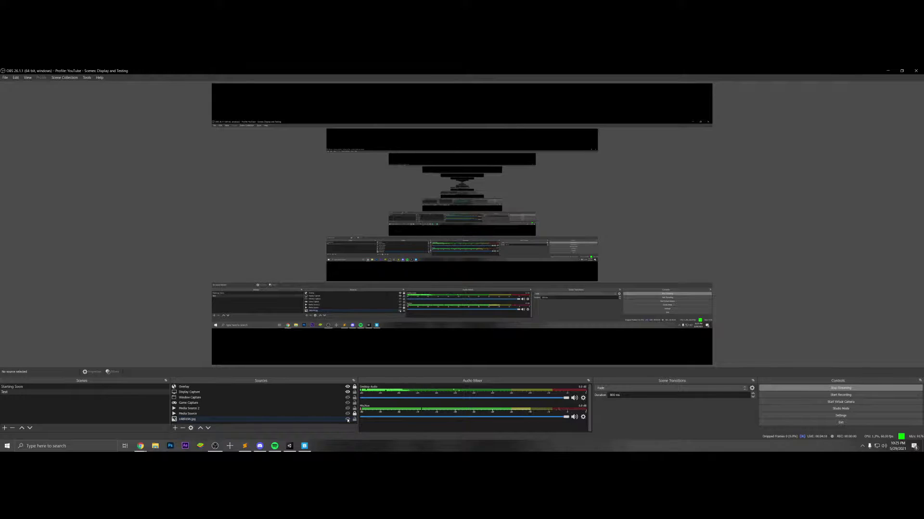
- Remove the JPG image source from the current OBS scene's sources and confirm its deletion
{"action": "left_click", "coordinate": [333, 420]}
{"action": "left_click", "coordinate": [182, 428]}
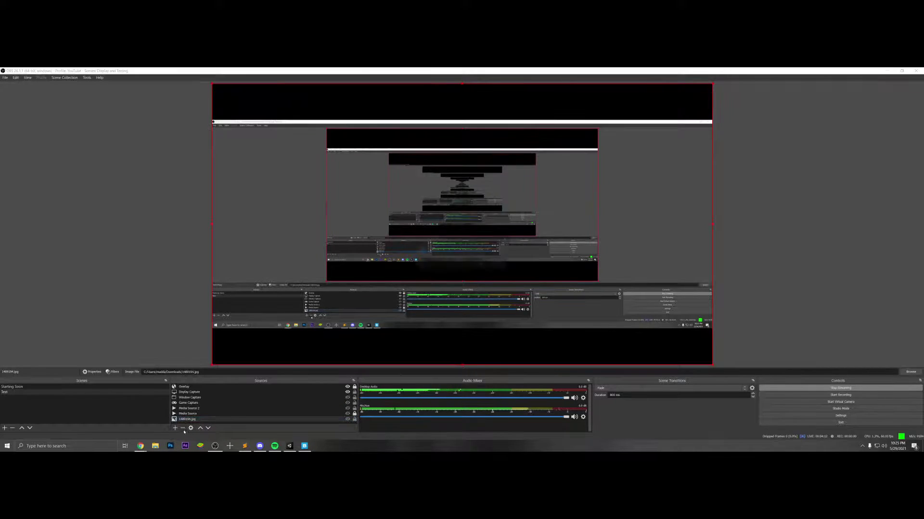
{"action": "left_click", "coordinate": [481, 266]}
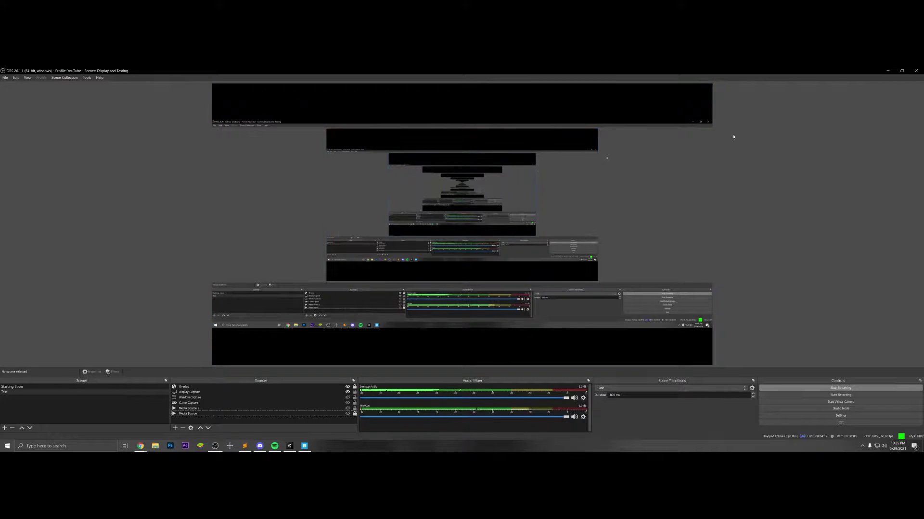
- Minimize OBS and Spotify to switch to the Unity editor, and widen the Scene view by shrinking the Inspector
{"action": "left_click", "coordinate": [888, 70]}
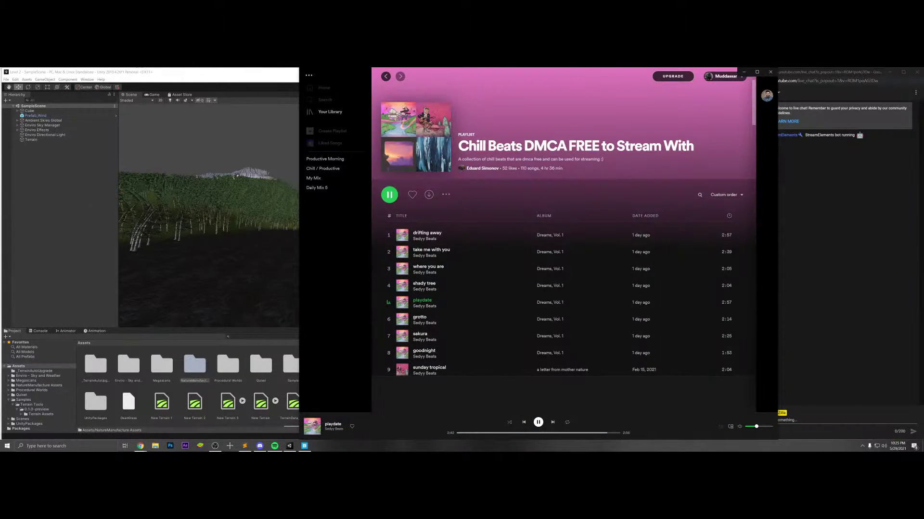
{"action": "left_click", "coordinate": [744, 72]}
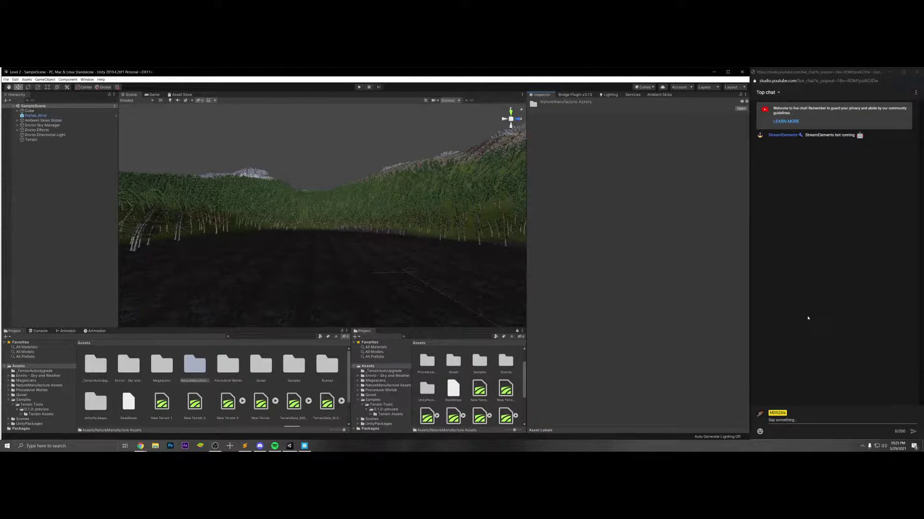
{"action": "right_click_drag", "start_coordinate": [487, 251], "coordinate": [221, 254]}
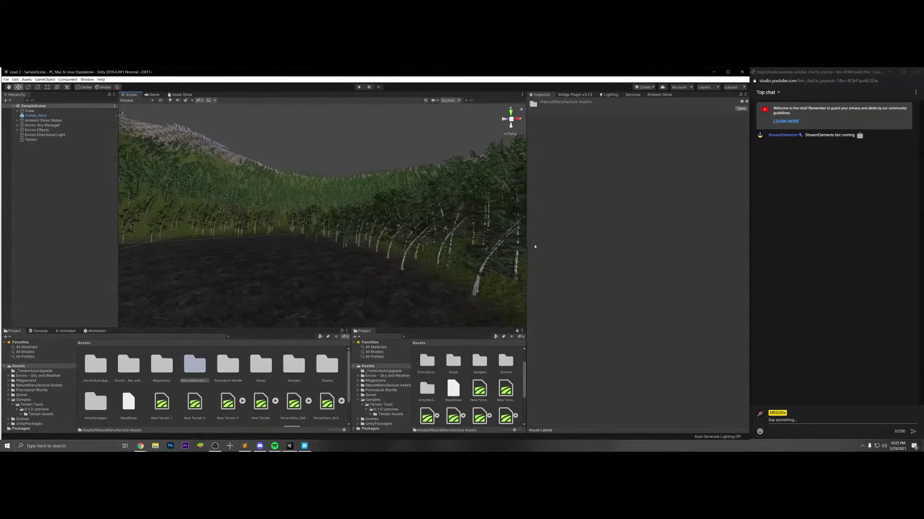
{"action": "left_click_drag", "start_coordinate": [528, 244], "coordinate": [664, 243]}
- Select the terrain at the forest clearing and activate its Paint Trees tool
{"action": "right_click_drag", "start_coordinate": [529, 243], "coordinate": [382, 223]}
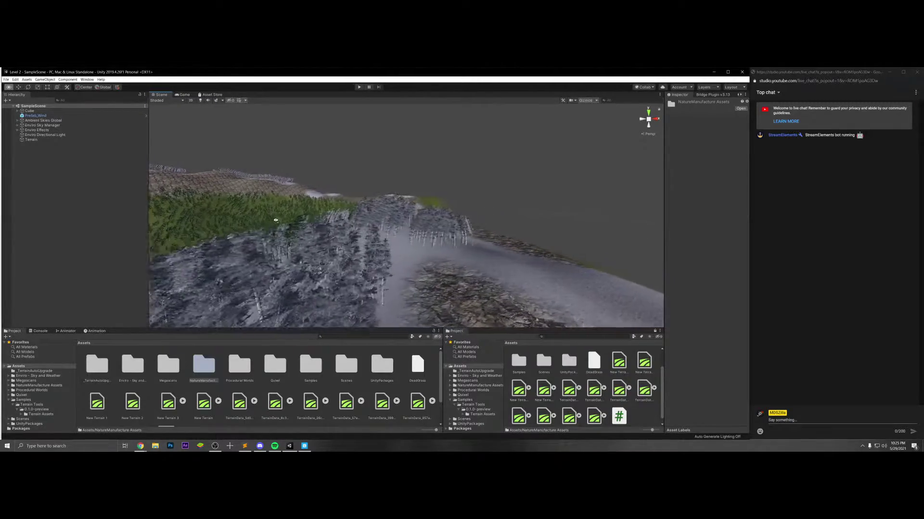
{"action": "right_click_drag", "start_coordinate": [429, 241], "coordinate": [446, 226]}
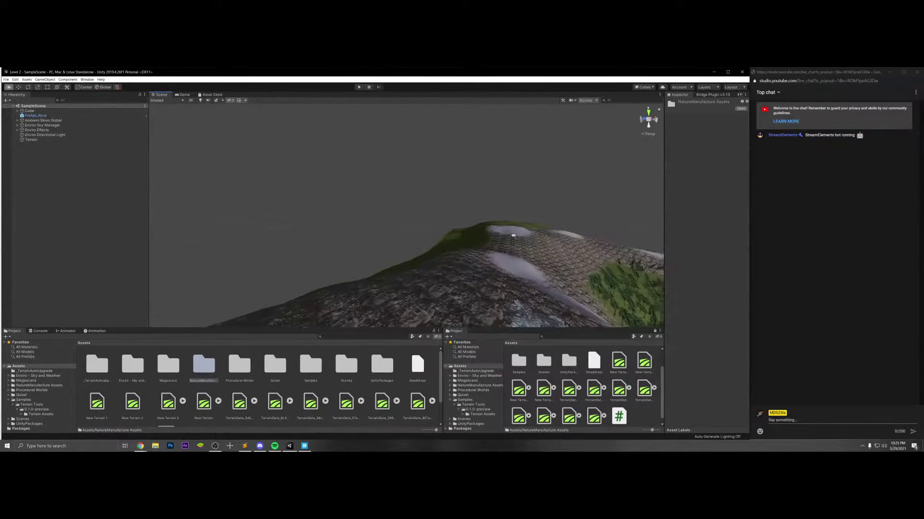
{"action": "right_click_drag", "start_coordinate": [514, 236], "coordinate": [366, 262]}
{"action": "key", "text": "w"}
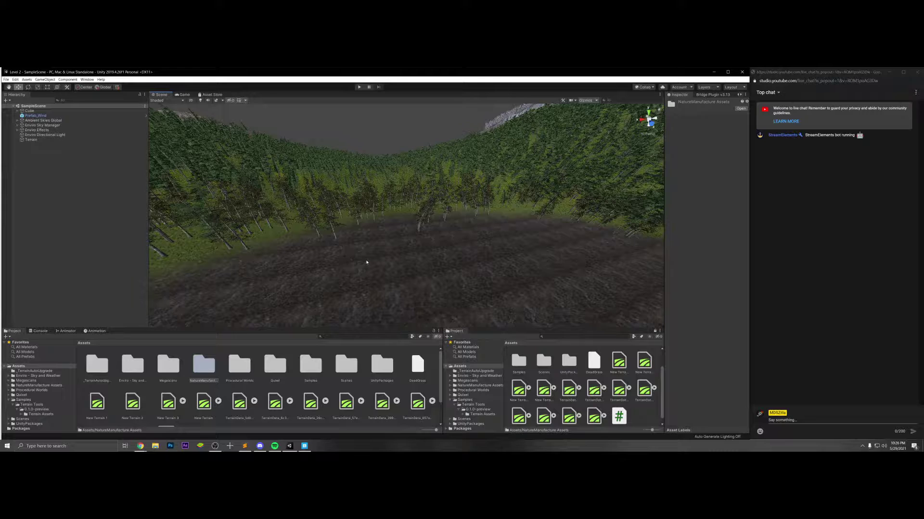
{"action": "left_click", "coordinate": [365, 259]}
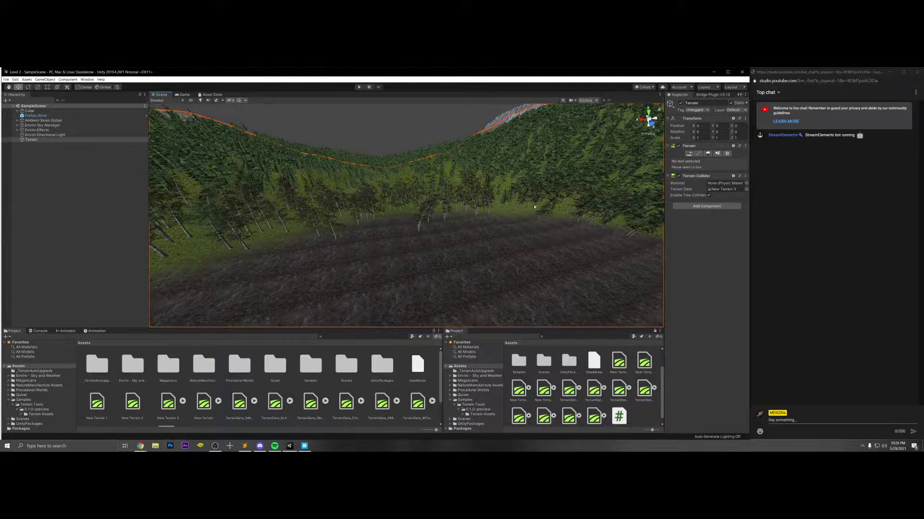
{"action": "left_click", "coordinate": [707, 154]}
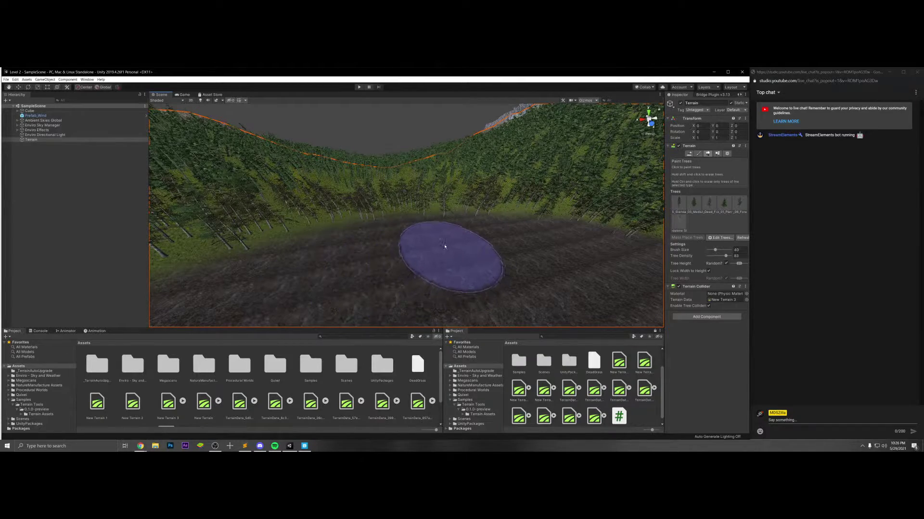
- Examine the bare clearing and the surrounding tree-covered slopes of the terrain up to the cube
{"action": "mouse_move", "coordinate": [451, 239]}
{"action": "right_mouse_down"}
{"action": "mouse_move", "coordinate": [391, 258]}
{"action": "mouse_move", "coordinate": [351, 243]}
{"action": "mouse_move", "coordinate": [368, 247]}
{"action": "mouse_move", "coordinate": [274, 254]}
{"action": "mouse_move", "coordinate": [405, 250]}
{"action": "right_mouse_up"}
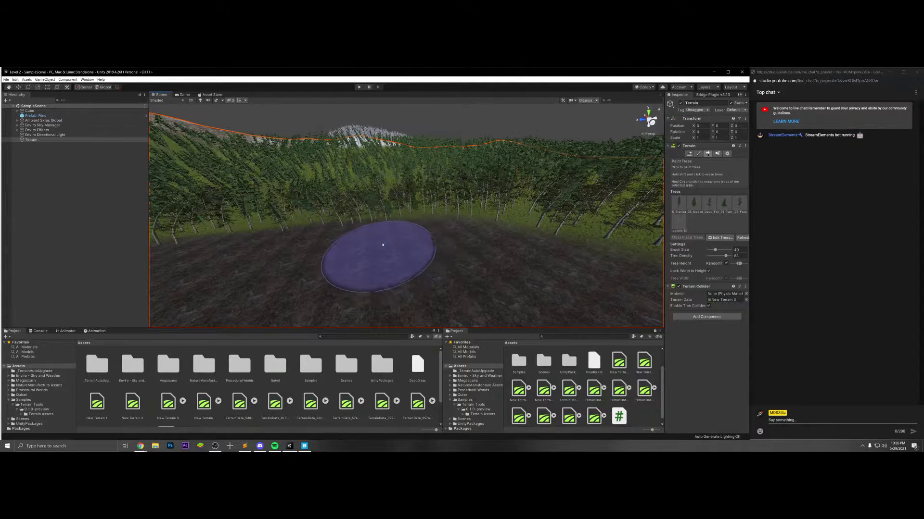
{"action": "mouse_move", "coordinate": [345, 246]}
{"action": "right_mouse_down"}
{"action": "mouse_move", "coordinate": [299, 247]}
{"action": "mouse_move", "coordinate": [330, 241]}
{"action": "right_mouse_up"}
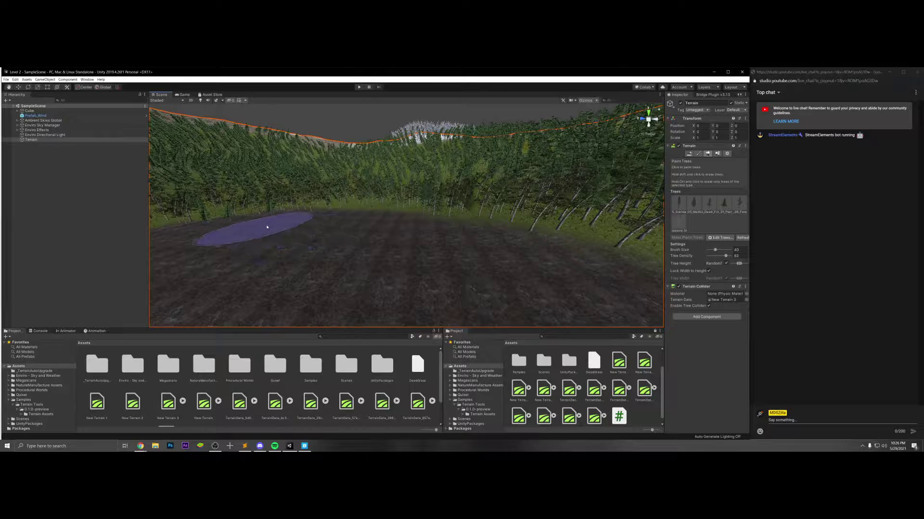
{"action": "mouse_move", "coordinate": [267, 227]}
{"action": "right_mouse_down"}
{"action": "mouse_move", "coordinate": [226, 221]}
{"action": "mouse_move", "coordinate": [350, 227]}
{"action": "mouse_move", "coordinate": [456, 216]}
{"action": "mouse_move", "coordinate": [437, 208]}
{"action": "mouse_move", "coordinate": [266, 228]}
{"action": "mouse_move", "coordinate": [330, 243]}
{"action": "mouse_move", "coordinate": [340, 285]}
{"action": "mouse_move", "coordinate": [289, 262]}
{"action": "mouse_move", "coordinate": [334, 297]}
{"action": "mouse_move", "coordinate": [351, 301]}
{"action": "mouse_move", "coordinate": [378, 273]}
{"action": "mouse_move", "coordinate": [384, 277]}
{"action": "mouse_move", "coordinate": [362, 232]}
{"action": "mouse_move", "coordinate": [367, 261]}
{"action": "right_mouse_up"}
{"action": "scroll", "coordinate": [375, 275], "scroll_direction": "down", "scroll_amount": 3}
{"action": "key", "text": "s"}
{"action": "scroll", "coordinate": [384, 276], "scroll_direction": "down", "scroll_amount": 1}
{"action": "key", "text": "w"}
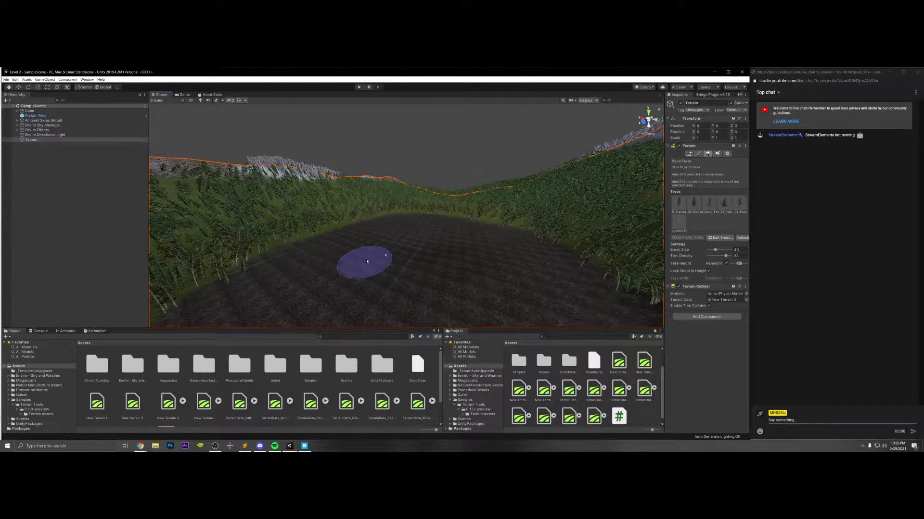
{"action": "mouse_move", "coordinate": [367, 262]}
{"action": "right_mouse_down"}
{"action": "mouse_move", "coordinate": [415, 256]}
{"action": "mouse_move", "coordinate": [452, 274]}
{"action": "mouse_move", "coordinate": [429, 248]}
{"action": "mouse_move", "coordinate": [290, 253]}
{"action": "mouse_move", "coordinate": [321, 274]}
{"action": "mouse_move", "coordinate": [437, 244]}
{"action": "mouse_move", "coordinate": [445, 266]}
{"action": "right_mouse_up"}
{"action": "key", "text": "w"}
{"action": "key", "text": "w"}
{"action": "key", "text": "w"}
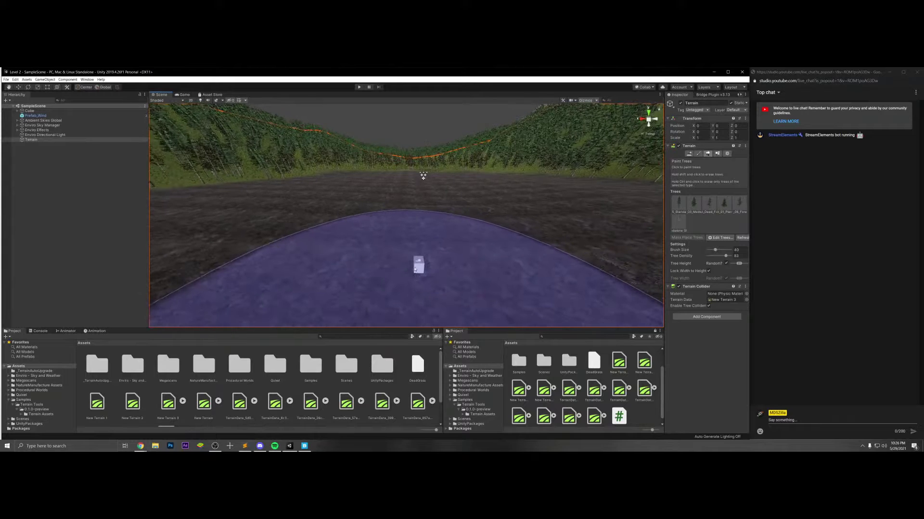
- Select the Cube and raise it along the vertical axis to a Y position of about 1.83
{"action": "left_click", "coordinate": [29, 110]}
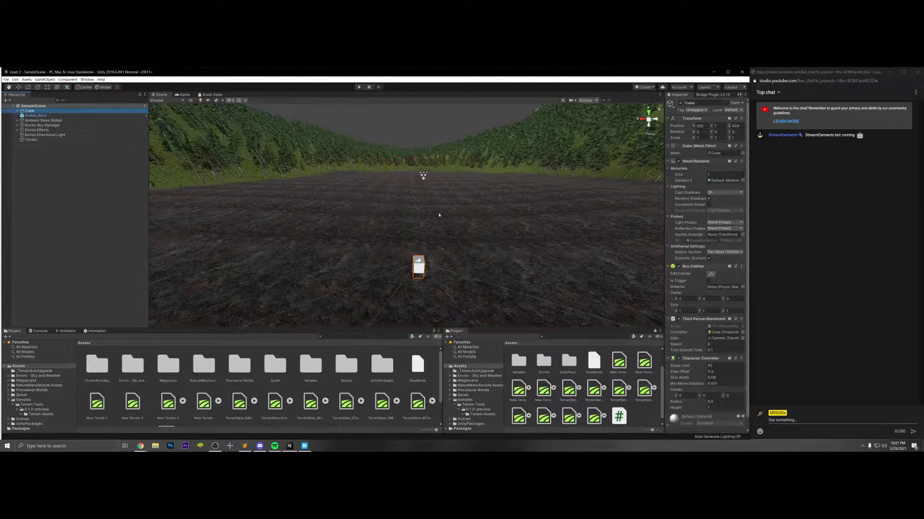
{"action": "key", "text": "w"}
{"action": "left_click_drag", "start_coordinate": [419, 251], "coordinate": [420, 244]}
- Inspect the cube and its surroundings from several angles in the Scene view, and check the camera's view in the Game view
{"action": "right_click_drag", "start_coordinate": [471, 246], "coordinate": [235, 220]}
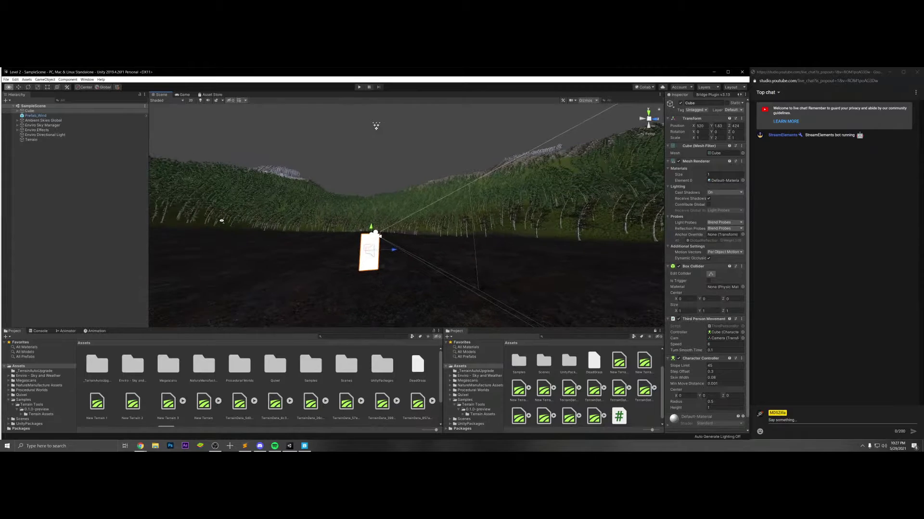
{"action": "right_click_drag", "start_coordinate": [179, 217], "coordinate": [152, 210]}
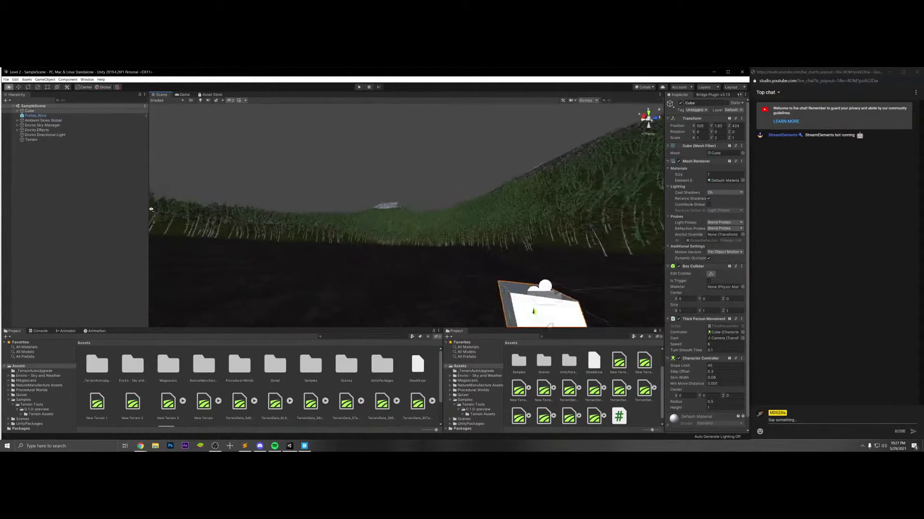
{"action": "right_click_drag", "start_coordinate": [296, 215], "coordinate": [547, 219]}
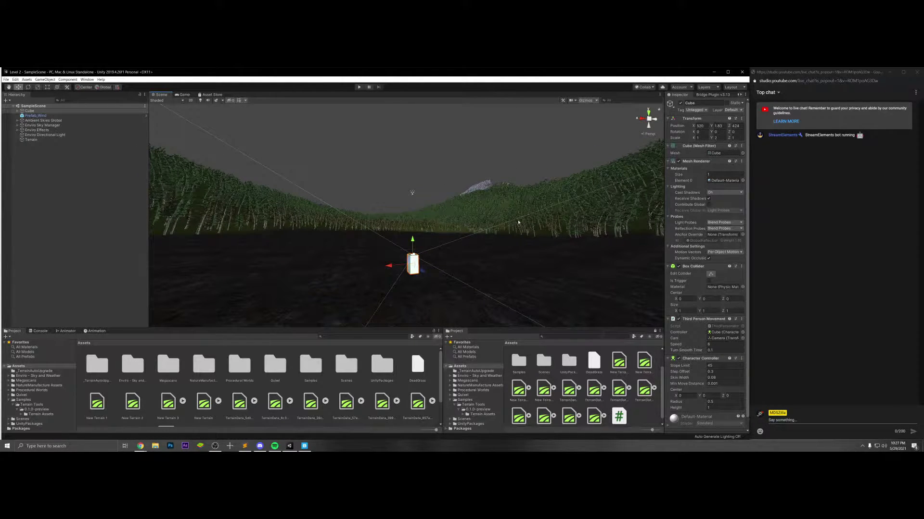
{"action": "left_click", "coordinate": [184, 96]}
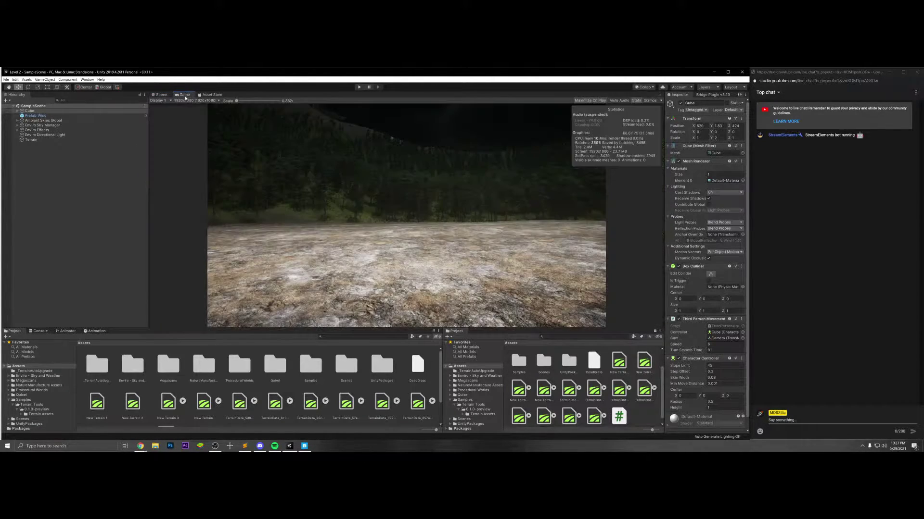
{"action": "left_click", "coordinate": [161, 95]}
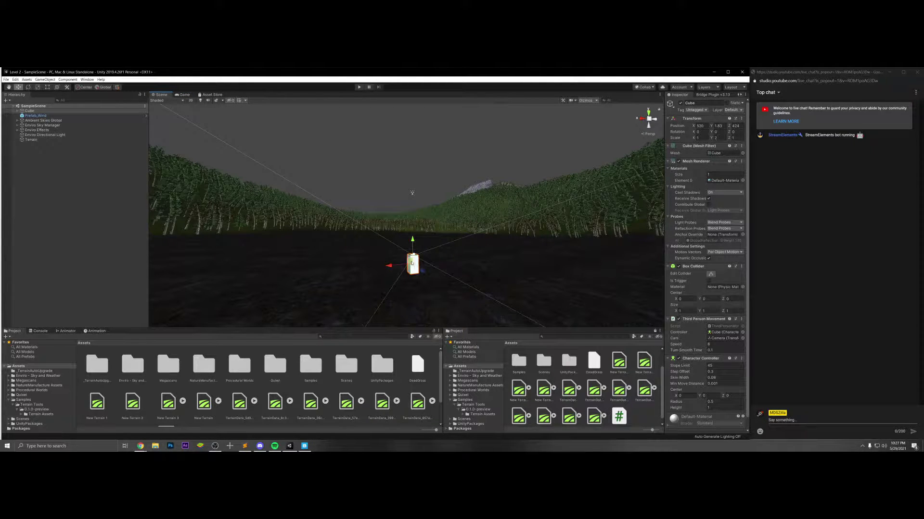
{"action": "right_click_drag", "start_coordinate": [411, 264], "coordinate": [390, 254]}
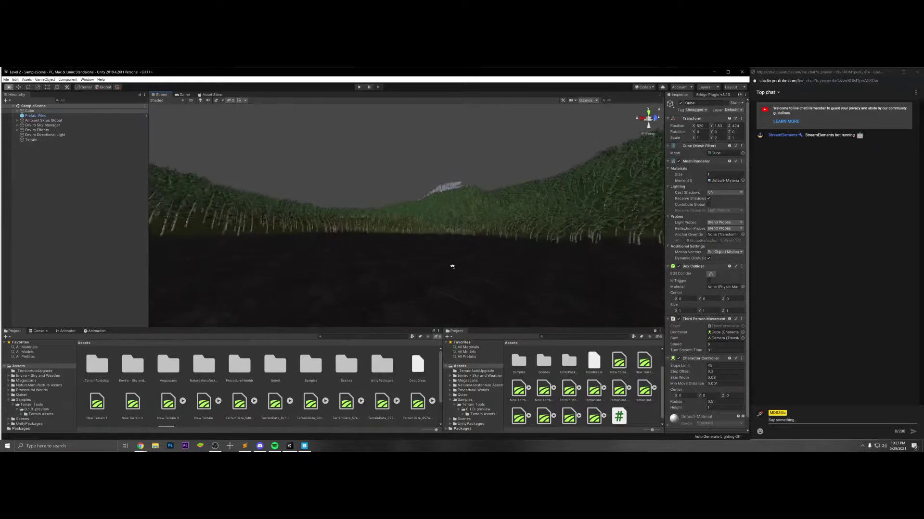
{"action": "right_click_drag", "start_coordinate": [452, 266], "coordinate": [371, 275]}
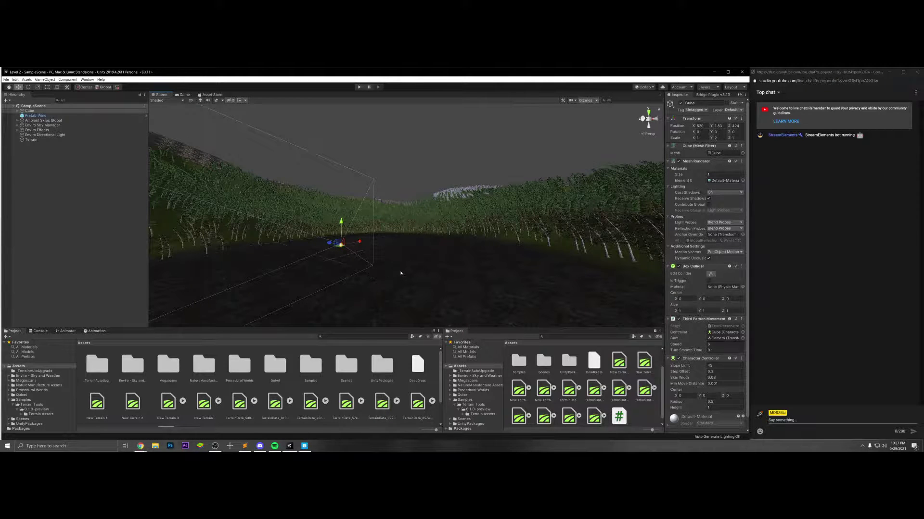
{"action": "right_click_drag", "start_coordinate": [401, 273], "coordinate": [338, 320]}
- Read the Level 2 village description in the project details text file in Sublime Text, then return to Unity
{"action": "left_click", "coordinate": [246, 445]}
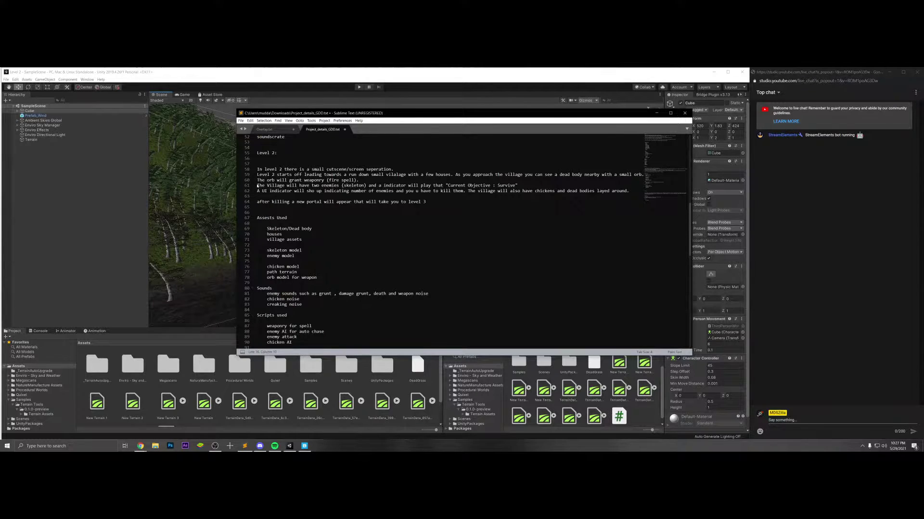
{"action": "left_click", "coordinate": [309, 186]}
{"action": "left_click", "coordinate": [658, 114]}
- Test-run the scene with EnviroSky Standard under Enviro Sky Manager selected, and check the result in the Game view
{"action": "key", "text": "w"}
{"action": "right_click_drag", "start_coordinate": [474, 226], "coordinate": [437, 180]}
{"action": "left_click", "coordinate": [358, 87]}
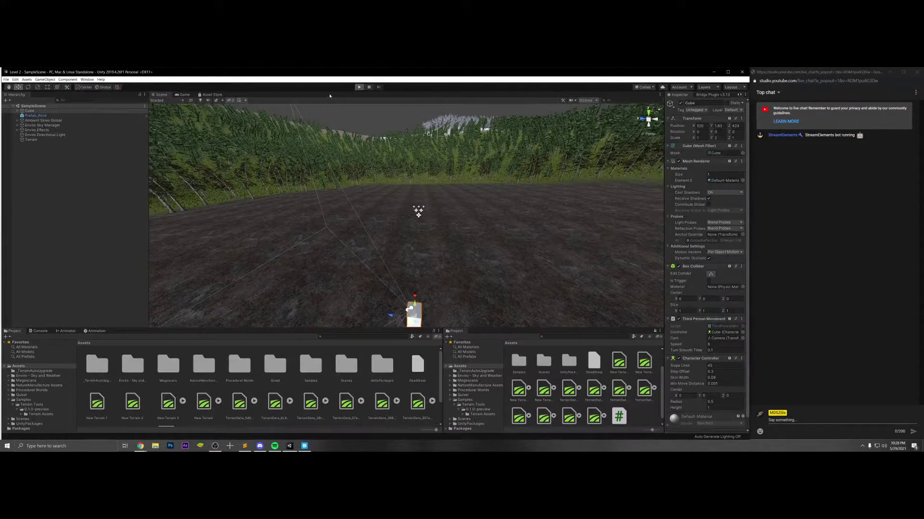
{"action": "left_click", "coordinate": [16, 126]}
{"action": "left_click", "coordinate": [29, 130]}
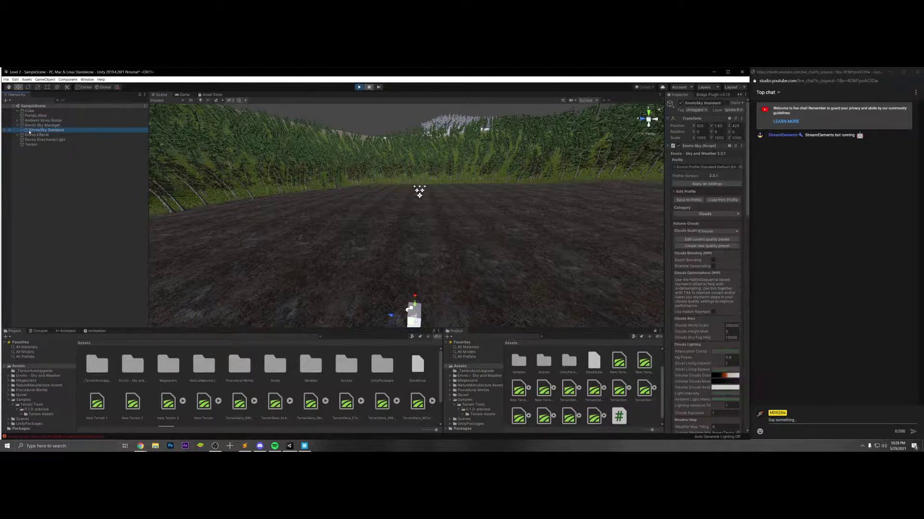
{"action": "left_click", "coordinate": [183, 95]}
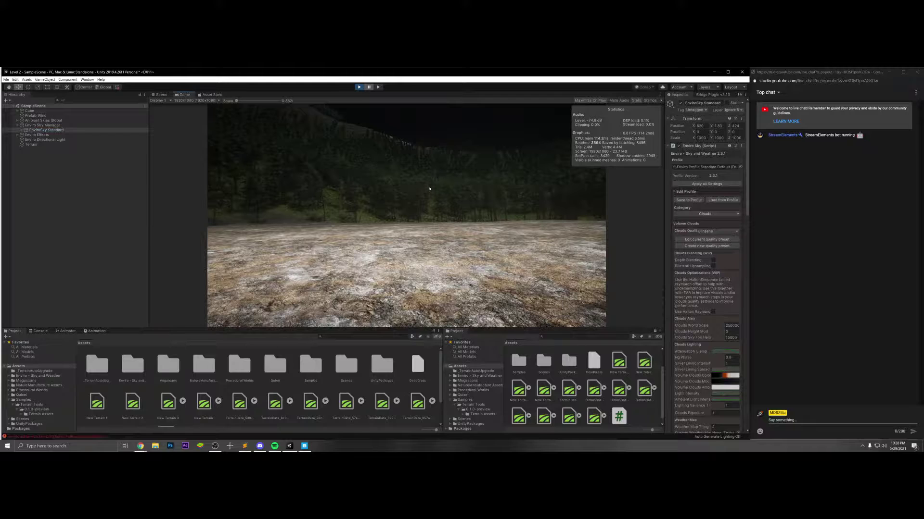
{"action": "left_click", "coordinate": [359, 87]}
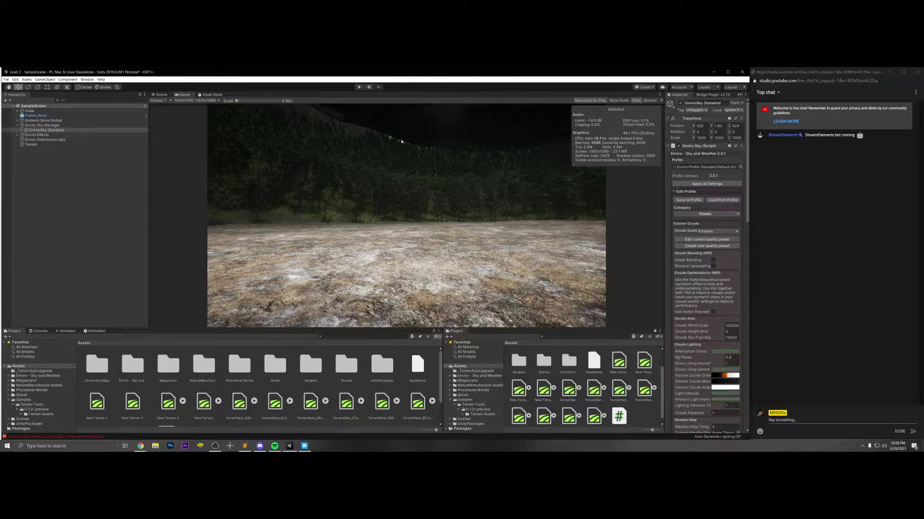
- Run the scene again, read the error in the Console and clear it before ending the run
{"action": "left_click", "coordinate": [358, 87]}
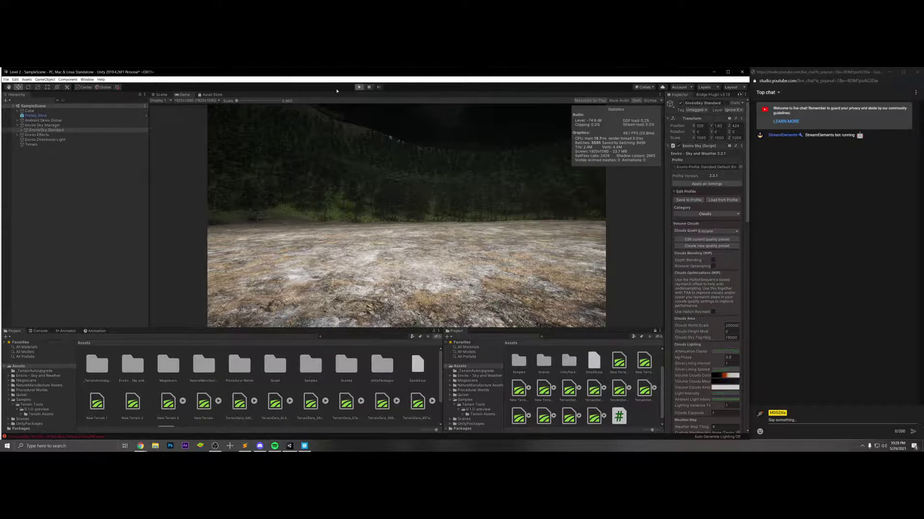
{"action": "left_click", "coordinate": [368, 87]}
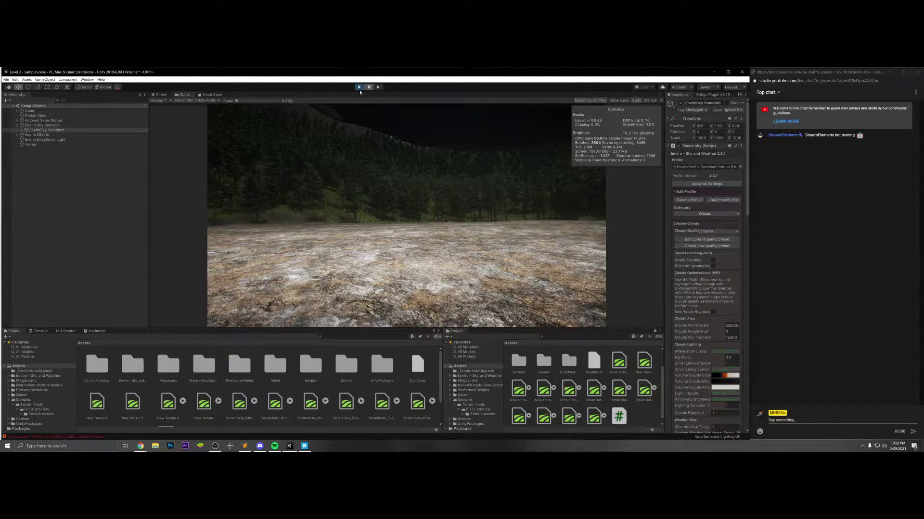
{"action": "left_click", "coordinate": [40, 331]}
{"action": "left_click", "coordinate": [82, 348]}
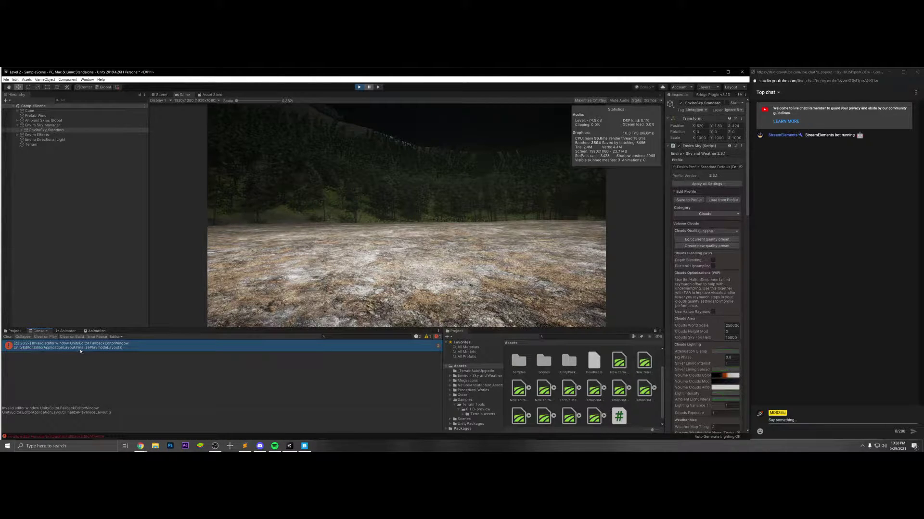
{"action": "left_click", "coordinate": [9, 337]}
{"action": "left_click", "coordinate": [15, 331]}
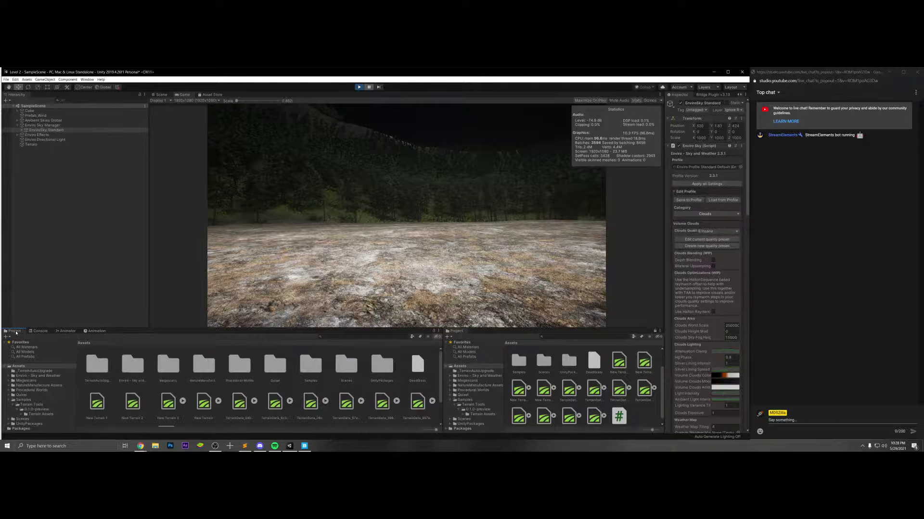
{"action": "left_click", "coordinate": [359, 86]}
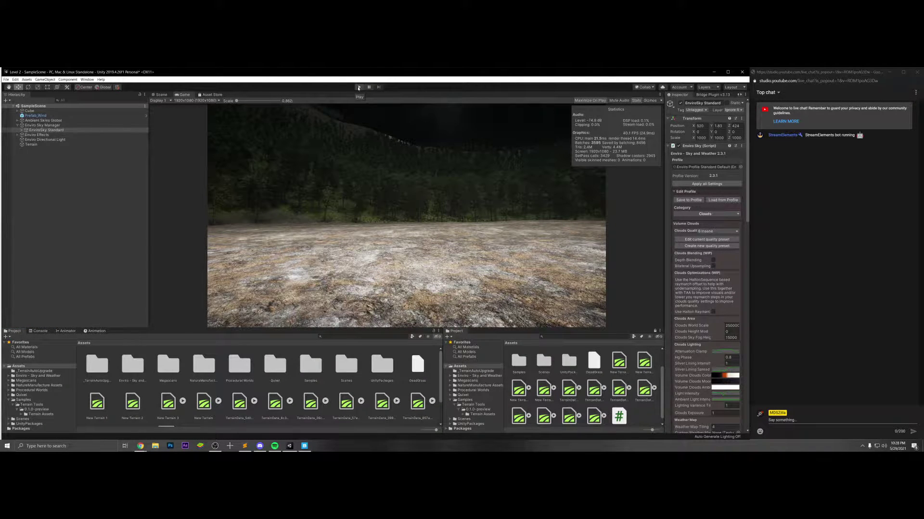
- Restart play mode and open the details of the error logged in the Console
{"action": "left_click", "coordinate": [358, 87]}
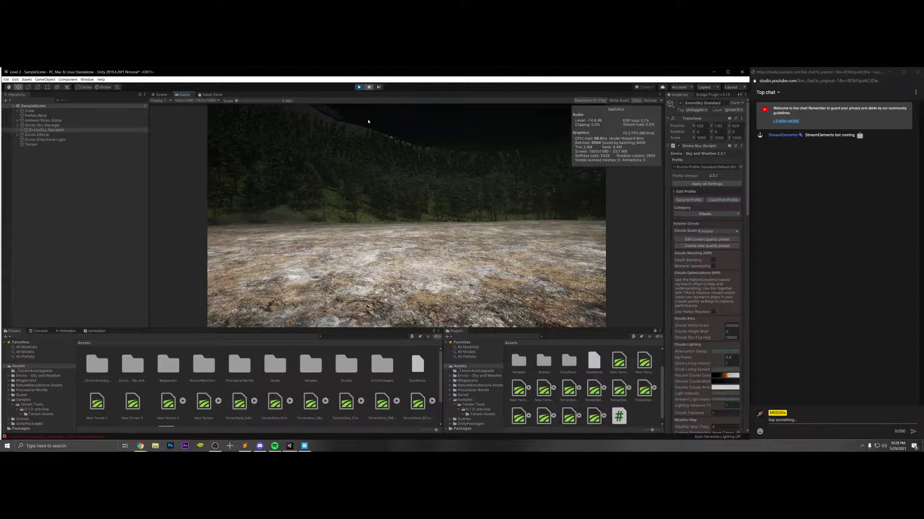
{"action": "left_click", "coordinate": [40, 331]}
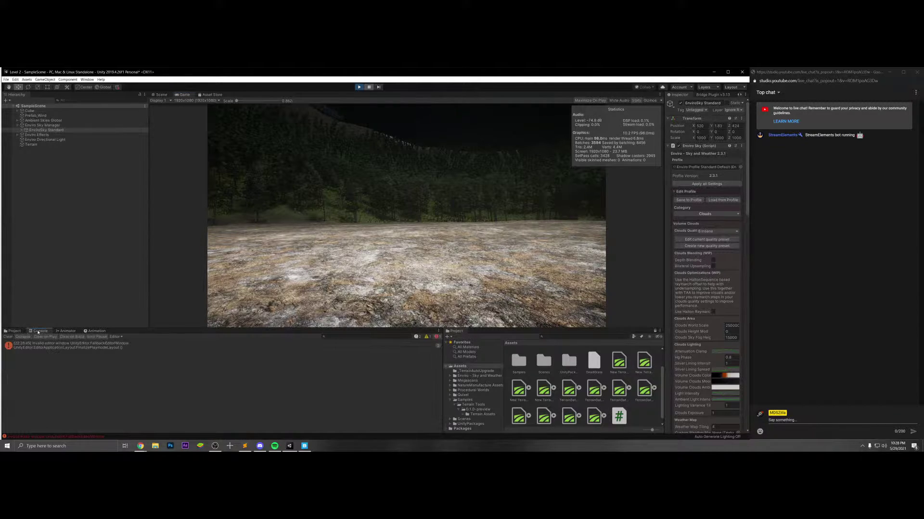
{"action": "left_click", "coordinate": [92, 345]}
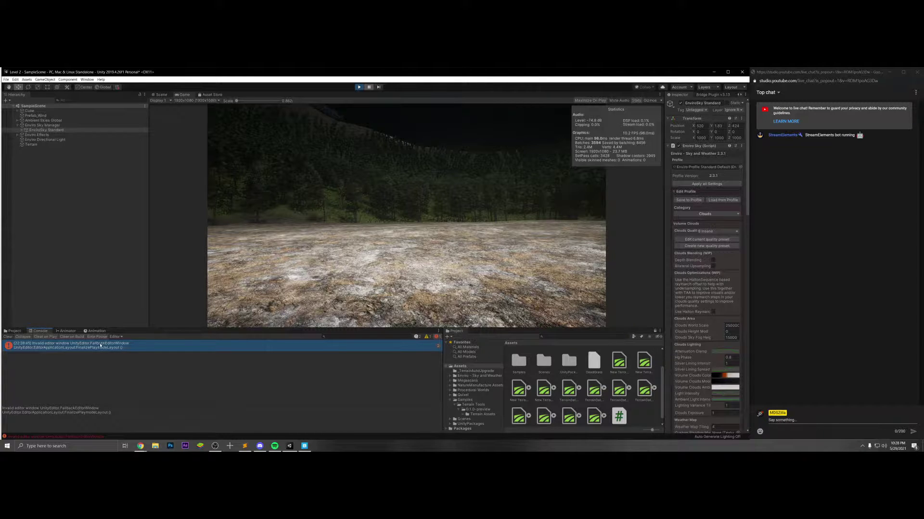
- Open Microsoft Edge in a smaller window over Unity and go to google.com
{"action": "left_click", "coordinate": [53, 445]}
{"action": "type", "text": "edge"}
{"action": "key", "text": "Return"}
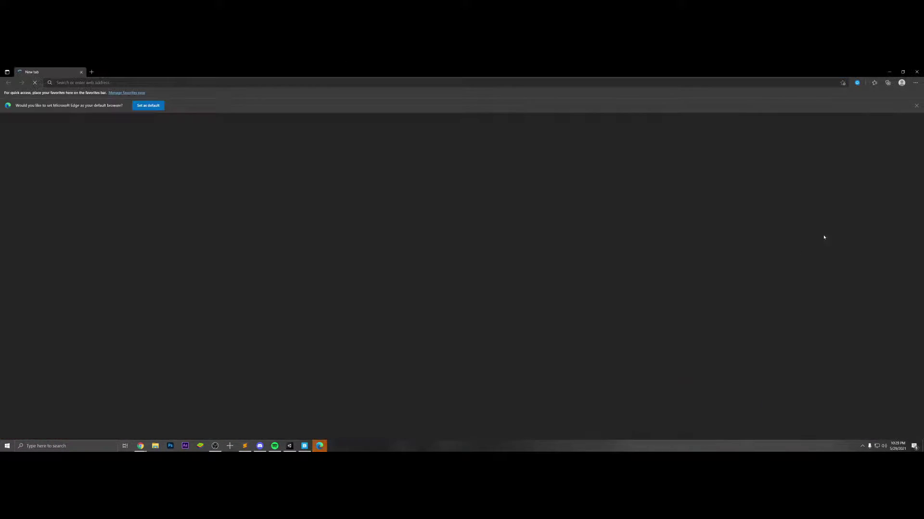
{"action": "double_click", "coordinate": [300, 72]}
{"action": "left_click_drag", "start_coordinate": [300, 95], "coordinate": [471, 188]}
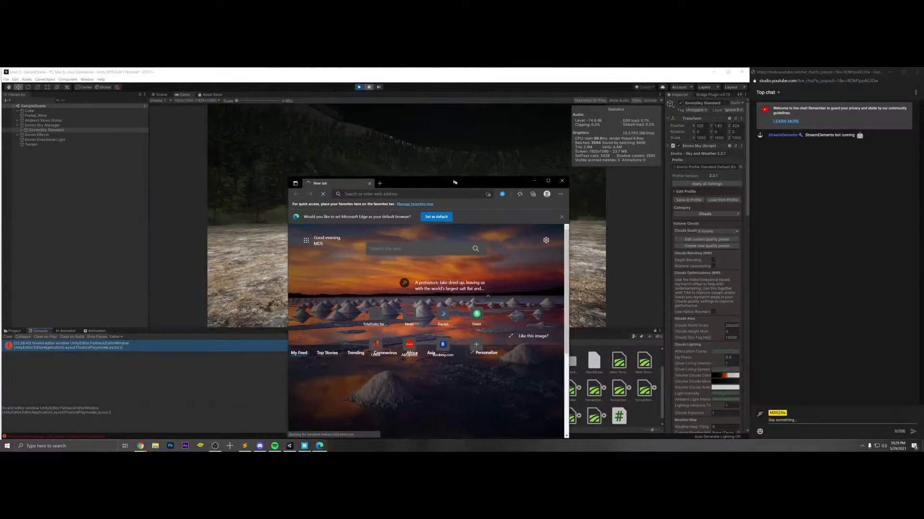
{"action": "type", "text": "google.co"}
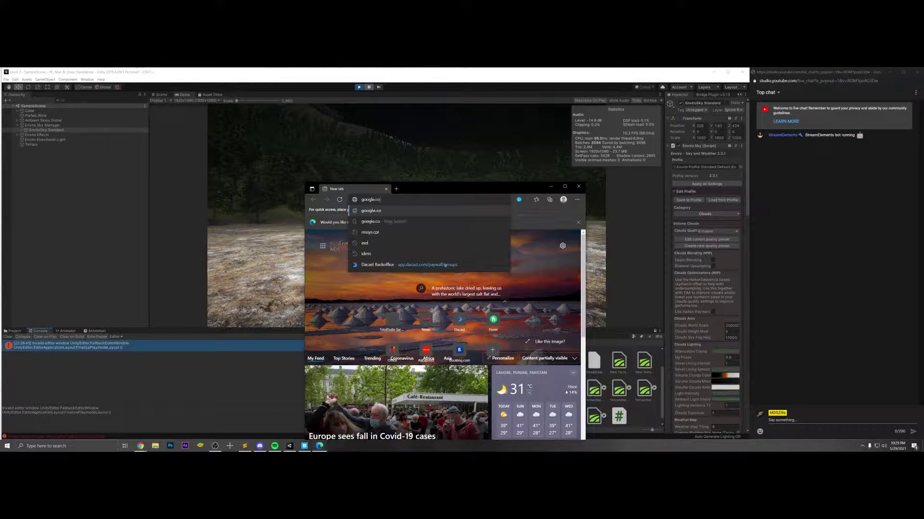
{"action": "type", "text": "m"}
{"action": "key", "text": "Return"}
- Search Google for "unity fallbackeditorwindow" and open the Unity Answers question about the invalid editor window
{"action": "left_click", "coordinate": [389, 305]}
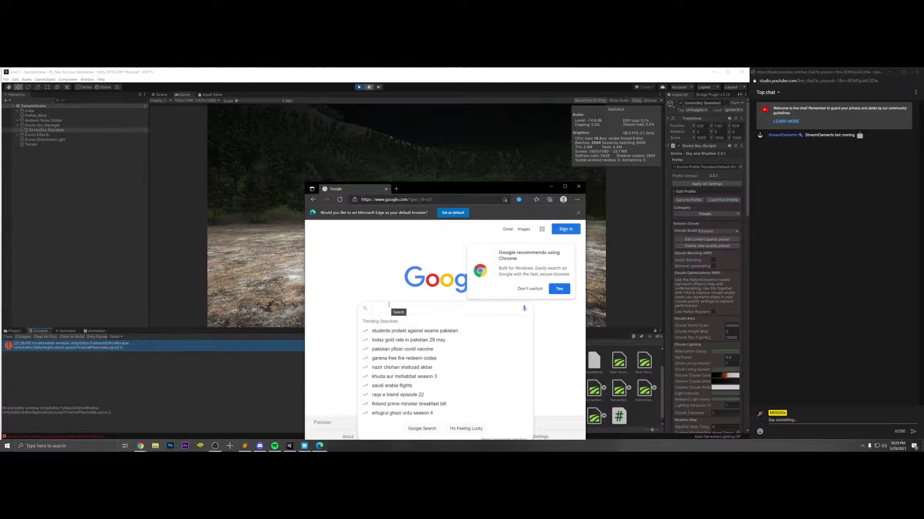
{"action": "type", "text": "Unity "}
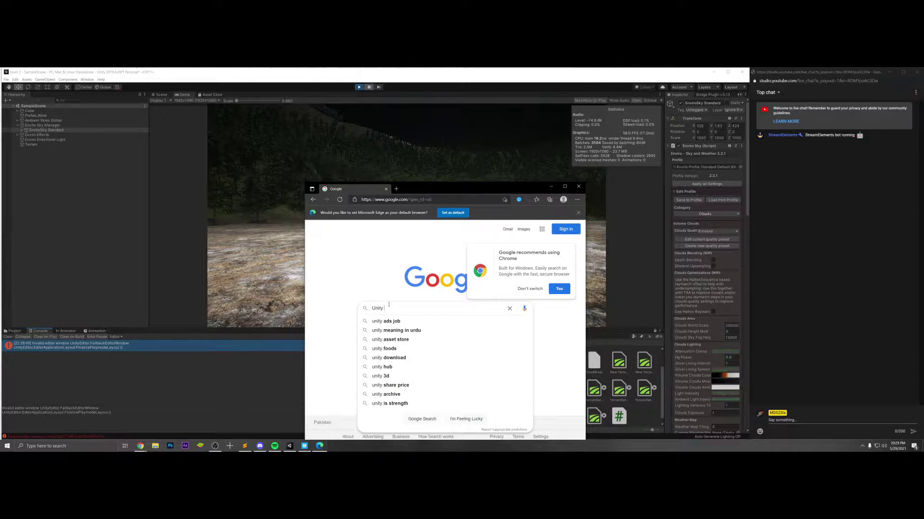
{"action": "type", "text": "FallbackE"}
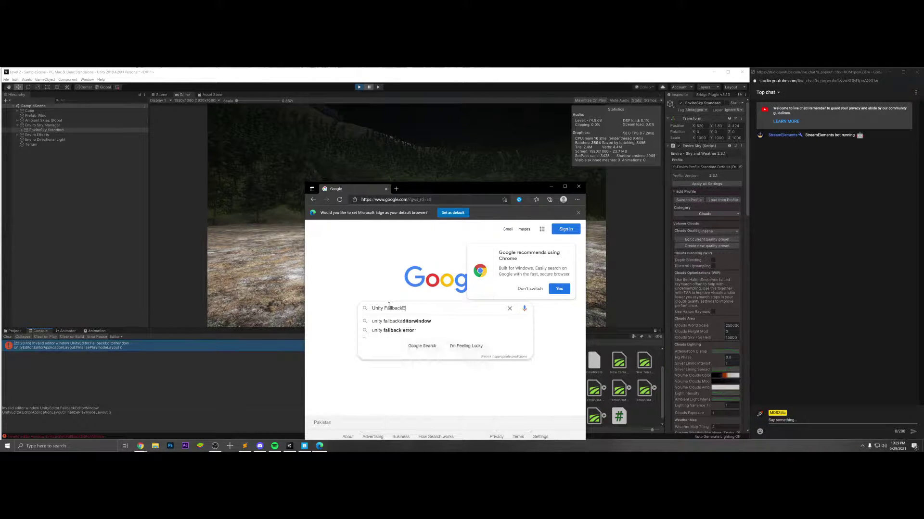
{"action": "left_click", "coordinate": [402, 322]}
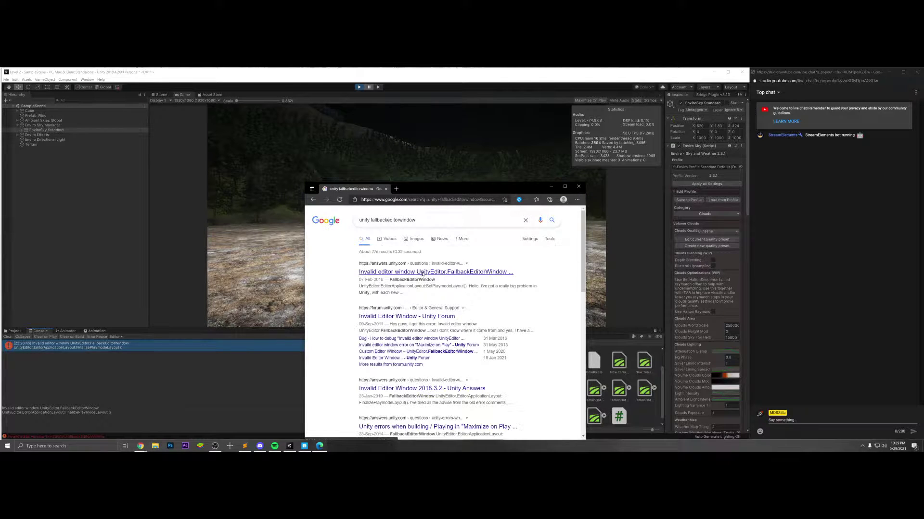
{"action": "left_click", "coordinate": [461, 270]}
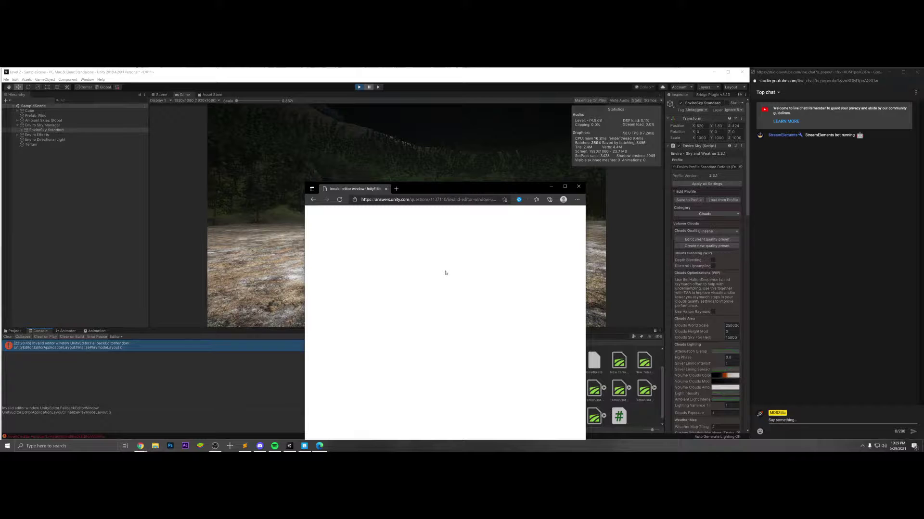
- Read the suggested fixes in the Unity Answers replies and close the browser
{"action": "scroll", "coordinate": [442, 272], "scroll_direction": "down", "scroll_amount": 3}
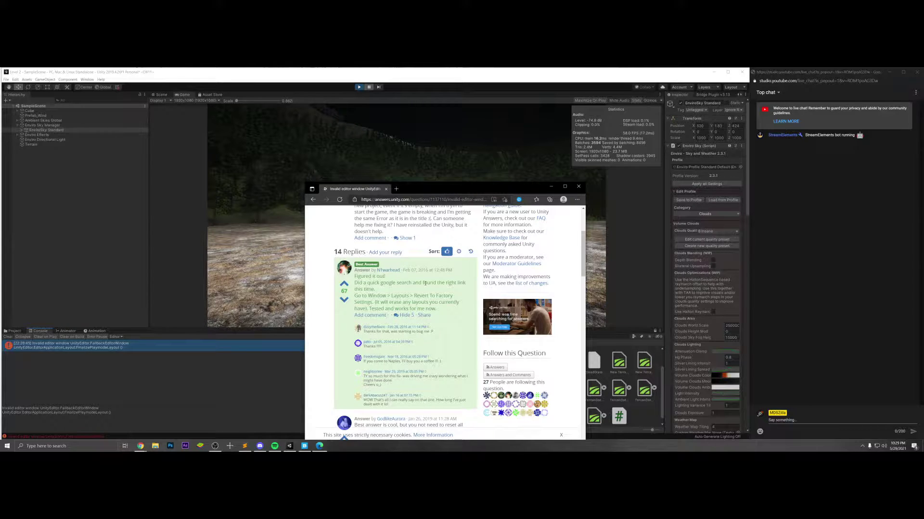
{"action": "scroll", "coordinate": [425, 284], "scroll_direction": "down", "scroll_amount": 3}
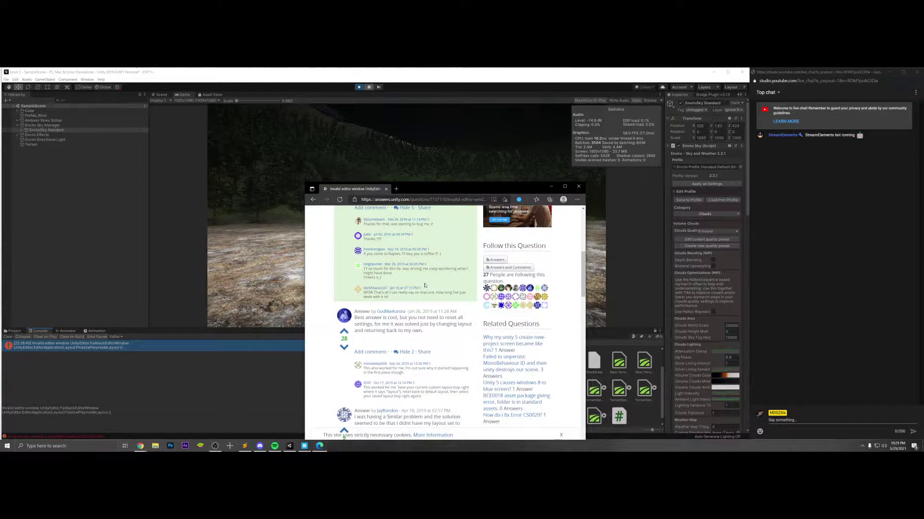
{"action": "scroll", "coordinate": [425, 285], "scroll_direction": "down", "scroll_amount": 3}
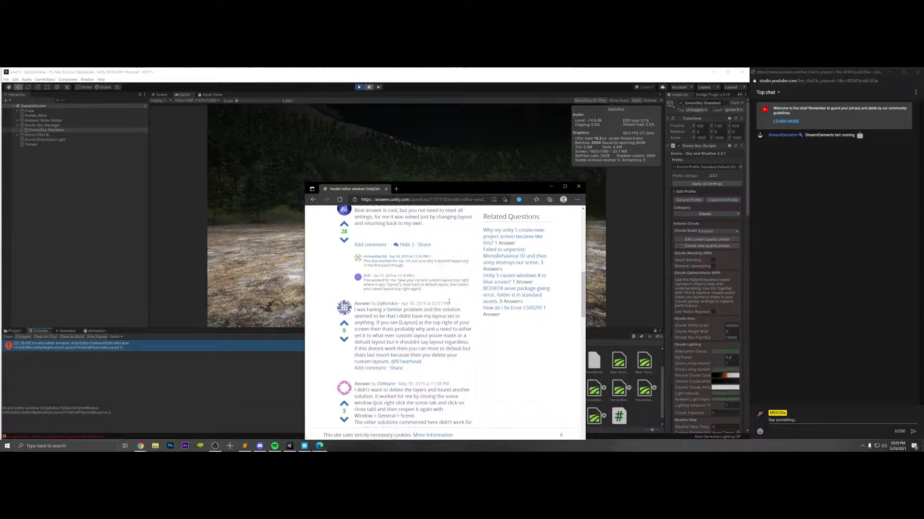
{"action": "left_click", "coordinate": [578, 188]}
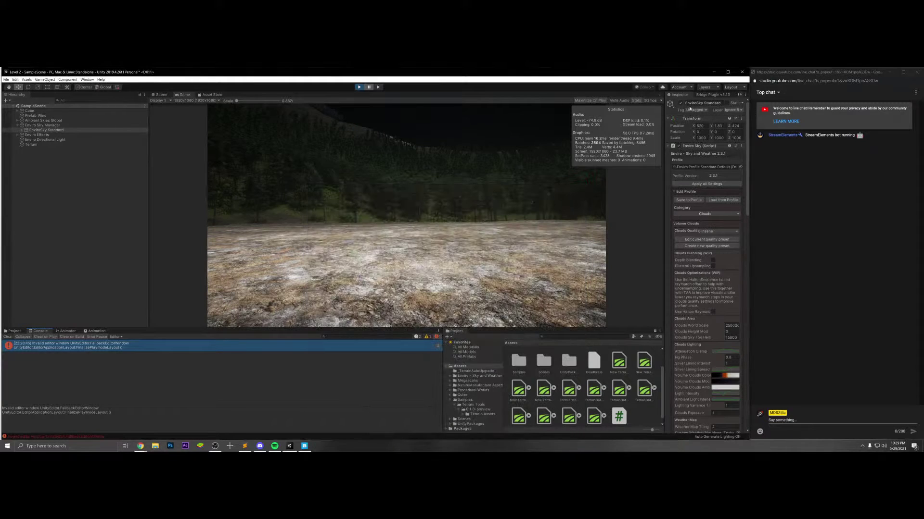
- Save the current Unity window layout as MyLayout
{"action": "left_click", "coordinate": [735, 88]}
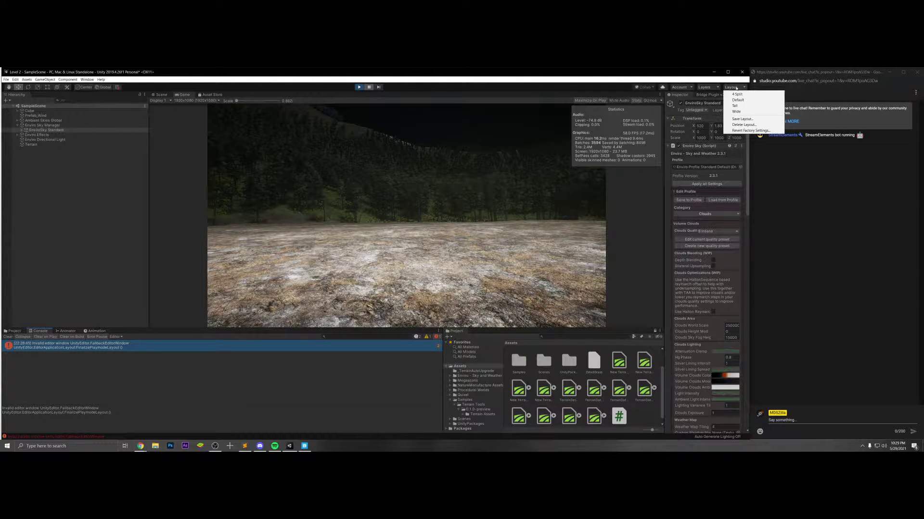
{"action": "left_click", "coordinate": [742, 119]}
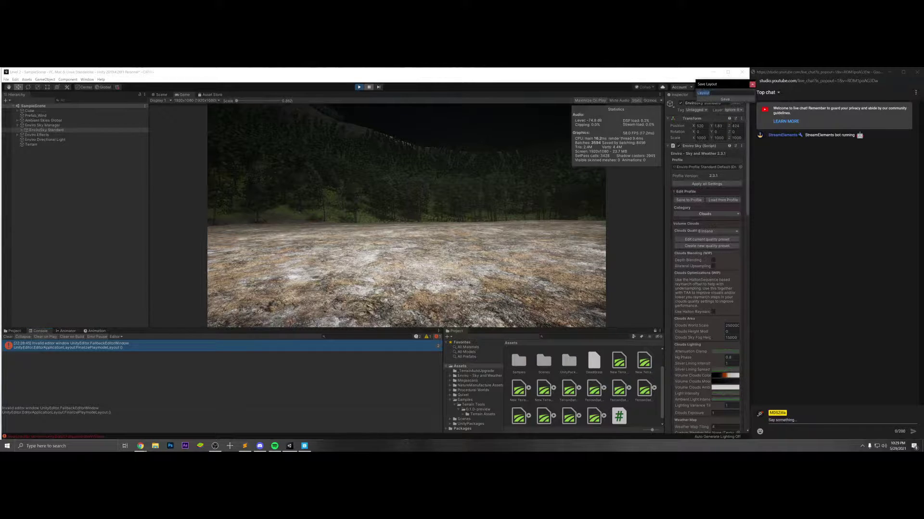
{"action": "type", "text": "My"}
{"action": "left_click", "coordinate": [725, 99]}
- Restart play mode to check for the editor window error, end the run and clear the Console
{"action": "left_click", "coordinate": [359, 87]}
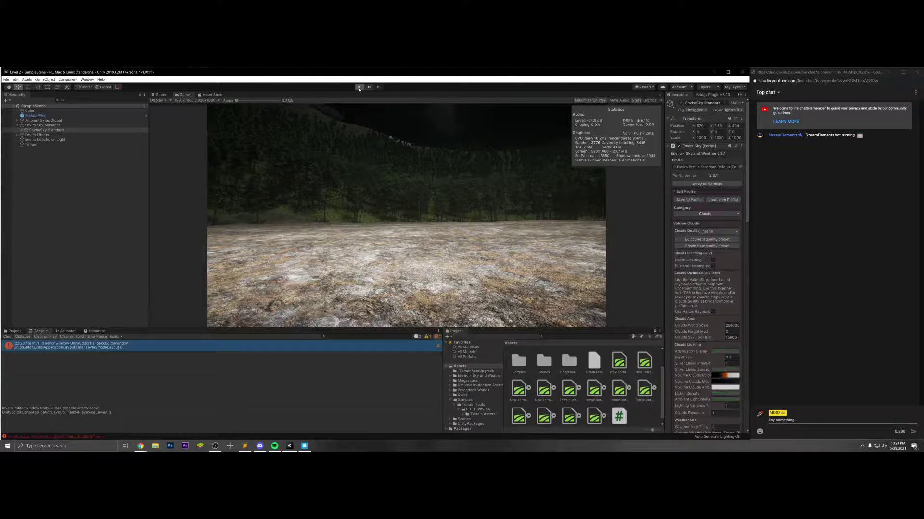
{"action": "left_click", "coordinate": [358, 88]}
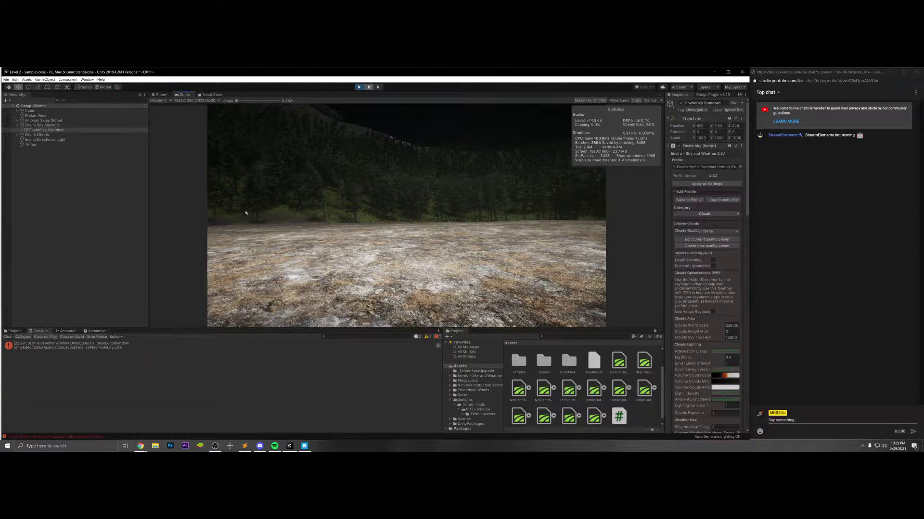
{"action": "left_click", "coordinate": [359, 87]}
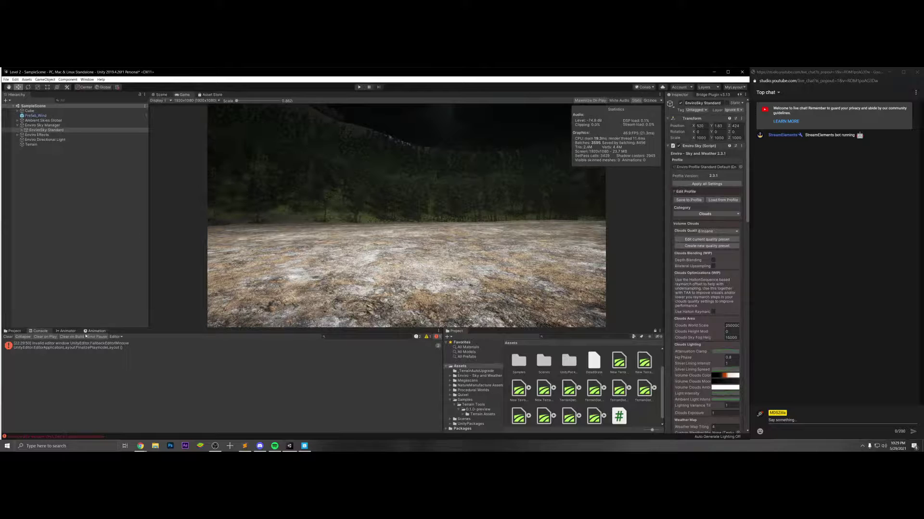
{"action": "left_click", "coordinate": [8, 337]}
- Switch the editor to the Default layout and test-run the scene briefly
{"action": "left_click", "coordinate": [735, 87]}
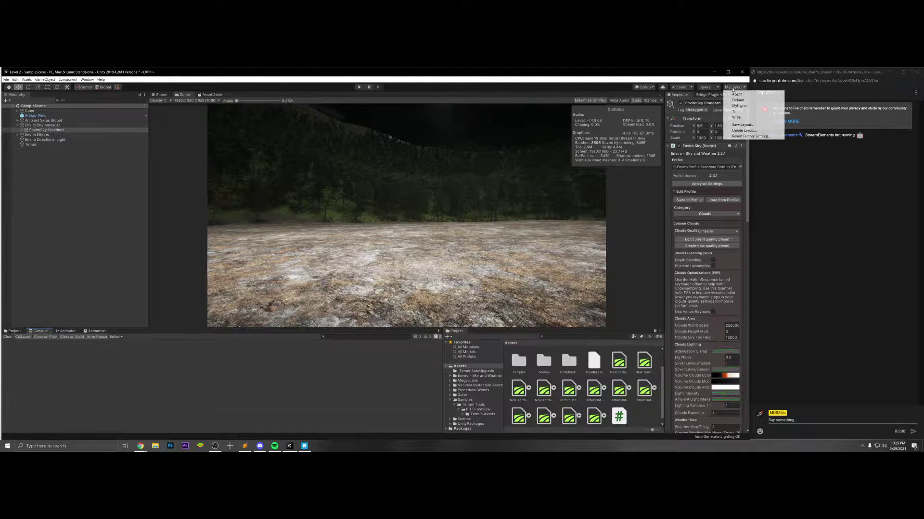
{"action": "left_click", "coordinate": [738, 100]}
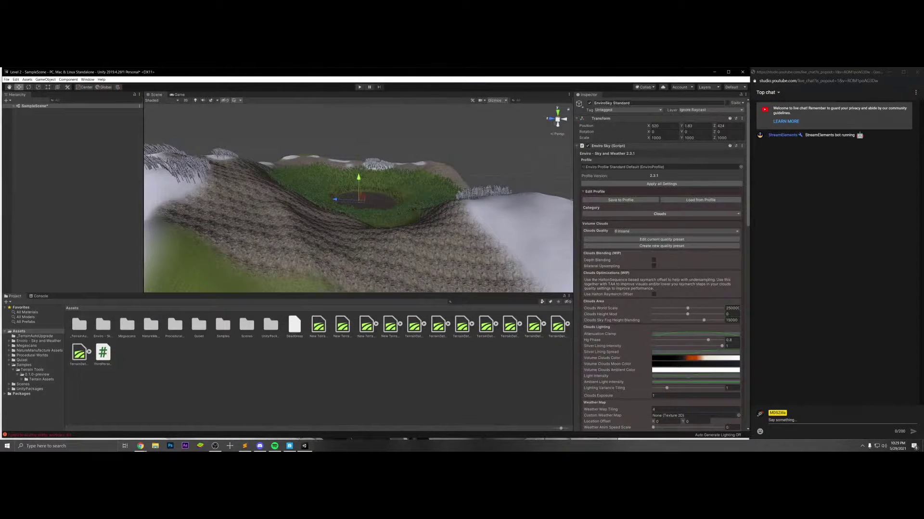
{"action": "left_click", "coordinate": [359, 87]}
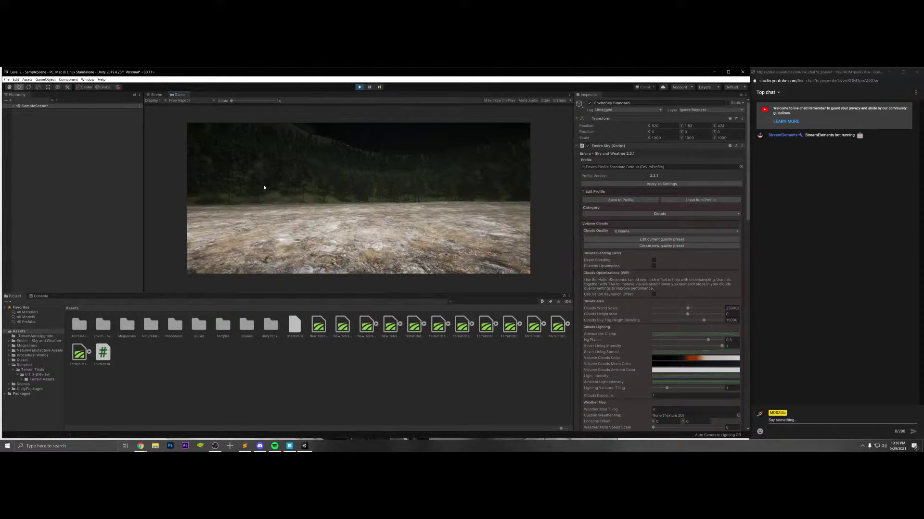
{"action": "left_click", "coordinate": [359, 87]}
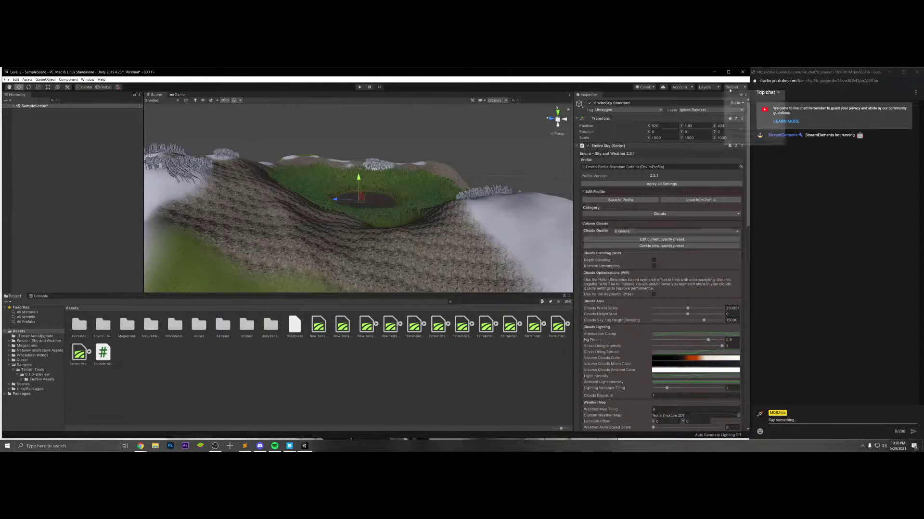
- Change the editor layout to Tall and return to the saved MyLayout
{"action": "left_click", "coordinate": [731, 87]}
{"action": "left_click", "coordinate": [738, 109]}
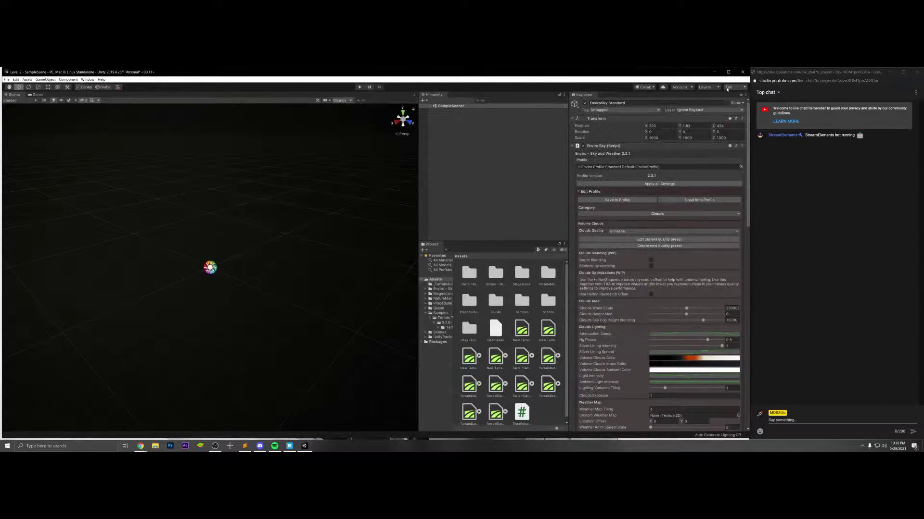
{"action": "left_click", "coordinate": [725, 88]}
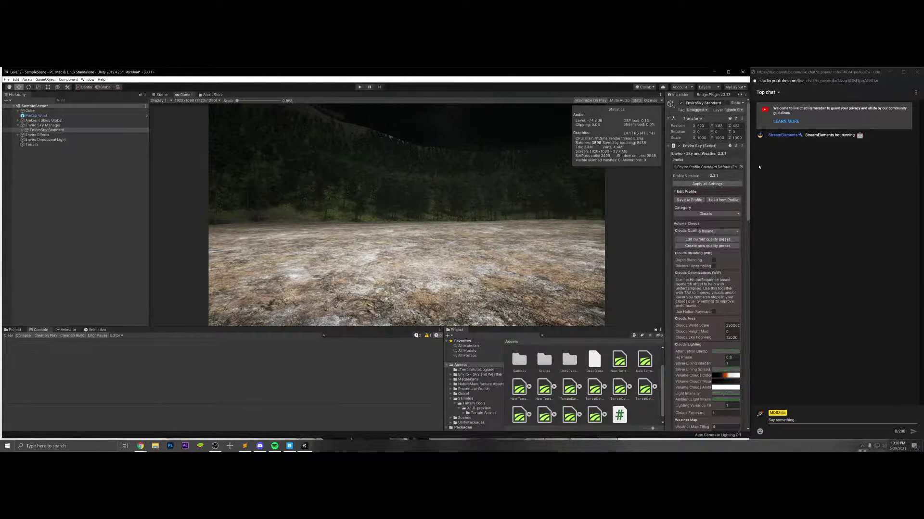
- Check the streaming playlist in Spotify and the hidden system tray icons, then return to Unity
{"action": "left_click", "coordinate": [275, 446]}
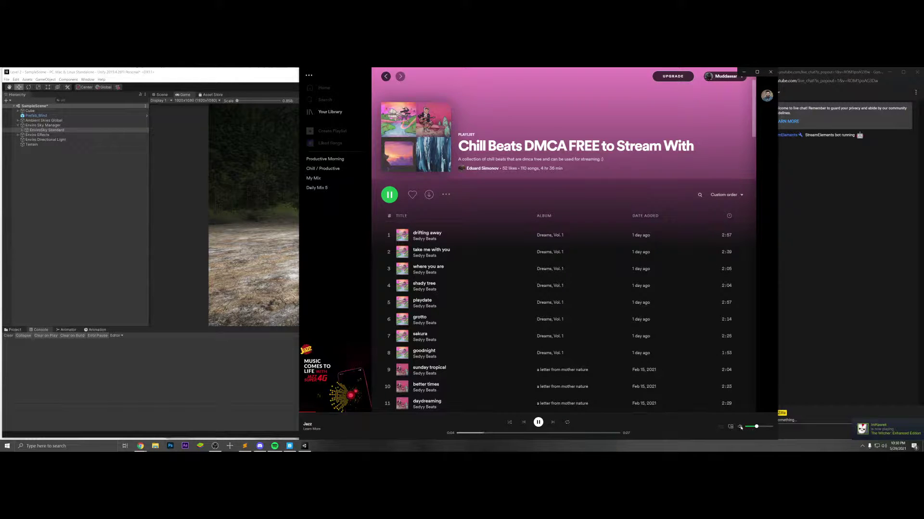
{"action": "left_click", "coordinate": [275, 446]}
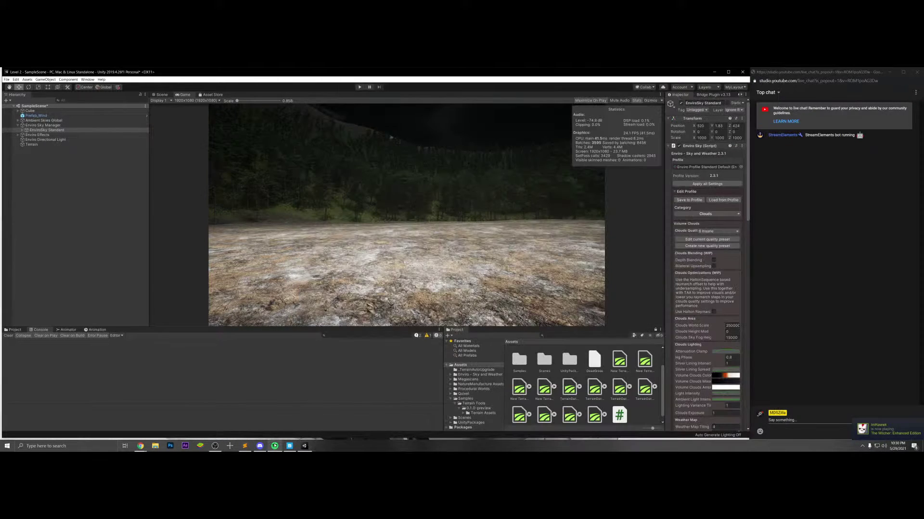
{"action": "left_click", "coordinate": [862, 446]}
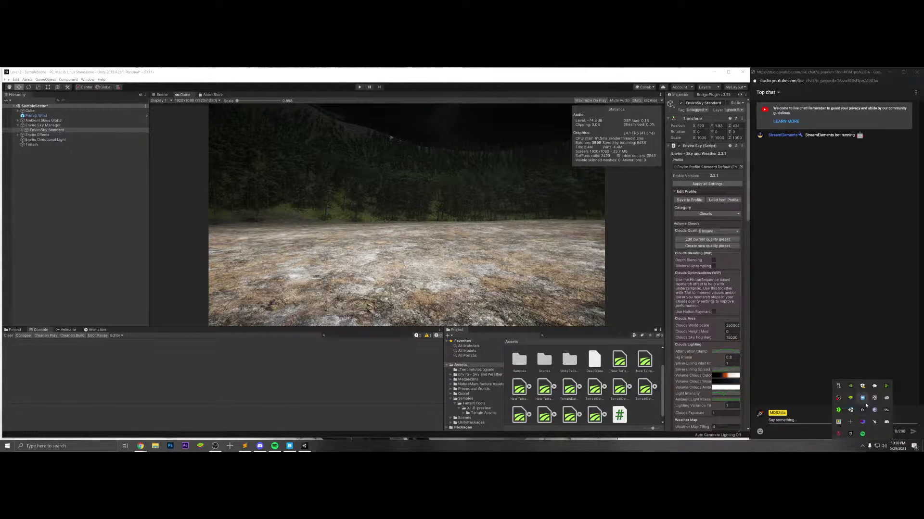
{"action": "left_click", "coordinate": [862, 446]}
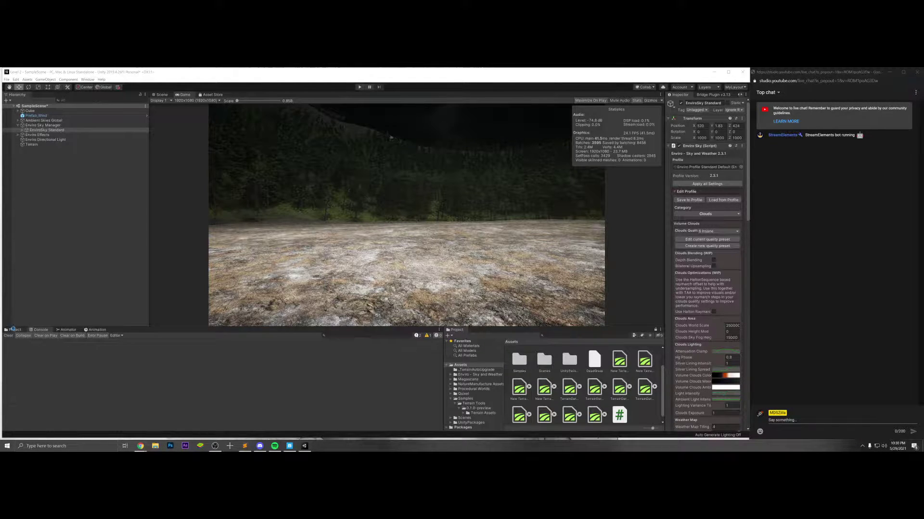
- Show the project assets beside the Console, test-run the scene by walking forward over the terrain, and end the run
{"action": "left_click", "coordinate": [13, 330]}
{"action": "left_click", "coordinate": [359, 87]}
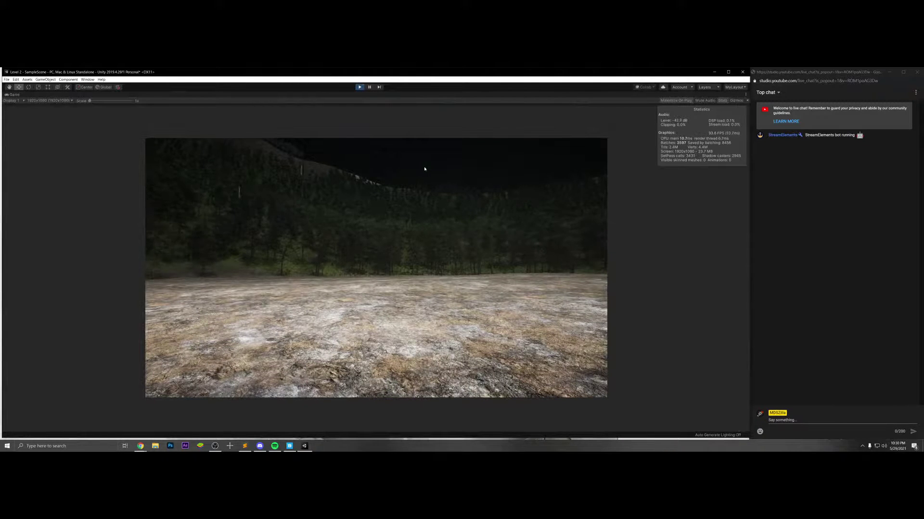
{"action": "key", "text": "w"}
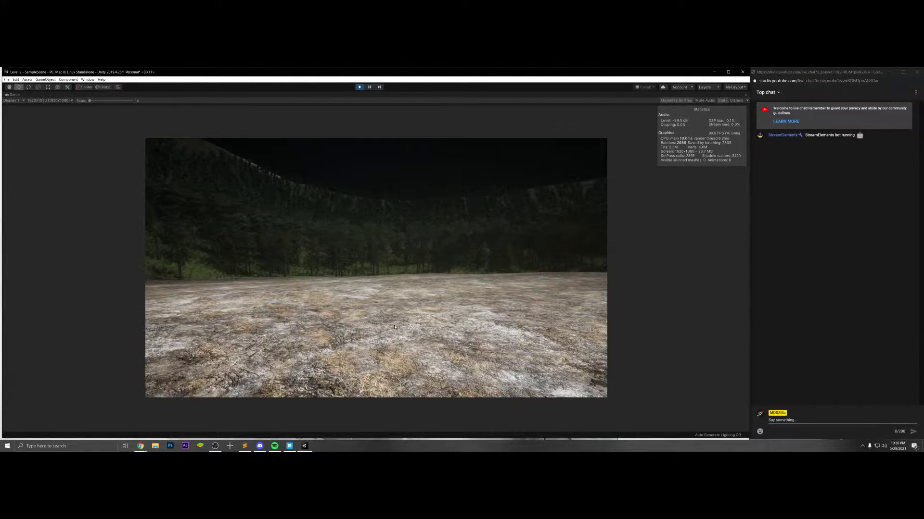
{"action": "key", "text": "w"}
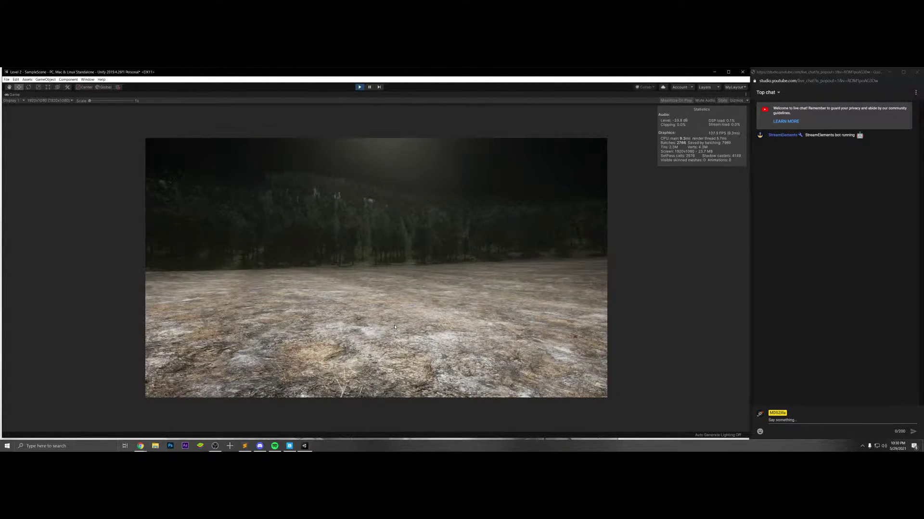
{"action": "left_click", "coordinate": [215, 446]}
{"action": "left_click", "coordinate": [215, 446]}
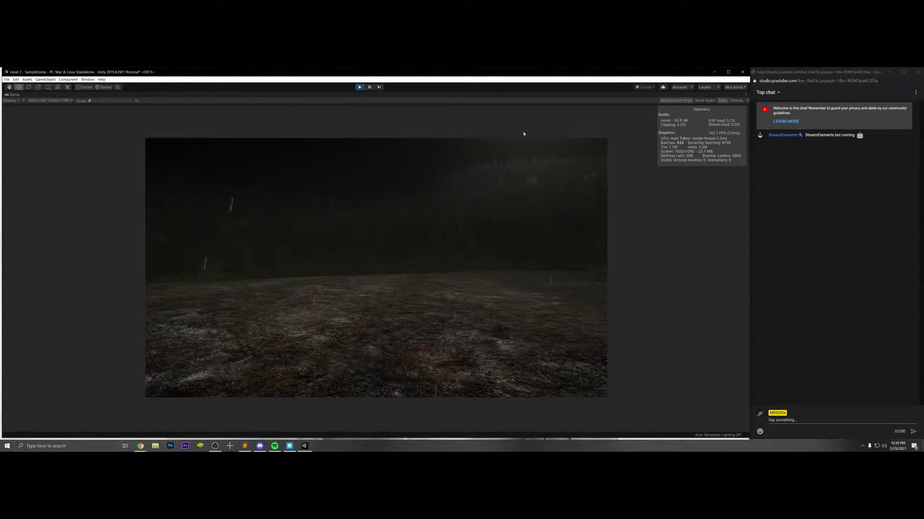
{"action": "key", "text": "ctrl+p"}
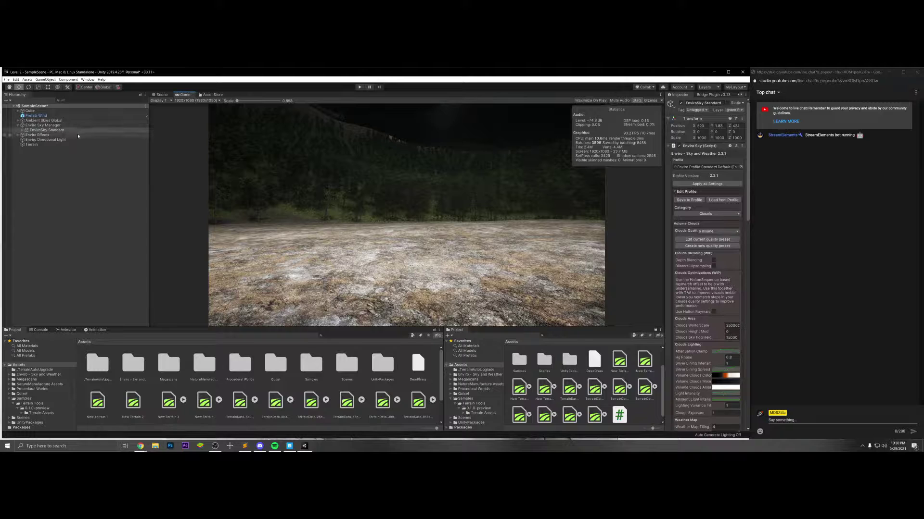
- Run the scene with a wider Inspector and show the Weather category of the EnviroSky Standard profile
{"action": "left_click", "coordinate": [360, 88]}
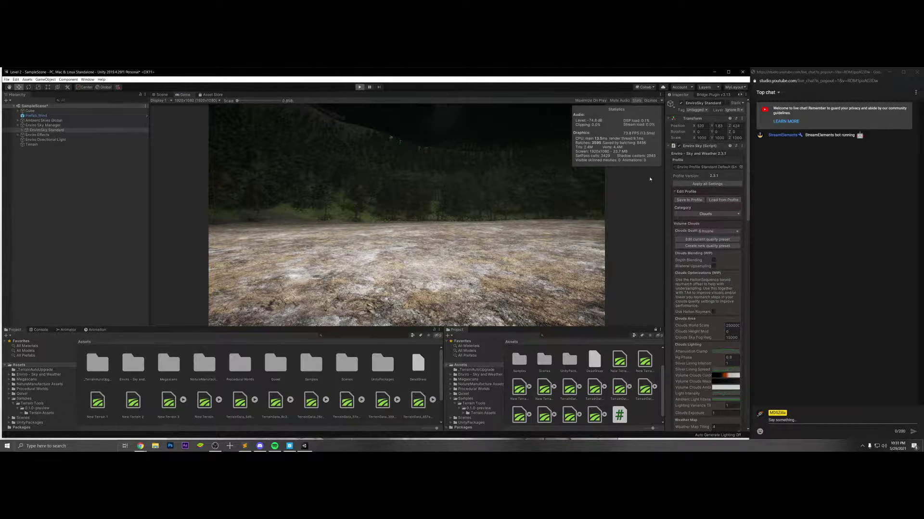
{"action": "left_click_drag", "start_coordinate": [664, 217], "coordinate": [614, 217]}
{"action": "left_click", "coordinate": [650, 214]}
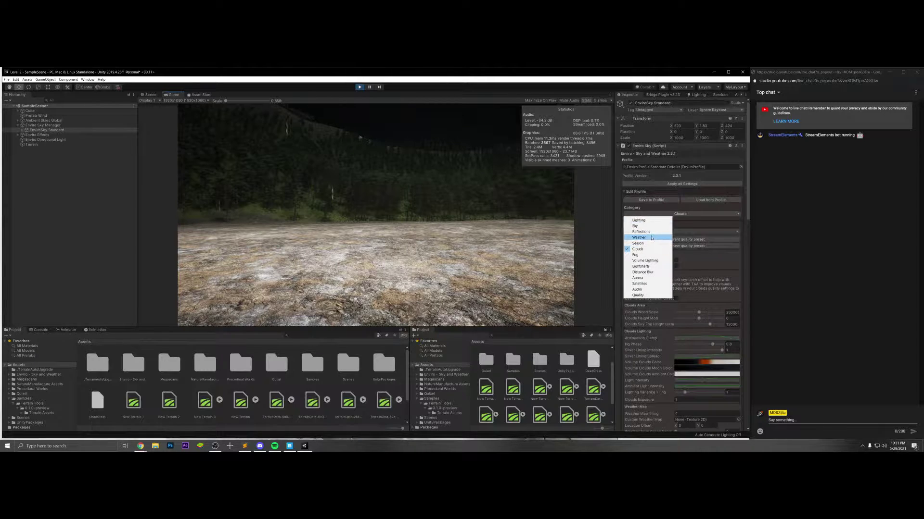
{"action": "left_click", "coordinate": [650, 238]}
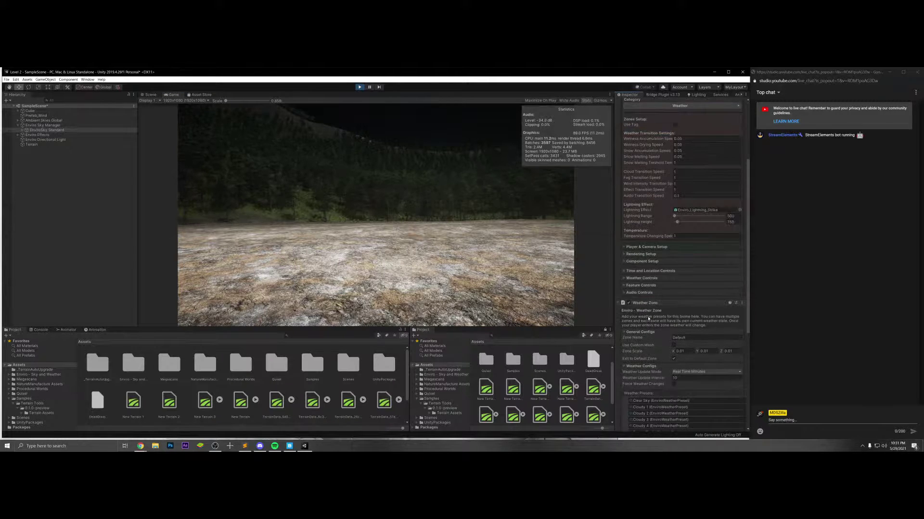
- Set the current weather to Clear Sky in the EnviroSky Weather Controls and slightly enlarge the Game view's scale
{"action": "left_click", "coordinate": [626, 278]}
{"action": "left_click", "coordinate": [677, 307]}
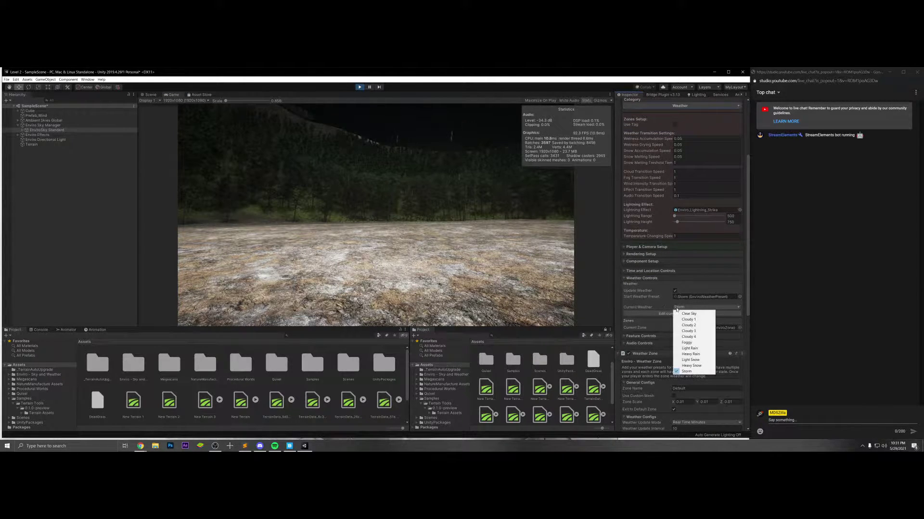
{"action": "left_click", "coordinate": [687, 313]}
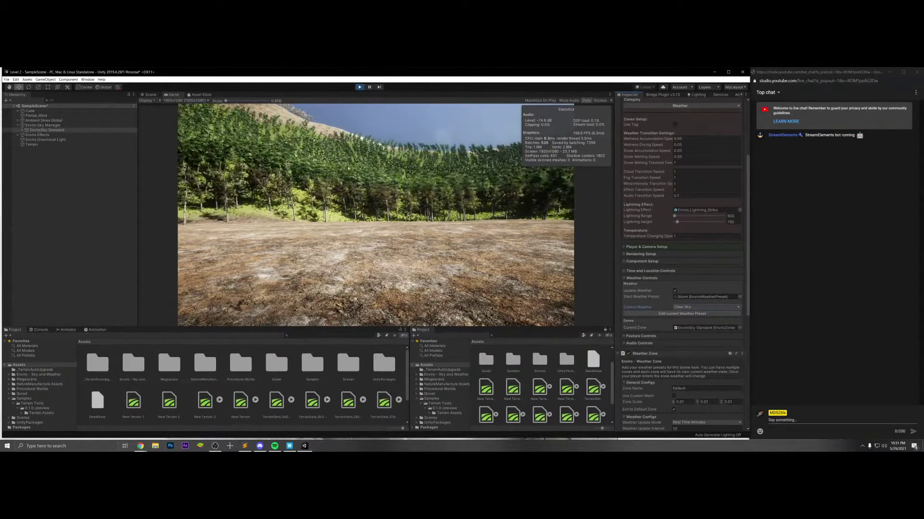
{"action": "left_click_drag", "start_coordinate": [227, 102], "coordinate": [230, 101]}
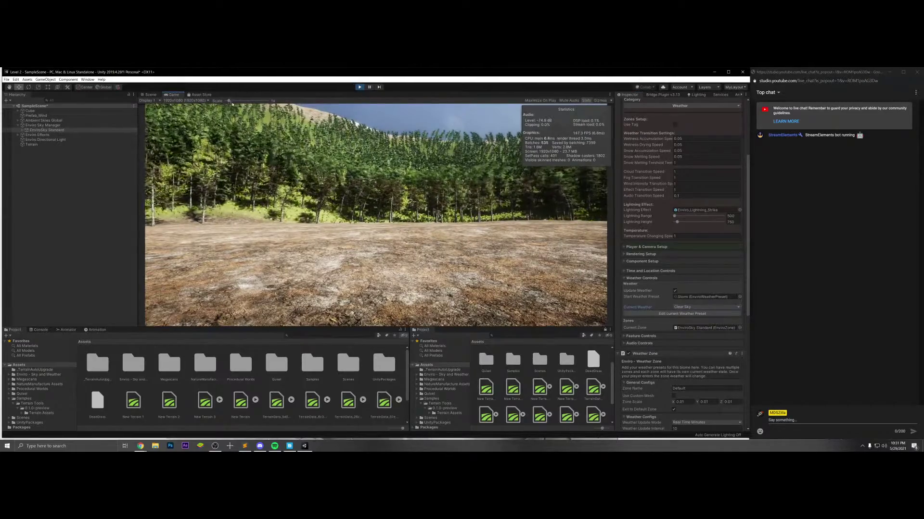
- Preview a cloudy preset and the Foggy preset as the current weather in the running scene
{"action": "left_click", "coordinate": [706, 306]}
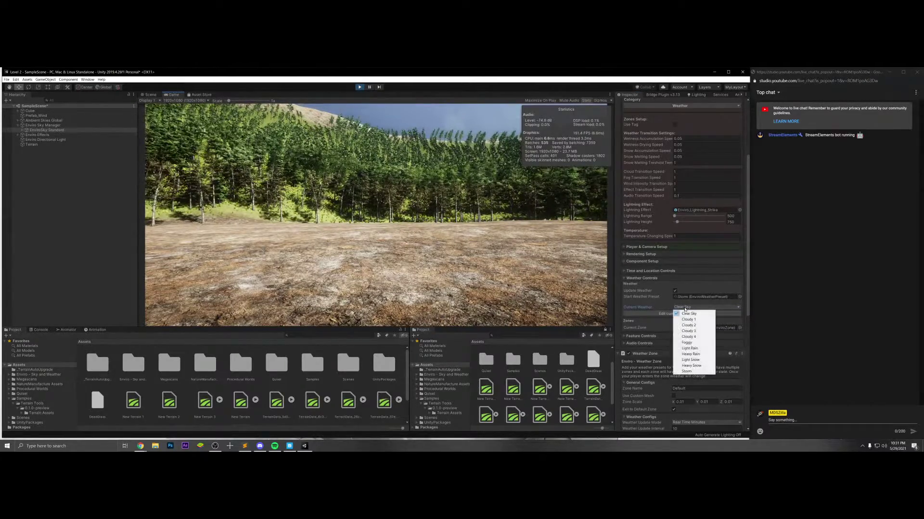
{"action": "left_click", "coordinate": [692, 327]}
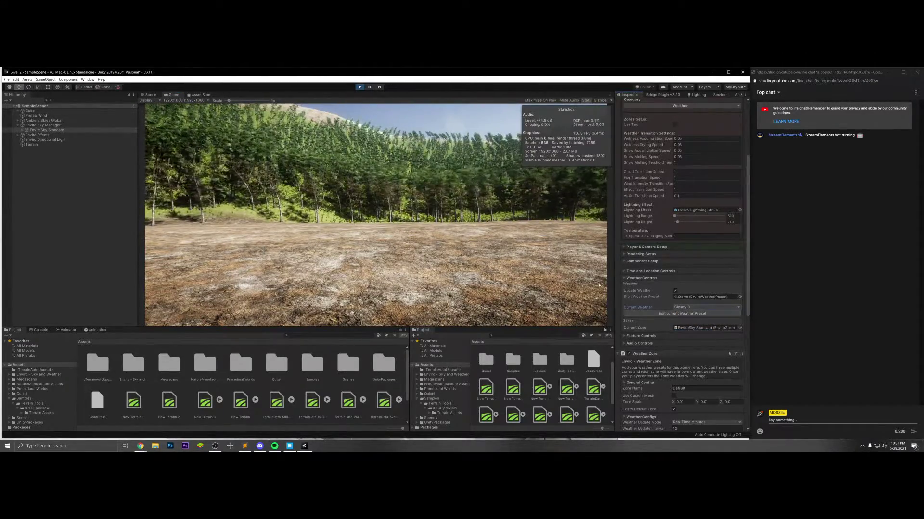
{"action": "left_click", "coordinate": [713, 307]}
{"action": "left_click", "coordinate": [692, 340]}
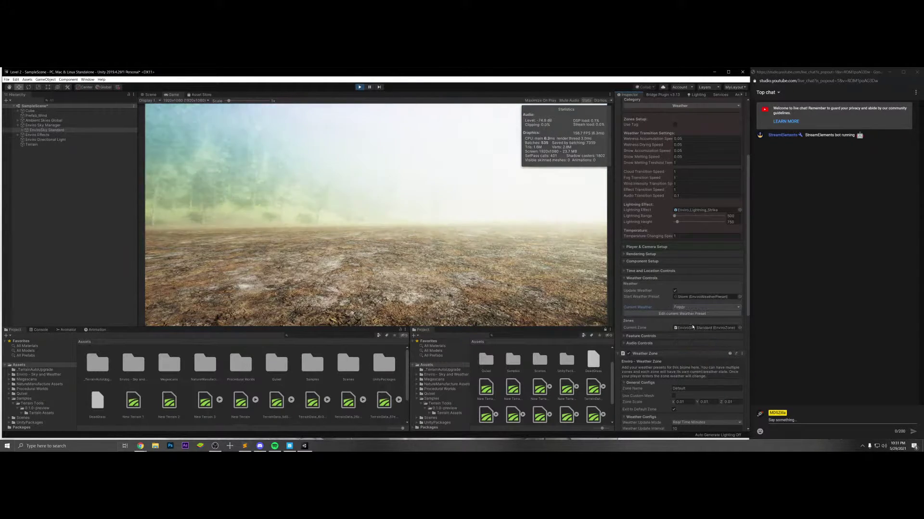
- Preview the Light Rain and Heavy Rain presets as the current weather
{"action": "left_click", "coordinate": [697, 307]}
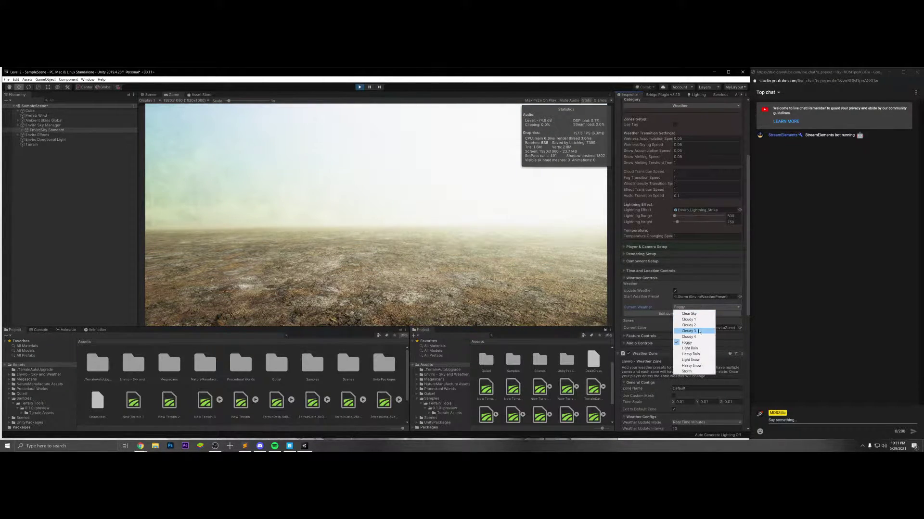
{"action": "left_click", "coordinate": [692, 347]}
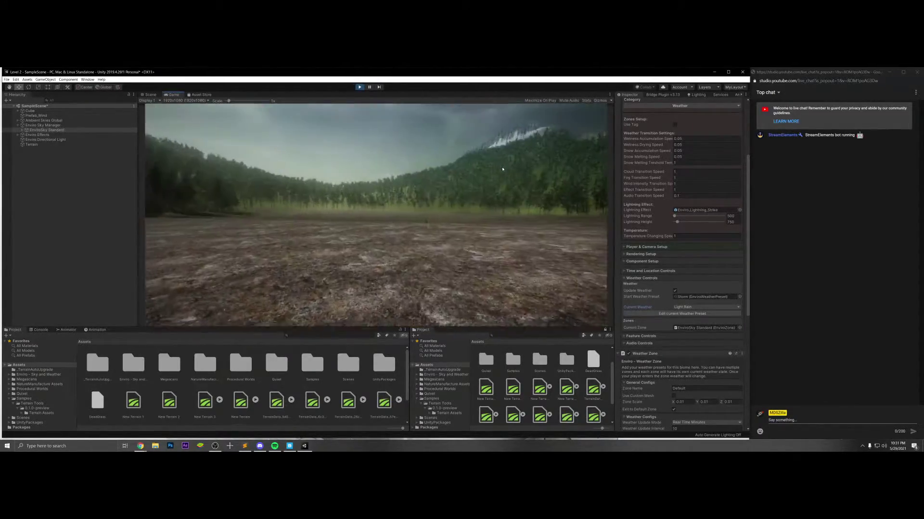
{"action": "left_click", "coordinate": [731, 306]}
{"action": "left_click", "coordinate": [692, 349]}
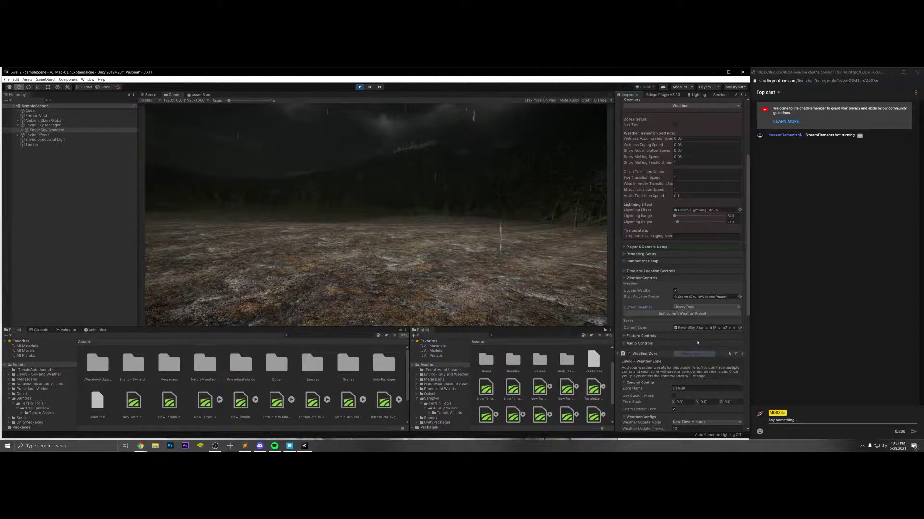
- Preview the Light Snow and Heavy Snow presets and look around the snowy forest clearing
{"action": "left_click", "coordinate": [700, 308]}
{"action": "left_click", "coordinate": [695, 356]}
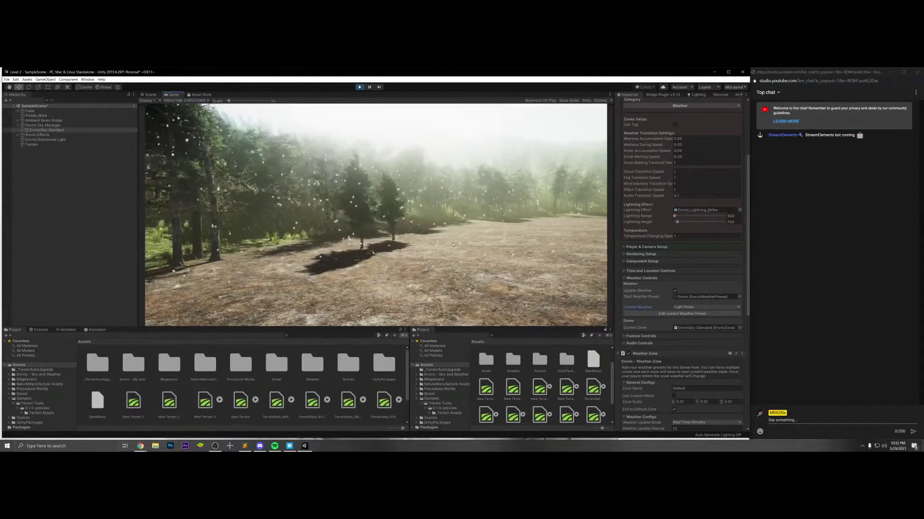
{"action": "left_click", "coordinate": [700, 308]}
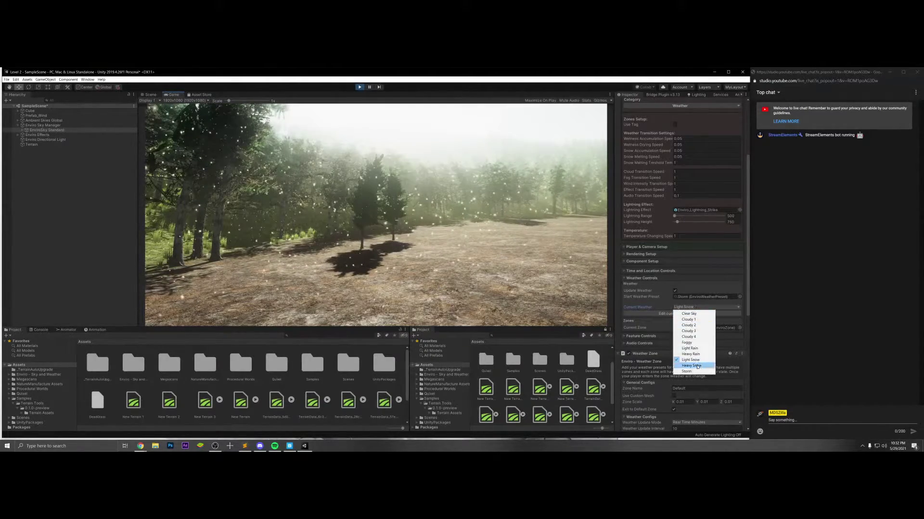
{"action": "left_click", "coordinate": [693, 366]}
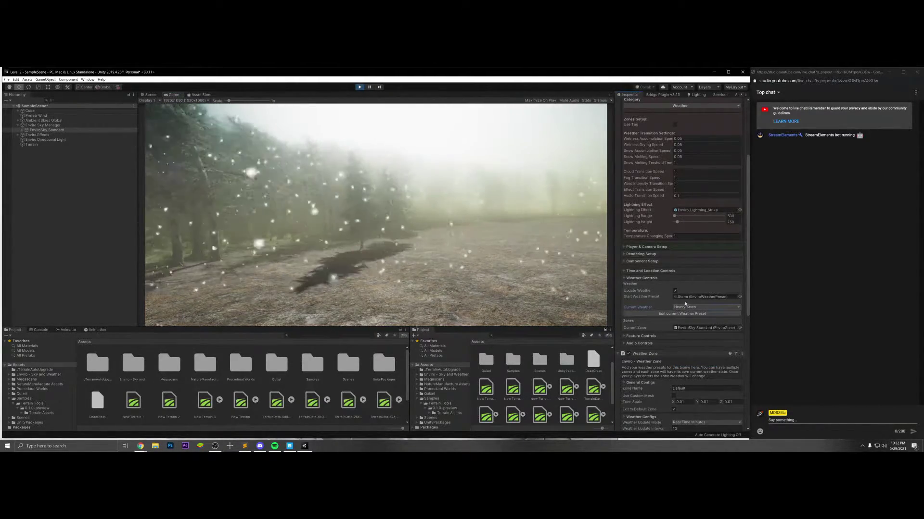
{"action": "left_click", "coordinate": [372, 227]}
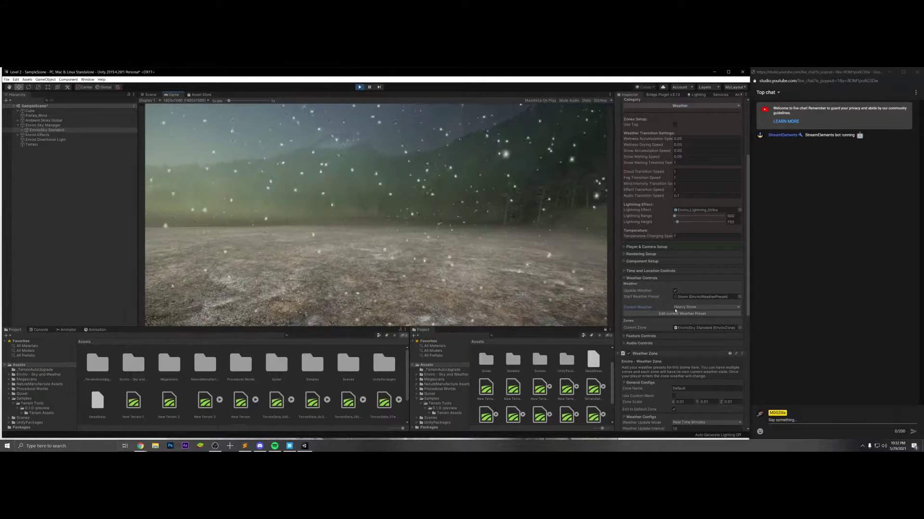
- Preview the Storm preset and return the current weather to Clear Sky
{"action": "left_click", "coordinate": [683, 307]}
{"action": "left_click", "coordinate": [693, 371]}
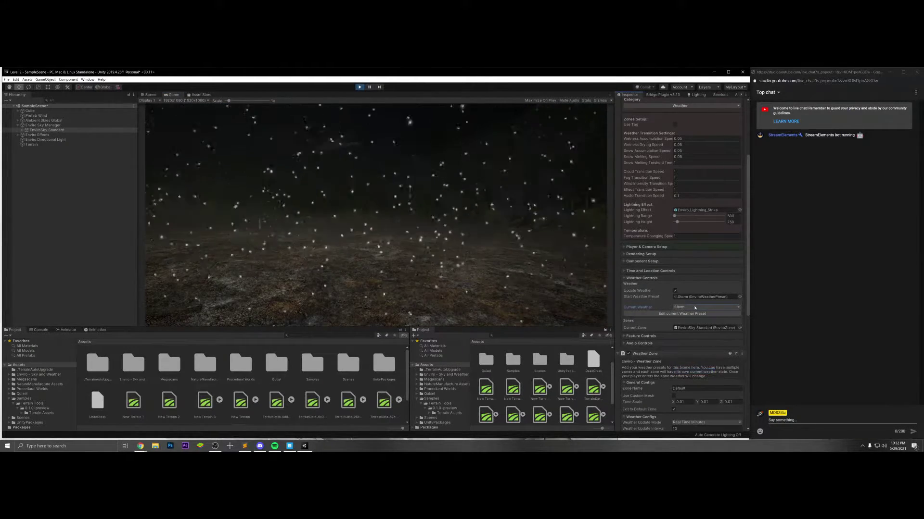
{"action": "left_click", "coordinate": [694, 308]}
{"action": "left_click", "coordinate": [685, 313]}
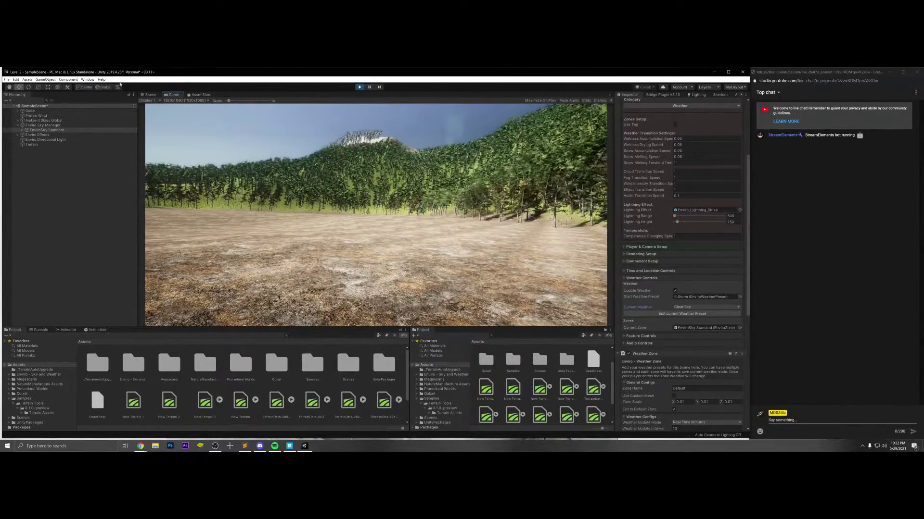
- Set the Cube's Third Person Movement speed to 50 in the running scene
{"action": "left_click", "coordinate": [30, 111]}
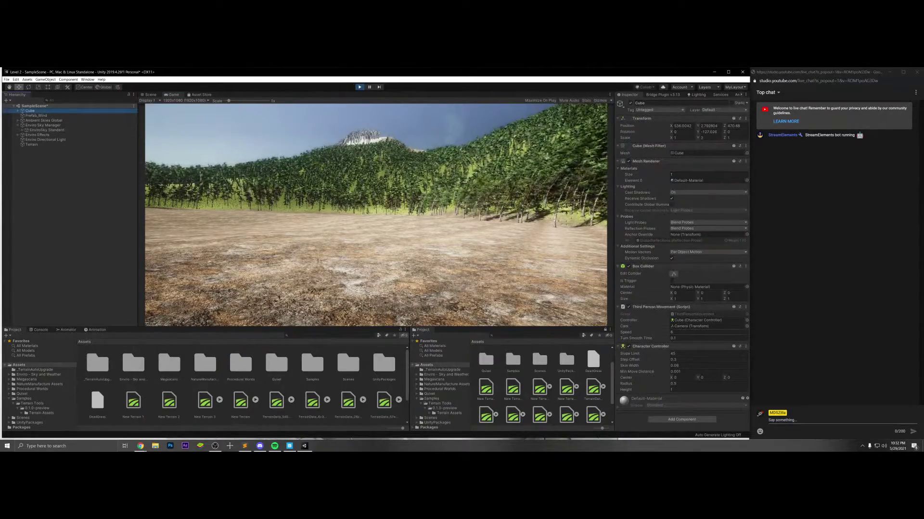
{"action": "left_click", "coordinate": [683, 332]}
{"action": "type", "text": "50"}
{"action": "left_click", "coordinate": [485, 248]}
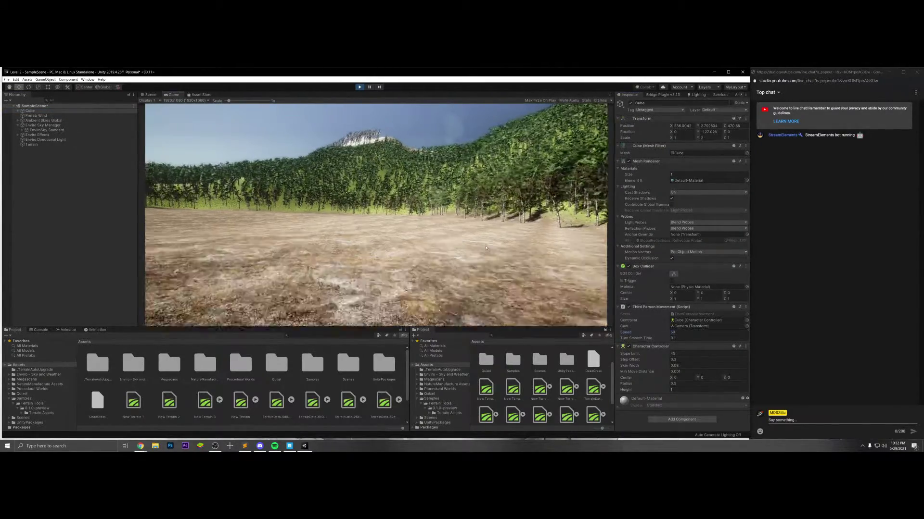
- Move through the clearing and among the trees to examine the terrain, lighting and shadows, and end the run
{"action": "key", "text": "w"}
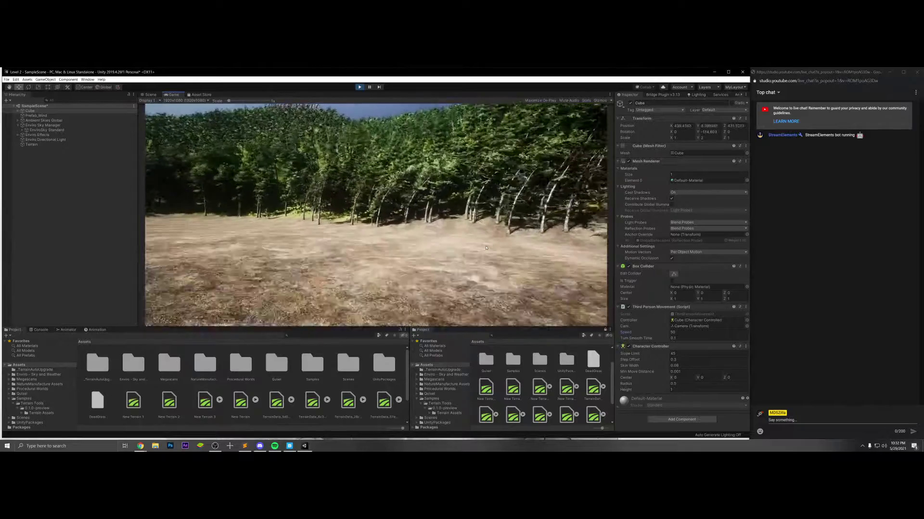
{"action": "key", "text": "w"}
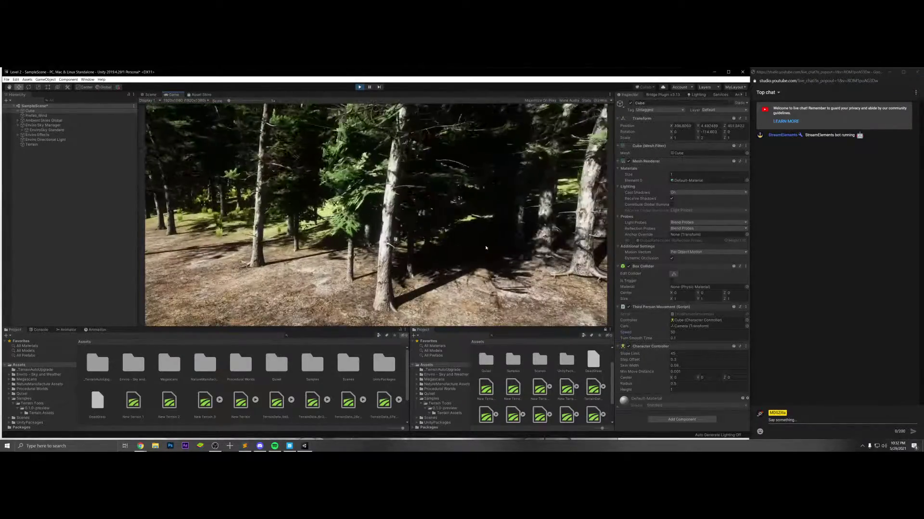
{"action": "key", "text": "d"}
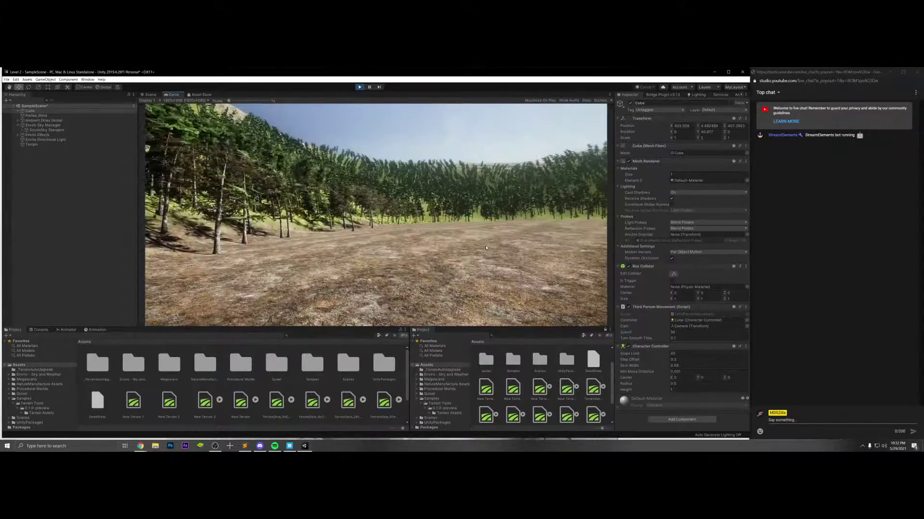
{"action": "key", "text": "d"}
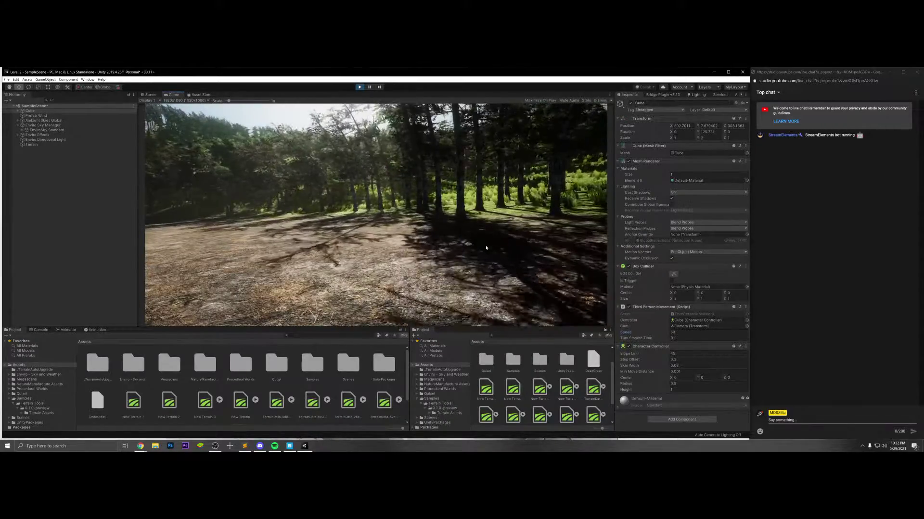
{"action": "key", "text": "w"}
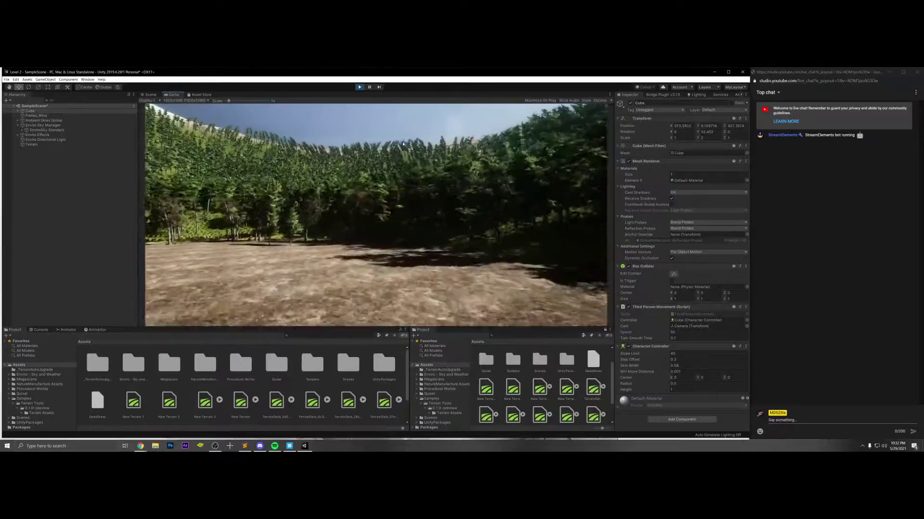
{"action": "key", "text": "w"}
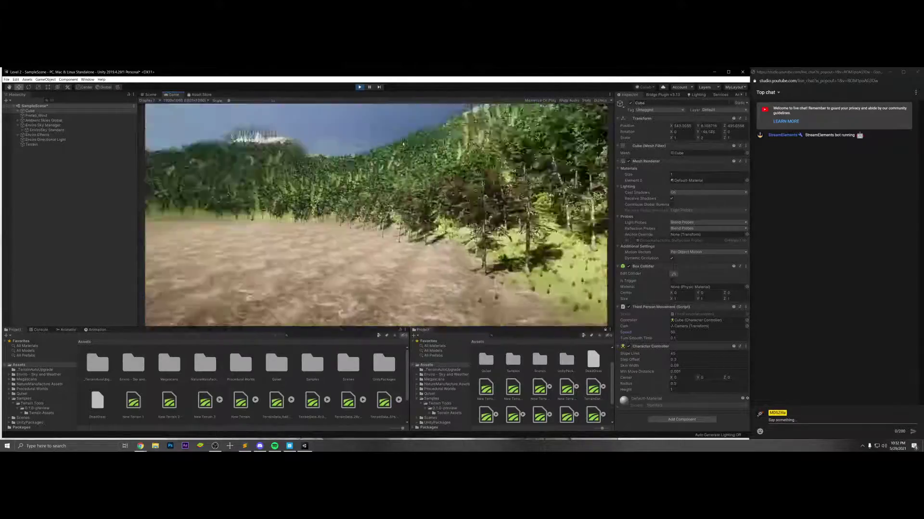
{"action": "key", "text": "w"}
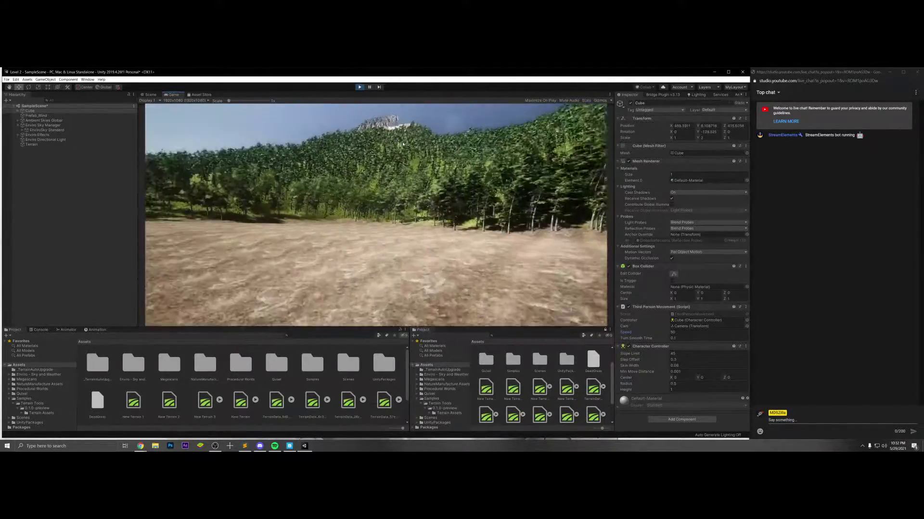
{"action": "key", "text": "w"}
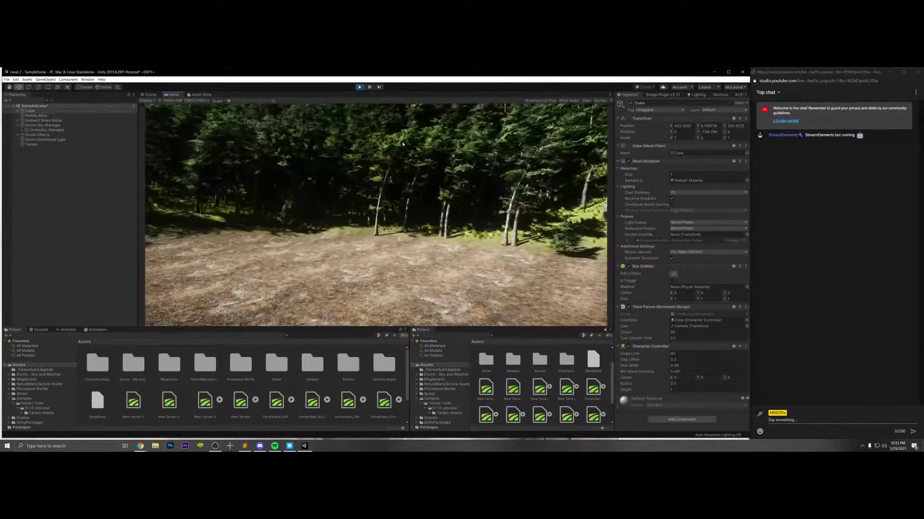
{"action": "key", "text": "ctrl+p"}
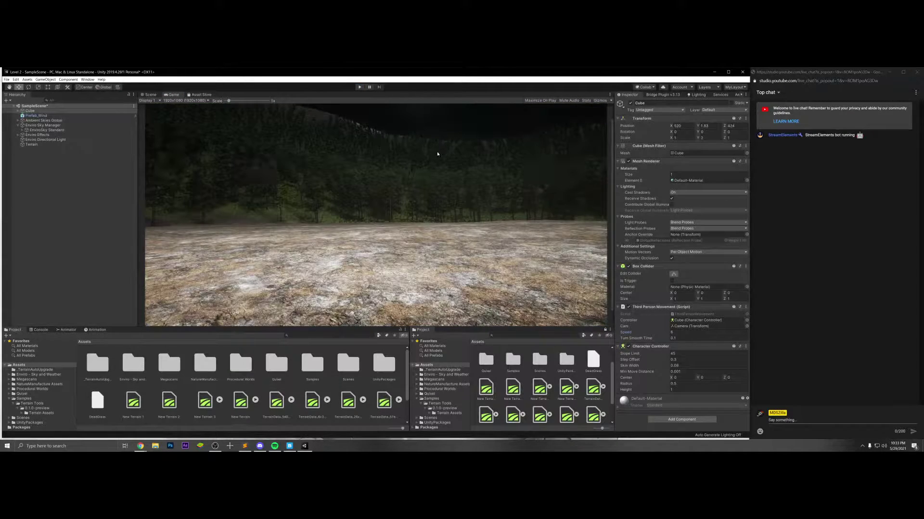
- Find Microsoft Edge through the Windows search and launch it
{"action": "left_click", "coordinate": [140, 446]}
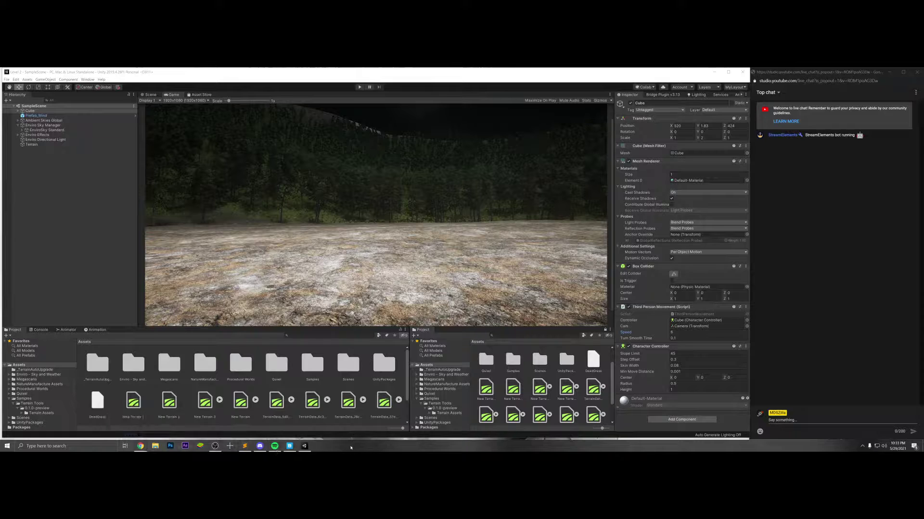
{"action": "left_click", "coordinate": [57, 446]}
{"action": "type", "text": "ed"}
{"action": "left_click", "coordinate": [56, 279]}
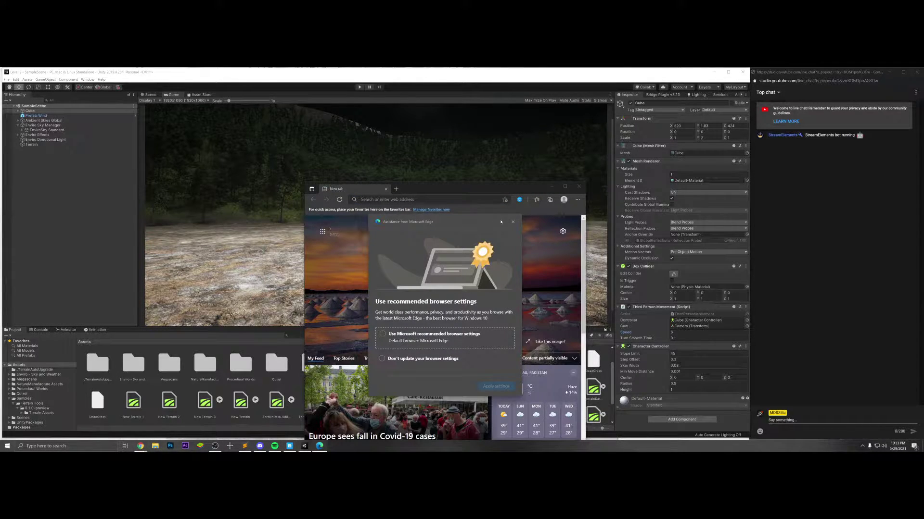
- Search the web for "How to make unity shadows softer"
{"action": "type", "text": "How to make "}
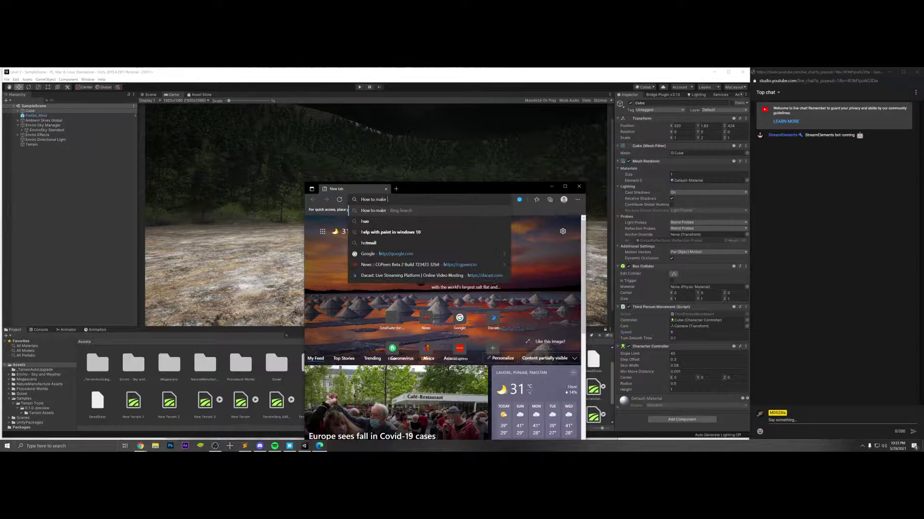
{"action": "type", "text": "unity"}
{"action": "key", "text": "Return"}
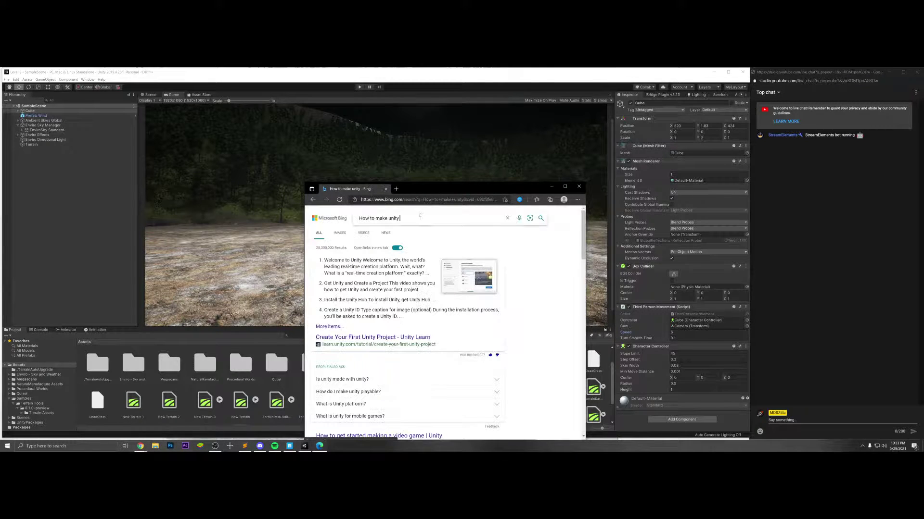
{"action": "left_click", "coordinate": [419, 215]}
{"action": "type", "text": "shadows softer"}
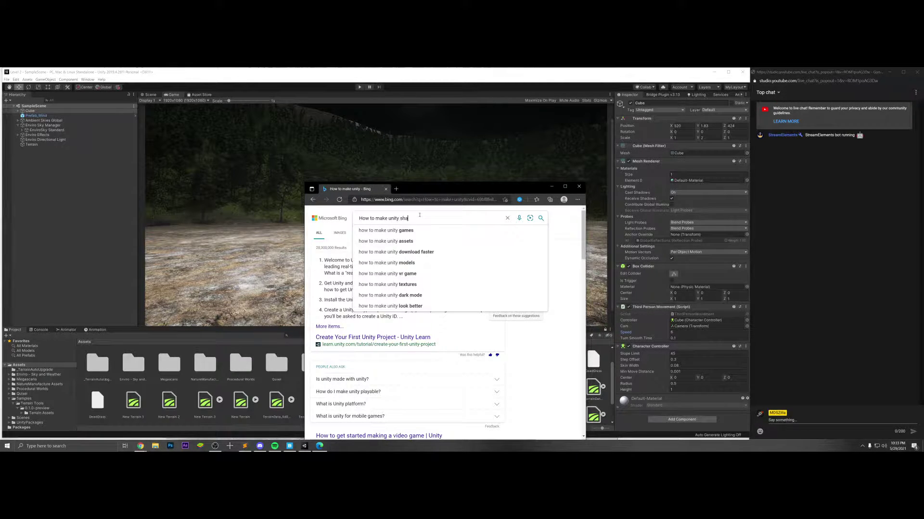
{"action": "key", "text": "Return"}
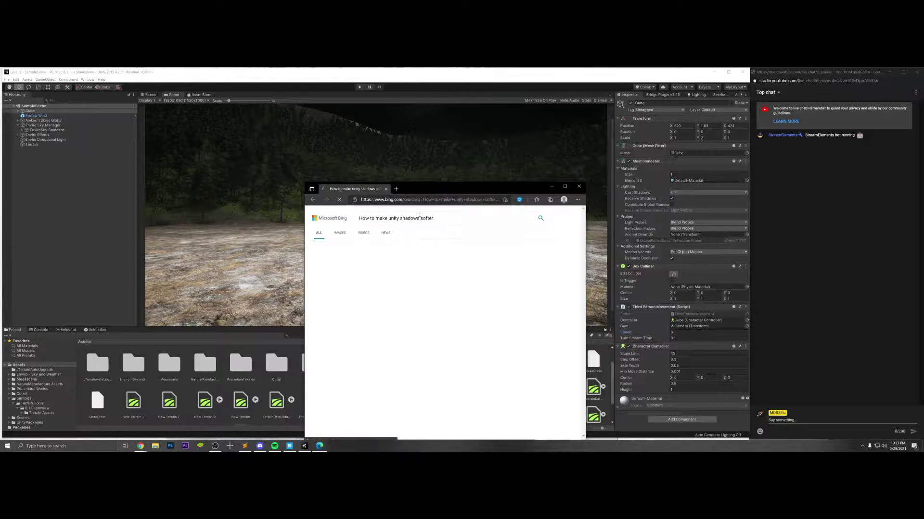
- Open the Unity Forum result "Soft shadows not really soft?" in its own tab and load google.com in the search tab
{"action": "left_click", "coordinate": [423, 257]}
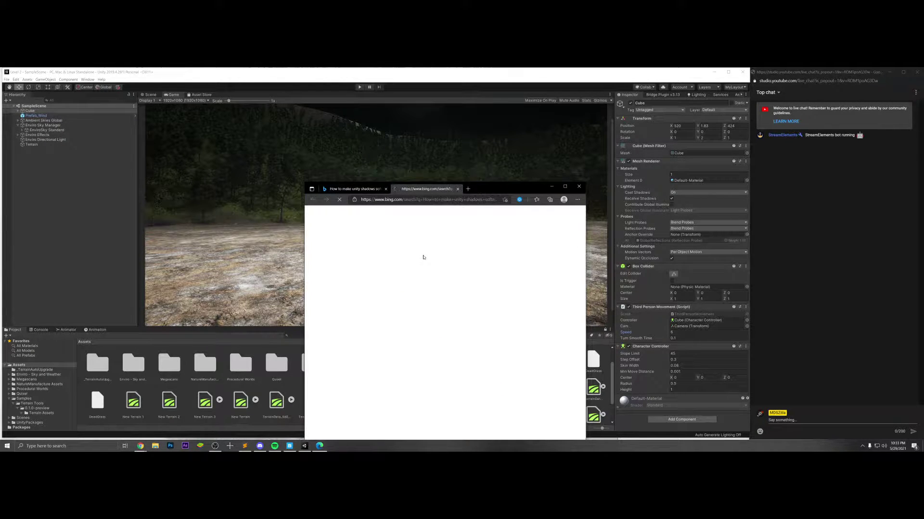
{"action": "left_click", "coordinate": [365, 189]}
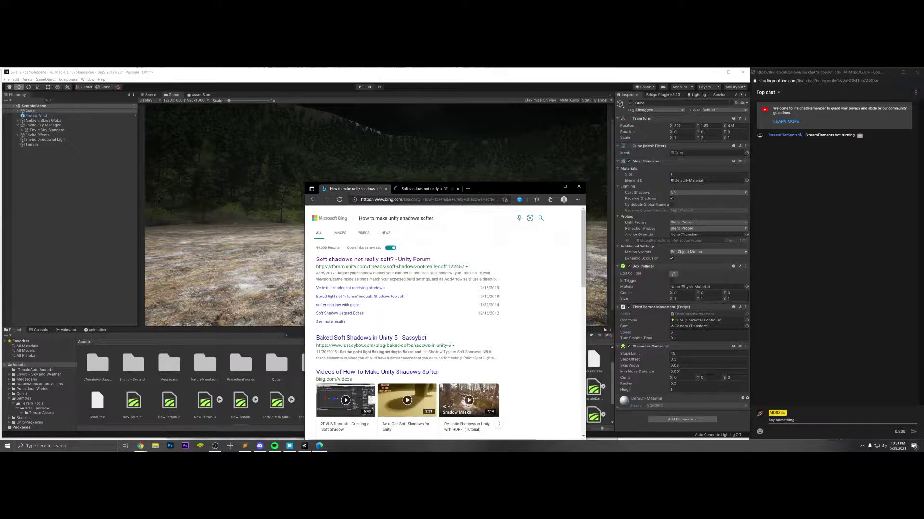
{"action": "left_click", "coordinate": [423, 199]}
{"action": "type", "text": "google.com"}
{"action": "key", "text": "Return"}
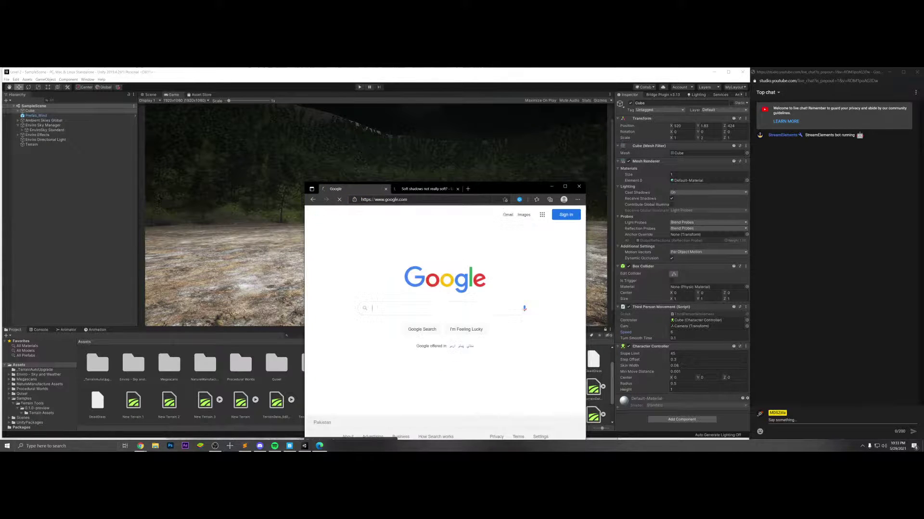
- Search Google for "How to make unity shadows softer" and look through the results
{"action": "type", "text": "How to make un"}
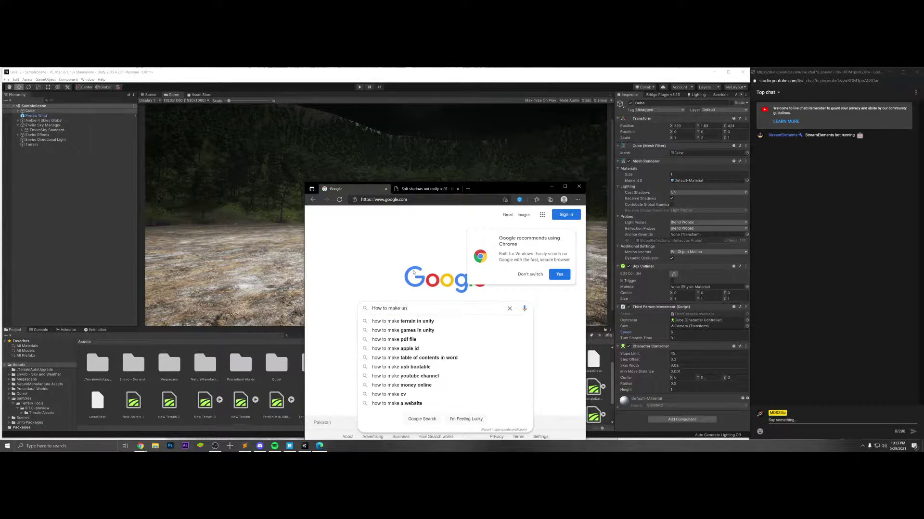
{"action": "type", "text": "ity shadows softer"}
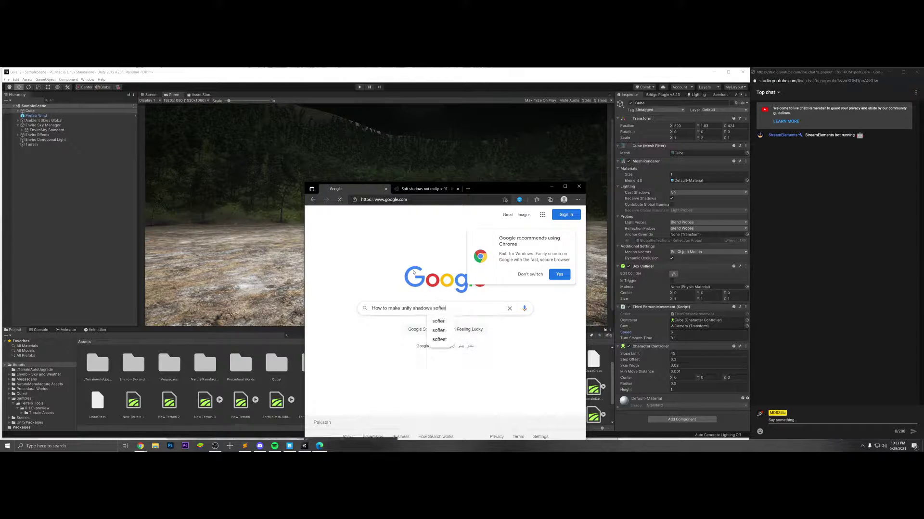
{"action": "key", "text": "Return"}
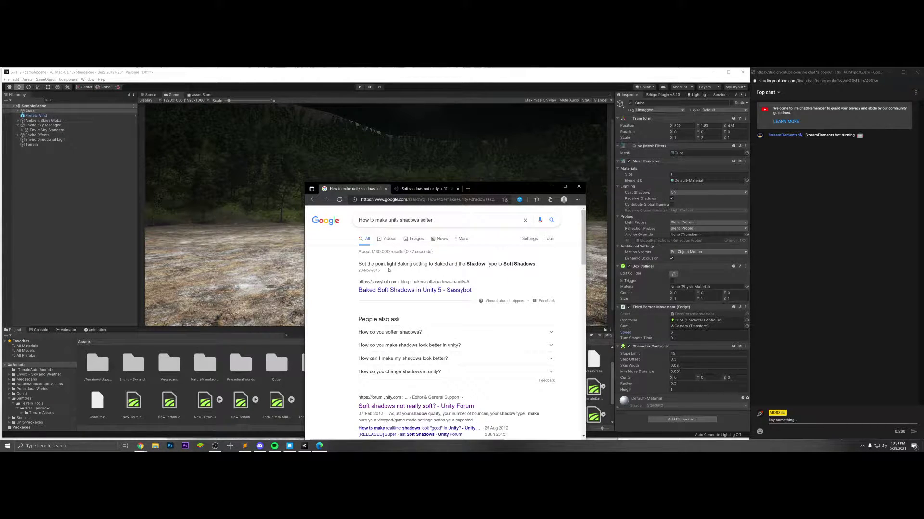
{"action": "scroll", "coordinate": [469, 266], "scroll_direction": "down", "scroll_amount": 2}
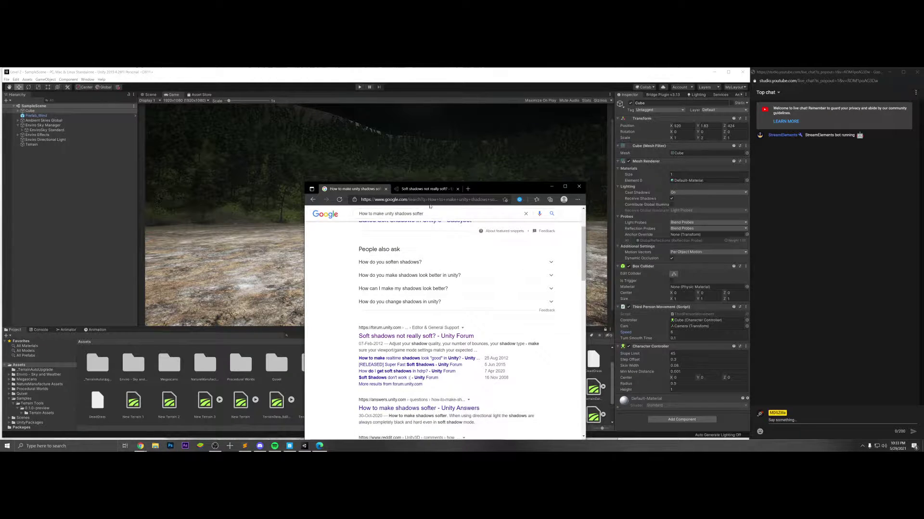
- Read the replies in the Unity Forum thread "Soft shadows not really soft?" for shadow advice
{"action": "left_click", "coordinate": [432, 190]}
{"action": "scroll", "coordinate": [445, 260], "scroll_direction": "down", "scroll_amount": 3}
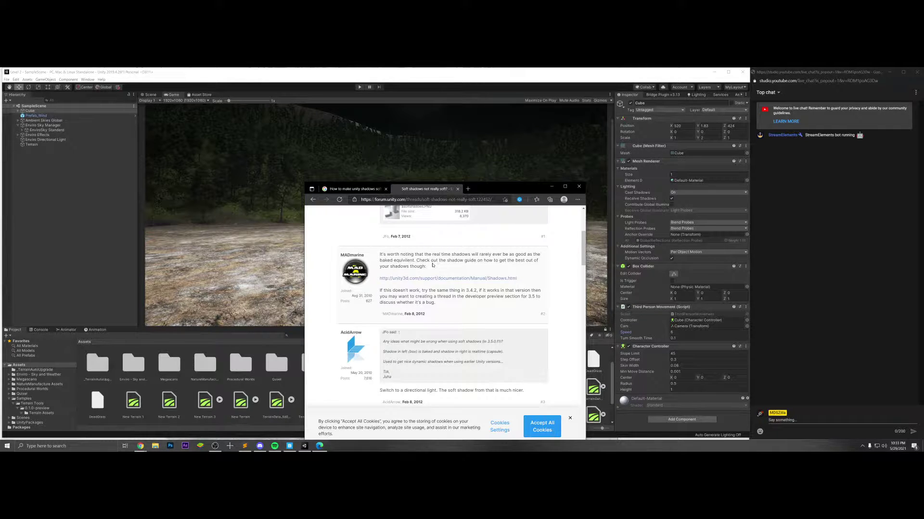
{"action": "scroll", "coordinate": [433, 265], "scroll_direction": "down", "scroll_amount": 1}
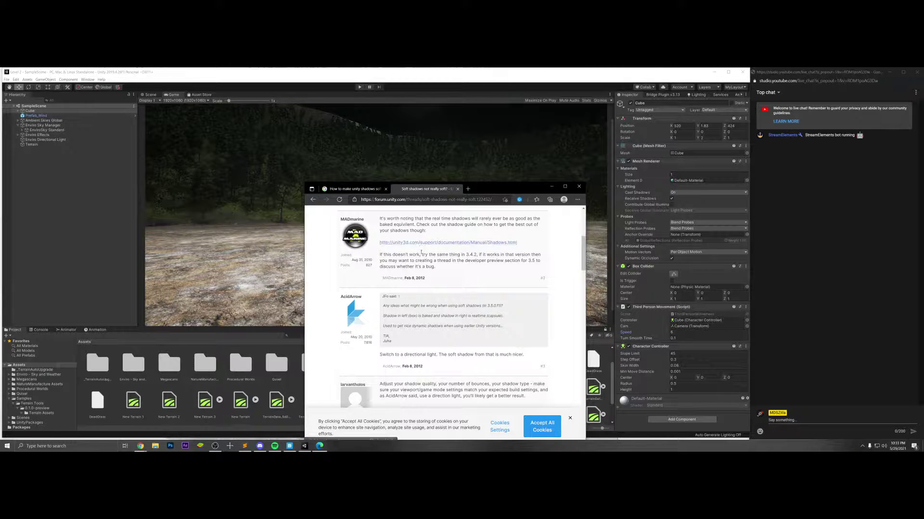
{"action": "scroll", "coordinate": [420, 288], "scroll_direction": "down", "scroll_amount": 1}
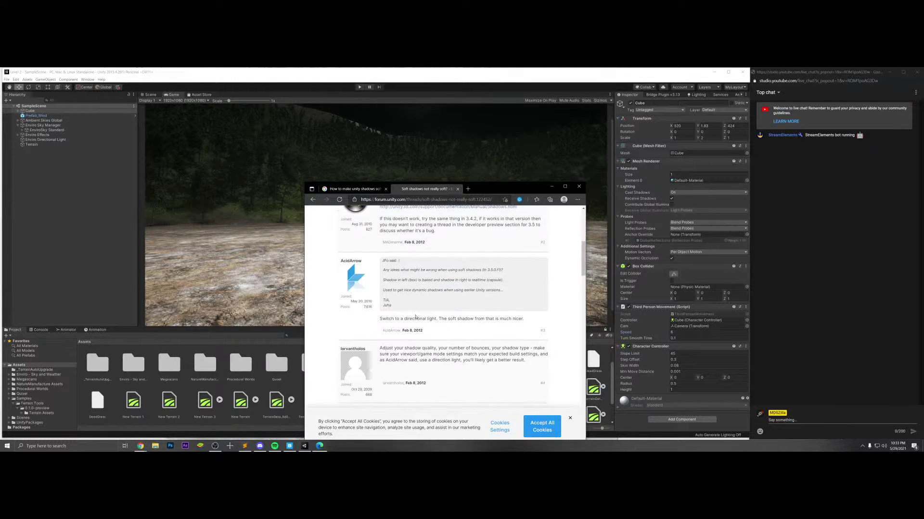
{"action": "scroll", "coordinate": [419, 318], "scroll_direction": "down", "scroll_amount": 2}
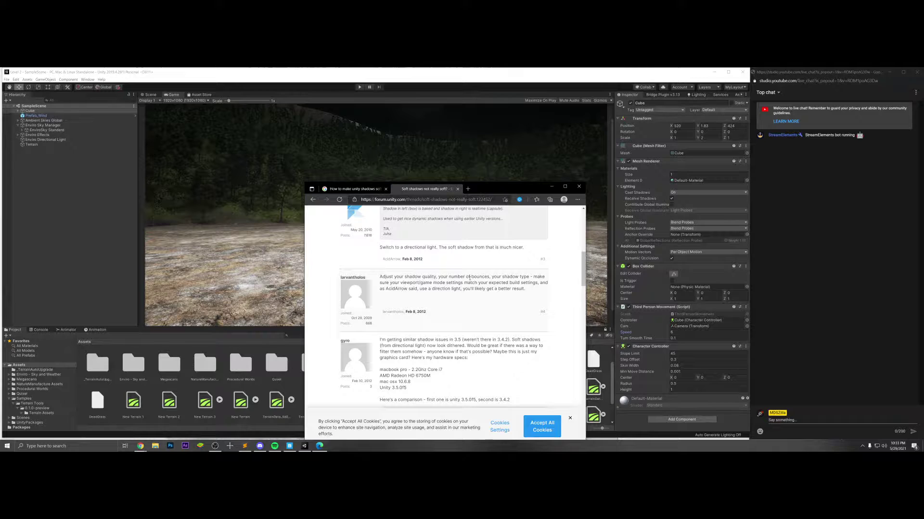
- Switch back to Unity and inspect the children of Enviro Effects and EnviroSky Standard, including the Lightning and Sun objects
{"action": "left_click", "coordinate": [15, 136]}
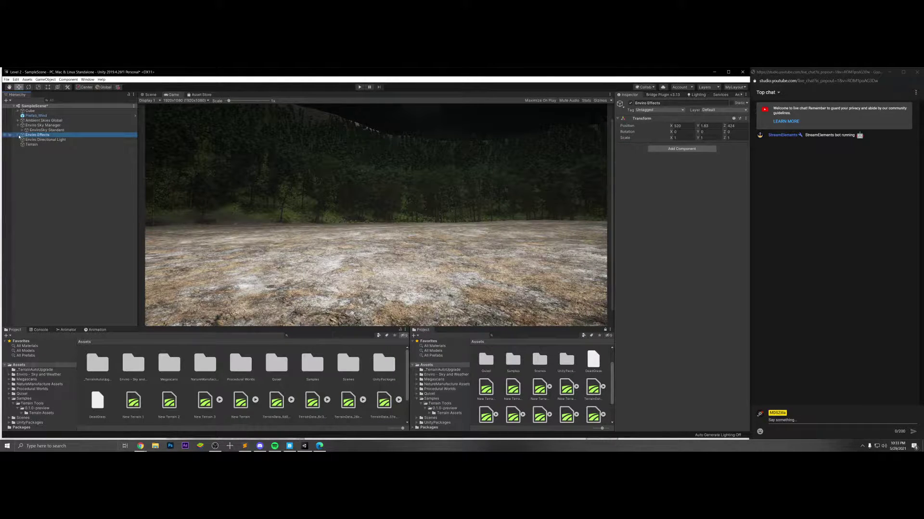
{"action": "left_click", "coordinate": [17, 135]}
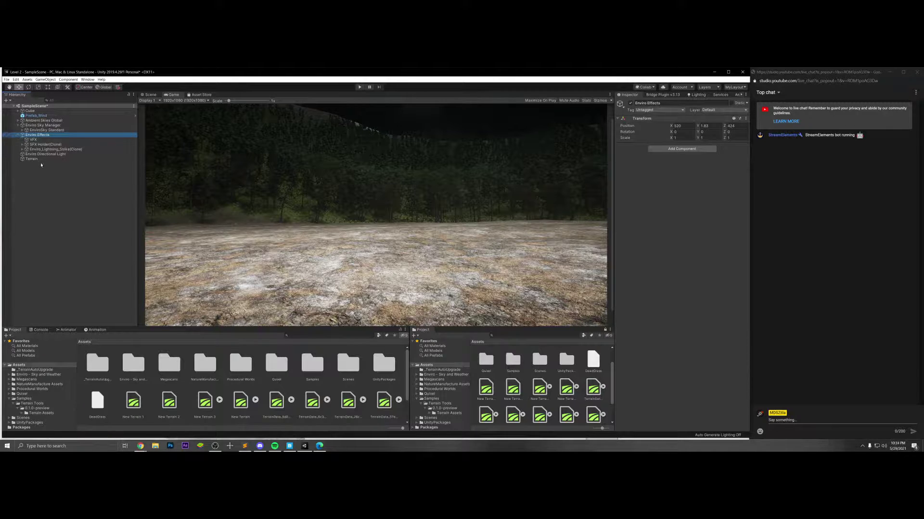
{"action": "left_click", "coordinate": [18, 135]}
{"action": "left_click", "coordinate": [23, 130]}
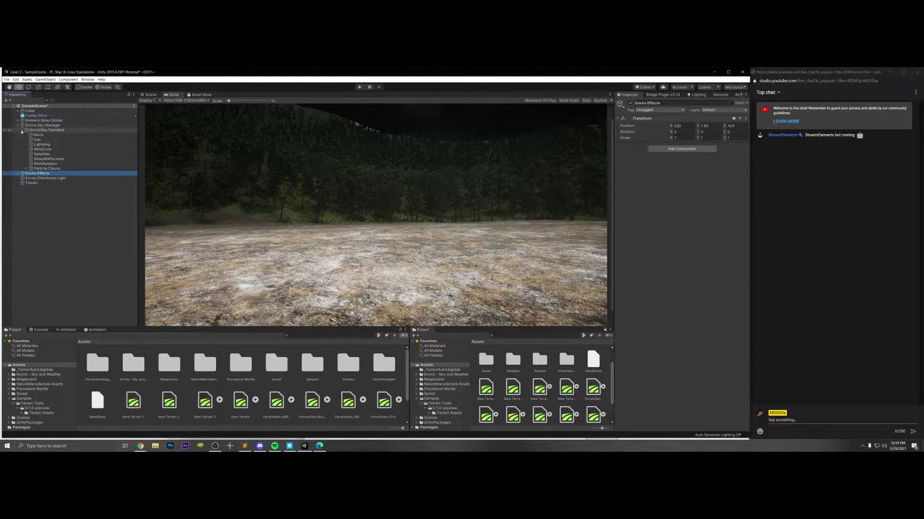
{"action": "left_click", "coordinate": [42, 145]}
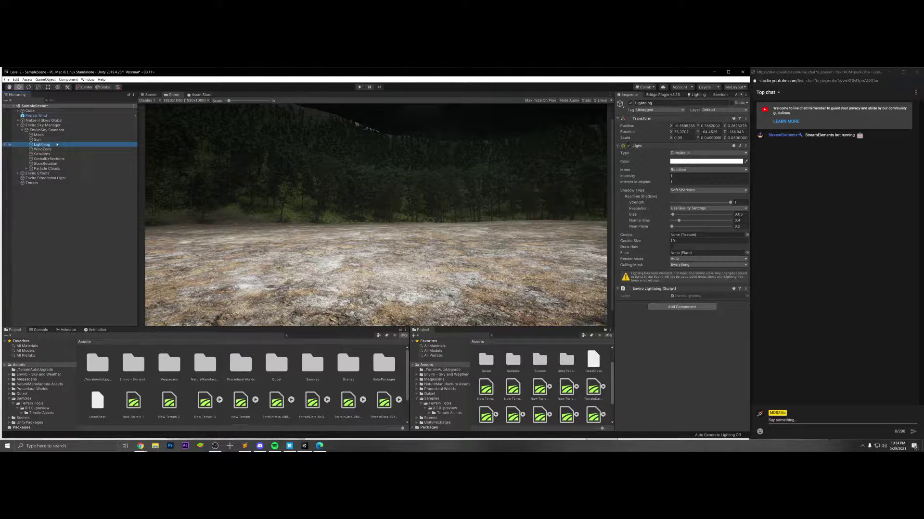
{"action": "left_click", "coordinate": [37, 139]}
{"action": "left_click", "coordinate": [241, 206]}
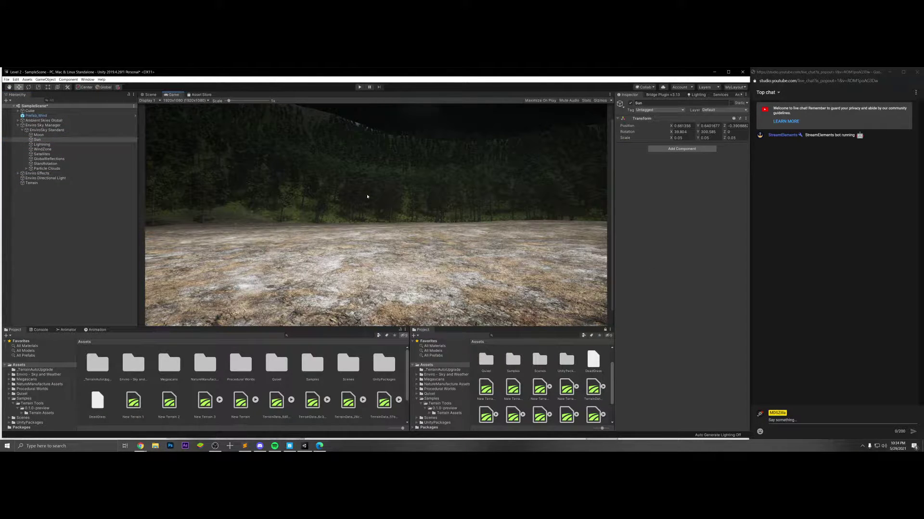
- Frame the Sun object in the Scene view and look over the clearing around it
{"action": "left_click", "coordinate": [152, 95]}
{"action": "right_click_drag", "start_coordinate": [365, 179], "coordinate": [556, 161]}
{"action": "key", "text": "f"}
{"action": "right_click_drag", "start_coordinate": [470, 188], "coordinate": [268, 266]}
{"action": "key", "text": "w"}
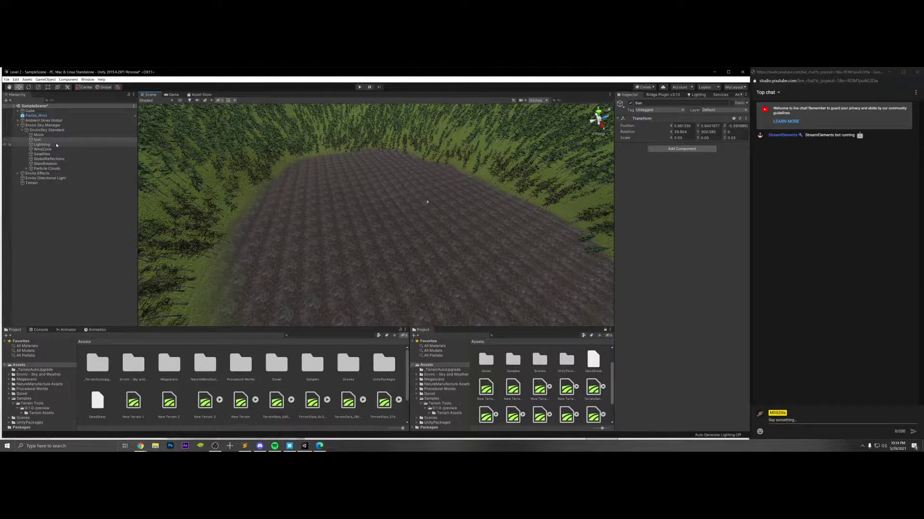
- Set the Enviro Directional Light's shadow resolution to Very High Resolution, keeping Soft Shadows as the shadow type
{"action": "left_click", "coordinate": [77, 179]}
{"action": "right_click_drag", "start_coordinate": [457, 211], "coordinate": [578, 240]}
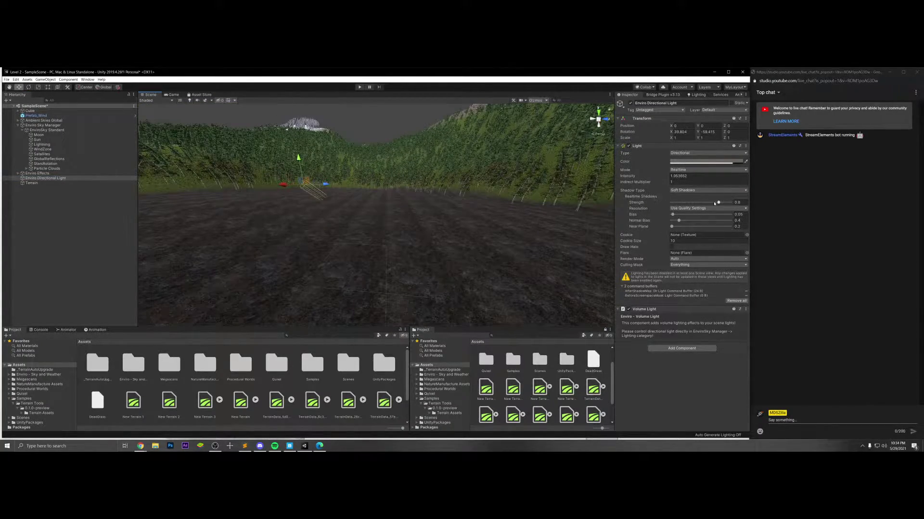
{"action": "left_click", "coordinate": [688, 190]}
{"action": "left_click", "coordinate": [688, 191]}
{"action": "left_click", "coordinate": [695, 208]}
{"action": "left_click", "coordinate": [692, 237]}
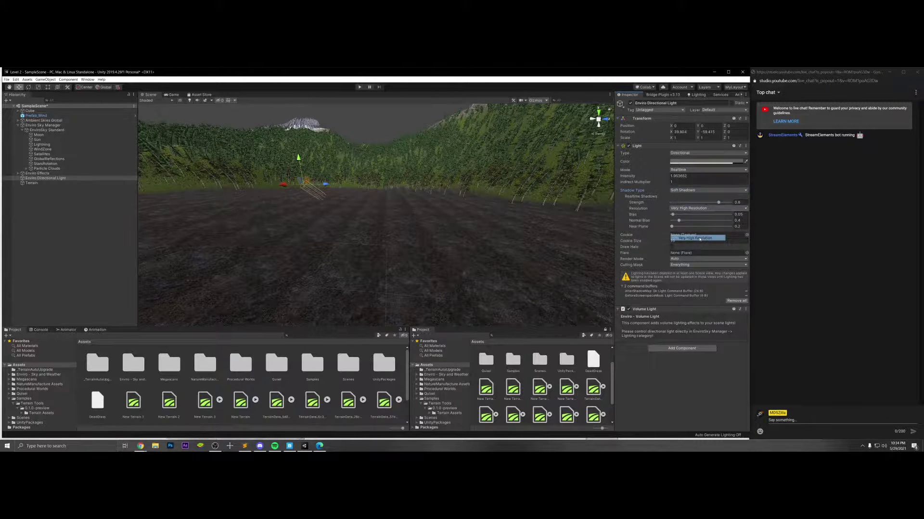
- Examine the shading among the trees and check the directional light's render mode and culling mask options
{"action": "right_click_drag", "start_coordinate": [577, 217], "coordinate": [388, 188]}
{"action": "key", "text": "w"}
{"action": "left_click", "coordinate": [693, 258]}
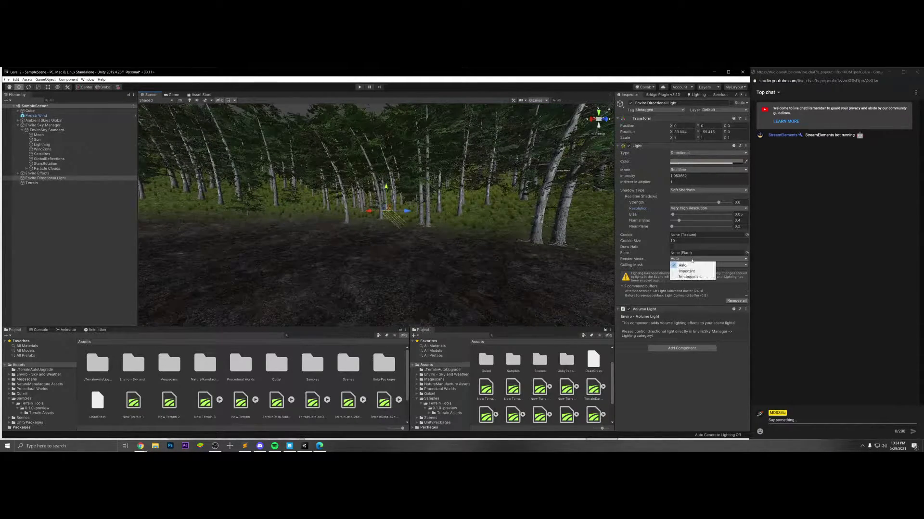
{"action": "left_click", "coordinate": [692, 265]}
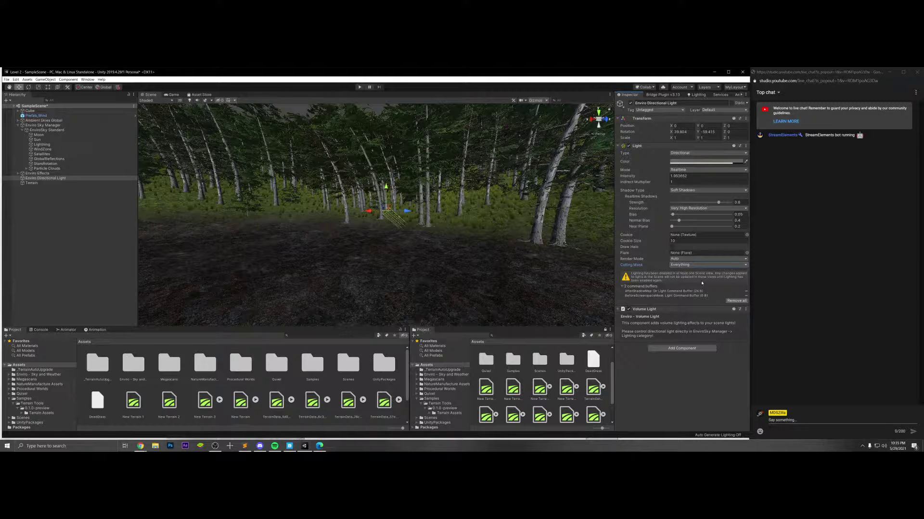
- Try the Mixed and Baked modes and the Draw Halo option on the Enviro Directional Light, and return its mode to Realtime
{"action": "left_click", "coordinate": [687, 170]}
{"action": "left_click", "coordinate": [688, 177]}
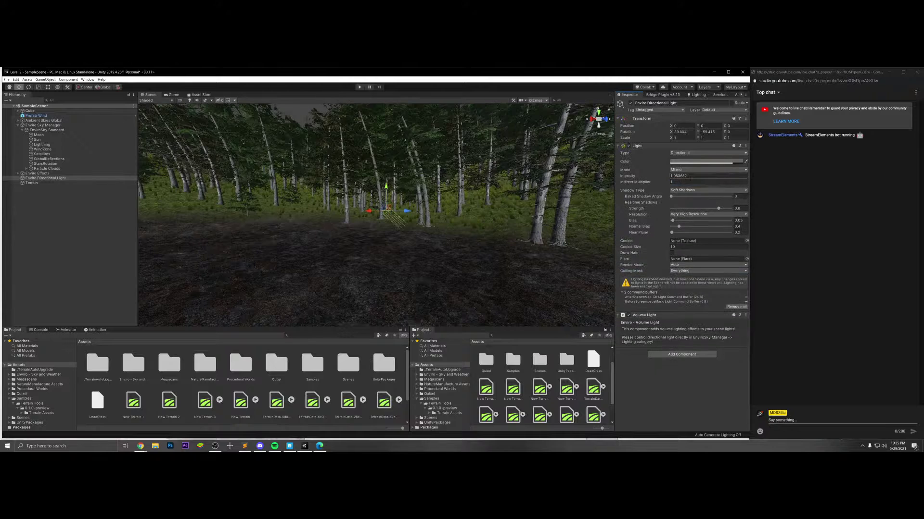
{"action": "left_click", "coordinate": [686, 170]}
{"action": "left_click", "coordinate": [683, 174]}
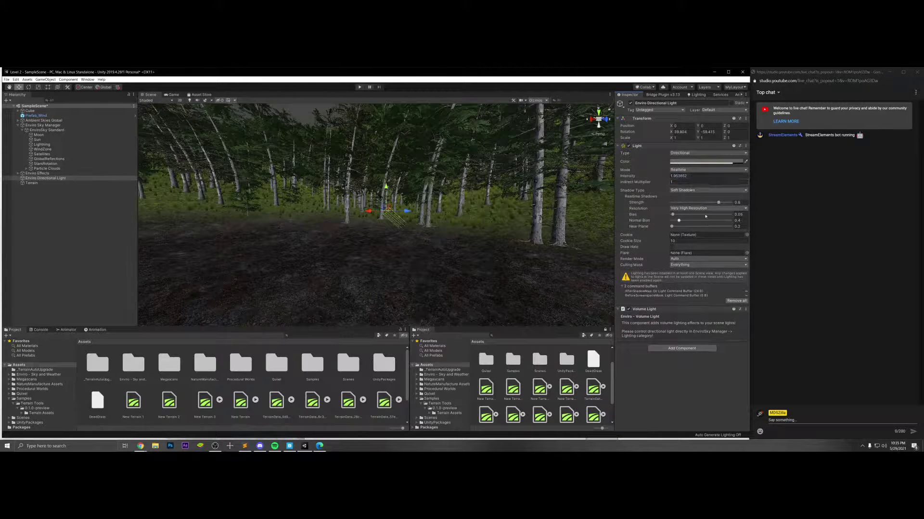
{"action": "left_click", "coordinate": [686, 170]}
{"action": "left_click", "coordinate": [683, 188]}
{"action": "left_click", "coordinate": [686, 170]}
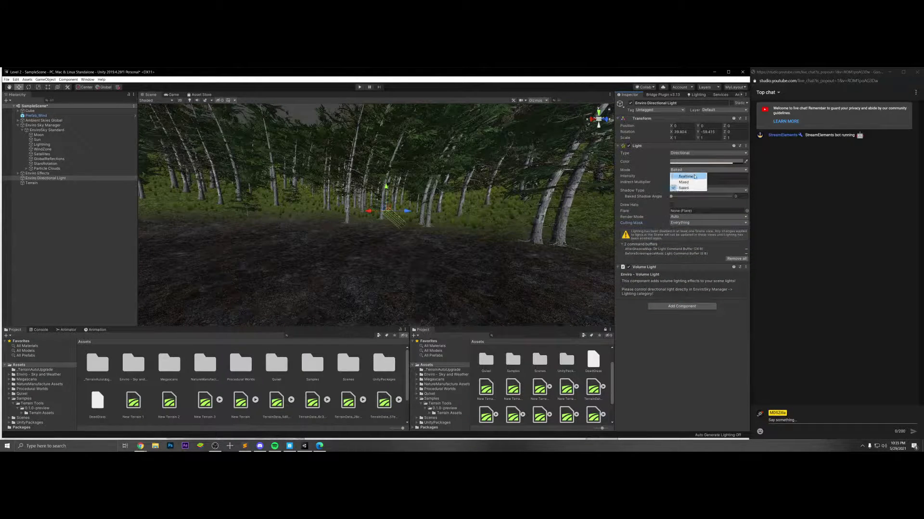
{"action": "left_click", "coordinate": [694, 176]}
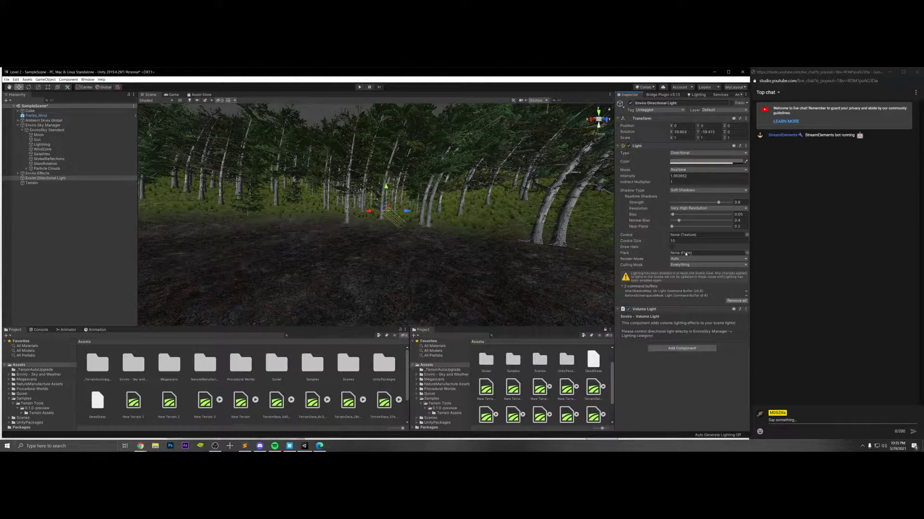
{"action": "left_click", "coordinate": [672, 247]}
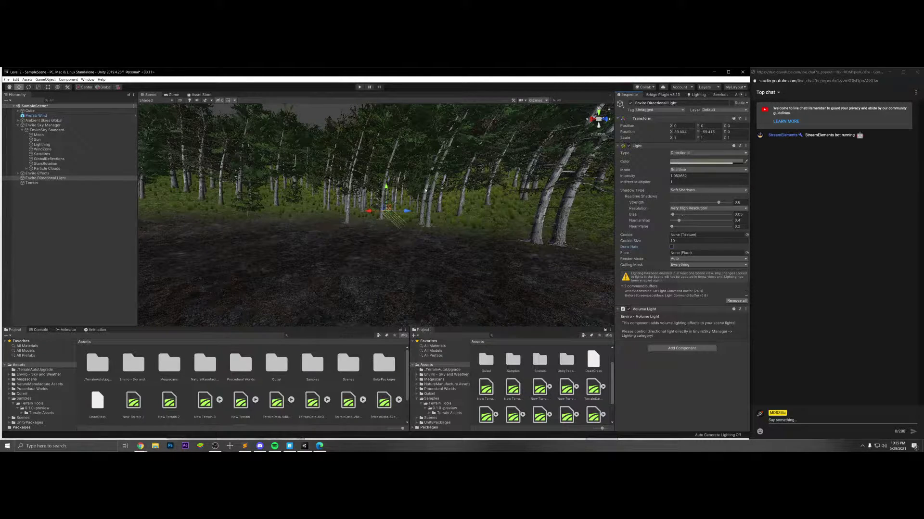
- Run the scene in play mode and select the EnviroSky Standard object
{"action": "left_click", "coordinate": [359, 87]}
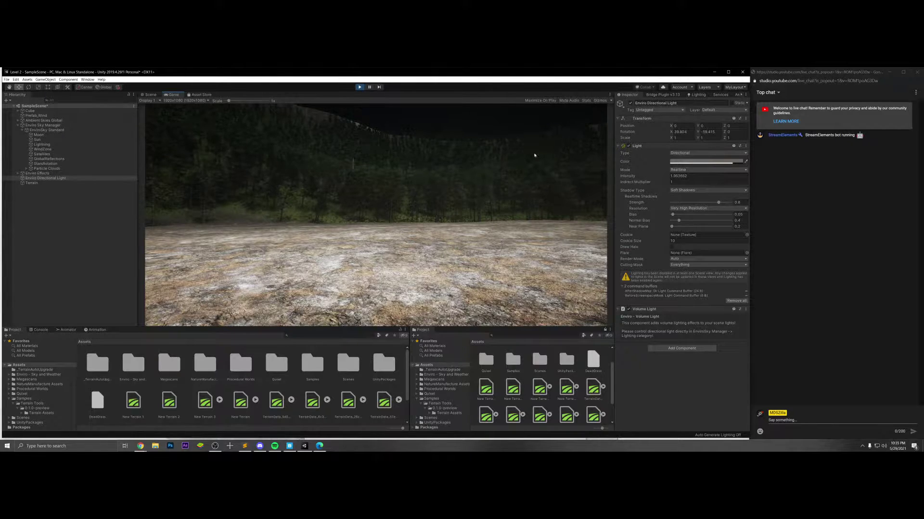
{"action": "left_click", "coordinate": [56, 131]}
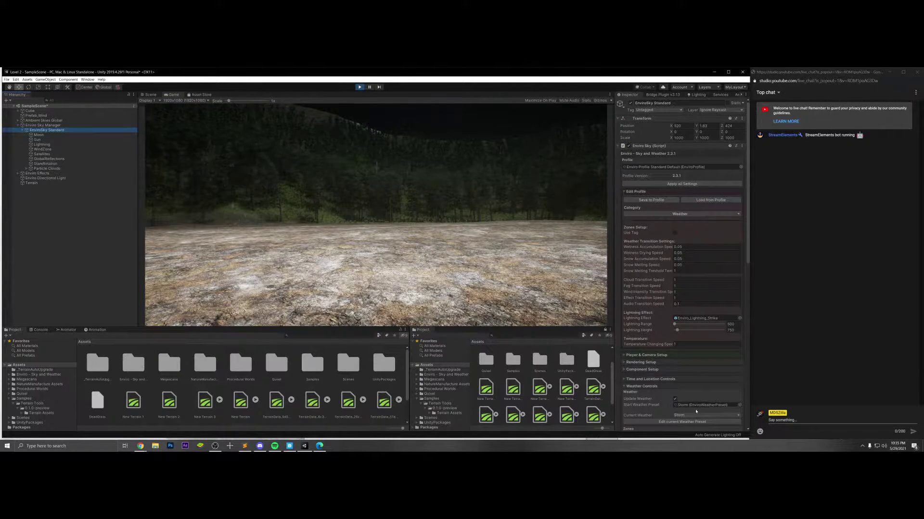
- Try Clear Sky as EnviroSky Standard's start weather preset and restore the Storm preset
{"action": "left_click", "coordinate": [739, 405]}
{"action": "left_click", "coordinate": [515, 200]}
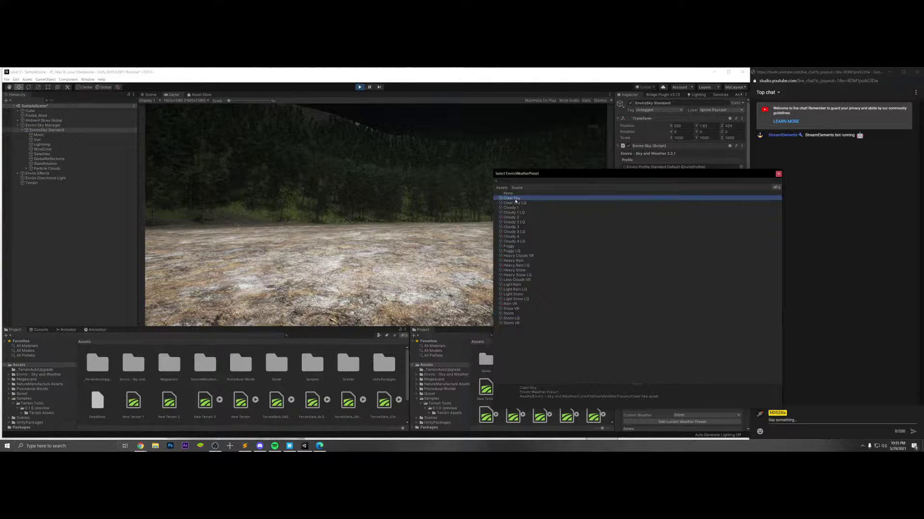
{"action": "double_click", "coordinate": [720, 201]}
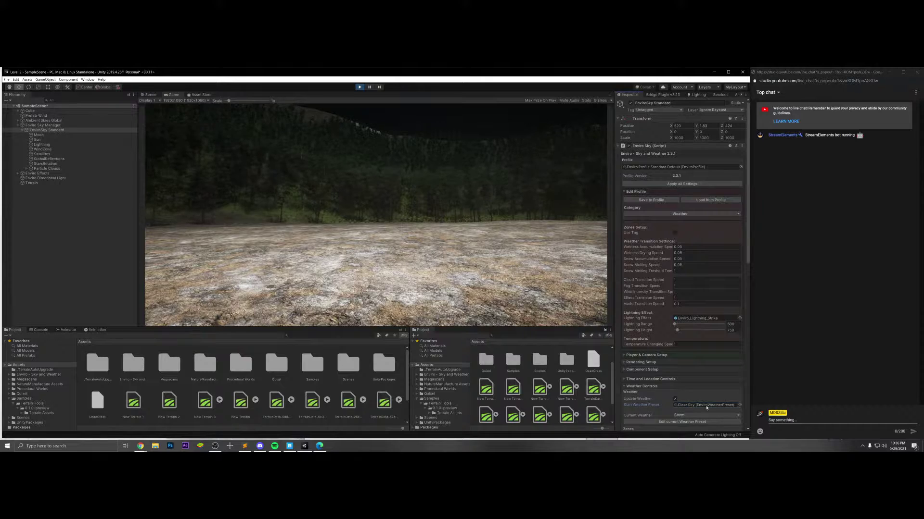
{"action": "left_click", "coordinate": [739, 406]}
{"action": "double_click", "coordinate": [509, 316]}
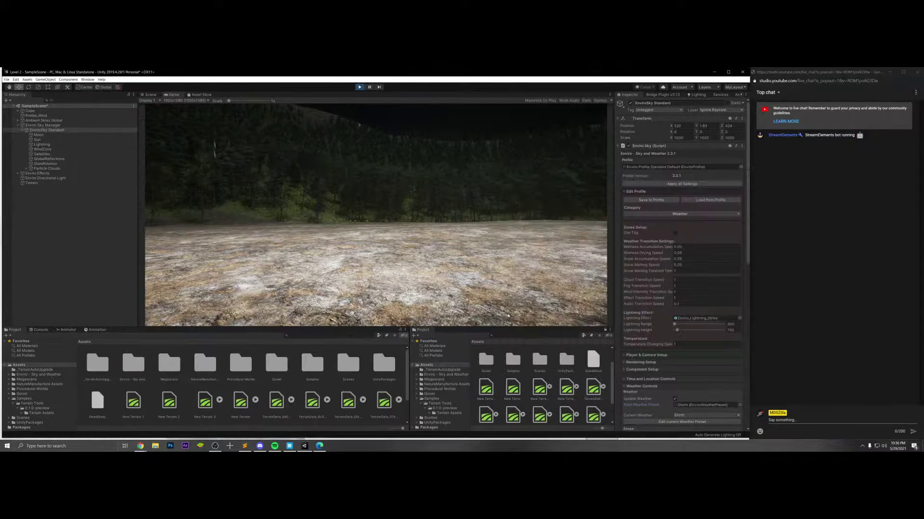
- Set EnviroSky Standard's current weather to Clear Sky in the running scene
{"action": "left_click", "coordinate": [698, 415]}
{"action": "left_click", "coordinate": [692, 357]}
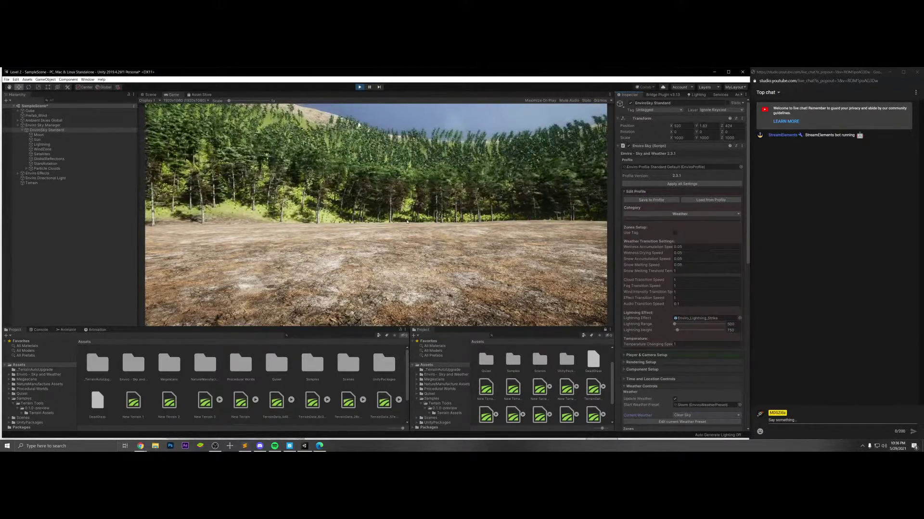
{"action": "left_click", "coordinate": [587, 100]}
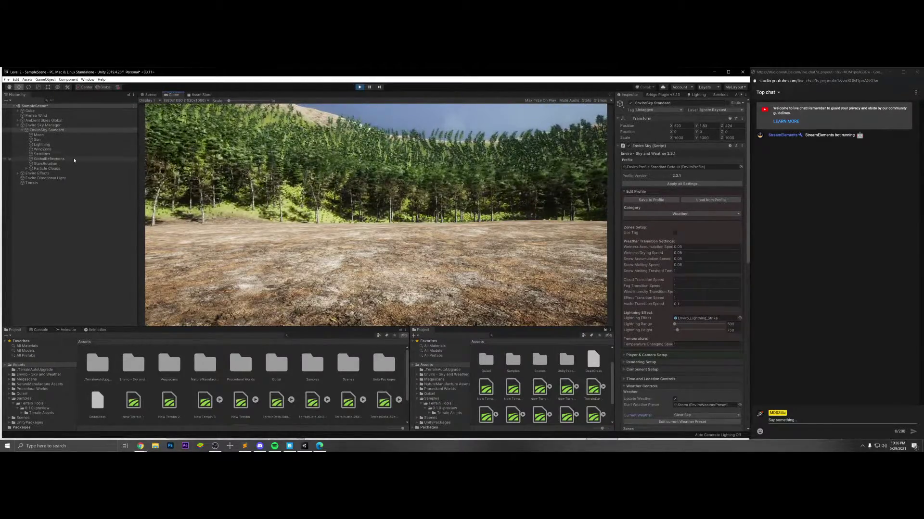
- Try Low Resolution shadows on the Enviro Directional Light and return to Very High Resolution
{"action": "left_click", "coordinate": [63, 178]}
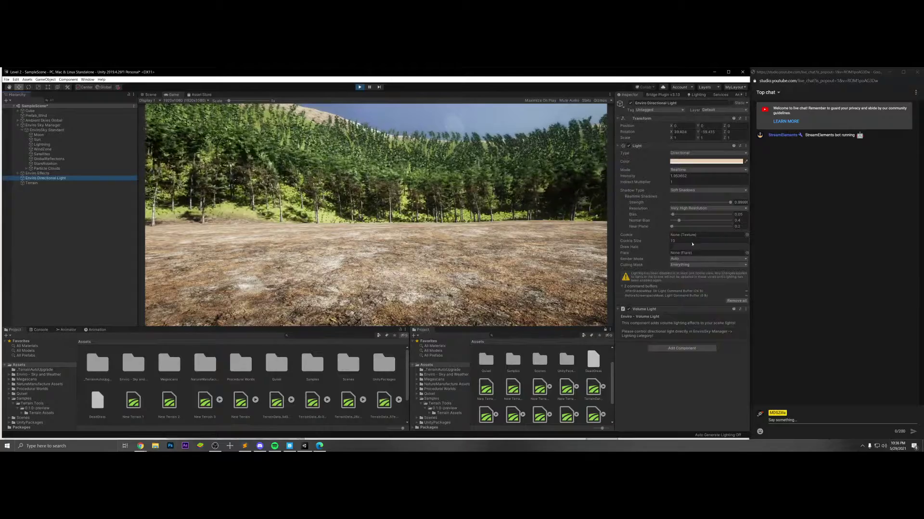
{"action": "left_click", "coordinate": [697, 208]}
{"action": "left_click", "coordinate": [696, 218]}
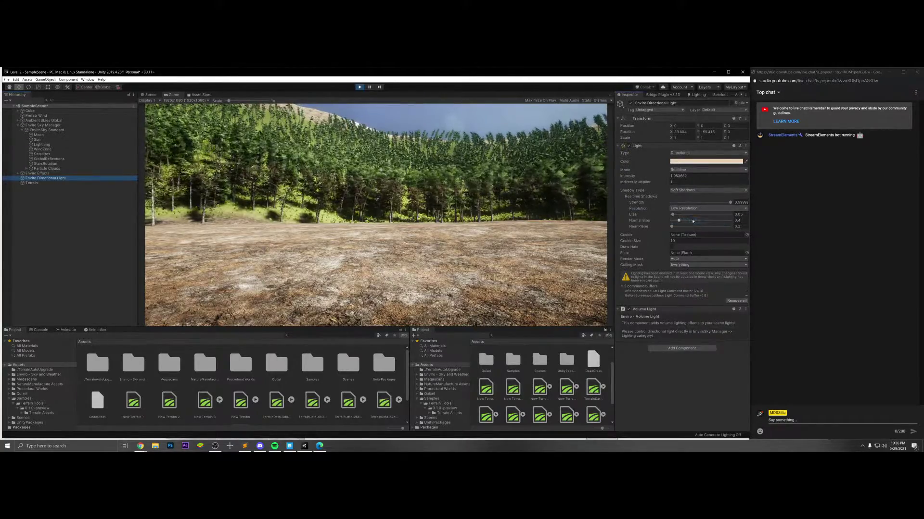
{"action": "left_click", "coordinate": [697, 210]}
{"action": "left_click", "coordinate": [686, 238]}
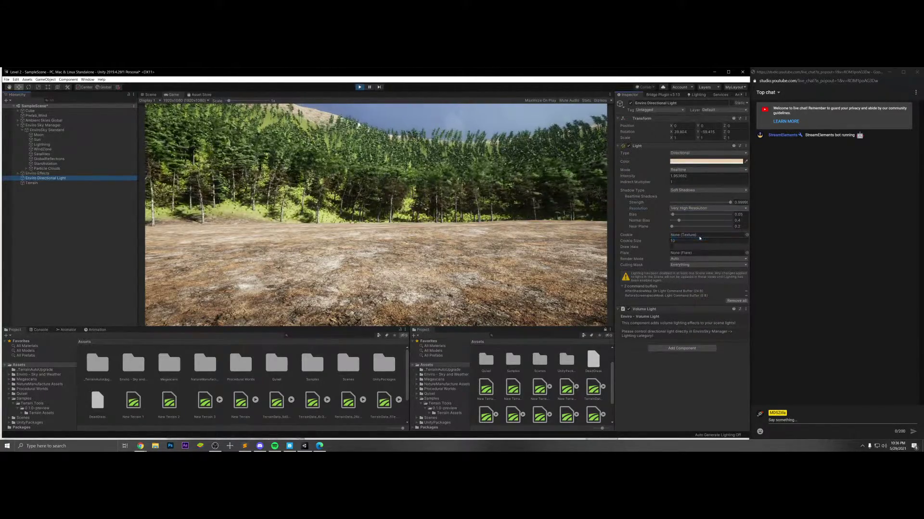
- Raise the Enviro Directional Light's shadow bias and normal bias to their maximum values
{"action": "left_click_drag", "start_coordinate": [673, 214], "coordinate": [751, 220]}
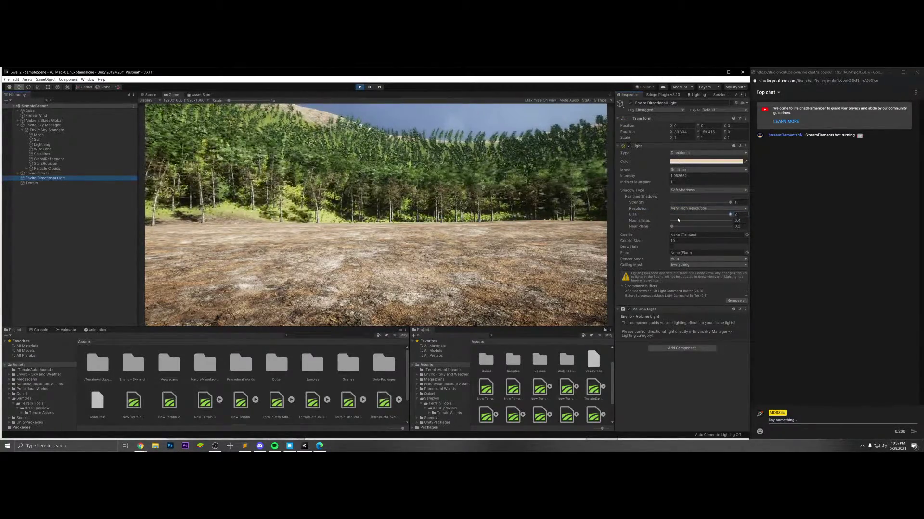
{"action": "left_click_drag", "start_coordinate": [678, 220], "coordinate": [671, 223]}
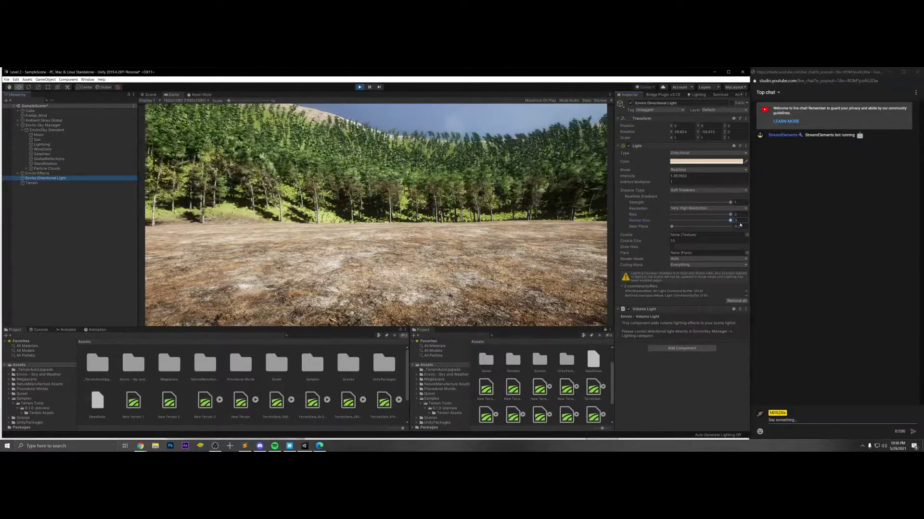
- Lower the Enviro Directional Light's shadow normal bias to 0 in the running scene and try adjusting its intensity
{"action": "left_click_drag", "start_coordinate": [730, 221], "coordinate": [666, 227]}
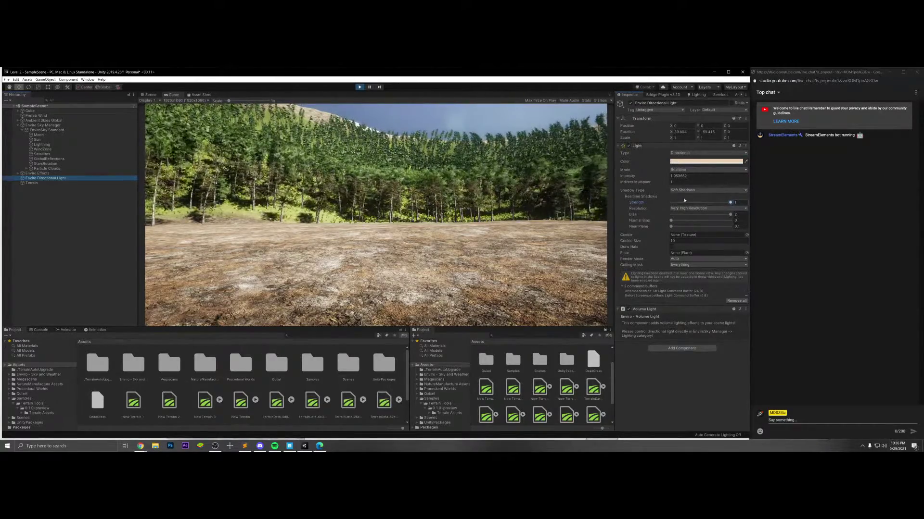
{"action": "left_click", "coordinate": [683, 176]}
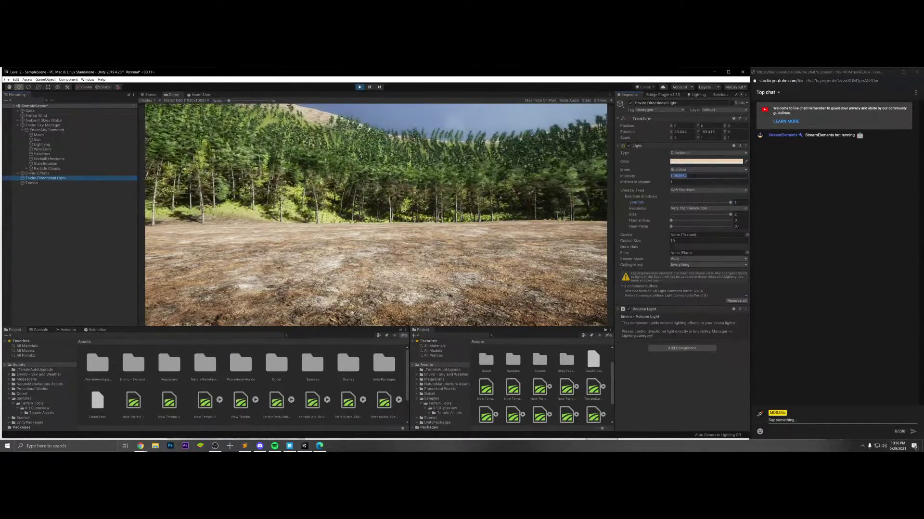
{"action": "left_click_drag", "start_coordinate": [627, 176], "coordinate": [607, 176]}
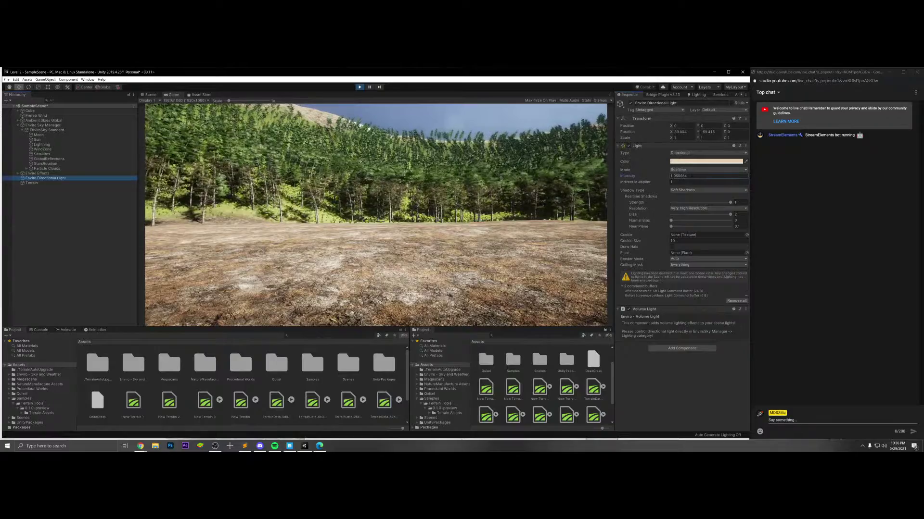
{"action": "left_click", "coordinate": [687, 182]}
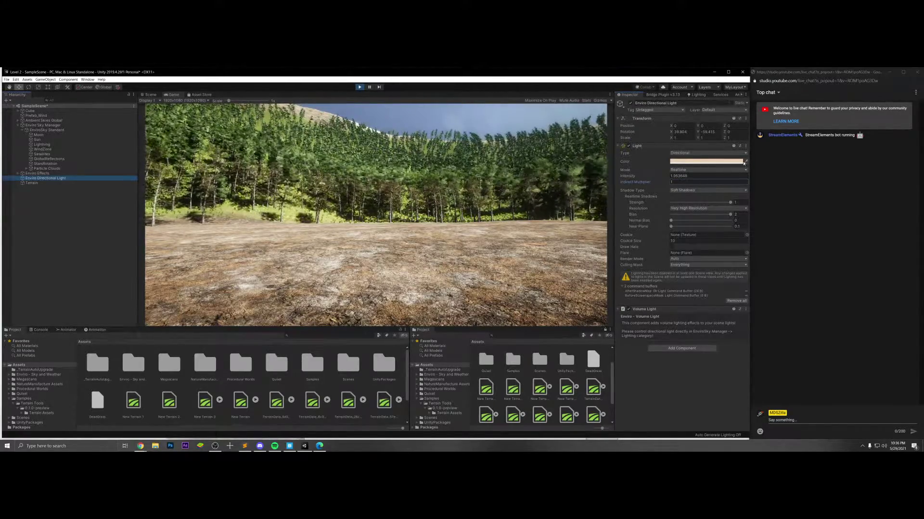
- Try shifting the Enviro Directional Light's color hue from orange toward red
{"action": "left_click", "coordinate": [745, 162]}
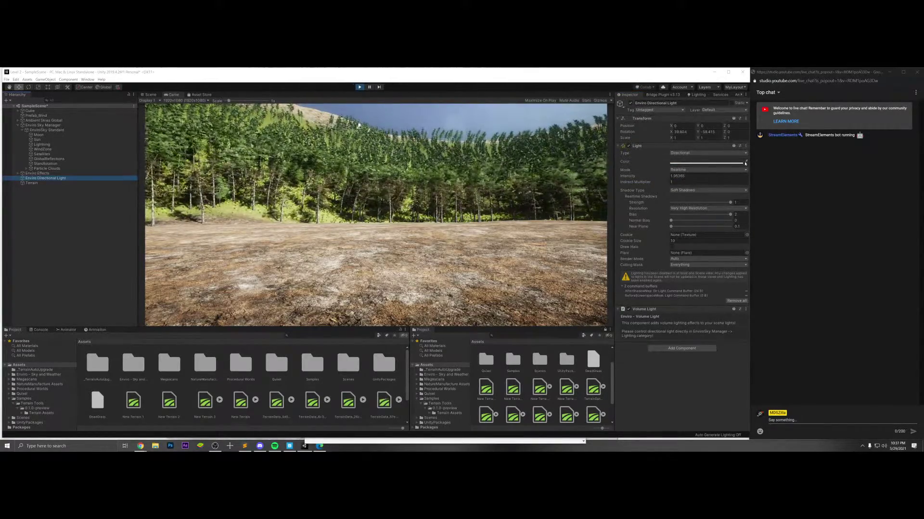
{"action": "left_click", "coordinate": [729, 163]}
{"action": "left_click", "coordinate": [728, 162]}
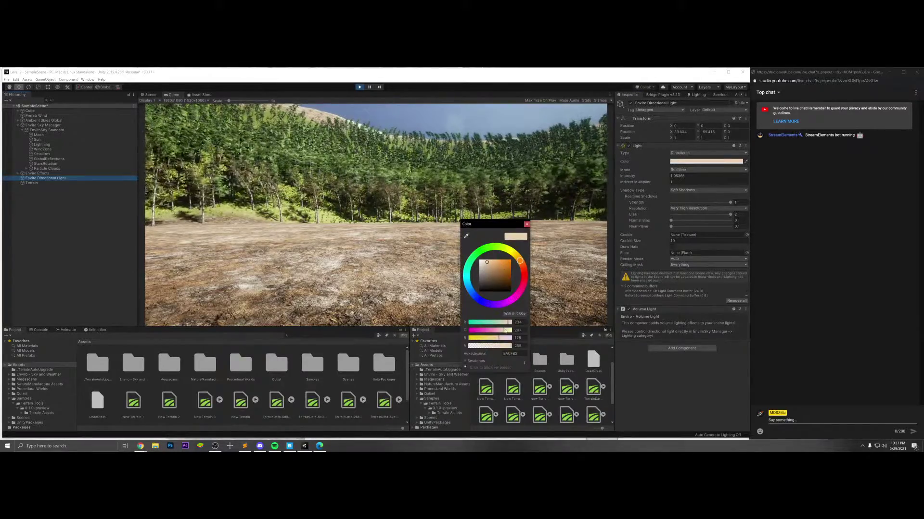
{"action": "left_click_drag", "start_coordinate": [520, 261], "coordinate": [525, 271]}
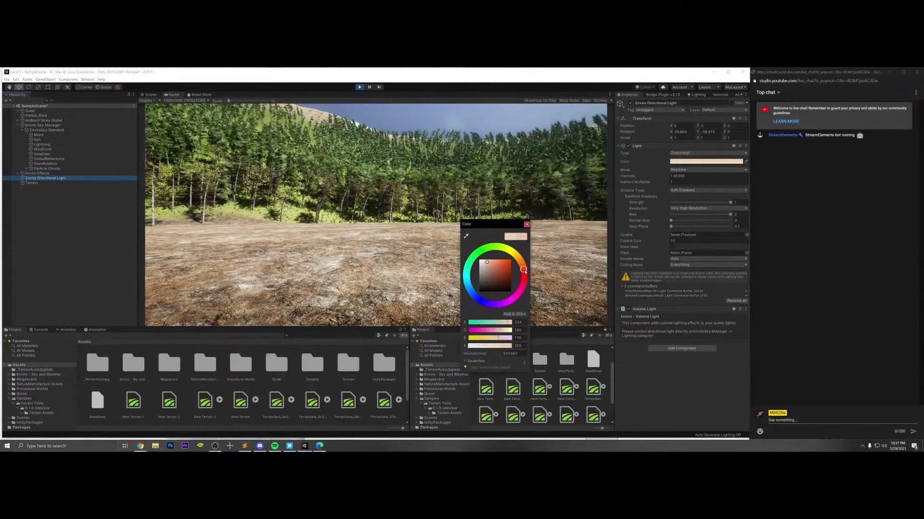
{"action": "left_click", "coordinate": [527, 224]}
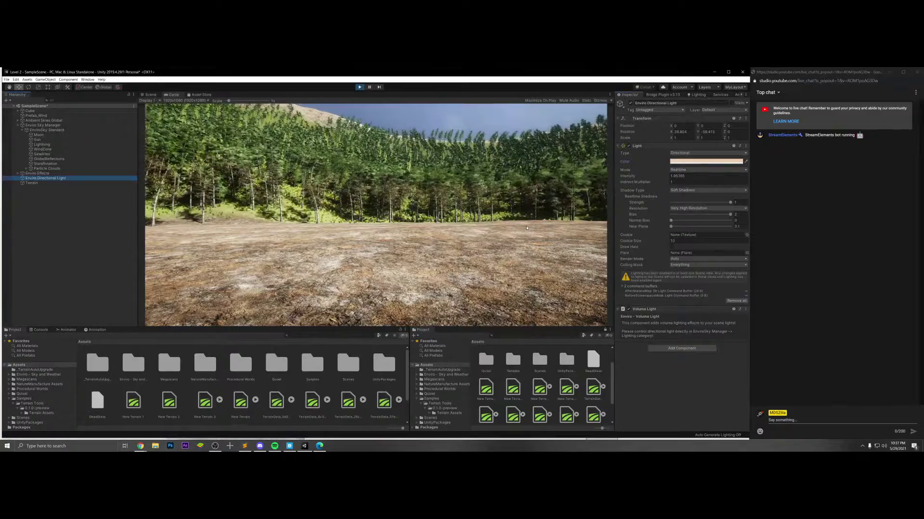
- Try the Point and Spot types on the Enviro Directional Light and return to Directional
{"action": "left_click", "coordinate": [691, 153]}
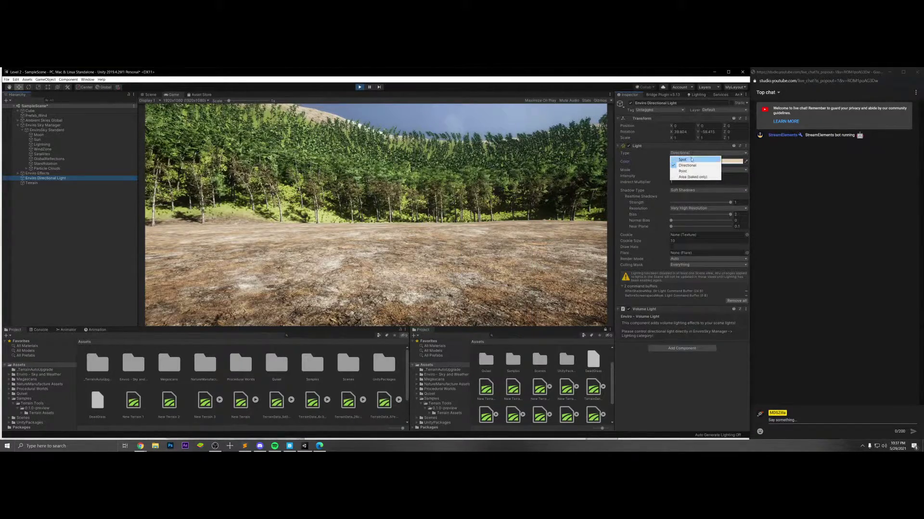
{"action": "left_click", "coordinate": [682, 171]}
{"action": "left_click", "coordinate": [691, 153]}
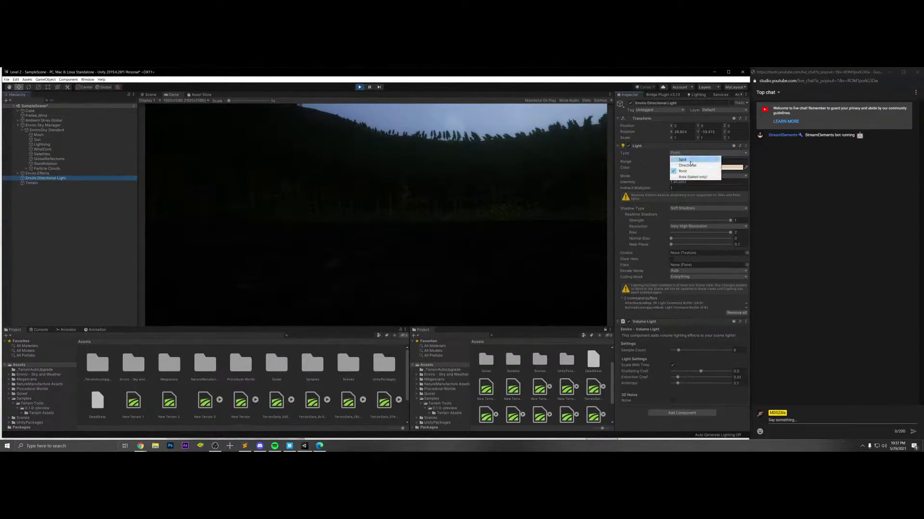
{"action": "left_click", "coordinate": [689, 160]}
{"action": "left_click", "coordinate": [692, 153]}
{"action": "left_click", "coordinate": [687, 165]}
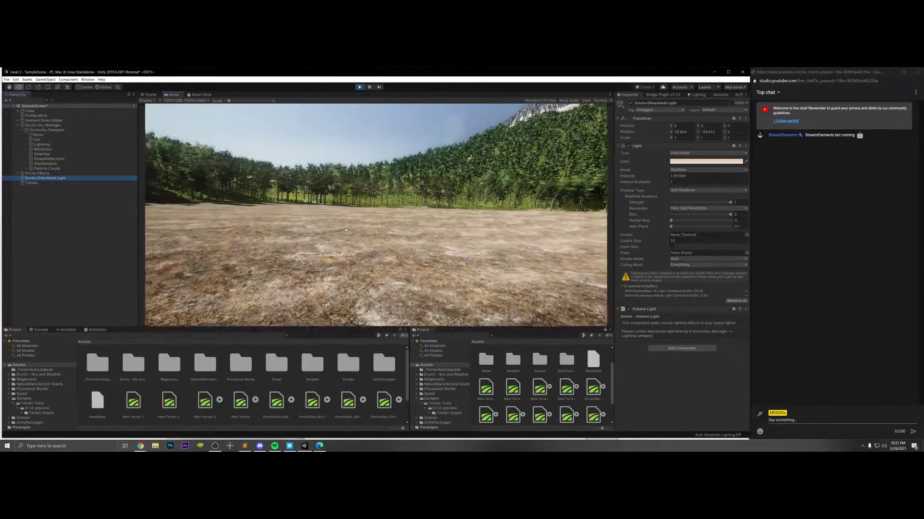
{"action": "left_click", "coordinate": [446, 201]}
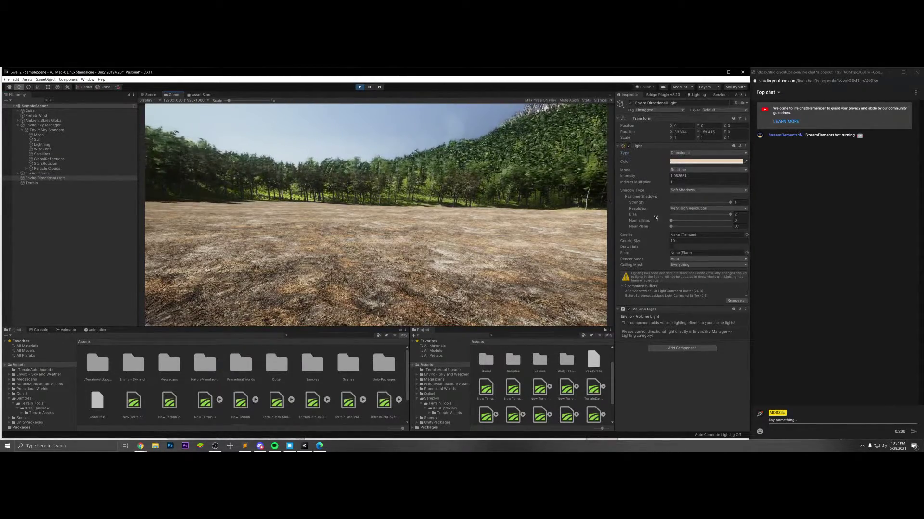
- Stop the running scene and set the Enviro Directional Light's bias to 2, normal bias to 0 and near plane to about 2.35
{"action": "key", "text": "ctrl+p"}
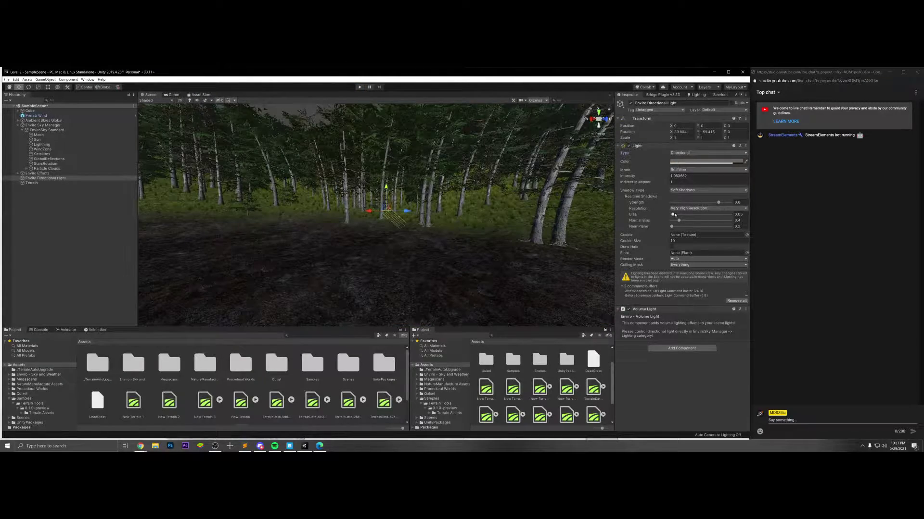
{"action": "mouse_move", "coordinate": [673, 215]}
{"action": "left_mouse_down"}
{"action": "mouse_move", "coordinate": [730, 215]}
{"action": "mouse_move", "coordinate": [648, 220]}
{"action": "mouse_move", "coordinate": [684, 226]}
{"action": "left_mouse_up"}
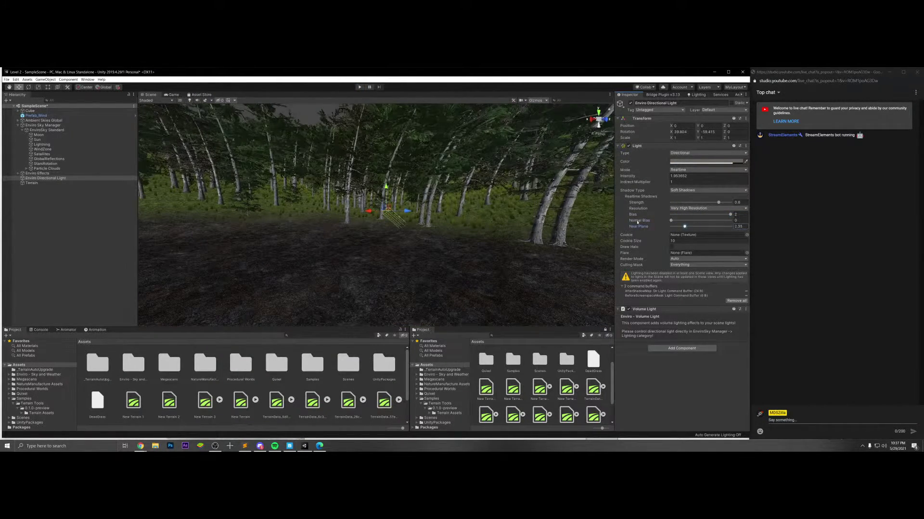
{"action": "left_click", "coordinate": [171, 95]}
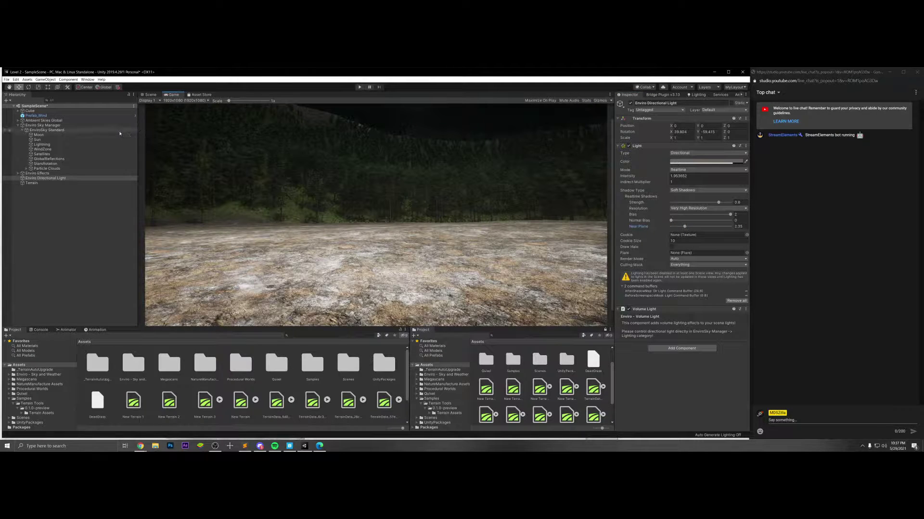
- Move the Cube along its Z axis to the edge of the forest and save the scene
{"action": "left_click", "coordinate": [30, 111]}
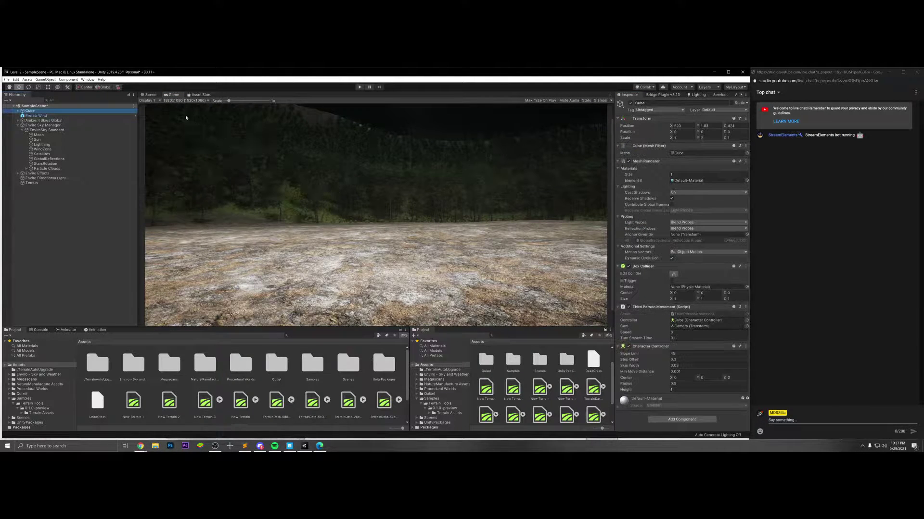
{"action": "left_click", "coordinate": [148, 95]}
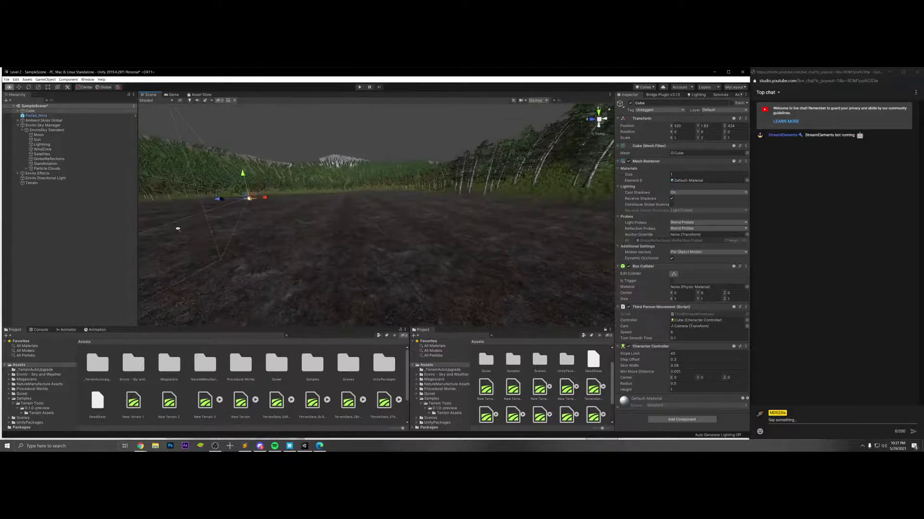
{"action": "key", "text": "w"}
{"action": "right_click_drag", "start_coordinate": [177, 228], "coordinate": [262, 248]}
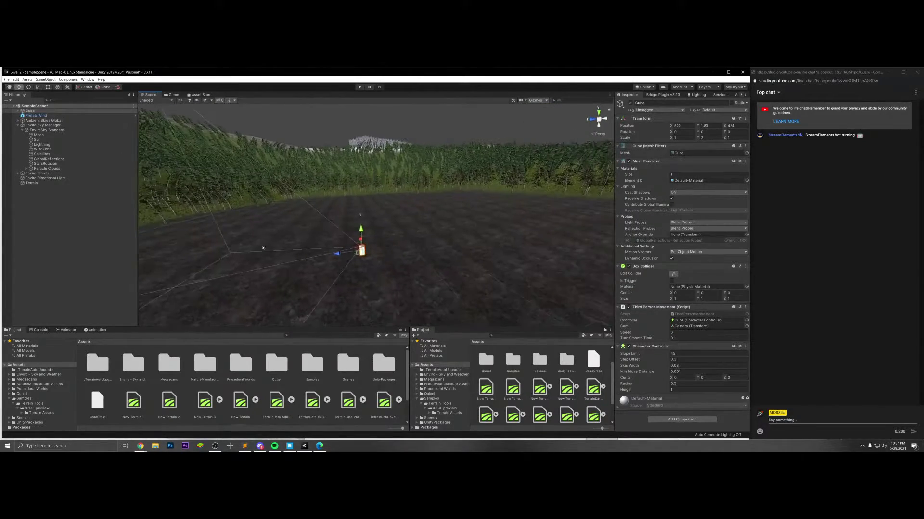
{"action": "left_click_drag", "start_coordinate": [337, 253], "coordinate": [166, 255]}
{"action": "right_click_drag", "start_coordinate": [166, 255], "coordinate": [380, 260]}
{"action": "left_click_drag", "start_coordinate": [385, 261], "coordinate": [253, 221]}
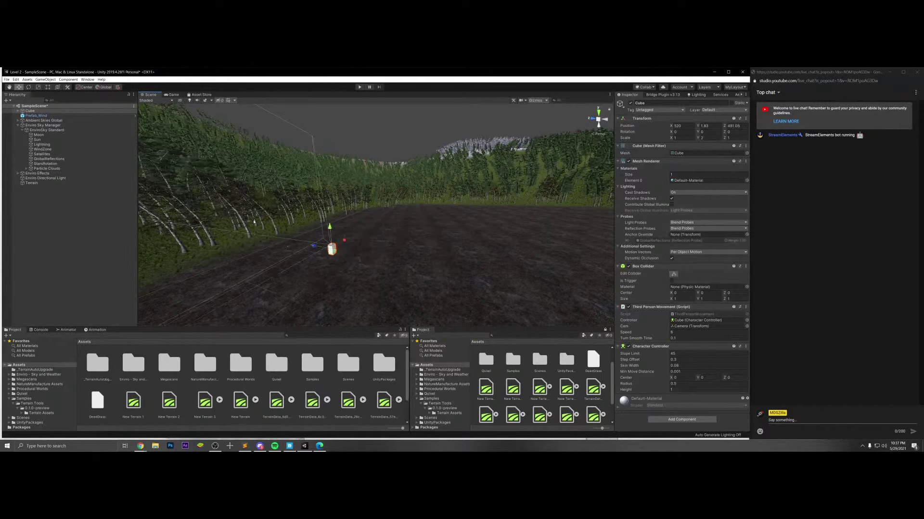
{"action": "key", "text": "ctrl+2"}
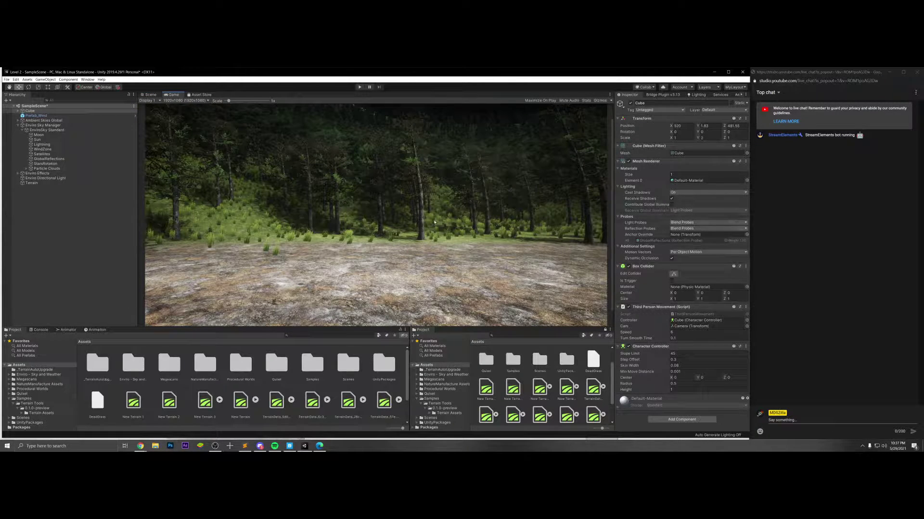
{"action": "key", "text": "ctrl+s"}
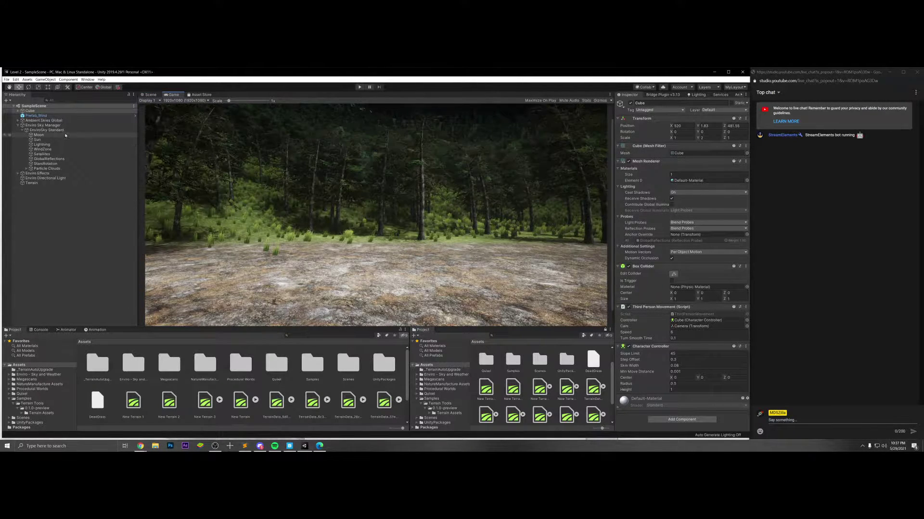
- Set EnviroSky Standard's start weather preset to Clear Sky
{"action": "left_click", "coordinate": [47, 130]}
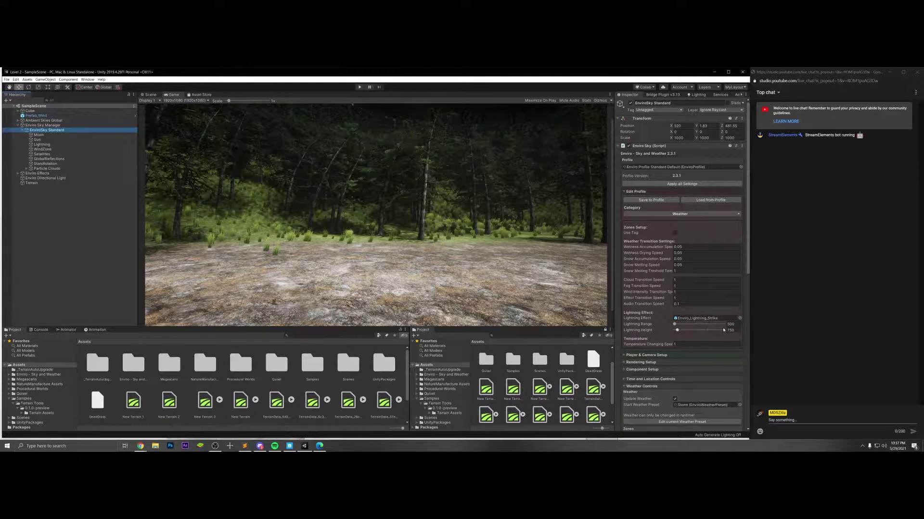
{"action": "scroll", "coordinate": [723, 330], "scroll_direction": "down", "scroll_amount": 3}
{"action": "left_click", "coordinate": [739, 351]}
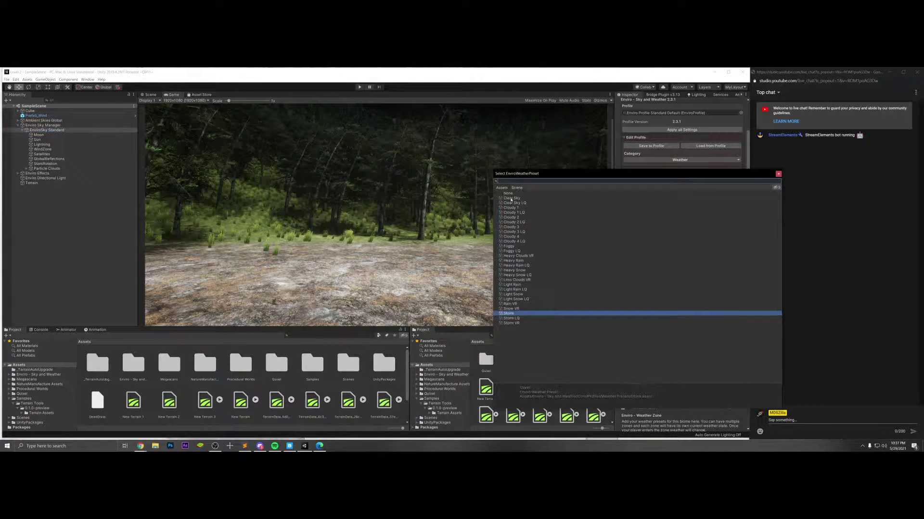
{"action": "left_click", "coordinate": [511, 199]}
{"action": "left_click", "coordinate": [779, 173]}
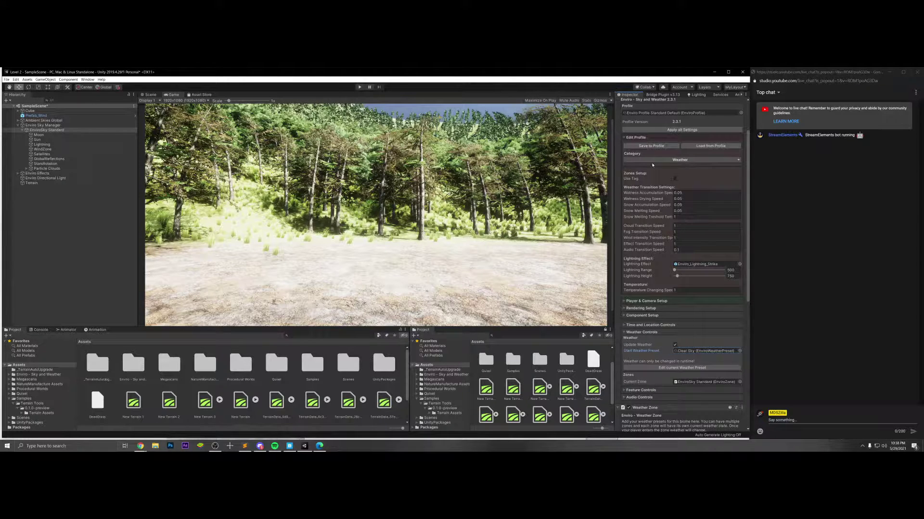
- Try tonemapping in EnviroSky Standard's rendering setup and disable it again
{"action": "scroll", "coordinate": [660, 264], "scroll_direction": "down", "scroll_amount": 3}
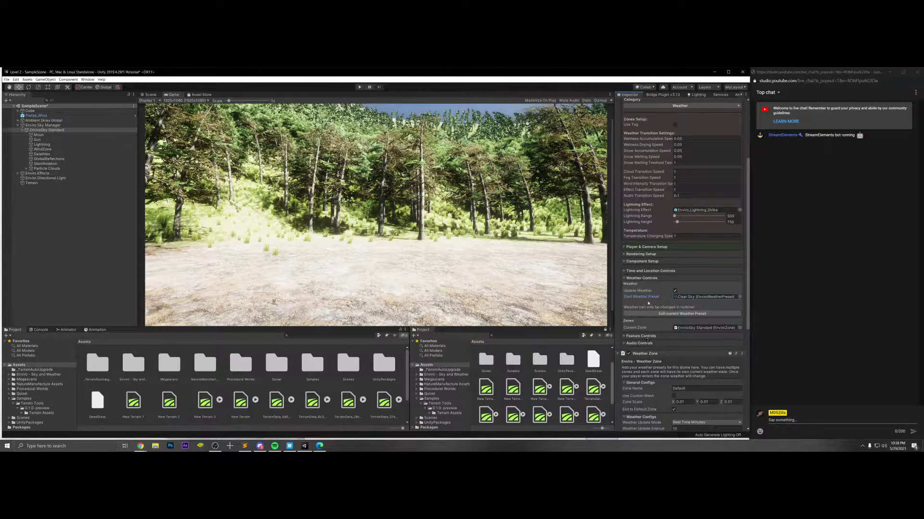
{"action": "left_click", "coordinate": [641, 255]}
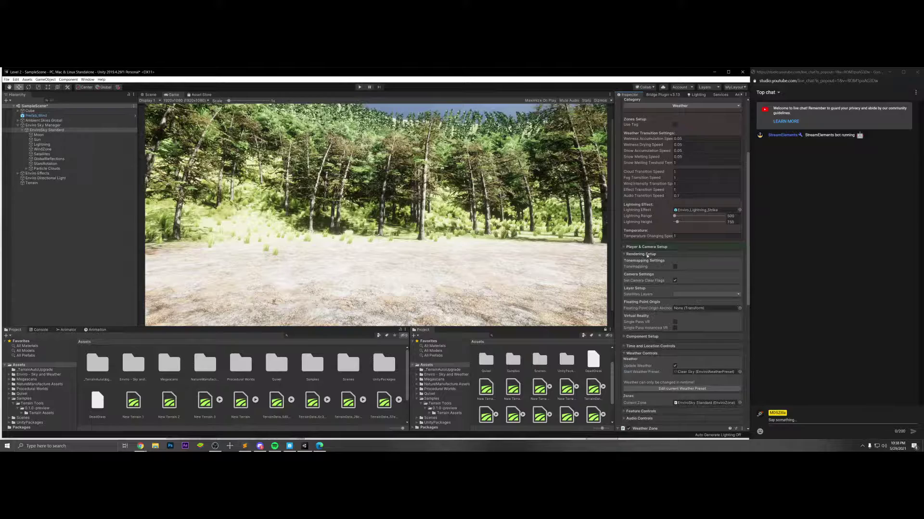
{"action": "left_click", "coordinate": [675, 267]}
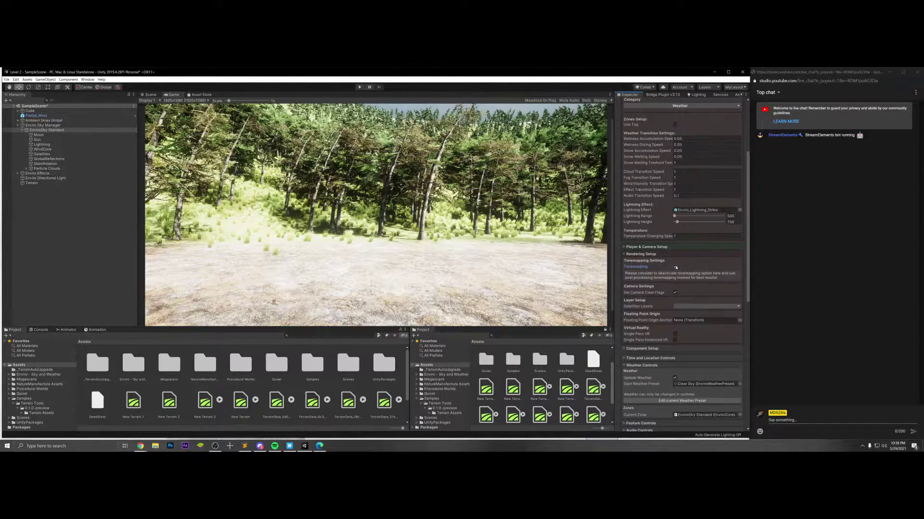
{"action": "left_click", "coordinate": [674, 267]}
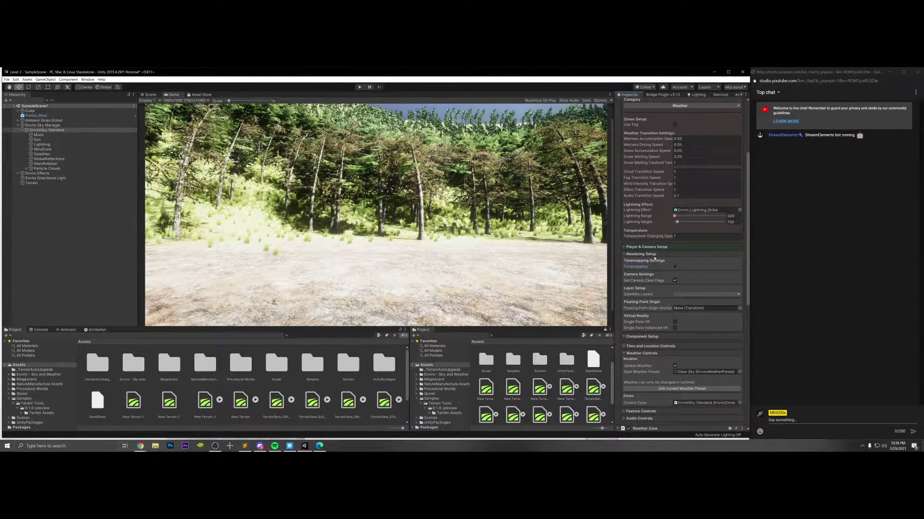
{"action": "left_click", "coordinate": [649, 256]}
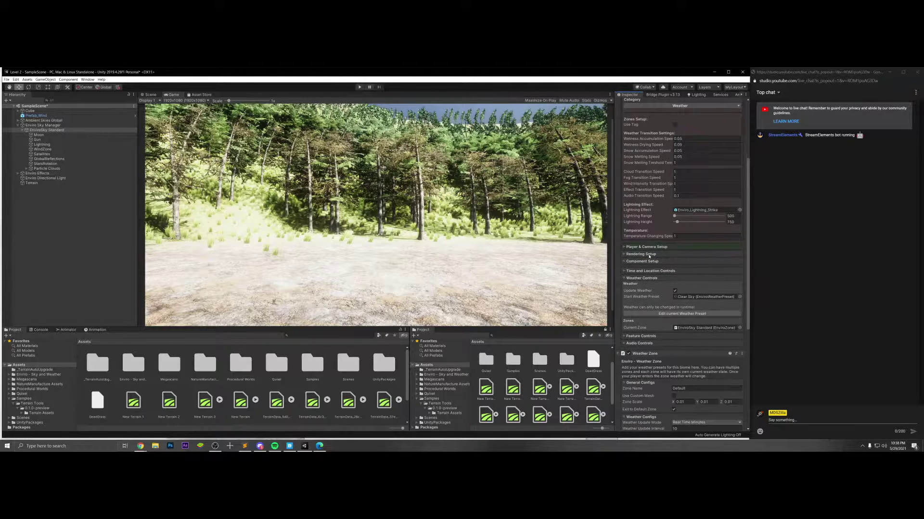
{"action": "left_click", "coordinate": [650, 260]}
{"action": "left_click", "coordinate": [648, 261]}
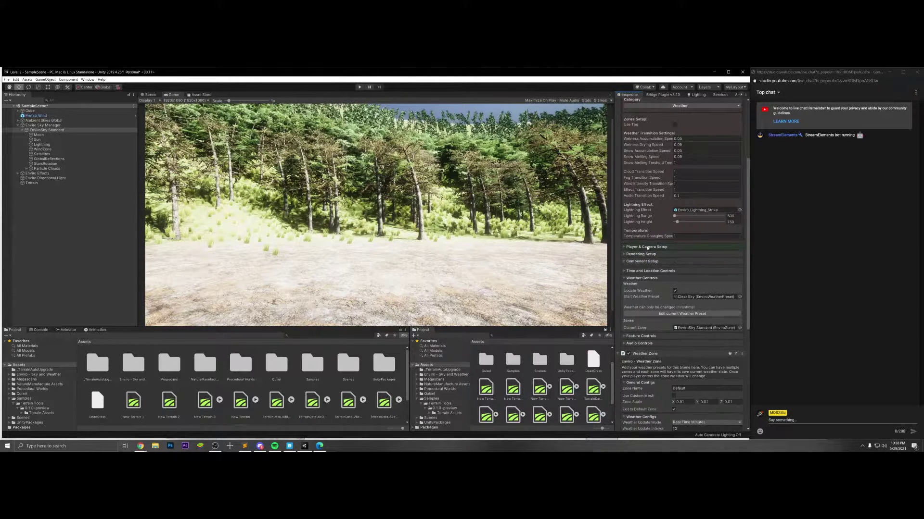
- Try the Paused and Paused But Time Progress start modes on EnviroSky Standard and return to Started
{"action": "left_click", "coordinate": [646, 246]}
{"action": "left_click", "coordinate": [705, 265]}
{"action": "left_click", "coordinate": [694, 278]}
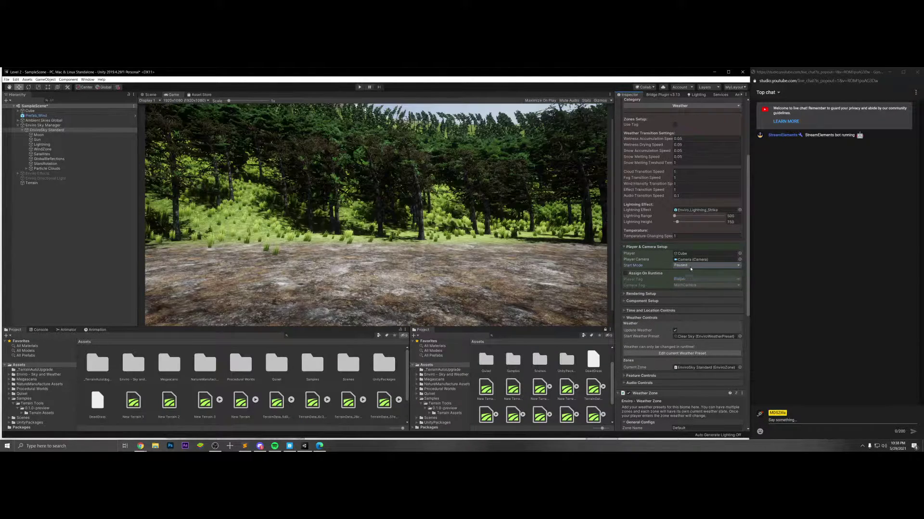
{"action": "left_click", "coordinate": [698, 266]}
{"action": "left_click", "coordinate": [694, 284]}
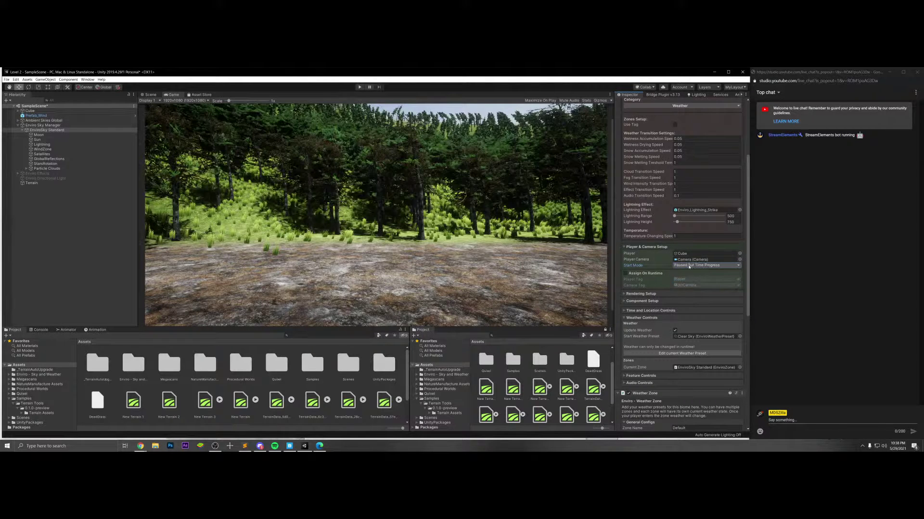
{"action": "left_click", "coordinate": [697, 266]}
{"action": "left_click", "coordinate": [687, 271]}
{"action": "left_click", "coordinate": [693, 265]}
{"action": "left_click", "coordinate": [689, 278]}
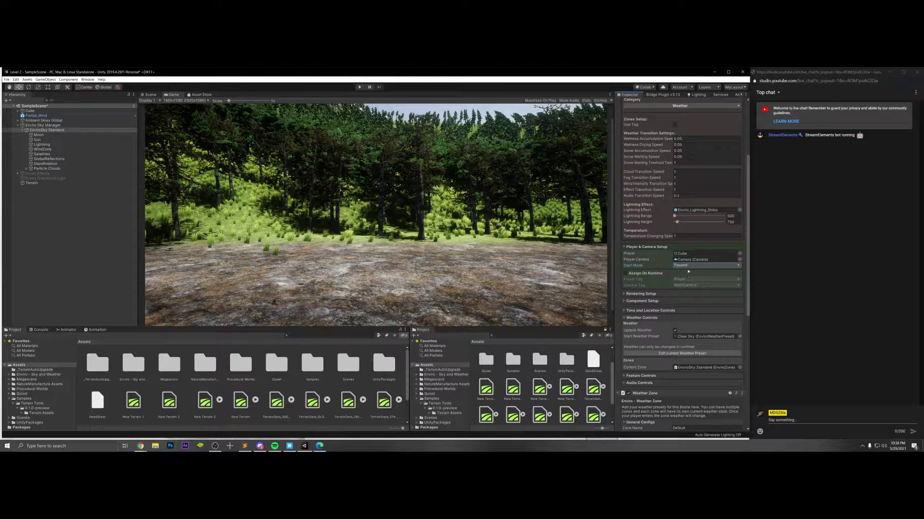
{"action": "left_click", "coordinate": [688, 266]}
{"action": "left_click", "coordinate": [691, 273]}
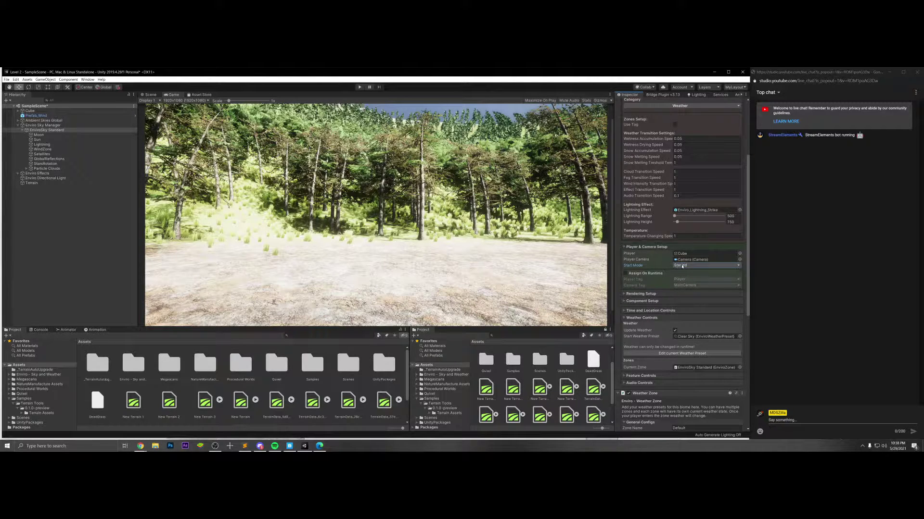
- Run the scene to preview the forest under Clear Sky weather
{"action": "left_click", "coordinate": [358, 88]}
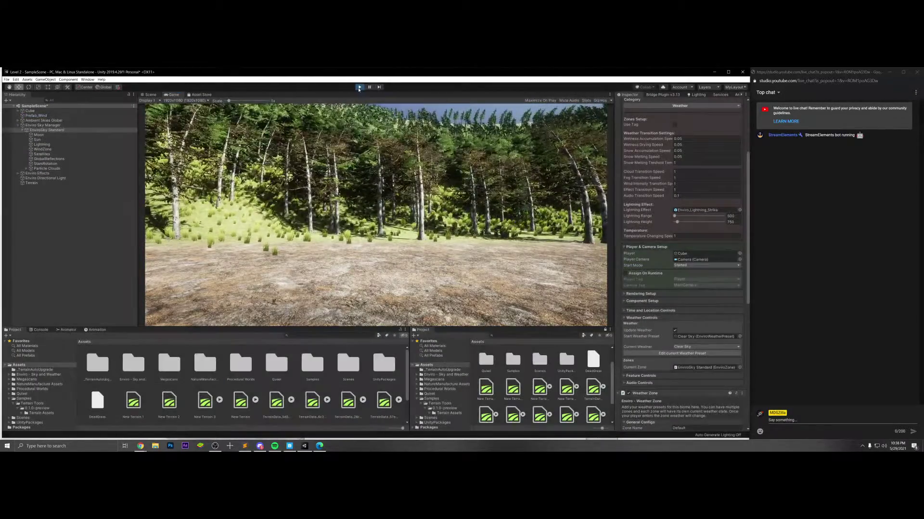
{"action": "left_click", "coordinate": [358, 88]}
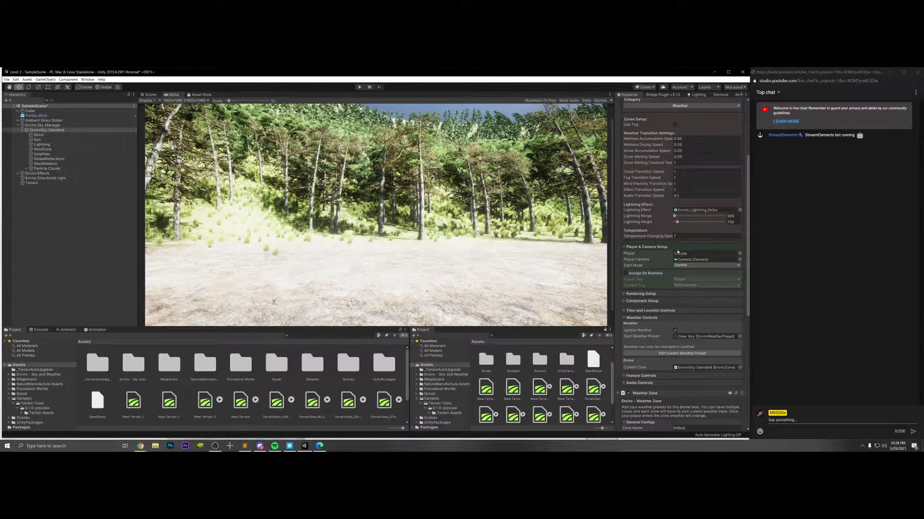
{"action": "scroll", "coordinate": [666, 252], "scroll_direction": "up", "scroll_amount": 5}
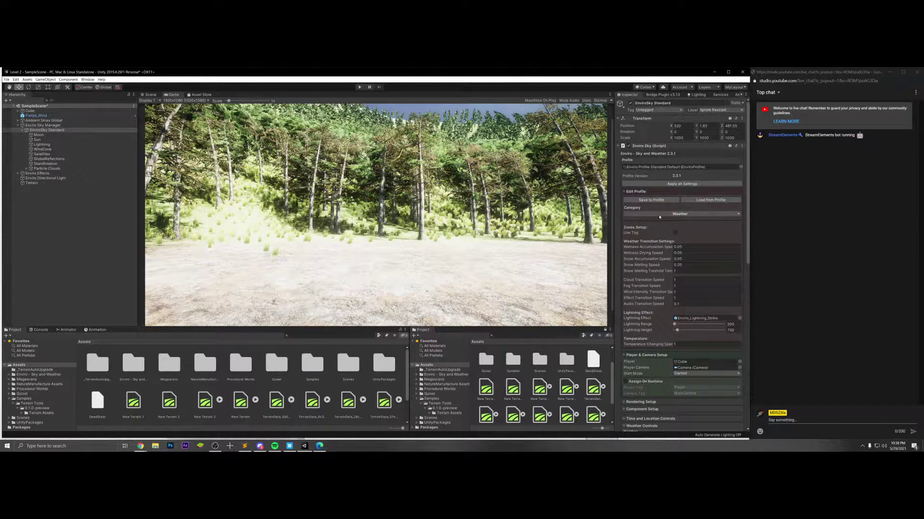
{"action": "left_click", "coordinate": [659, 214]}
{"action": "left_click", "coordinate": [653, 228]}
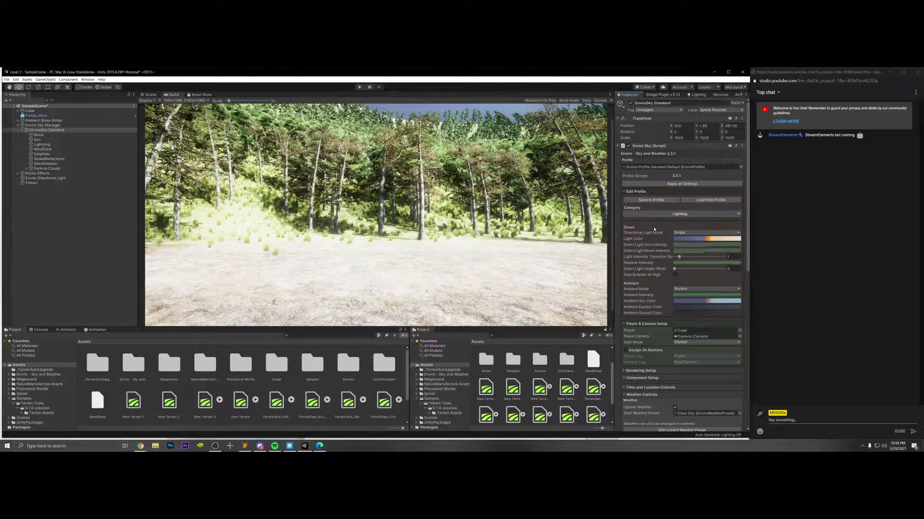
- Try the Dual directional light mode in the lighting profile and return to Single
{"action": "left_click", "coordinate": [683, 233]}
{"action": "left_click", "coordinate": [684, 246]}
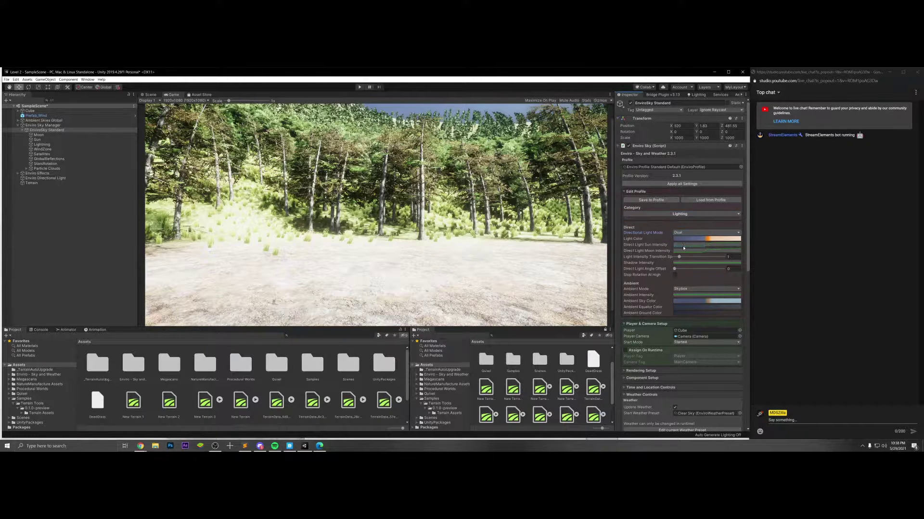
{"action": "left_click", "coordinate": [683, 233]}
{"action": "left_click", "coordinate": [683, 239]}
- Adjust the direct Light Color gradient by shifting its middle blue key and moving the orange key to about 53%
{"action": "left_click", "coordinate": [711, 239]}
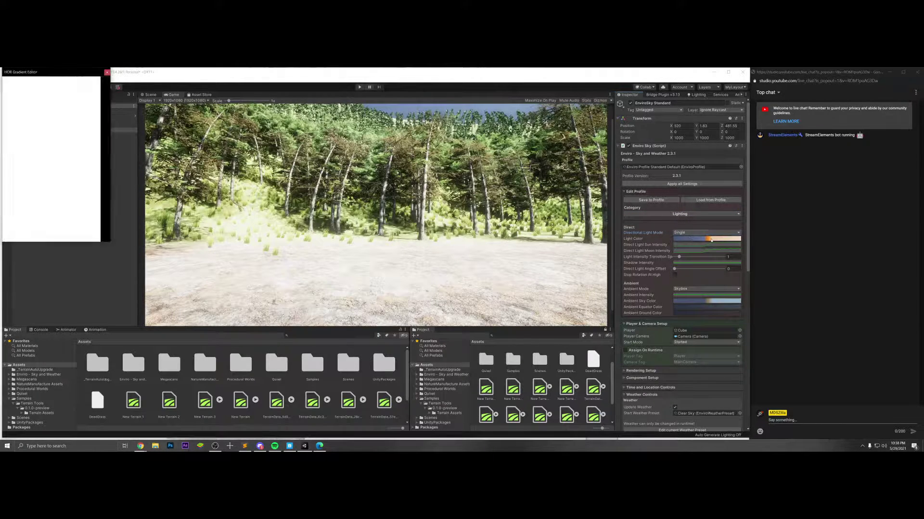
{"action": "left_click_drag", "start_coordinate": [208, 122], "coordinate": [548, 238]}
{"action": "left_click", "coordinate": [581, 290]}
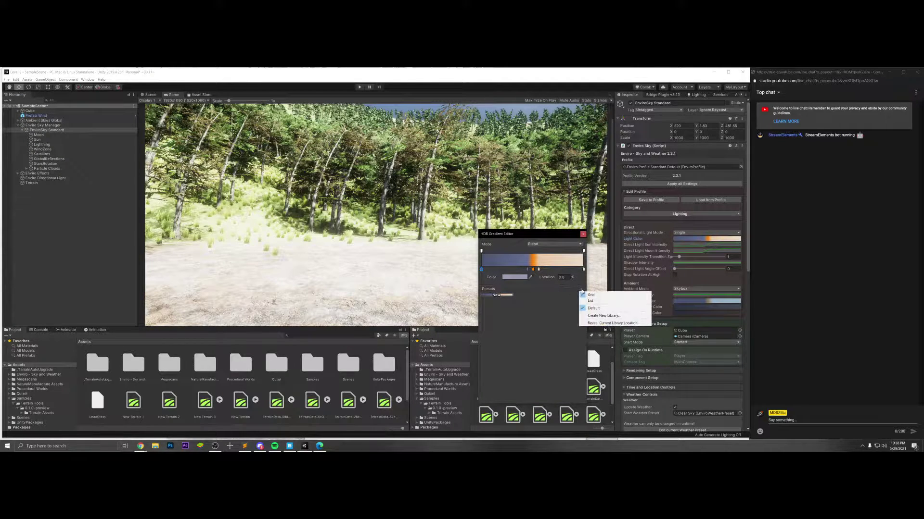
{"action": "left_click", "coordinate": [553, 300]}
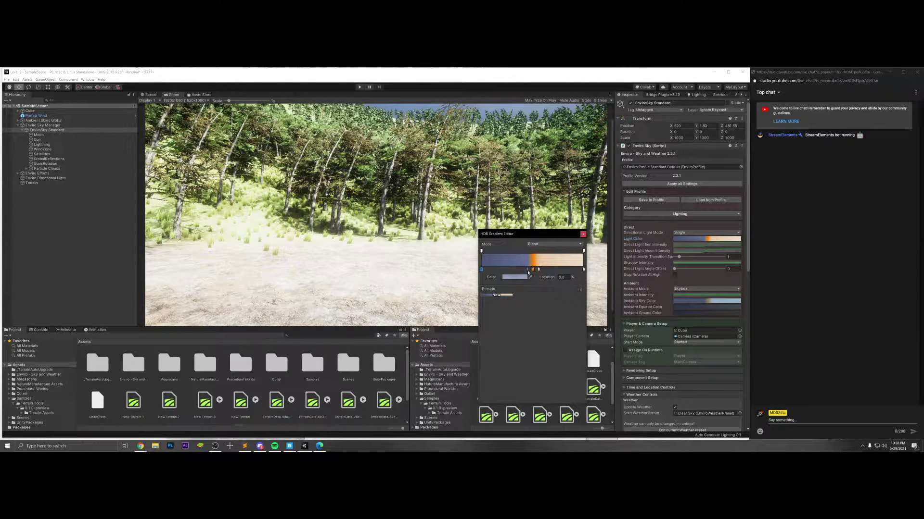
{"action": "left_click", "coordinate": [526, 270]}
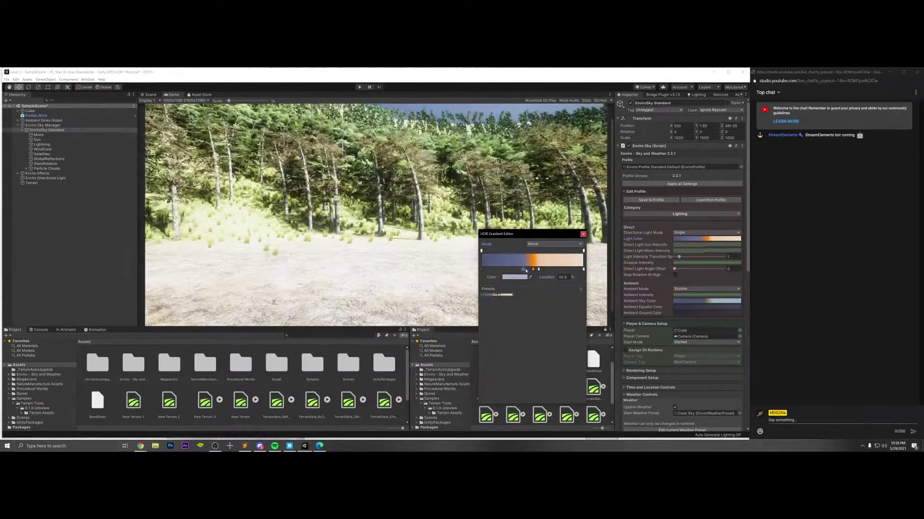
{"action": "mouse_move", "coordinate": [532, 269]}
{"action": "left_mouse_down"}
{"action": "mouse_move", "coordinate": [554, 273]}
{"action": "mouse_move", "coordinate": [538, 270]}
{"action": "left_mouse_up"}
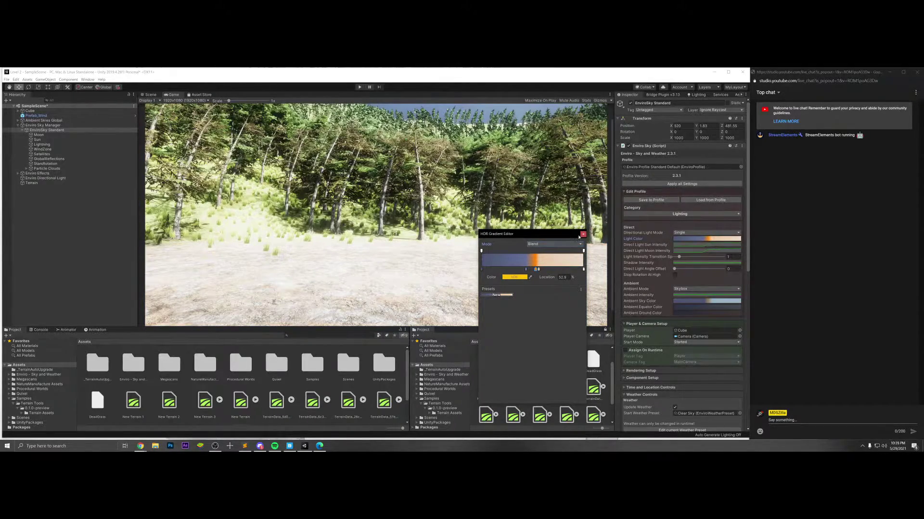
{"action": "left_click", "coordinate": [582, 234]}
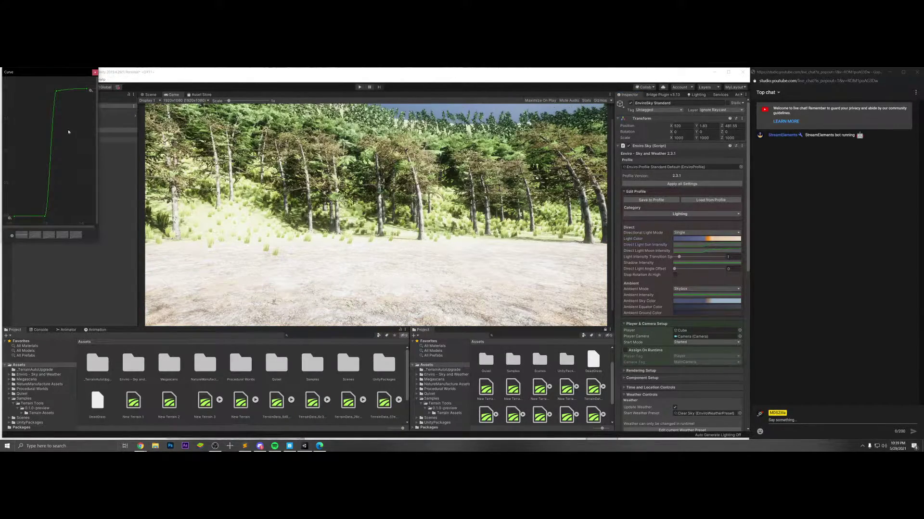
- Try the ease-out and linear preset curves for Direct Light Sun Intensity and restore the original steep curve
{"action": "left_click_drag", "start_coordinate": [66, 74], "coordinate": [526, 248]}
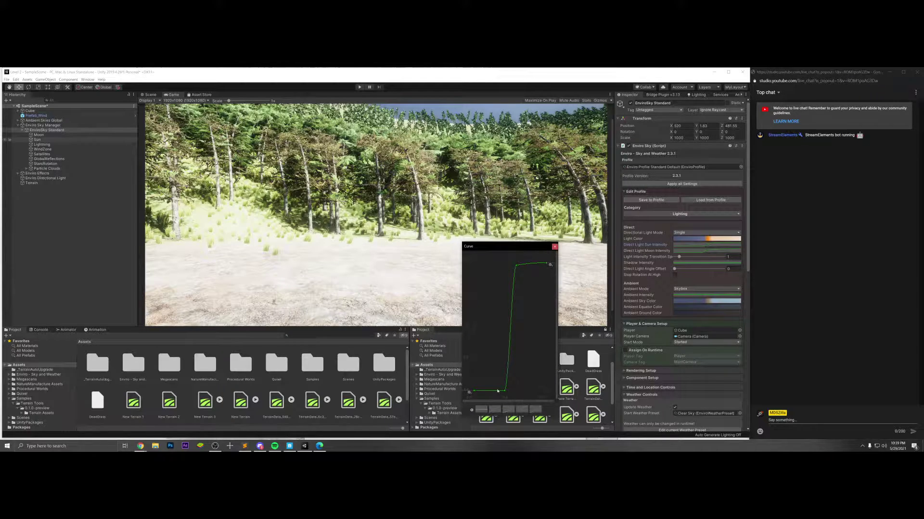
{"action": "left_click", "coordinate": [521, 409]}
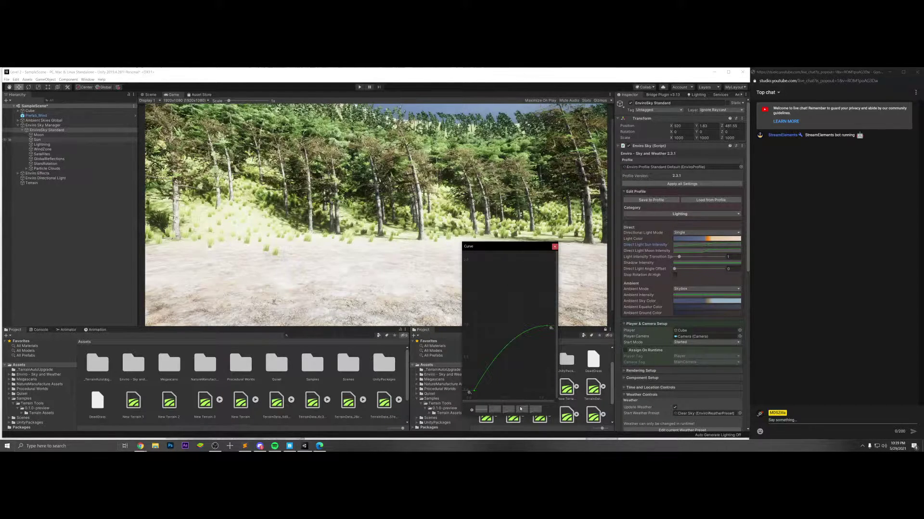
{"action": "left_click", "coordinate": [496, 410]}
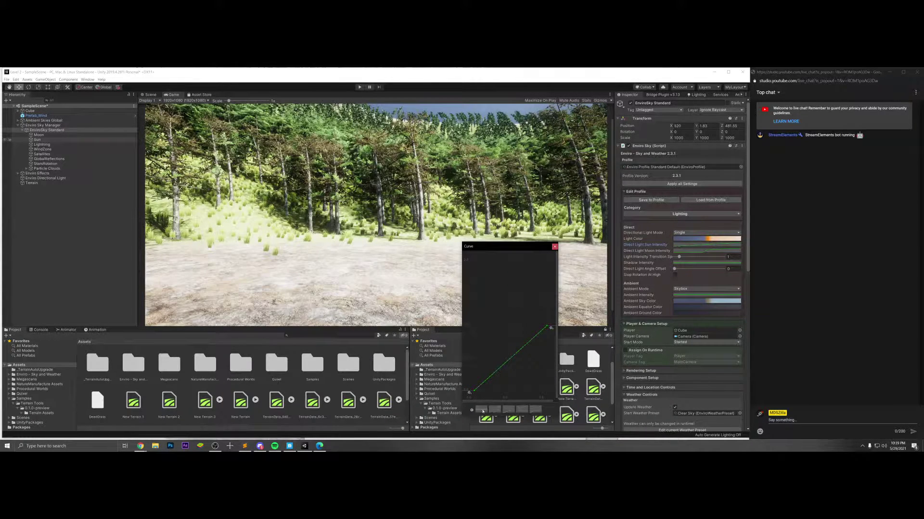
{"action": "left_click", "coordinate": [483, 410]}
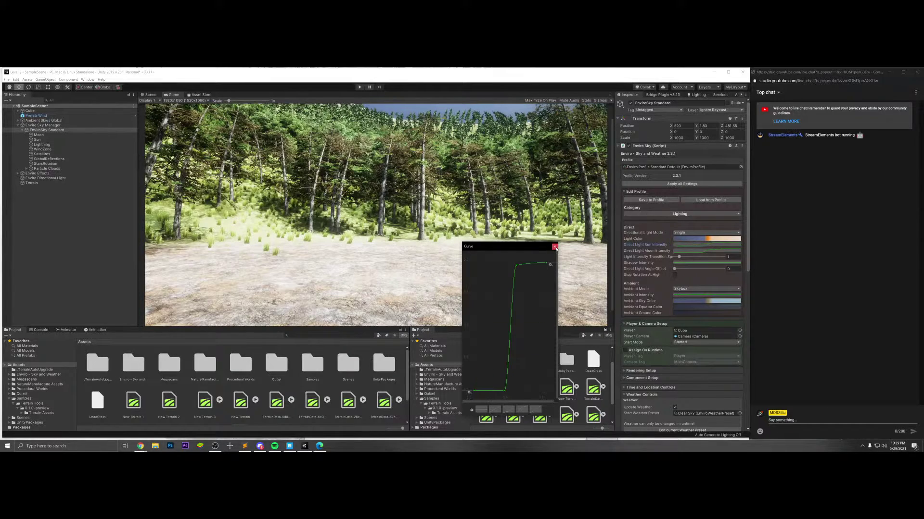
{"action": "left_click", "coordinate": [555, 247]}
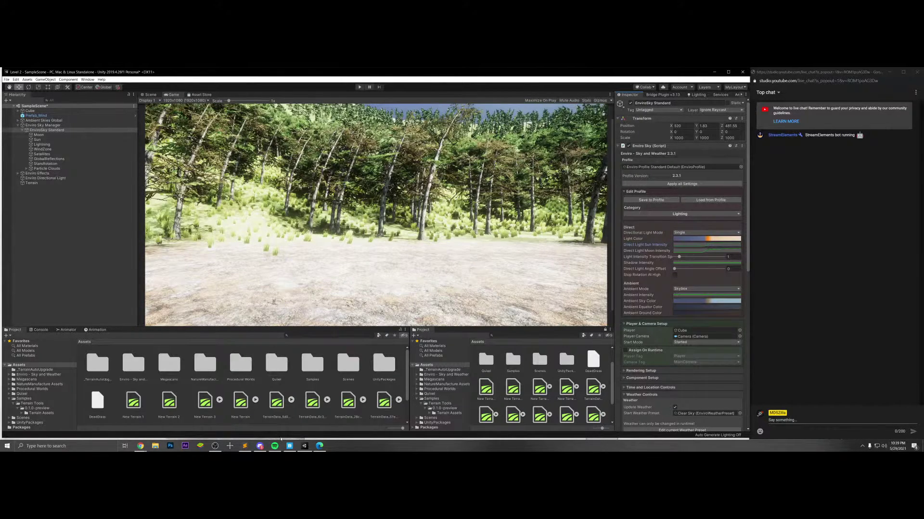
- Switch to Spotify, toggle the music playback and adjust its volume, and return to Unity
{"action": "left_click", "coordinate": [275, 446]}
{"action": "key", "text": "space"}
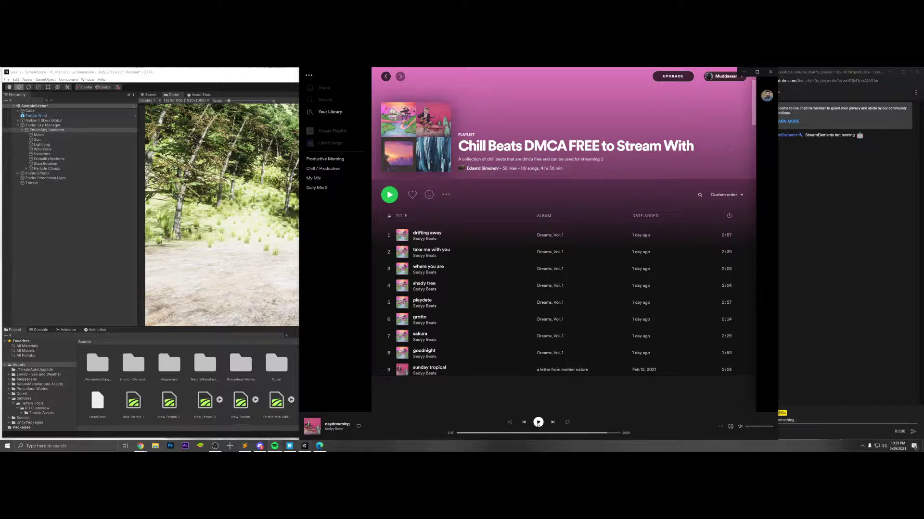
{"action": "left_click", "coordinate": [760, 427]}
{"action": "left_click", "coordinate": [757, 427]}
{"action": "left_click", "coordinate": [744, 73]}
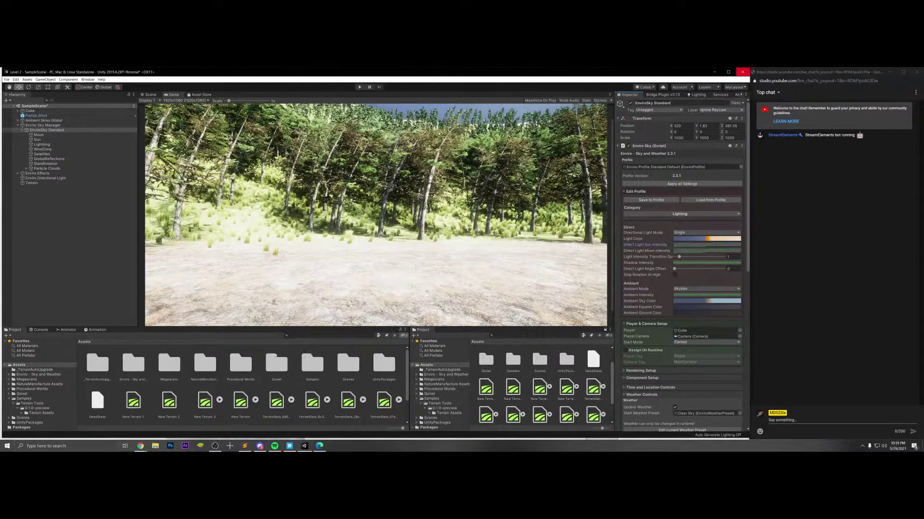
{"action": "mouse_move", "coordinate": [260, 446]}
{"action": "mouse_move", "coordinate": [260, 430]}
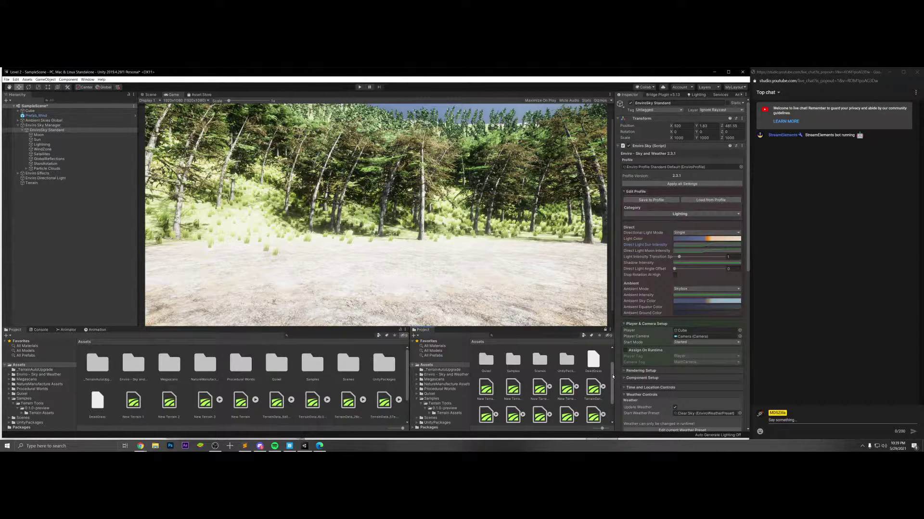
- Try the Flat and Trilight ambient modes in the lighting profile and return to Skybox
{"action": "left_click", "coordinate": [638, 325]}
{"action": "left_click", "coordinate": [689, 288]}
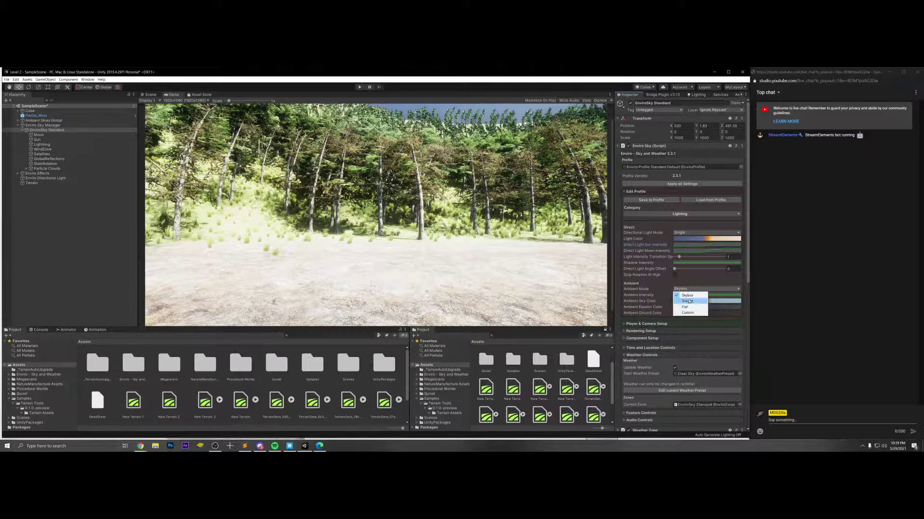
{"action": "left_click", "coordinate": [692, 308]}
{"action": "left_click", "coordinate": [693, 288]}
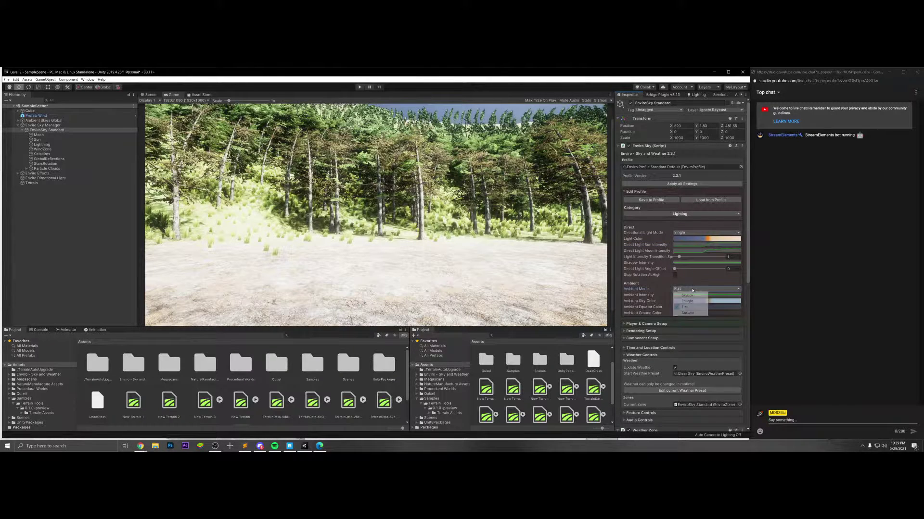
{"action": "left_click", "coordinate": [688, 301]}
{"action": "left_click", "coordinate": [694, 290]}
{"action": "left_click", "coordinate": [685, 282]}
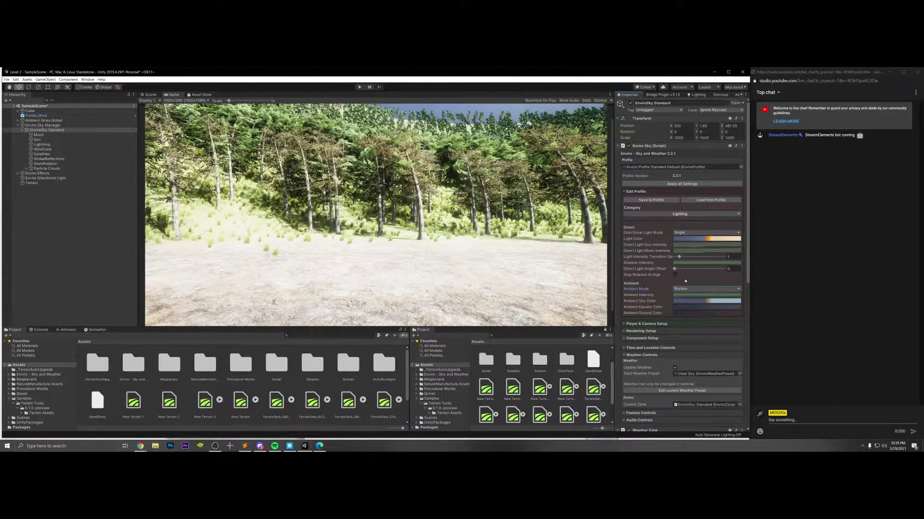
- Lower the Light Intensity Transition Speed in EnviroSky Standard's lighting profile to 0.01
{"action": "left_click_drag", "start_coordinate": [674, 269], "coordinate": [632, 257]}
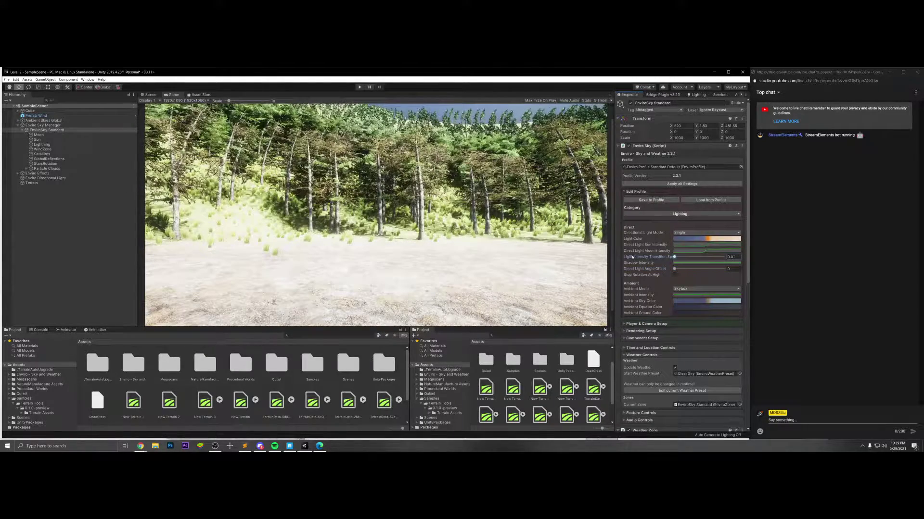
{"action": "left_click", "coordinate": [672, 215]}
{"action": "left_click", "coordinate": [672, 216]}
- Try the Simple, Custom Skybox and Custom Color skybox modes in the profile's Sky category and return to Default
{"action": "left_click", "coordinate": [637, 214]}
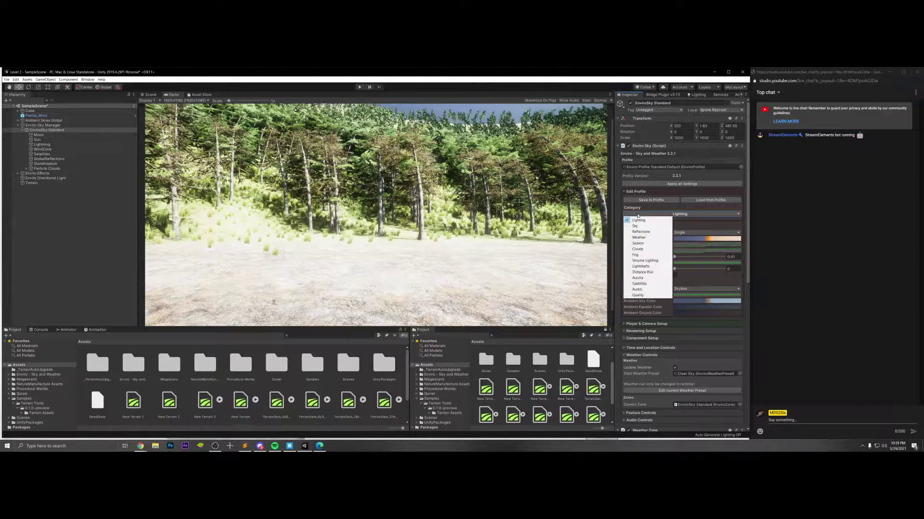
{"action": "left_click", "coordinate": [634, 226]}
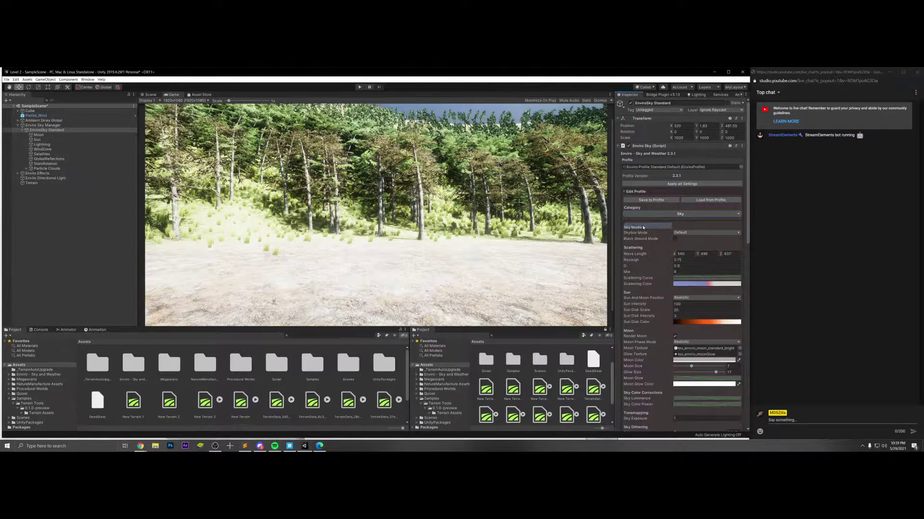
{"action": "left_click", "coordinate": [684, 233]}
{"action": "left_click", "coordinate": [689, 245]}
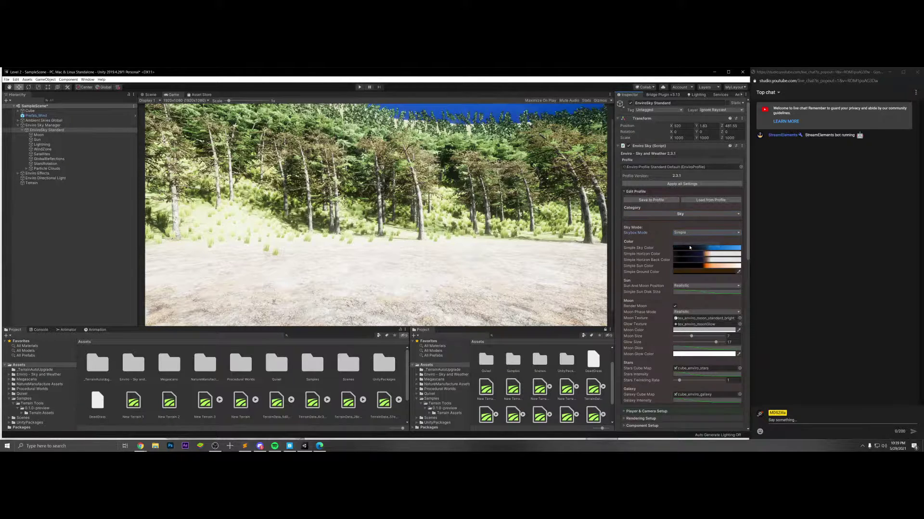
{"action": "left_click", "coordinate": [693, 233]}
{"action": "left_click", "coordinate": [692, 250]}
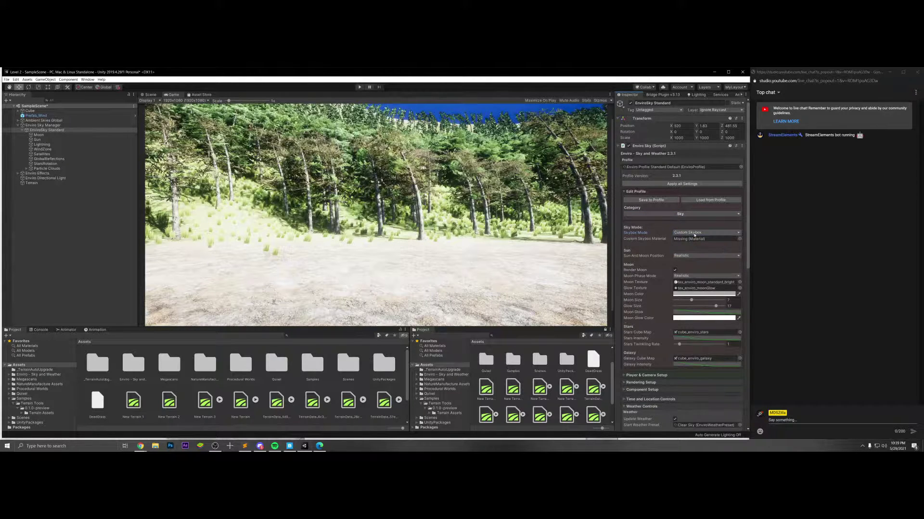
{"action": "left_click", "coordinate": [694, 233]}
{"action": "left_click", "coordinate": [692, 256]}
{"action": "left_click", "coordinate": [694, 233]}
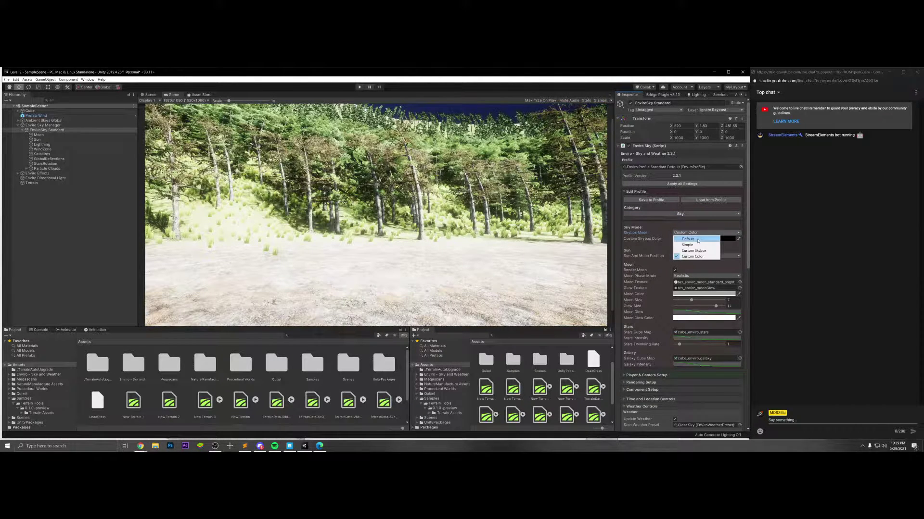
{"action": "left_click", "coordinate": [688, 239]}
- Try Black Ground Mode and the Simple sun and moon position in the sky settings, and return the position to Realistic
{"action": "left_click", "coordinate": [675, 239]}
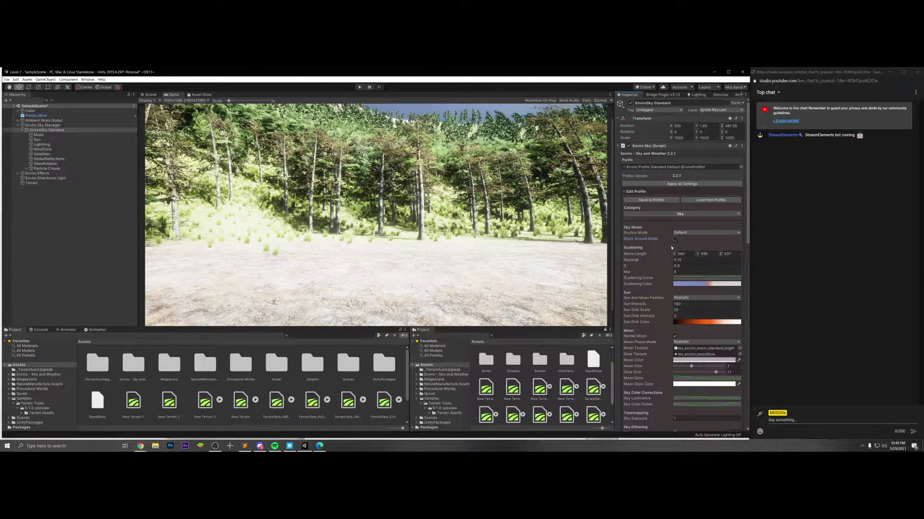
{"action": "left_click", "coordinate": [685, 298]}
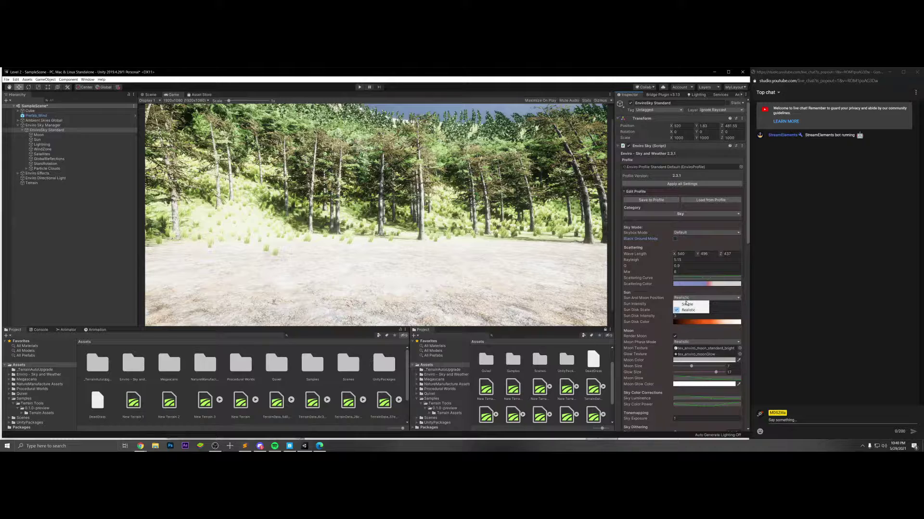
{"action": "left_click", "coordinate": [687, 304]}
{"action": "left_click", "coordinate": [688, 298]}
{"action": "left_click", "coordinate": [688, 311]}
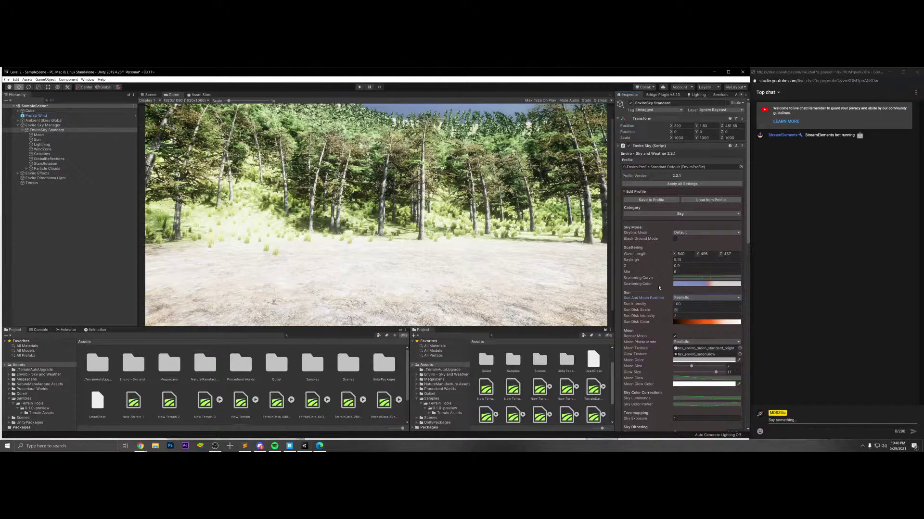
- Show the profile's Reflections category and try disabling Global Reflections, leaving it enabled
{"action": "left_click", "coordinate": [661, 215]}
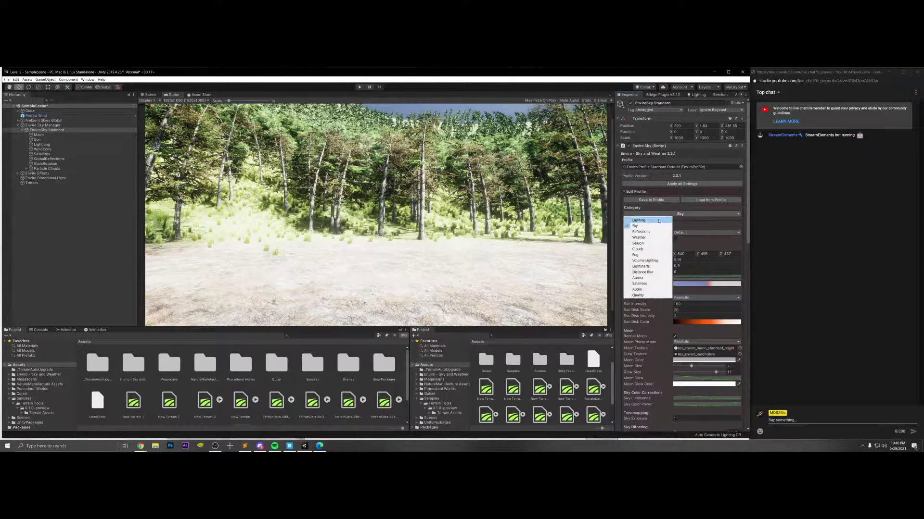
{"action": "left_click", "coordinate": [657, 229]}
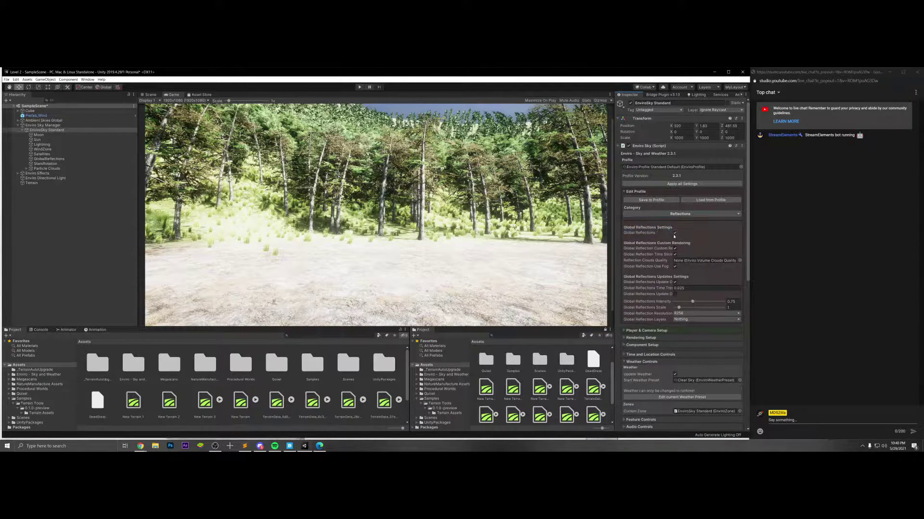
{"action": "left_click", "coordinate": [674, 233]}
{"action": "left_click", "coordinate": [674, 232]}
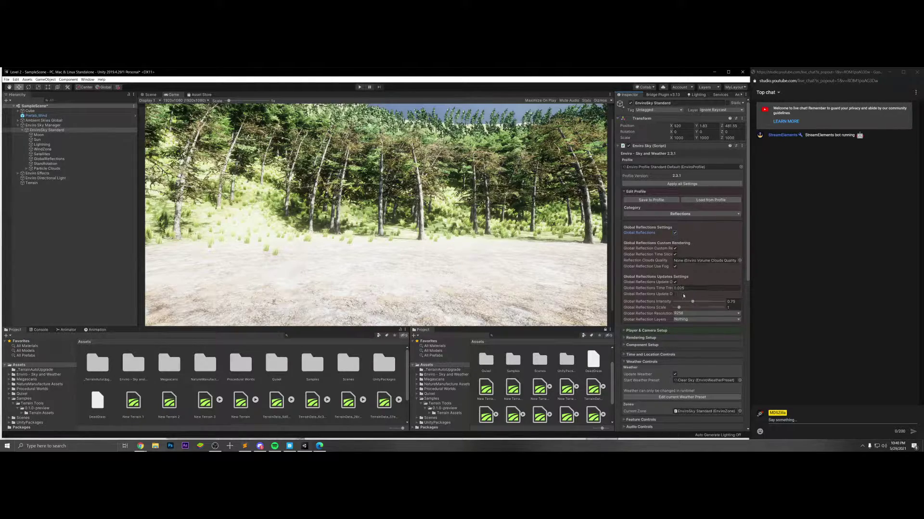
- Lower the Global Reflections Intensity to about 0.53
{"action": "left_click_drag", "start_coordinate": [697, 302], "coordinate": [674, 302]}
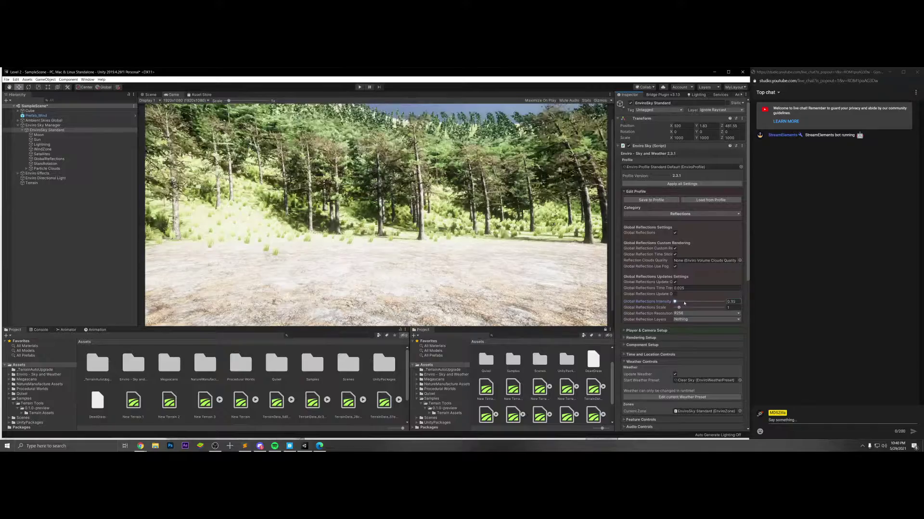
{"action": "mouse_move", "coordinate": [673, 301]}
{"action": "left_mouse_down"}
{"action": "mouse_move", "coordinate": [707, 302]}
{"action": "mouse_move", "coordinate": [688, 301]}
{"action": "left_mouse_up"}
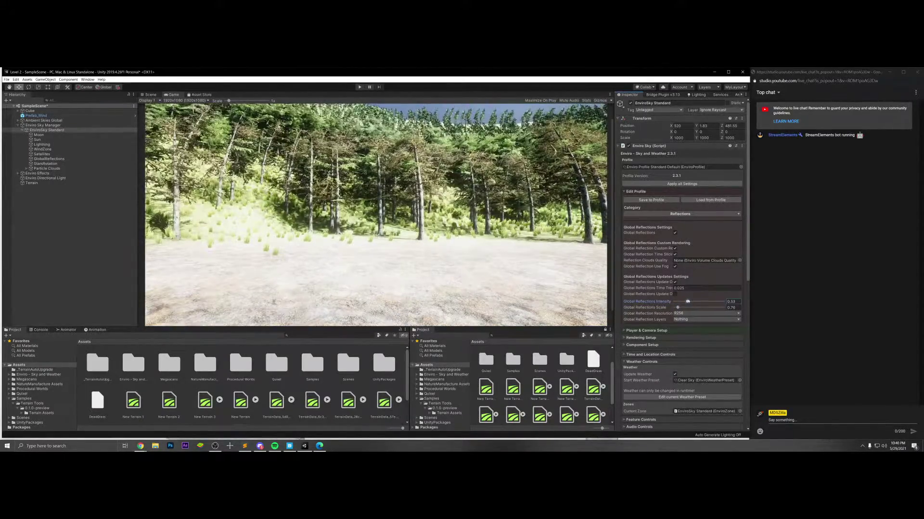
- Try a Global Reflection Resolution of R1024 and return it to R256
{"action": "left_click", "coordinate": [687, 313]}
{"action": "left_click", "coordinate": [686, 354]}
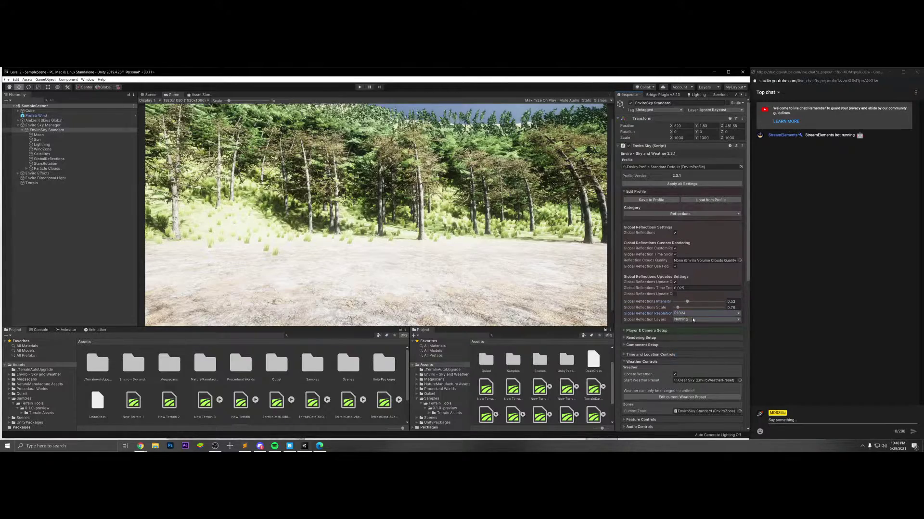
{"action": "left_click", "coordinate": [693, 314]}
{"action": "left_click", "coordinate": [686, 343]}
- Lower the Global Reflections Intensity to 0.4 and raise the Global Reflections Scale slightly, leaving Global Reflection Layers at Nothing
{"action": "left_click_drag", "start_coordinate": [687, 301], "coordinate": [680, 308]}
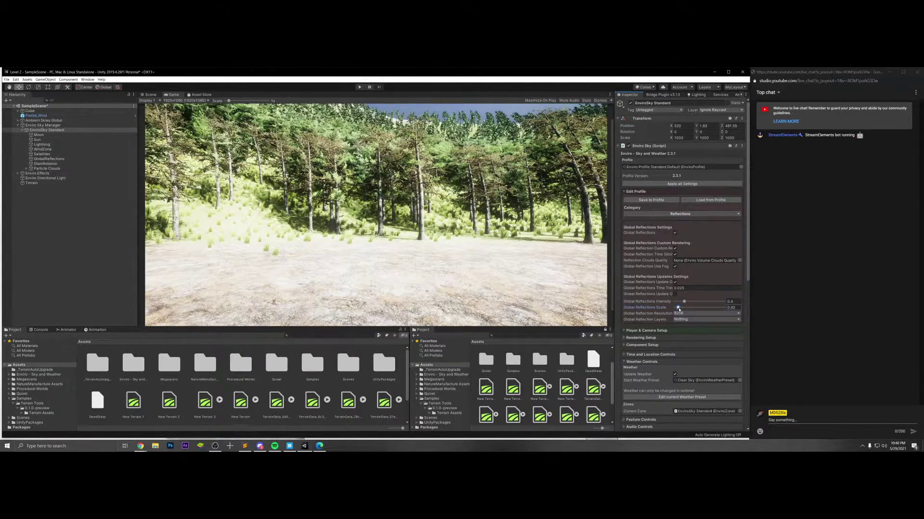
{"action": "left_click", "coordinate": [680, 320]}
{"action": "left_click", "coordinate": [682, 323]}
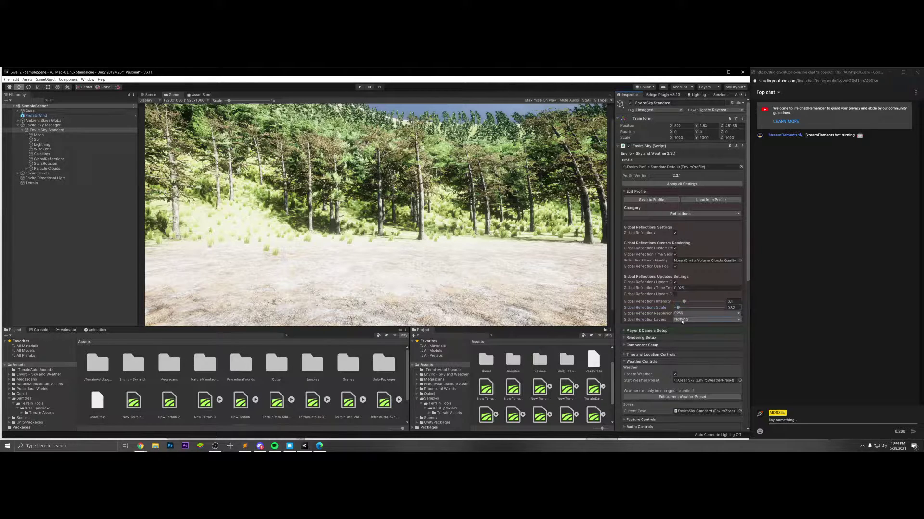
- Look through the profile's Weather, Season and Clouds categories and return to Weather
{"action": "left_click", "coordinate": [655, 215]}
{"action": "left_click", "coordinate": [652, 237]}
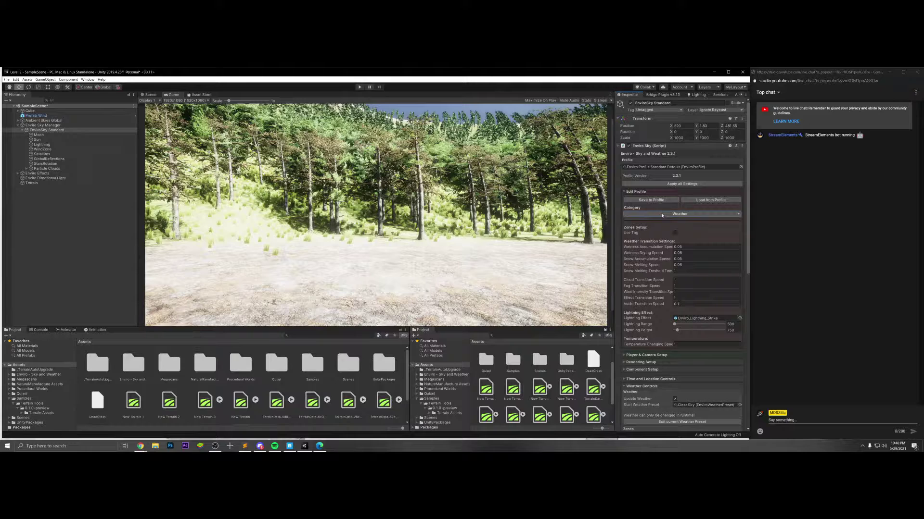
{"action": "left_click", "coordinate": [662, 215]}
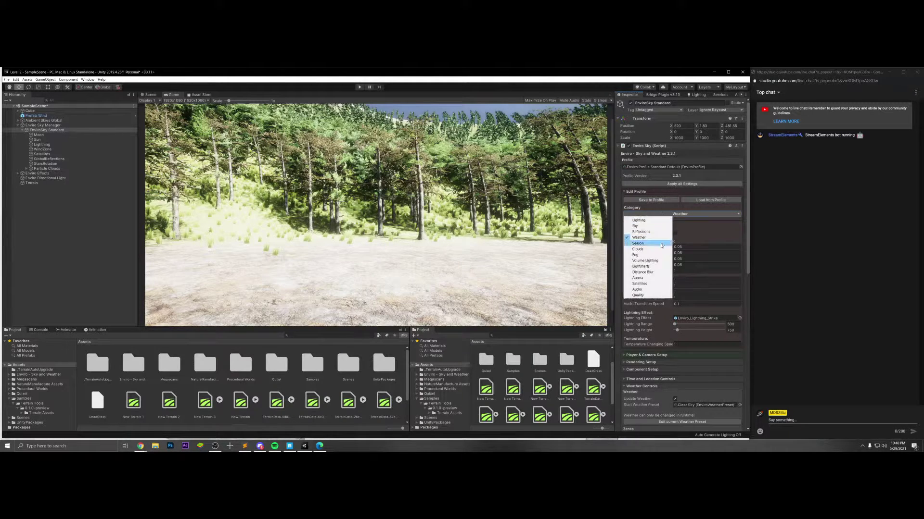
{"action": "left_click", "coordinate": [674, 229]}
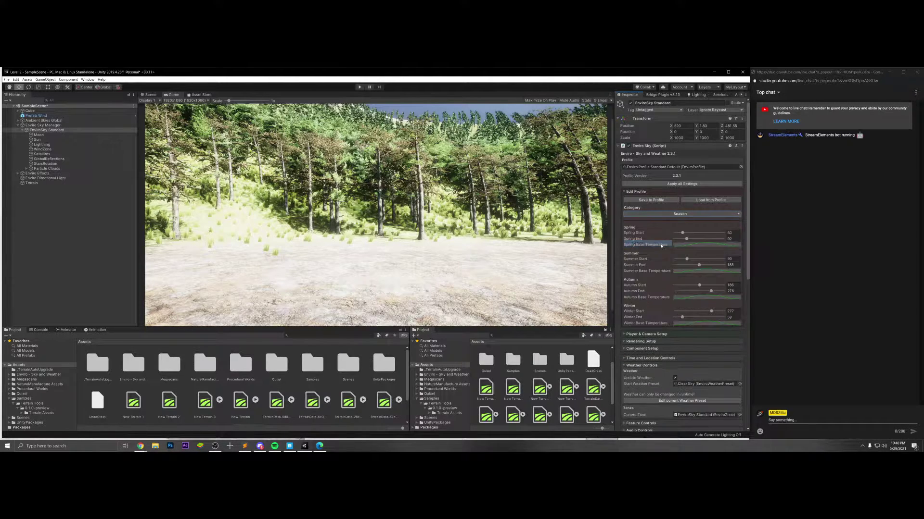
{"action": "left_click", "coordinate": [655, 214]}
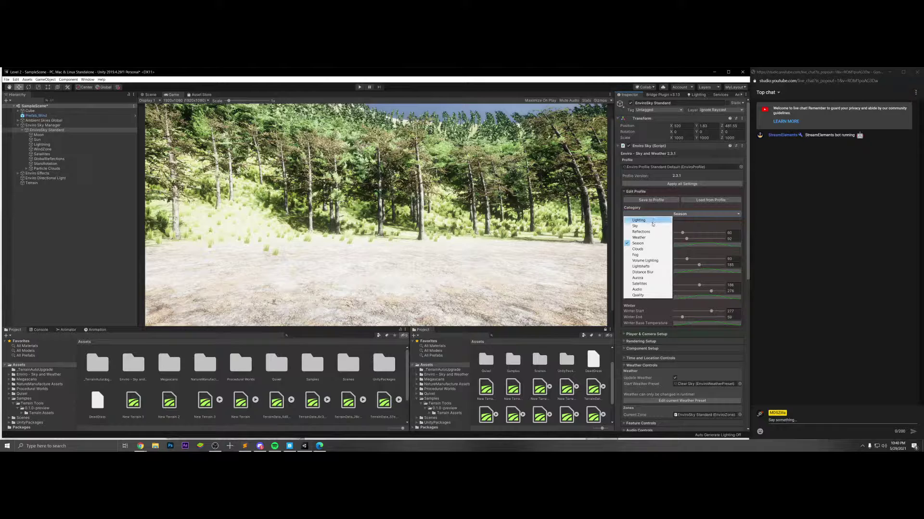
{"action": "left_click", "coordinate": [648, 249]}
{"action": "left_click", "coordinate": [663, 231]}
{"action": "left_click", "coordinate": [663, 231]}
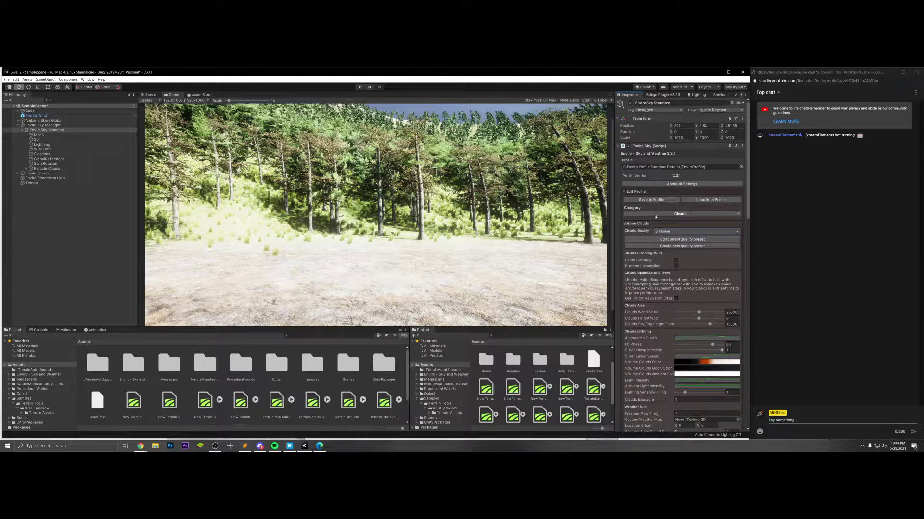
{"action": "left_click", "coordinate": [657, 214]}
{"action": "left_click", "coordinate": [642, 238]}
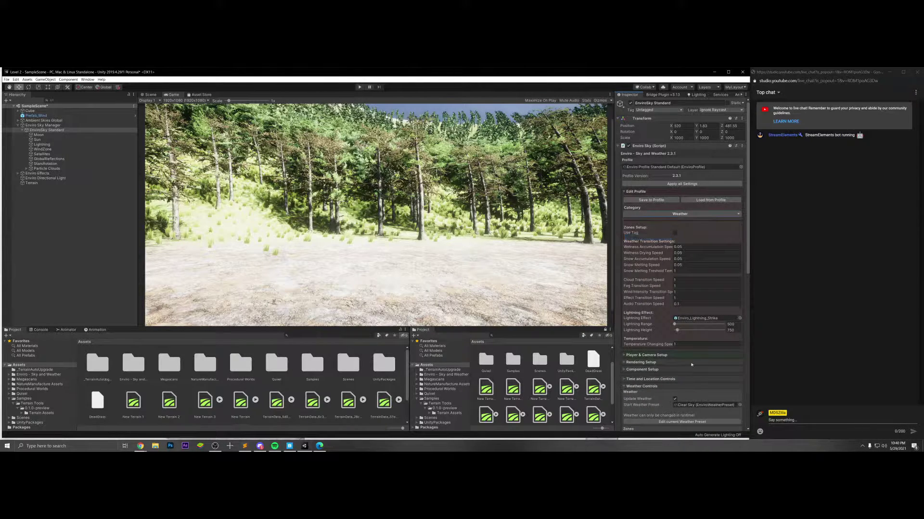
- Try the Foggy, Heavy Rain, Cloudy 3 and Cloudy 4 LQ presets and set the Start Weather Preset to Cloudy 4
{"action": "scroll", "coordinate": [647, 380], "scroll_direction": "down", "scroll_amount": 2}
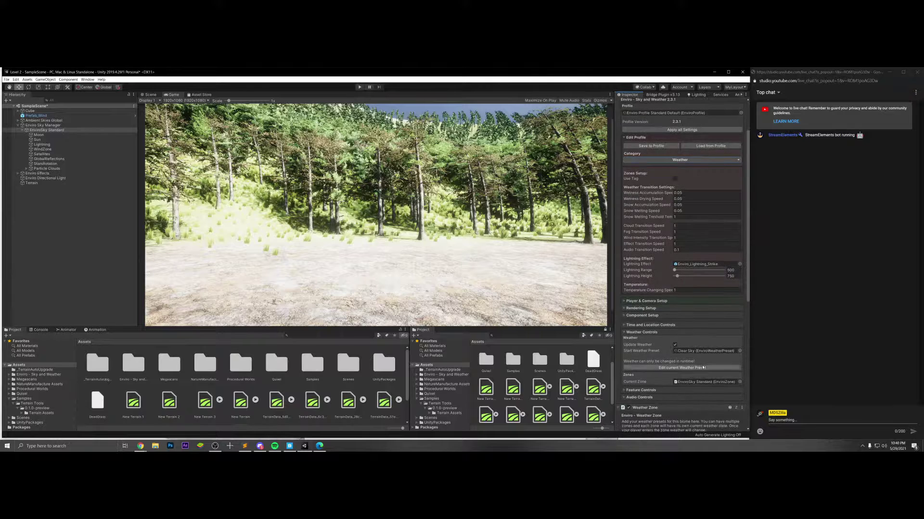
{"action": "left_click", "coordinate": [741, 352]}
{"action": "left_click", "coordinate": [511, 237]}
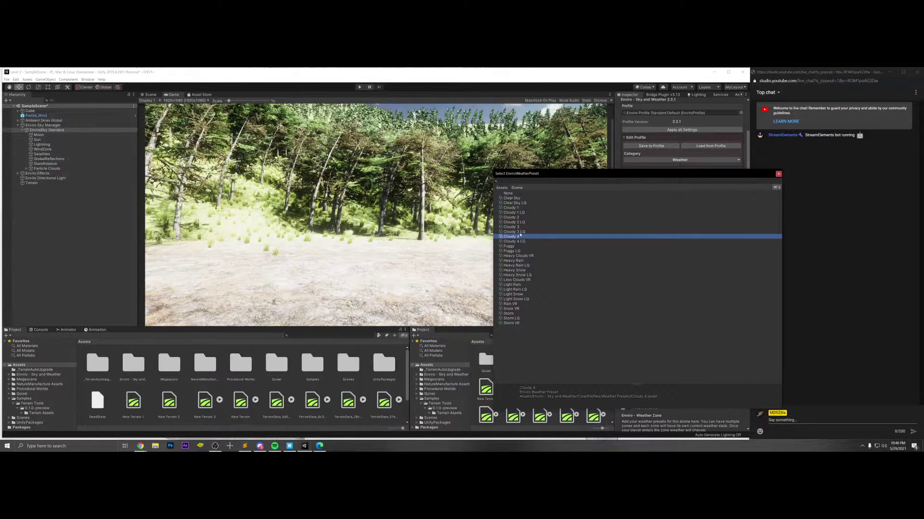
{"action": "left_click", "coordinate": [522, 247]}
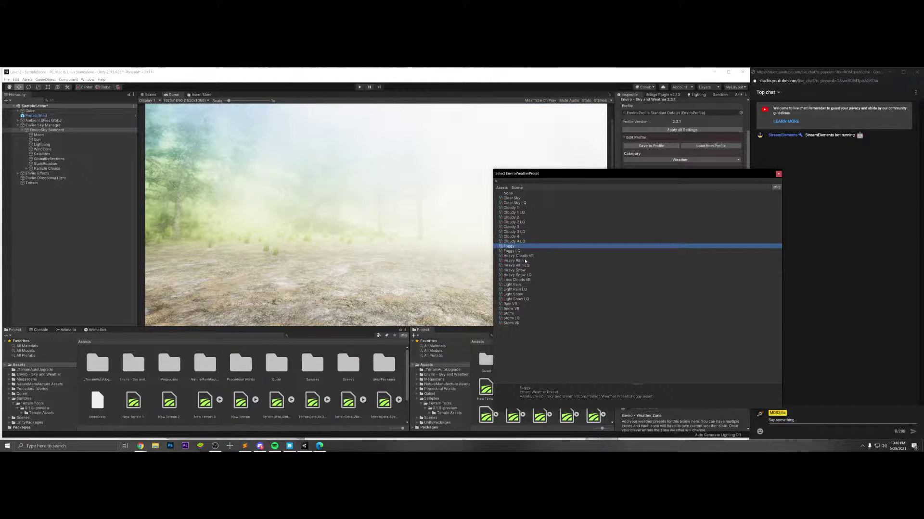
{"action": "left_click", "coordinate": [525, 261]}
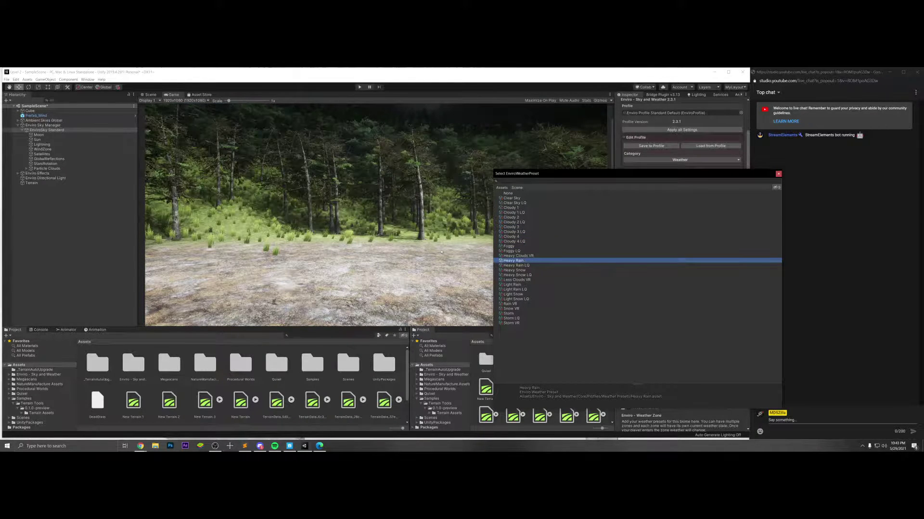
{"action": "left_click", "coordinate": [520, 227]}
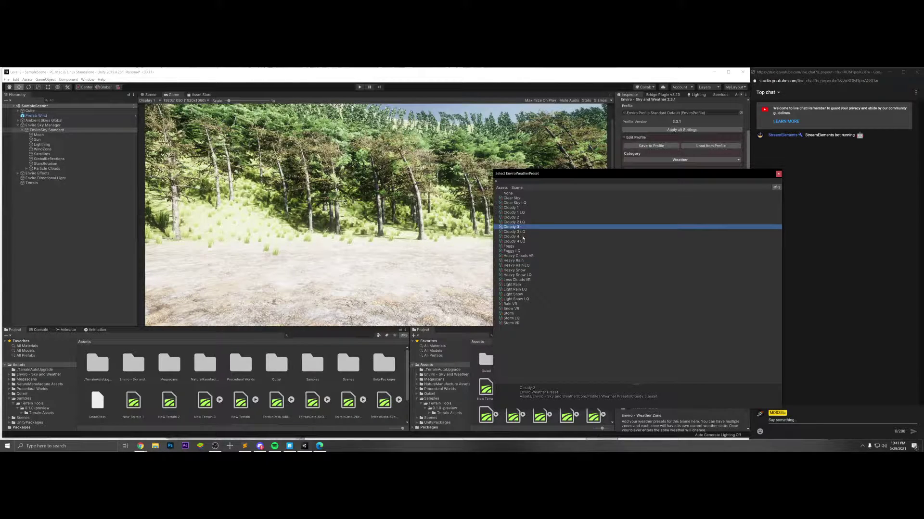
{"action": "left_click", "coordinate": [523, 240]}
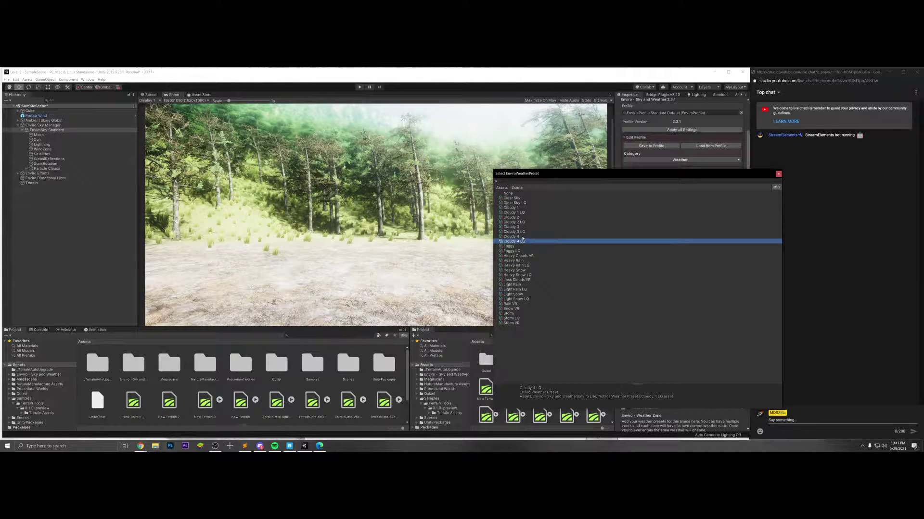
{"action": "left_click", "coordinate": [518, 237]}
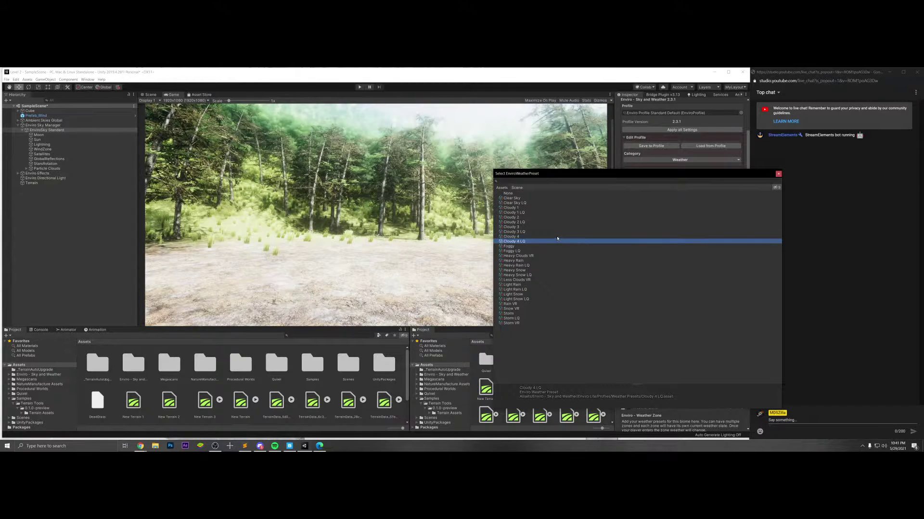
{"action": "left_click", "coordinate": [777, 174]}
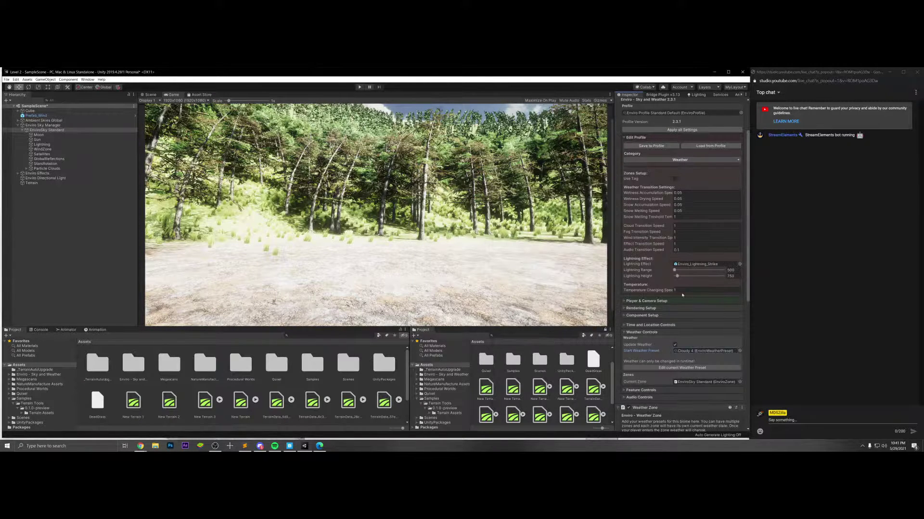
- Examine the Time and Location Controls, including the Hours and Progress Time settings
{"action": "left_click", "coordinate": [651, 332]}
{"action": "left_click", "coordinate": [648, 325]}
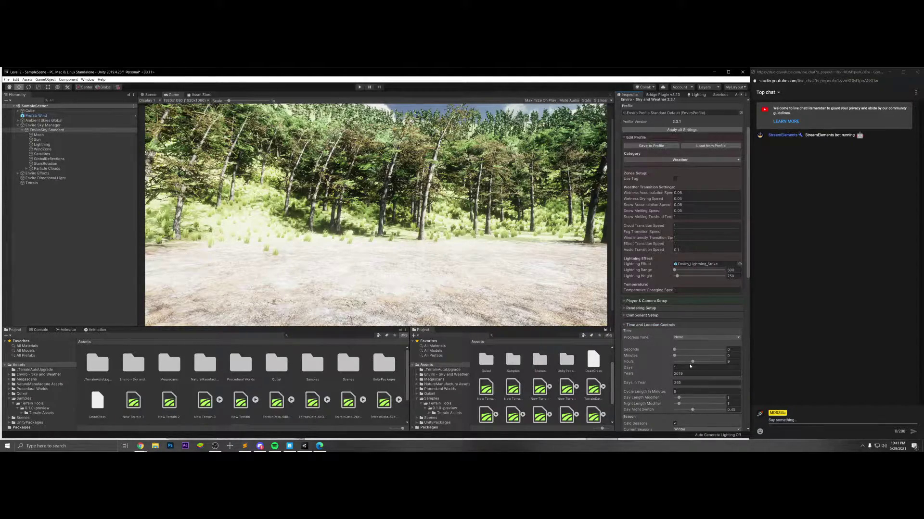
{"action": "mouse_move", "coordinate": [693, 362]}
{"action": "left_mouse_down"}
{"action": "mouse_move", "coordinate": [719, 362]}
{"action": "mouse_move", "coordinate": [693, 362]}
{"action": "left_mouse_up"}
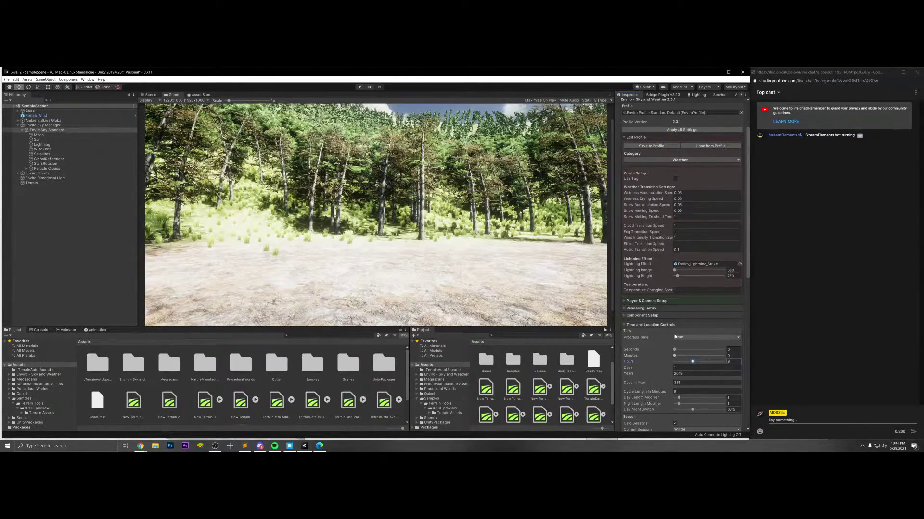
{"action": "left_click", "coordinate": [683, 337]}
{"action": "left_click", "coordinate": [648, 326]}
{"action": "left_click", "coordinate": [649, 326]}
- Toggle Update Weather in the Weather Controls and open the current Cloudy 4 preset for editing with its General Configs expanded
{"action": "left_click", "coordinate": [653, 333]}
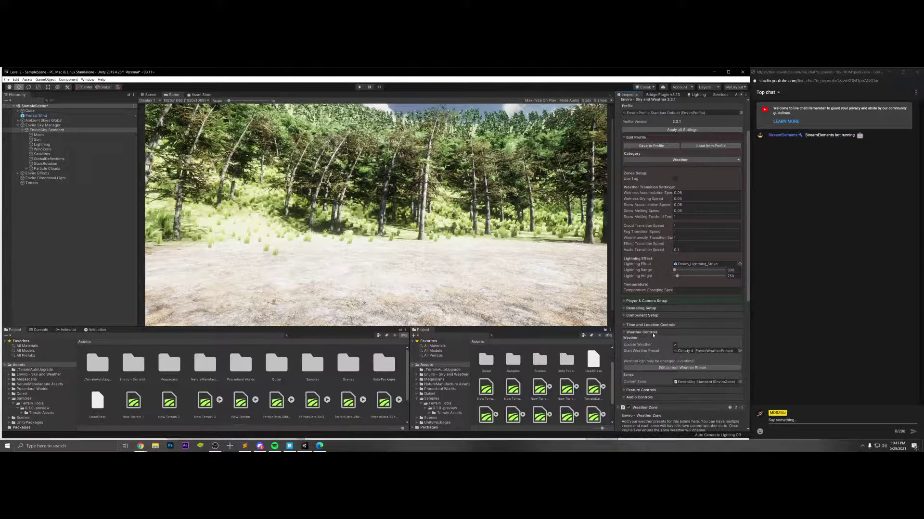
{"action": "left_click", "coordinate": [675, 344]}
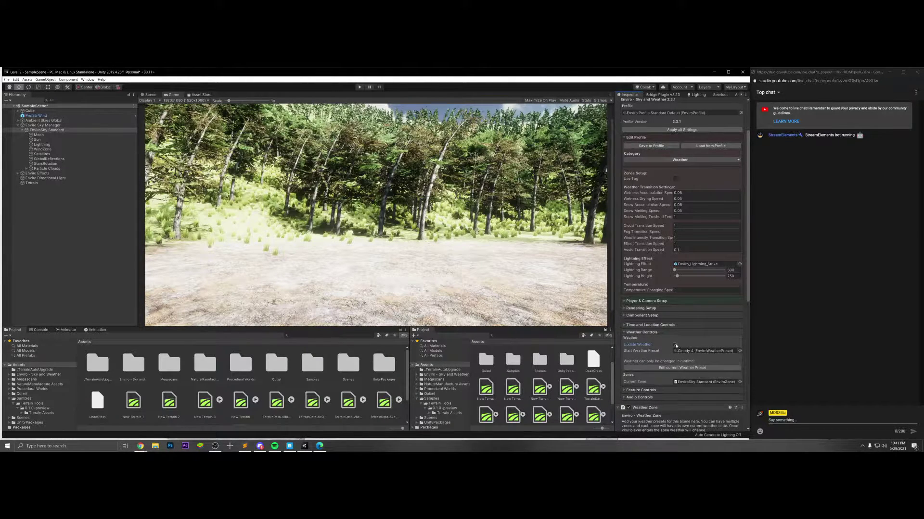
{"action": "left_click", "coordinate": [669, 368]}
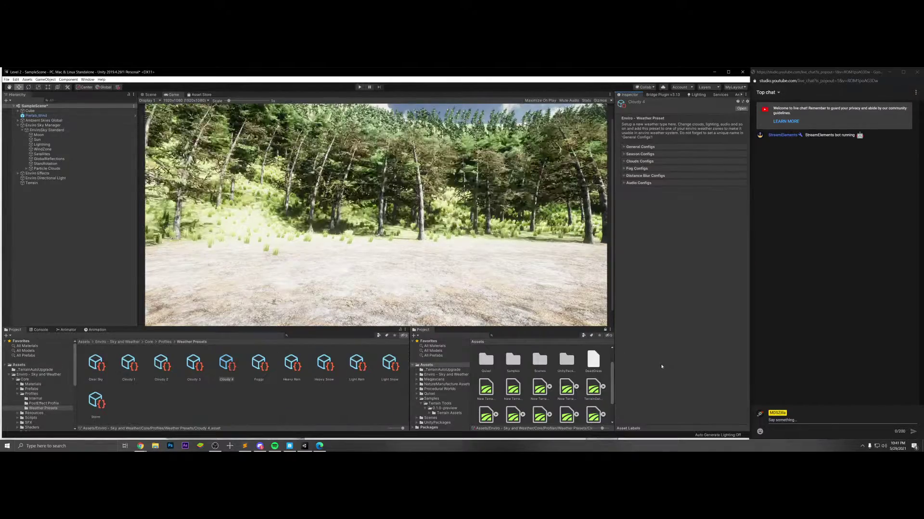
{"action": "left_click", "coordinate": [633, 147]}
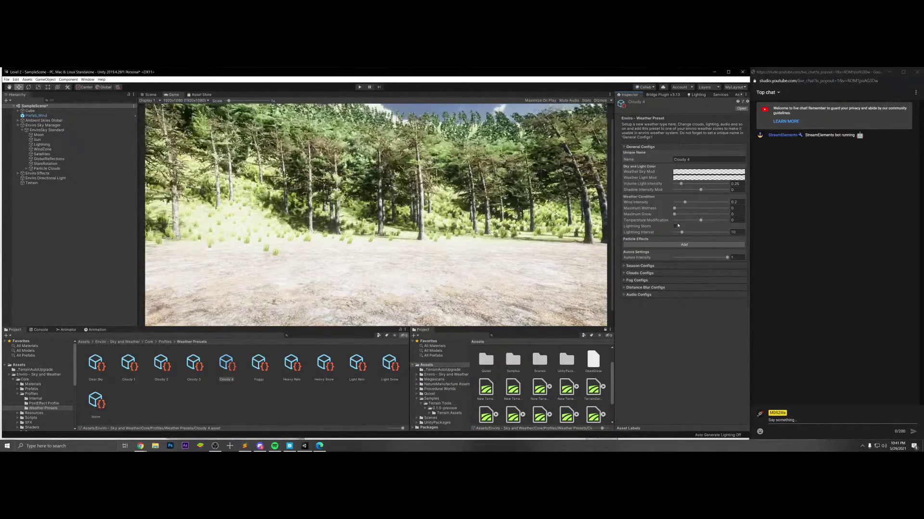
- Try adding a particle effect to the Cloudy 4 preset, remove it, and look through the Season, Clouds and Audio Configs
{"action": "left_click", "coordinate": [659, 245]}
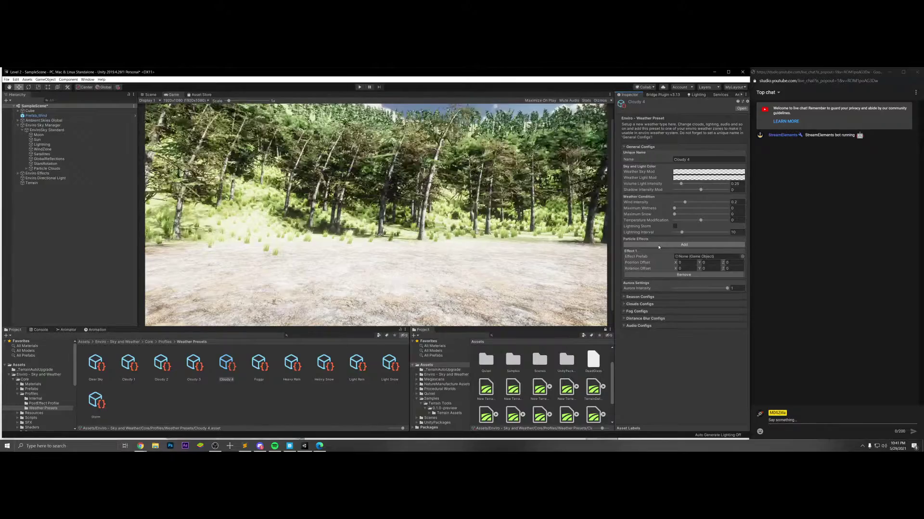
{"action": "left_click", "coordinate": [672, 274]}
{"action": "left_click", "coordinate": [640, 266]}
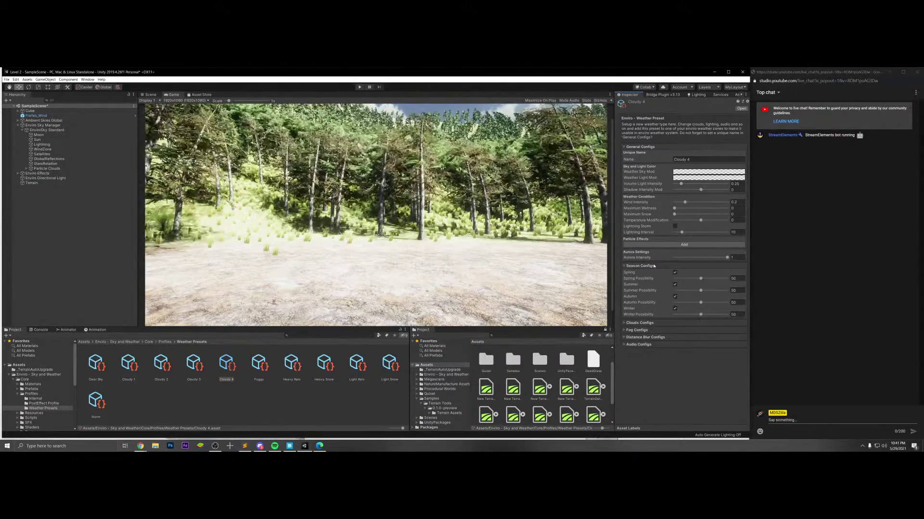
{"action": "left_click", "coordinate": [654, 266]}
{"action": "left_click", "coordinate": [654, 273]}
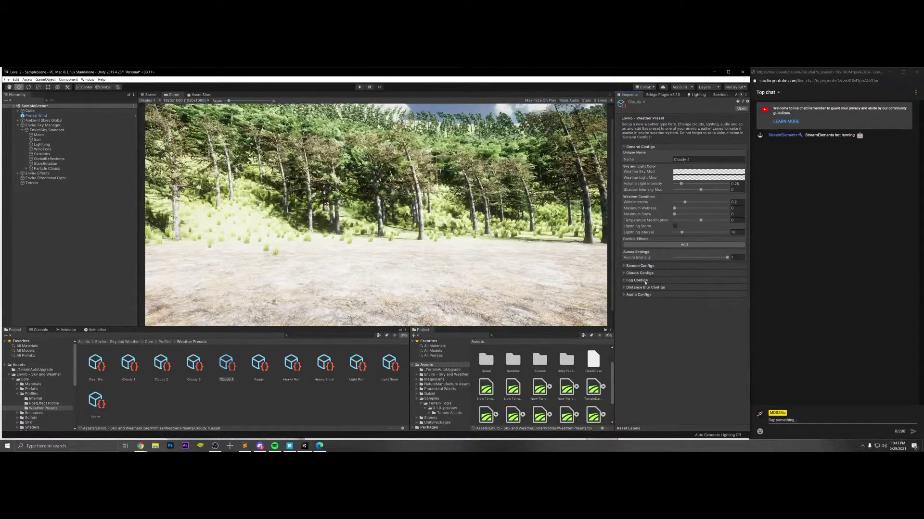
{"action": "left_click", "coordinate": [639, 295]}
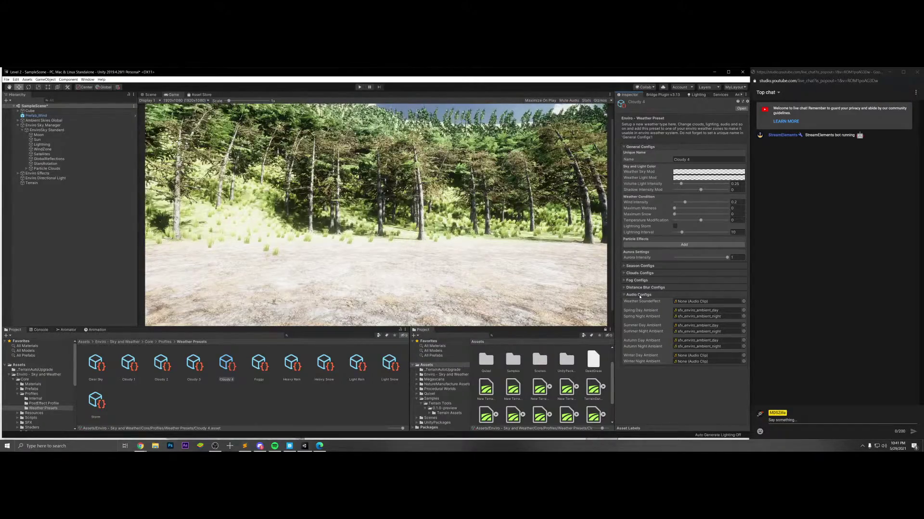
{"action": "left_click", "coordinate": [638, 295]}
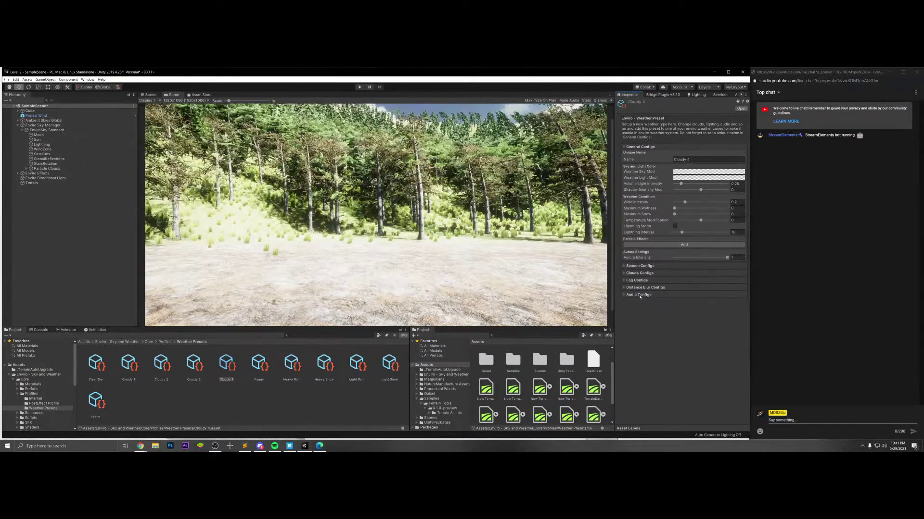
- Try higher blur values in the Distance Blur Configs, then restore Blur Intensity to 0.2 and Sky Blur Intensity to 3.53
{"action": "left_click", "coordinate": [641, 288]}
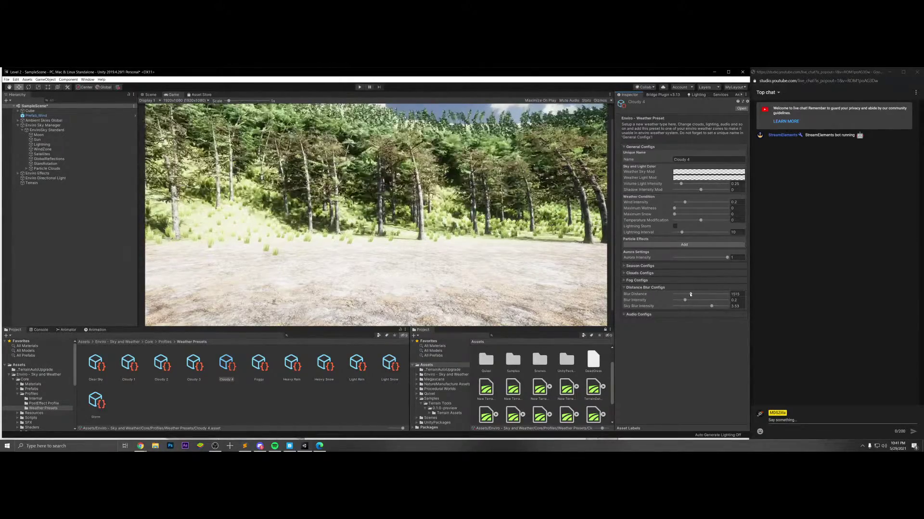
{"action": "left_click_drag", "start_coordinate": [685, 301], "coordinate": [716, 300]}
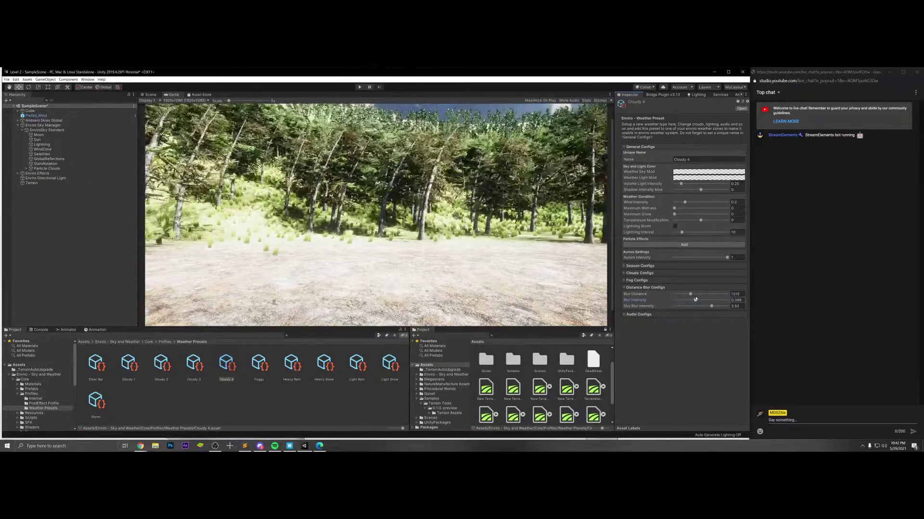
{"action": "left_click", "coordinate": [736, 300]}
{"action": "type", "text": "0.2"}
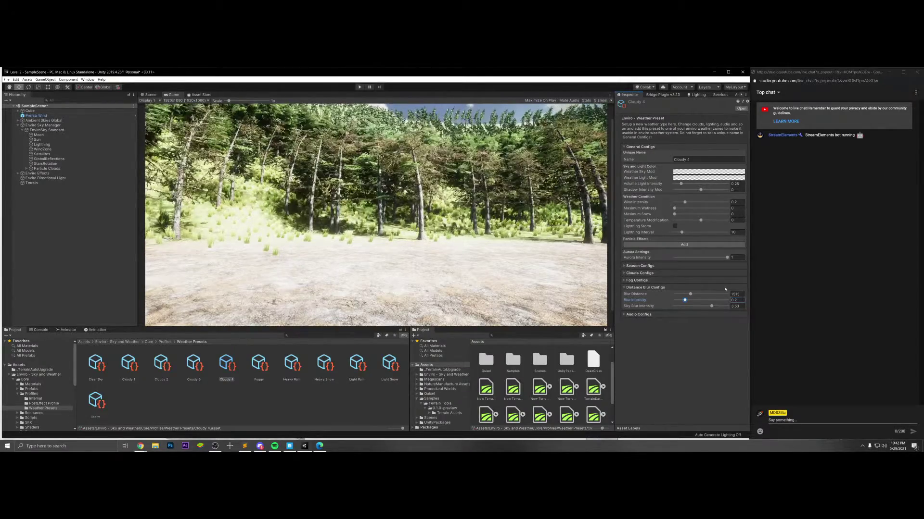
{"action": "mouse_move", "coordinate": [711, 307]}
{"action": "left_mouse_down"}
{"action": "mouse_move", "coordinate": [699, 306]}
{"action": "mouse_move", "coordinate": [714, 306]}
{"action": "left_mouse_up"}
{"action": "type", "text": "3.53"}
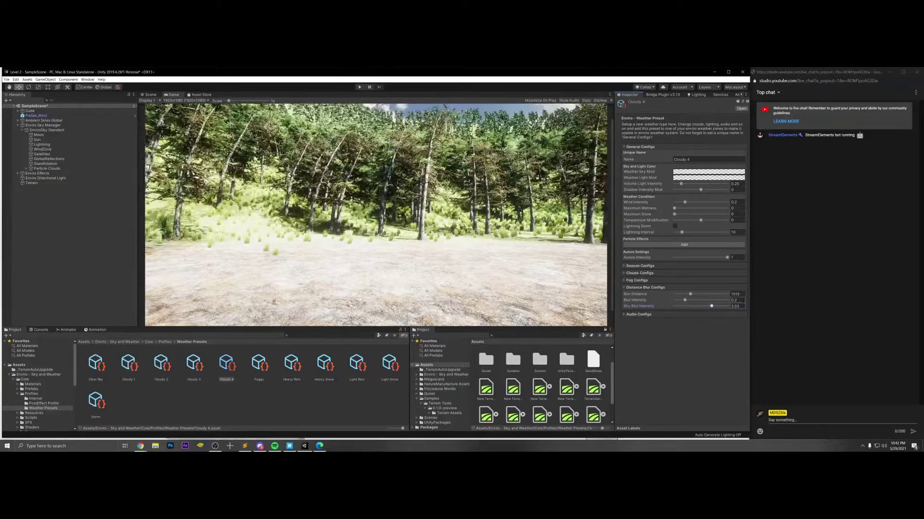
{"action": "left_click", "coordinate": [647, 288]}
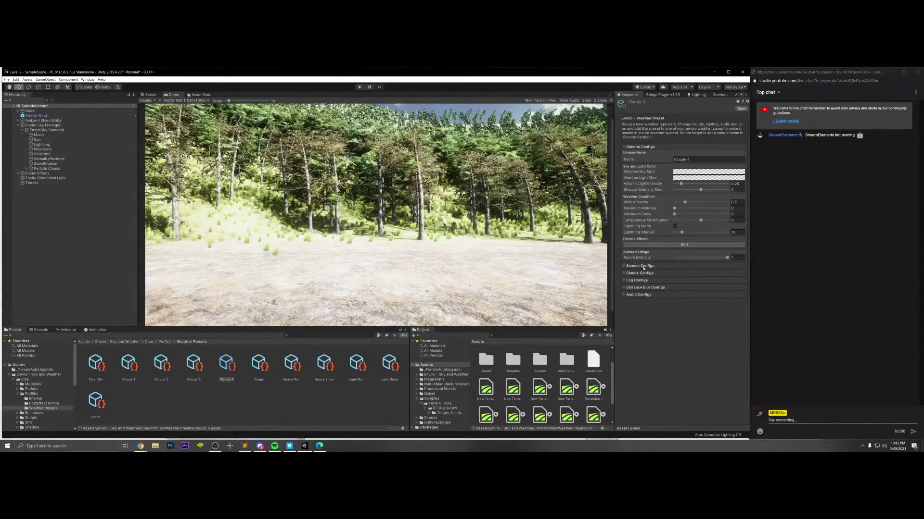
- Test the Cloudy 4 preset's Aurora Intensity, leave it at 1, and enable Lightning Storm
{"action": "left_click_drag", "start_coordinate": [717, 259], "coordinate": [750, 260]}
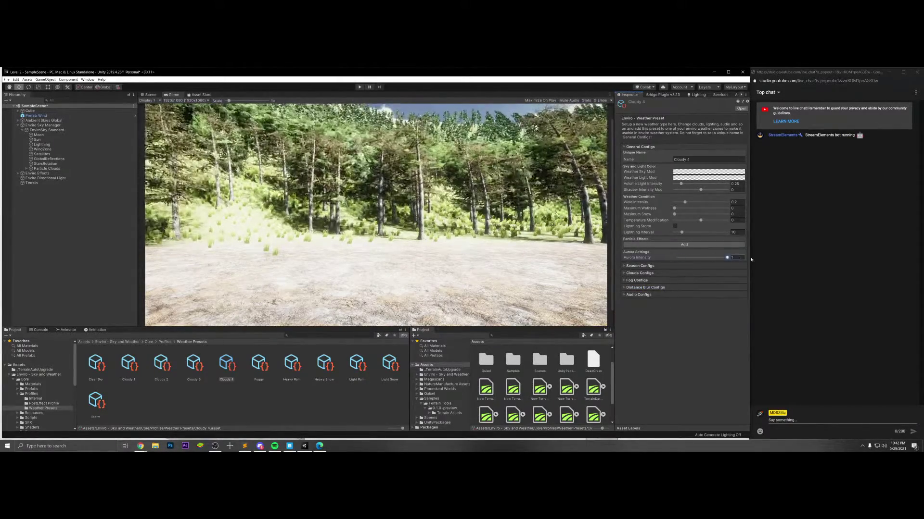
{"action": "left_click", "coordinate": [676, 226]}
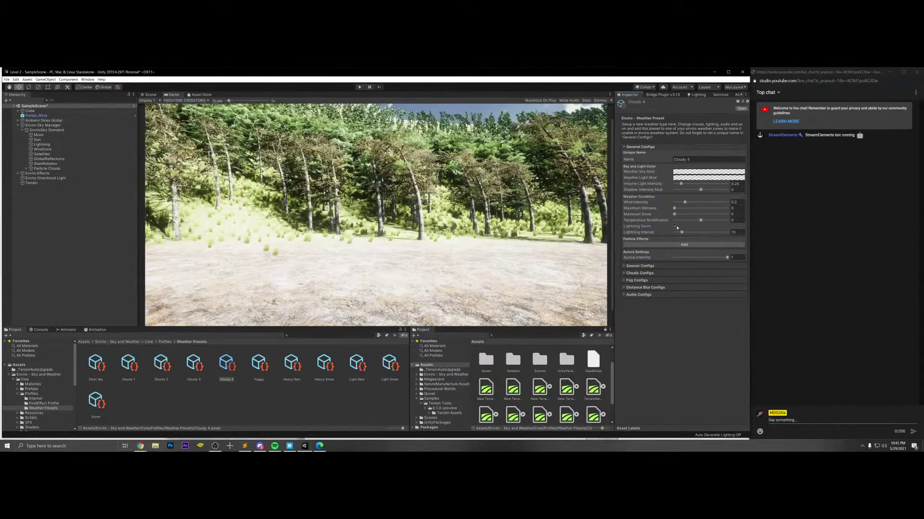
- Collapse the Cloudy 4 preset's General Configs and play-test the forest scene, ending with play mode stopped
{"action": "left_click", "coordinate": [690, 160]}
{"action": "left_click", "coordinate": [650, 147]}
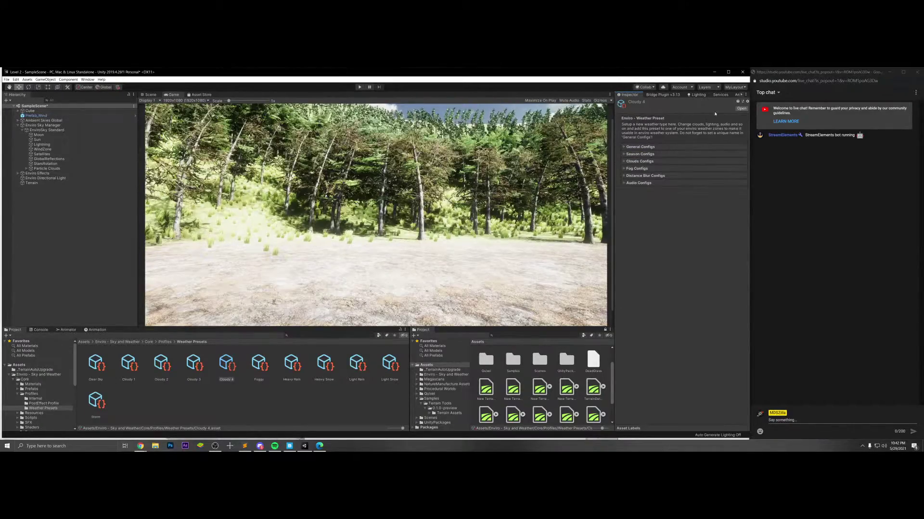
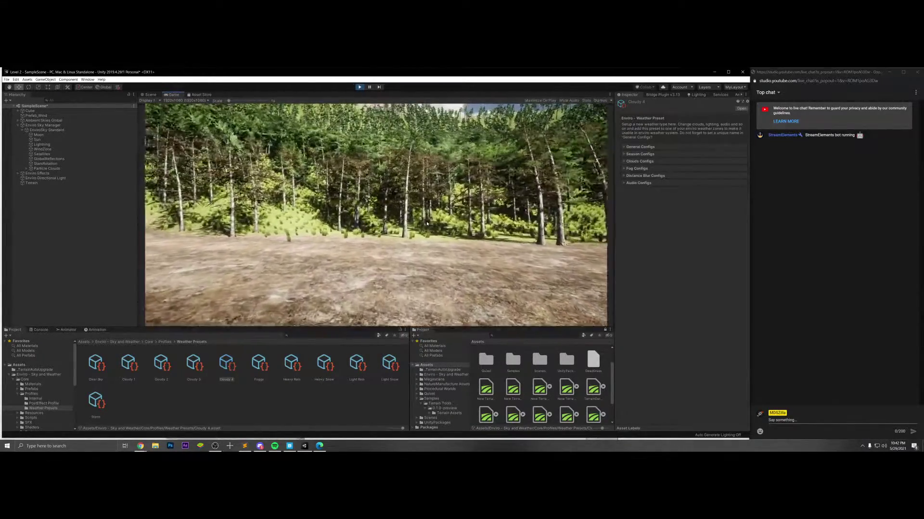
{"action": "left_click", "coordinate": [359, 87]}
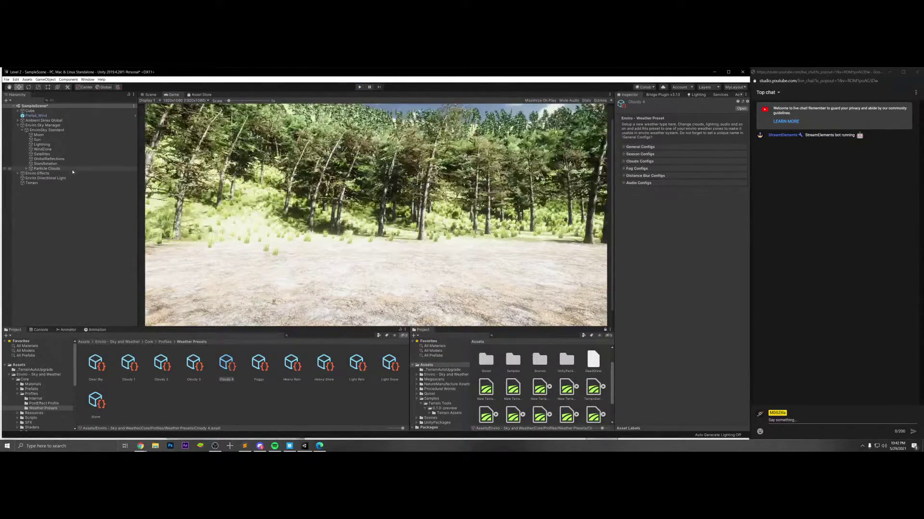
- Select the Enviro Directional Light and lower its realtime shadow Near Plane to 0.1, leaving Bias at 2
{"action": "left_click", "coordinate": [74, 178]}
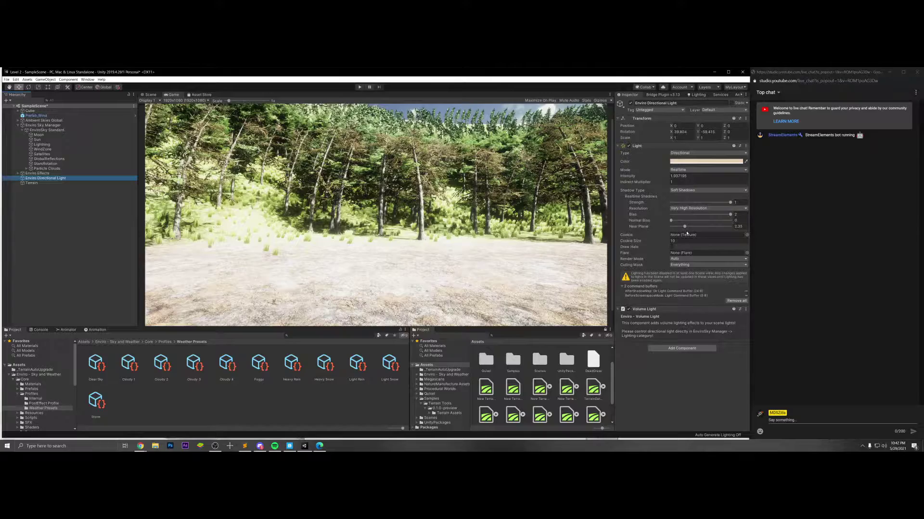
{"action": "left_click_drag", "start_coordinate": [685, 227], "coordinate": [671, 227]}
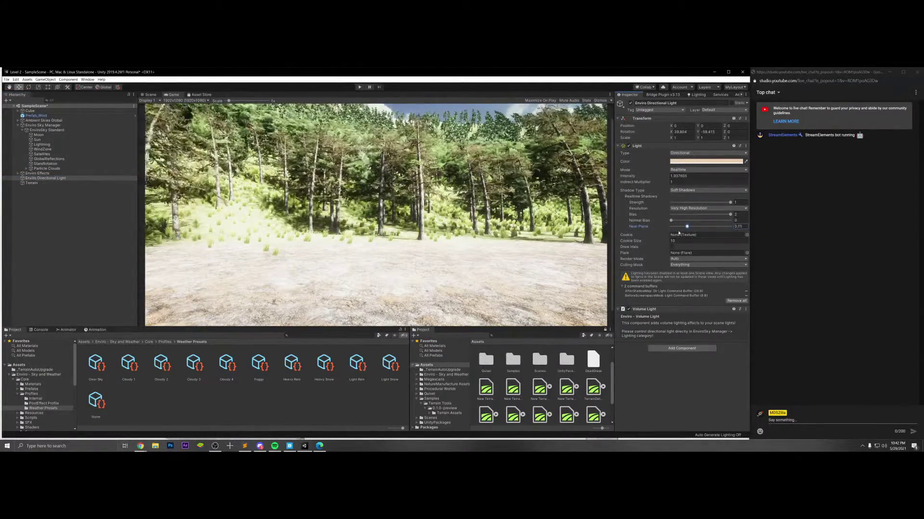
{"action": "mouse_move", "coordinate": [729, 214]}
{"action": "left_mouse_down"}
{"action": "mouse_move", "coordinate": [670, 215]}
{"action": "mouse_move", "coordinate": [731, 215]}
{"action": "left_mouse_up"}
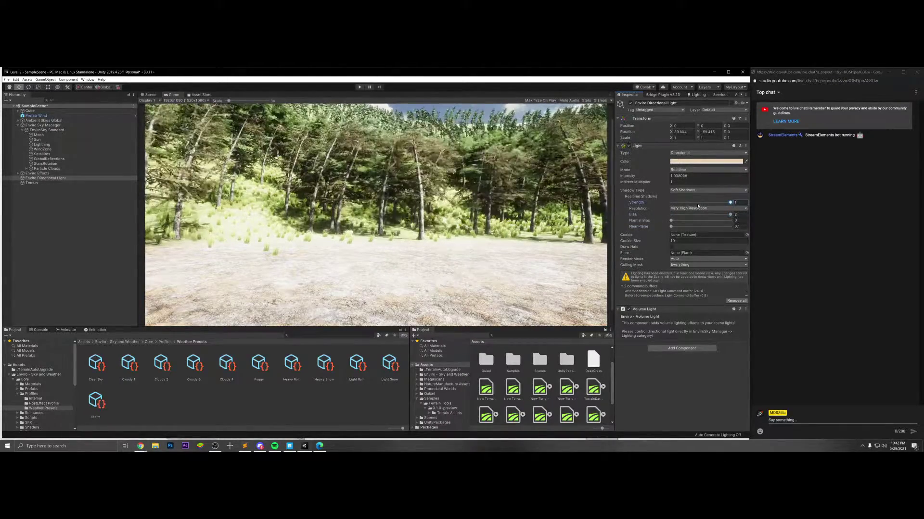
- Try the No Shadows type on the Enviro Directional Light and restore Soft Shadows
{"action": "left_click", "coordinate": [703, 191]}
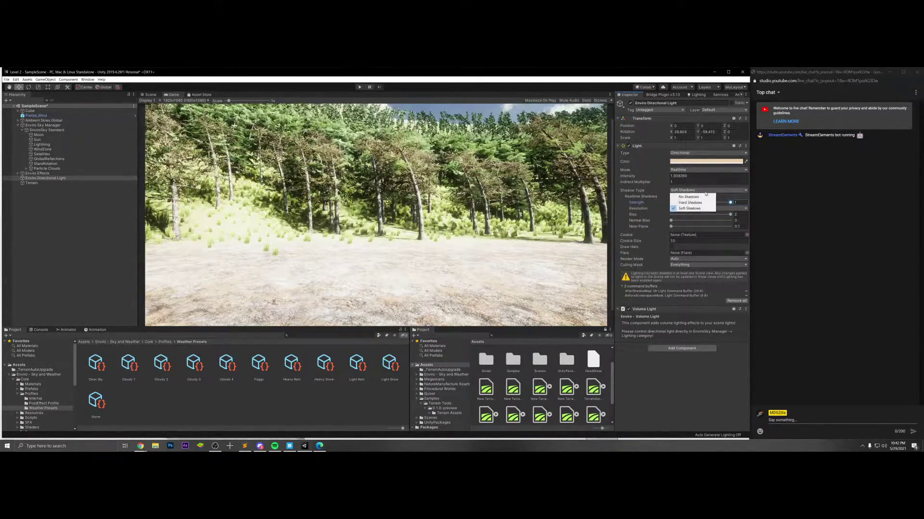
{"action": "left_click", "coordinate": [688, 194]}
{"action": "left_click", "coordinate": [689, 192]}
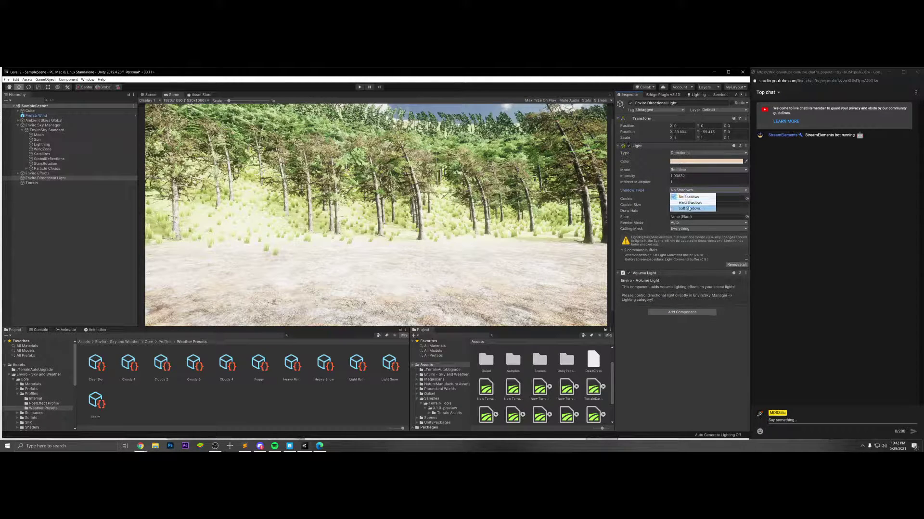
{"action": "left_click", "coordinate": [691, 206]}
- Try other shadow resolutions on the directional light, including Use Quality Settings, and restore Very High Resolution
{"action": "left_click", "coordinate": [693, 209]}
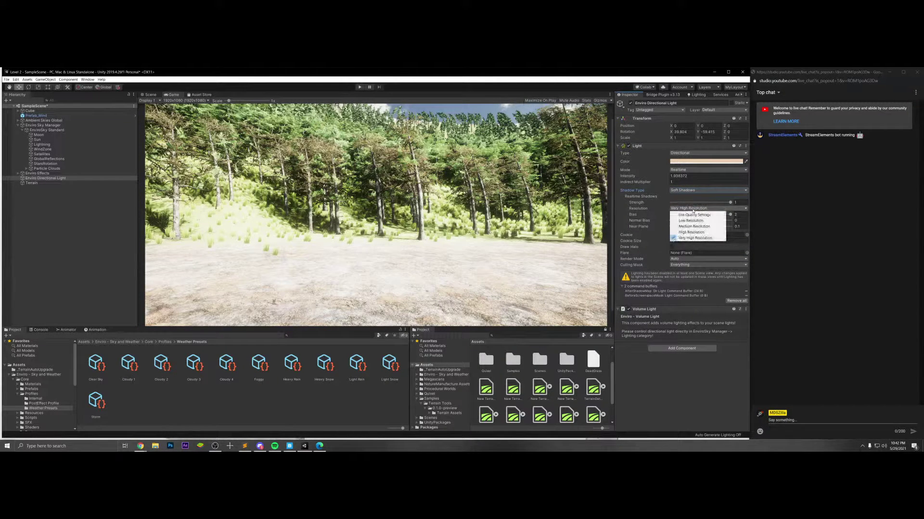
{"action": "left_click", "coordinate": [693, 232]}
{"action": "left_click", "coordinate": [692, 208]}
{"action": "left_click", "coordinate": [692, 221]}
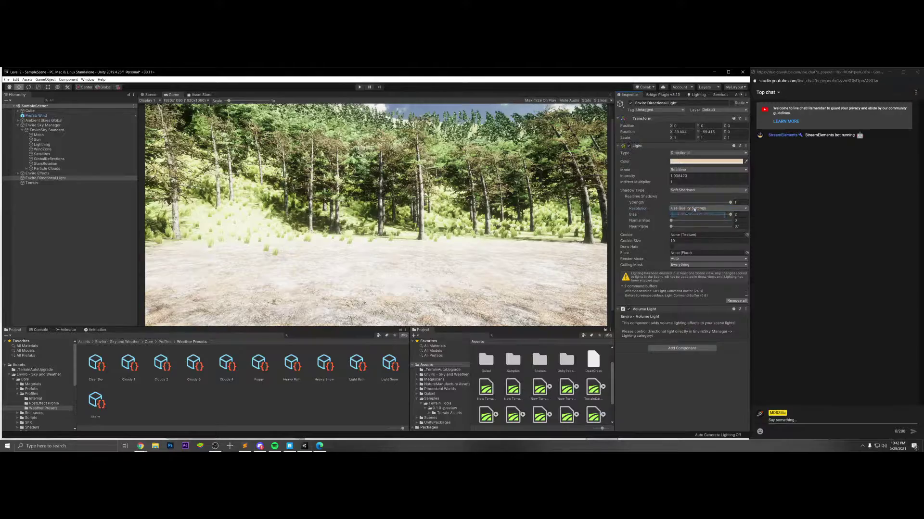
{"action": "left_click", "coordinate": [692, 209]}
{"action": "left_click", "coordinate": [694, 239]}
- Set the directional light's shadow Near Plane to 6.09 and test Draw Halo, leaving it off
{"action": "left_click_drag", "start_coordinate": [671, 227], "coordinate": [706, 226]}
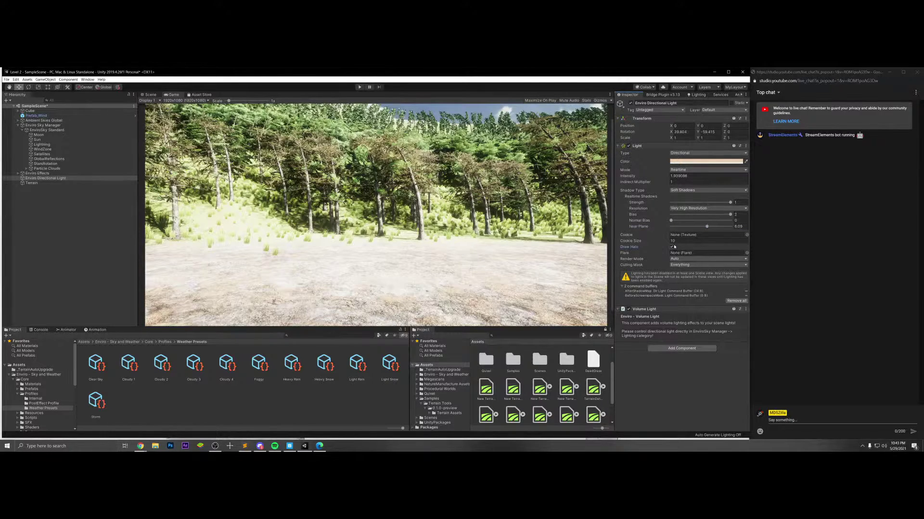
{"action": "left_click", "coordinate": [672, 247]}
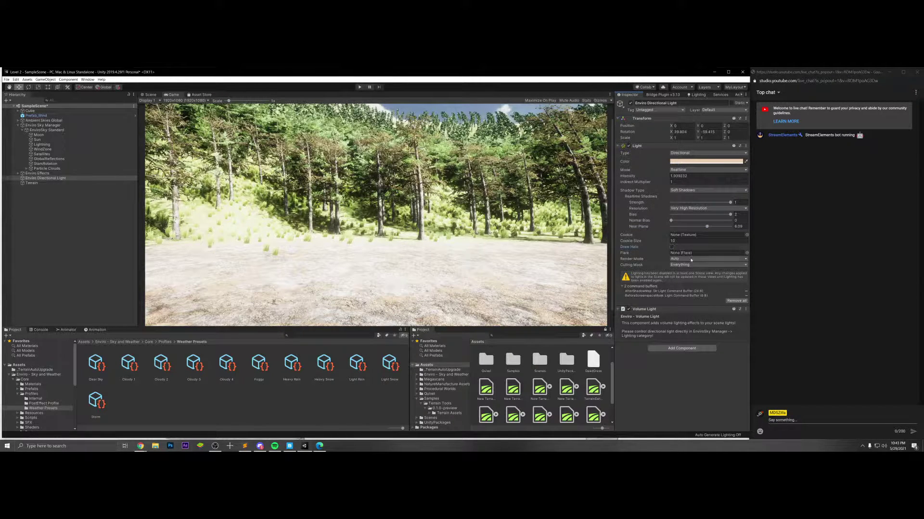
- Try the Important render mode on the directional light, restore Auto, and check the Culling Mask options
{"action": "left_click", "coordinate": [691, 259]}
{"action": "left_click", "coordinate": [691, 269]}
{"action": "left_click", "coordinate": [691, 259]}
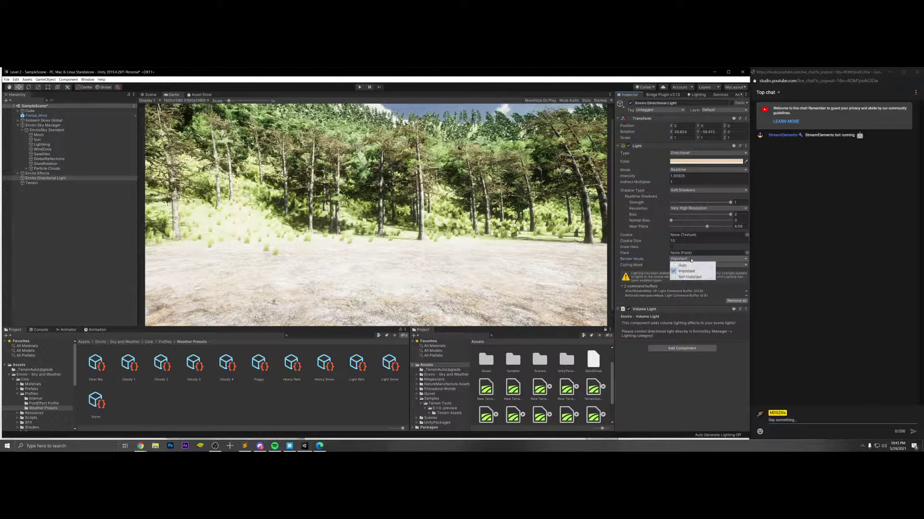
{"action": "left_click", "coordinate": [691, 263]}
{"action": "left_click", "coordinate": [690, 265]}
{"action": "left_click", "coordinate": [690, 268]}
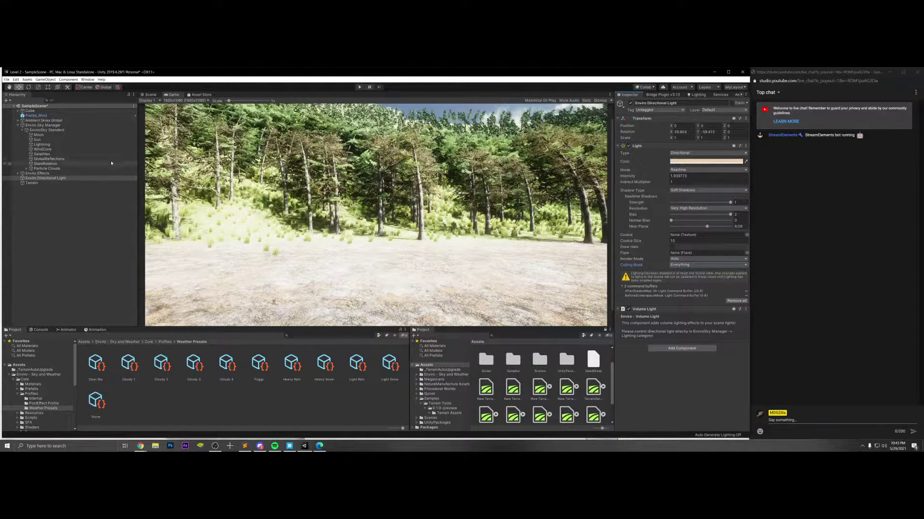
- Examine the Quality, Volume Lighting and Lighting categories of the EnviroSky Standard profile for settings affecting the overexposed light
{"action": "left_click", "coordinate": [47, 130]}
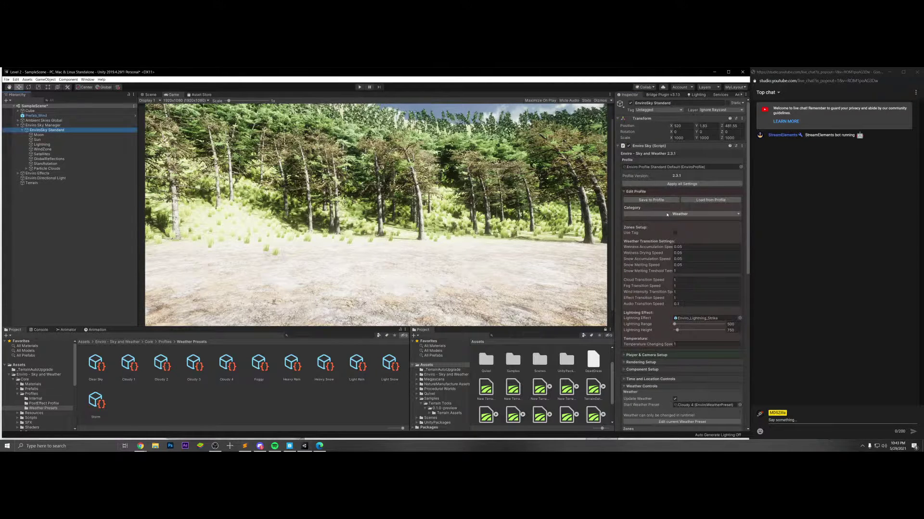
{"action": "left_click", "coordinate": [666, 214]}
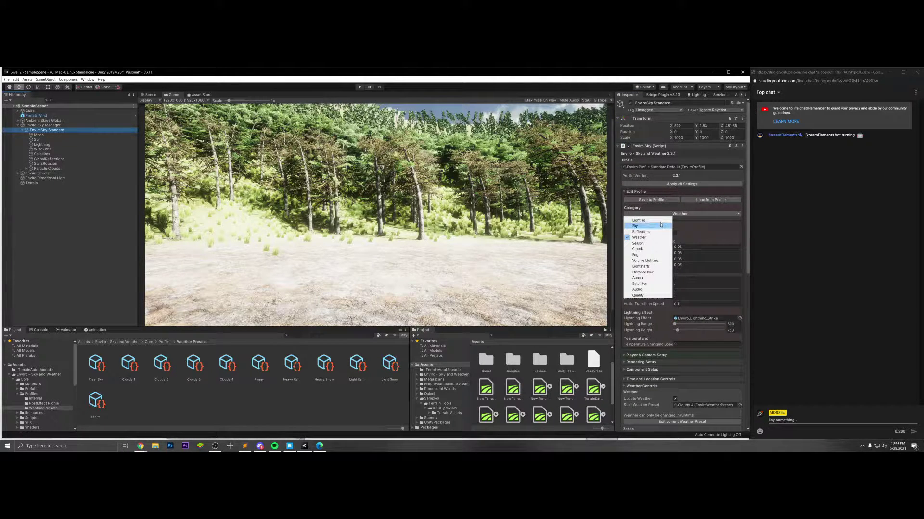
{"action": "left_click", "coordinate": [661, 295]}
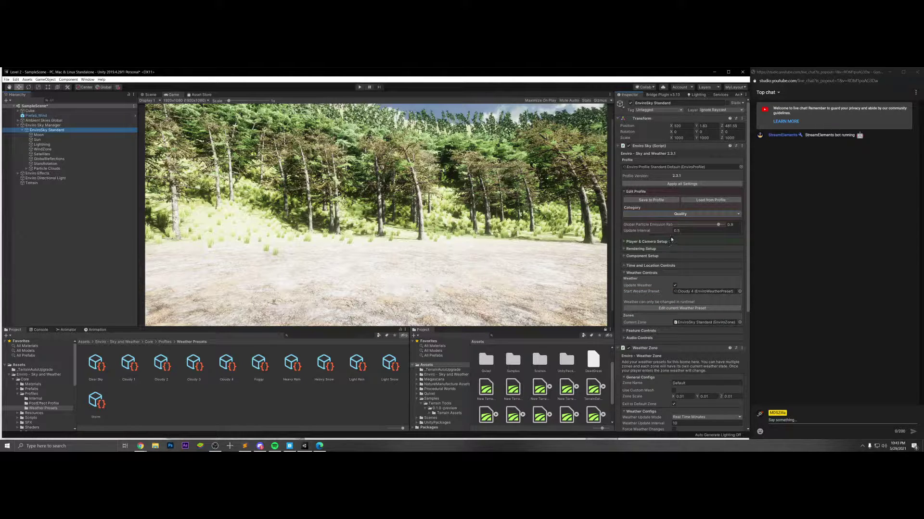
{"action": "left_click", "coordinate": [660, 215]}
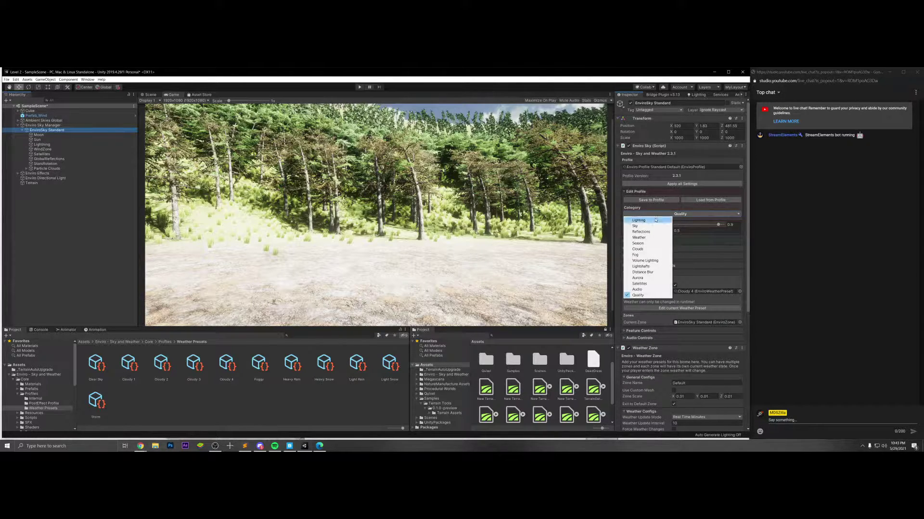
{"action": "left_click", "coordinate": [652, 260]}
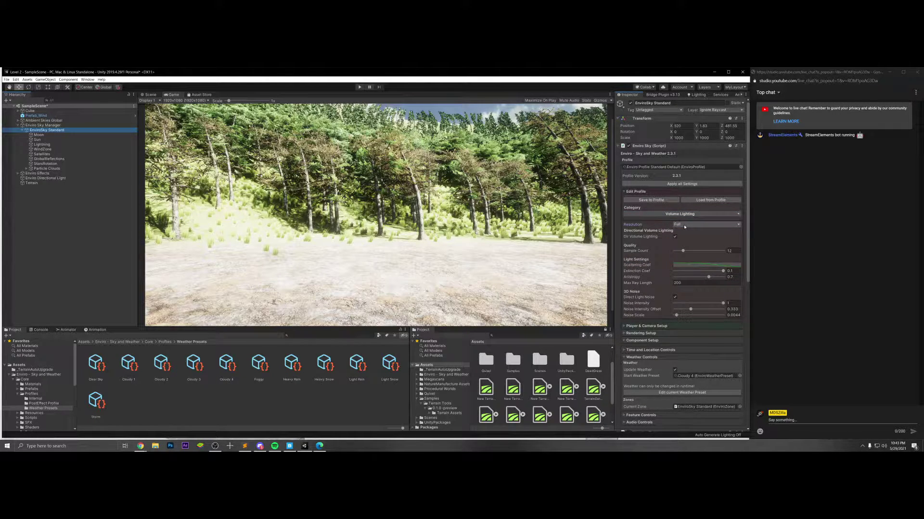
{"action": "left_click", "coordinate": [674, 214]}
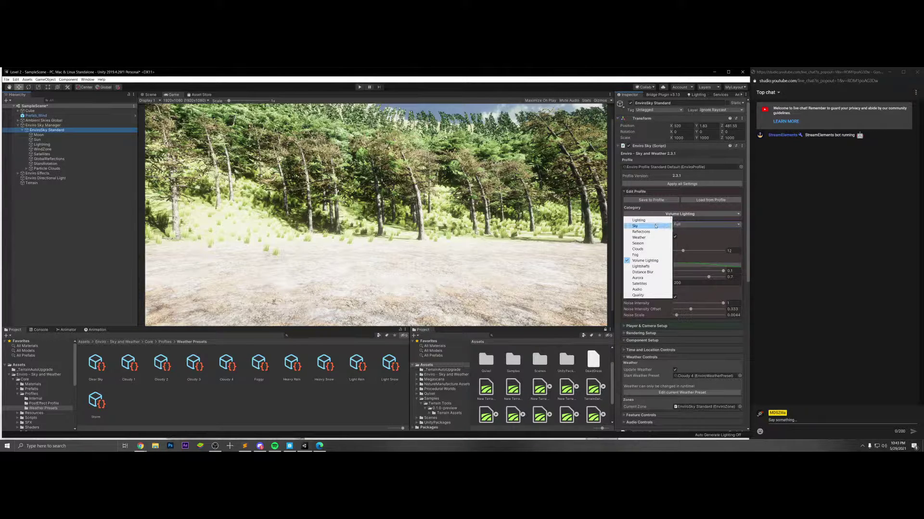
{"action": "left_click", "coordinate": [659, 220]}
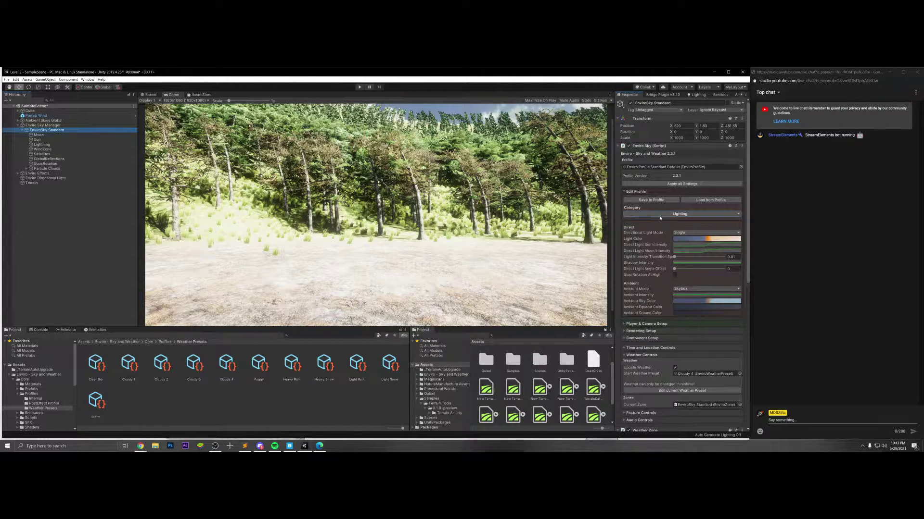
{"action": "left_click", "coordinate": [660, 216]}
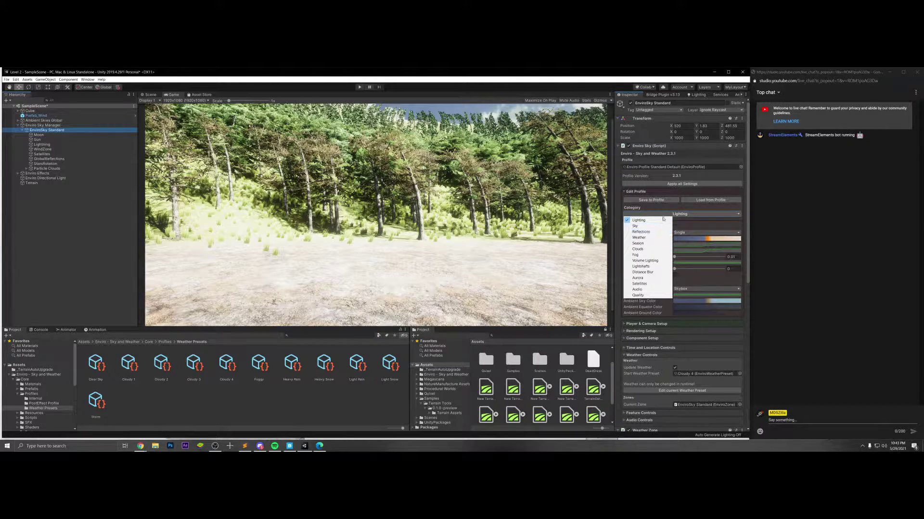
{"action": "left_click", "coordinate": [667, 216]}
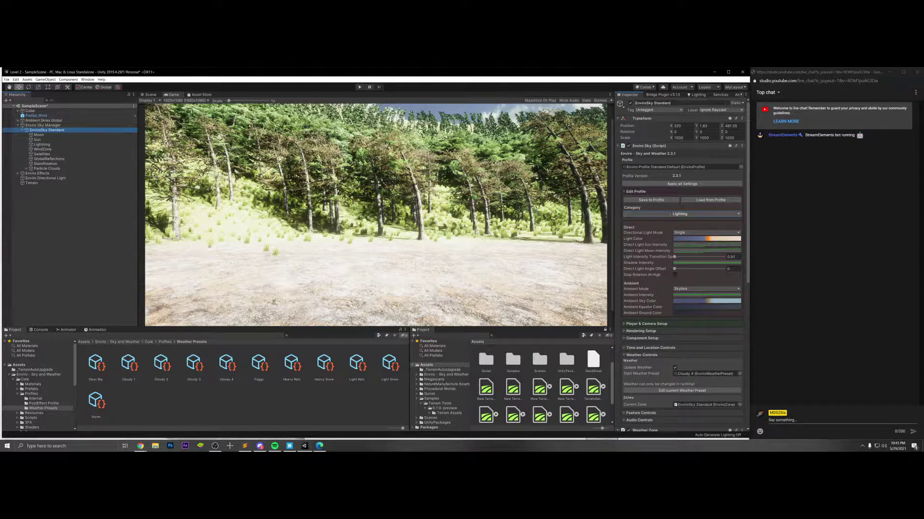
- Disable Post Processing in the Ambient Skies settings and start play mode to test the scene
{"action": "left_click_drag", "start_coordinate": [737, 95], "coordinate": [708, 104]}
{"action": "left_click", "coordinate": [719, 124]}
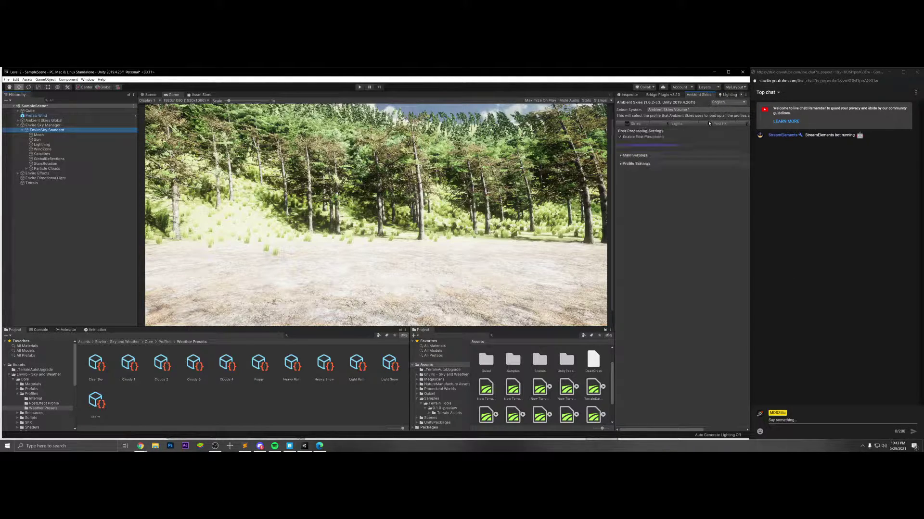
{"action": "left_click", "coordinate": [645, 137]}
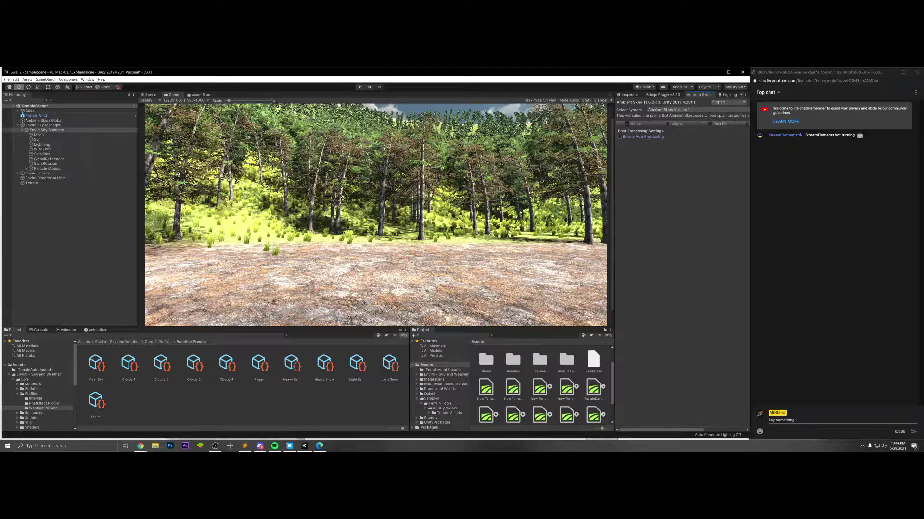
{"action": "left_click", "coordinate": [359, 87]}
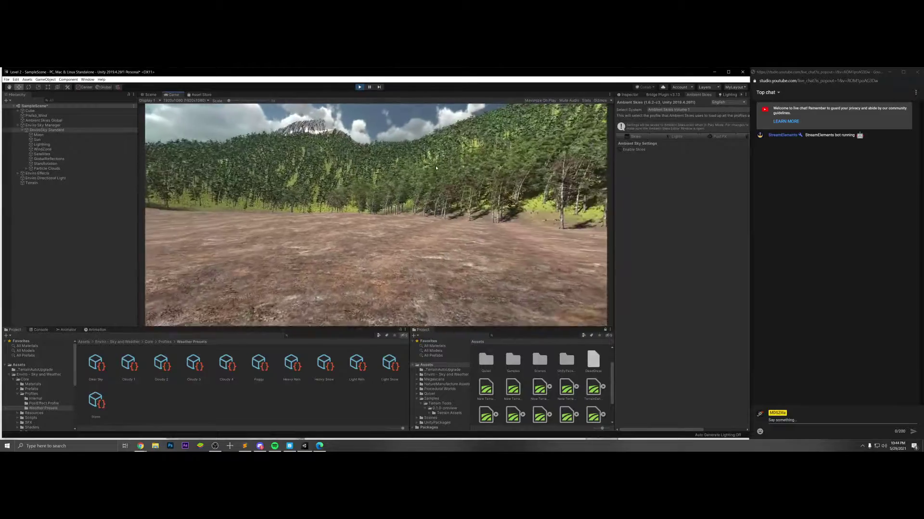
{"action": "left_click", "coordinate": [274, 446]}
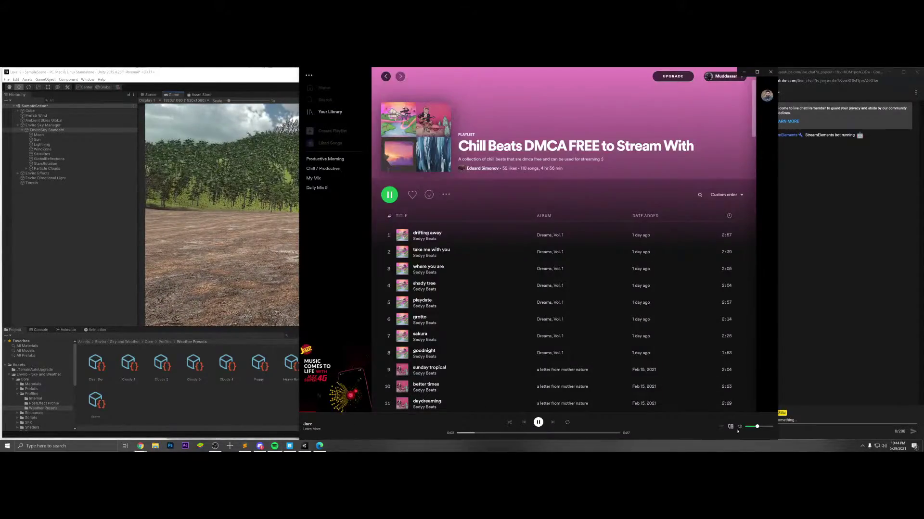
{"action": "left_click", "coordinate": [275, 445]}
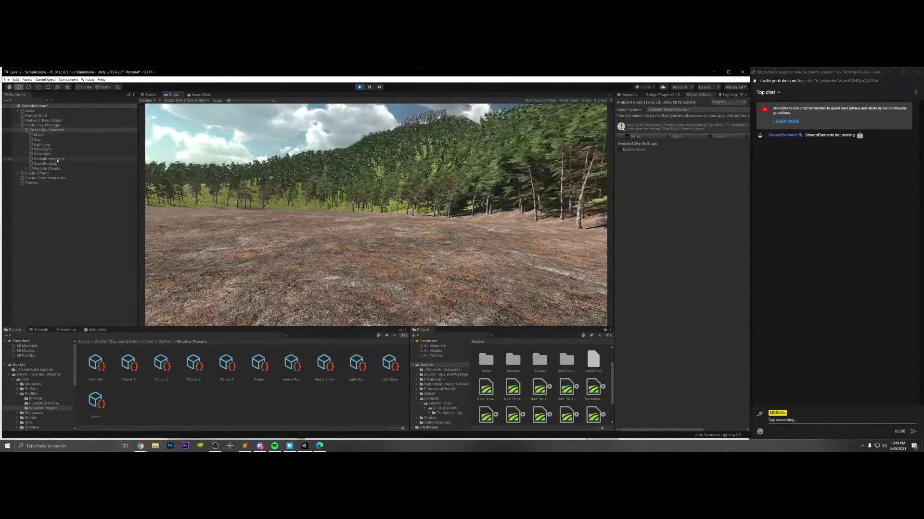
- Set the Cube's Third Person Movement speed to 60 while the game is running
{"action": "left_click", "coordinate": [30, 110]}
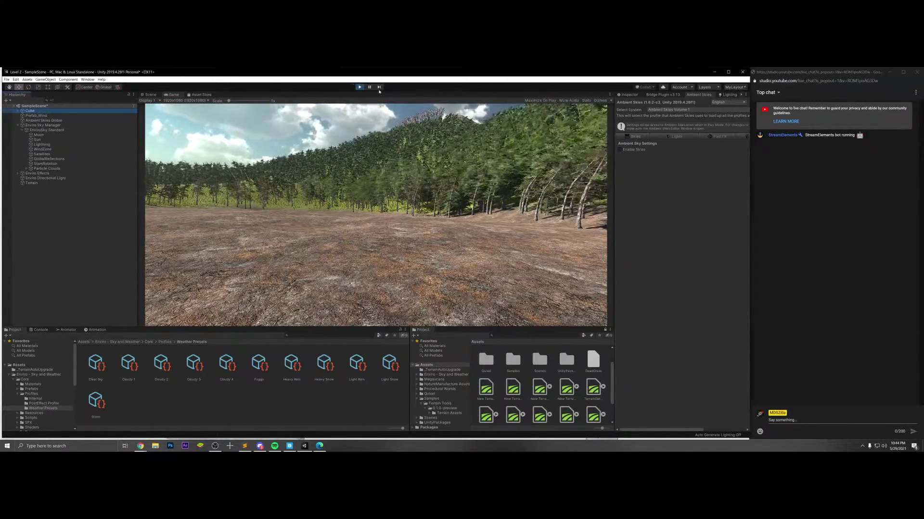
{"action": "left_click", "coordinate": [627, 94]}
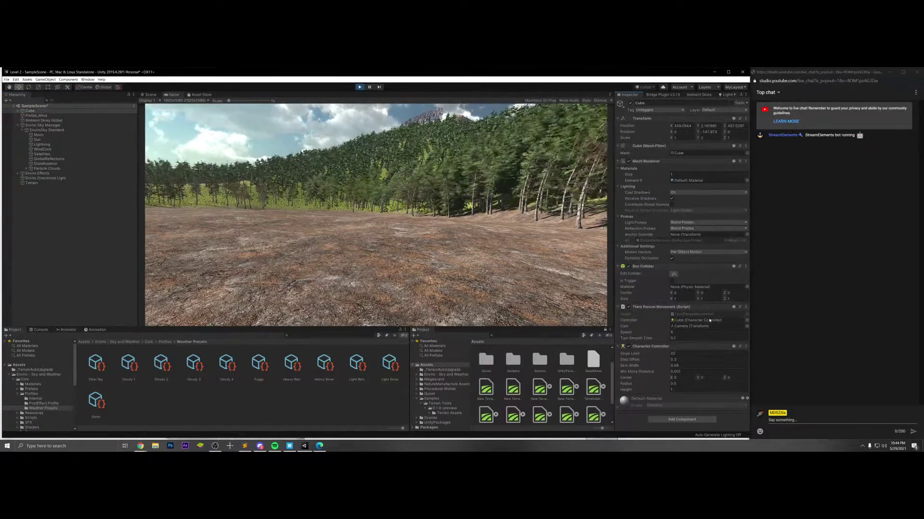
{"action": "left_click", "coordinate": [683, 332]}
{"action": "type", "text": "600"}
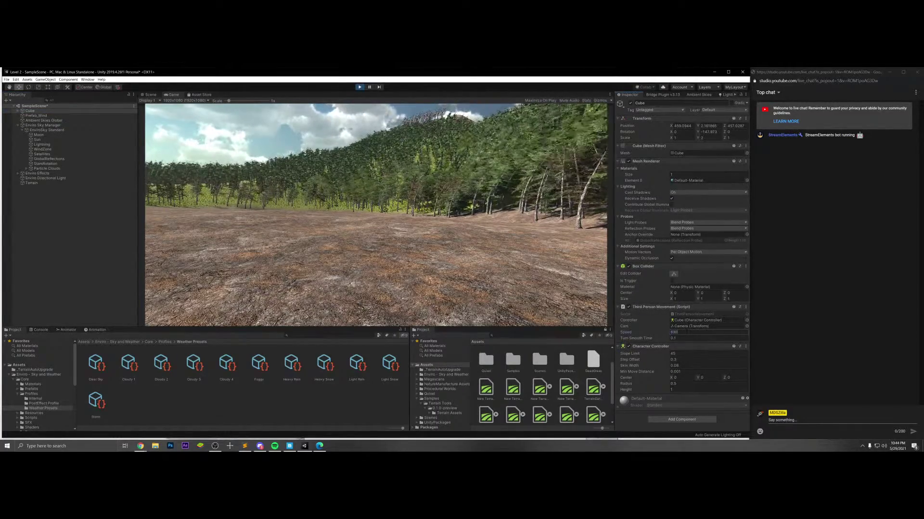
- Play-test the level by moving the character through the forest and up the hillside, examining the lighting from different directions
{"action": "left_click", "coordinate": [475, 212]}
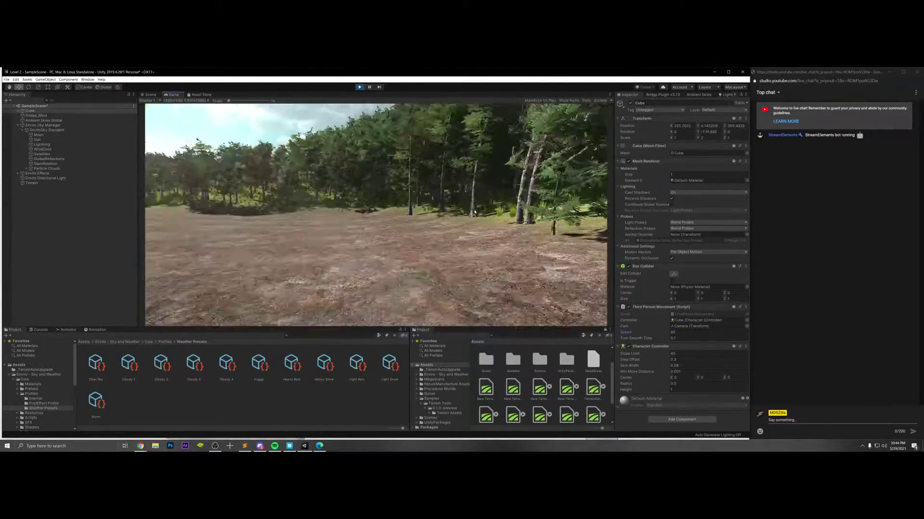
{"action": "key", "text": "w"}
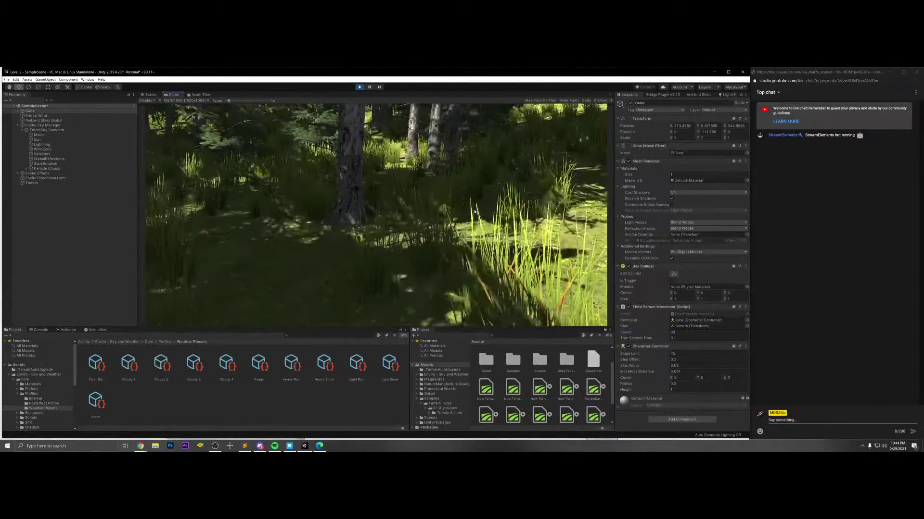
{"action": "key", "text": "w"}
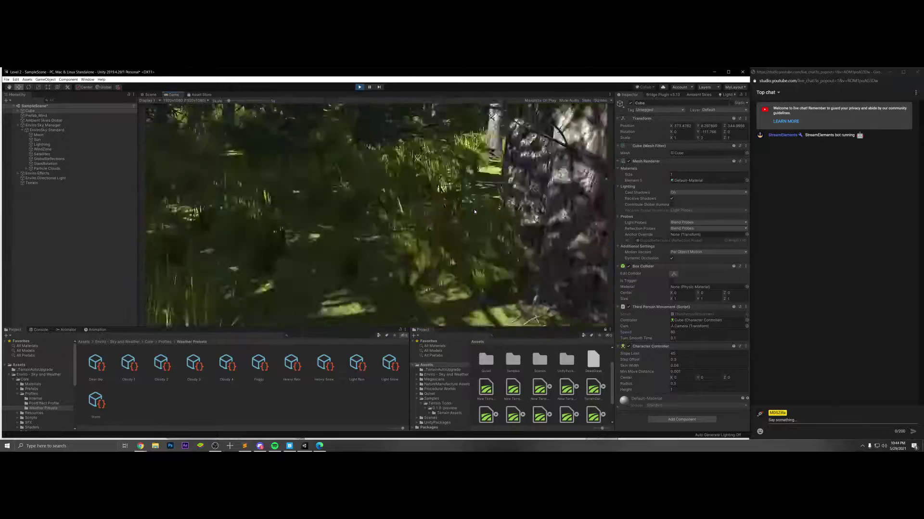
{"action": "key", "text": "w"}
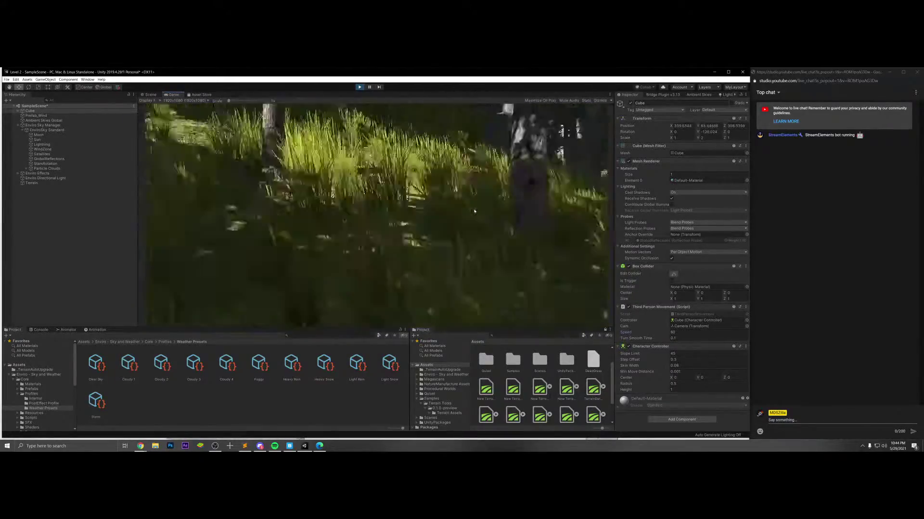
{"action": "key", "text": "w"}
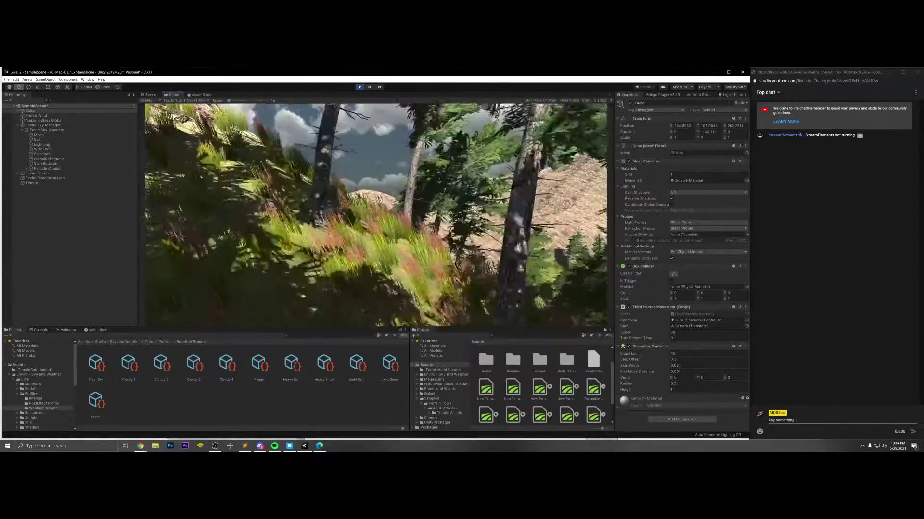
{"action": "key", "text": "w"}
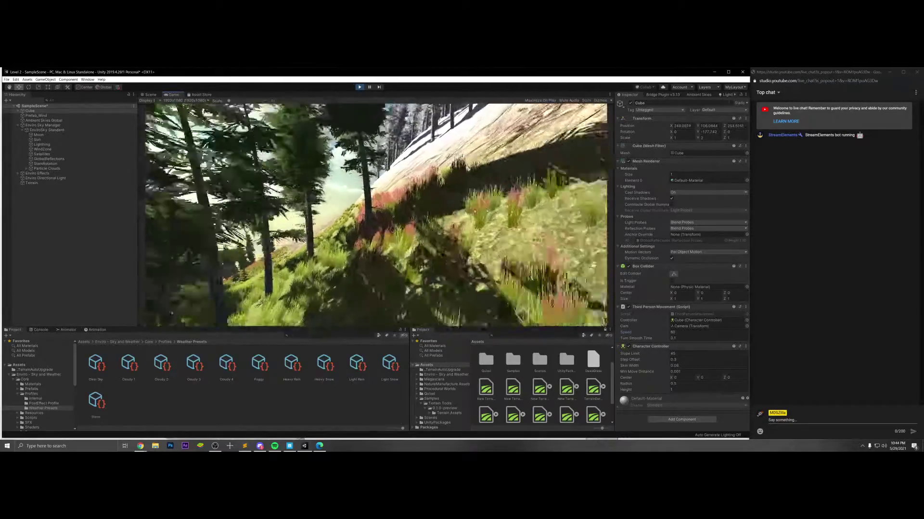
{"action": "key", "text": "w"}
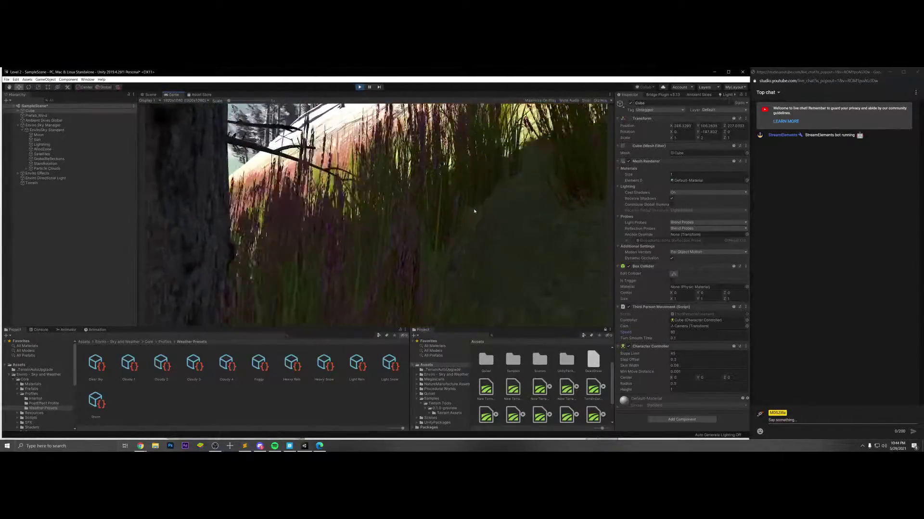
{"action": "key", "text": "w"}
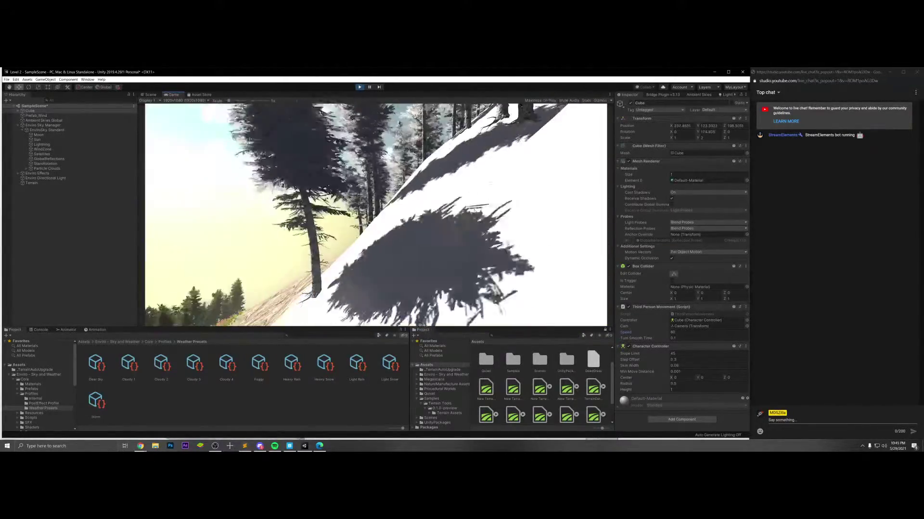
{"action": "key", "text": "w"}
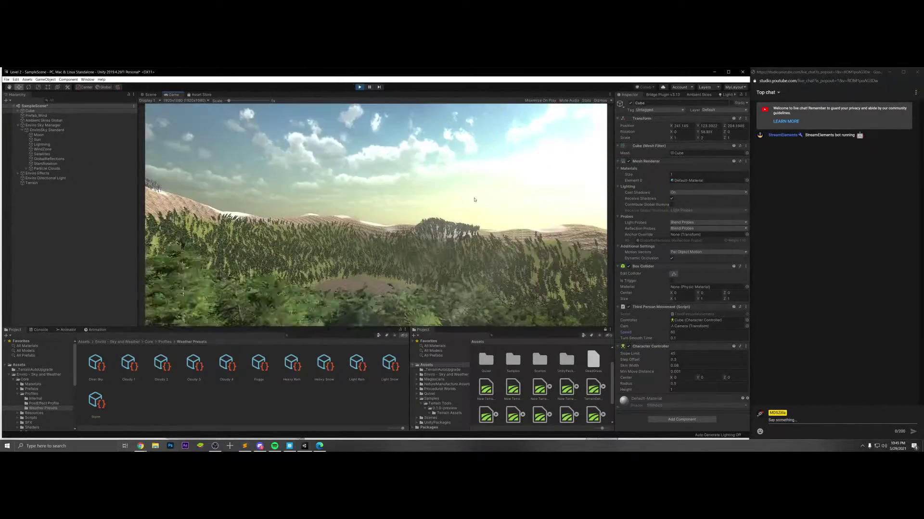
{"action": "key", "text": "w"}
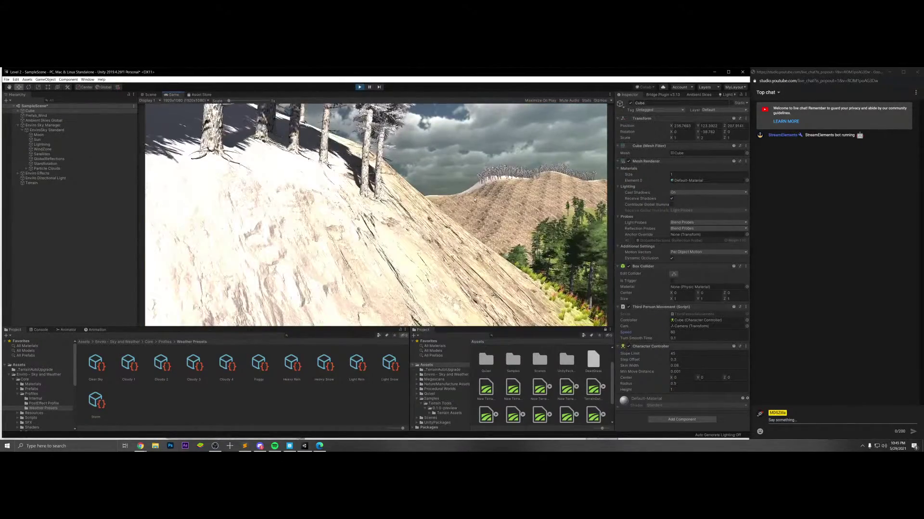
{"action": "key", "text": "w"}
{"action": "key", "text": "d"}
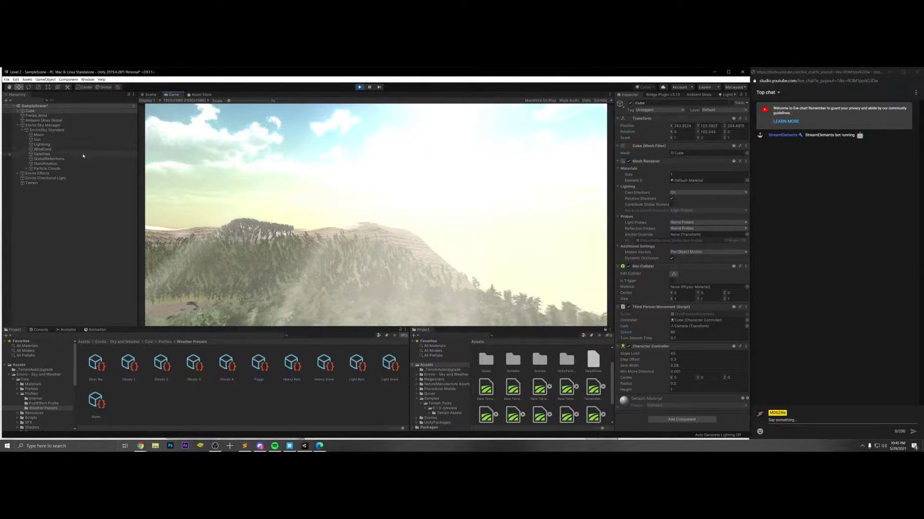
- Try the Cloudy 2, Clear Sky, Foggy and Light Rain presets as EnviroSky Standard's current weather in the running scene
{"action": "left_click", "coordinate": [58, 130]}
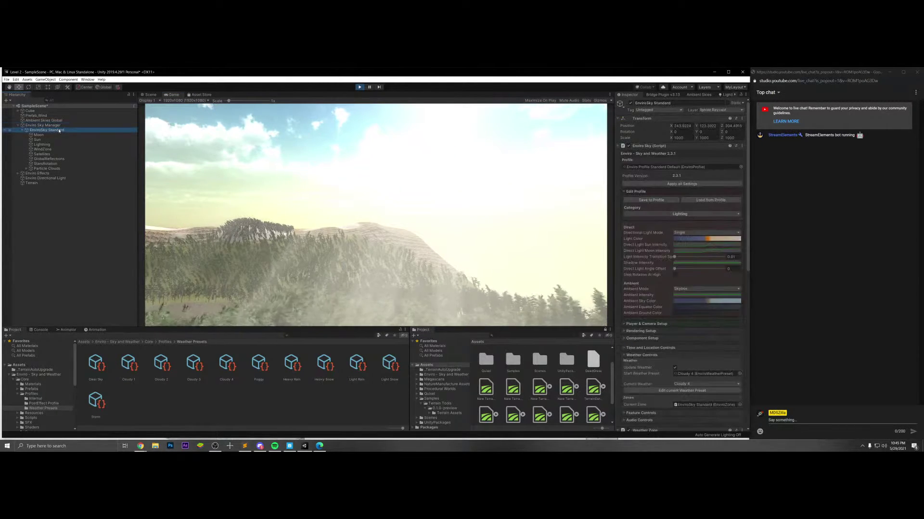
{"action": "scroll", "coordinate": [683, 330], "scroll_direction": "down", "scroll_amount": 3}
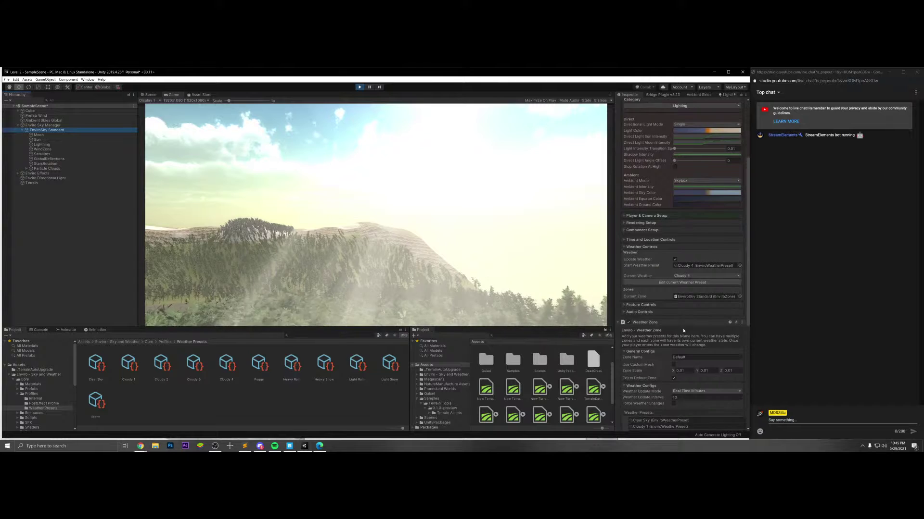
{"action": "left_click", "coordinate": [698, 276]}
{"action": "left_click", "coordinate": [688, 293]}
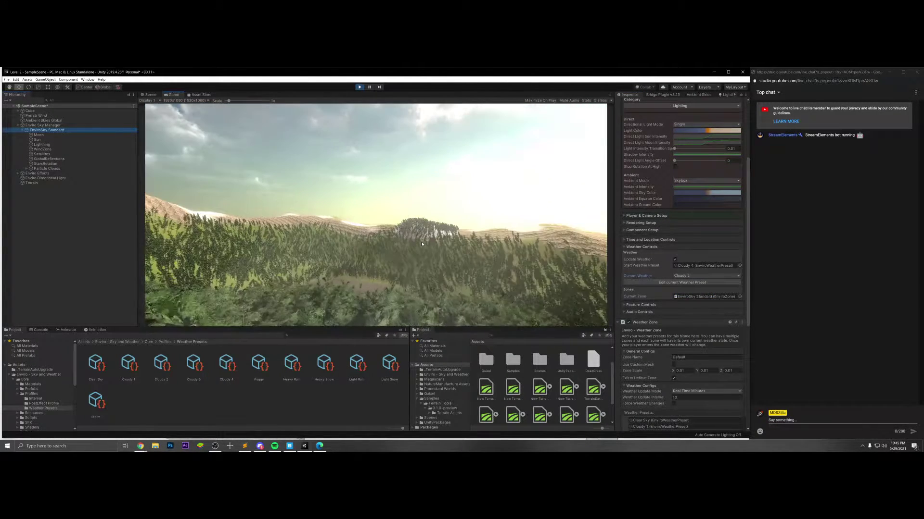
{"action": "left_click", "coordinate": [679, 277]}
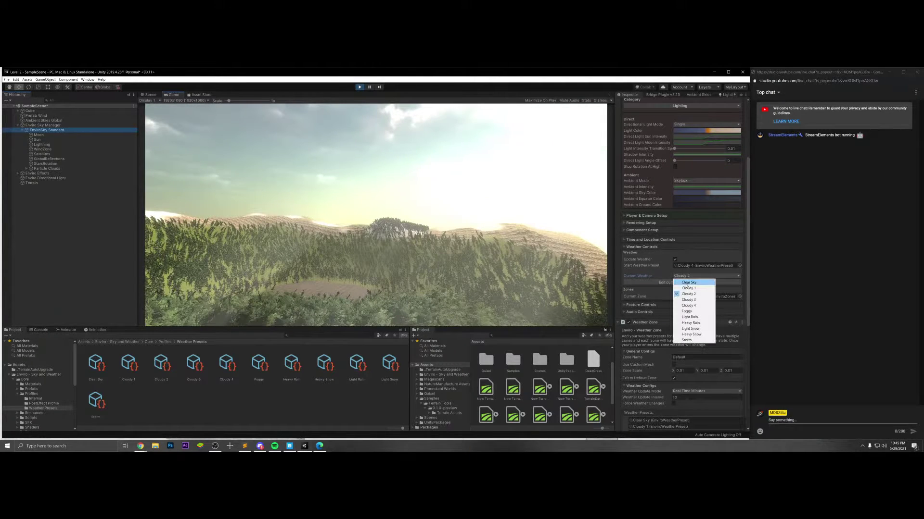
{"action": "left_click", "coordinate": [688, 282]}
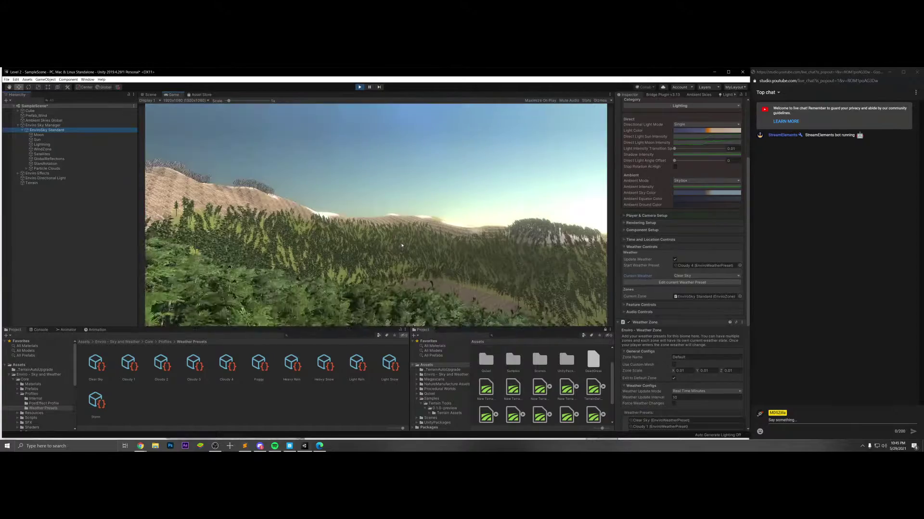
{"action": "left_click", "coordinate": [690, 275]}
{"action": "left_click", "coordinate": [688, 313]}
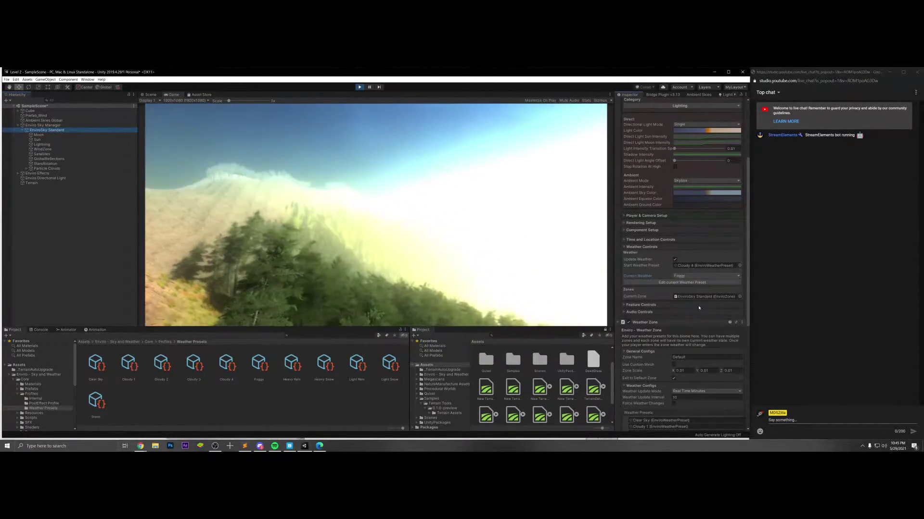
{"action": "left_click", "coordinate": [690, 276]}
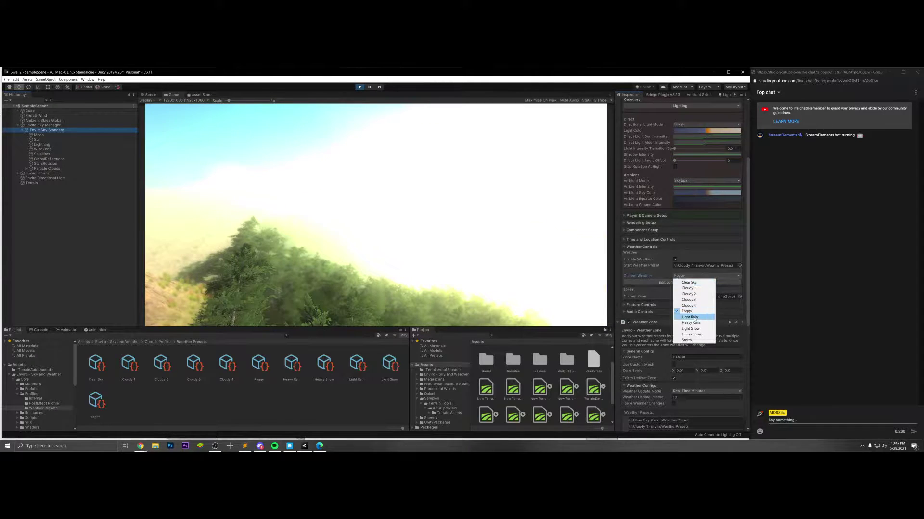
{"action": "left_click", "coordinate": [693, 318]}
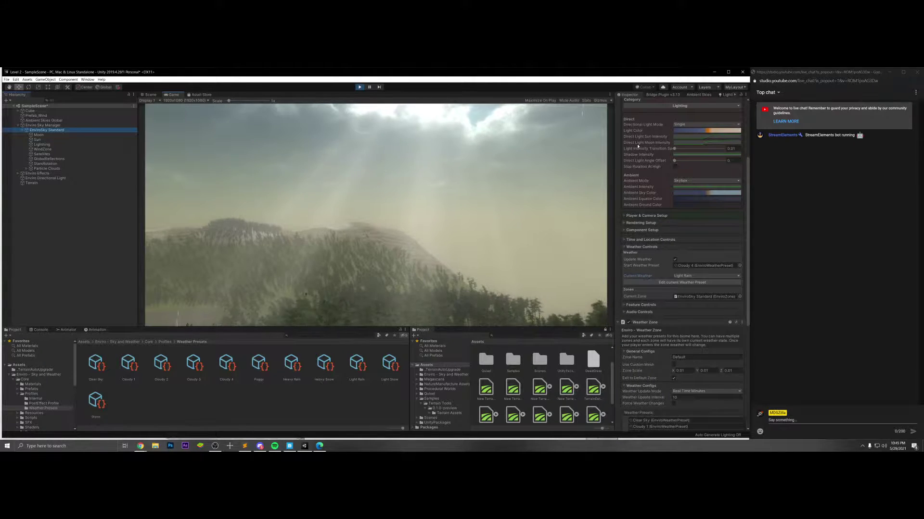
- Check the Ambient Skies settings for skies, lights and post-processing while the game is running
{"action": "left_click", "coordinate": [699, 95]}
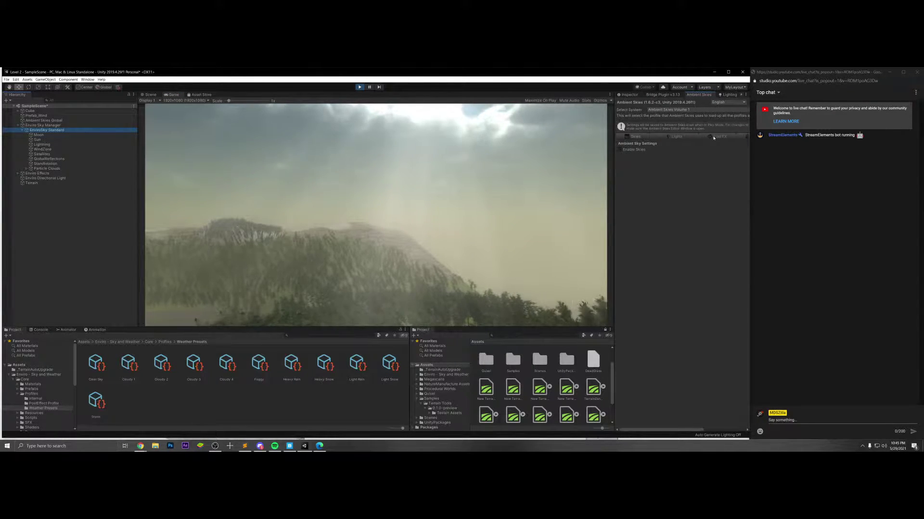
{"action": "left_click", "coordinate": [620, 149]}
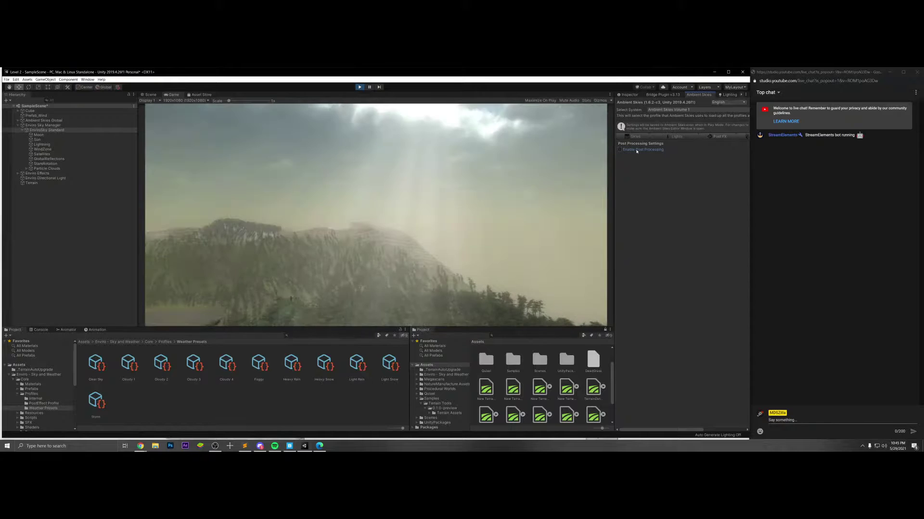
{"action": "left_click", "coordinate": [637, 150]}
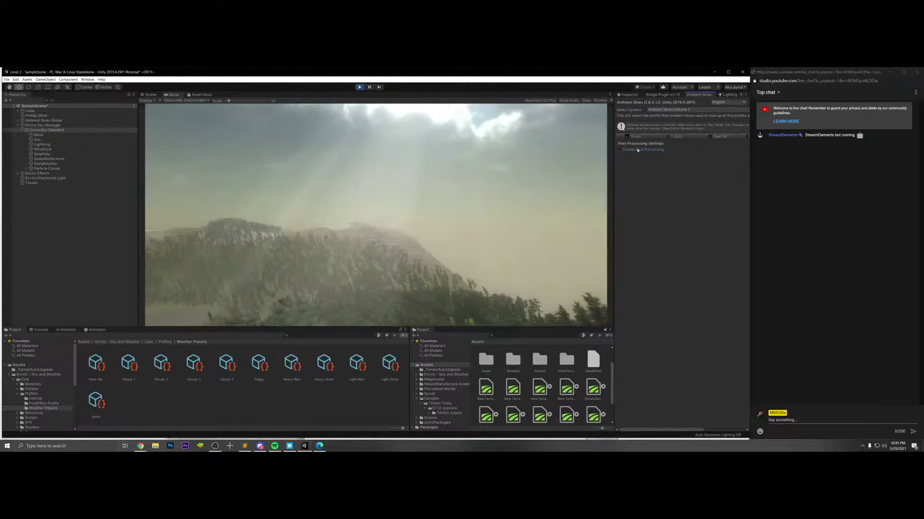
{"action": "left_click", "coordinate": [674, 137]}
{"action": "left_click", "coordinate": [635, 137]}
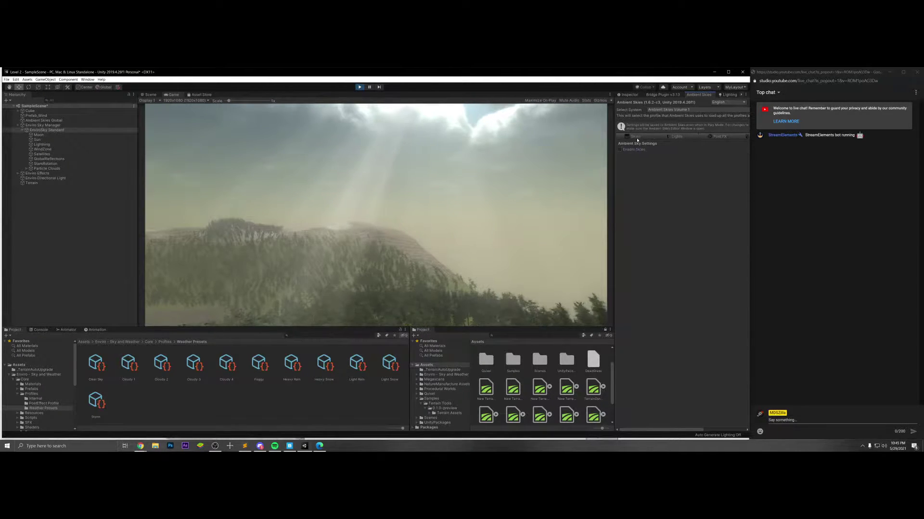
- Set EnviroSky Standard's current weather to Storm, look around the running scene, and stop play mode
{"action": "left_click", "coordinate": [631, 95]}
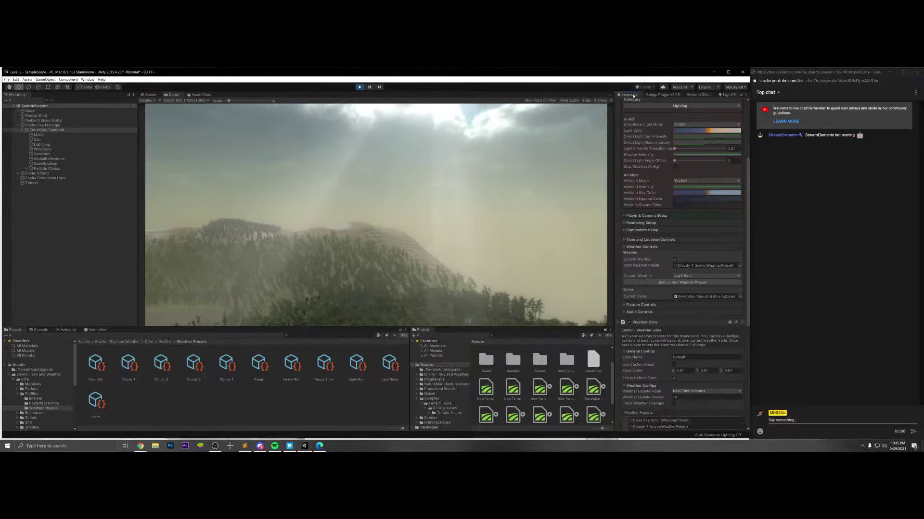
{"action": "left_click", "coordinate": [734, 275]}
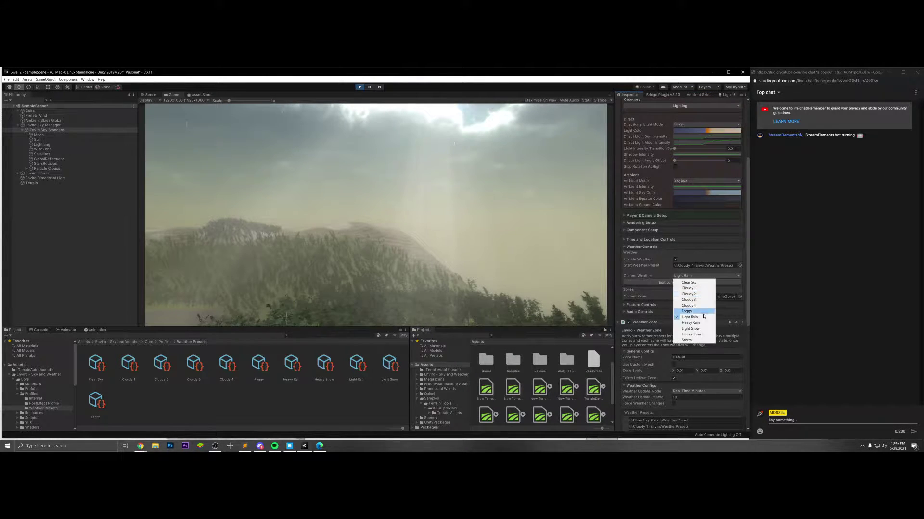
{"action": "left_click", "coordinate": [692, 341]}
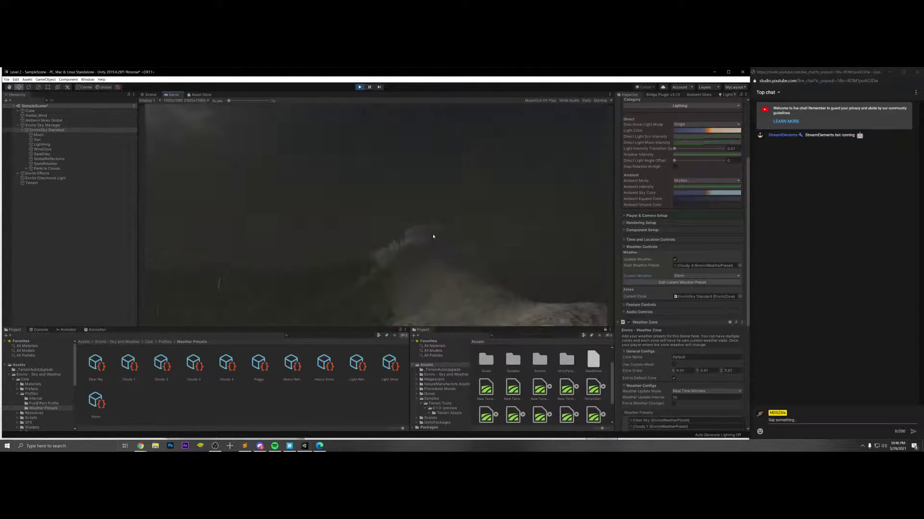
{"action": "key", "text": "ctrl+p"}
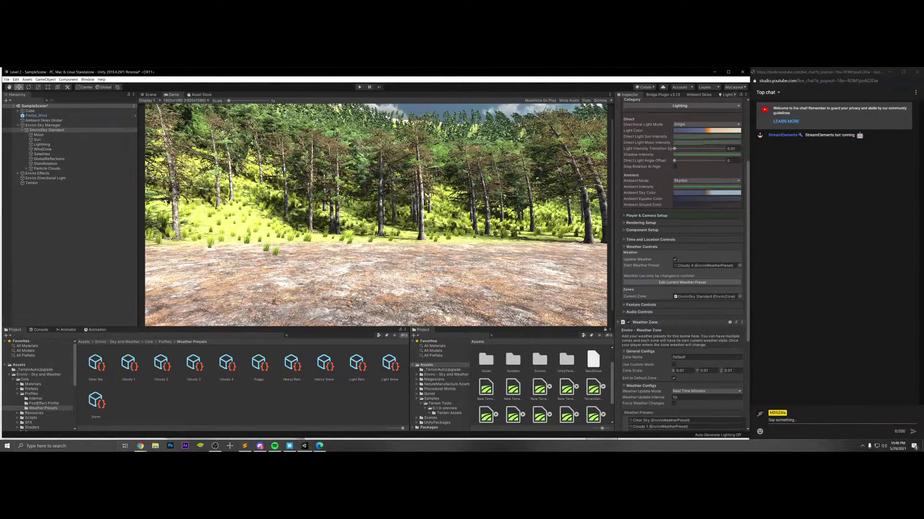
- Compare the Storm, Storm LQ, Storm VR and Light Snow LQ start weather presets on EnviroSky Standard and choose Storm
{"action": "left_click", "coordinate": [740, 266]}
{"action": "left_click", "coordinate": [523, 314]}
{"action": "left_click", "coordinate": [521, 318]}
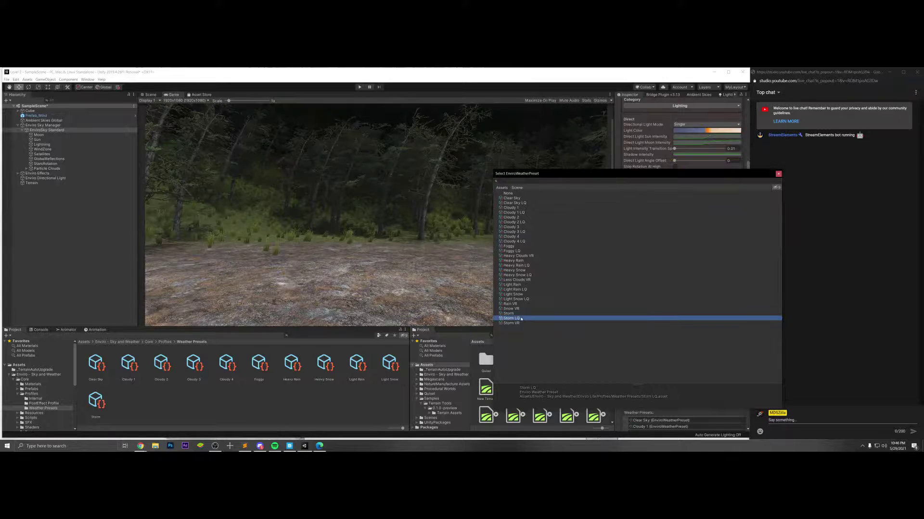
{"action": "left_click", "coordinate": [519, 314]}
{"action": "left_click", "coordinate": [519, 319]}
{"action": "left_click", "coordinate": [518, 323]}
{"action": "left_click", "coordinate": [533, 314]}
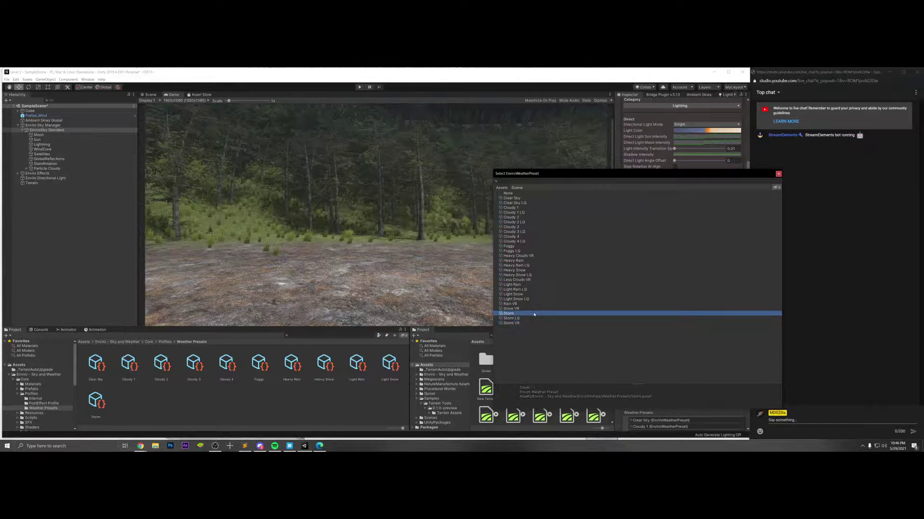
{"action": "left_click", "coordinate": [526, 300]}
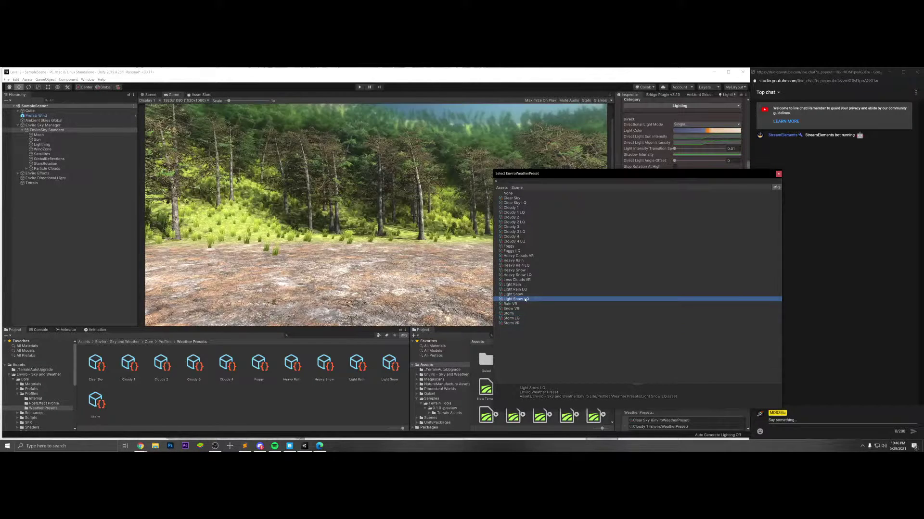
{"action": "left_click", "coordinate": [515, 313]}
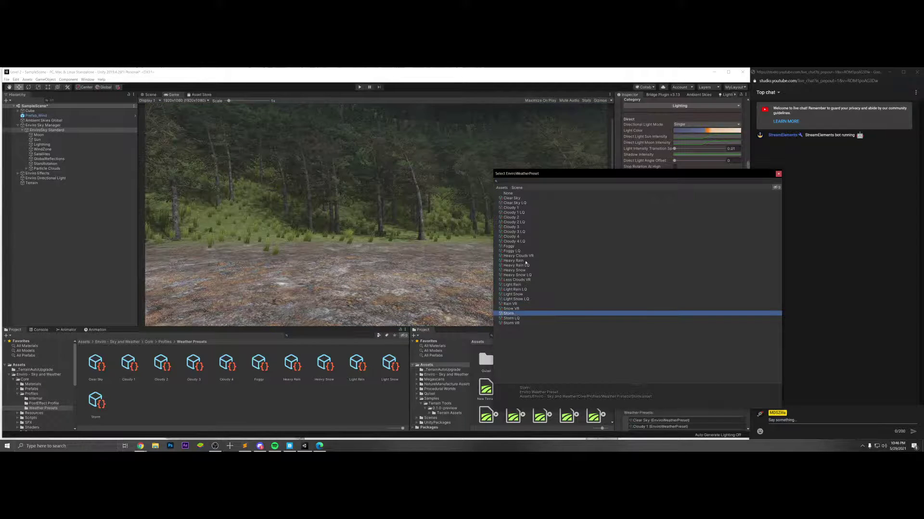
{"action": "left_click", "coordinate": [778, 175]}
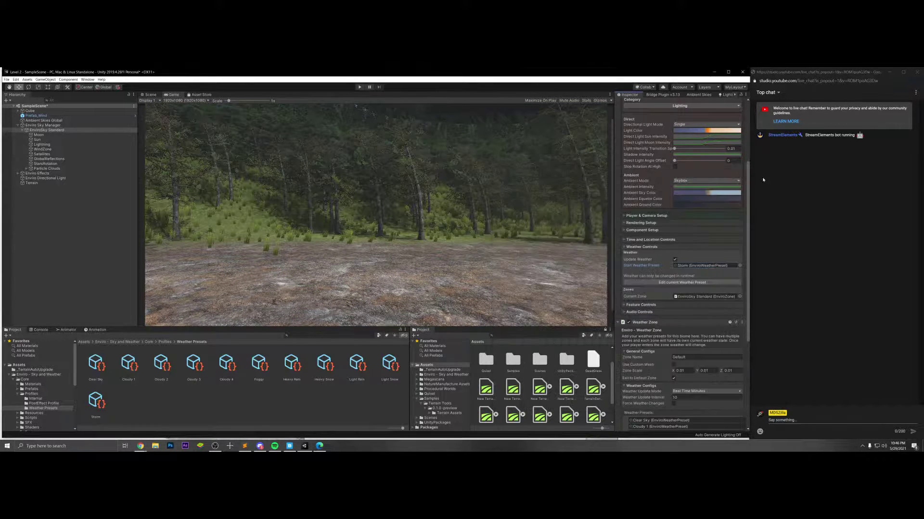
{"action": "left_click", "coordinate": [260, 446]}
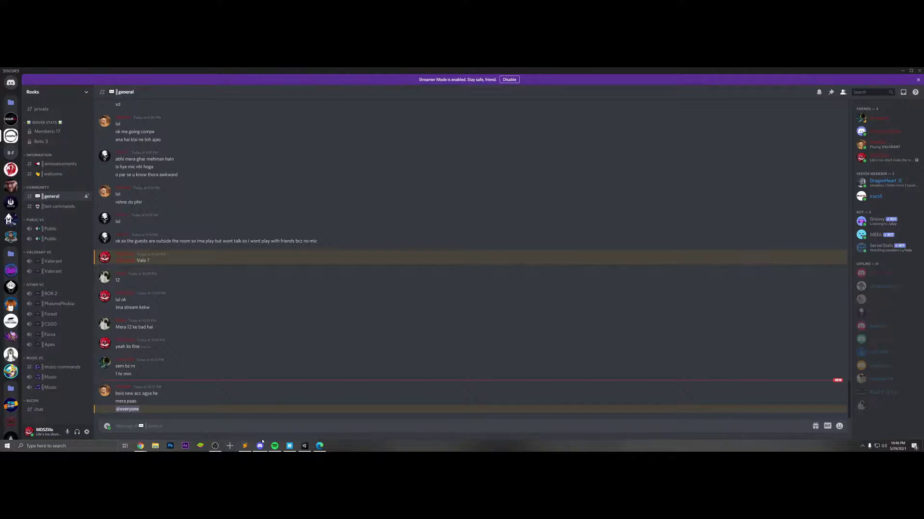
{"action": "left_click", "coordinate": [262, 446]}
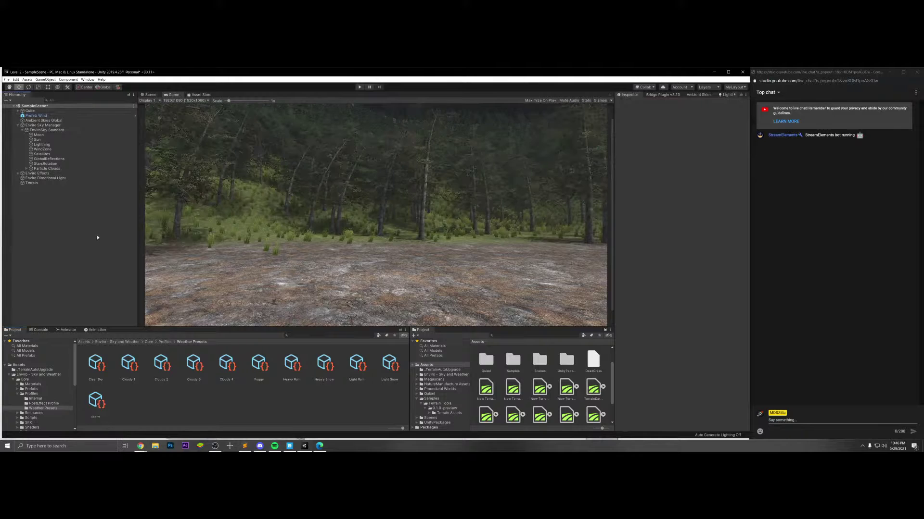
- Return the project browser to the root Assets folder
{"action": "left_click", "coordinate": [89, 342]}
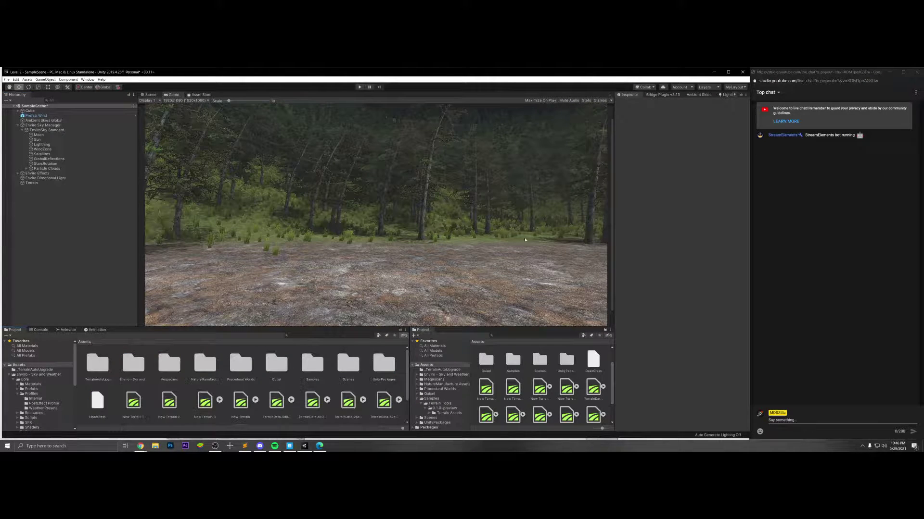
- Play-test the forest scene with the Storm weather and stop play mode
{"action": "left_click", "coordinate": [652, 257]}
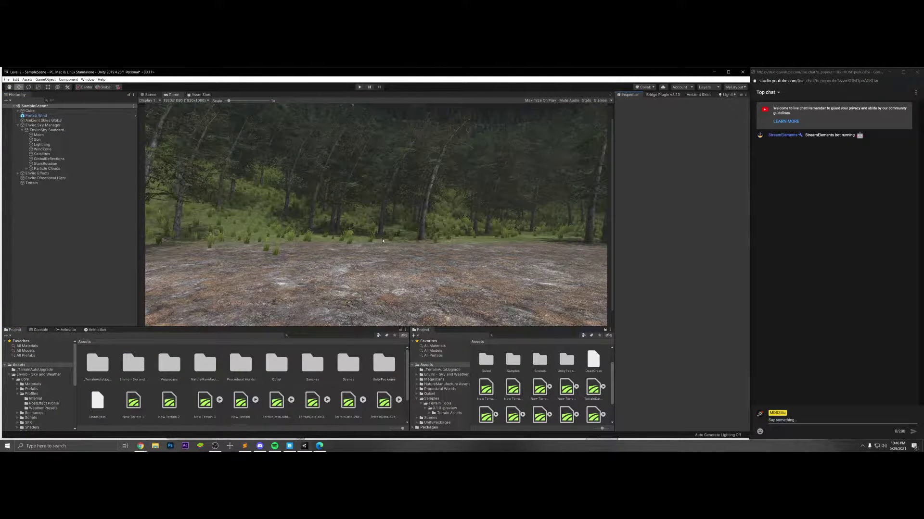
{"action": "left_click", "coordinate": [359, 87]}
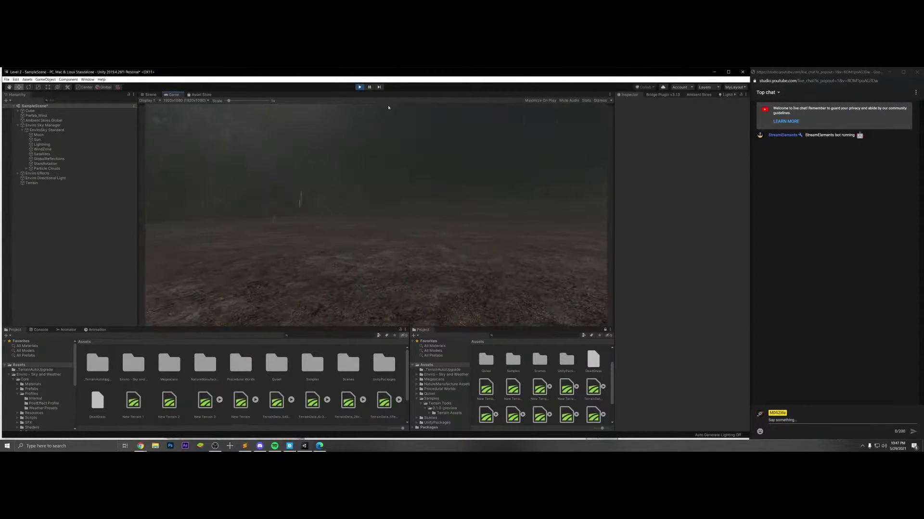
{"action": "key", "text": "ctrl+p"}
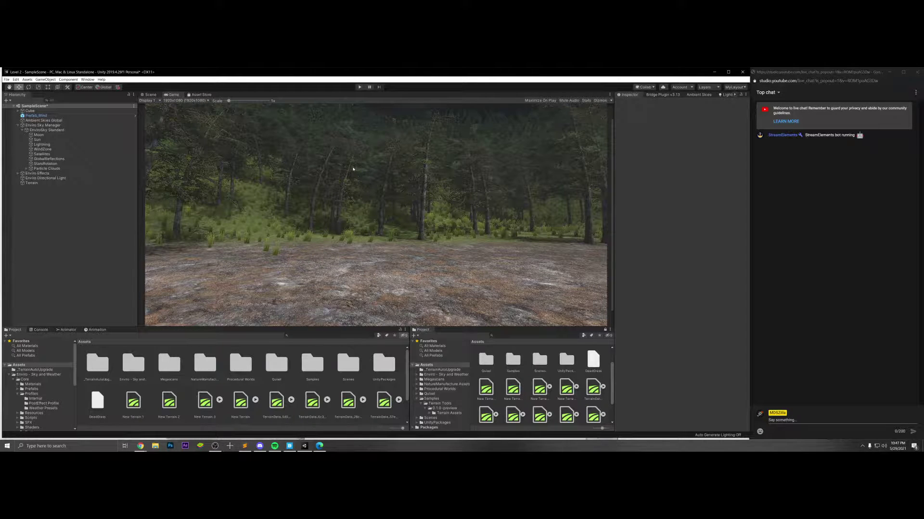
- Try enabling skies in Ambient Skies, widen the panel to inspect the system types, and disable skies again
{"action": "left_click", "coordinate": [703, 95]}
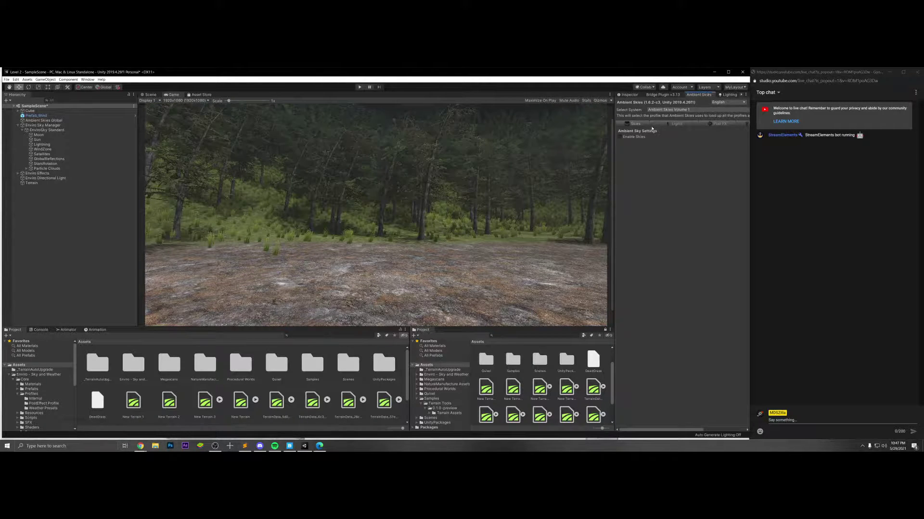
{"action": "left_click", "coordinate": [637, 137]}
{"action": "left_click", "coordinate": [640, 156]}
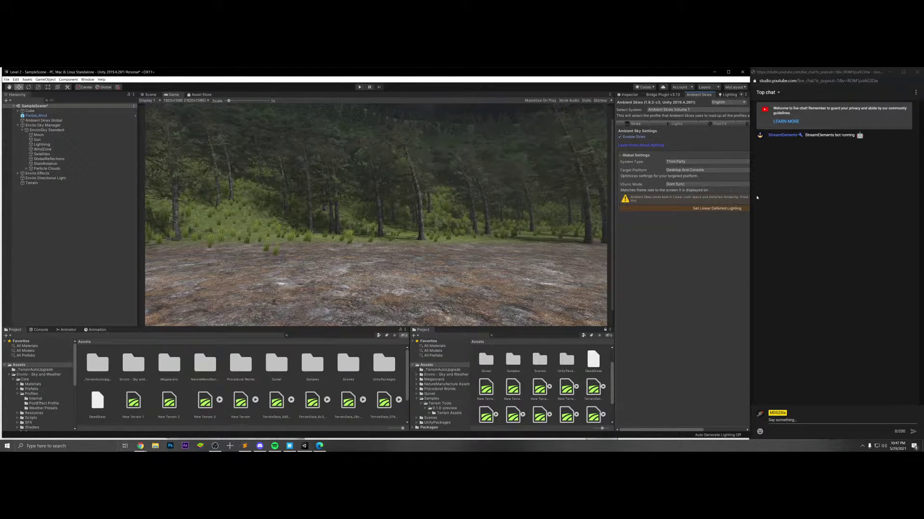
{"action": "left_click_drag", "start_coordinate": [616, 211], "coordinate": [500, 212]}
{"action": "left_click", "coordinate": [575, 162]}
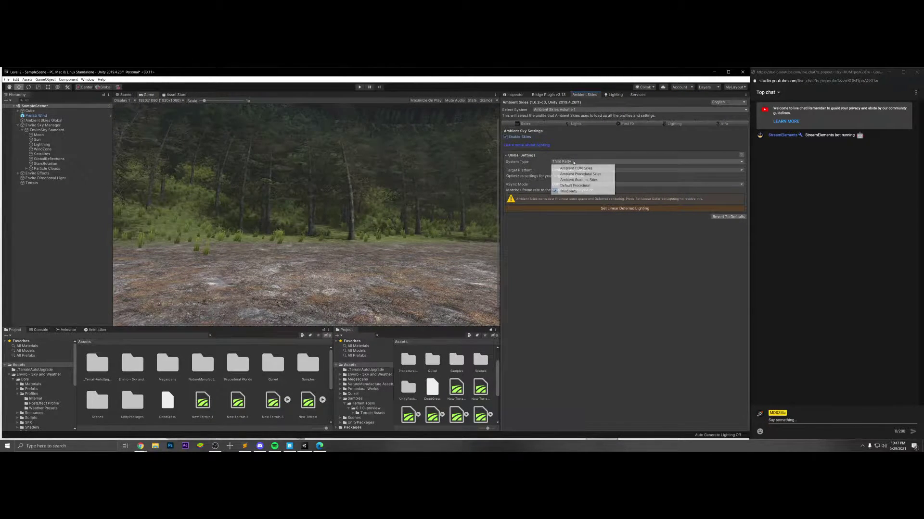
{"action": "left_click", "coordinate": [575, 163]}
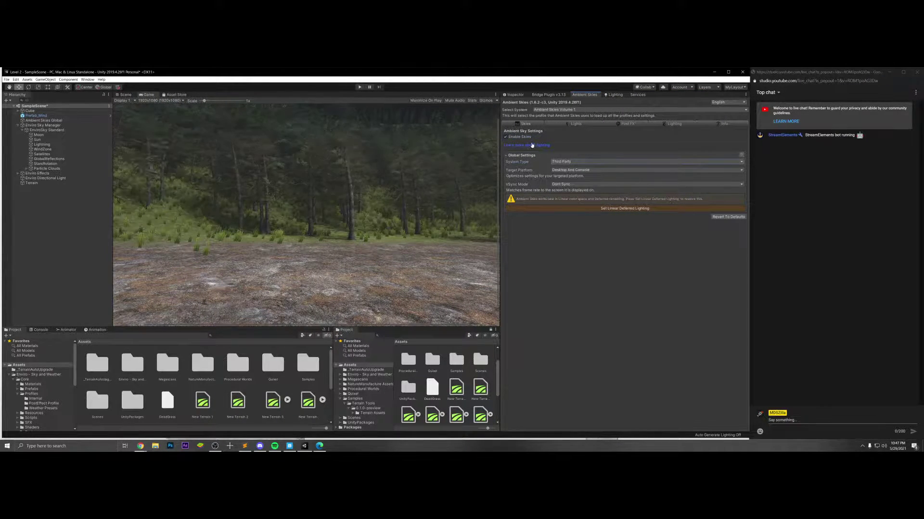
{"action": "left_click", "coordinate": [529, 137]}
{"action": "double_click", "coordinate": [530, 137]}
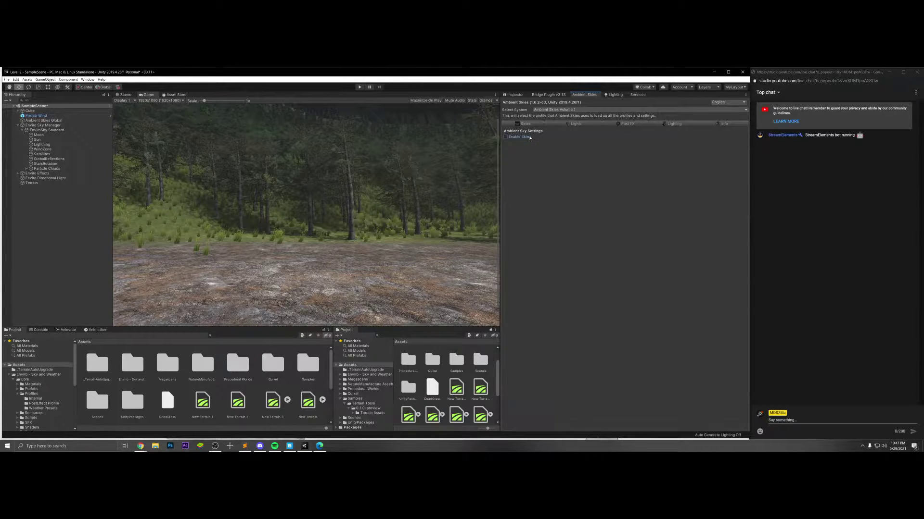
- Review the Ambient Skies extra lighting settings, and try the lightmaps option on and off
{"action": "left_click", "coordinate": [586, 125]}
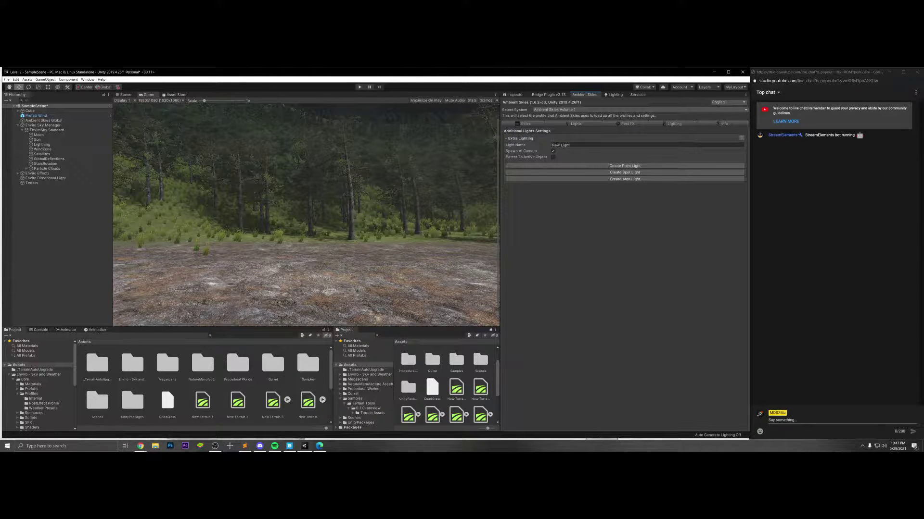
{"action": "left_click", "coordinate": [674, 124]}
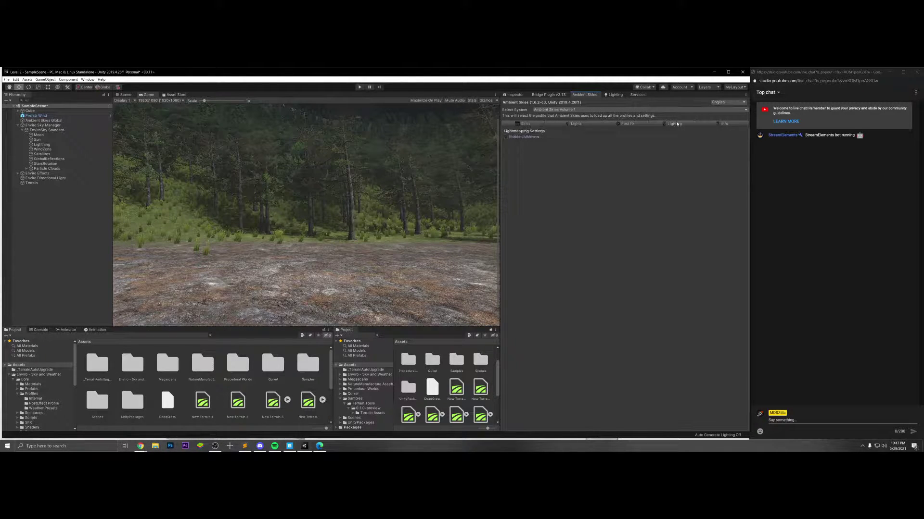
{"action": "left_click", "coordinate": [535, 138]}
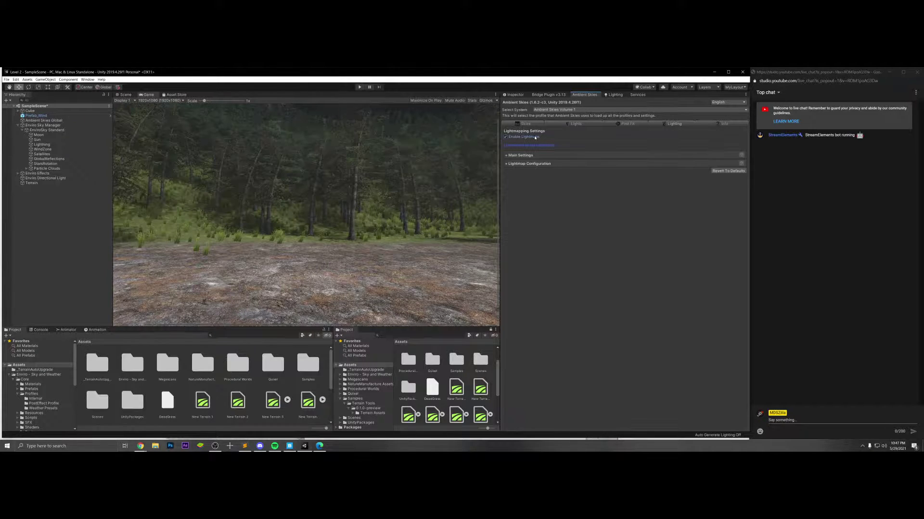
{"action": "left_click", "coordinate": [535, 137]}
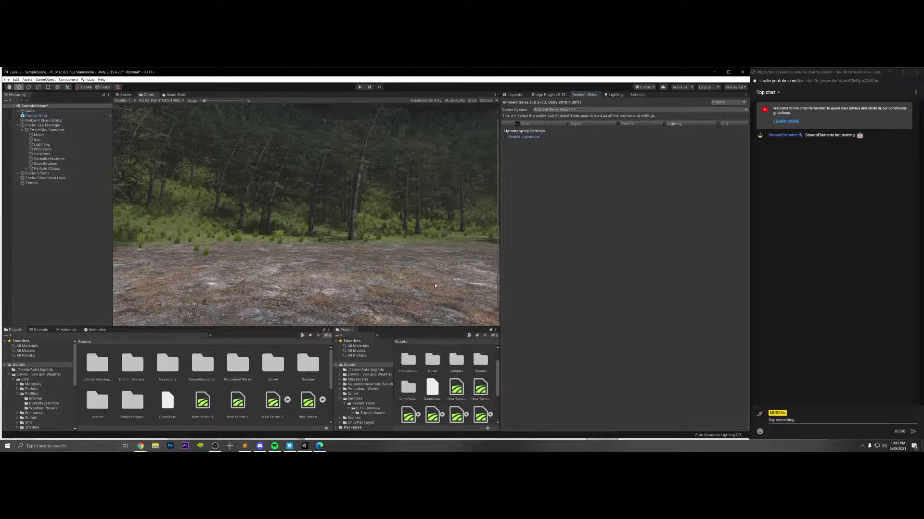
{"action": "left_click", "coordinate": [140, 446]}
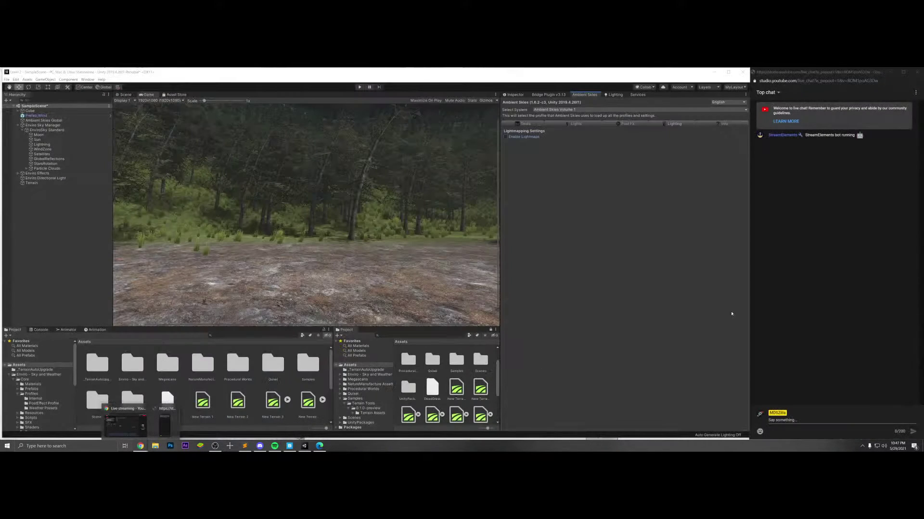
{"action": "left_click", "coordinate": [712, 306]}
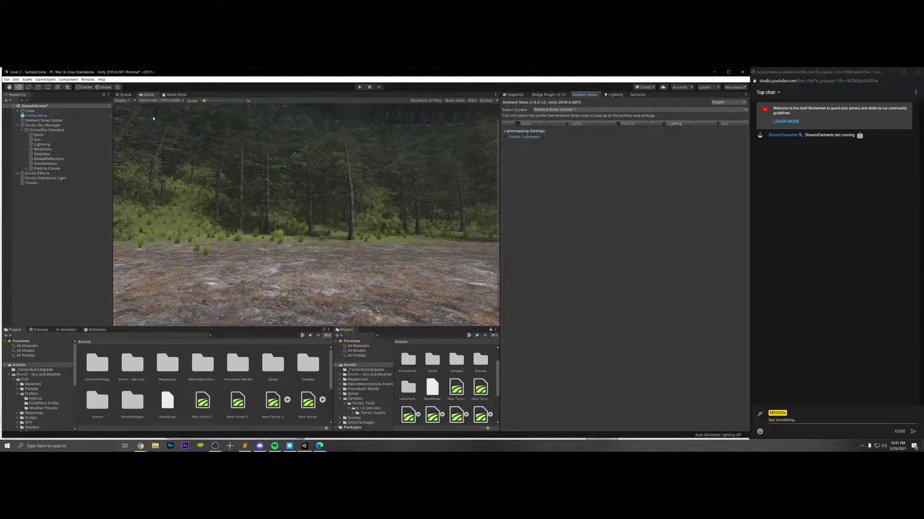
- Switch to the Scene view over the forest clearing and toggle all of its display effects on and off
{"action": "key", "text": "ctrl+1"}
{"action": "left_click_drag", "start_coordinate": [370, 193], "coordinate": [212, 158], "text": "alt"}
{"action": "scroll", "coordinate": [365, 177], "scroll_direction": "up", "scroll_amount": 10}
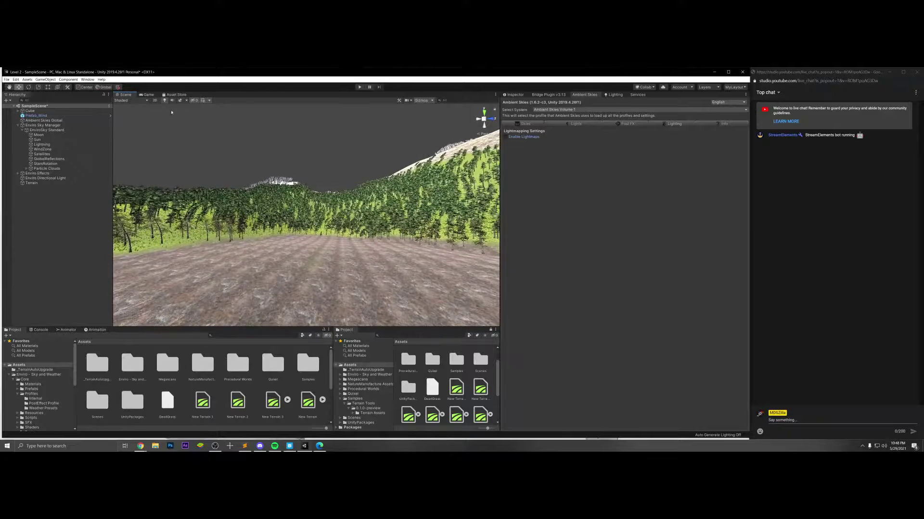
{"action": "left_click", "coordinate": [181, 100]}
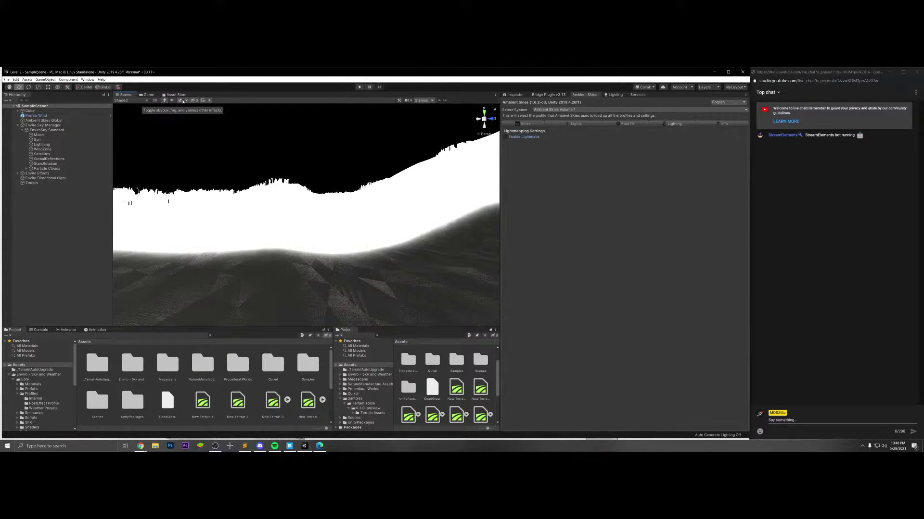
{"action": "left_click", "coordinate": [185, 100]}
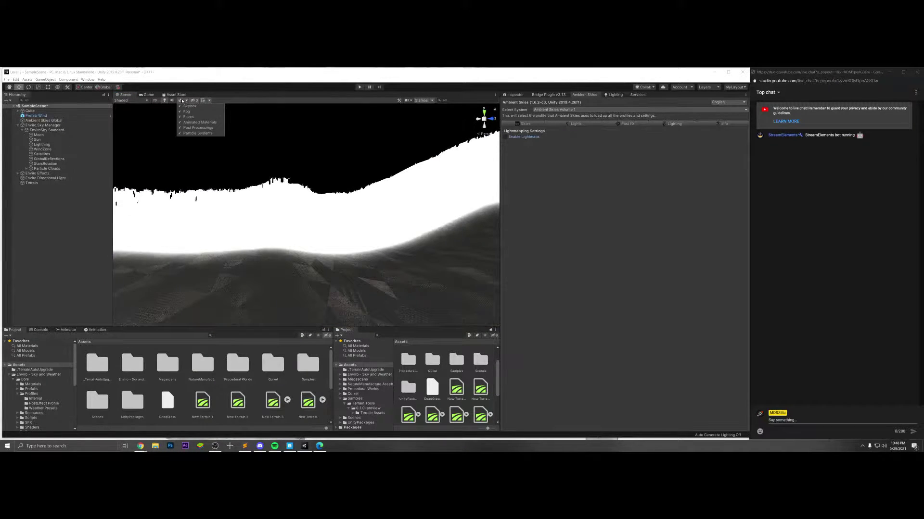
{"action": "left_click", "coordinate": [182, 101]}
- Test fog, animated materials and post-processing in the Scene view effects, leaving only the skybox enabled
{"action": "left_click", "coordinate": [186, 101]}
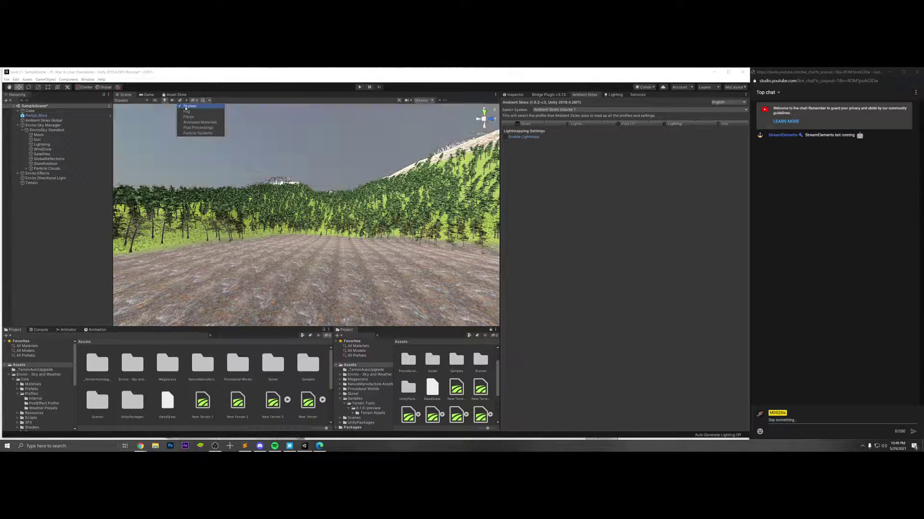
{"action": "left_click", "coordinate": [189, 112]}
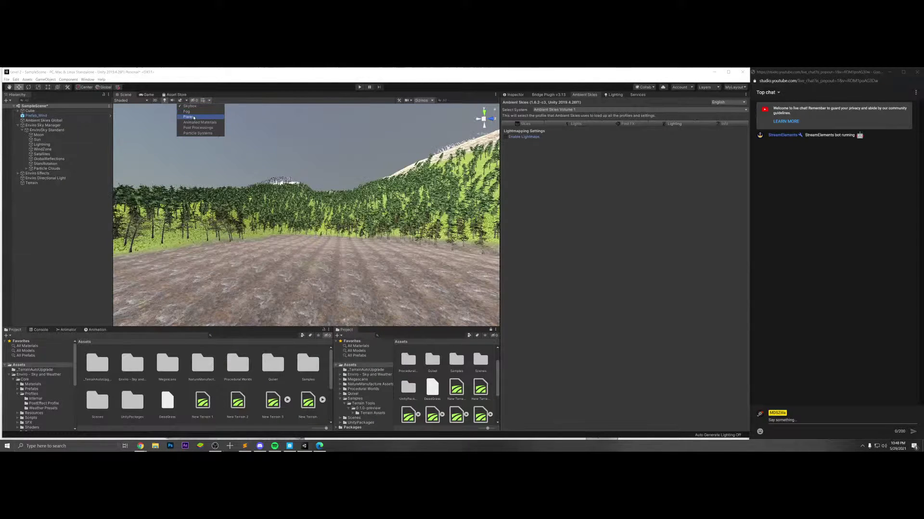
{"action": "left_click", "coordinate": [196, 123]}
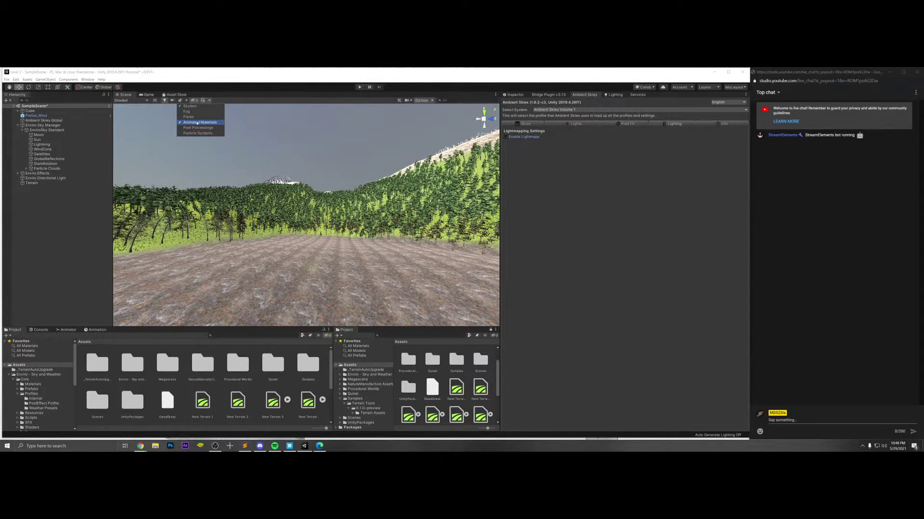
{"action": "left_click", "coordinate": [196, 123]}
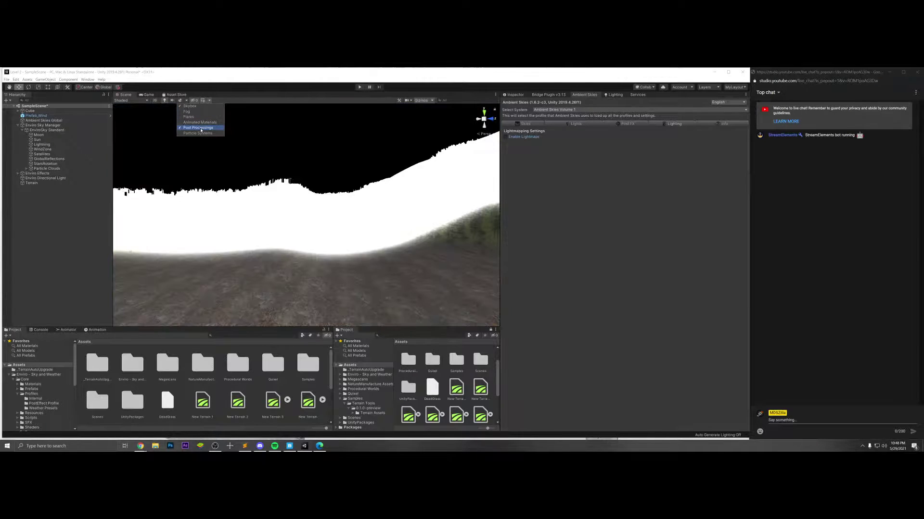
{"action": "left_click", "coordinate": [198, 128]}
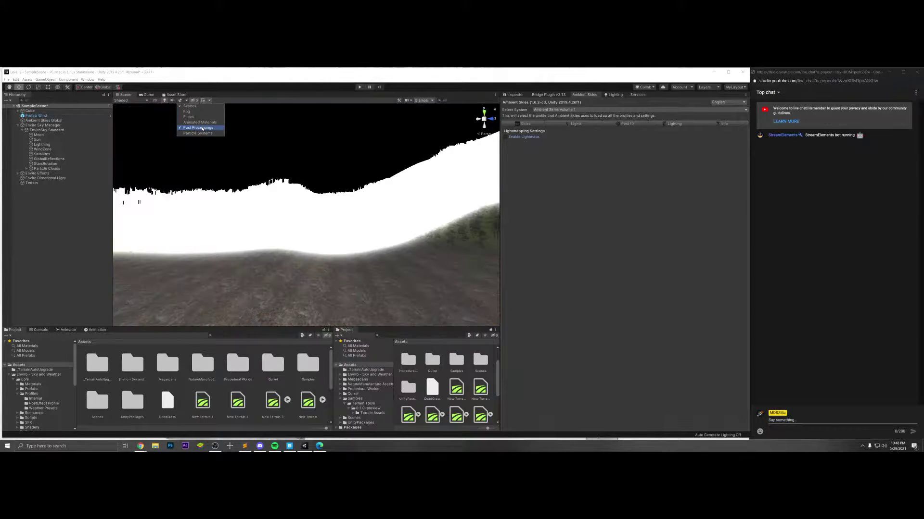
{"action": "left_click", "coordinate": [202, 129]}
{"action": "left_click", "coordinate": [204, 158]}
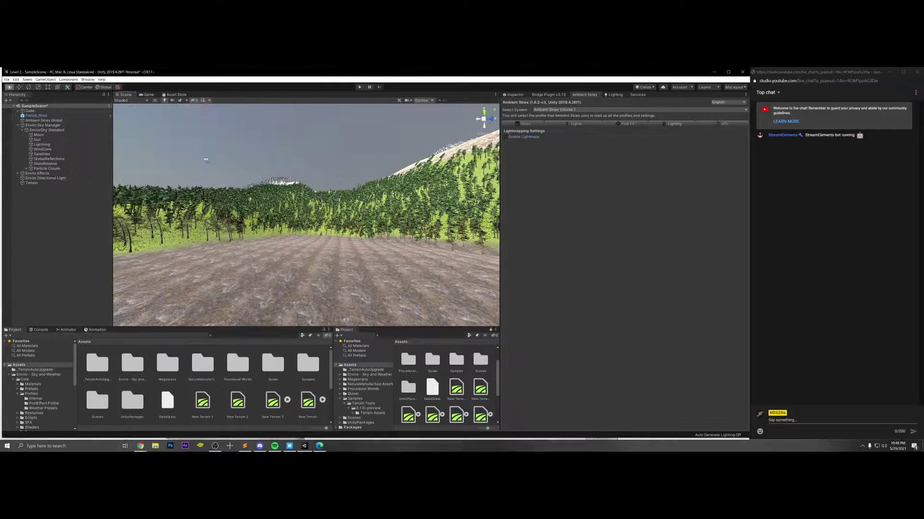
- Look around the forest, the sky and the sun in the Scene view
{"action": "right_click_drag", "start_coordinate": [204, 159], "coordinate": [175, 247]}
{"action": "key", "text": "w"}
{"action": "right_click_drag", "start_coordinate": [342, 247], "coordinate": [255, 198]}
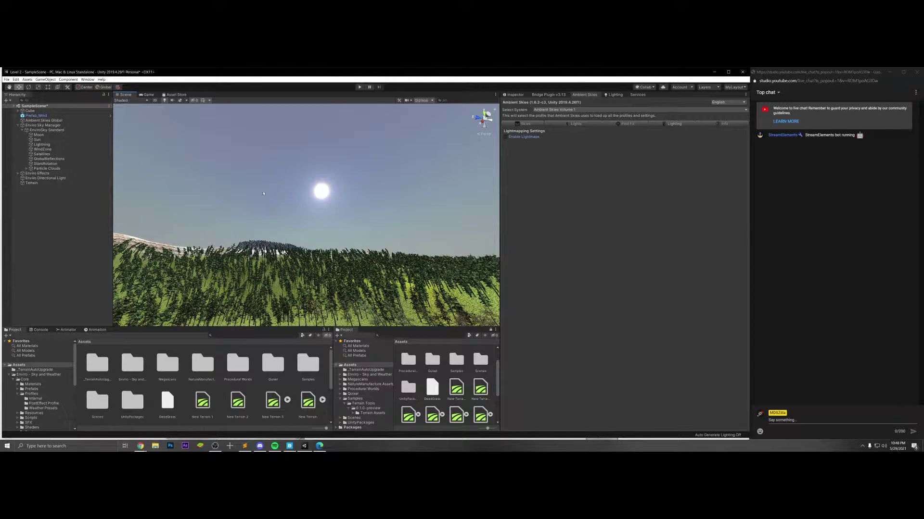
- Check the stream in OBS, raise the playback volume in Spotify, and return to Unity
{"action": "left_click", "coordinate": [215, 446]}
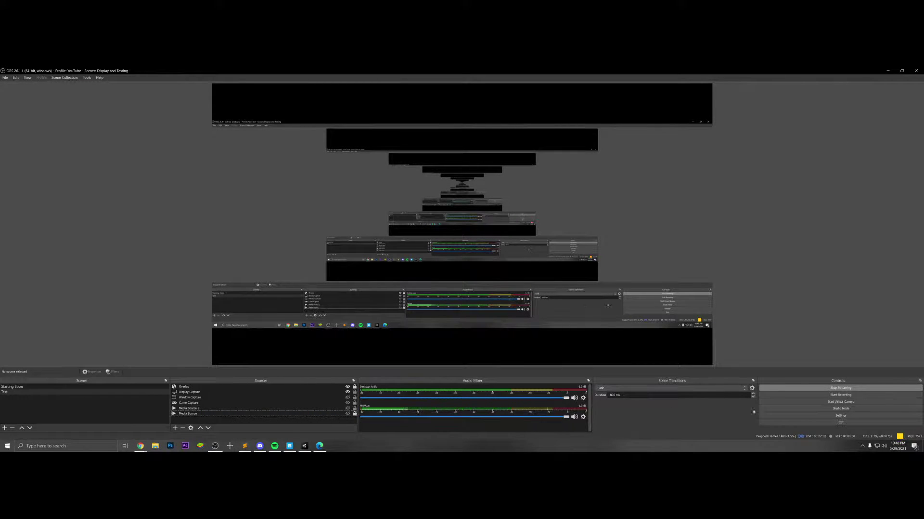
{"action": "left_click", "coordinate": [221, 448]}
{"action": "left_click", "coordinate": [275, 446]}
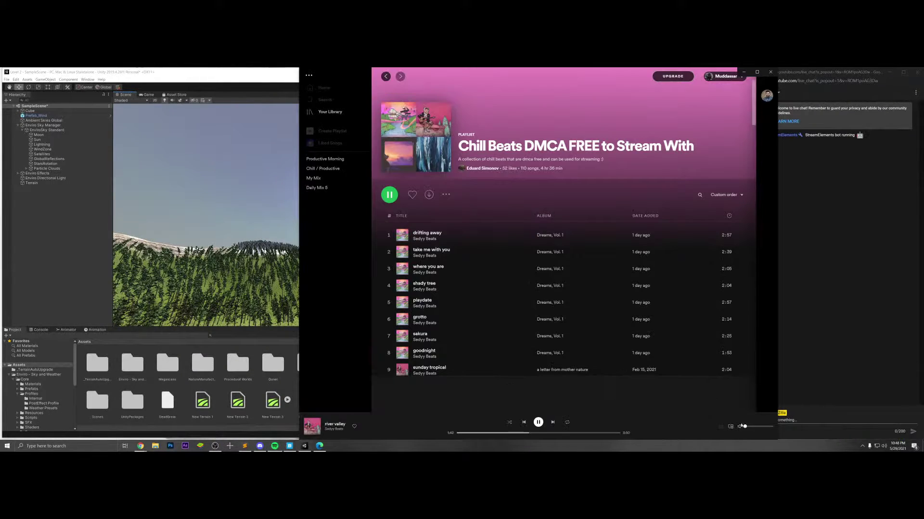
{"action": "left_click_drag", "start_coordinate": [748, 426], "coordinate": [756, 427]}
{"action": "left_click", "coordinate": [275, 446]}
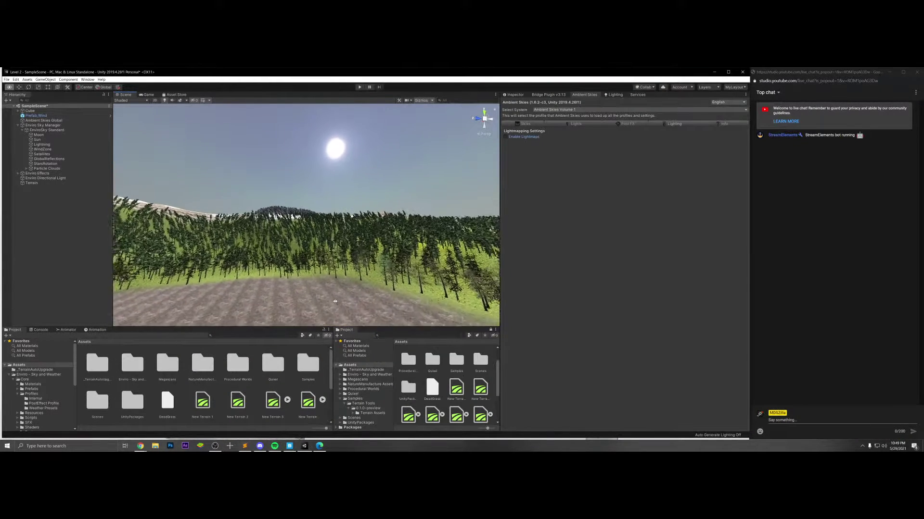
- Open the House1 scene from the Scenes folder and acknowledge the new scene notice
{"action": "right_click_drag", "start_coordinate": [368, 291], "coordinate": [239, 243]}
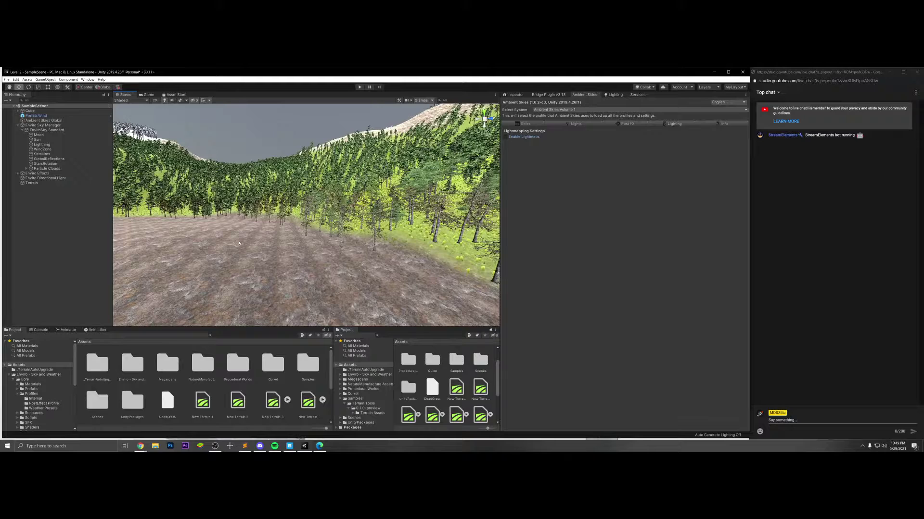
{"action": "left_click", "coordinate": [66, 330]}
{"action": "left_click", "coordinate": [25, 330]}
{"action": "double_click", "coordinate": [98, 401]}
{"action": "double_click", "coordinate": [160, 361]}
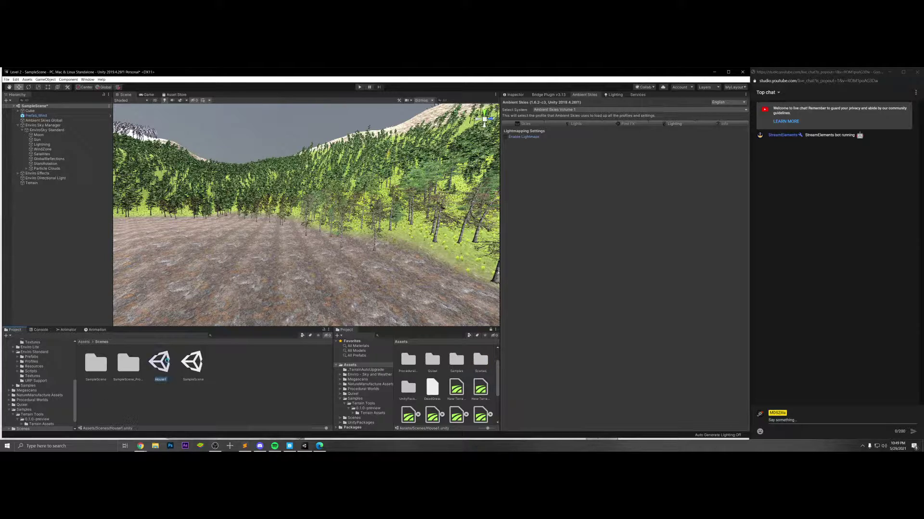
{"action": "left_click", "coordinate": [369, 269]}
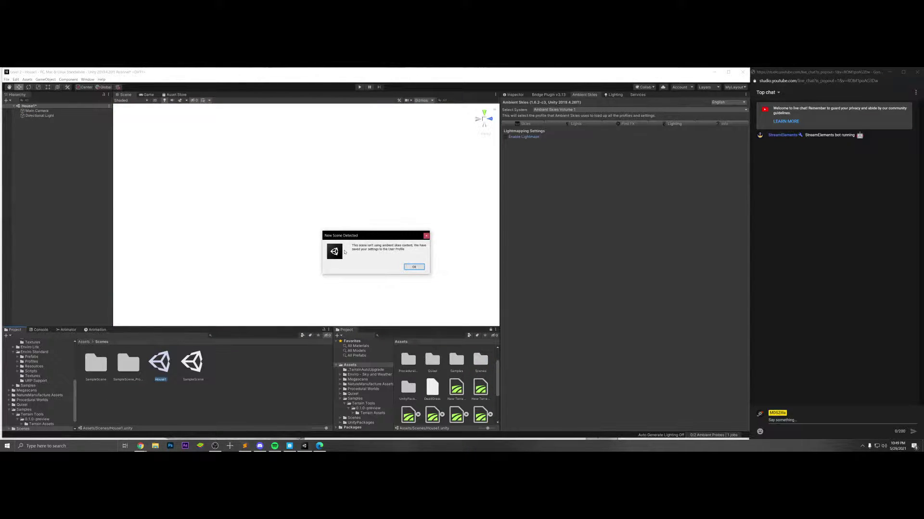
{"action": "left_click", "coordinate": [414, 267]}
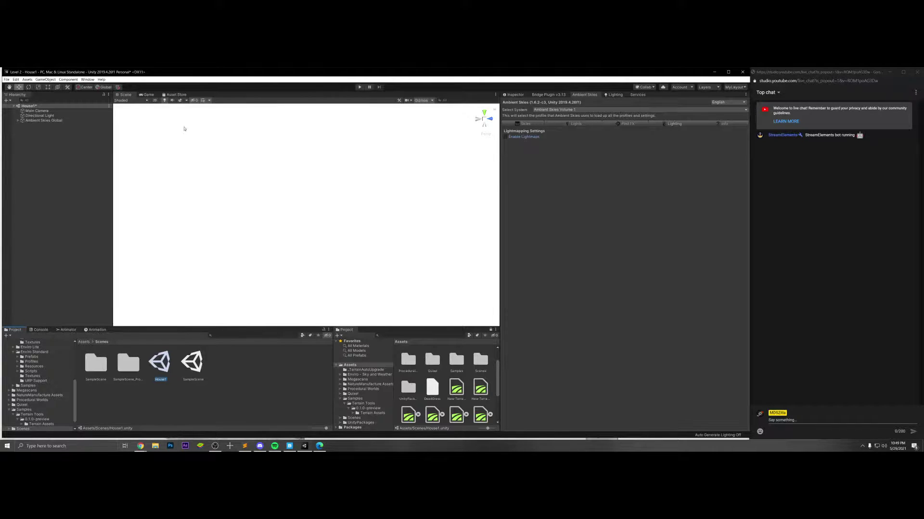
- Turn off the skybox in the Scene view of House1
{"action": "right_click_drag", "start_coordinate": [254, 179], "coordinate": [295, 154]}
{"action": "left_click", "coordinate": [185, 100]}
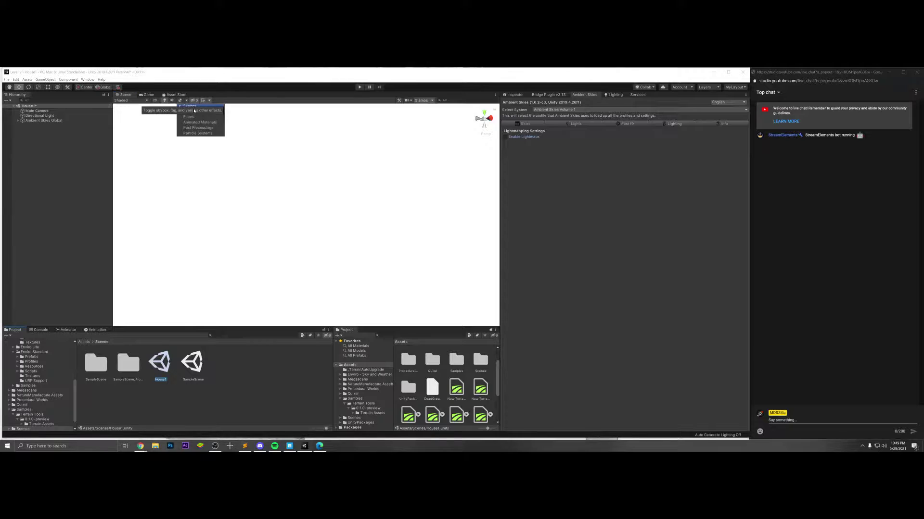
{"action": "left_click", "coordinate": [193, 110]}
{"action": "right_click_drag", "start_coordinate": [313, 194], "coordinate": [357, 226]}
- Check the Ambient Skies sky settings and the Inspector for House1, clear the selection, and look around the empty scene
{"action": "left_click", "coordinate": [516, 168]}
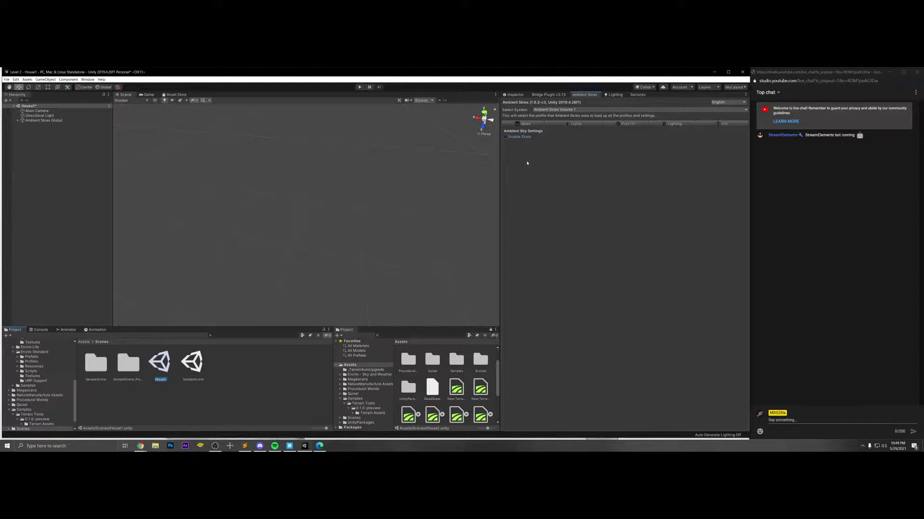
{"action": "left_click", "coordinate": [515, 95]}
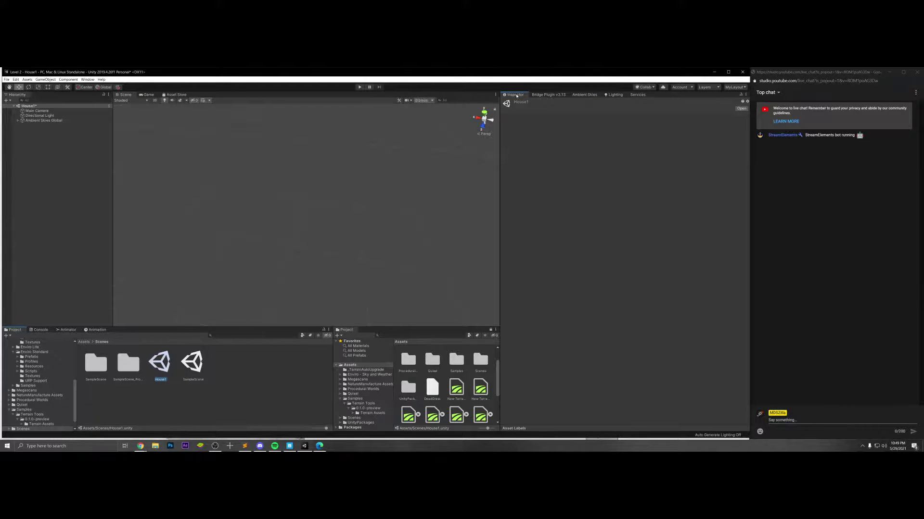
{"action": "left_click", "coordinate": [54, 150]}
{"action": "right_click_drag", "start_coordinate": [308, 241], "coordinate": [163, 199]}
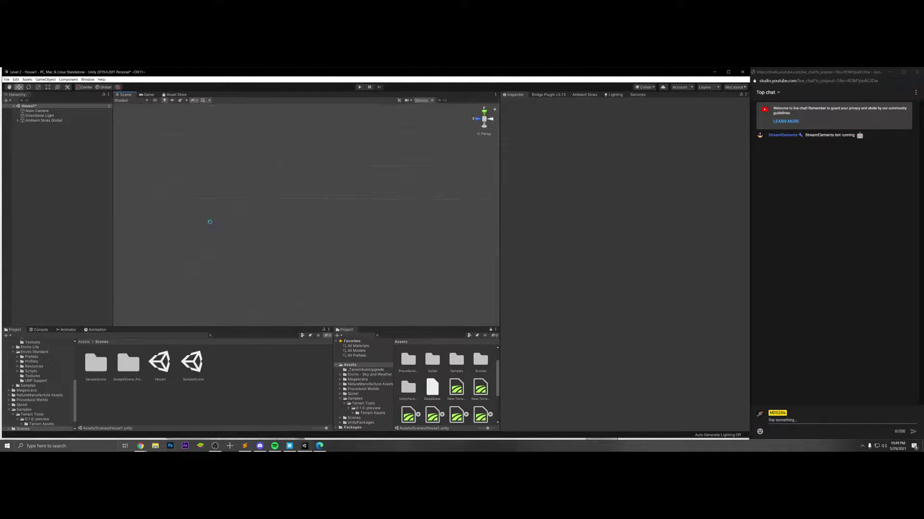
- Open the Megascans folder in the project's Assets and switch to Quixel Bridge
{"action": "left_click", "coordinate": [84, 342]}
{"action": "left_click", "coordinate": [263, 368]}
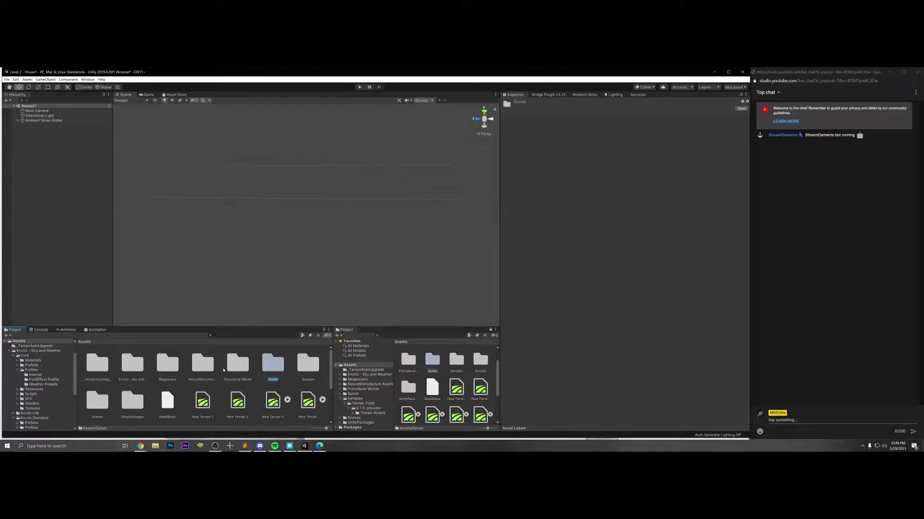
{"action": "double_click", "coordinate": [168, 364]}
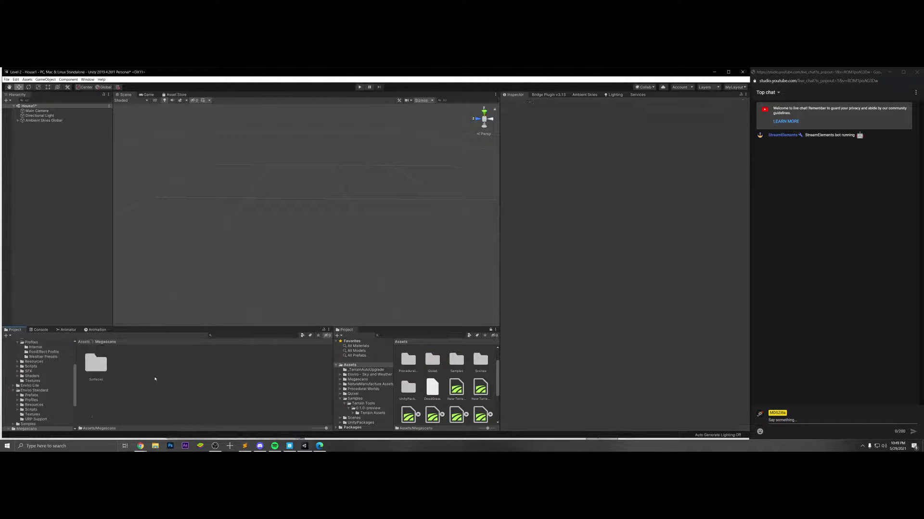
{"action": "left_click", "coordinate": [304, 447]}
{"action": "left_click", "coordinate": [304, 446]}
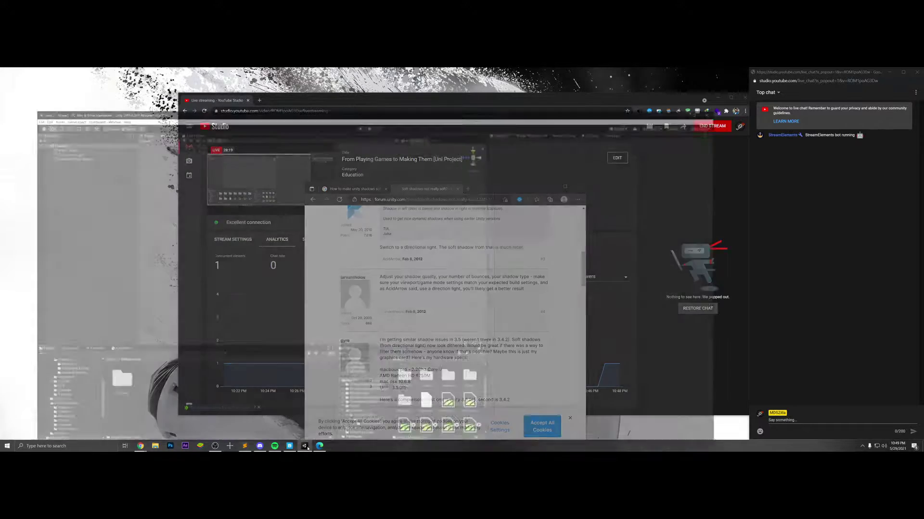
{"action": "left_click", "coordinate": [289, 447]}
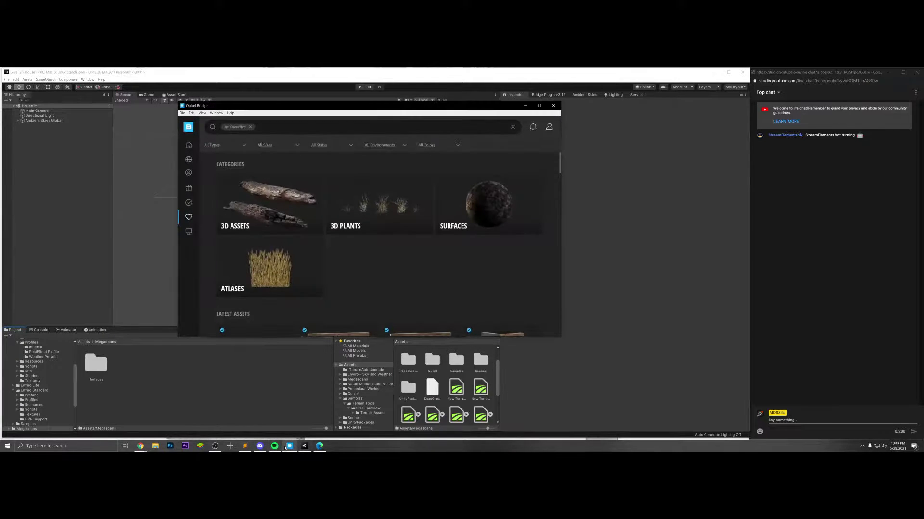
- Browse the favourite assets for medieval house parts and props, examining the modular walls, corners, doors and furniture
{"action": "scroll", "coordinate": [311, 274], "scroll_direction": "down", "scroll_amount": 5}
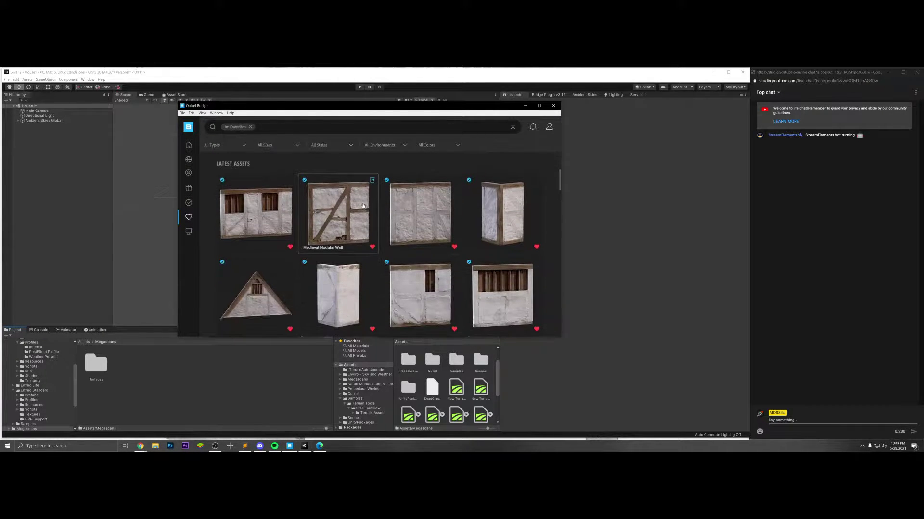
{"action": "scroll", "coordinate": [357, 206], "scroll_direction": "down", "scroll_amount": 4}
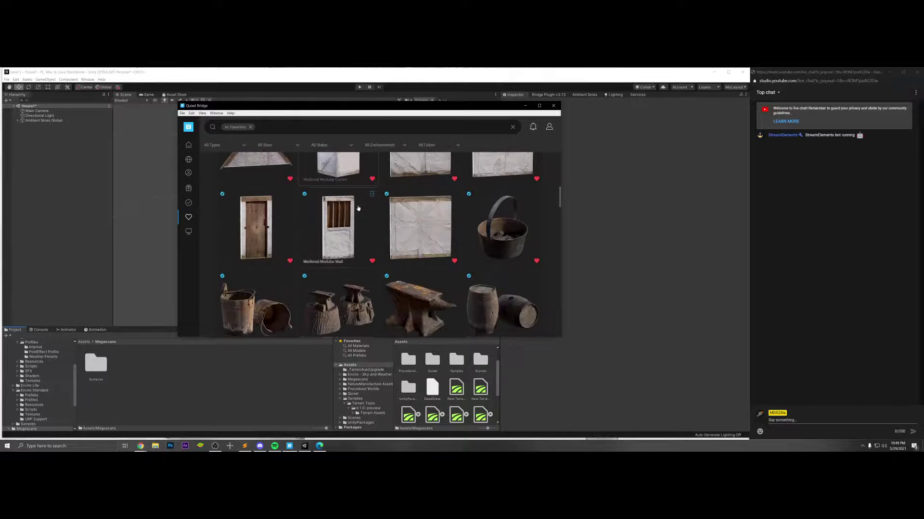
{"action": "scroll", "coordinate": [358, 208], "scroll_direction": "down", "scroll_amount": 6}
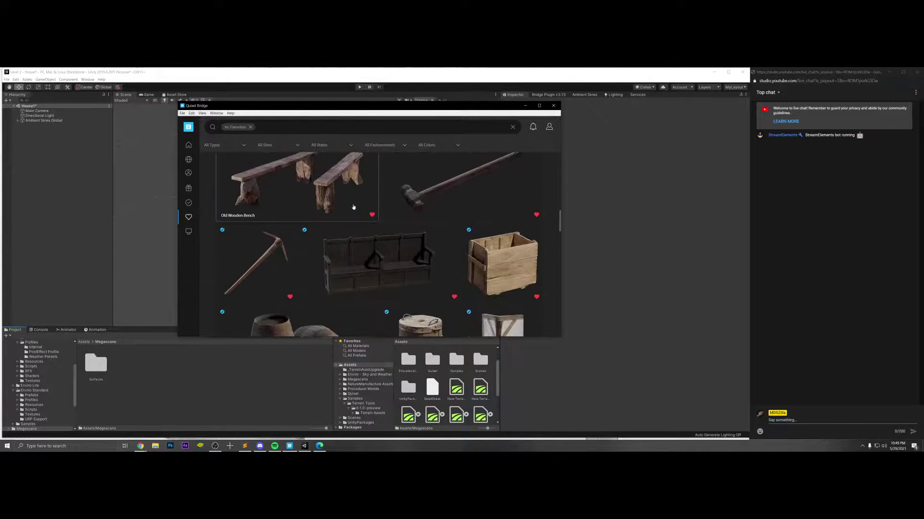
{"action": "scroll", "coordinate": [354, 207], "scroll_direction": "down", "scroll_amount": 8}
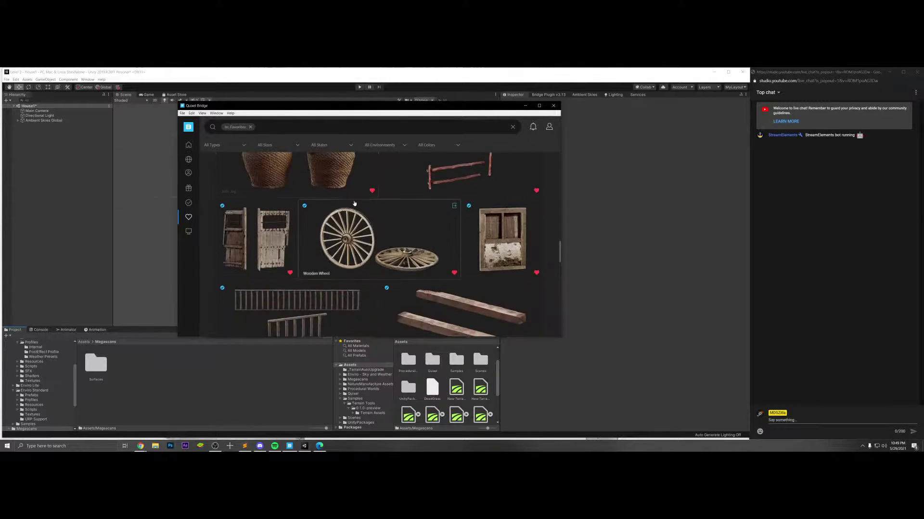
{"action": "scroll", "coordinate": [356, 193], "scroll_direction": "up", "scroll_amount": 8}
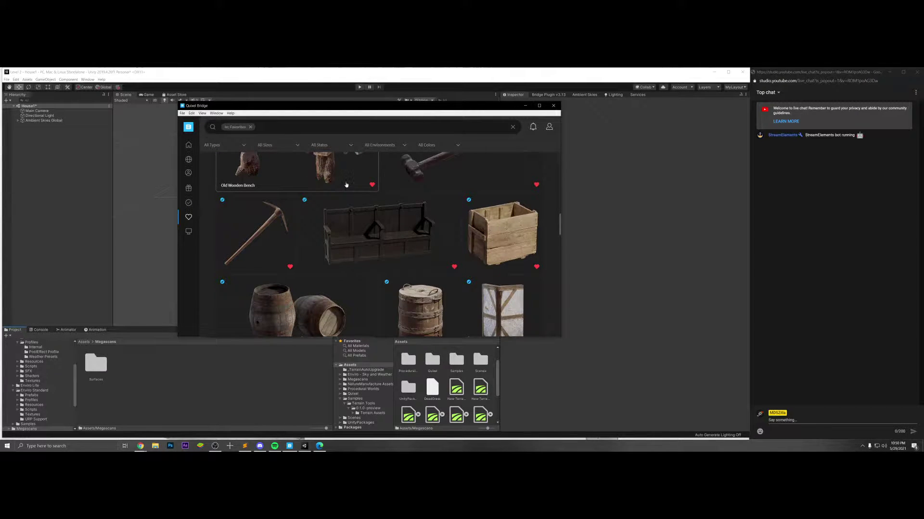
{"action": "scroll", "coordinate": [351, 189], "scroll_direction": "up", "scroll_amount": 1}
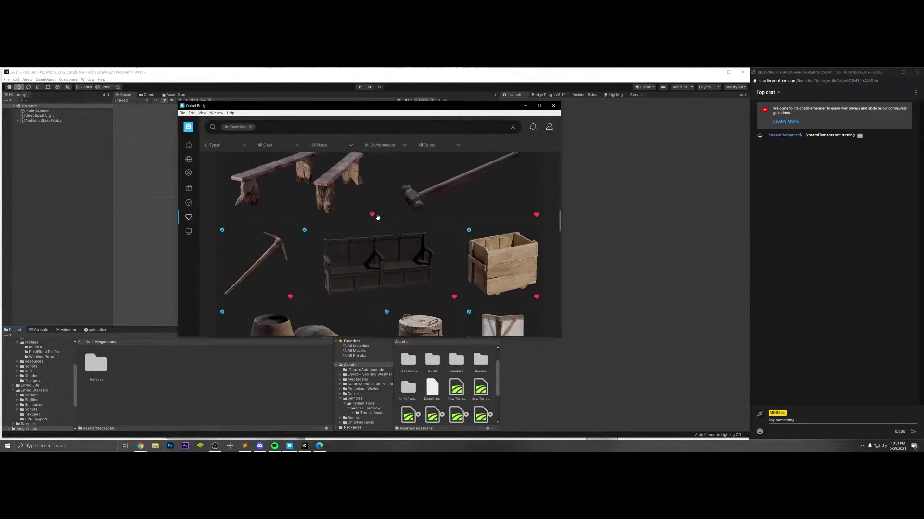
{"action": "scroll", "coordinate": [373, 213], "scroll_direction": "down", "scroll_amount": 8}
{"action": "scroll", "coordinate": [378, 217], "scroll_direction": "up", "scroll_amount": 2}
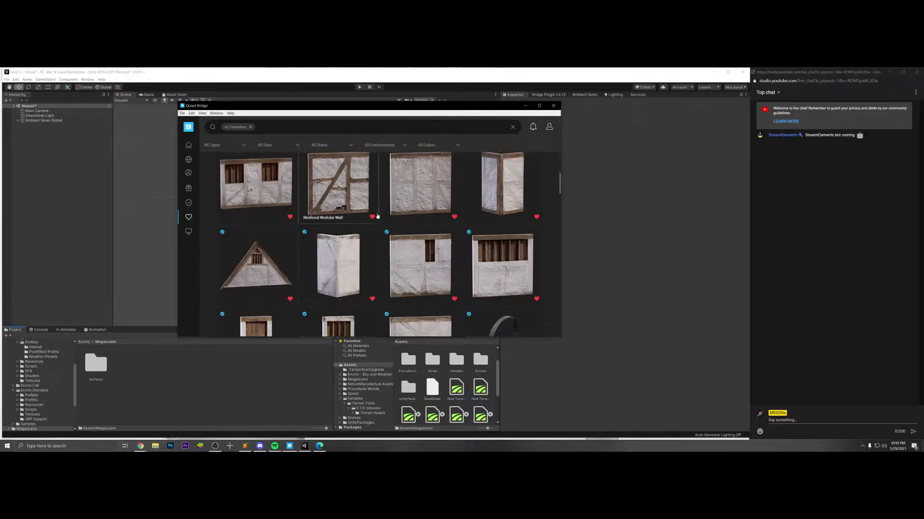
{"action": "scroll", "coordinate": [378, 217], "scroll_direction": "up", "scroll_amount": 1}
{"action": "scroll", "coordinate": [377, 216], "scroll_direction": "down", "scroll_amount": 2}
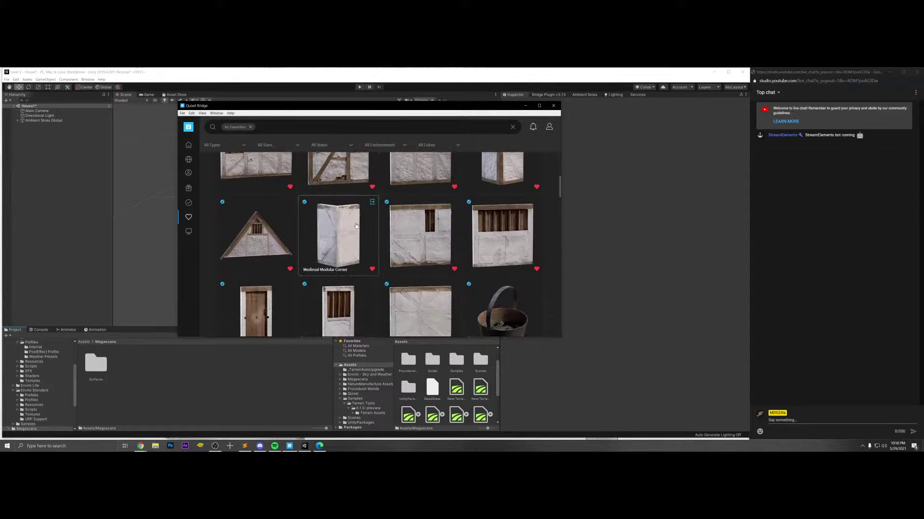
{"action": "scroll", "coordinate": [356, 225], "scroll_direction": "down", "scroll_amount": 3}
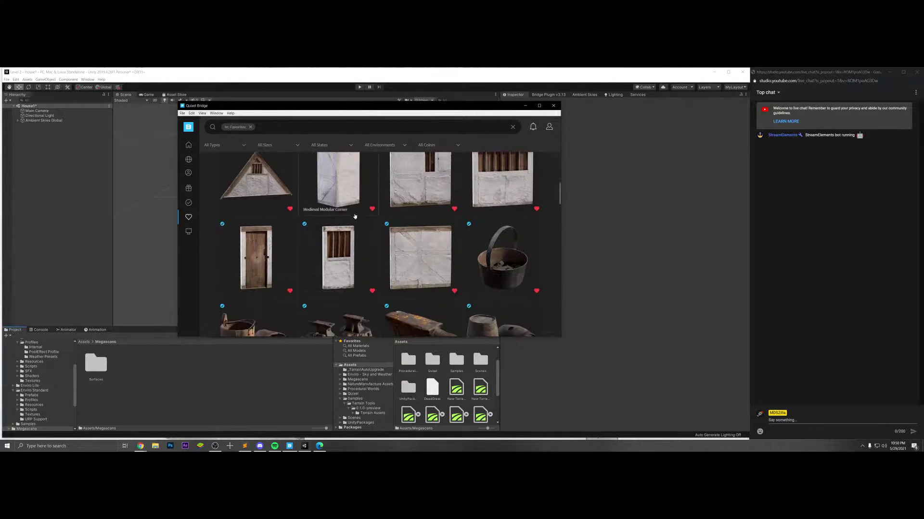
{"action": "scroll", "coordinate": [355, 219], "scroll_direction": "up", "scroll_amount": 3}
{"action": "scroll", "coordinate": [355, 217], "scroll_direction": "up", "scroll_amount": 5}
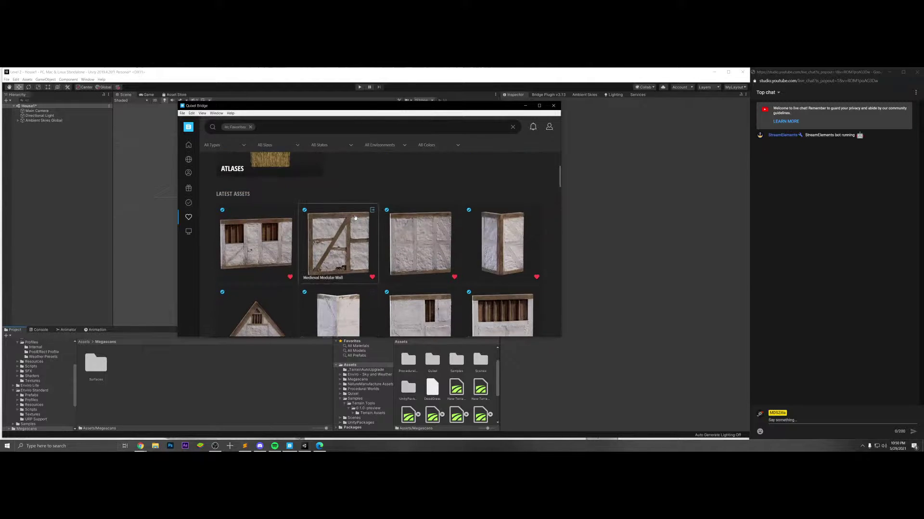
{"action": "scroll", "coordinate": [360, 215], "scroll_direction": "down", "scroll_amount": 6}
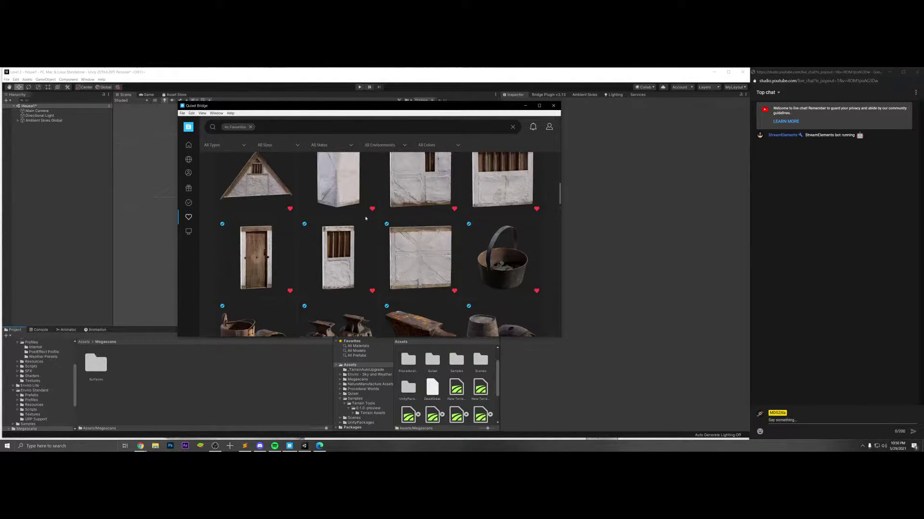
- Export the Medieval Modular Door to Unity at 4K resolution
{"action": "left_click", "coordinate": [256, 257]}
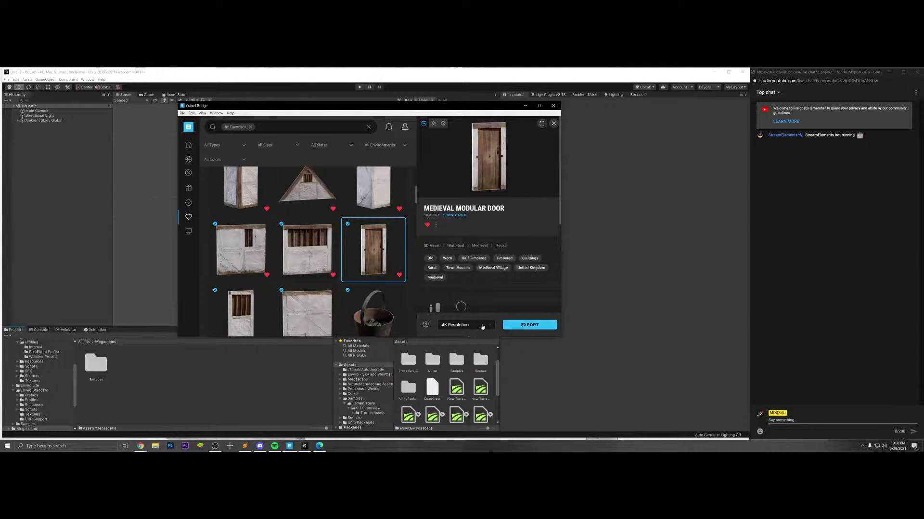
{"action": "left_click", "coordinate": [514, 326]}
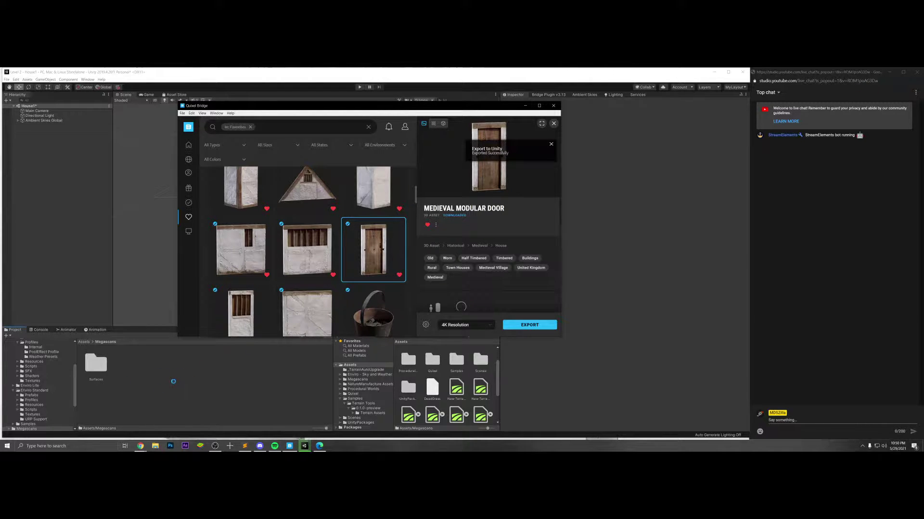
{"action": "mouse_move", "coordinate": [304, 446]}
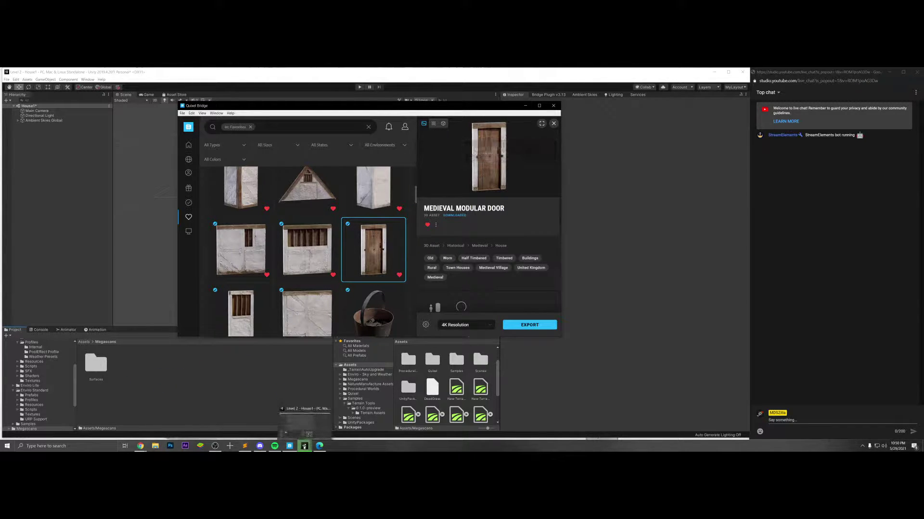
{"action": "mouse_move", "coordinate": [307, 430]}
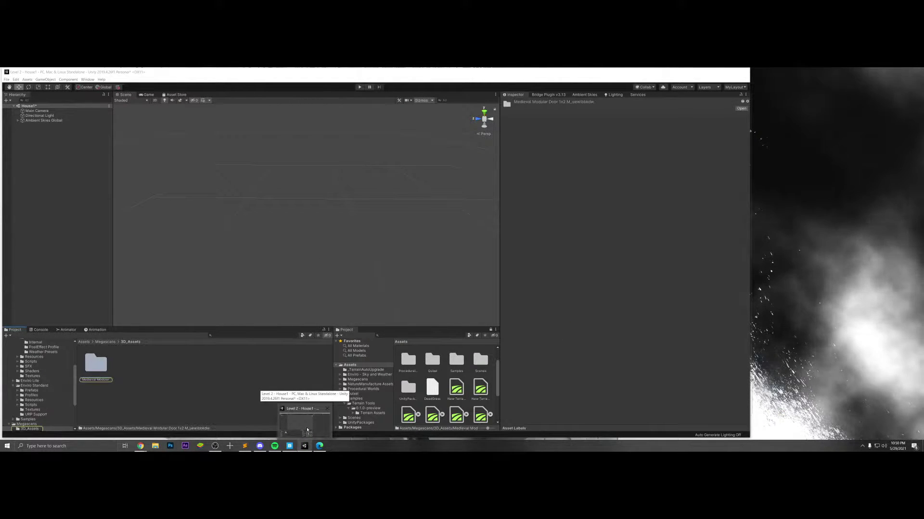
- Switch to Unity and create a folder named House Assets inside the Megascans folder
{"action": "left_click", "coordinate": [307, 429]}
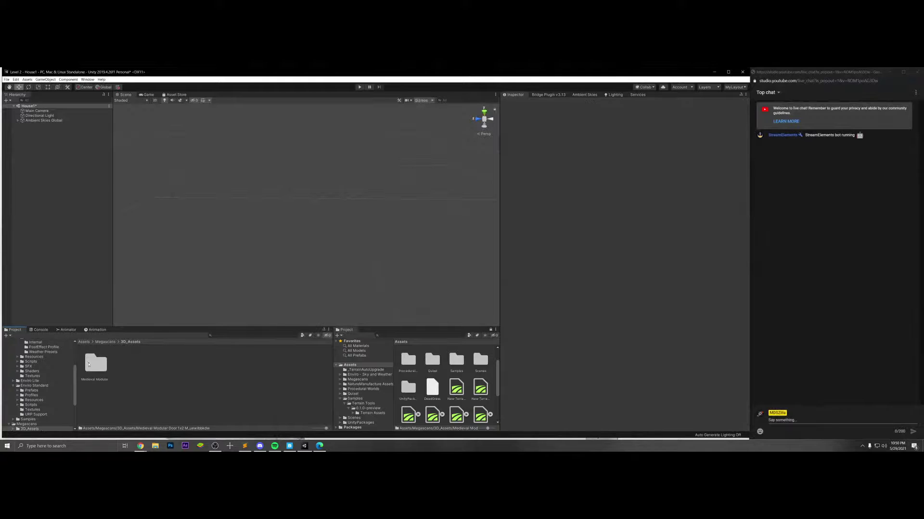
{"action": "left_click", "coordinate": [153, 365]}
{"action": "left_click", "coordinate": [105, 342]}
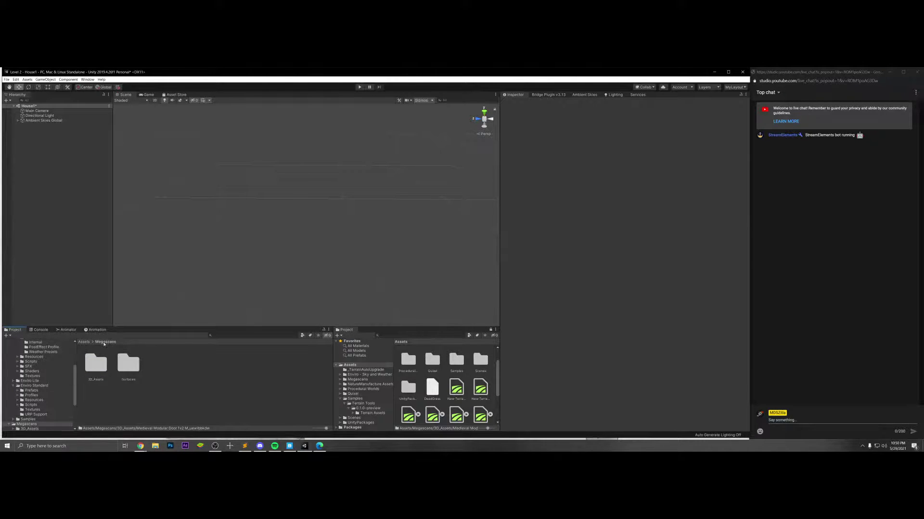
{"action": "right_click", "coordinate": [181, 370]}
{"action": "mouse_move", "coordinate": [221, 243]}
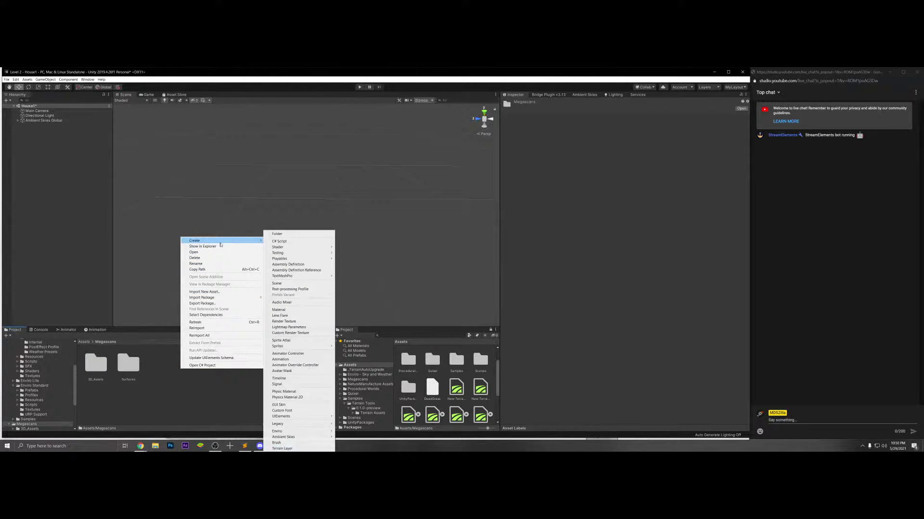
{"action": "left_click", "coordinate": [283, 235]}
{"action": "type", "text": "House"}
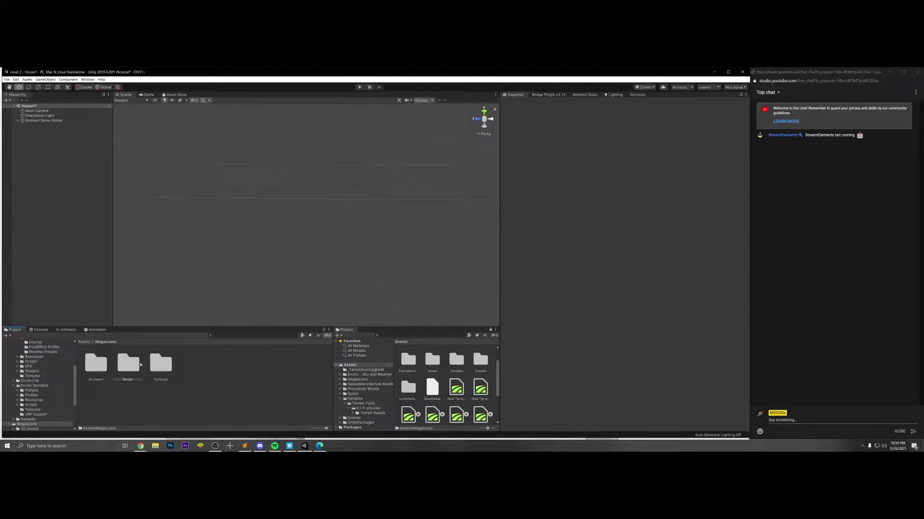
{"action": "type", "text": " Assets"}
{"action": "key", "text": "Return"}
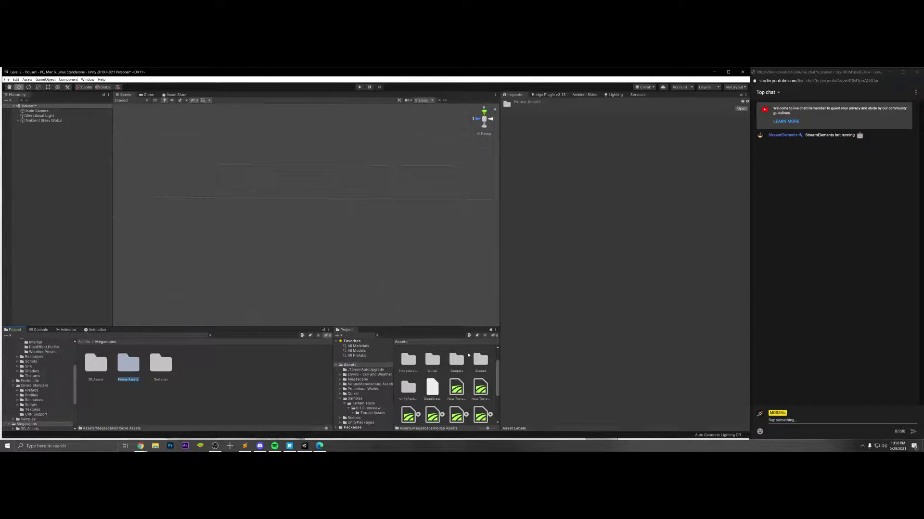
- Unlock the second project browser, show the Megascans House Assets folder in it, and lock it again
{"action": "left_click", "coordinate": [490, 331]}
{"action": "left_click", "coordinate": [361, 380]}
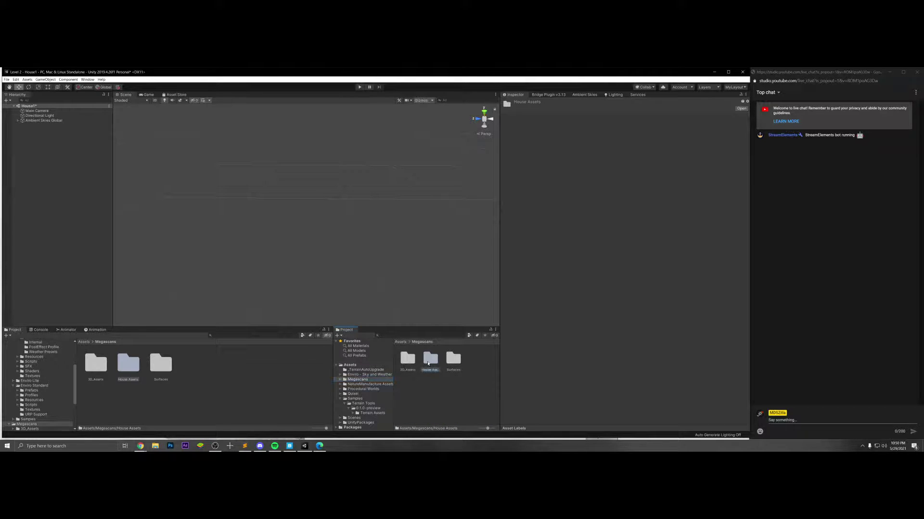
{"action": "double_click", "coordinate": [429, 360]}
{"action": "left_click", "coordinate": [490, 330]}
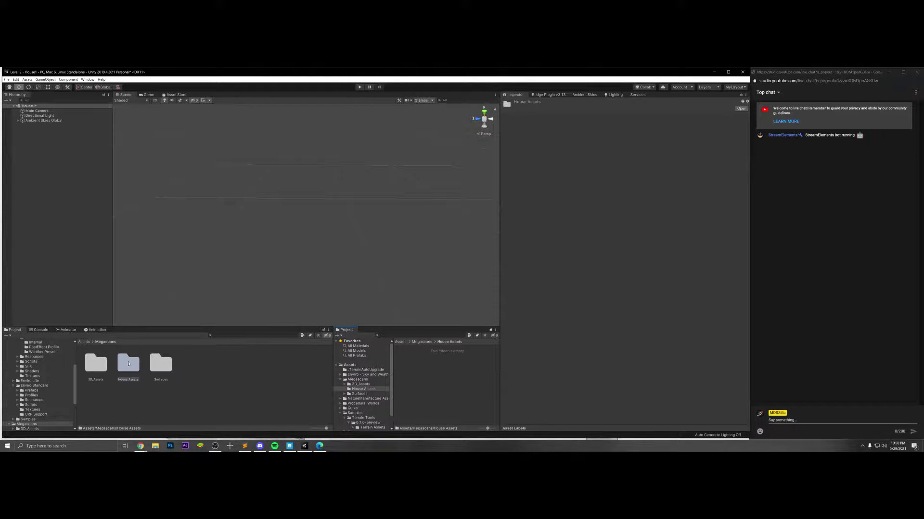
- Move the Medieval Modular Door prefab from its Prefabs folder under 3D_Assets into the House Assets folder
{"action": "double_click", "coordinate": [95, 363]}
{"action": "double_click", "coordinate": [96, 363]}
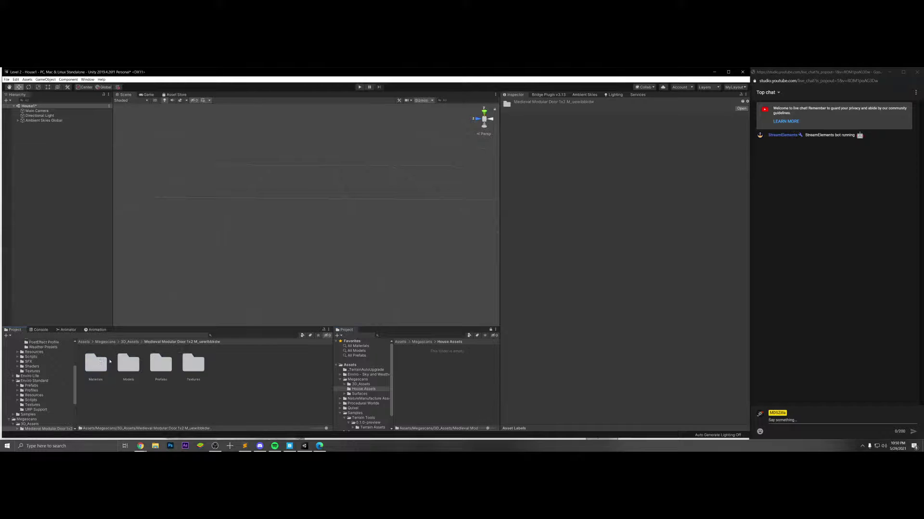
{"action": "left_click", "coordinate": [168, 364]}
{"action": "double_click", "coordinate": [161, 364]}
{"action": "left_click_drag", "start_coordinate": [95, 363], "coordinate": [416, 371]}
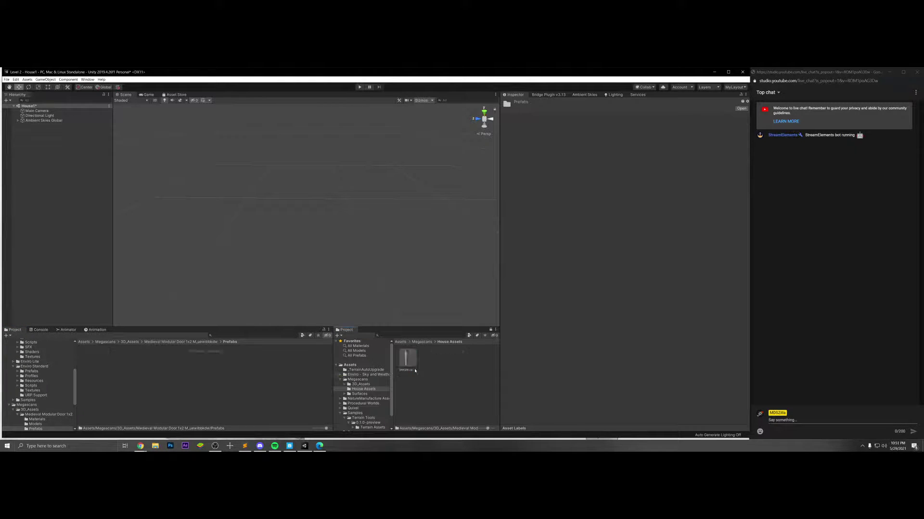
- Check the House Assets folder in the first project browser and return that browser to the Megascans 3D_Assets folder
{"action": "left_click", "coordinate": [189, 342]}
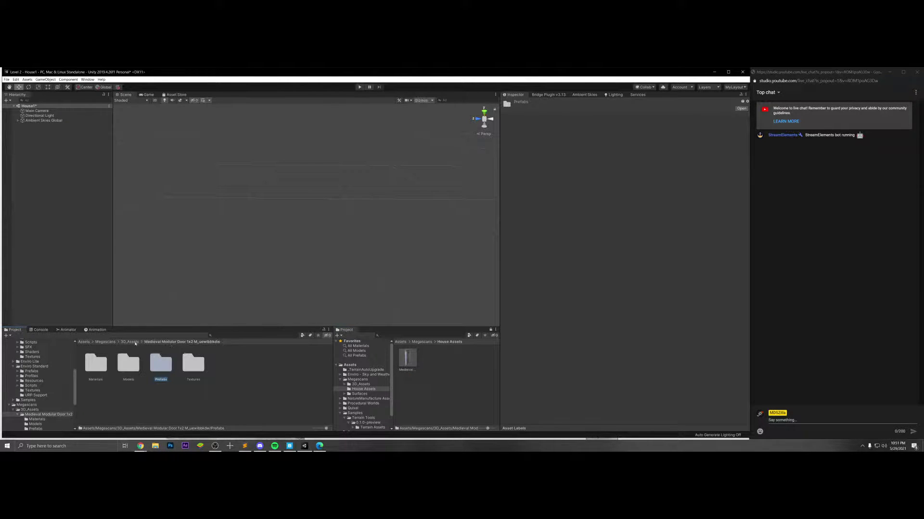
{"action": "left_click", "coordinate": [130, 342]}
{"action": "left_click", "coordinate": [112, 342]}
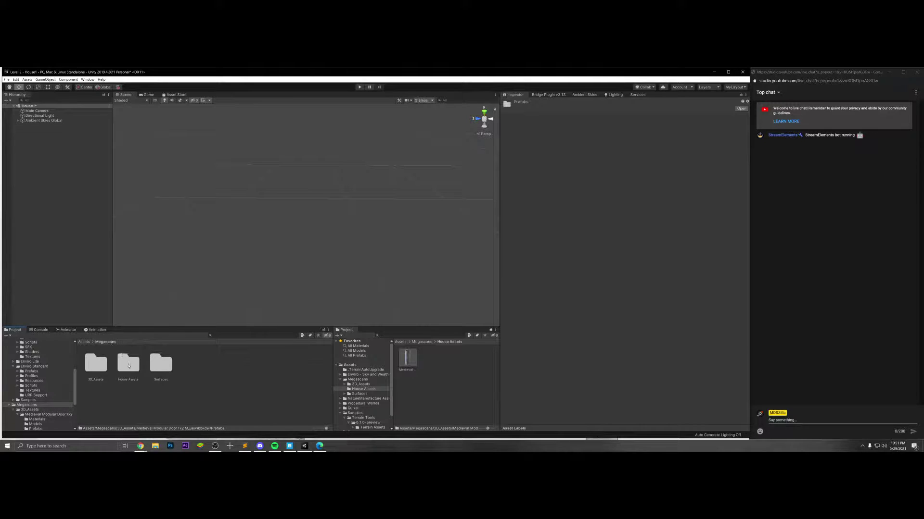
{"action": "double_click", "coordinate": [129, 364]}
{"action": "left_click", "coordinate": [102, 342]}
{"action": "double_click", "coordinate": [95, 364]}
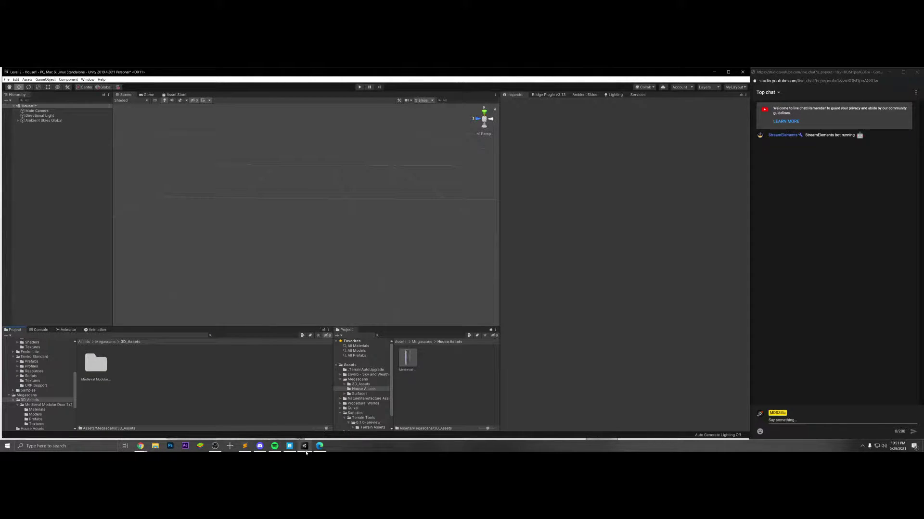
- Switch to Quixel Bridge and export the plain white Medieval Modular Corner from the favorites to Unity
{"action": "left_click", "coordinate": [289, 447]}
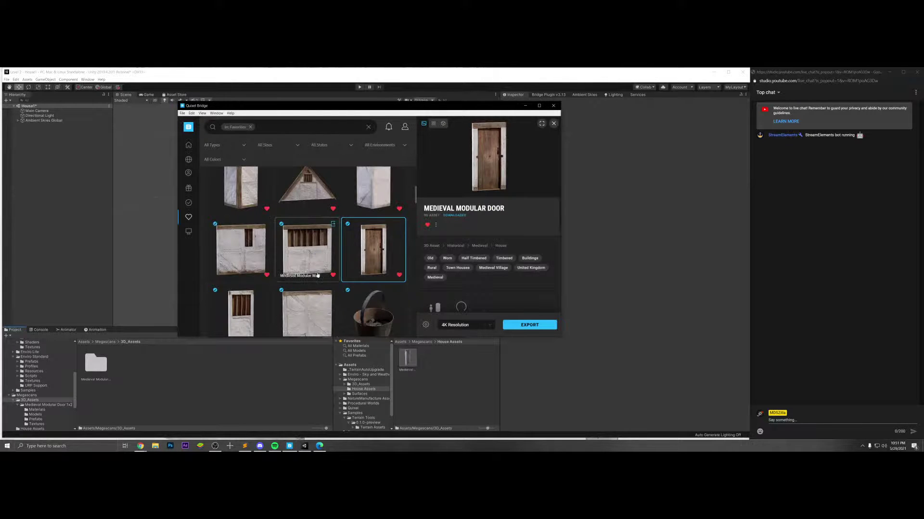
{"action": "scroll", "coordinate": [378, 259], "scroll_direction": "up", "scroll_amount": 2}
{"action": "scroll", "coordinate": [378, 259], "scroll_direction": "up", "scroll_amount": 1}
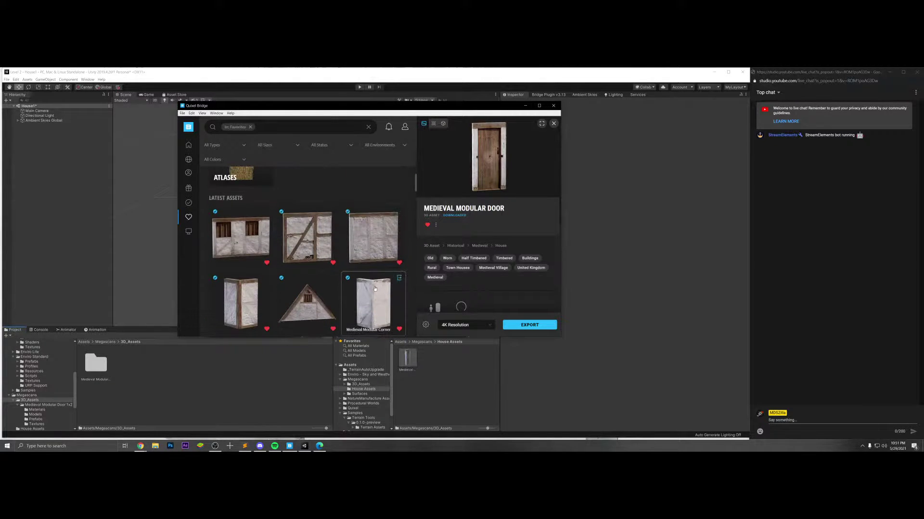
{"action": "left_click", "coordinate": [376, 265]}
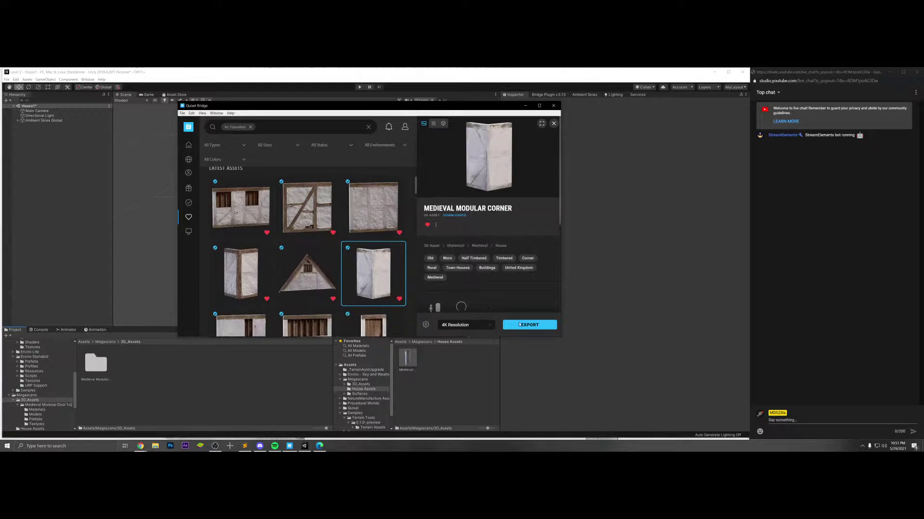
{"action": "scroll", "coordinate": [370, 251], "scroll_direction": "down", "scroll_amount": 2}
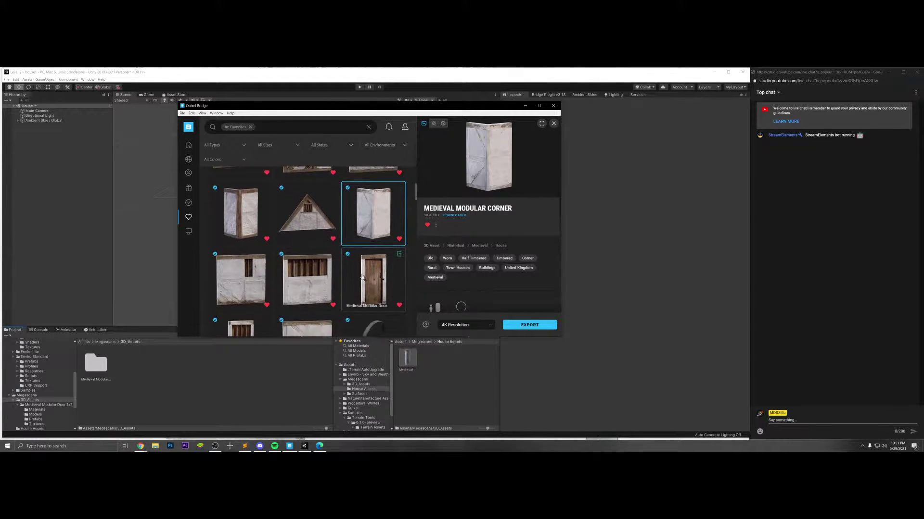
{"action": "scroll", "coordinate": [370, 251], "scroll_direction": "up", "scroll_amount": 1}
{"action": "left_click", "coordinate": [529, 324]}
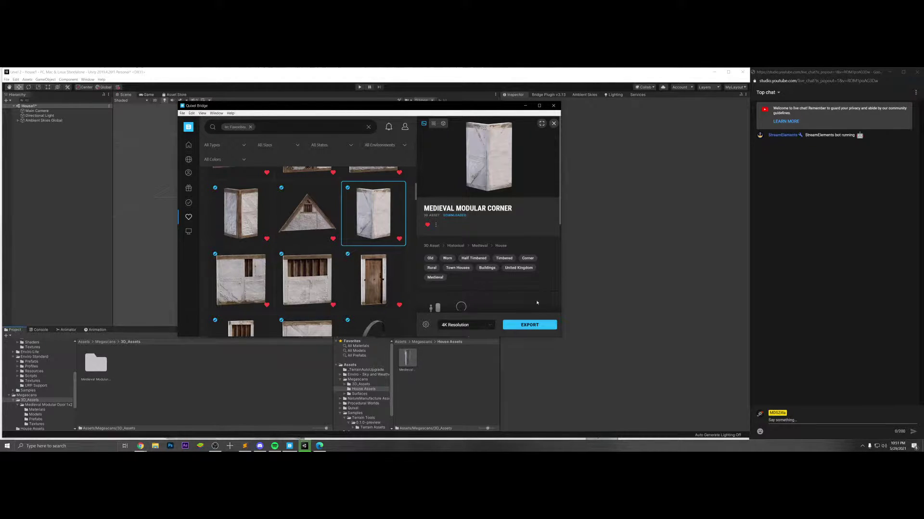
- Export the Medieval Modular Gable from the favorites to Unity
{"action": "scroll", "coordinate": [320, 264], "scroll_direction": "up", "scroll_amount": 2}
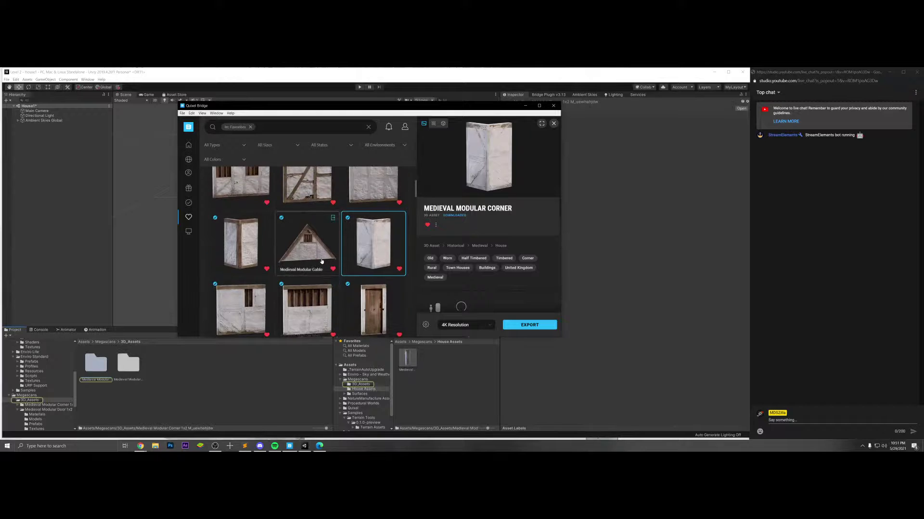
{"action": "left_click", "coordinate": [322, 265]}
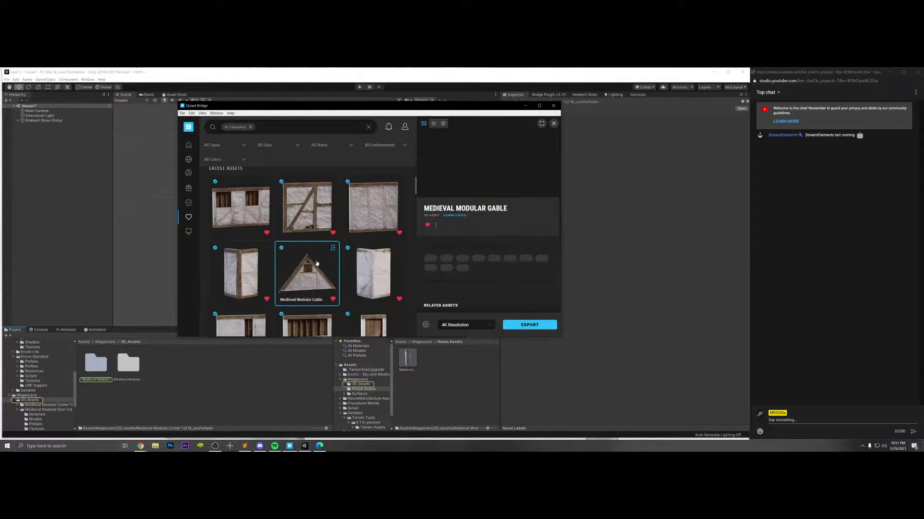
{"action": "left_click", "coordinate": [529, 325]}
- Open the gable's related Medieval Village collection and look through its assets for more building pieces
{"action": "scroll", "coordinate": [465, 281], "scroll_direction": "down", "scroll_amount": 3}
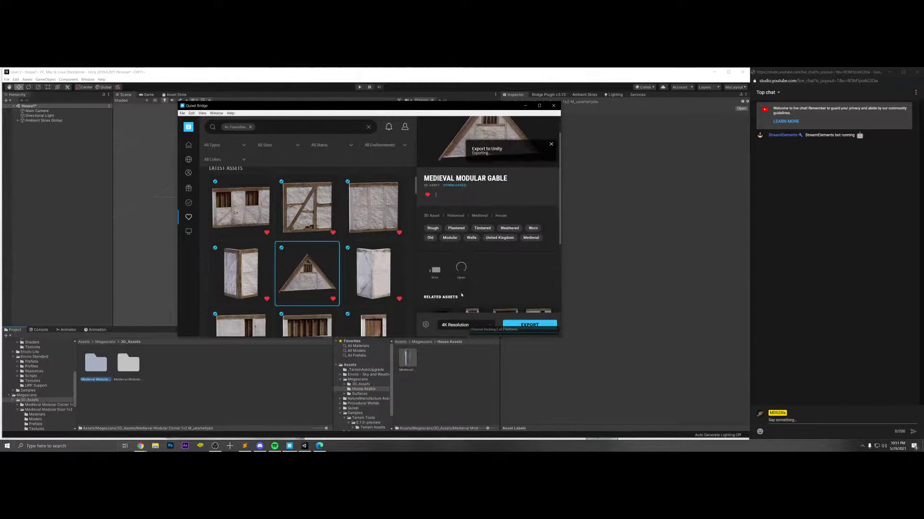
{"action": "scroll", "coordinate": [481, 283], "scroll_direction": "down", "scroll_amount": 2}
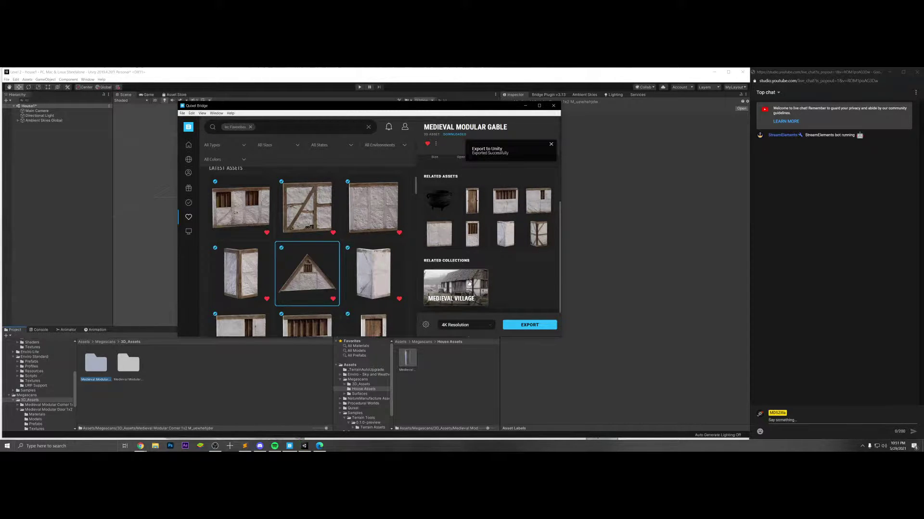
{"action": "left_click", "coordinate": [475, 281]}
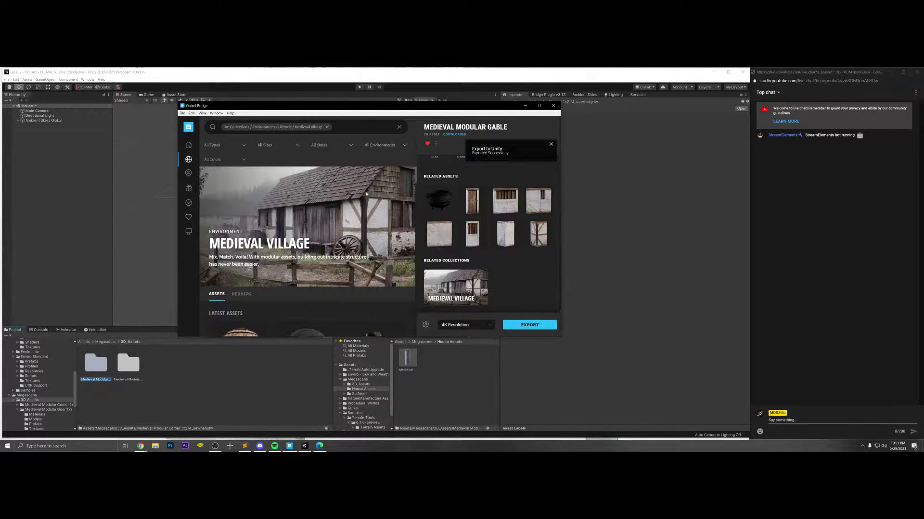
{"action": "scroll", "coordinate": [394, 193], "scroll_direction": "down", "scroll_amount": 1}
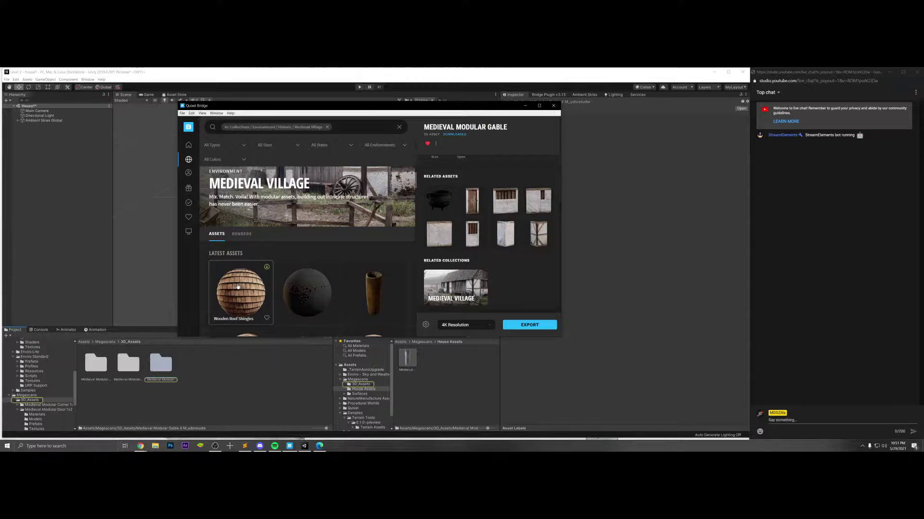
{"action": "scroll", "coordinate": [241, 279], "scroll_direction": "down", "scroll_amount": 5}
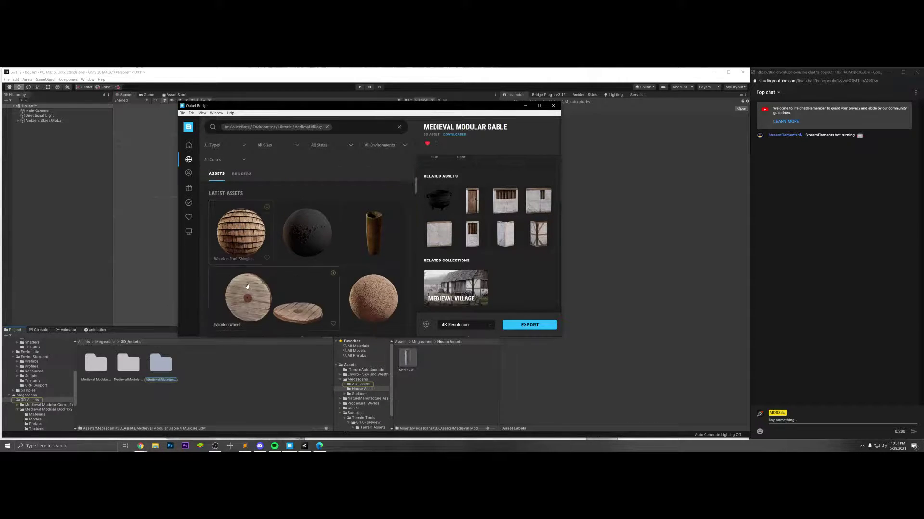
{"action": "scroll", "coordinate": [277, 256], "scroll_direction": "down", "scroll_amount": 5}
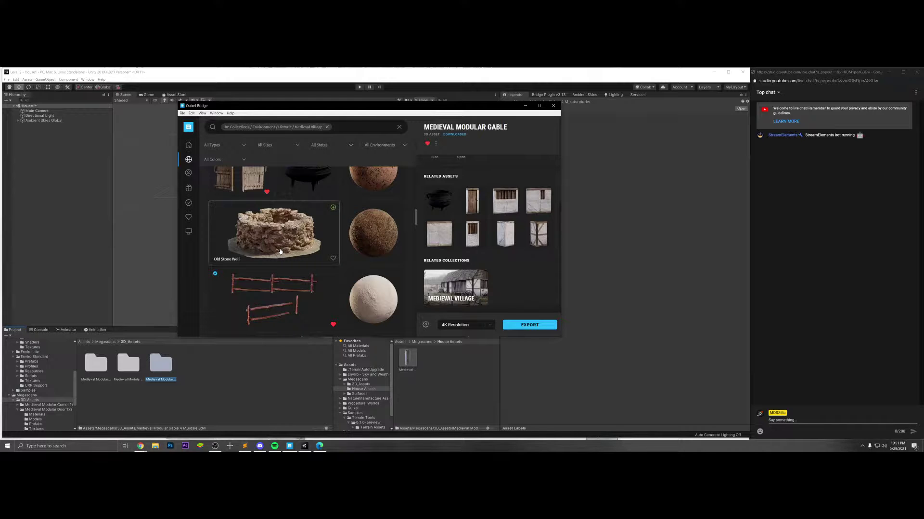
{"action": "scroll", "coordinate": [280, 252], "scroll_direction": "down", "scroll_amount": 6}
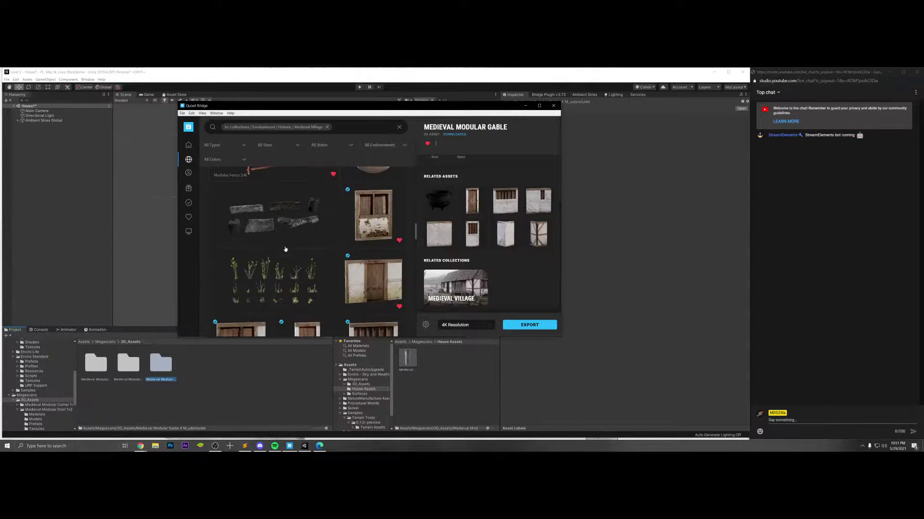
{"action": "scroll", "coordinate": [314, 234], "scroll_direction": "up", "scroll_amount": 15}
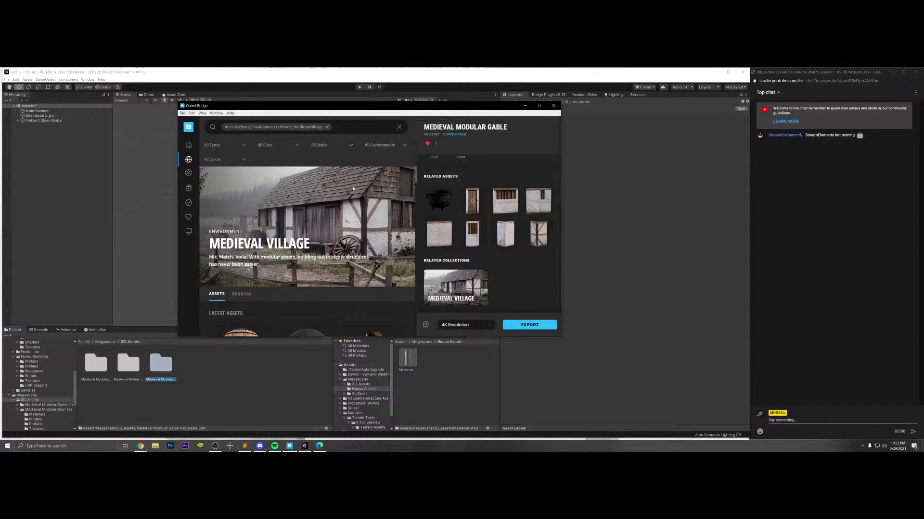
- Return to Unity and move the Medieval Modular Corner prefab from its Prefabs folder into House Assets
{"action": "left_click", "coordinate": [163, 342]}
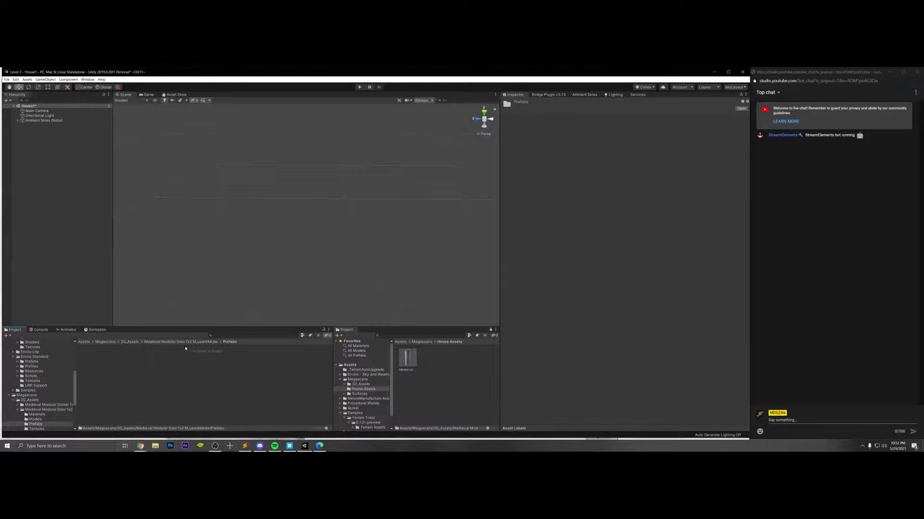
{"action": "left_click", "coordinate": [131, 342]}
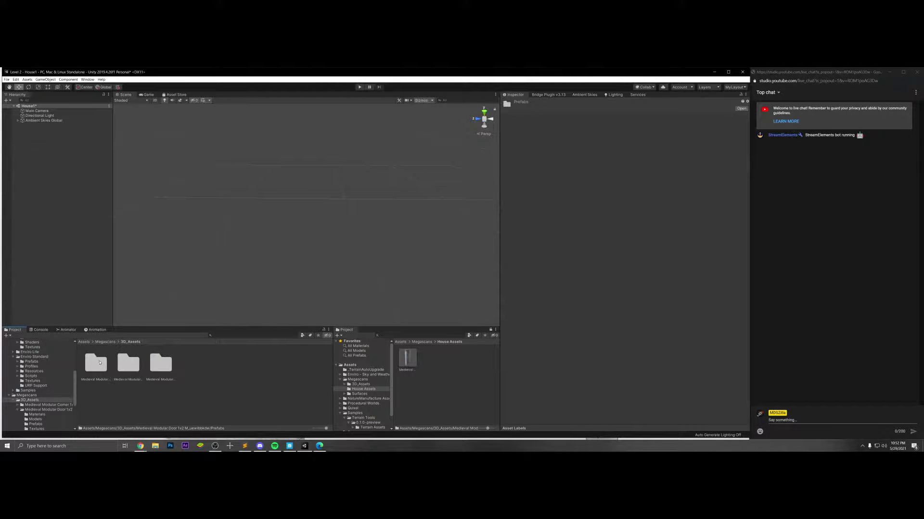
{"action": "left_click", "coordinate": [99, 363]}
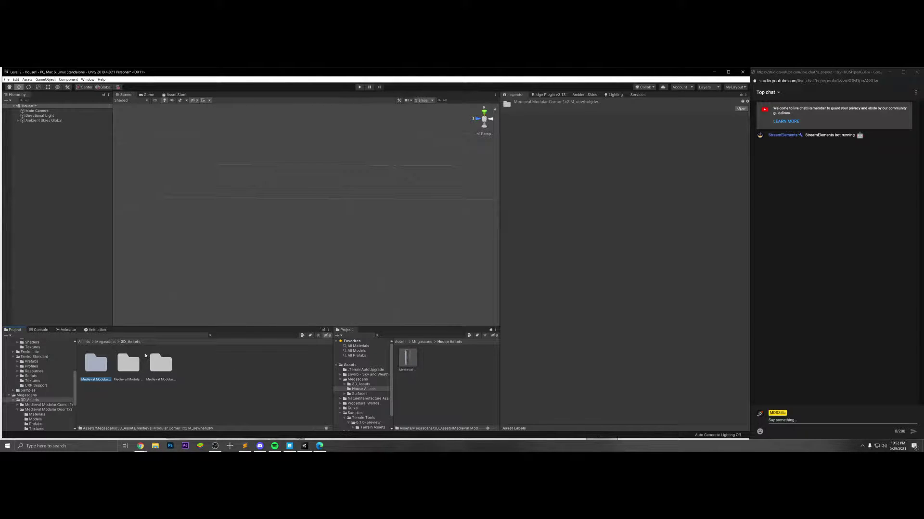
{"action": "double_click", "coordinate": [101, 366]}
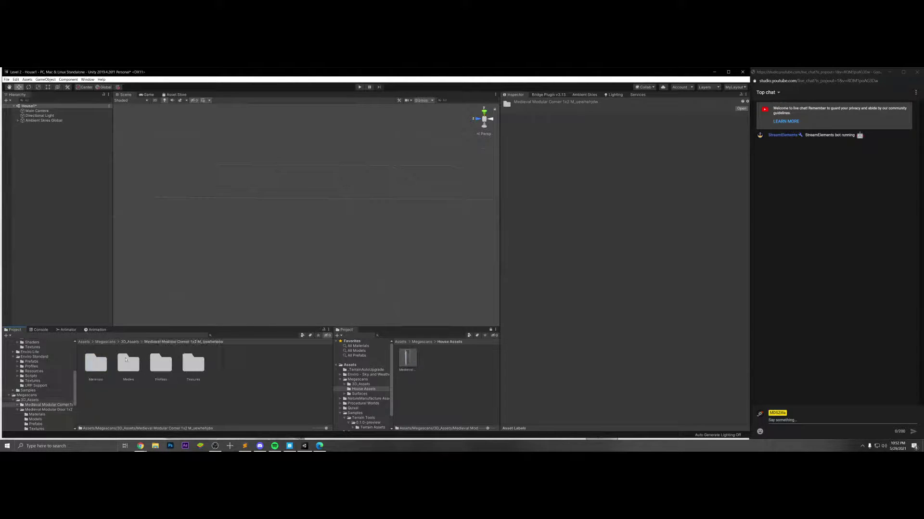
{"action": "double_click", "coordinate": [150, 362]}
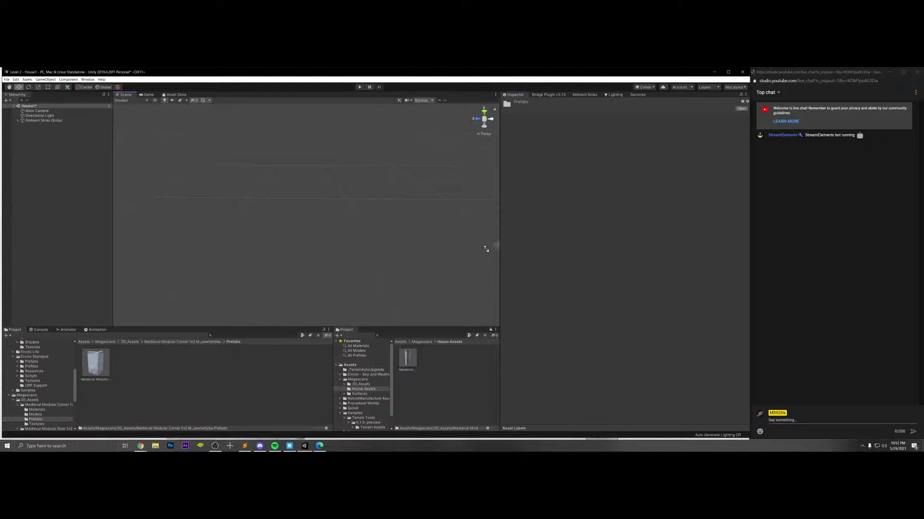
{"action": "left_click_drag", "start_coordinate": [398, 357], "coordinate": [400, 358]}
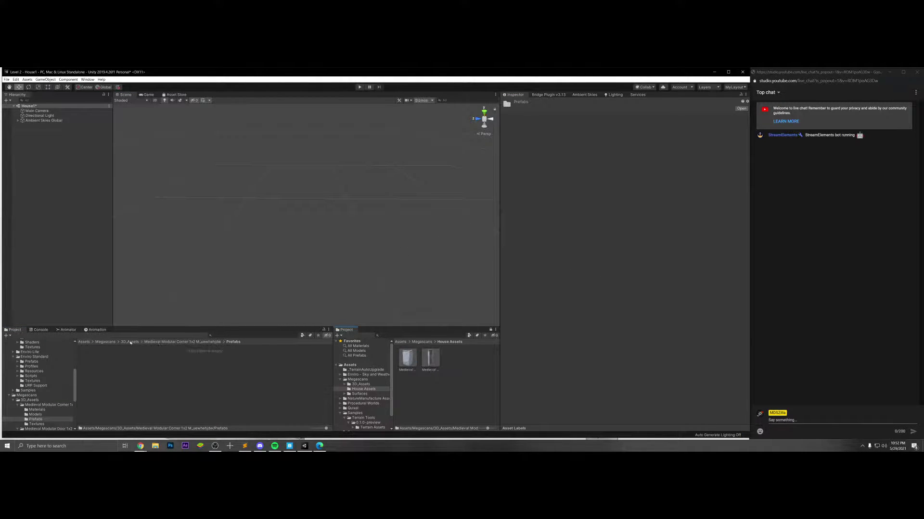
- Move the Medieval Modular Gable prefab from its Prefabs folder in 3D_Assets into House Assets
{"action": "left_click", "coordinate": [130, 343]}
{"action": "double_click", "coordinate": [160, 363]}
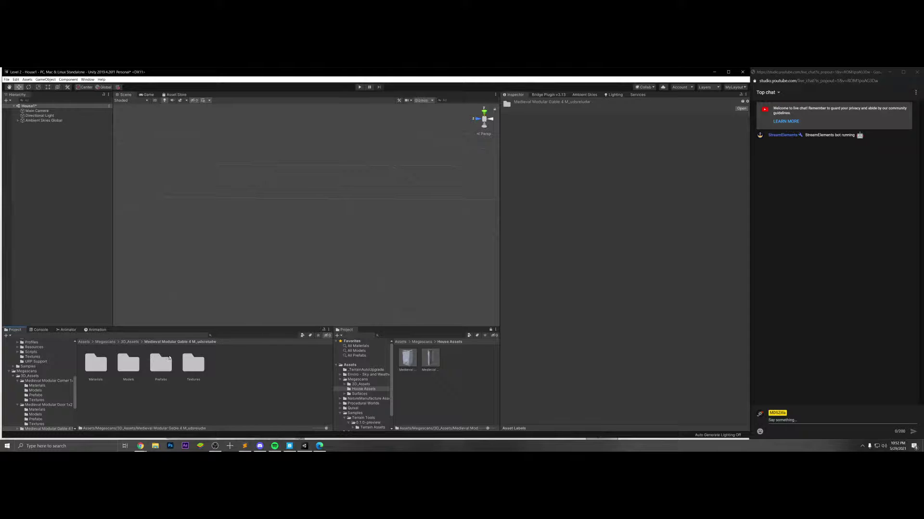
{"action": "double_click", "coordinate": [161, 362]}
{"action": "left_click", "coordinate": [96, 364]}
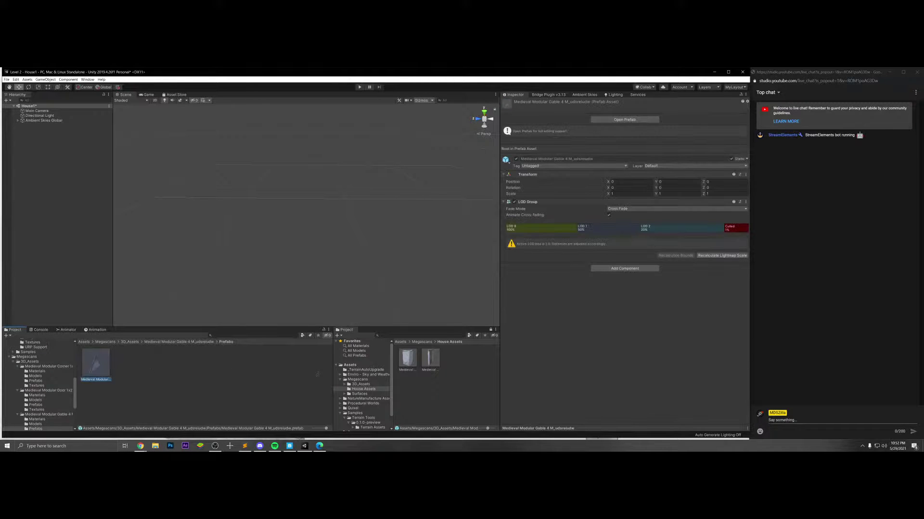
{"action": "left_click_drag", "start_coordinate": [317, 375], "coordinate": [452, 364]}
{"action": "left_click", "coordinate": [311, 382]}
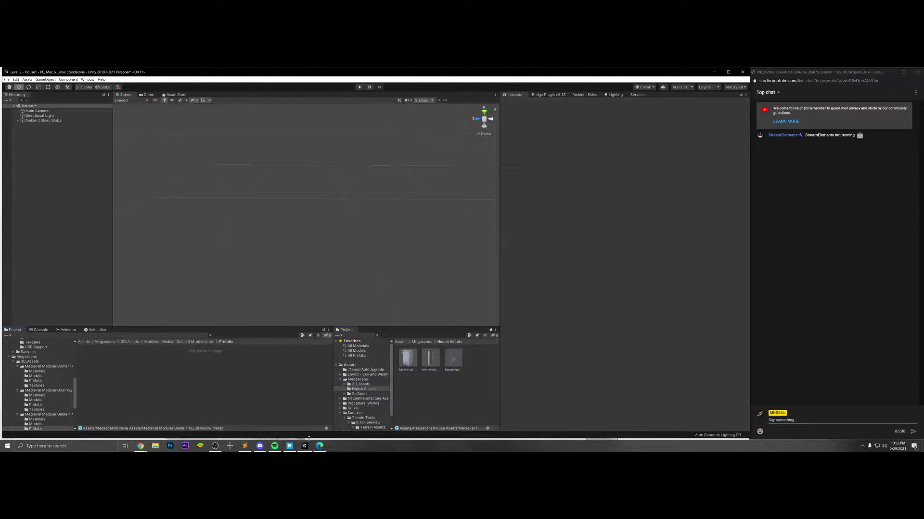
- Switch to Quixel Bridge and examine the Medieval Village collection's cover image, renders and latest assets
{"action": "left_click", "coordinate": [714, 72]}
{"action": "left_click", "coordinate": [304, 446]}
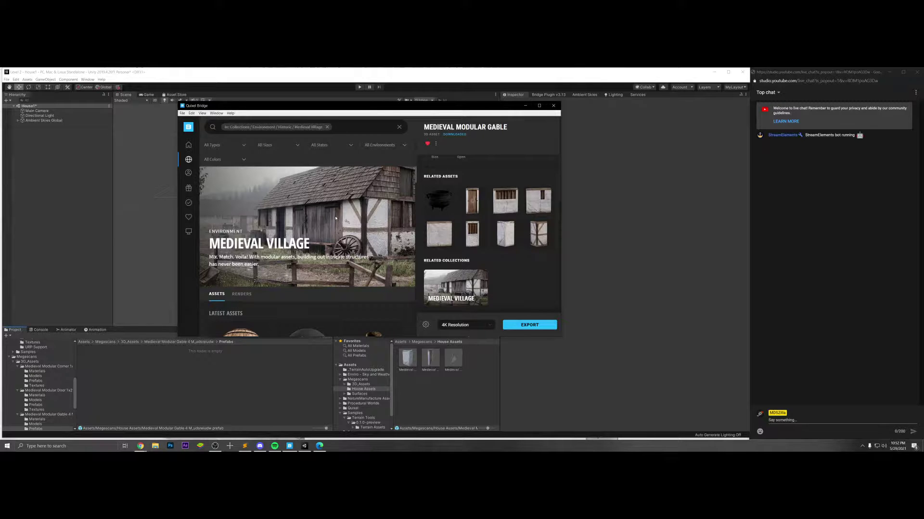
{"action": "left_click", "coordinate": [242, 294]}
{"action": "scroll", "coordinate": [246, 295], "scroll_direction": "down", "scroll_amount": 1}
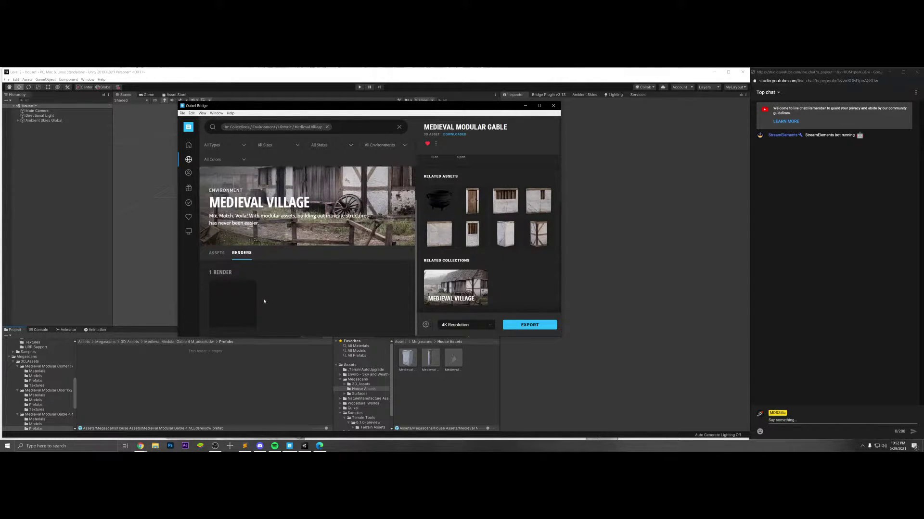
{"action": "left_click", "coordinate": [217, 252]}
{"action": "scroll", "coordinate": [284, 273], "scroll_direction": "up", "scroll_amount": 3}
{"action": "scroll", "coordinate": [288, 270], "scroll_direction": "down", "scroll_amount": 2}
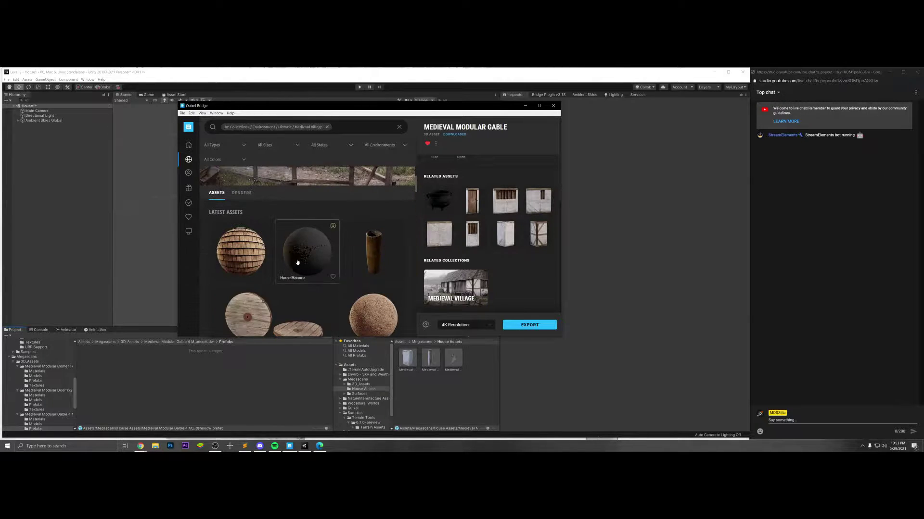
{"action": "scroll", "coordinate": [309, 266], "scroll_direction": "up", "scroll_amount": 1}
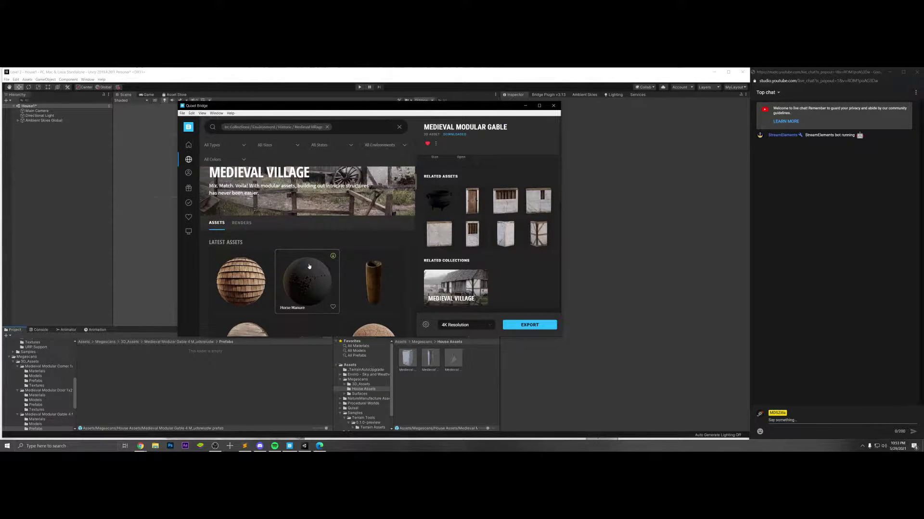
{"action": "scroll", "coordinate": [336, 267], "scroll_direction": "up", "scroll_amount": 2}
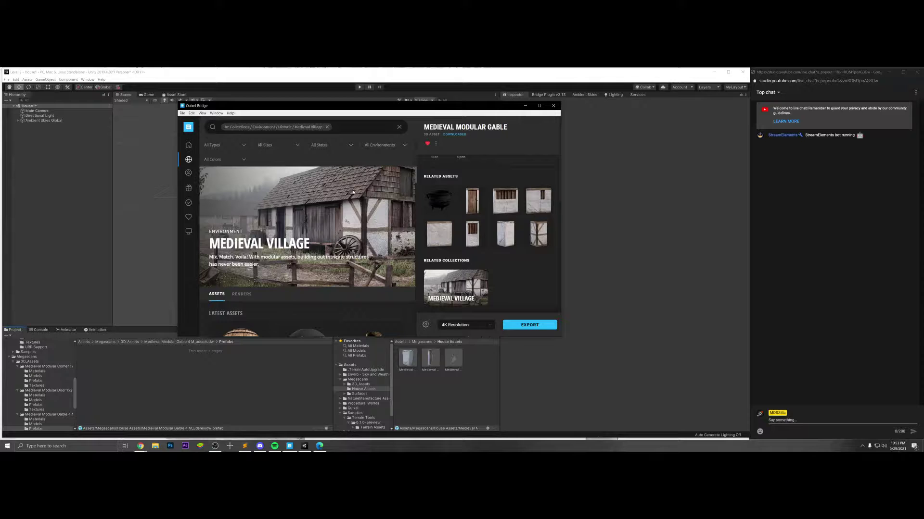
{"action": "scroll", "coordinate": [336, 216], "scroll_direction": "down", "scroll_amount": 1}
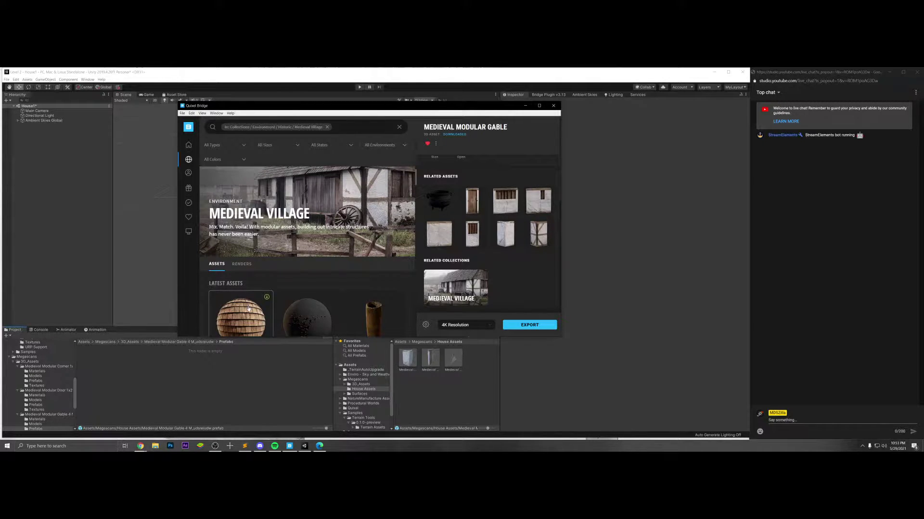
{"action": "scroll", "coordinate": [246, 311], "scroll_direction": "up", "scroll_amount": 1}
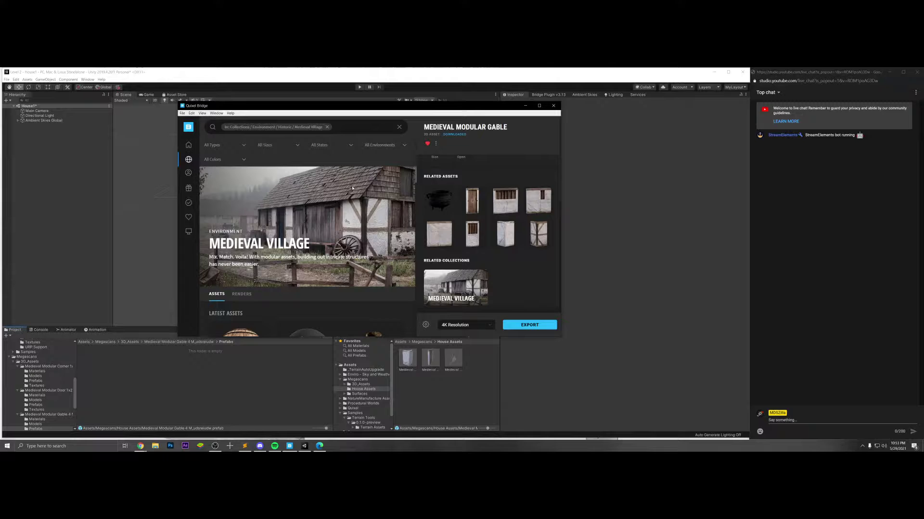
- Return to Unity and check the gable and door Prefabs folders in 3D_Assets for prefabs not yet moved
{"action": "left_click", "coordinate": [181, 374]}
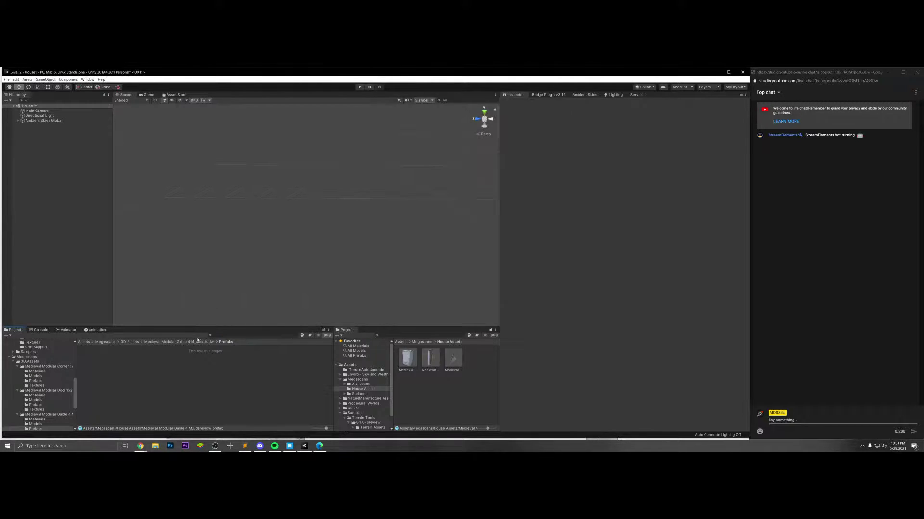
{"action": "left_click", "coordinate": [129, 342]}
{"action": "double_click", "coordinate": [161, 362]}
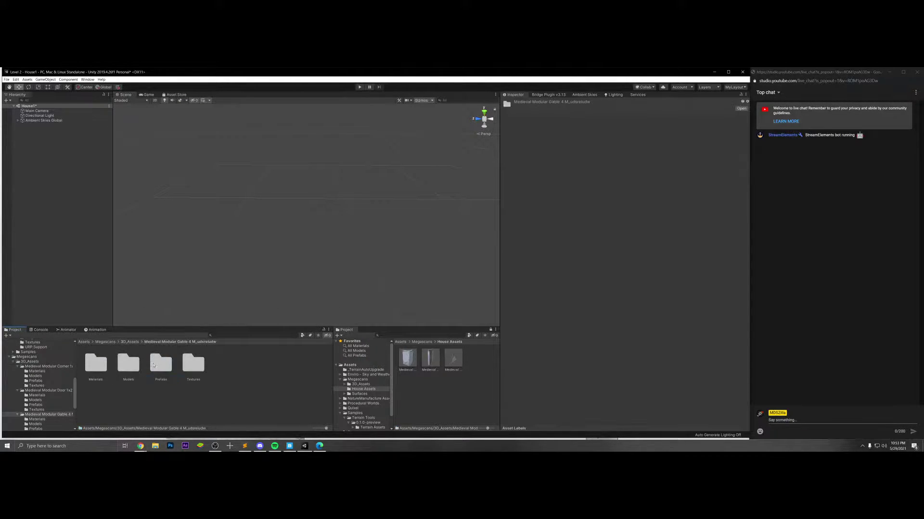
{"action": "double_click", "coordinate": [159, 362]}
{"action": "left_click", "coordinate": [126, 342]}
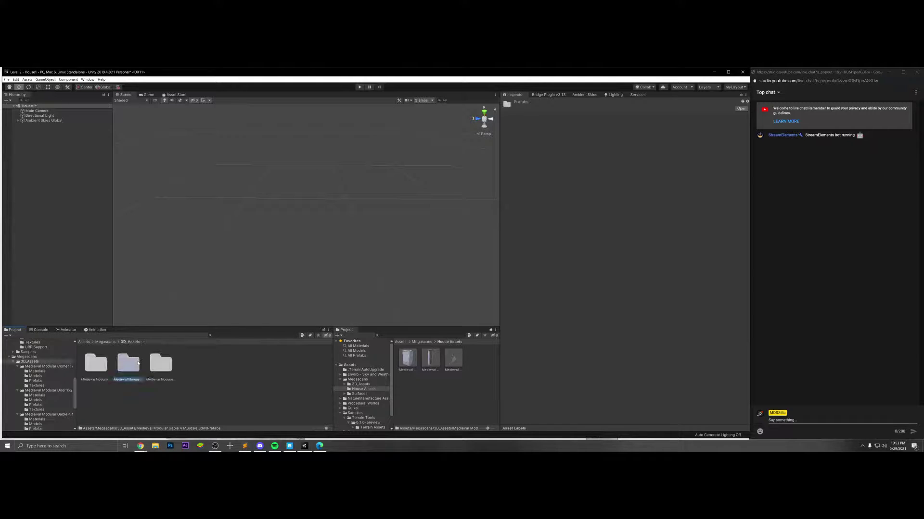
{"action": "double_click", "coordinate": [128, 362]}
{"action": "double_click", "coordinate": [162, 363]}
{"action": "left_click", "coordinate": [128, 342]}
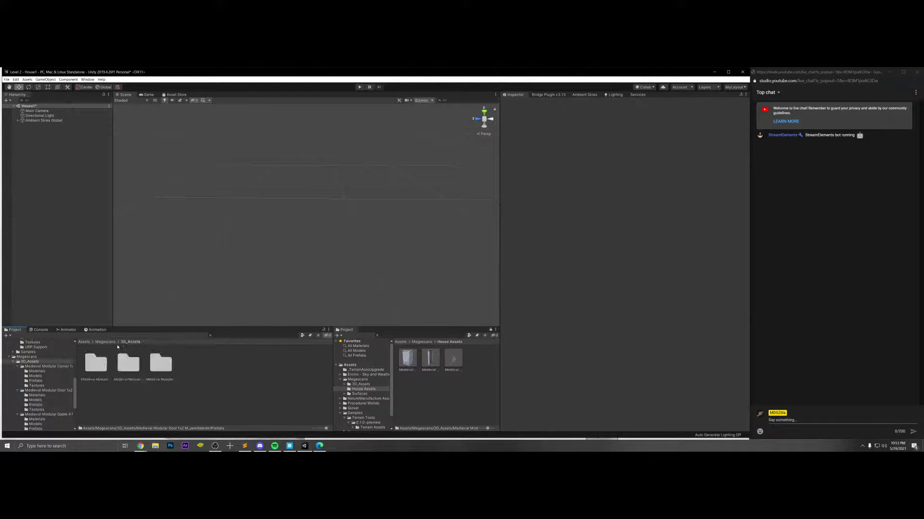
- Switch to Quixel Bridge and look through the Medieval Village collection's assets for walls, roof parts and other house pieces
{"action": "key", "text": "alt+Tab"}
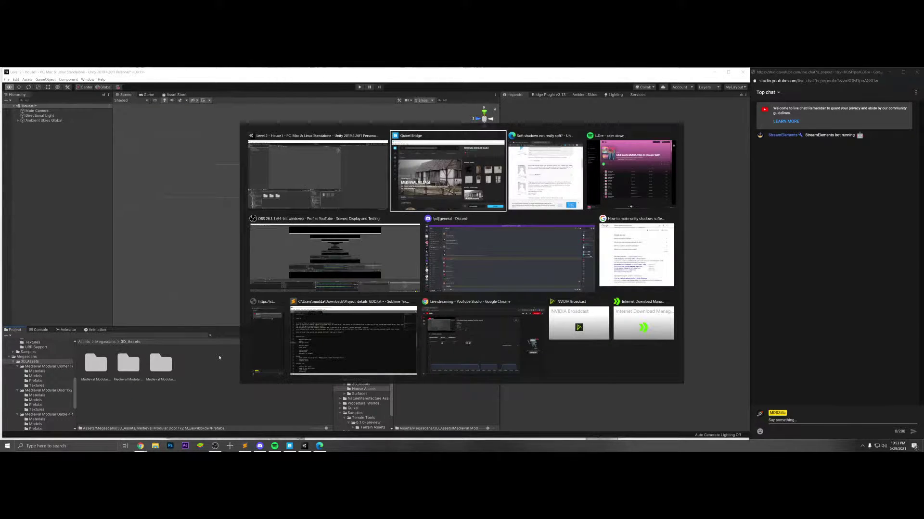
{"action": "scroll", "coordinate": [313, 280], "scroll_direction": "down", "scroll_amount": 5}
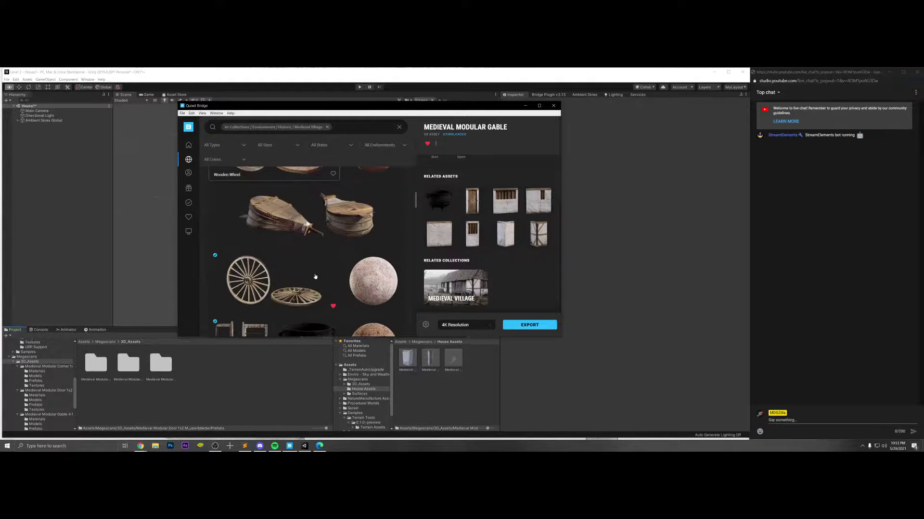
{"action": "scroll", "coordinate": [315, 276], "scroll_direction": "down", "scroll_amount": 2}
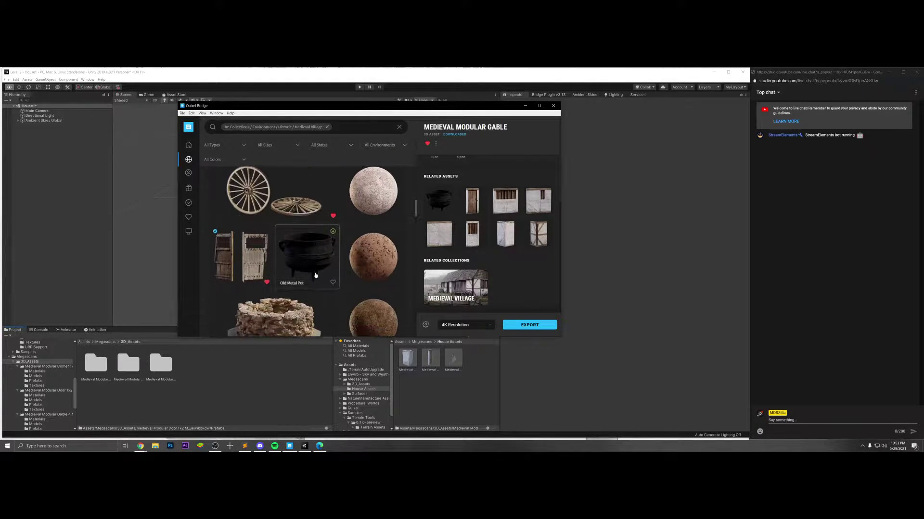
{"action": "scroll", "coordinate": [290, 272], "scroll_direction": "down", "scroll_amount": 5}
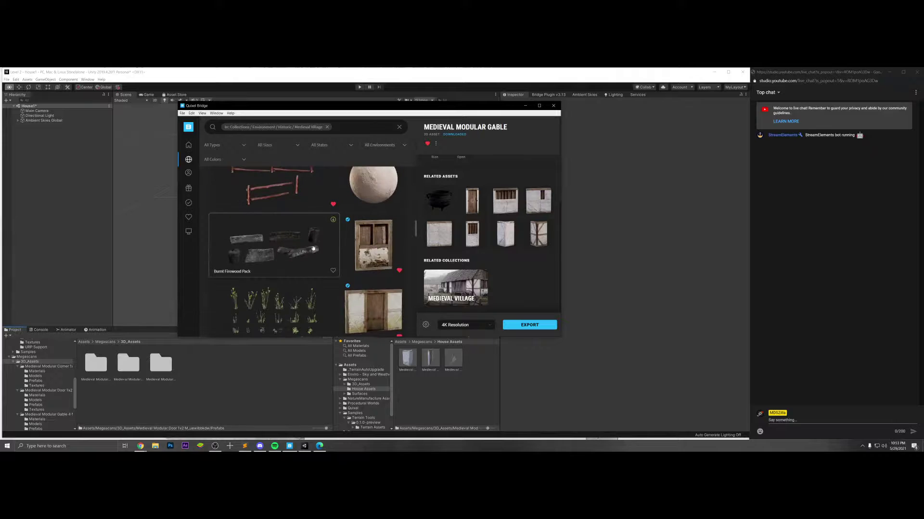
{"action": "scroll", "coordinate": [380, 243], "scroll_direction": "up", "scroll_amount": 5}
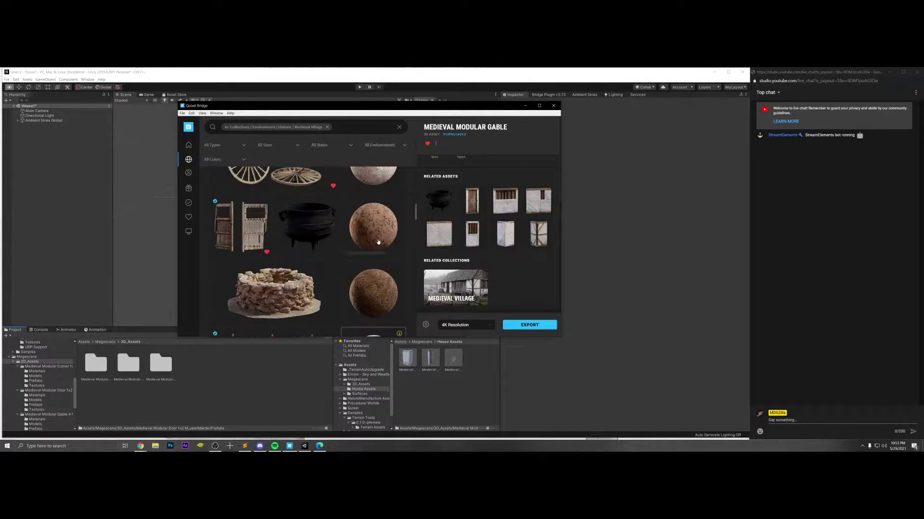
{"action": "scroll", "coordinate": [379, 273], "scroll_direction": "down", "scroll_amount": 5}
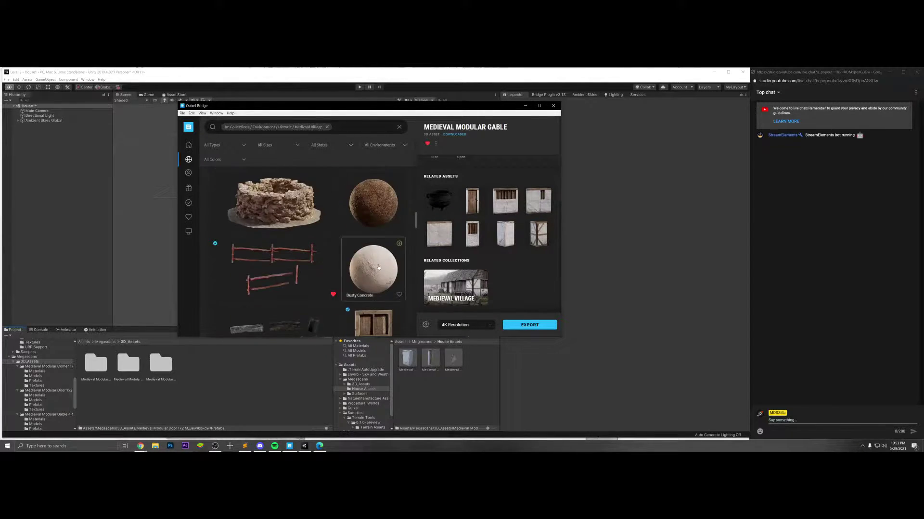
{"action": "scroll", "coordinate": [376, 262], "scroll_direction": "up", "scroll_amount": 5}
{"action": "scroll", "coordinate": [372, 260], "scroll_direction": "down", "scroll_amount": 10}
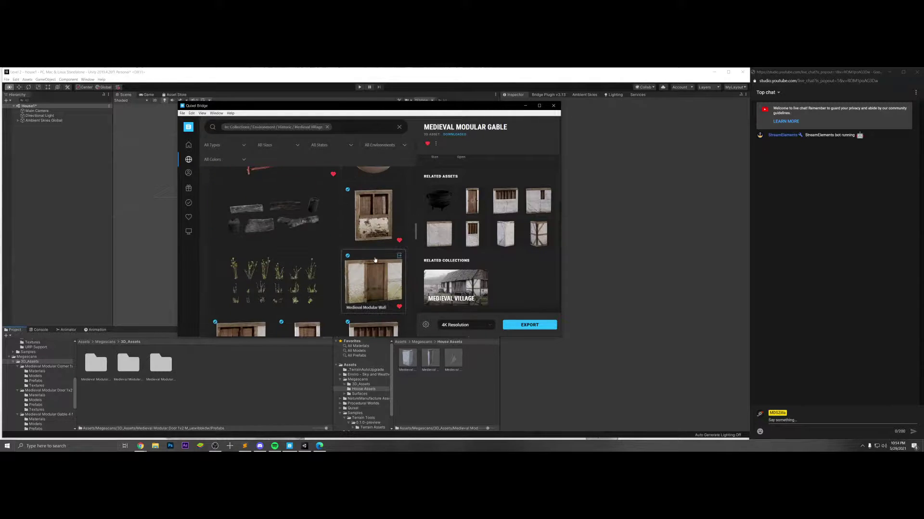
{"action": "scroll", "coordinate": [370, 259], "scroll_direction": "down", "scroll_amount": 10}
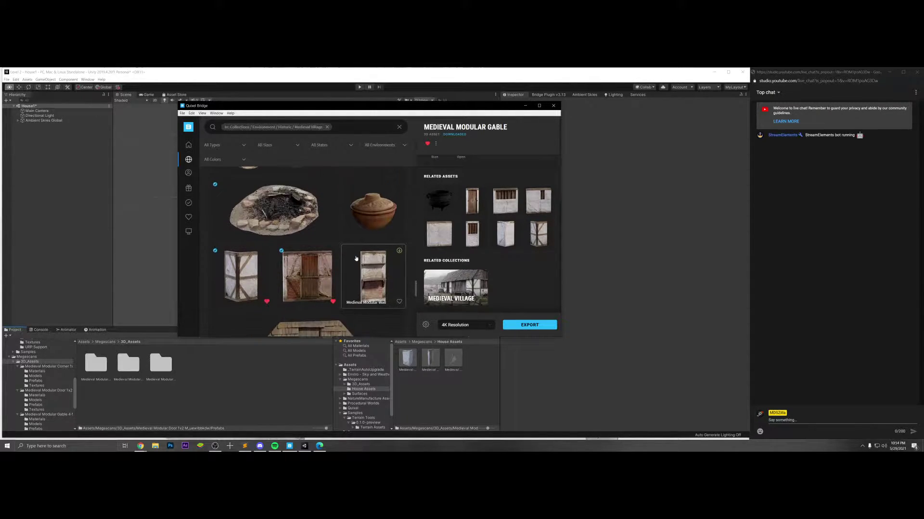
{"action": "scroll", "coordinate": [356, 259], "scroll_direction": "down", "scroll_amount": 3}
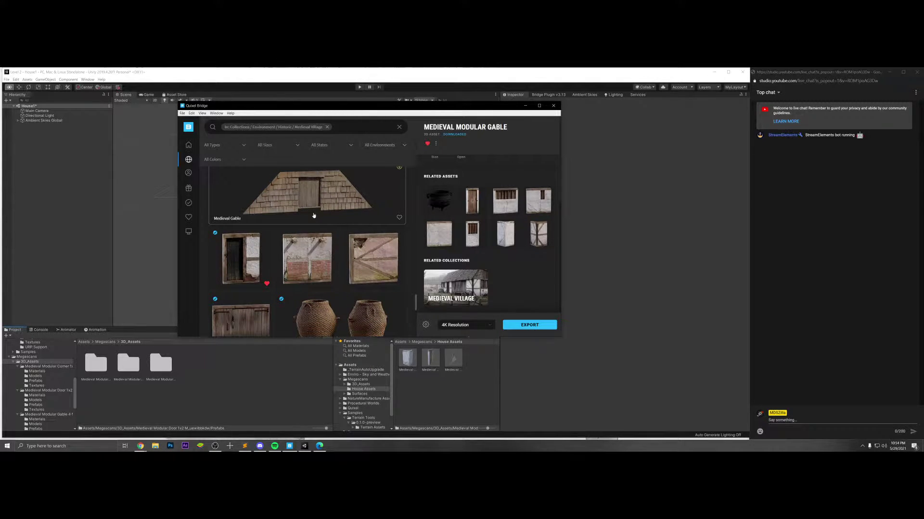
{"action": "scroll", "coordinate": [313, 190], "scroll_direction": "down", "scroll_amount": 2}
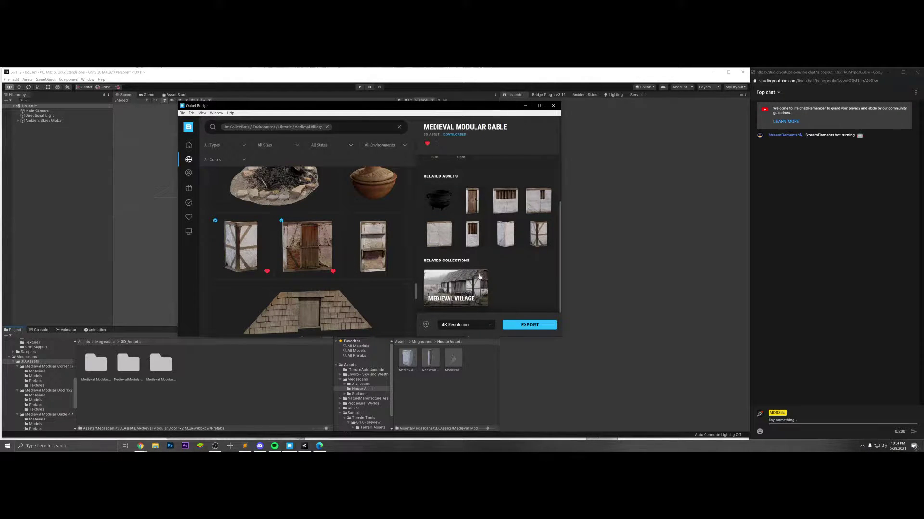
{"action": "scroll", "coordinate": [348, 249], "scroll_direction": "down", "scroll_amount": 2}
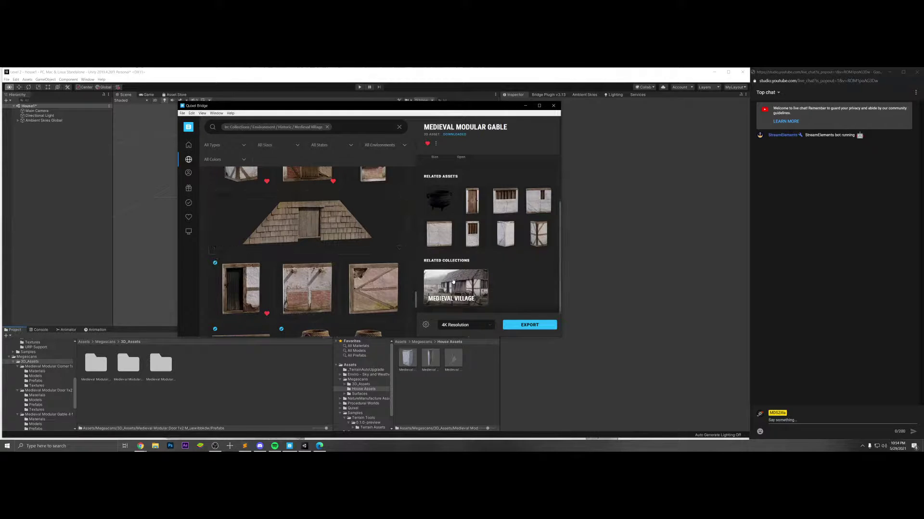
{"action": "scroll", "coordinate": [254, 261], "scroll_direction": "down", "scroll_amount": 5}
{"action": "scroll", "coordinate": [255, 260], "scroll_direction": "down", "scroll_amount": 5}
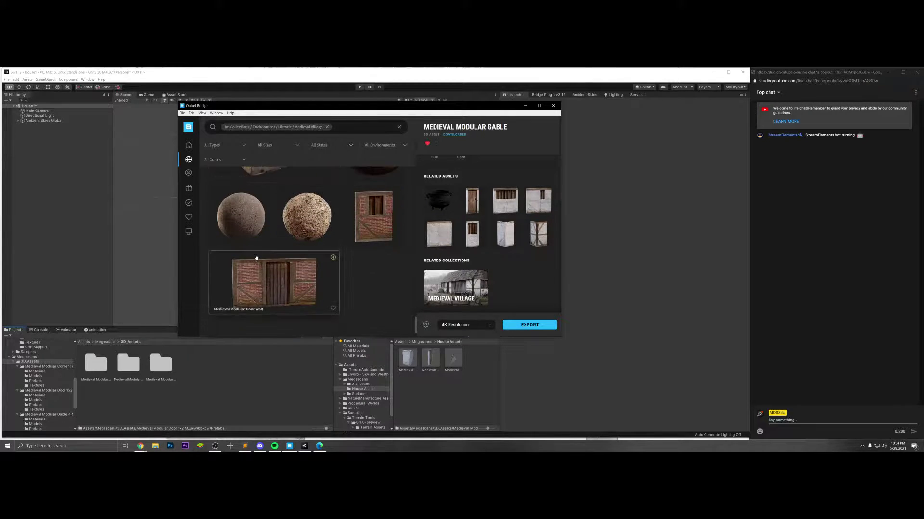
{"action": "scroll", "coordinate": [258, 255], "scroll_direction": "down", "scroll_amount": 3}
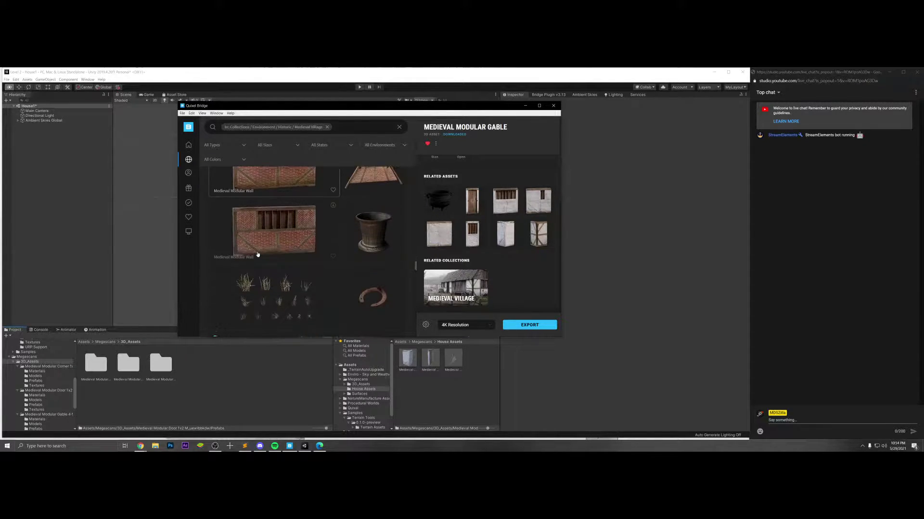
{"action": "scroll", "coordinate": [258, 254], "scroll_direction": "up", "scroll_amount": 3}
{"action": "scroll", "coordinate": [257, 255], "scroll_direction": "down", "scroll_amount": 2}
{"action": "scroll", "coordinate": [258, 255], "scroll_direction": "up", "scroll_amount": 3}
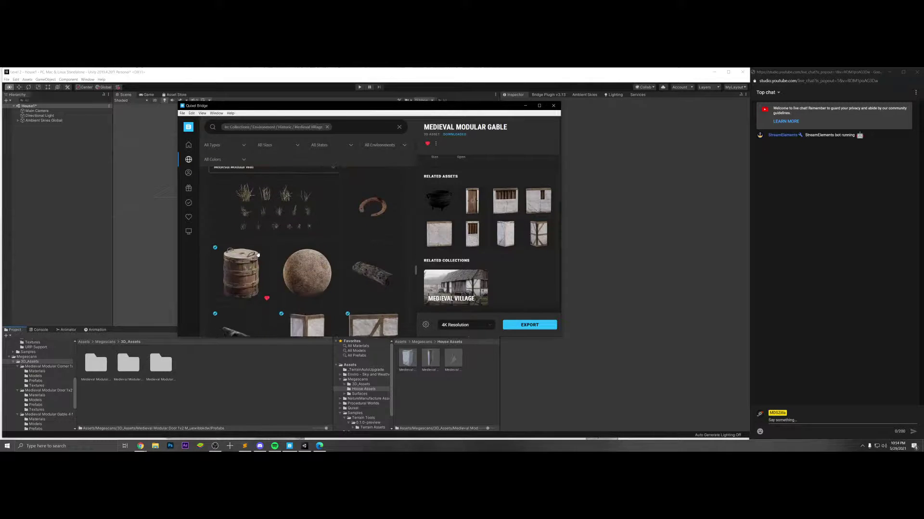
{"action": "scroll", "coordinate": [257, 255], "scroll_direction": "down", "scroll_amount": 3}
{"action": "scroll", "coordinate": [258, 254], "scroll_direction": "up", "scroll_amount": 2}
{"action": "scroll", "coordinate": [258, 254], "scroll_direction": "down", "scroll_amount": 10}
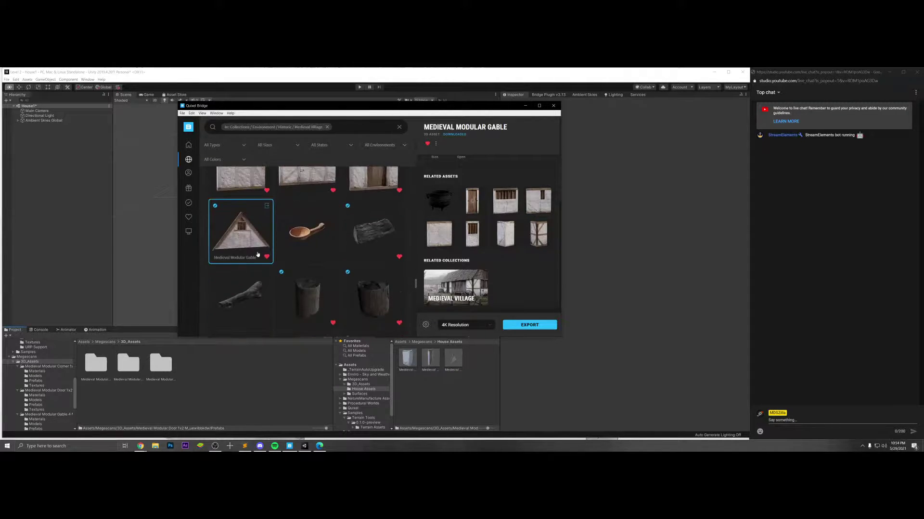
{"action": "scroll", "coordinate": [257, 254], "scroll_direction": "down", "scroll_amount": 3}
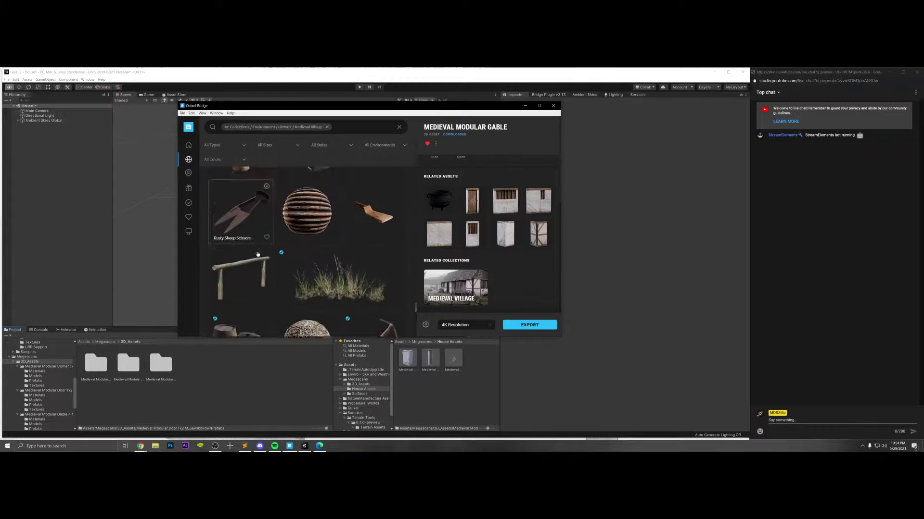
{"action": "scroll", "coordinate": [270, 253], "scroll_direction": "up", "scroll_amount": 1}
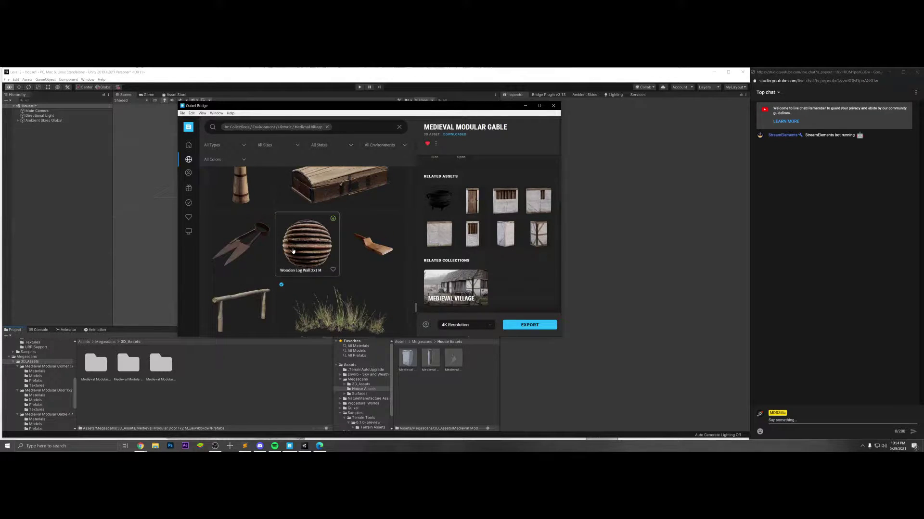
{"action": "scroll", "coordinate": [293, 250], "scroll_direction": "down", "scroll_amount": 5}
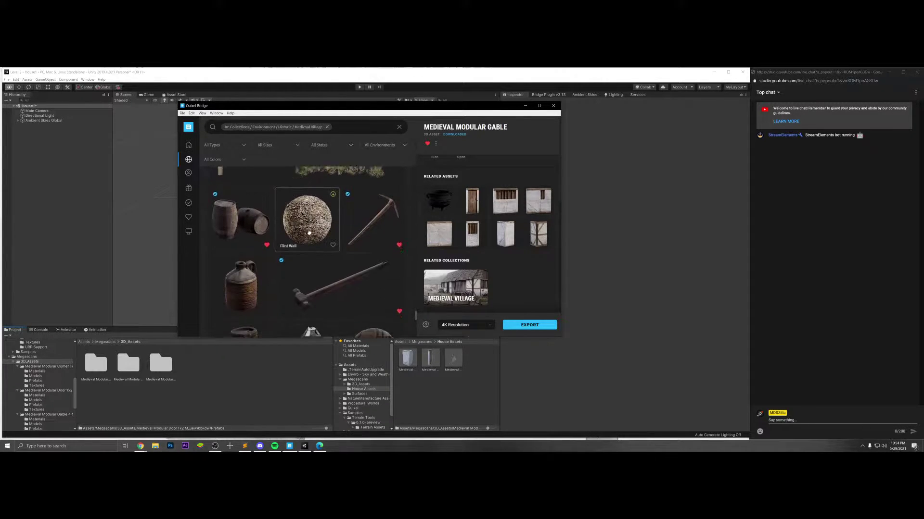
{"action": "scroll", "coordinate": [308, 231], "scroll_direction": "down", "scroll_amount": 3}
{"action": "scroll", "coordinate": [361, 222], "scroll_direction": "up", "scroll_amount": 4}
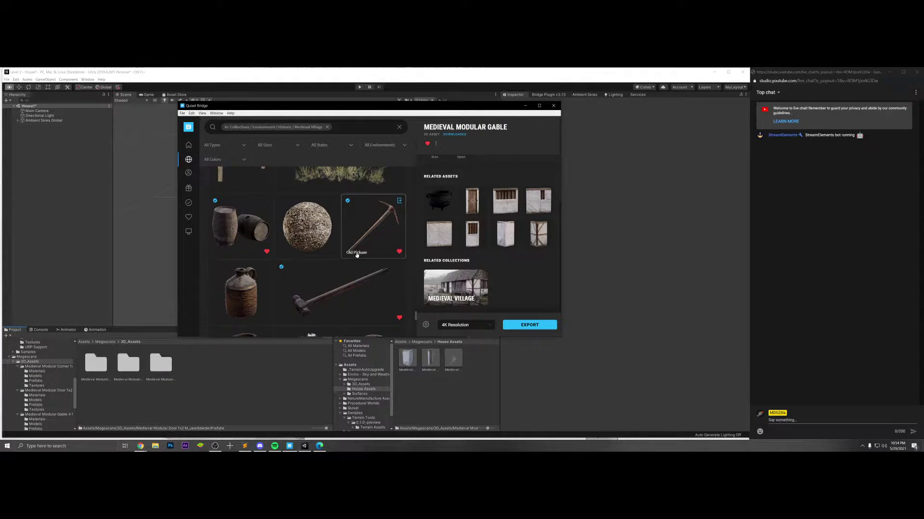
{"action": "scroll", "coordinate": [357, 255], "scroll_direction": "down", "scroll_amount": 2}
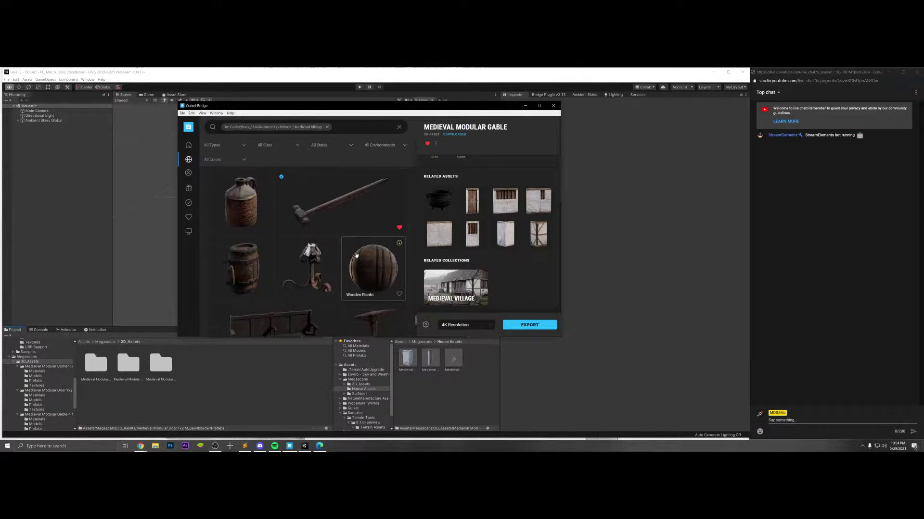
{"action": "scroll", "coordinate": [356, 254], "scroll_direction": "down", "scroll_amount": 5}
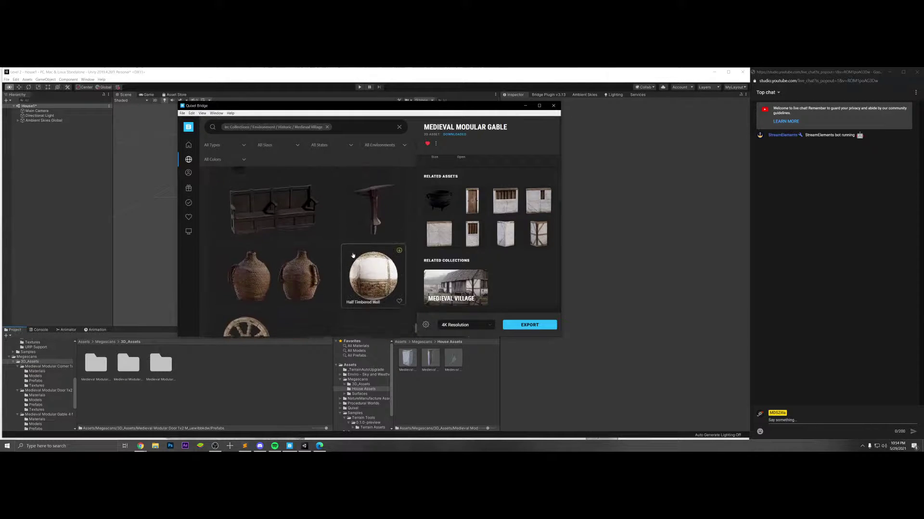
- Find the lighter Wooden Chopping Block in the Medieval Village collection, mark it as a favorite and download it at 4K resolution
{"action": "scroll", "coordinate": [338, 254], "scroll_direction": "down", "scroll_amount": 5}
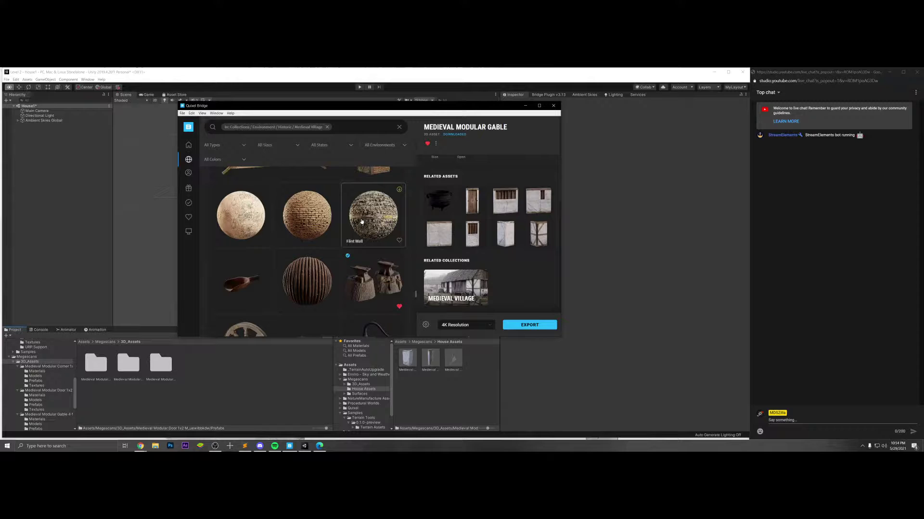
{"action": "scroll", "coordinate": [346, 229], "scroll_direction": "down", "scroll_amount": 3}
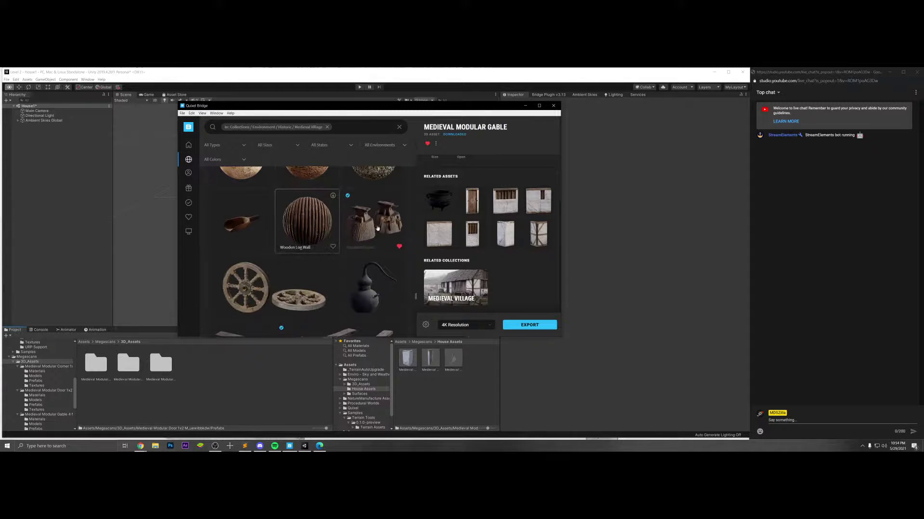
{"action": "scroll", "coordinate": [339, 233], "scroll_direction": "down", "scroll_amount": 5}
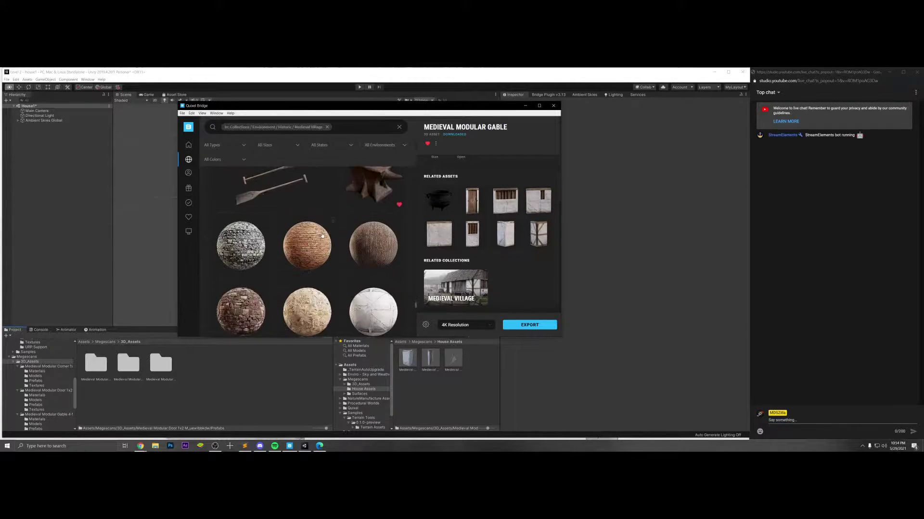
{"action": "scroll", "coordinate": [308, 239], "scroll_direction": "down", "scroll_amount": 2}
{"action": "scroll", "coordinate": [312, 238], "scroll_direction": "down", "scroll_amount": 2}
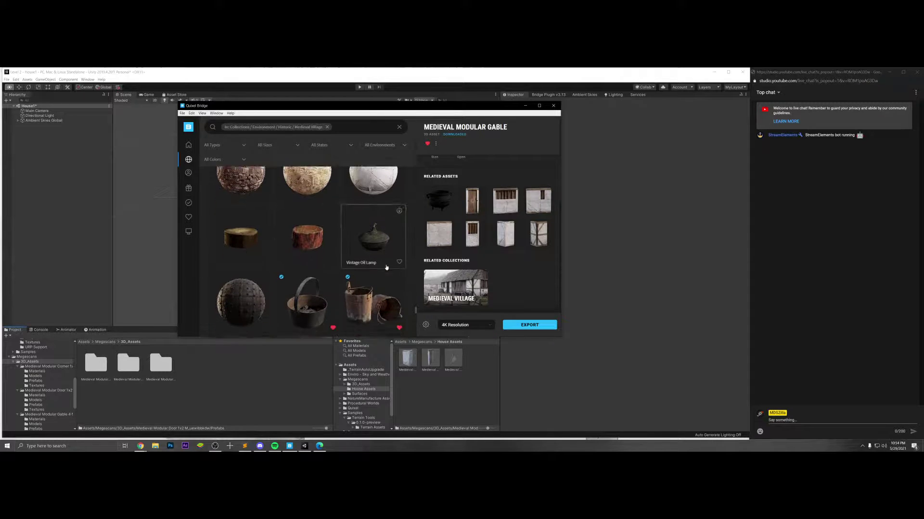
{"action": "scroll", "coordinate": [313, 237], "scroll_direction": "up", "scroll_amount": 1}
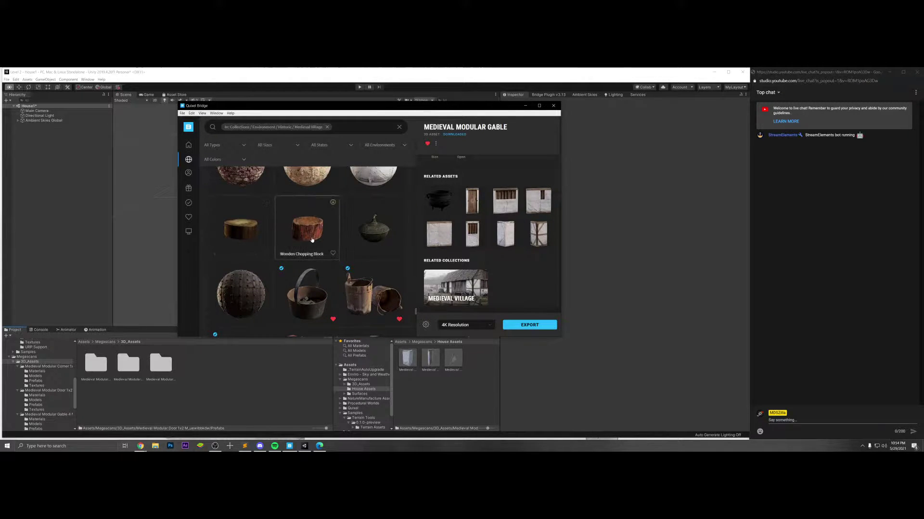
{"action": "scroll", "coordinate": [255, 235], "scroll_direction": "down", "scroll_amount": 1}
{"action": "left_click", "coordinate": [267, 223]}
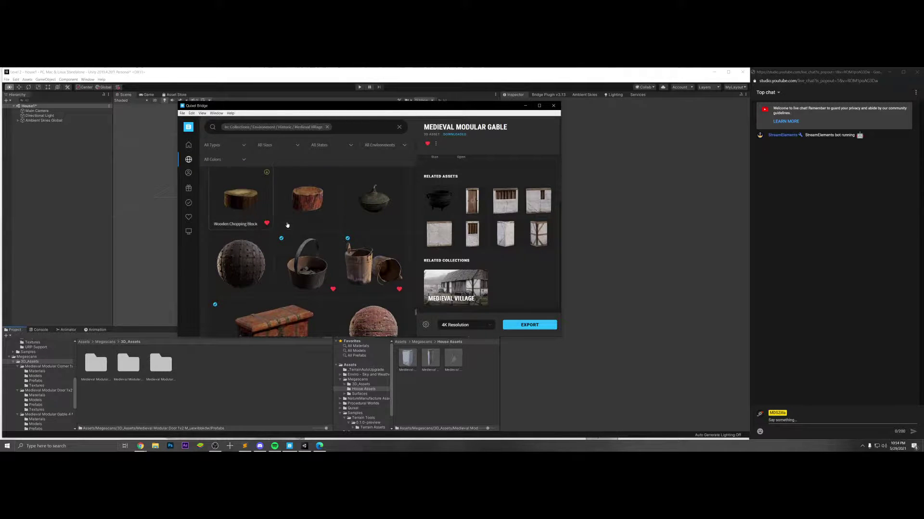
{"action": "left_click", "coordinate": [249, 215]}
{"action": "left_click", "coordinate": [529, 324]}
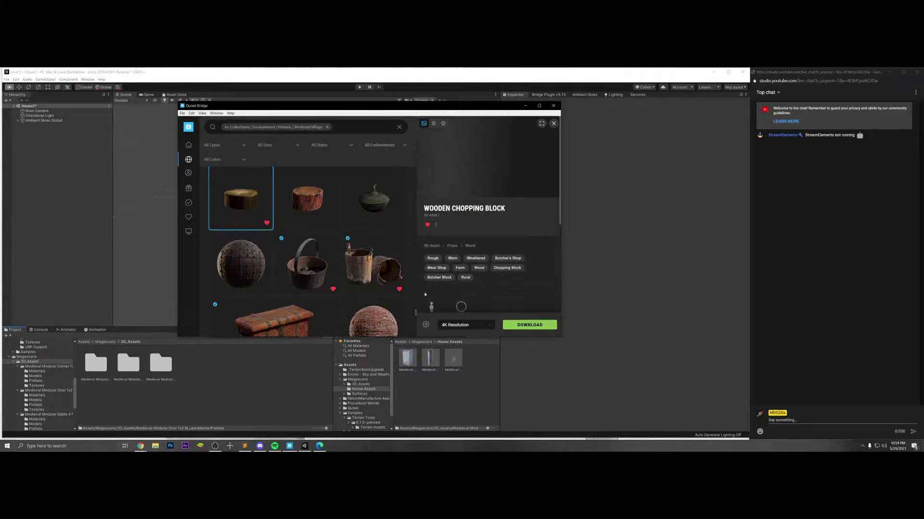
- Look through the collection's remaining props, beams, bricks and plants, and view the details of a Buffalo Grass decal
{"action": "scroll", "coordinate": [306, 256], "scroll_direction": "down", "scroll_amount": 2}
{"action": "scroll", "coordinate": [306, 255], "scroll_direction": "down", "scroll_amount": 1}
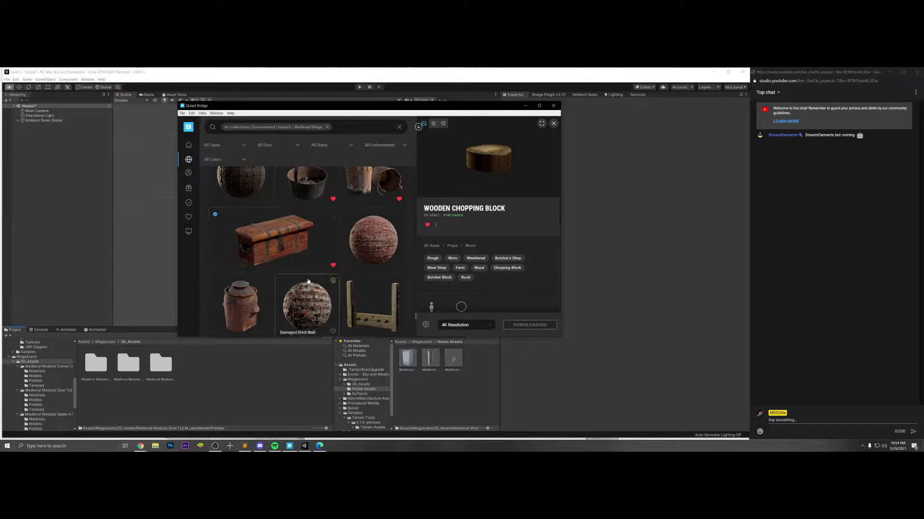
{"action": "scroll", "coordinate": [308, 282], "scroll_direction": "down", "scroll_amount": 1}
{"action": "scroll", "coordinate": [309, 281], "scroll_direction": "down", "scroll_amount": 3}
{"action": "scroll", "coordinate": [315, 269], "scroll_direction": "down", "scroll_amount": 3}
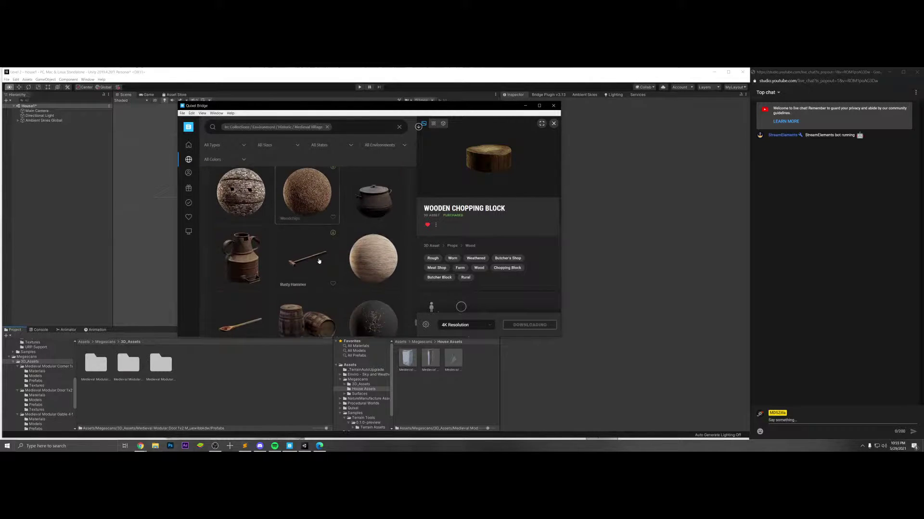
{"action": "scroll", "coordinate": [317, 256], "scroll_direction": "down", "scroll_amount": 2}
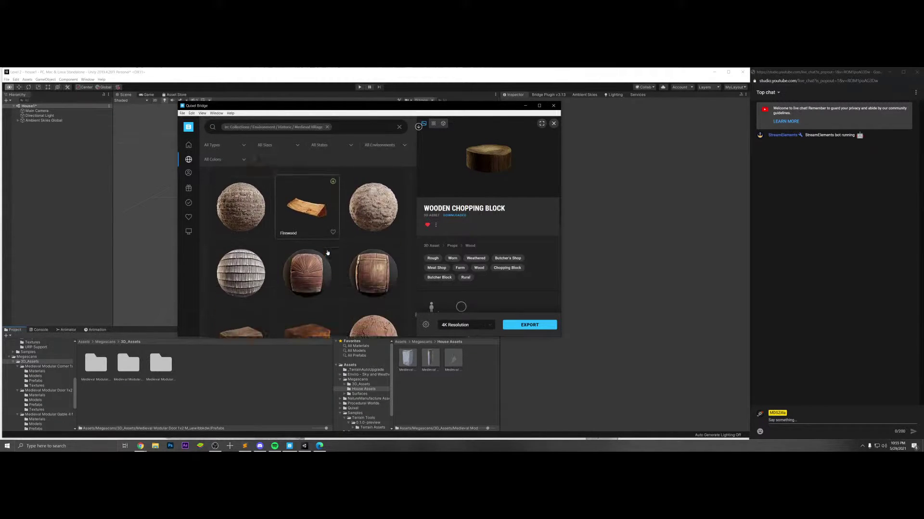
{"action": "scroll", "coordinate": [329, 251], "scroll_direction": "down", "scroll_amount": 2}
{"action": "scroll", "coordinate": [327, 252], "scroll_direction": "up", "scroll_amount": 3}
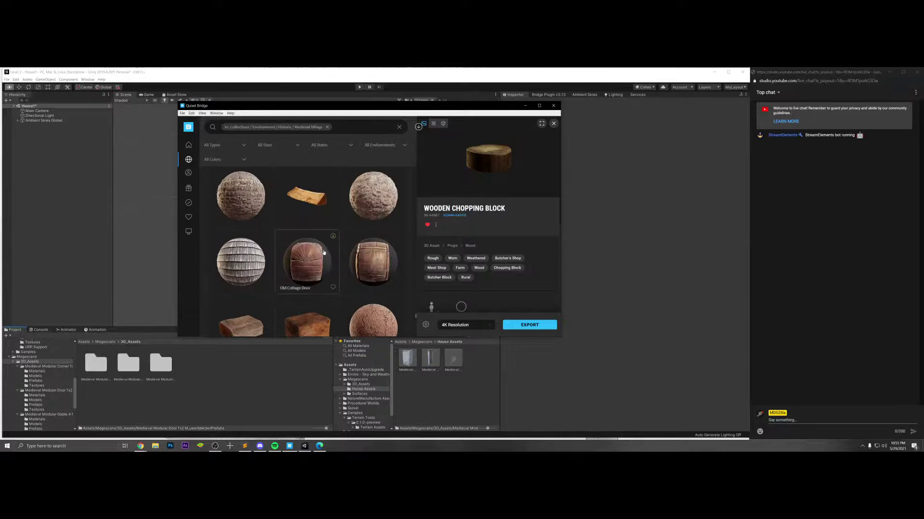
{"action": "scroll", "coordinate": [311, 264], "scroll_direction": "down", "scroll_amount": 5}
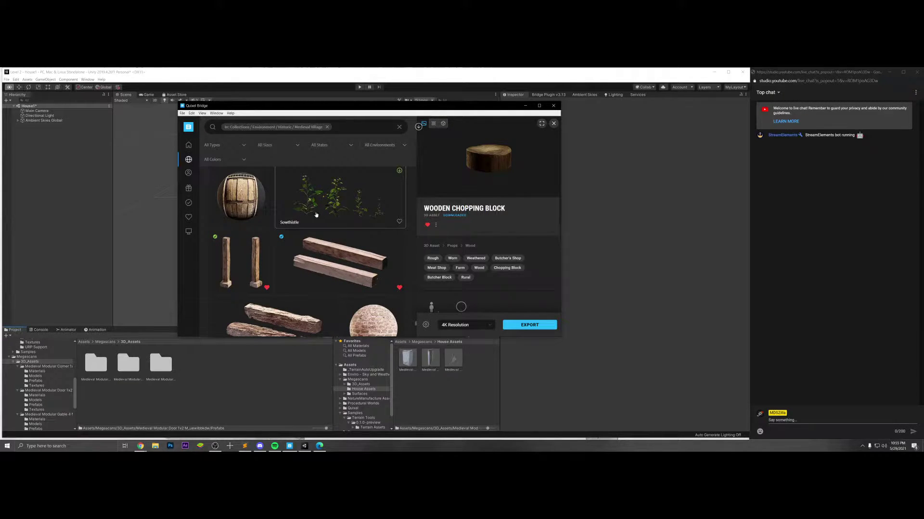
{"action": "scroll", "coordinate": [317, 221], "scroll_direction": "down", "scroll_amount": 8}
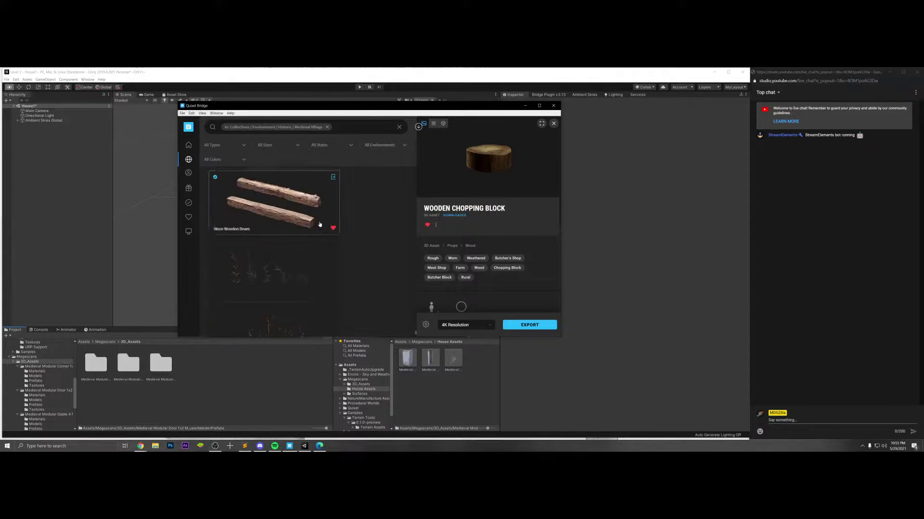
{"action": "scroll", "coordinate": [318, 229], "scroll_direction": "down", "scroll_amount": 1}
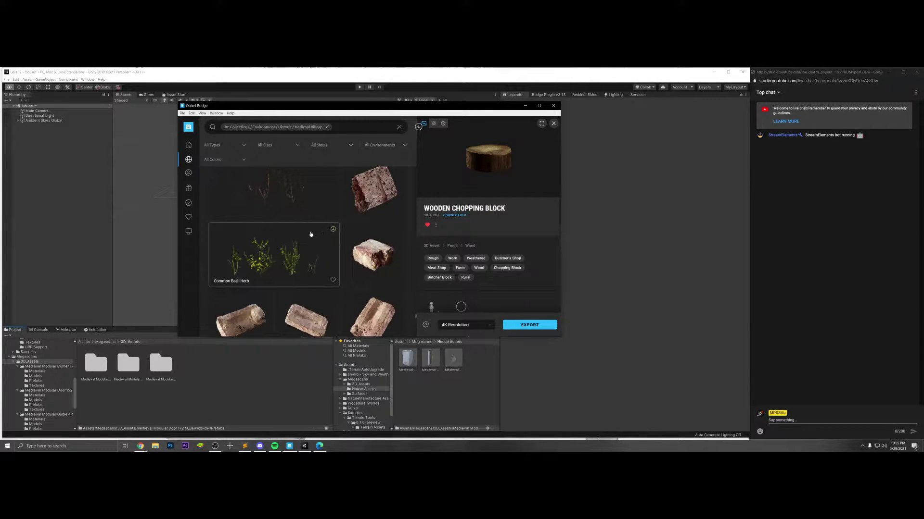
{"action": "scroll", "coordinate": [308, 236], "scroll_direction": "down", "scroll_amount": 3}
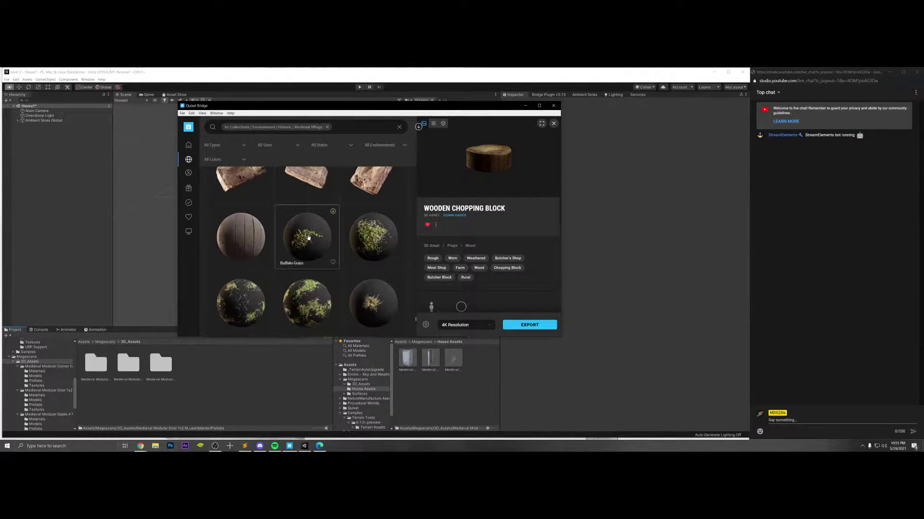
{"action": "scroll", "coordinate": [308, 237], "scroll_direction": "down", "scroll_amount": 1}
{"action": "scroll", "coordinate": [308, 240], "scroll_direction": "down", "scroll_amount": 1}
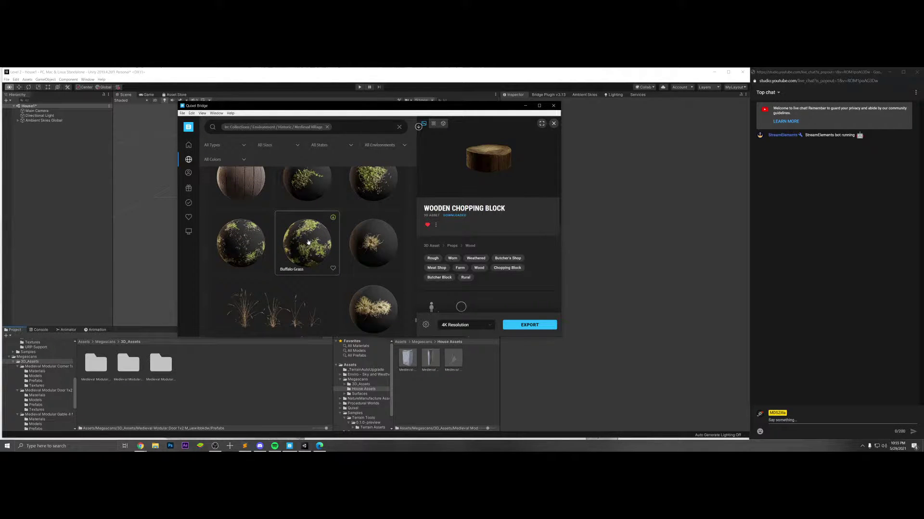
{"action": "left_click", "coordinate": [309, 241]}
{"action": "scroll", "coordinate": [318, 250], "scroll_direction": "up", "scroll_amount": 2}
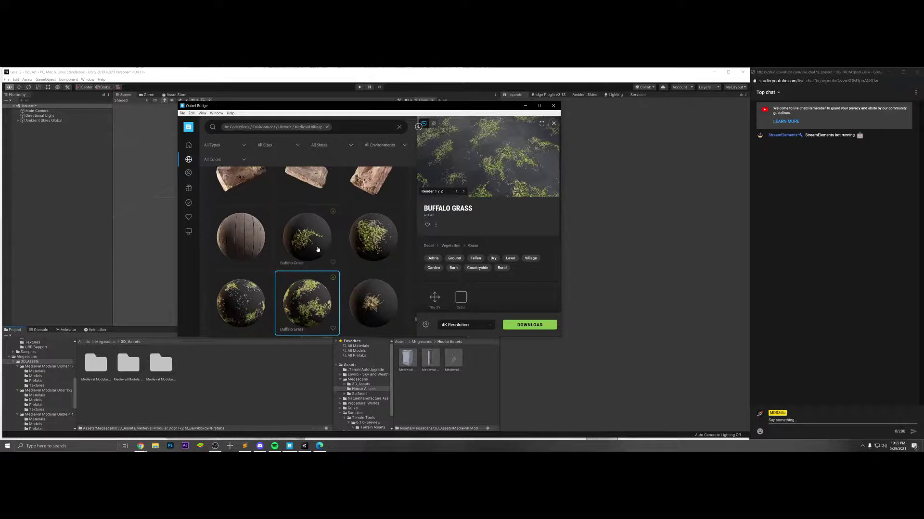
- Open the Weathered Wood Slate Roof surface and examine its three renders
{"action": "scroll", "coordinate": [315, 248], "scroll_direction": "down", "scroll_amount": 6}
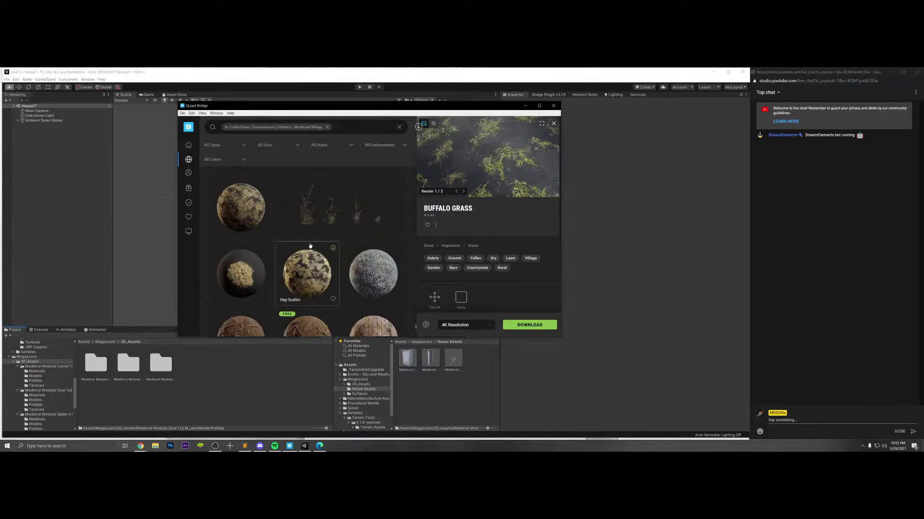
{"action": "scroll", "coordinate": [310, 246], "scroll_direction": "down", "scroll_amount": 4}
{"action": "left_click", "coordinate": [365, 269]}
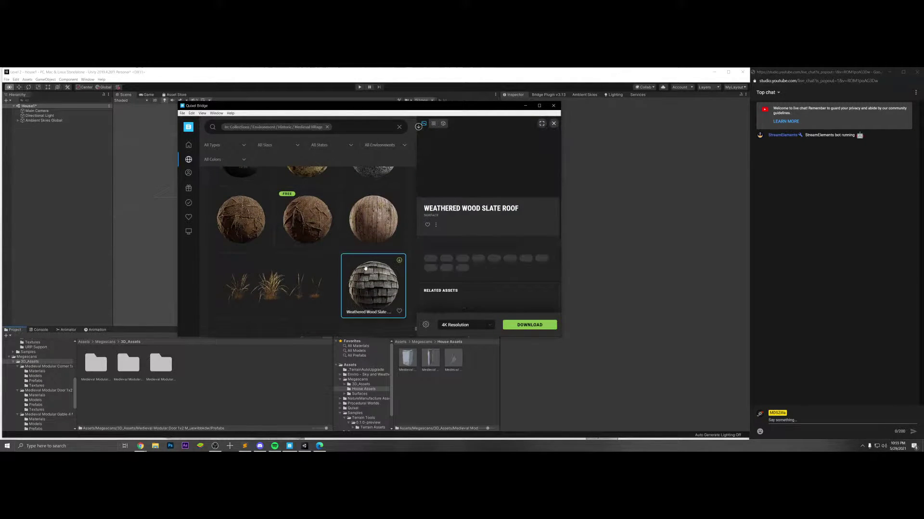
{"action": "left_click", "coordinate": [463, 192]}
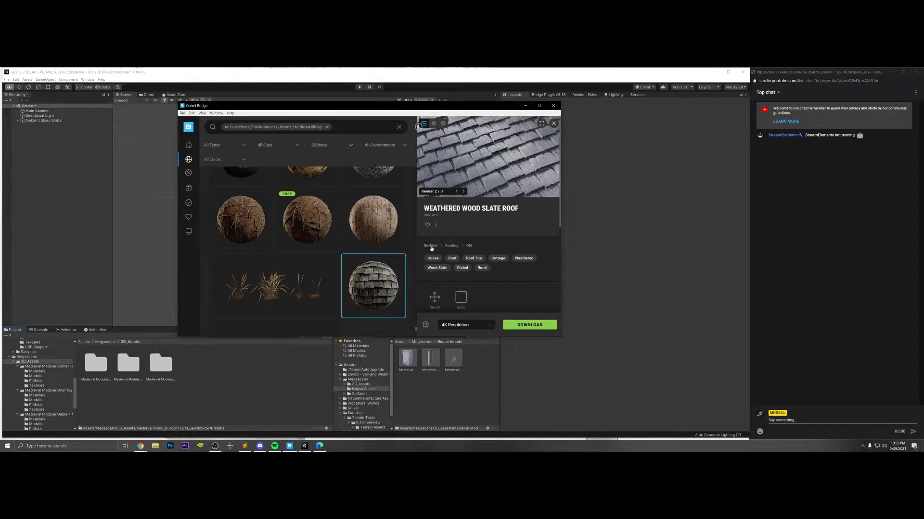
{"action": "left_click", "coordinate": [463, 191]}
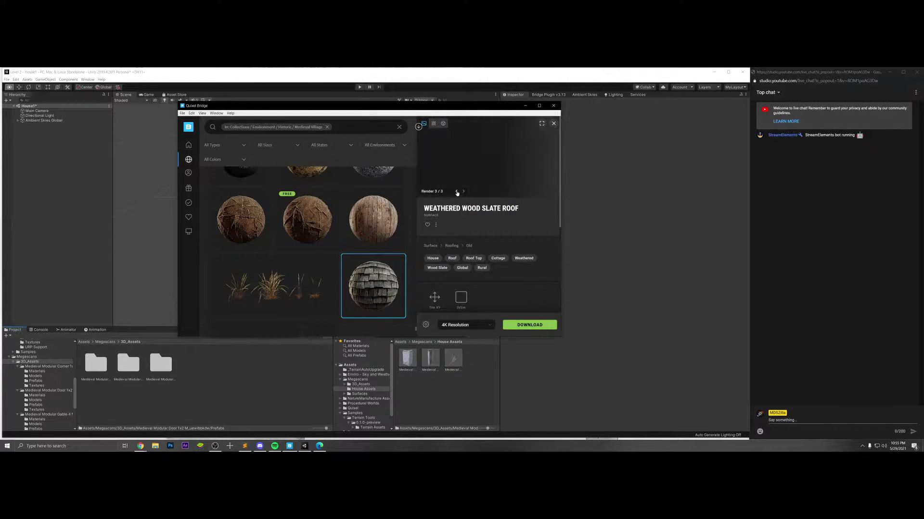
{"action": "left_click", "coordinate": [457, 191]}
{"action": "left_click", "coordinate": [457, 191]}
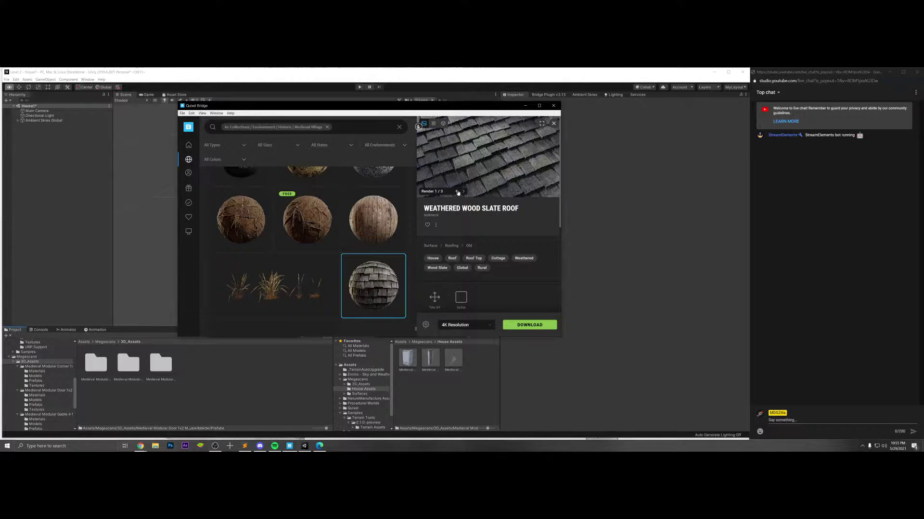
- Download the Chopped Wood Pile at the end of the collection at 4K resolution and mark it as a favorite
{"action": "scroll", "coordinate": [340, 225], "scroll_direction": "down", "scroll_amount": 5}
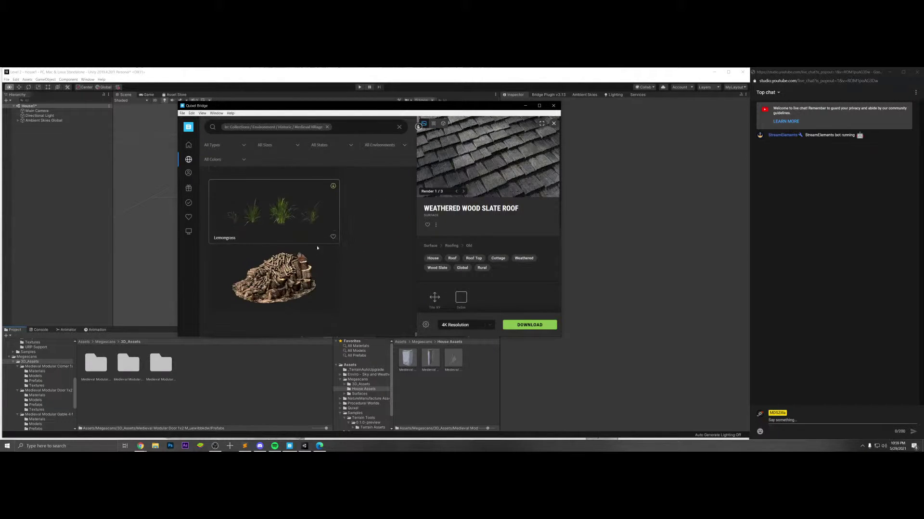
{"action": "left_click", "coordinate": [307, 260]}
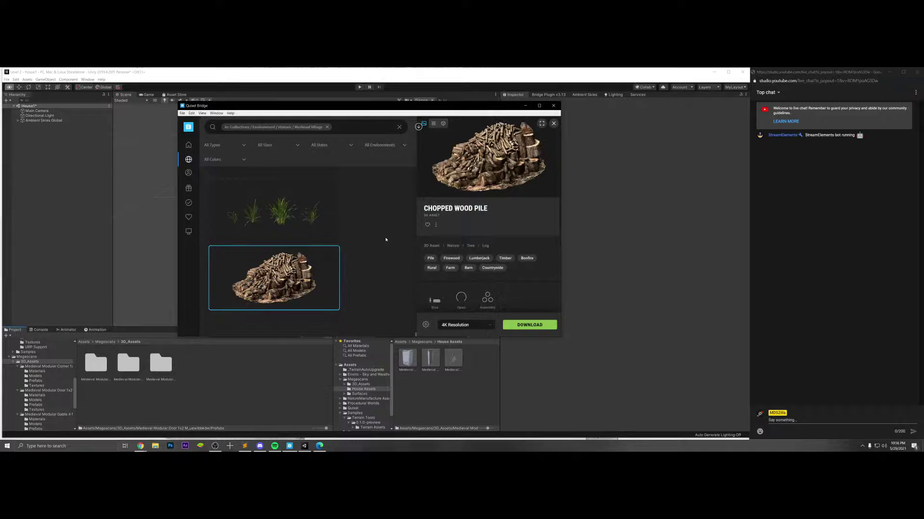
{"action": "left_click", "coordinate": [529, 324]}
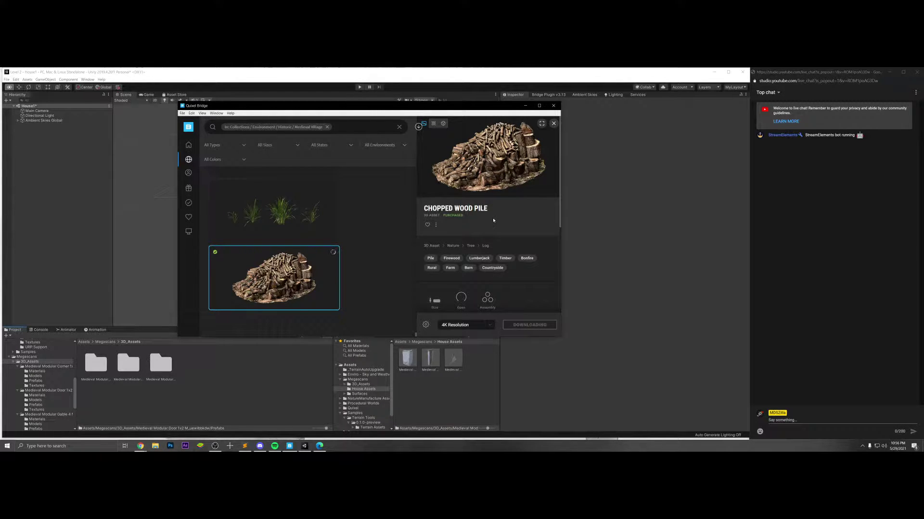
{"action": "left_click", "coordinate": [333, 303]}
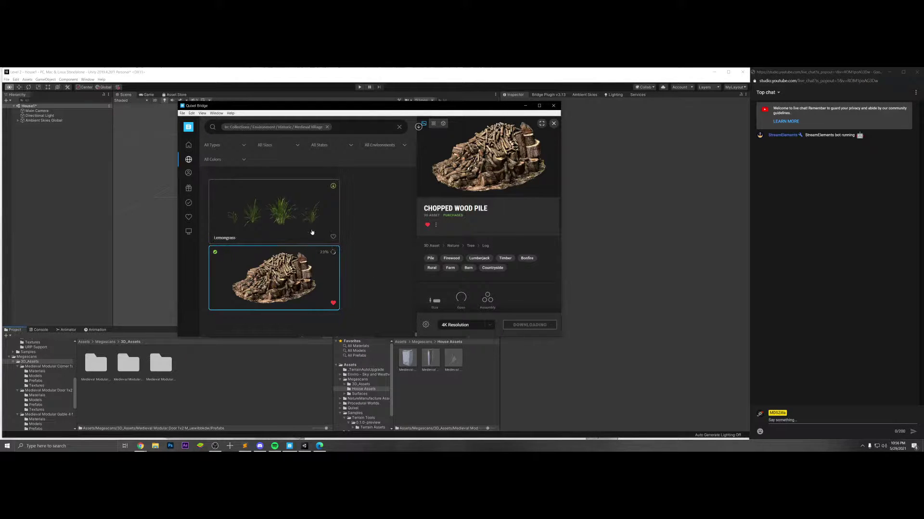
- Look back through the Medieval Village collection up to its cover, viewing the Splitting Maul's details on the way
{"action": "scroll", "coordinate": [359, 244], "scroll_direction": "down", "scroll_amount": 10}
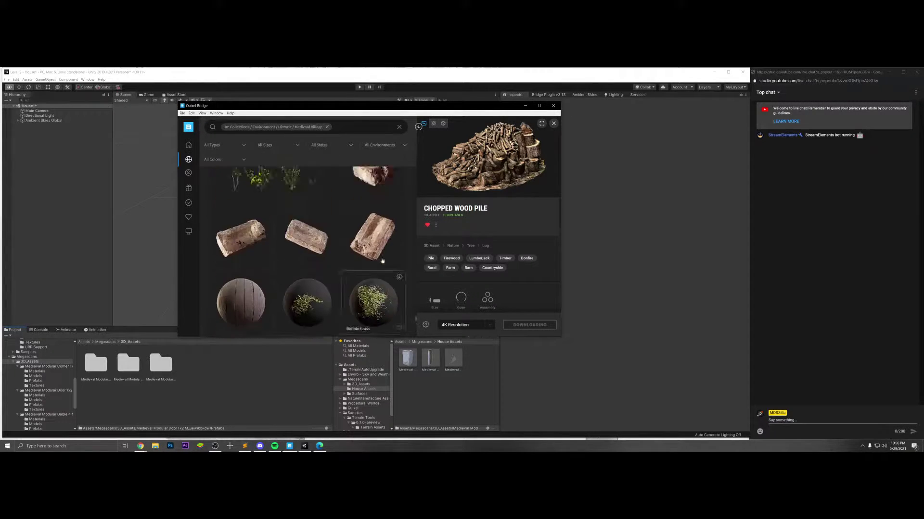
{"action": "scroll", "coordinate": [359, 243], "scroll_direction": "down", "scroll_amount": 8}
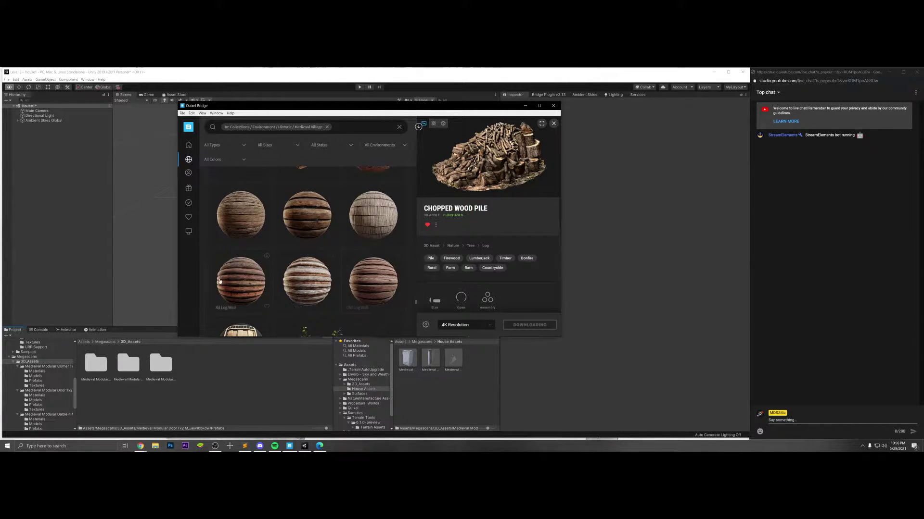
{"action": "scroll", "coordinate": [291, 266], "scroll_direction": "up", "scroll_amount": 1}
{"action": "scroll", "coordinate": [291, 267], "scroll_direction": "up", "scroll_amount": 5}
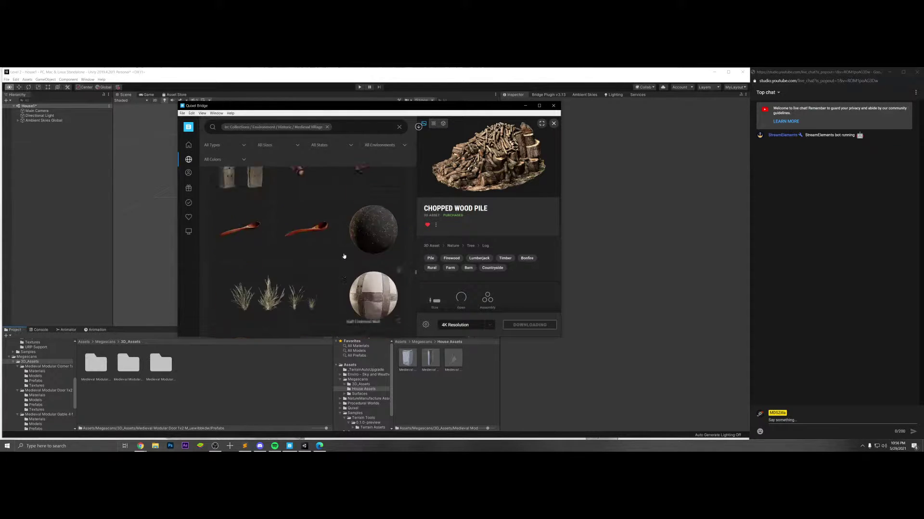
{"action": "scroll", "coordinate": [344, 255], "scroll_direction": "down", "scroll_amount": 3}
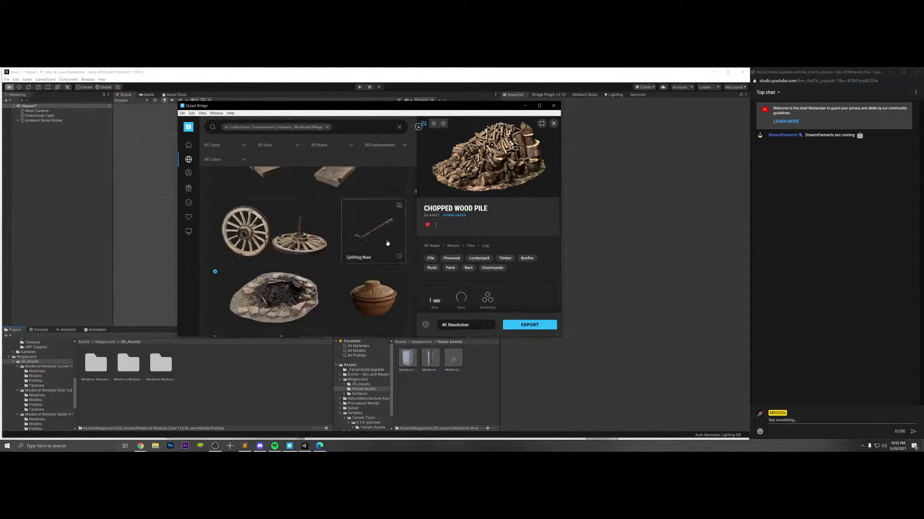
{"action": "left_click", "coordinate": [388, 243]}
{"action": "scroll", "coordinate": [384, 243], "scroll_direction": "up", "scroll_amount": 1}
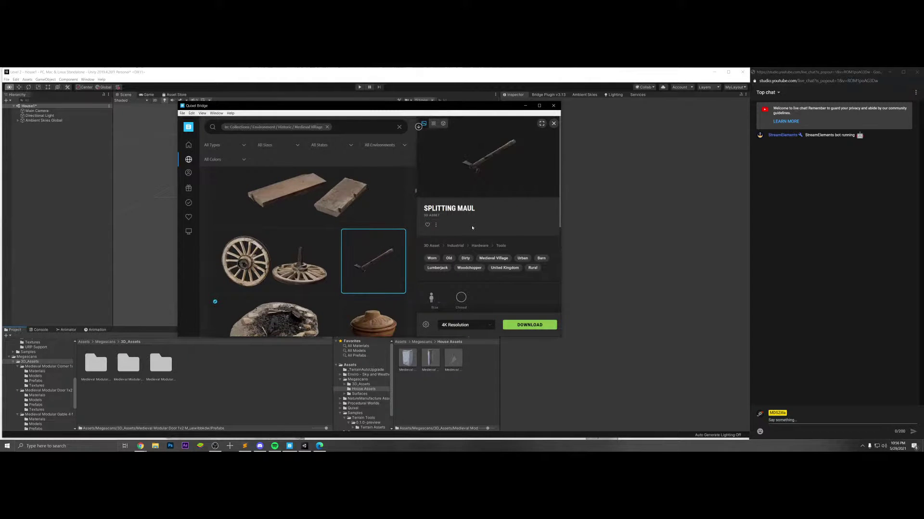
{"action": "scroll", "coordinate": [341, 260], "scroll_direction": "down", "scroll_amount": 5}
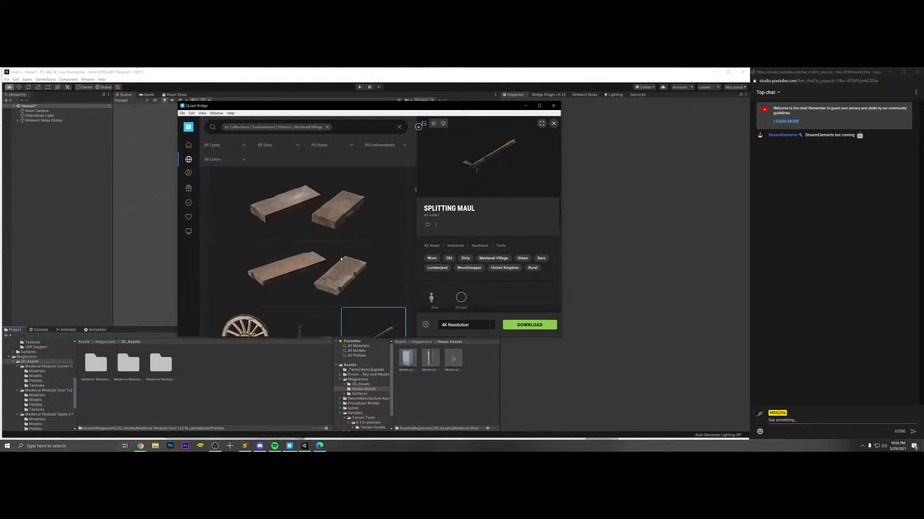
{"action": "scroll", "coordinate": [341, 259], "scroll_direction": "up", "scroll_amount": 10}
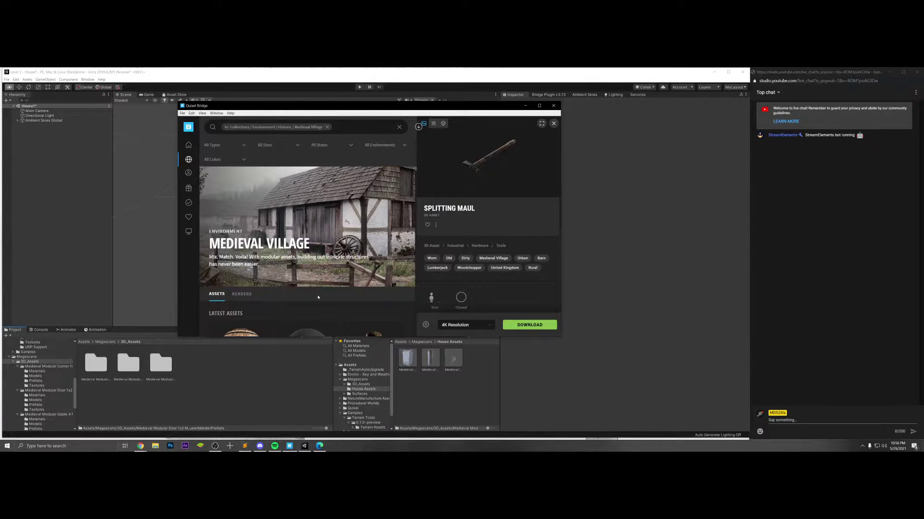
- Look through the Building category of the favorited 3D assets for house pieces
{"action": "left_click", "coordinate": [189, 217]}
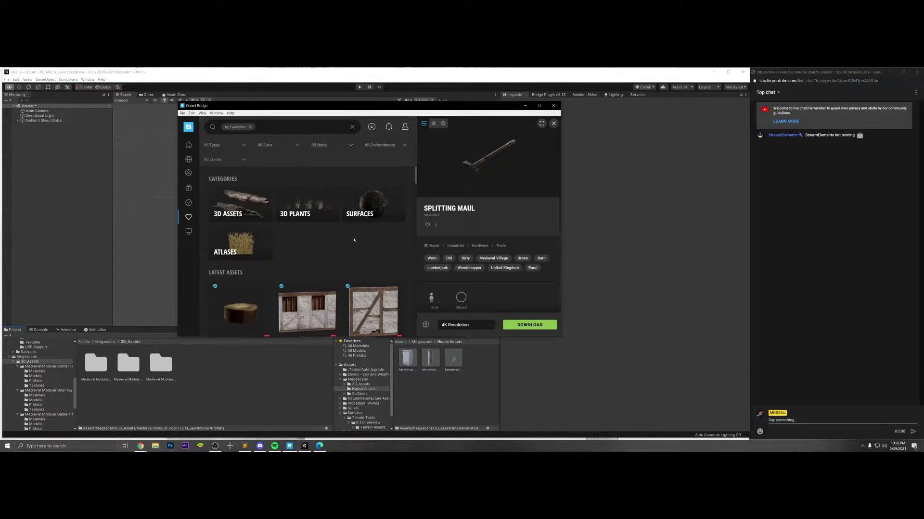
{"action": "left_click", "coordinate": [279, 222]}
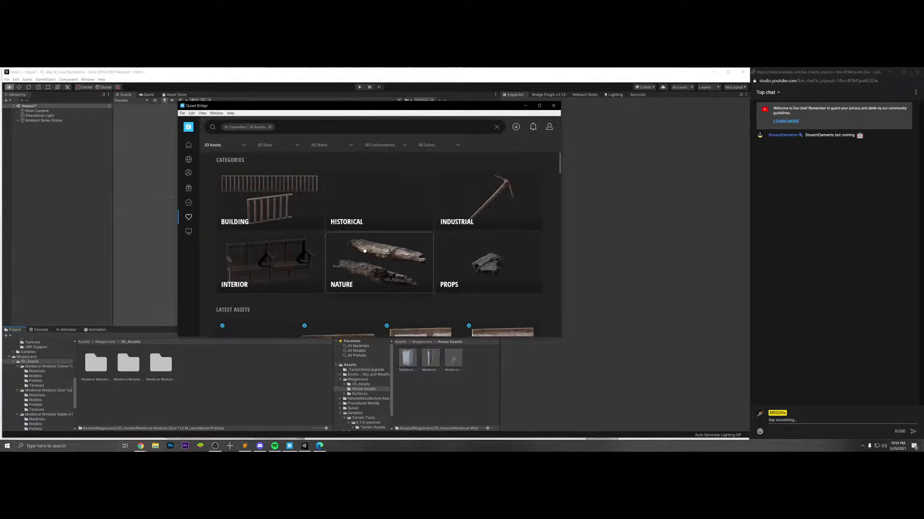
{"action": "scroll", "coordinate": [364, 250], "scroll_direction": "down", "scroll_amount": 2}
{"action": "scroll", "coordinate": [342, 248], "scroll_direction": "up", "scroll_amount": 2}
{"action": "left_click", "coordinate": [307, 216]}
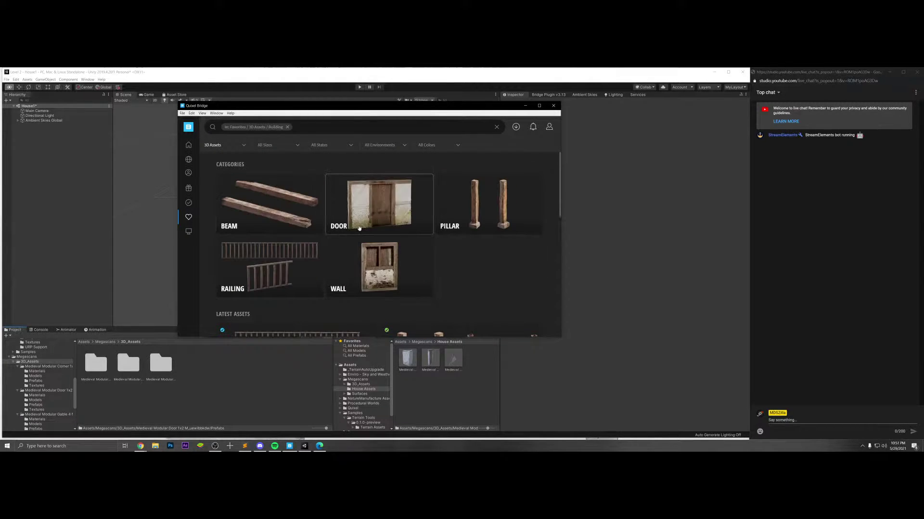
{"action": "scroll", "coordinate": [365, 229], "scroll_direction": "down", "scroll_amount": 10}
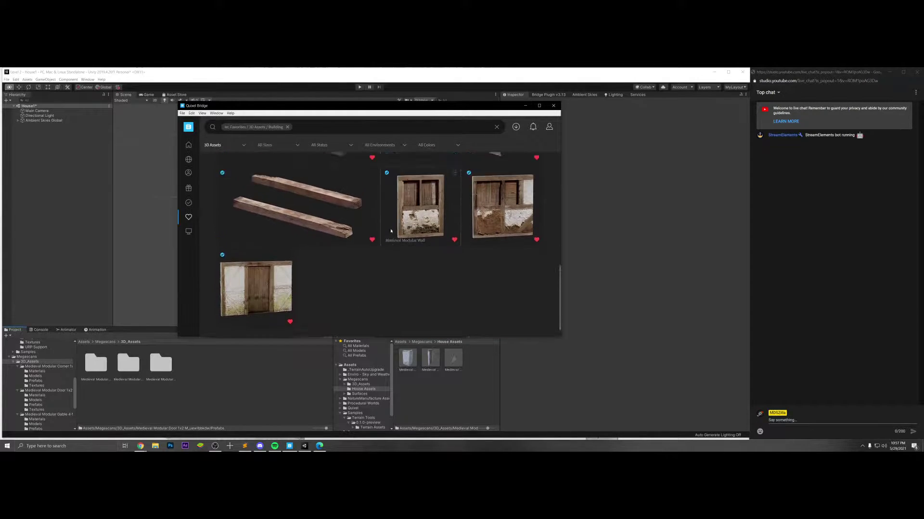
{"action": "scroll", "coordinate": [390, 231], "scroll_direction": "up", "scroll_amount": 10}
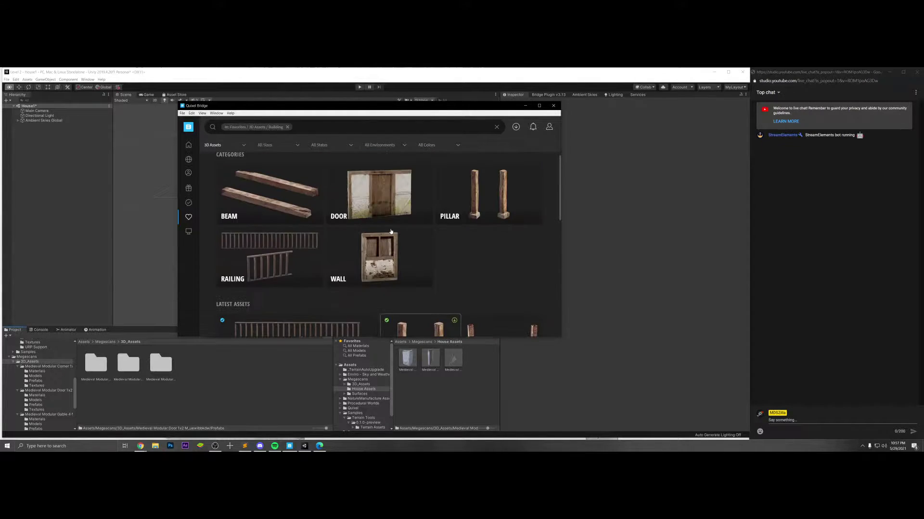
- From all favorites, export the fully plastered Medieval Modular Wall without openings to Unity at 4K resolution
{"action": "left_click", "coordinate": [186, 215]}
{"action": "scroll", "coordinate": [392, 256], "scroll_direction": "down", "scroll_amount": 2}
{"action": "scroll", "coordinate": [392, 257], "scroll_direction": "down", "scroll_amount": 1}
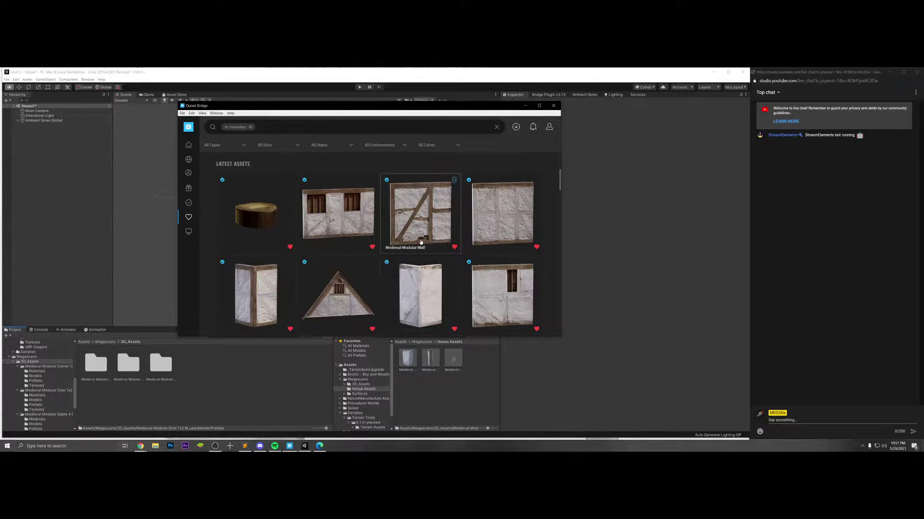
{"action": "scroll", "coordinate": [499, 205], "scroll_direction": "down", "scroll_amount": 1}
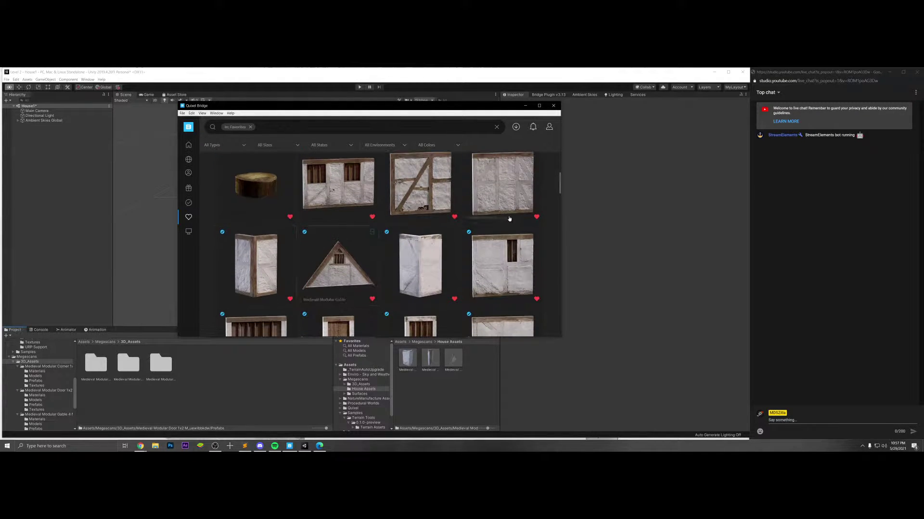
{"action": "left_click", "coordinate": [487, 202]}
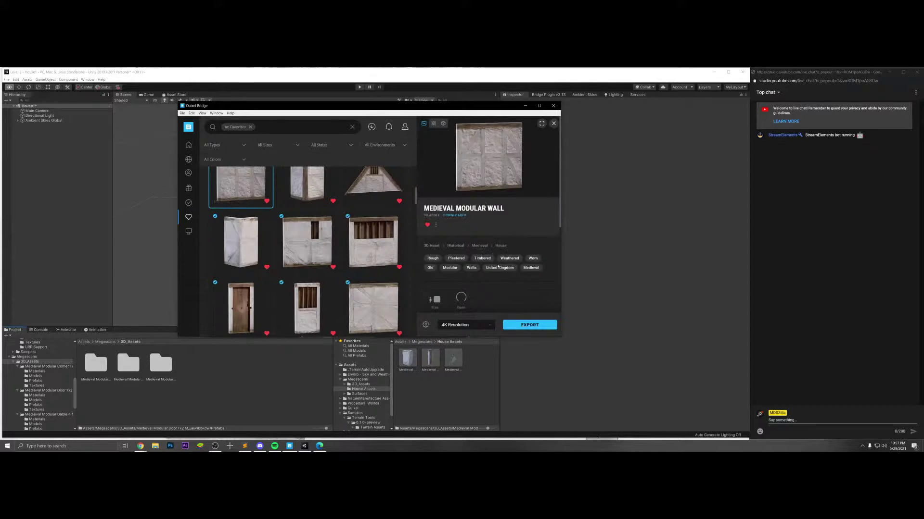
{"action": "left_click", "coordinate": [529, 325]}
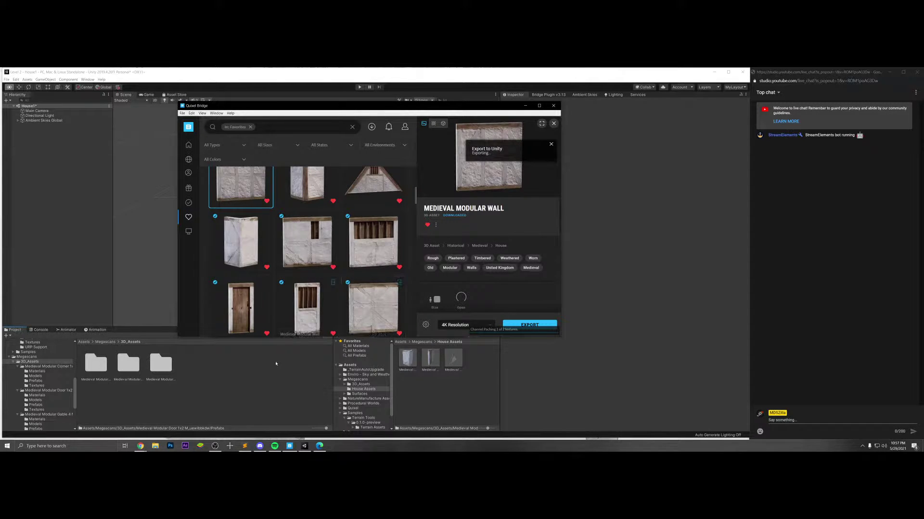
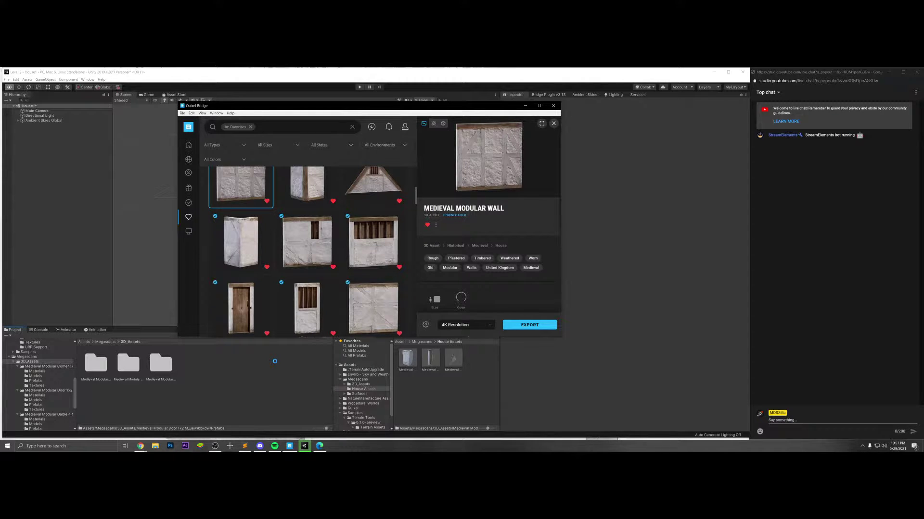
- In Unity, move the exported Medieval Modular Wall prefab from its Prefabs folder into House Assets
{"action": "left_click", "coordinate": [275, 364]}
{"action": "double_click", "coordinate": [193, 363]}
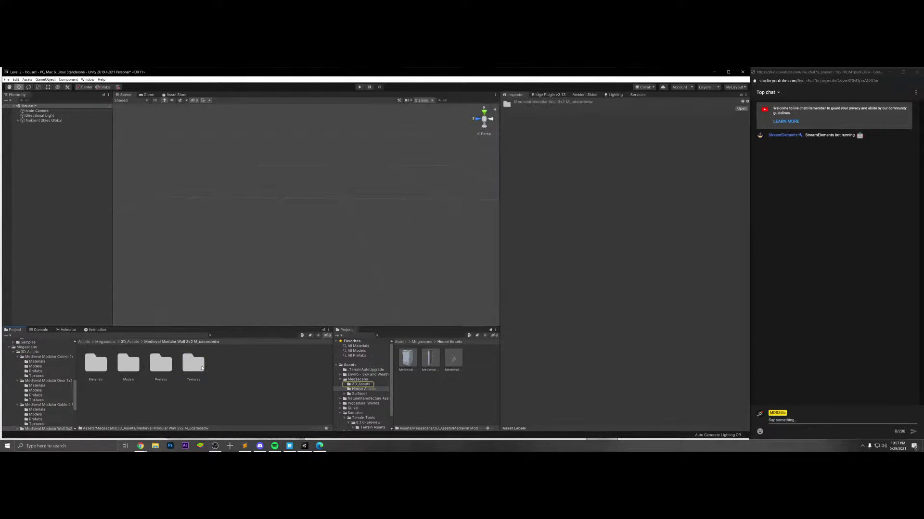
{"action": "double_click", "coordinate": [166, 364]}
{"action": "left_click_drag", "start_coordinate": [95, 363], "coordinate": [425, 379]}
- Place the Medieval Modular Door 1x2 prefab in the scene using a front view
{"action": "right_click_drag", "start_coordinate": [358, 308], "coordinate": [368, 276]}
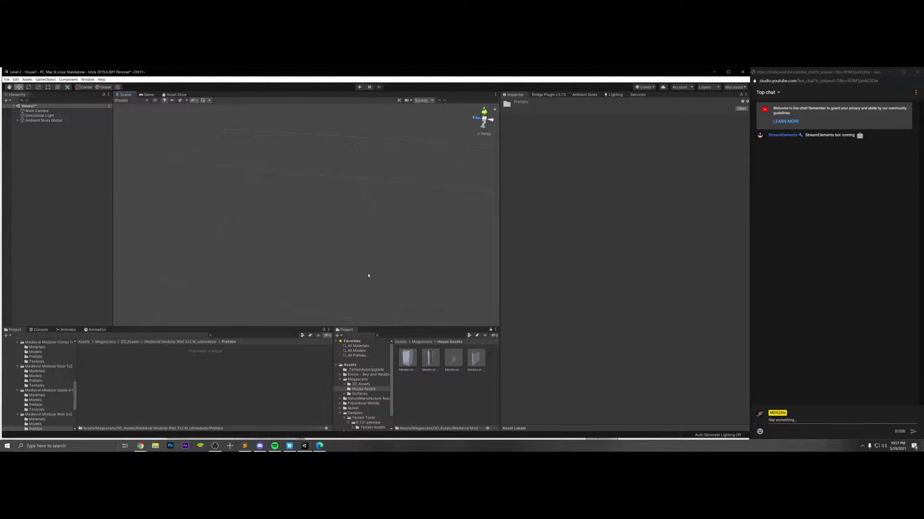
{"action": "left_click", "coordinate": [485, 123]}
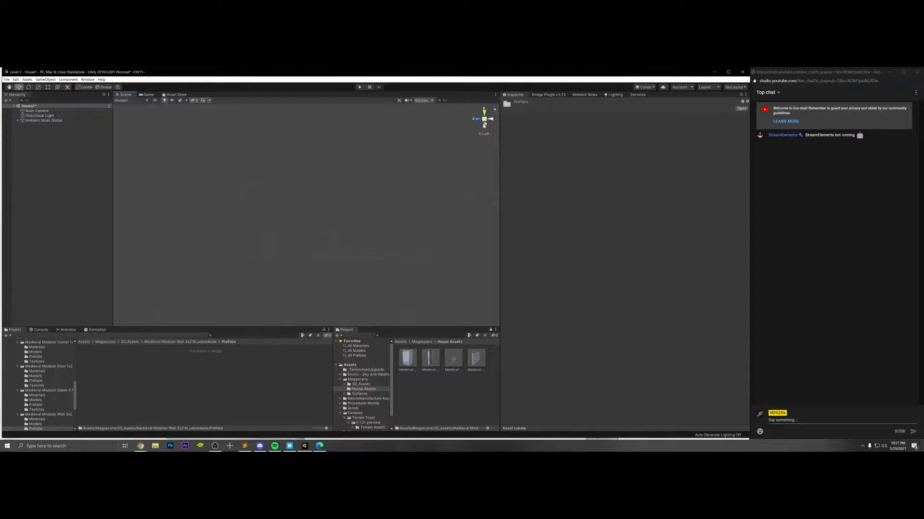
{"action": "key", "text": "t"}
{"action": "left_click", "coordinate": [155, 101]}
{"action": "left_click", "coordinate": [155, 100]}
{"action": "key", "text": "w"}
{"action": "left_click", "coordinate": [487, 119]}
{"action": "left_click_drag", "start_coordinate": [446, 357], "coordinate": [315, 275]}
- Examine how the placed door displays at near and far viewing distances
{"action": "scroll", "coordinate": [328, 251], "scroll_direction": "down", "scroll_amount": 3}
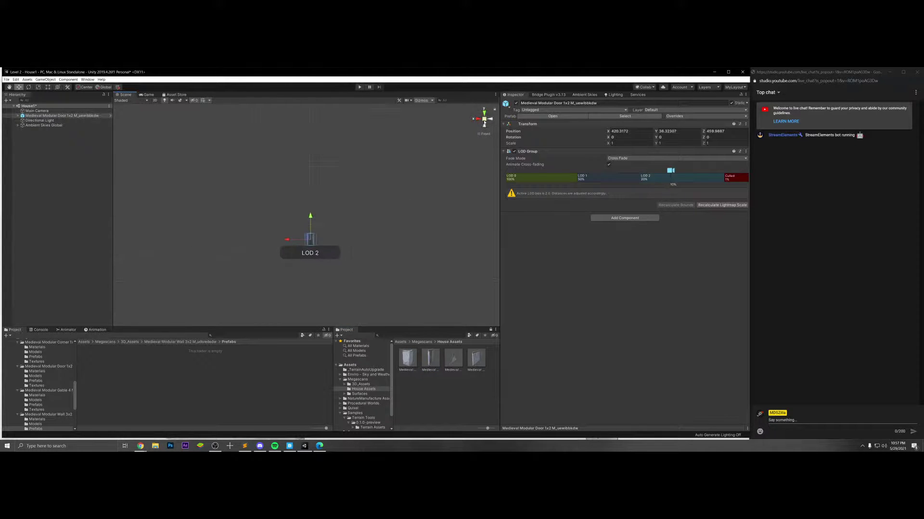
{"action": "scroll", "coordinate": [328, 251], "scroll_direction": "up", "scroll_amount": 5}
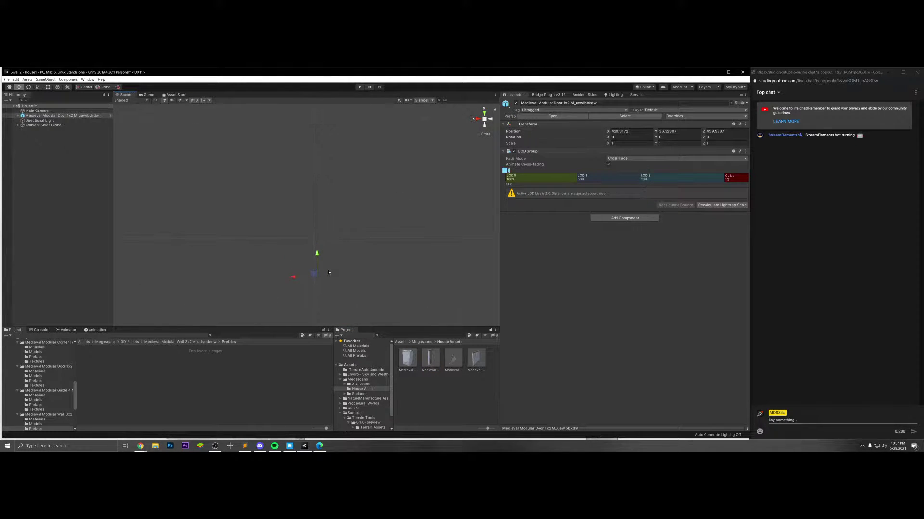
{"action": "scroll", "coordinate": [329, 272], "scroll_direction": "down", "scroll_amount": 3}
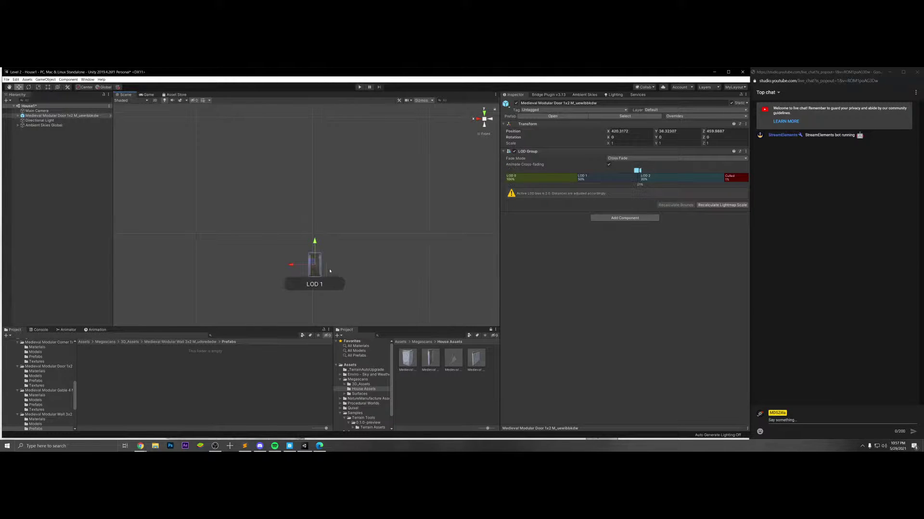
{"action": "scroll", "coordinate": [331, 270], "scroll_direction": "up", "scroll_amount": 4}
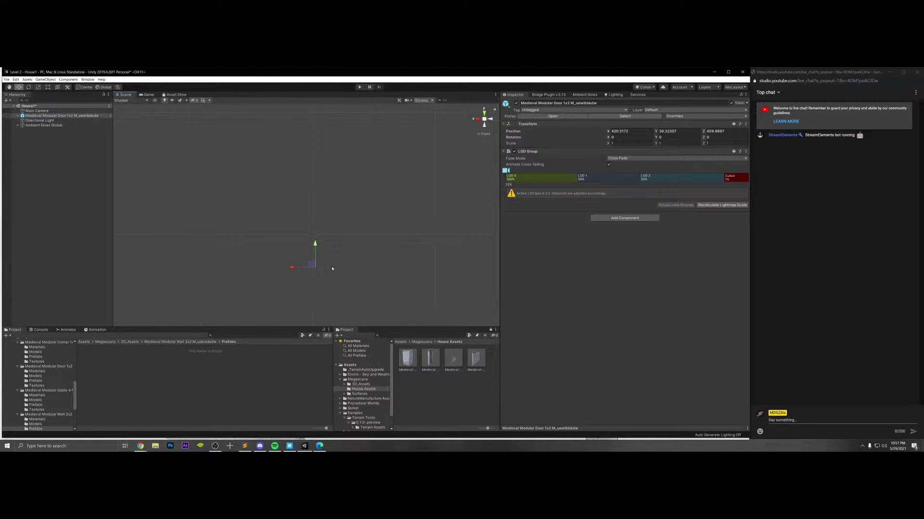
{"action": "scroll", "coordinate": [331, 268], "scroll_direction": "down", "scroll_amount": 4}
{"action": "scroll", "coordinate": [333, 268], "scroll_direction": "up", "scroll_amount": 4}
{"action": "scroll", "coordinate": [334, 268], "scroll_direction": "down", "scroll_amount": 4}
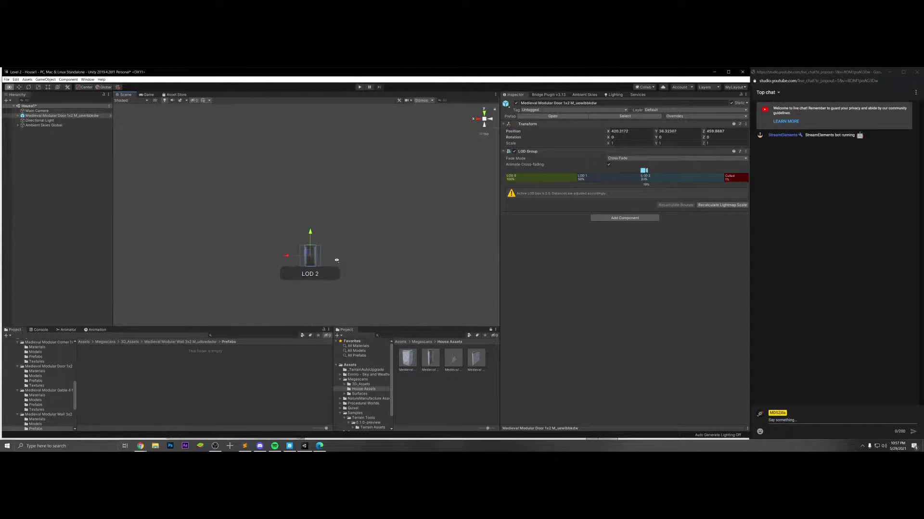
{"action": "scroll", "coordinate": [330, 262], "scroll_direction": "up", "scroll_amount": 4}
{"action": "scroll", "coordinate": [327, 260], "scroll_direction": "down", "scroll_amount": 4}
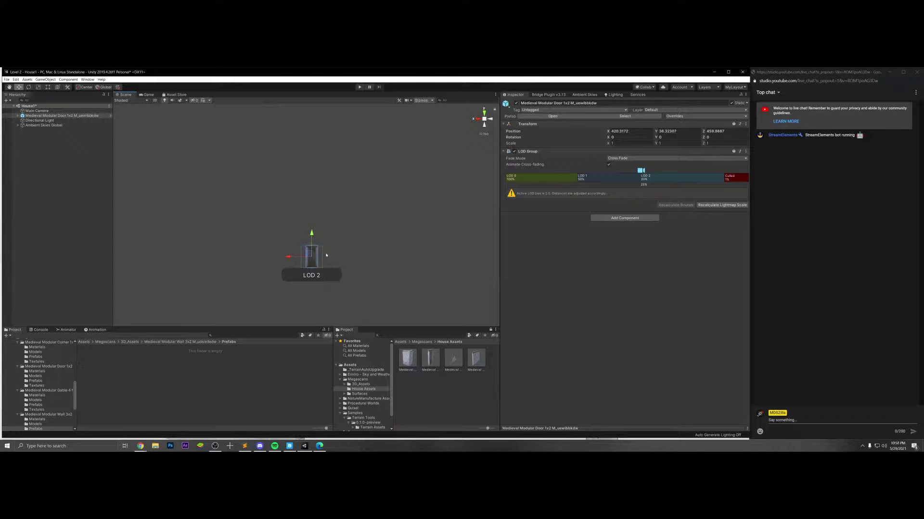
{"action": "scroll", "coordinate": [326, 256], "scroll_direction": "up", "scroll_amount": 4}
- Delete the placed Medieval Modular Door from the scene after checking it in 2D and perspective views
{"action": "left_click", "coordinate": [154, 100]}
{"action": "key", "text": "t"}
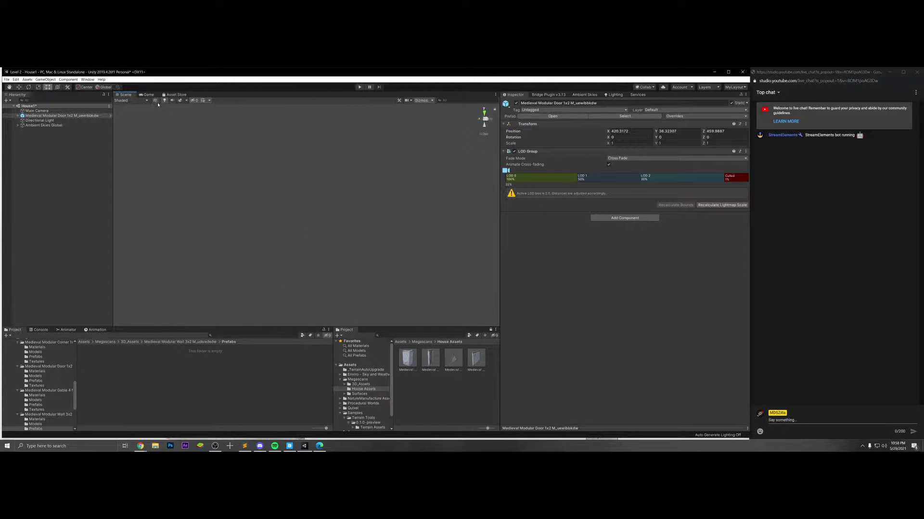
{"action": "scroll", "coordinate": [325, 239], "scroll_direction": "up", "scroll_amount": 2}
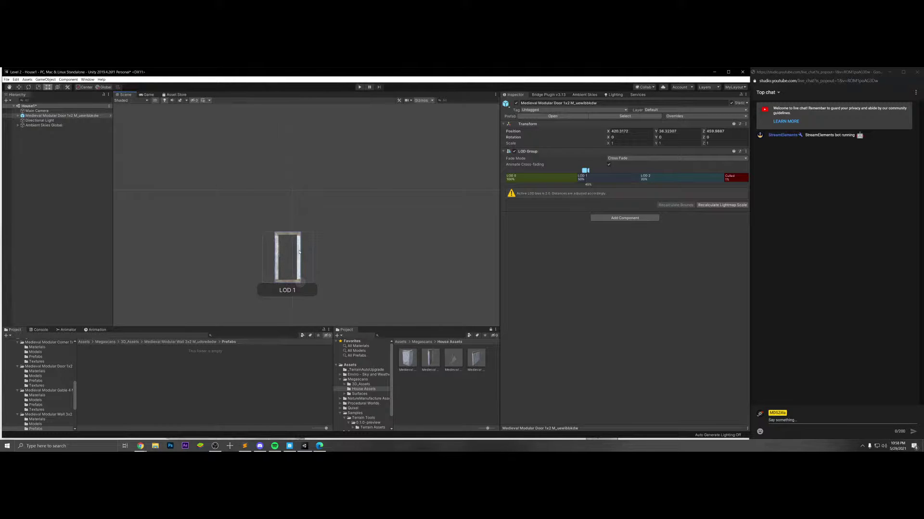
{"action": "key", "text": "e"}
{"action": "left_click_drag", "start_coordinate": [299, 278], "coordinate": [306, 219]}
{"action": "left_click", "coordinate": [155, 101]}
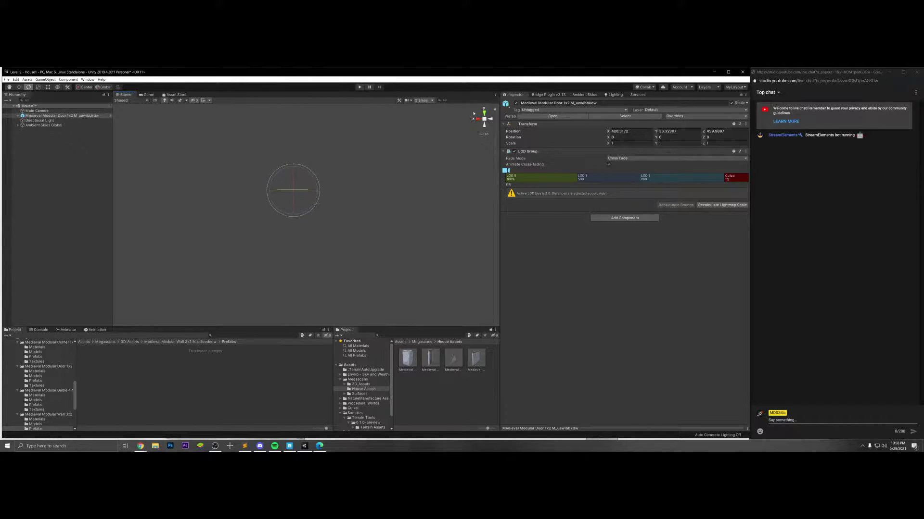
{"action": "right_click_drag", "start_coordinate": [327, 217], "coordinate": [144, 207]}
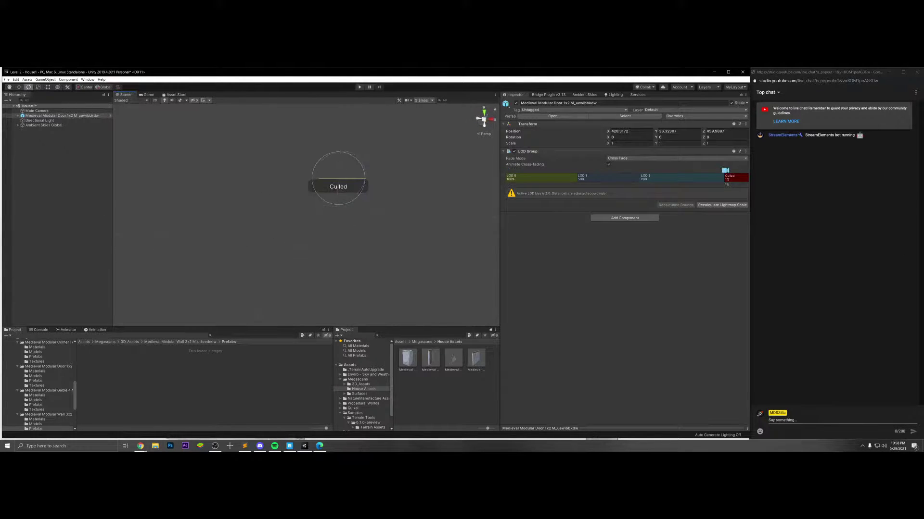
{"action": "key", "text": "Delete"}
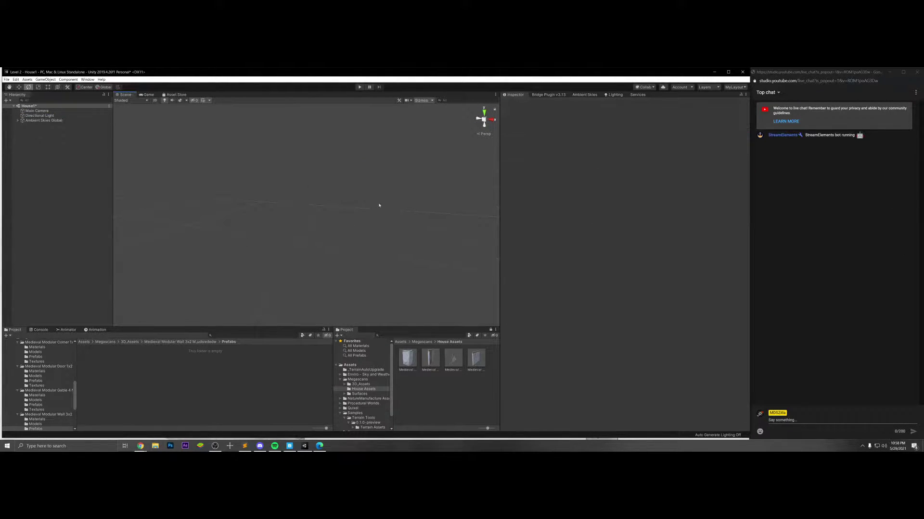
- Place the Medieval Modular Door 1x2 prefab in the scene again and set its X, Y and Z position to 0
{"action": "left_click_drag", "start_coordinate": [436, 362], "coordinate": [350, 267]}
{"action": "left_click", "coordinate": [623, 131]}
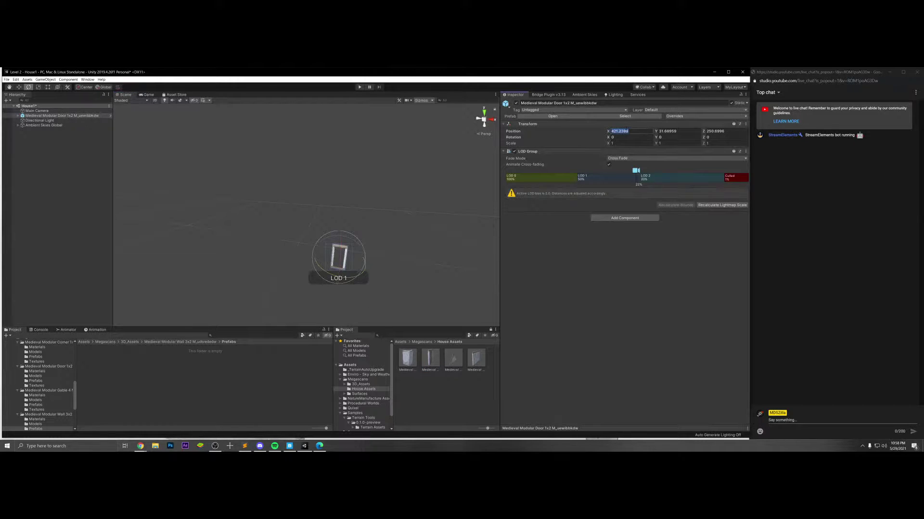
{"action": "type", "text": "0"}
{"action": "key", "text": "Tab"}
{"action": "type", "text": "0"}
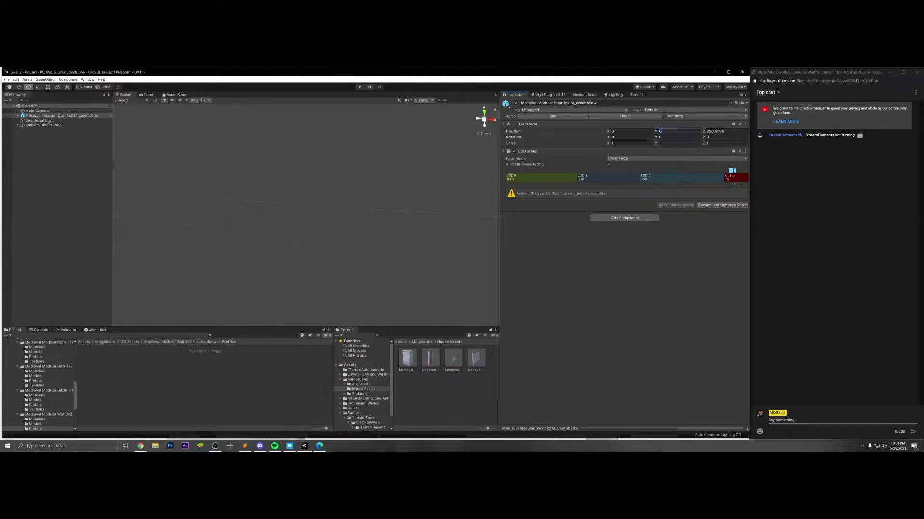
{"action": "key", "text": "Tab"}
{"action": "mouse_move", "coordinate": [306, 232]}
{"action": "right_mouse_down"}
{"action": "mouse_move", "coordinate": [99, 227]}
{"action": "mouse_move", "coordinate": [99, 209]}
{"action": "mouse_move", "coordinate": [325, 216]}
{"action": "mouse_move", "coordinate": [335, 228]}
{"action": "mouse_move", "coordinate": [331, 221]}
{"action": "mouse_move", "coordinate": [322, 239]}
{"action": "mouse_move", "coordinate": [283, 252]}
{"action": "mouse_move", "coordinate": [252, 231]}
{"action": "mouse_move", "coordinate": [255, 209]}
{"action": "mouse_move", "coordinate": [226, 217]}
{"action": "mouse_move", "coordinate": [278, 215]}
{"action": "mouse_move", "coordinate": [227, 217]}
{"action": "mouse_move", "coordinate": [245, 215]}
{"action": "right_mouse_up"}
{"action": "key", "text": "w"}
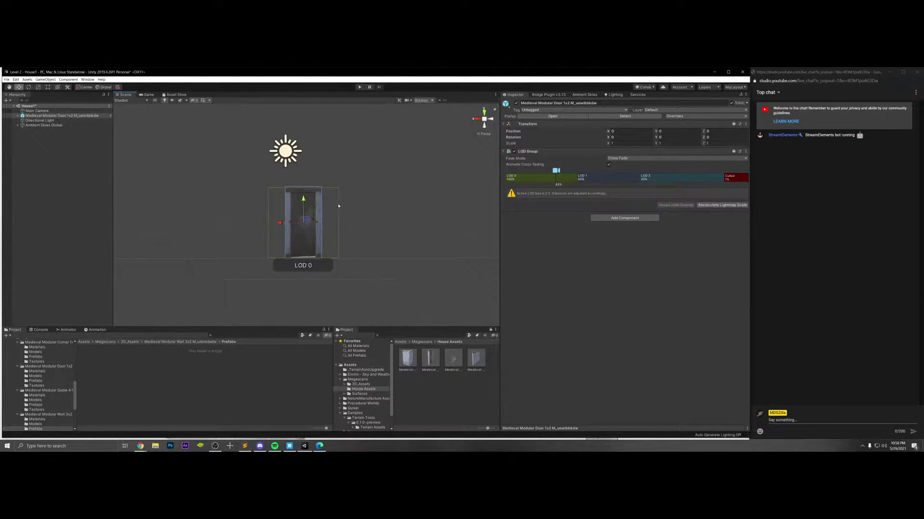
- Examine the door at the scene origin from the front and in perspective, and check the scene camera settings
{"action": "left_click", "coordinate": [485, 119]}
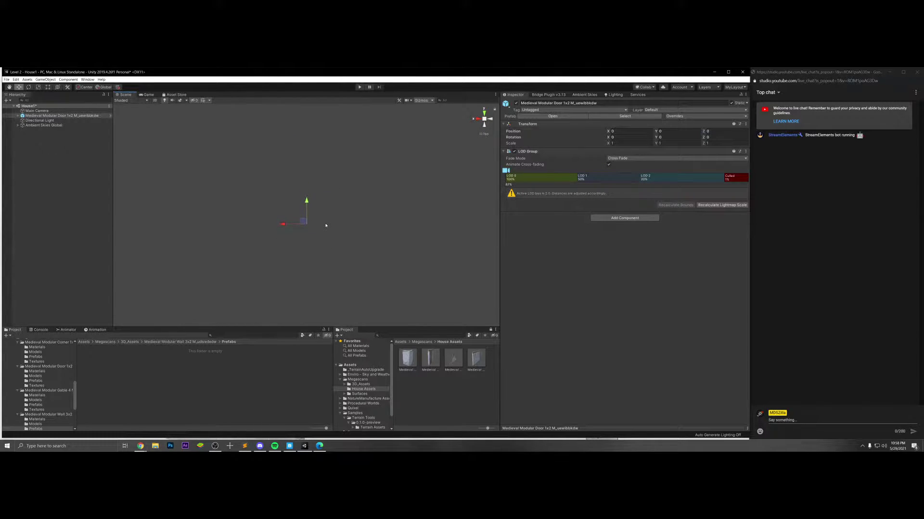
{"action": "left_click", "coordinate": [407, 100]}
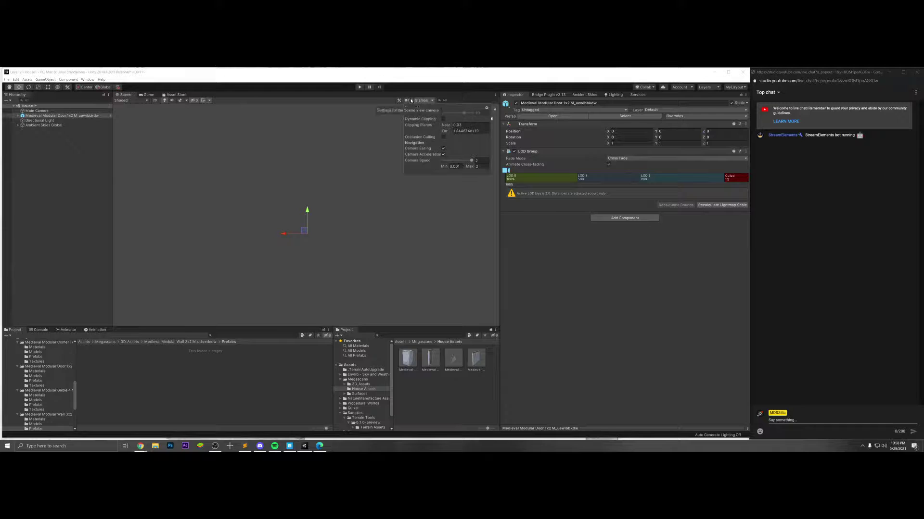
{"action": "left_click", "coordinate": [411, 101]}
{"action": "scroll", "coordinate": [385, 178], "scroll_direction": "down", "scroll_amount": 2}
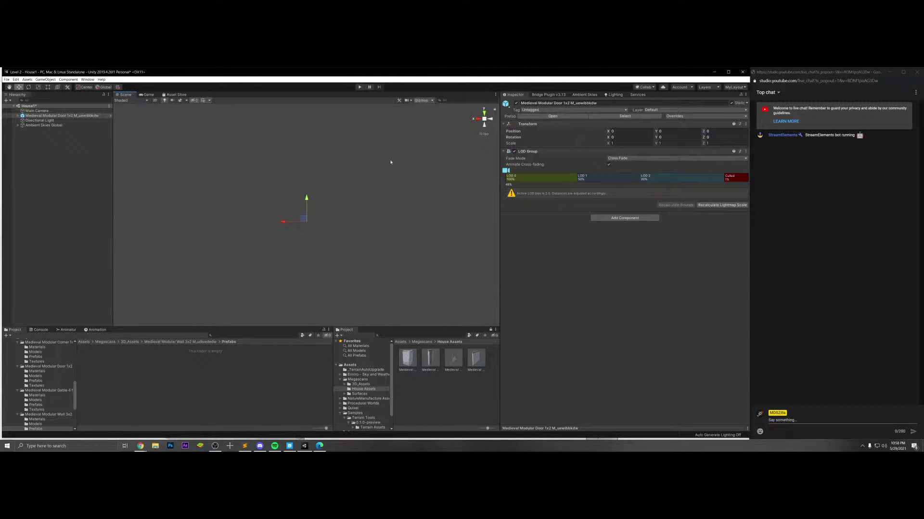
{"action": "scroll", "coordinate": [445, 145], "scroll_direction": "down", "scroll_amount": 3}
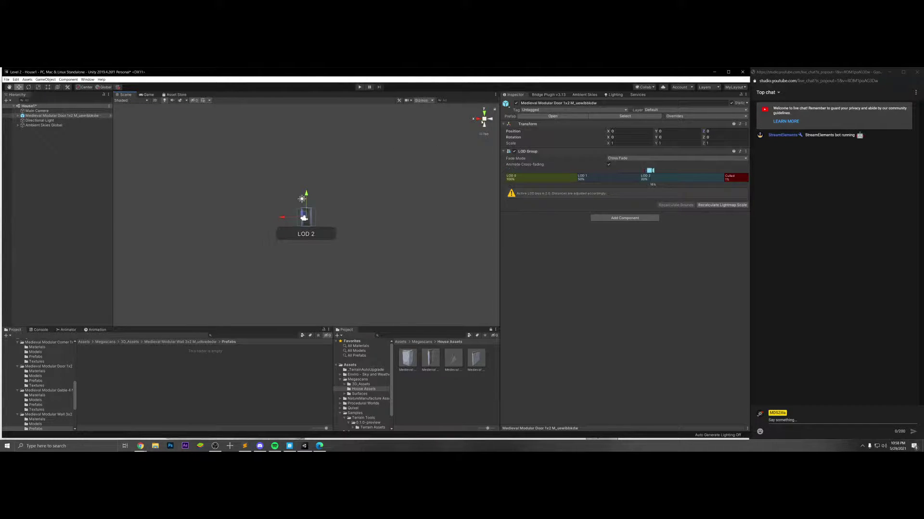
{"action": "key", "text": "f"}
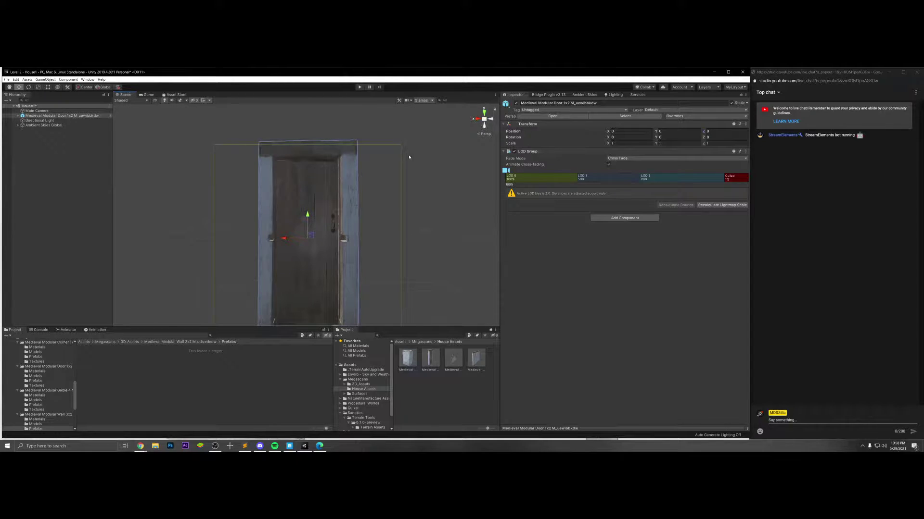
{"action": "scroll", "coordinate": [414, 161], "scroll_direction": "down", "scroll_amount": 3}
{"action": "scroll", "coordinate": [474, 138], "scroll_direction": "down", "scroll_amount": 2}
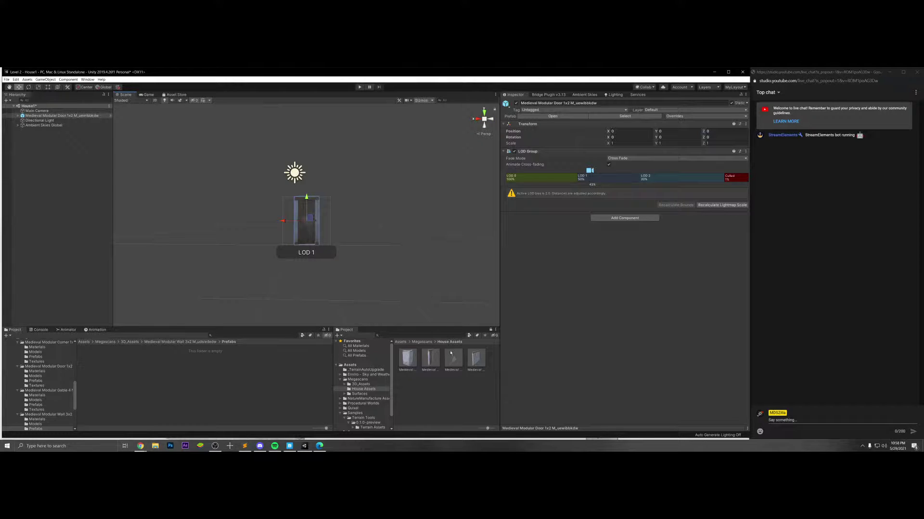
- Try to place the Medieval Modular Wall 3x2 prefab beside the door
{"action": "left_click_drag", "start_coordinate": [471, 363], "coordinate": [335, 249]}
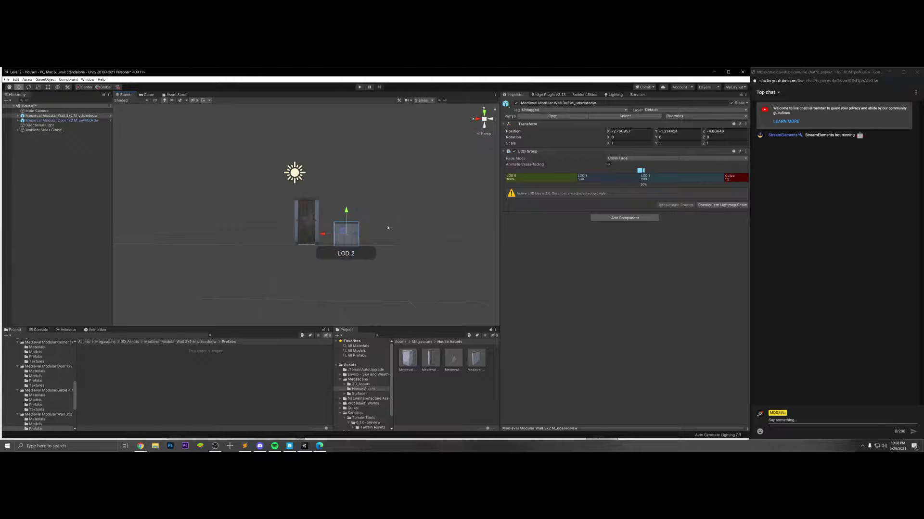
{"action": "key", "text": "ctrl+z"}
{"action": "left_click", "coordinate": [485, 113]}
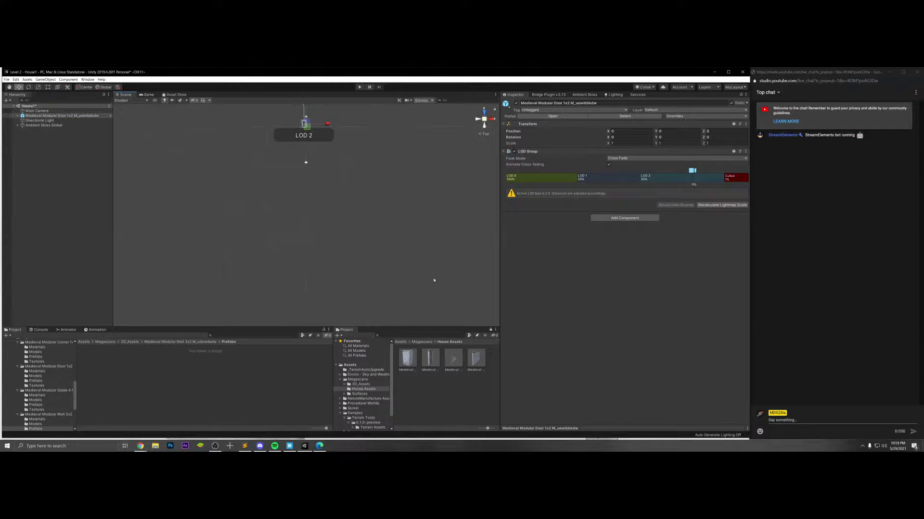
- Place the Medieval Modular Wall 3x2 prefab beside the door in the top view, undoing the first attempt and placing it again
{"action": "key", "text": "f"}
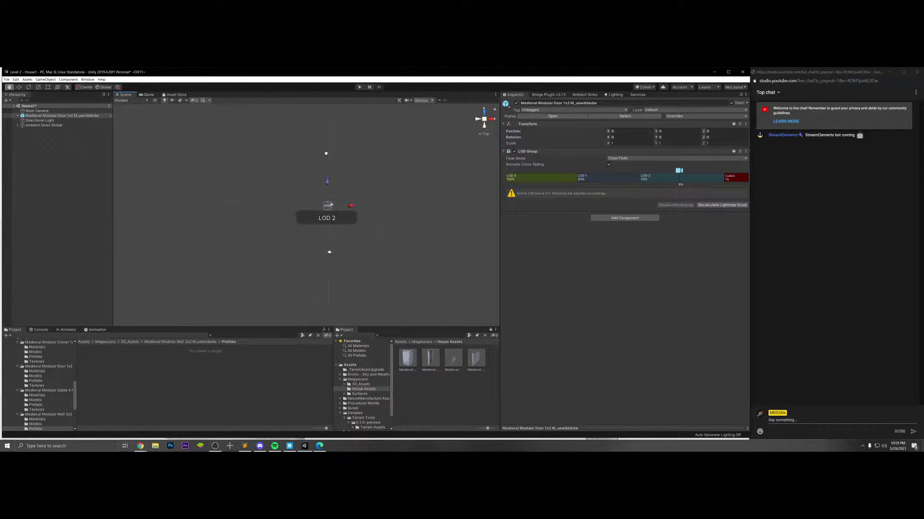
{"action": "scroll", "coordinate": [338, 260], "scroll_direction": "up", "scroll_amount": 2}
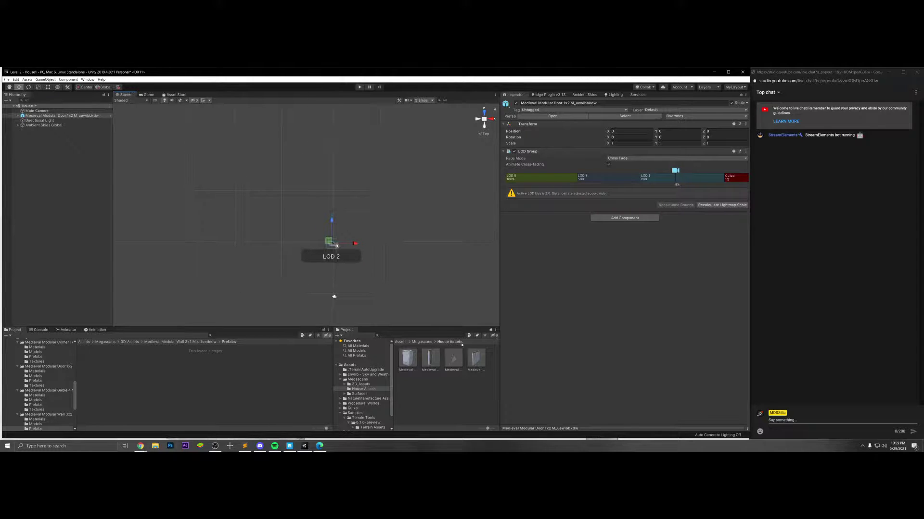
{"action": "left_click_drag", "start_coordinate": [338, 260], "coordinate": [344, 234]}
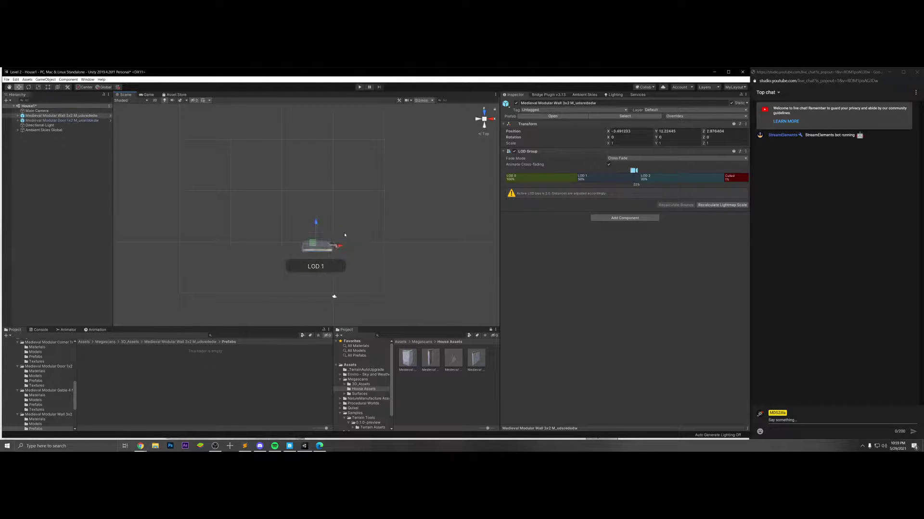
{"action": "key", "text": "ctrl+z"}
{"action": "scroll", "coordinate": [305, 214], "scroll_direction": "up", "scroll_amount": 2}
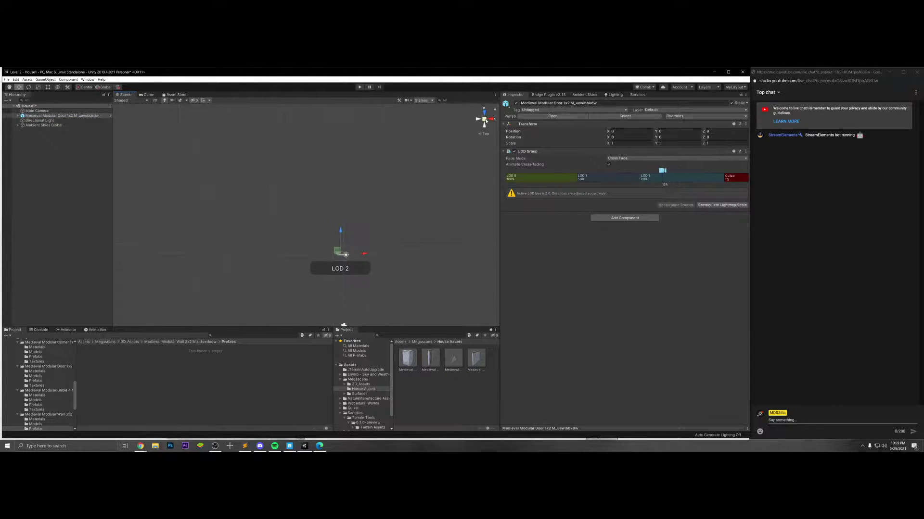
{"action": "mouse_move", "coordinate": [363, 248]}
{"action": "middle_mouse_down"}
{"action": "mouse_move", "coordinate": [362, 209]}
{"action": "mouse_move", "coordinate": [371, 233]}
{"action": "middle_mouse_up"}
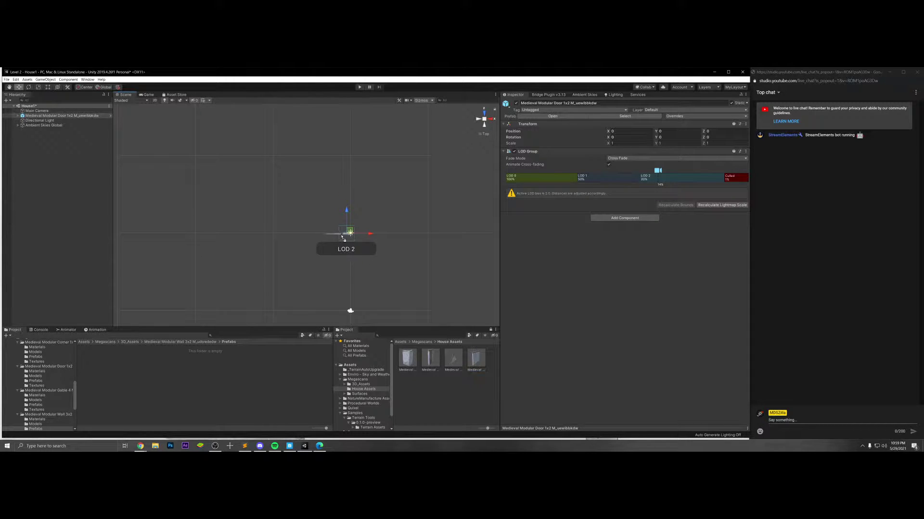
- Switch to Spotify to mute the music playback and return to Unity
{"action": "left_click", "coordinate": [275, 446]}
{"action": "left_click", "coordinate": [740, 427]}
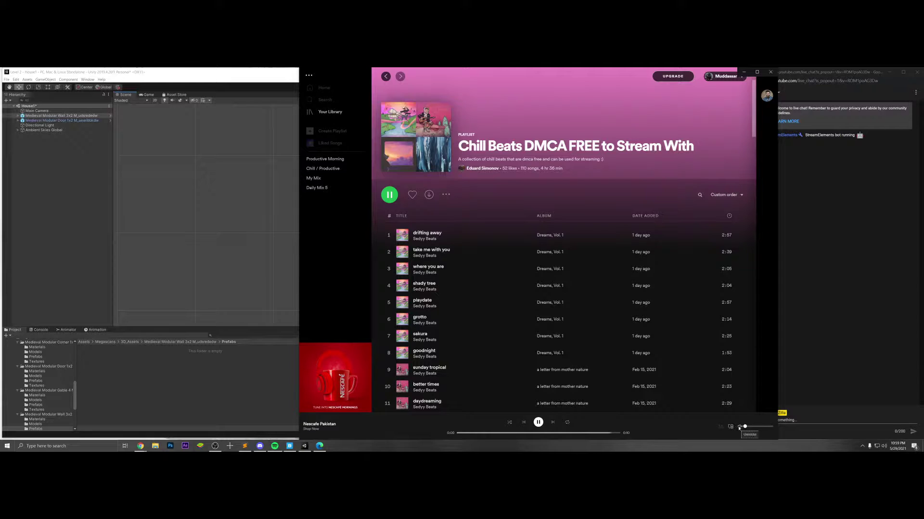
{"action": "left_click", "coordinate": [304, 446]}
- Examine the placed wall next to the door in the top view, and check the transform tools and gizmo settings
{"action": "scroll", "coordinate": [345, 255], "scroll_direction": "up", "scroll_amount": 10}
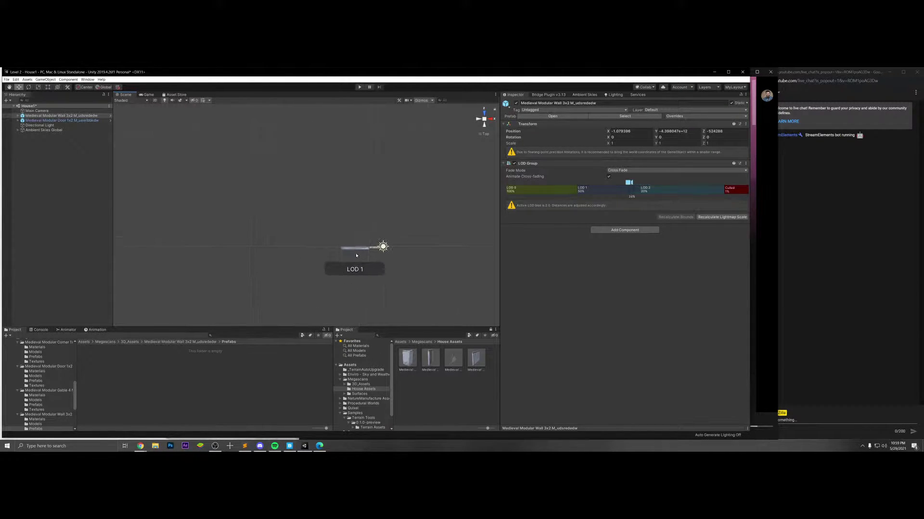
{"action": "scroll", "coordinate": [428, 277], "scroll_direction": "up", "scroll_amount": 1}
{"action": "middle_click_drag", "start_coordinate": [428, 277], "coordinate": [406, 265]}
{"action": "key", "text": "e"}
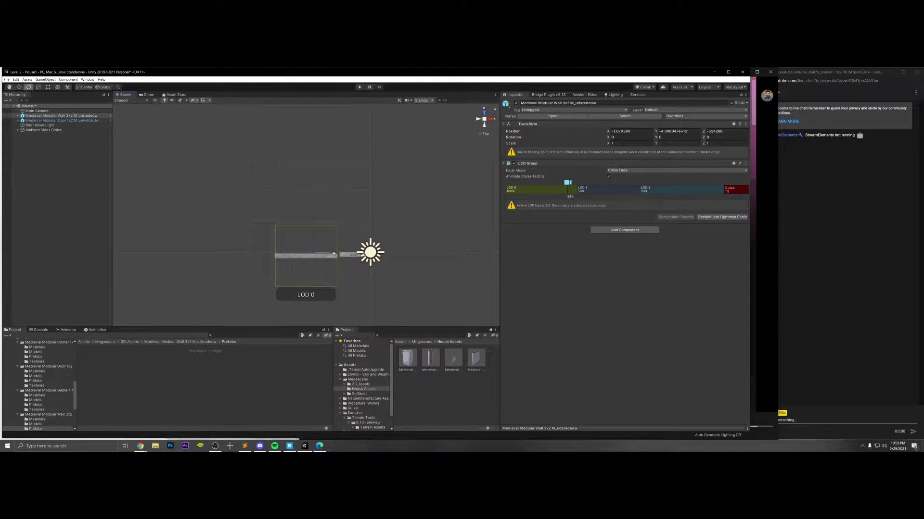
{"action": "key", "text": "w"}
{"action": "key", "text": "q"}
{"action": "key", "text": "e"}
{"action": "key", "text": "q"}
{"action": "right_click_drag", "start_coordinate": [332, 252], "coordinate": [308, 225], "text": "alt"}
{"action": "key", "text": "e"}
{"action": "scroll", "coordinate": [308, 225], "scroll_direction": "down", "scroll_amount": 1}
{"action": "scroll", "coordinate": [310, 226], "scroll_direction": "up", "scroll_amount": 2}
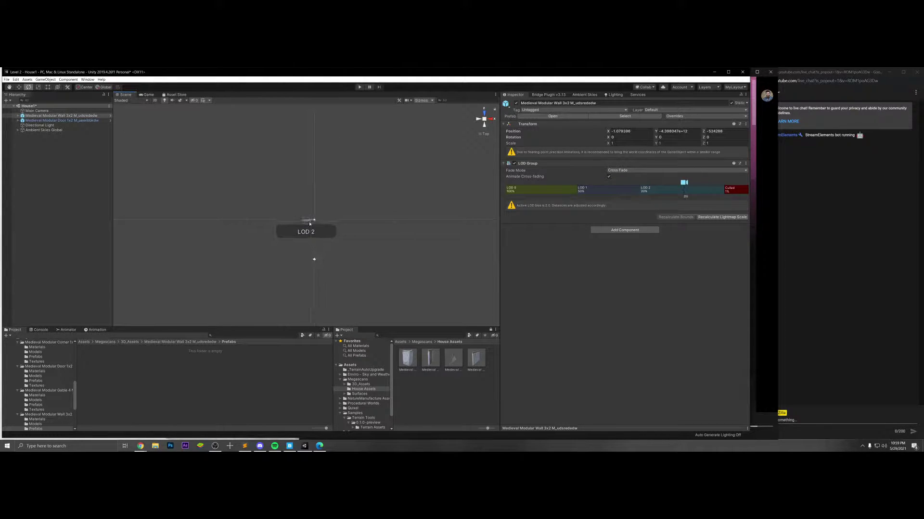
{"action": "left_click", "coordinate": [19, 87]}
{"action": "scroll", "coordinate": [345, 198], "scroll_direction": "up", "scroll_amount": 2}
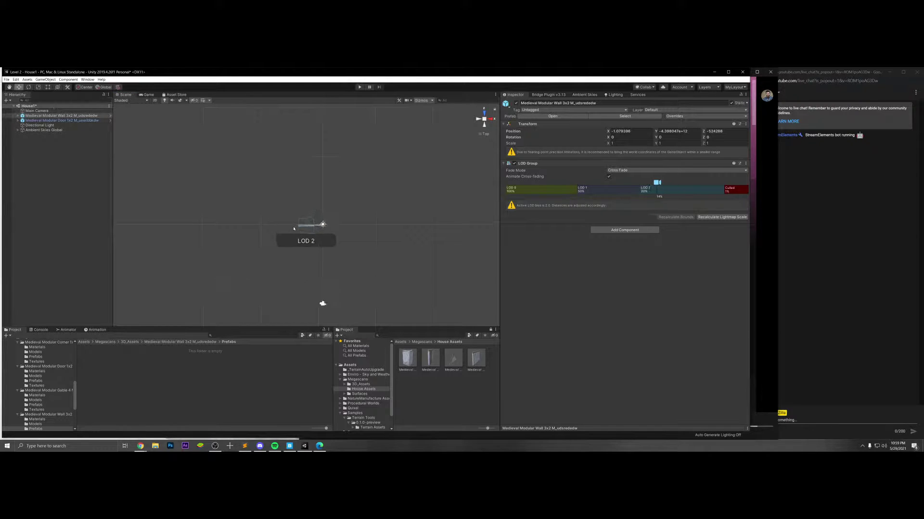
{"action": "left_click", "coordinate": [432, 100]}
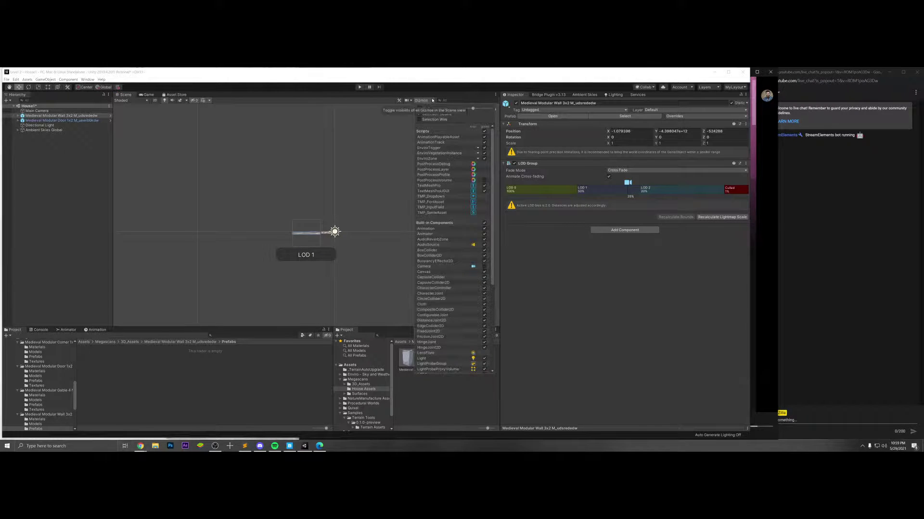
{"action": "left_click", "coordinate": [385, 161]}
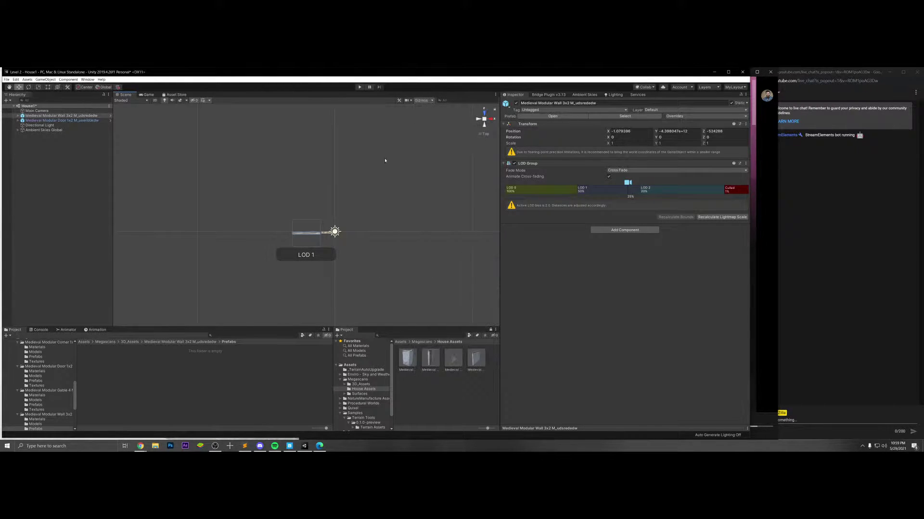
{"action": "scroll", "coordinate": [251, 260], "scroll_direction": "up", "scroll_amount": 3}
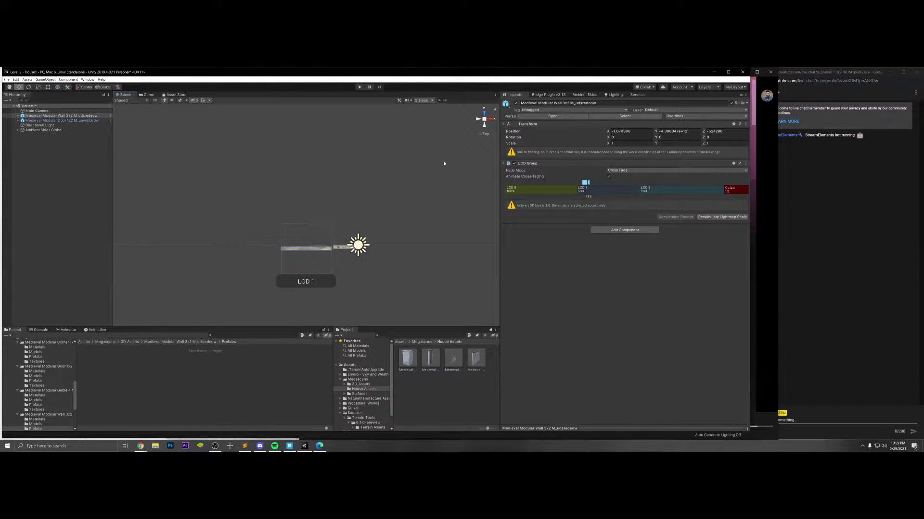
{"action": "scroll", "coordinate": [373, 204], "scroll_direction": "down", "scroll_amount": 6}
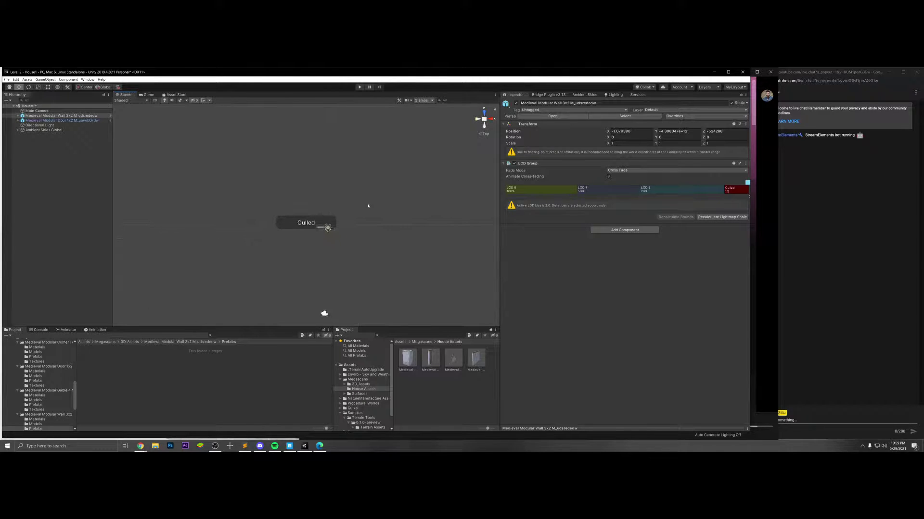
- Set the Y and Z position of the Medieval Modular Wall 3x2 to 0
{"action": "scroll", "coordinate": [367, 206], "scroll_direction": "down", "scroll_amount": 2}
{"action": "scroll", "coordinate": [321, 302], "scroll_direction": "up", "scroll_amount": 3}
{"action": "double_click", "coordinate": [673, 131]}
{"action": "type", "text": "0"}
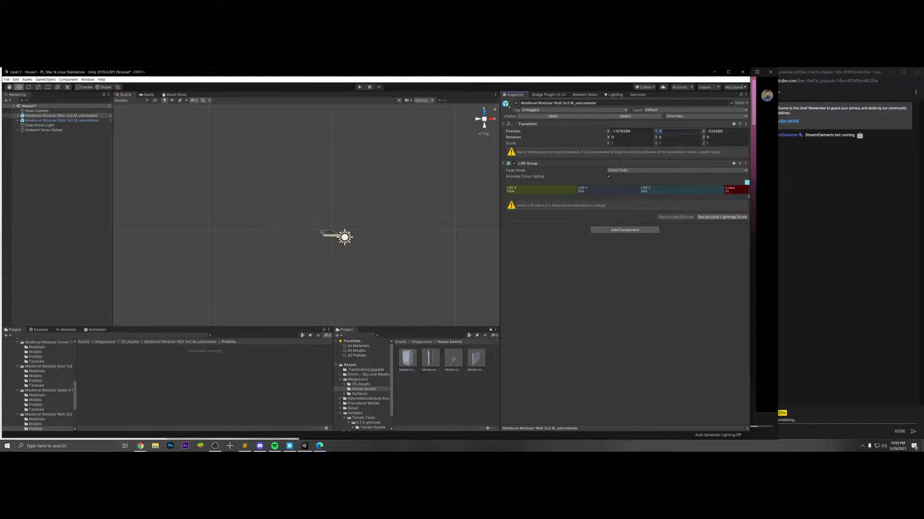
{"action": "key", "text": "Tab"}
{"action": "type", "text": "0"}
{"action": "key", "text": "Return"}
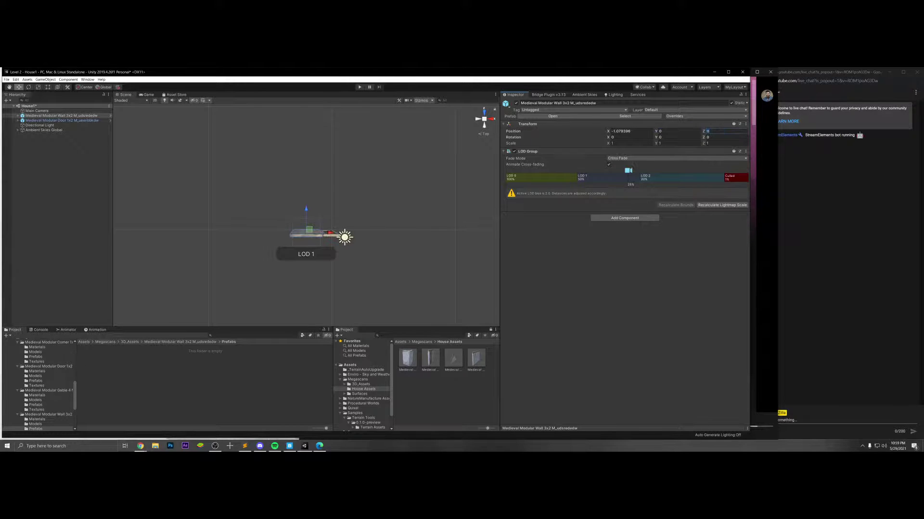
{"action": "left_click", "coordinate": [628, 131]}
- Set the far clipping plane of the scene camera to 1000
{"action": "left_click", "coordinate": [411, 101]}
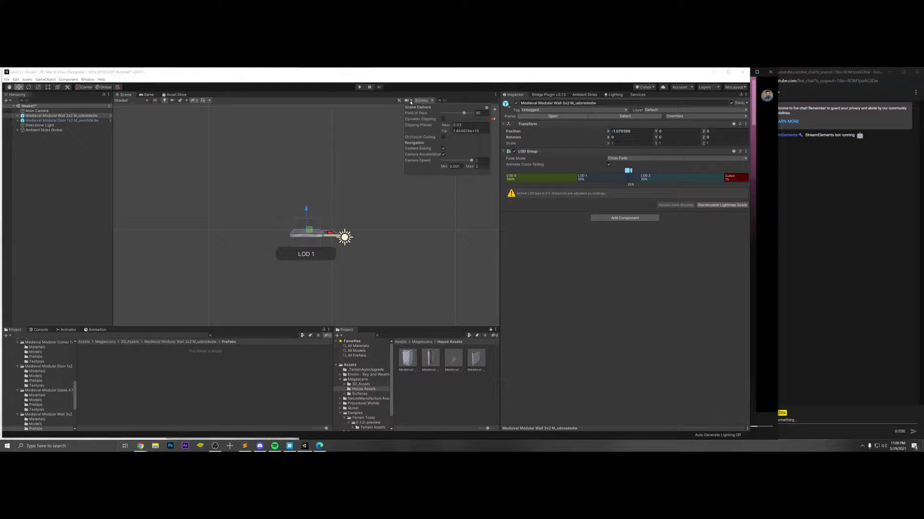
{"action": "left_click", "coordinate": [469, 130]}
{"action": "type", "text": "1000"}
{"action": "scroll", "coordinate": [356, 207], "scroll_direction": "up", "scroll_amount": 5}
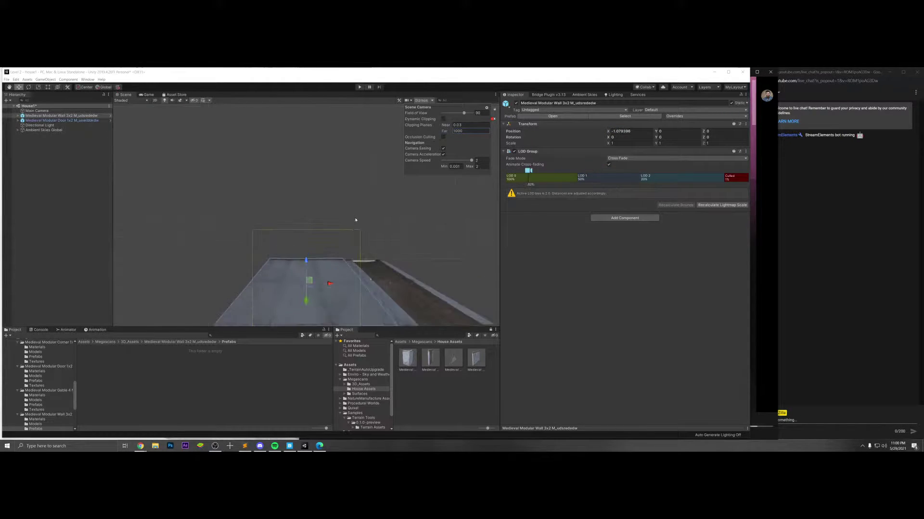
{"action": "left_click", "coordinate": [433, 101]}
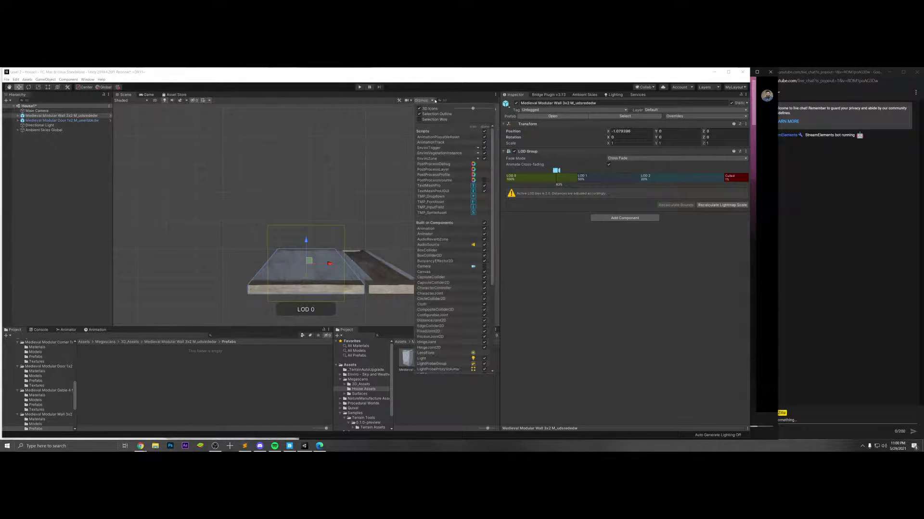
{"action": "left_click", "coordinate": [433, 100]}
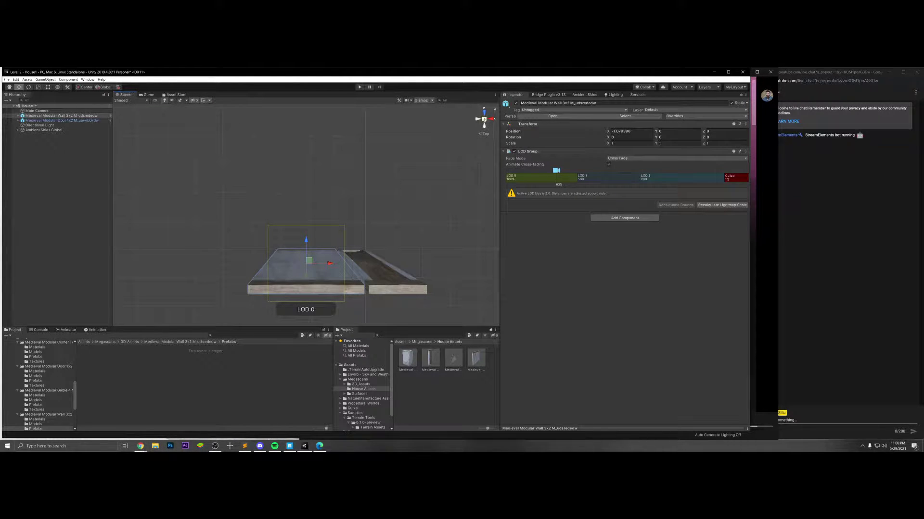
- In orthographic top view, move the wall flush against the door and place a duplicate on the door's other side at X 2.01
{"action": "left_click", "coordinate": [484, 119]}
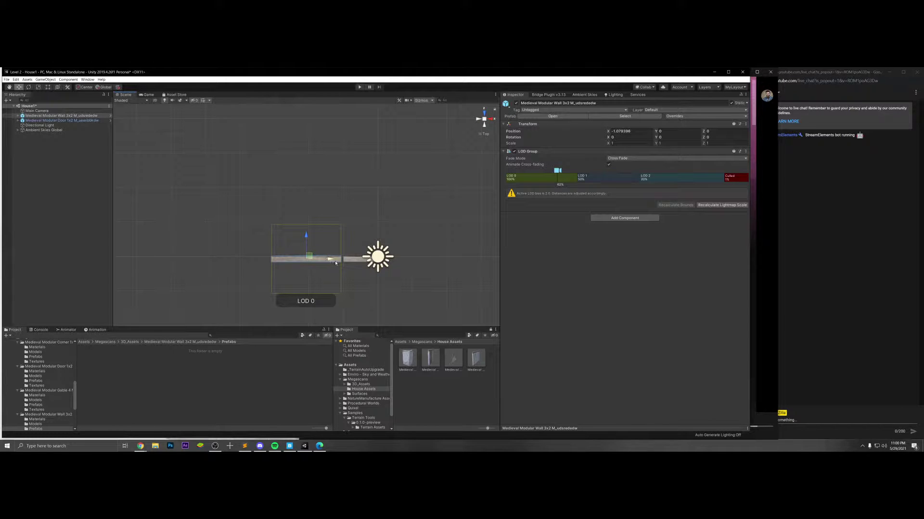
{"action": "scroll", "coordinate": [326, 261], "scroll_direction": "up", "scroll_amount": 5}
{"action": "middle_click_drag", "start_coordinate": [377, 299], "coordinate": [364, 276]}
{"action": "scroll", "coordinate": [365, 276], "scroll_direction": "down", "scroll_amount": 7}
{"action": "middle_click_drag", "start_coordinate": [343, 246], "coordinate": [346, 255]}
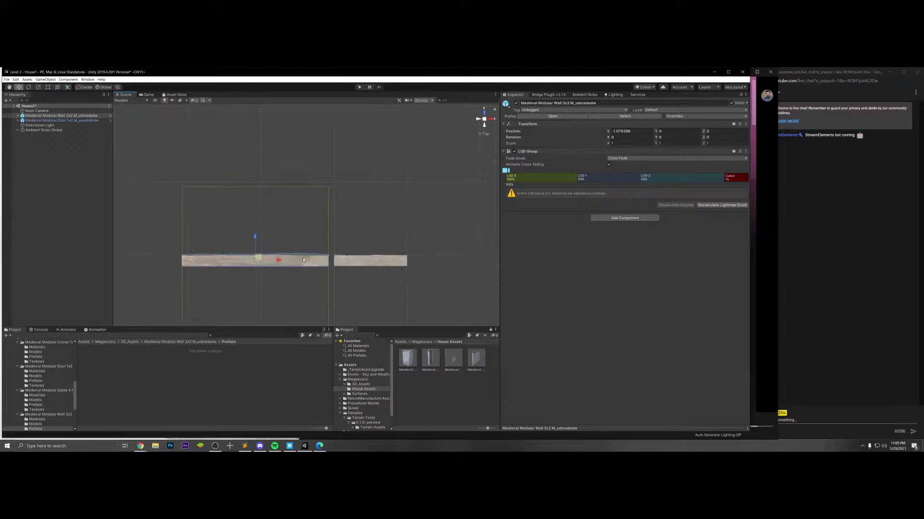
{"action": "left_click_drag", "start_coordinate": [280, 259], "coordinate": [493, 249]}
{"action": "scroll", "coordinate": [300, 255], "scroll_direction": "down", "scroll_amount": 1}
{"action": "key", "text": "ctrl+d"}
{"action": "scroll", "coordinate": [493, 248], "scroll_direction": "down", "scroll_amount": 8}
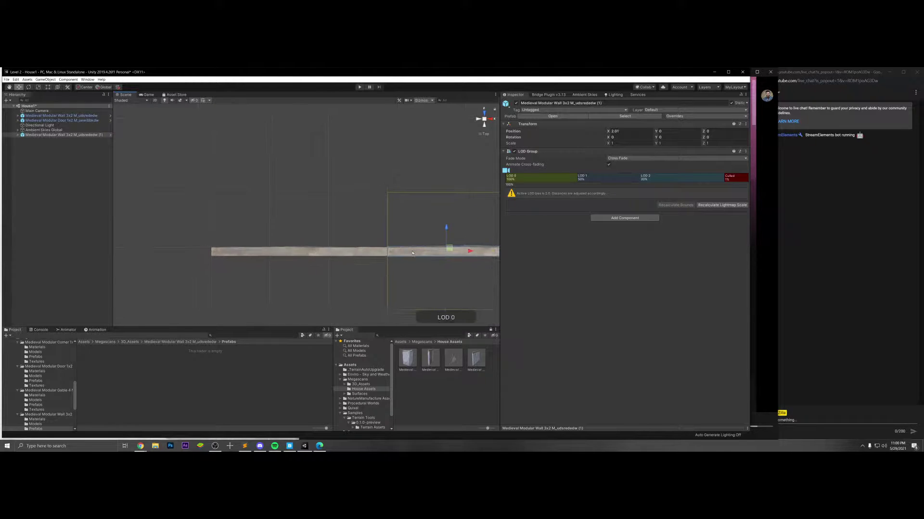
{"action": "middle_click_drag", "start_coordinate": [491, 250], "coordinate": [405, 252]}
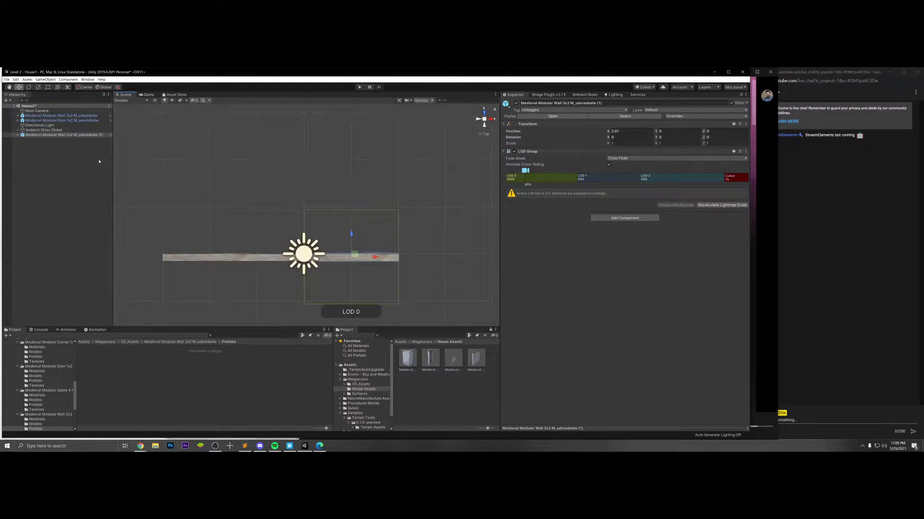
- Bring the live chat window back in front of the music player
{"action": "left_click", "coordinate": [45, 160]}
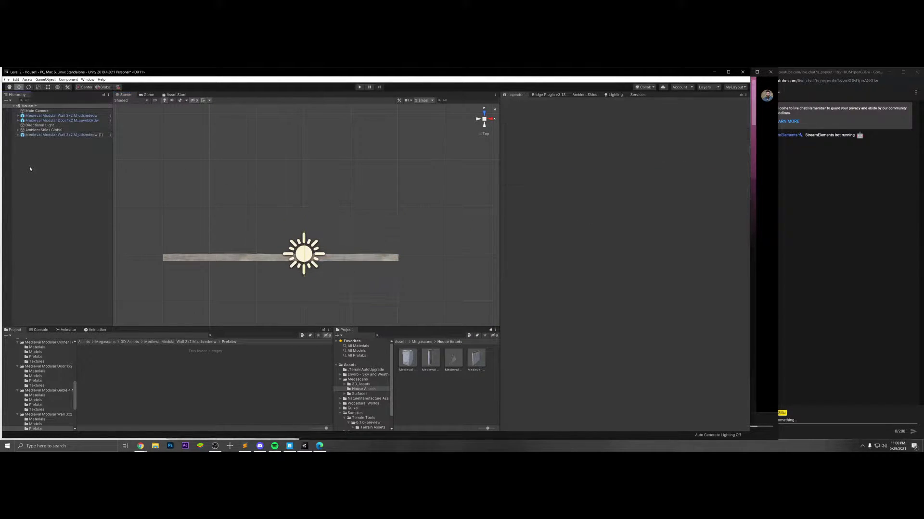
{"action": "right_click", "coordinate": [30, 167]}
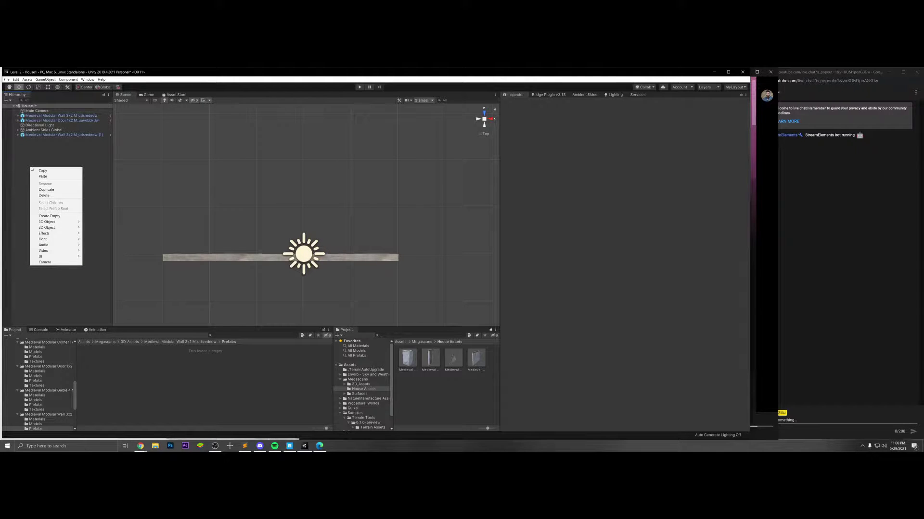
{"action": "left_click", "coordinate": [756, 72]}
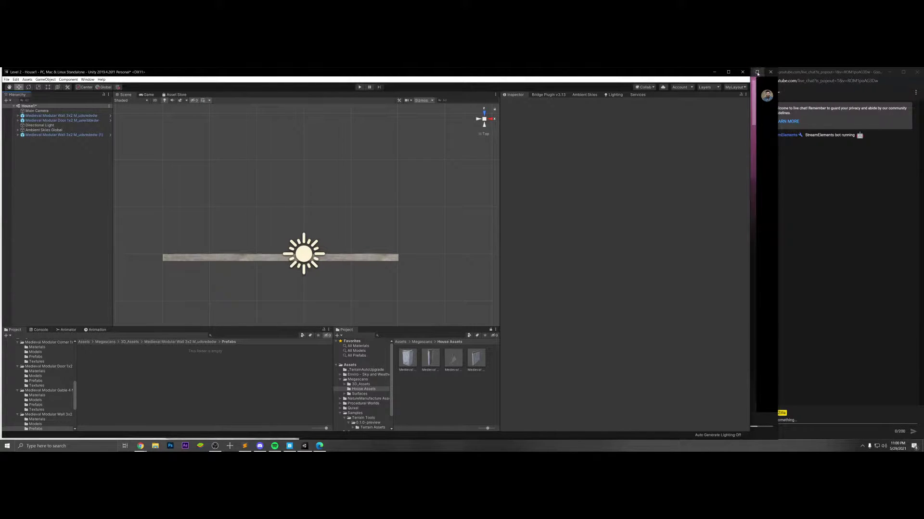
{"action": "left_click", "coordinate": [889, 72]}
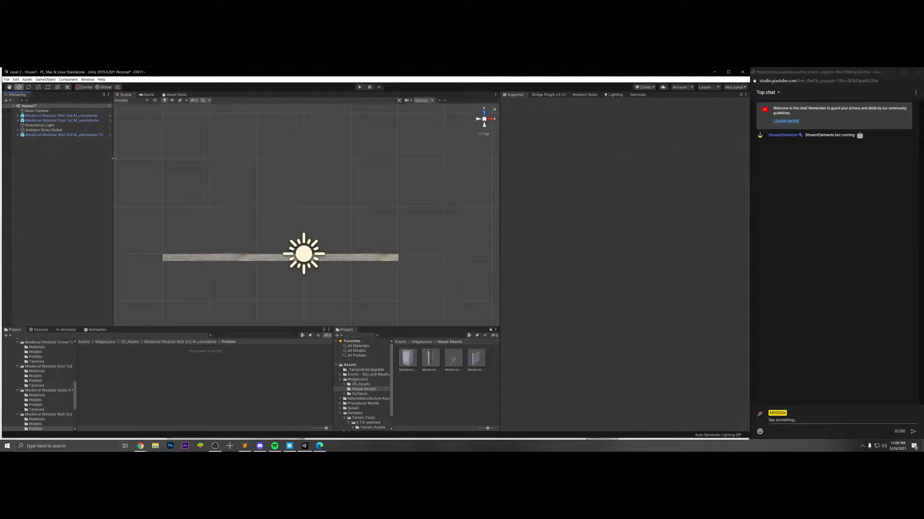
- Create an empty game object in the House1 scene and rename it Environment
{"action": "right_click", "coordinate": [42, 147]}
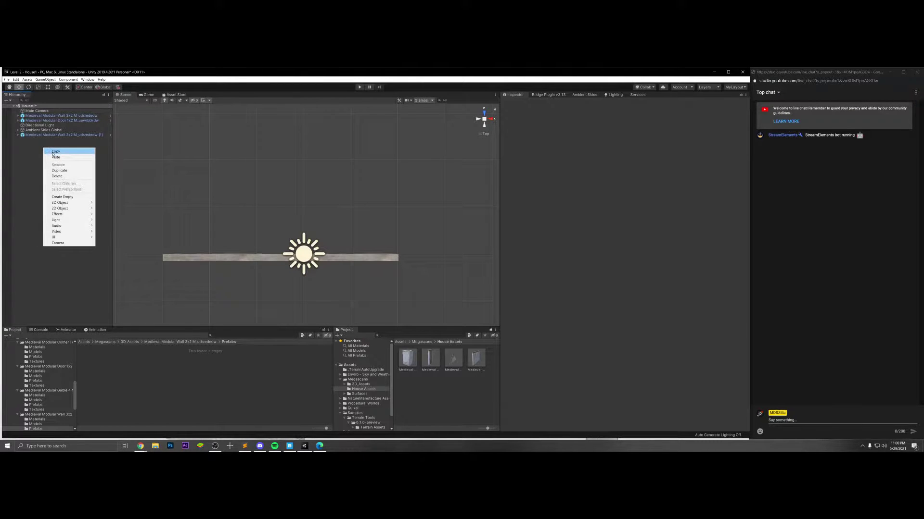
{"action": "left_click", "coordinate": [75, 200]}
{"action": "right_click", "coordinate": [33, 141]}
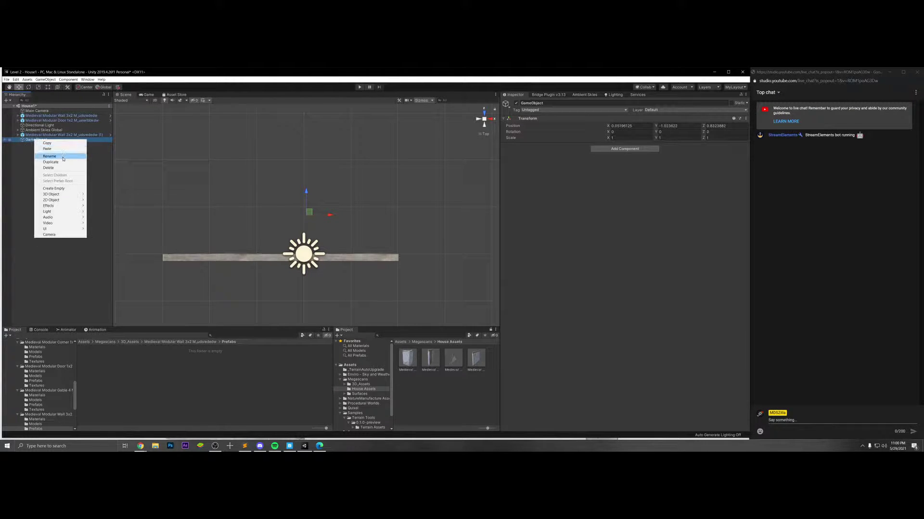
{"action": "left_click", "coordinate": [61, 156]}
{"action": "type", "text": "Environment"}
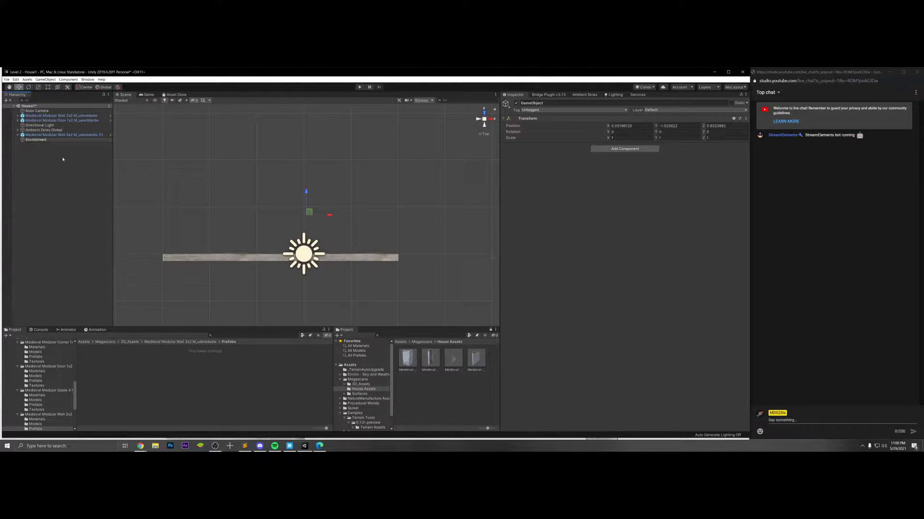
{"action": "key", "text": "Return"}
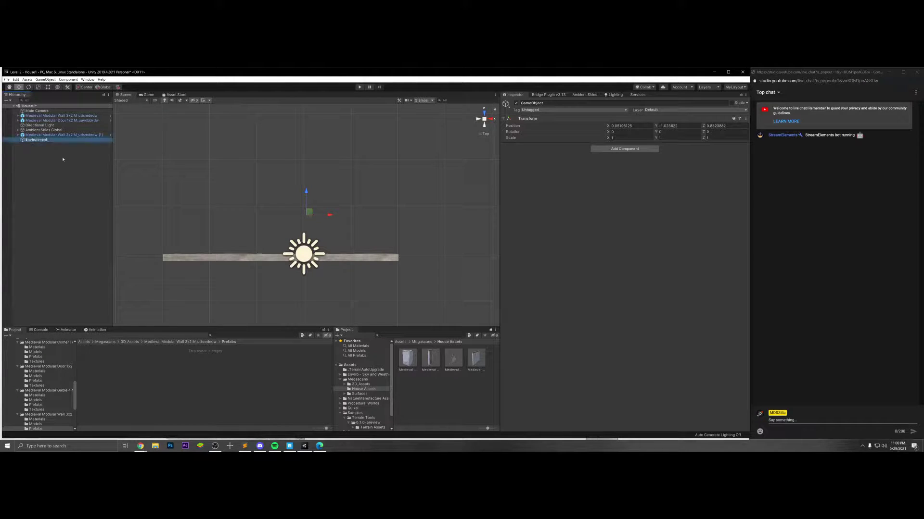
- Make the Main Camera, Directional Light and Ambient Skies Global children of the Environment object
{"action": "left_click", "coordinate": [41, 125]}
{"action": "left_click", "coordinate": [43, 130], "text": "shift"}
{"action": "left_click", "coordinate": [44, 111], "text": "ctrl"}
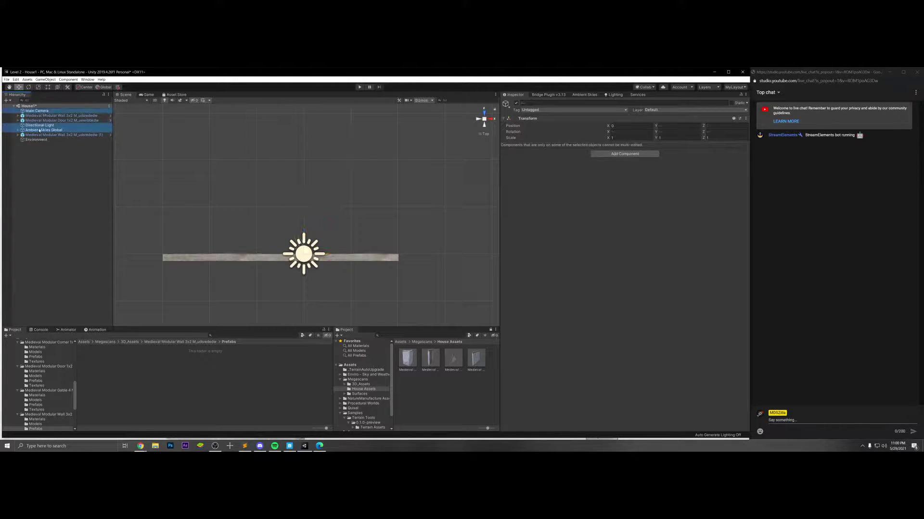
{"action": "left_click_drag", "start_coordinate": [35, 121], "coordinate": [37, 140]}
{"action": "left_click", "coordinate": [18, 126]}
{"action": "left_click", "coordinate": [18, 126]}
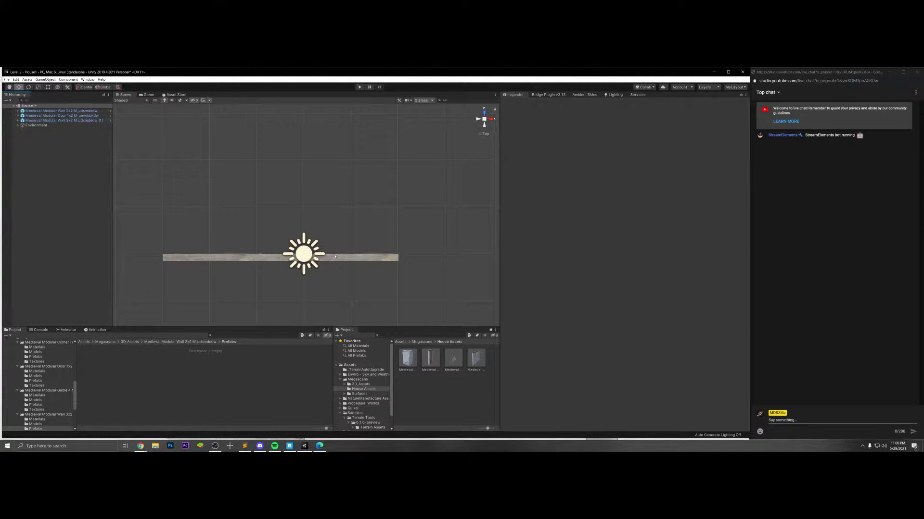
- Add a Medieval Modular Corner 1x2 flush against the end of the wall, with its Y and Z positions at 0
{"action": "left_click_drag", "start_coordinate": [418, 363], "coordinate": [446, 258]}
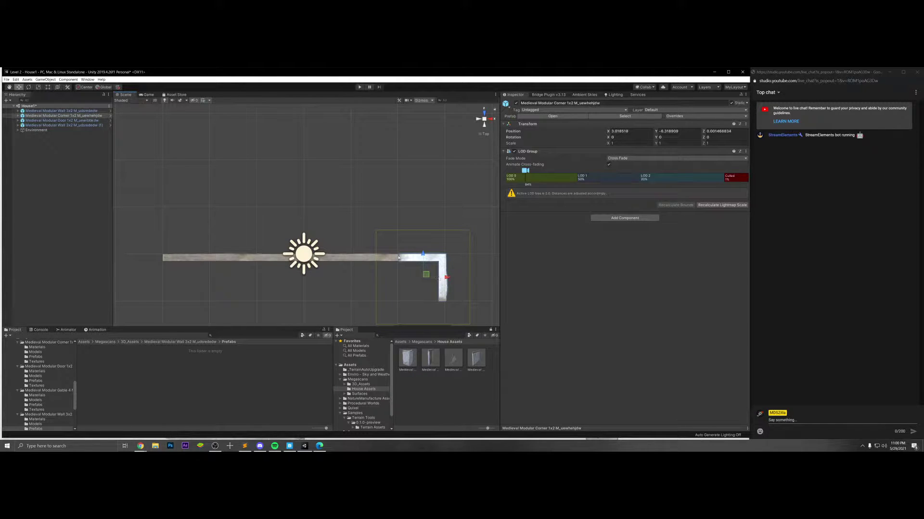
{"action": "left_click", "coordinate": [669, 131]}
{"action": "type", "text": "0"}
{"action": "left_click", "coordinate": [736, 131]}
{"action": "type", "text": "0"}
{"action": "left_click", "coordinate": [447, 282]}
{"action": "left_click_drag", "start_coordinate": [447, 281], "coordinate": [446, 281]}
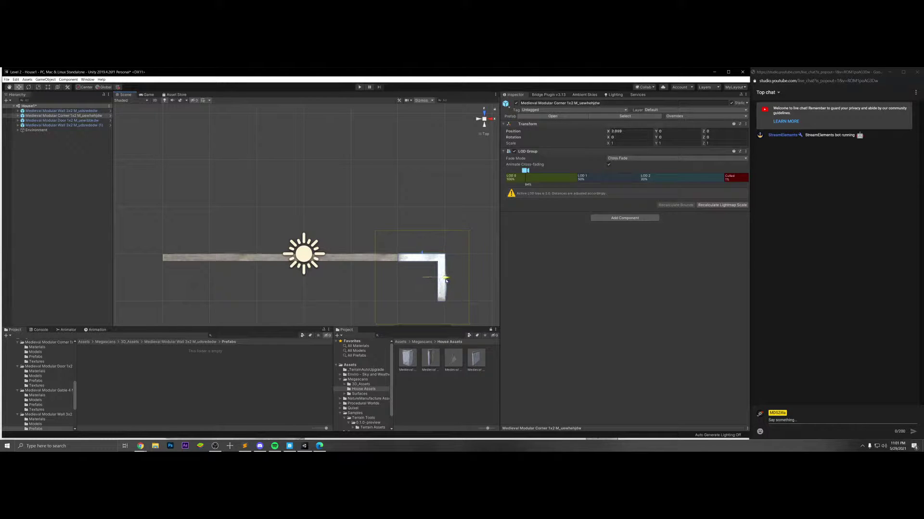
{"action": "left_click", "coordinate": [435, 262]}
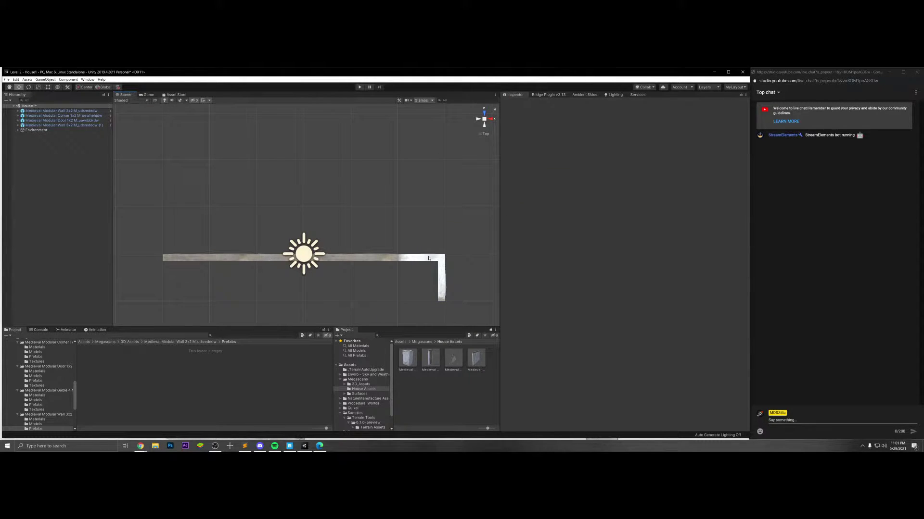
- Duplicate the corner and position the copy along X at the opposite end of the wall row
{"action": "left_click", "coordinate": [428, 258]}
{"action": "key", "text": "ctrl+d"}
{"action": "left_click_drag", "start_coordinate": [441, 276], "coordinate": [164, 277]}
{"action": "left_click", "coordinate": [620, 131]}
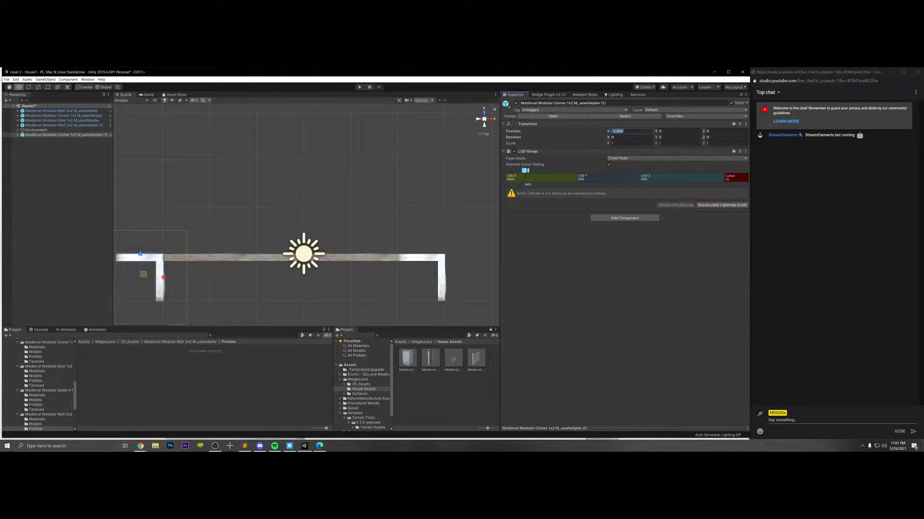
{"action": "type", "text": "2.0"}
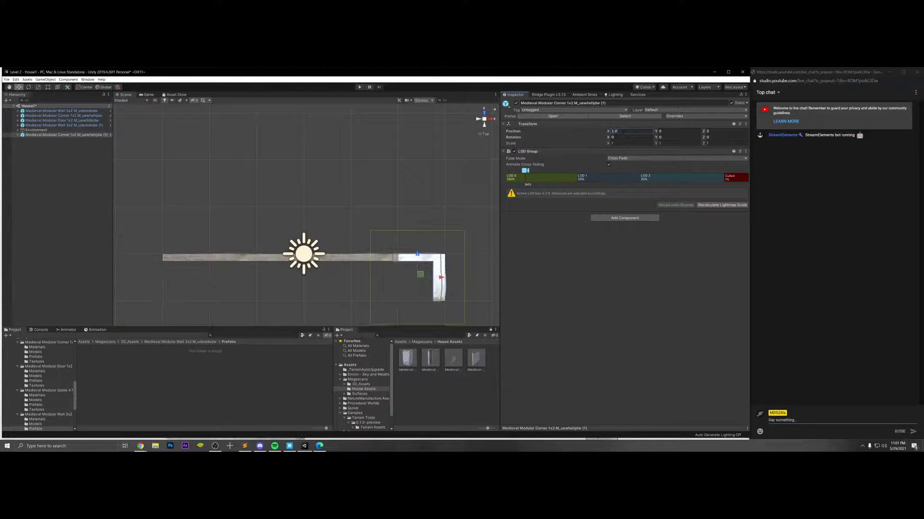
{"action": "key", "text": "Home"}
{"action": "type", "text": "-"}
{"action": "key", "text": "End"}
{"action": "type", "text": "89"}
- Mirror the duplicated corner with an X scale of -1 and move it flush against the wall end at X -3.98
{"action": "left_click", "coordinate": [621, 143]}
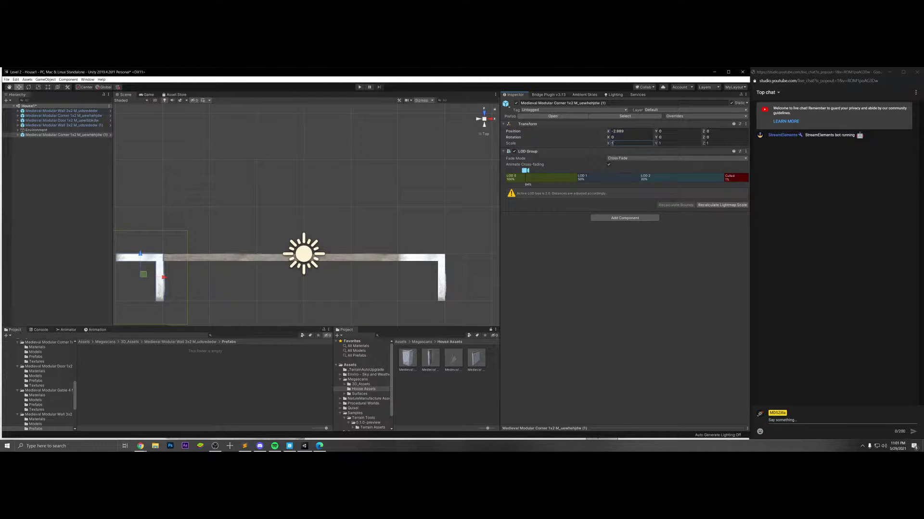
{"action": "key", "text": "Home"}
{"action": "type", "text": "-"}
{"action": "left_click_drag", "start_coordinate": [209, 278], "coordinate": [161, 276]}
- Examine the alignment of the walls, door and corners from the front, left, right and top
{"action": "left_click", "coordinate": [490, 118]}
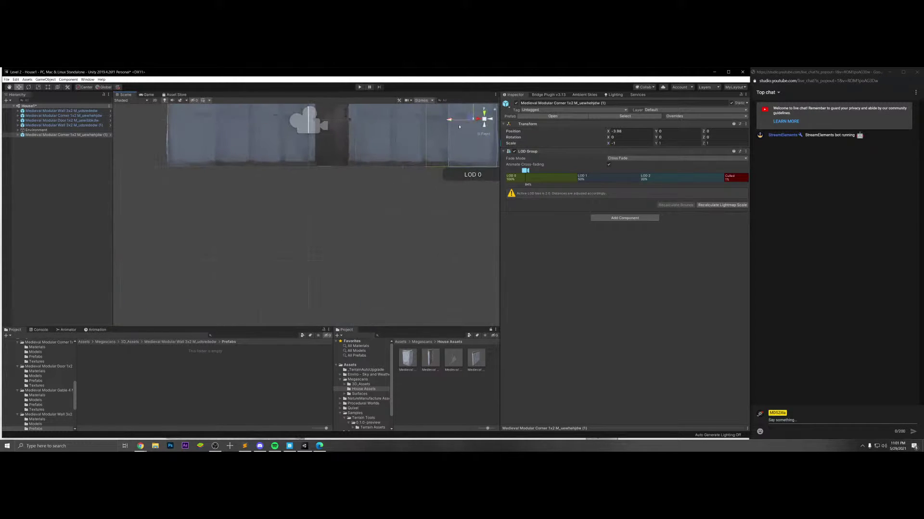
{"action": "middle_click_drag", "start_coordinate": [428, 109], "coordinate": [426, 177]}
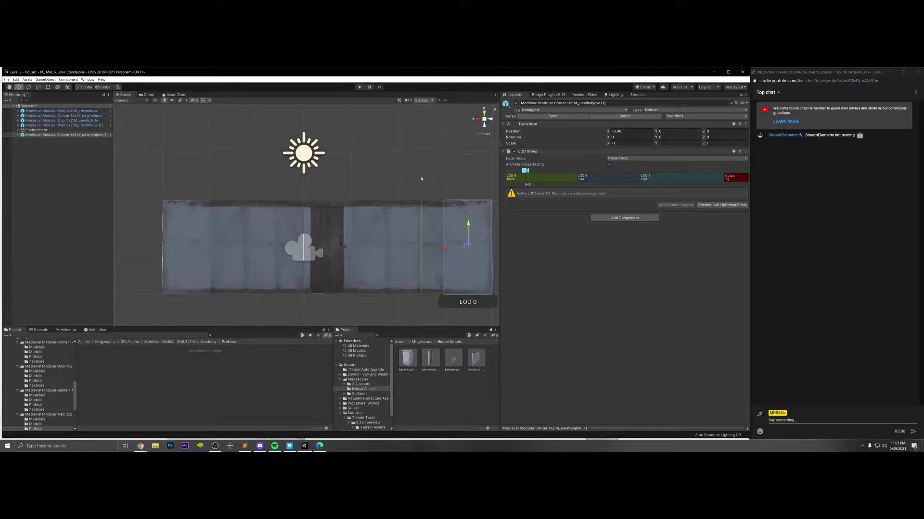
{"action": "scroll", "coordinate": [443, 187], "scroll_direction": "down", "scroll_amount": 1}
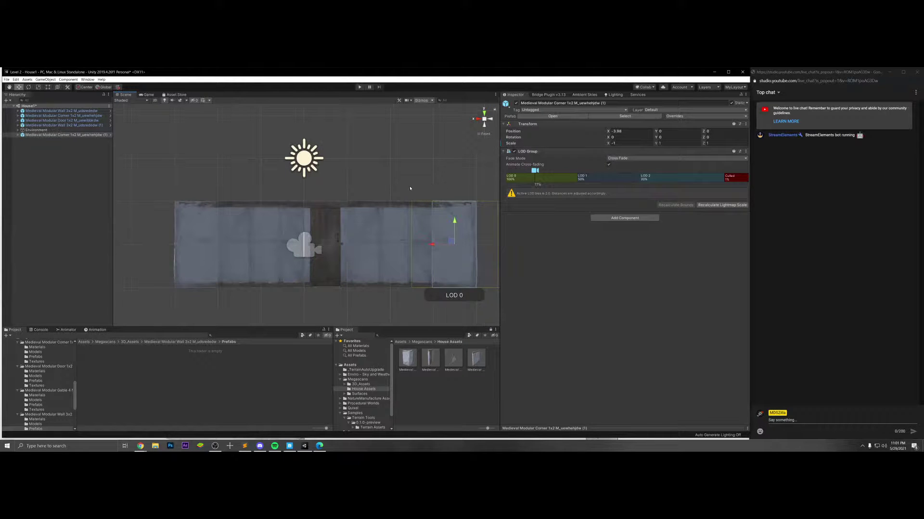
{"action": "left_click", "coordinate": [490, 120]}
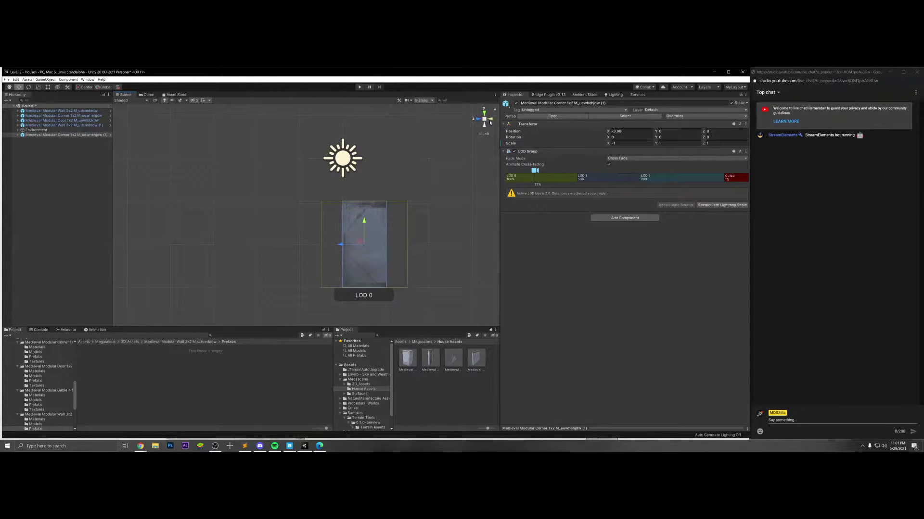
{"action": "left_click", "coordinate": [490, 121]}
{"action": "left_click", "coordinate": [490, 122]}
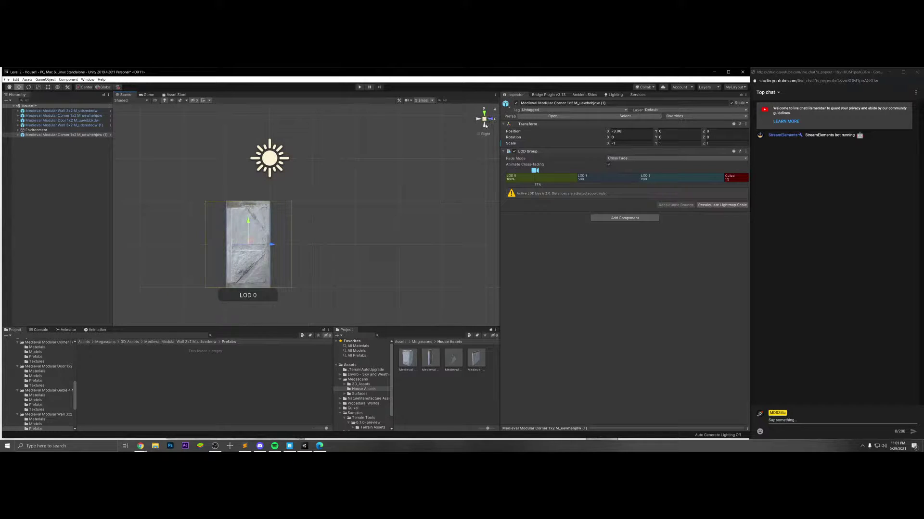
{"action": "left_click", "coordinate": [484, 125]}
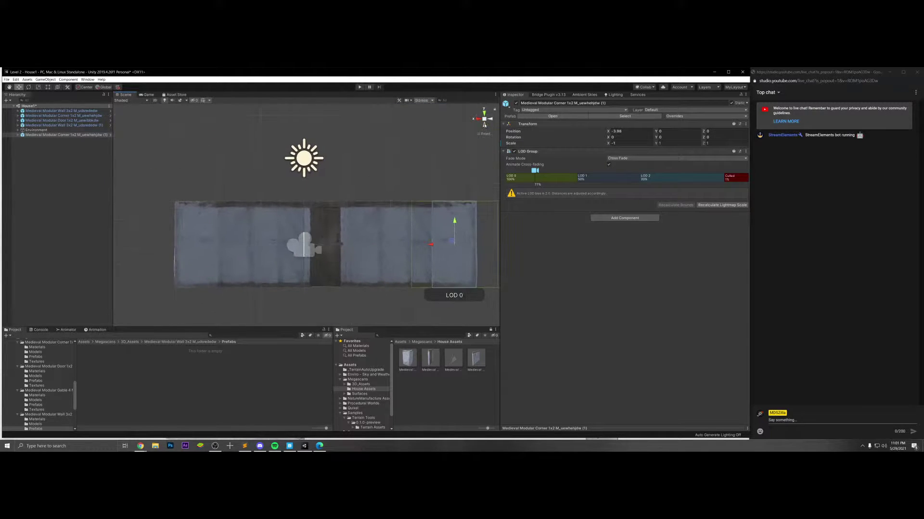
{"action": "left_click", "coordinate": [483, 112]}
{"action": "middle_click_drag", "start_coordinate": [310, 316], "coordinate": [360, 265]}
{"action": "scroll", "coordinate": [299, 200], "scroll_direction": "down", "scroll_amount": 2}
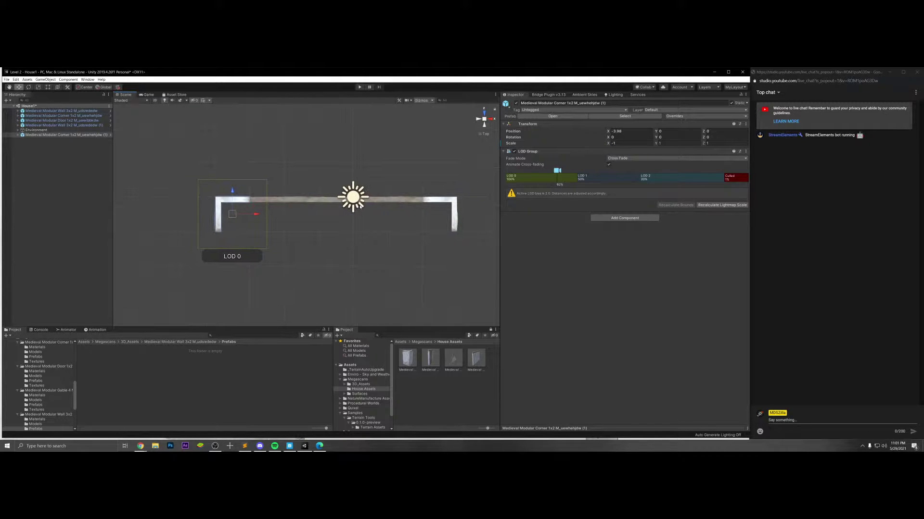
- Delete both straight walls beside the door and move the unmirrored corner along X up against the door
{"action": "left_click", "coordinate": [288, 199]}
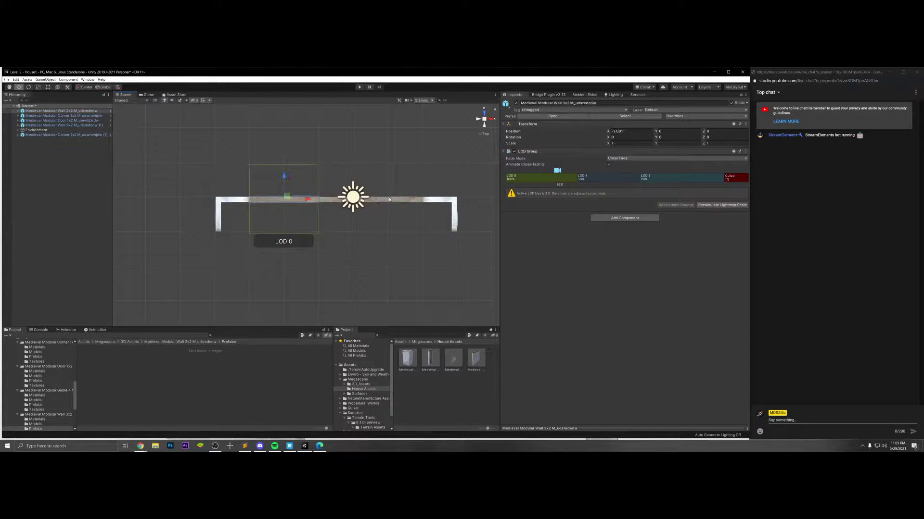
{"action": "key", "text": "Delete"}
{"action": "left_click", "coordinate": [455, 215]}
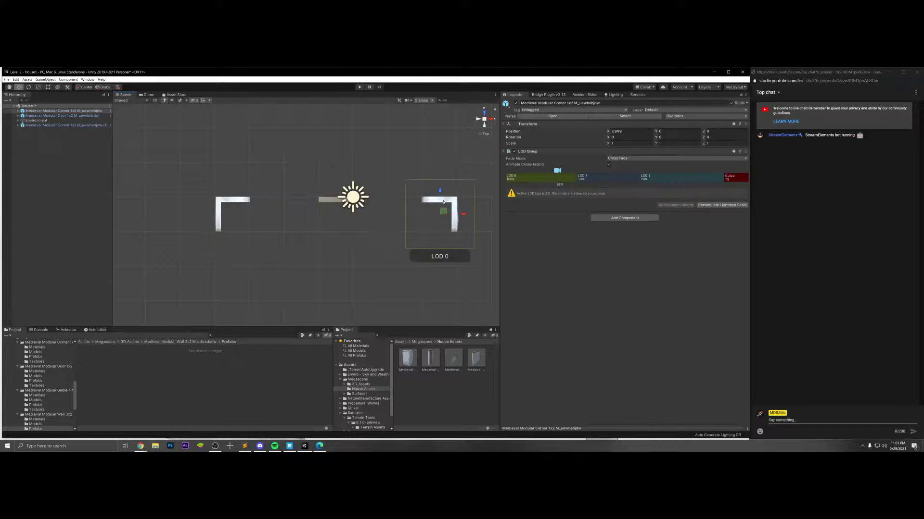
{"action": "left_click_drag", "start_coordinate": [458, 215], "coordinate": [391, 215]}
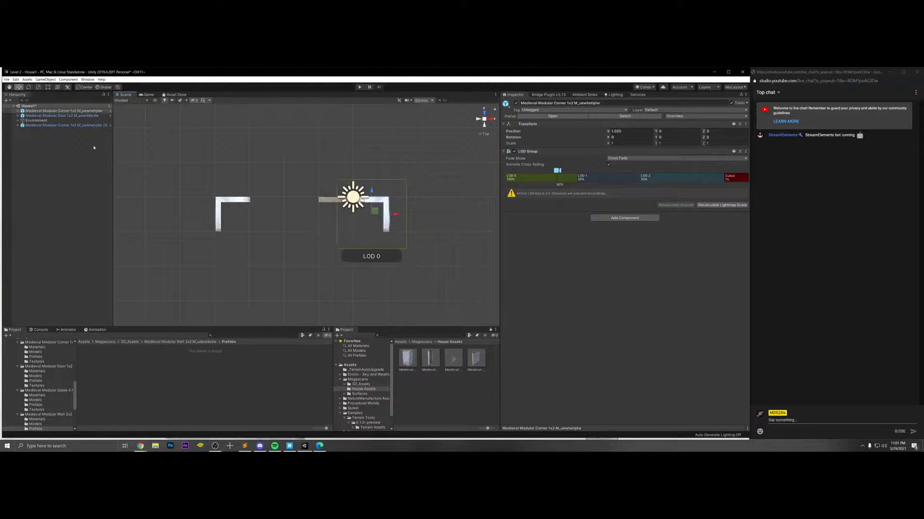
- Hide the Environment object and its children in the Scene view
{"action": "left_click", "coordinate": [216, 159]}
{"action": "left_click", "coordinate": [65, 120]}
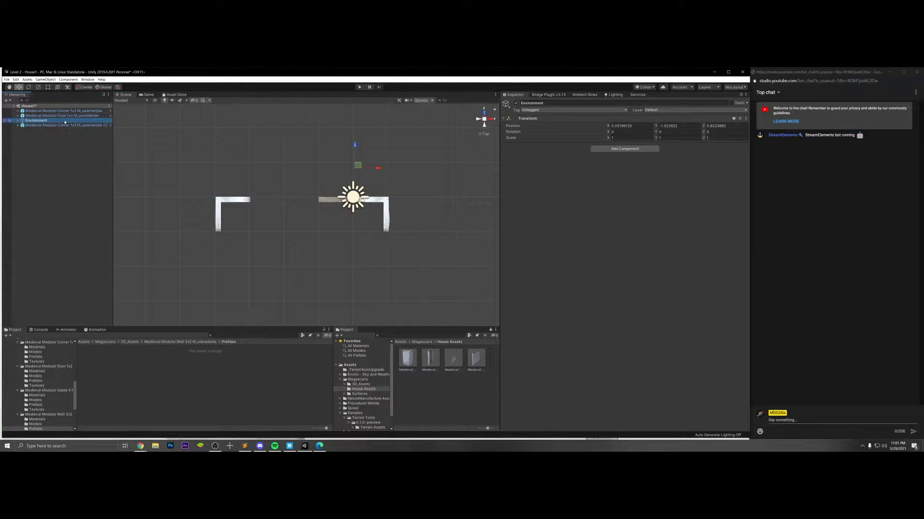
{"action": "left_click", "coordinate": [17, 120]}
{"action": "left_click", "coordinate": [5, 121]}
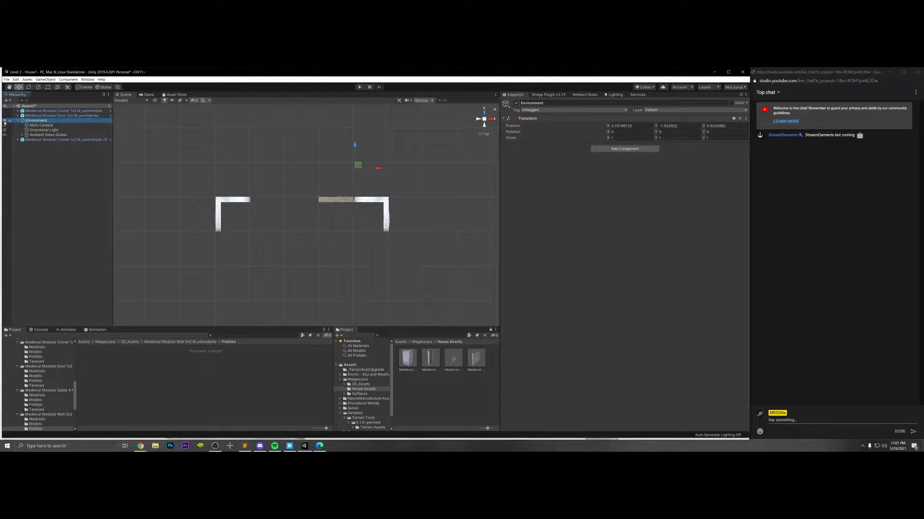
{"action": "left_click", "coordinate": [5, 122]}
{"action": "left_click", "coordinate": [19, 121]}
- Delete the detached mirrored corner and widen the corner beside the door to an X scale of 1.1875
{"action": "left_click", "coordinate": [364, 195]}
{"action": "scroll", "coordinate": [364, 196], "scroll_direction": "up", "scroll_amount": 2}
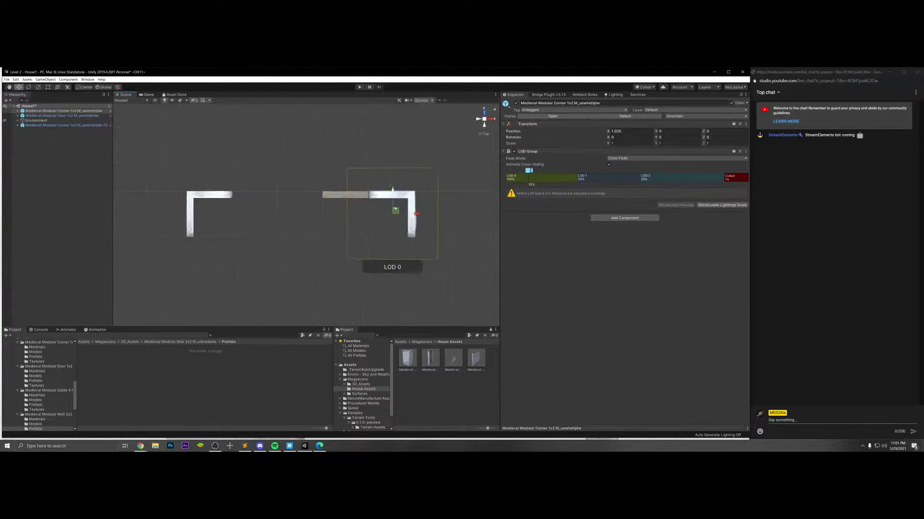
{"action": "left_click_drag", "start_coordinate": [418, 215], "coordinate": [314, 210]}
{"action": "key", "text": "e"}
{"action": "key", "text": "r"}
{"action": "key", "text": "w"}
{"action": "left_click", "coordinate": [207, 195]}
{"action": "key", "text": "Delete"}
{"action": "left_click", "coordinate": [413, 219]}
{"action": "left_click", "coordinate": [413, 210]}
- Duplicate the widened corner, mirror it with an X scale of -1.1875, and fit it against the door's other side
{"action": "key", "text": "ctrl+d"}
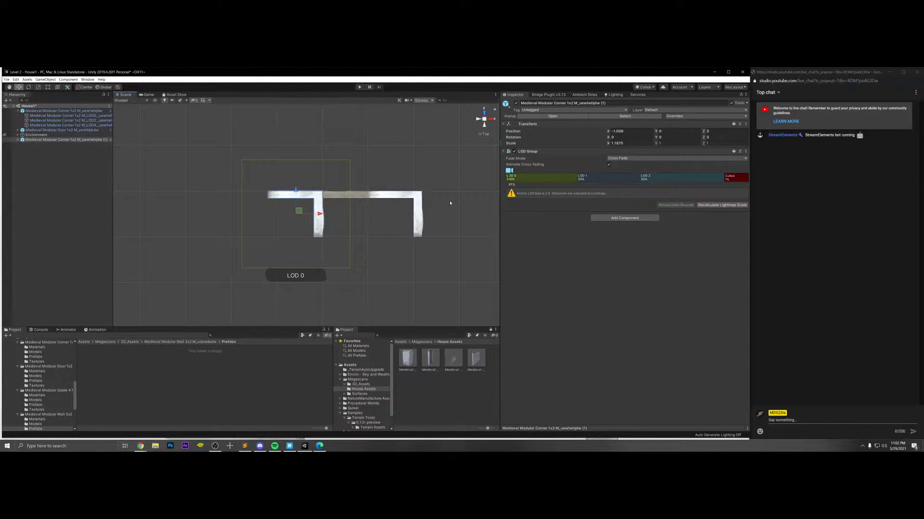
{"action": "left_click", "coordinate": [618, 143]}
{"action": "key", "text": "Home"}
{"action": "type", "text": "-"}
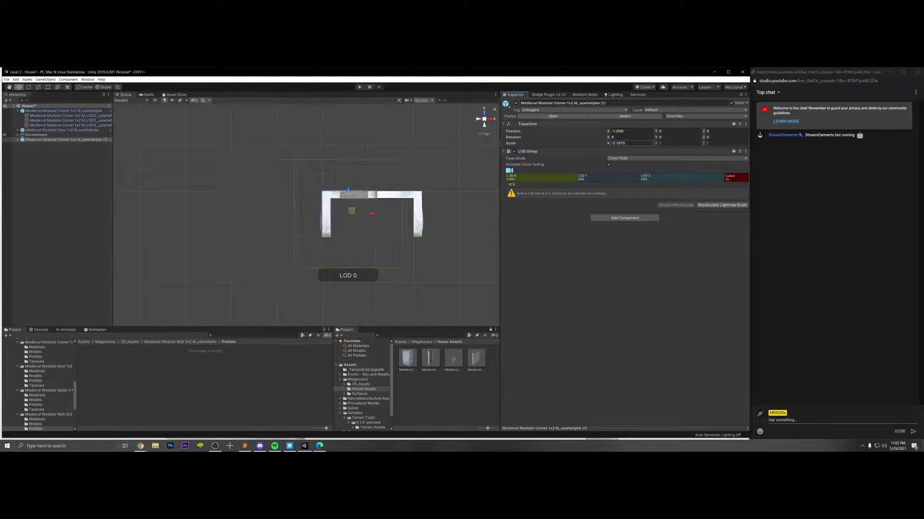
{"action": "left_click_drag", "start_coordinate": [374, 217], "coordinate": [313, 210]}
{"action": "left_click", "coordinate": [366, 210]}
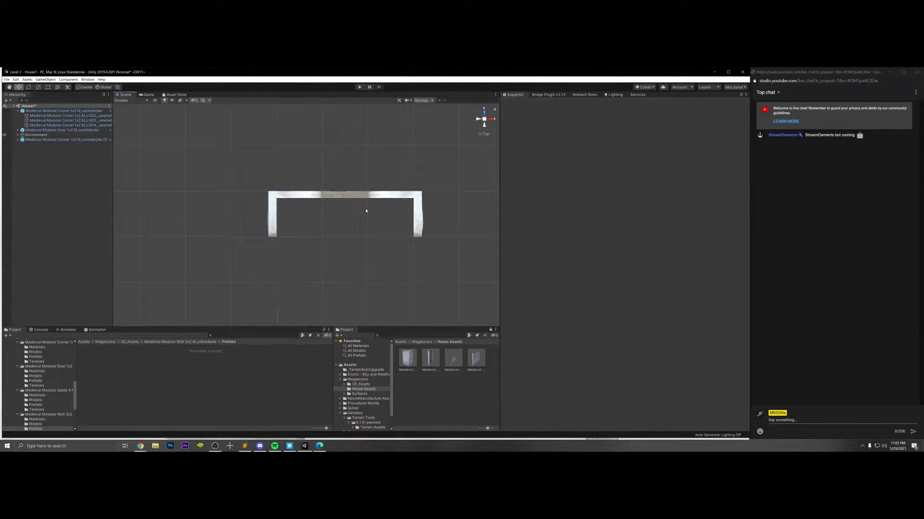
- Add a wall prefab, rotate it about -90° around Y, and align it with the free end of the unmirrored corner
{"action": "left_click", "coordinate": [411, 224]}
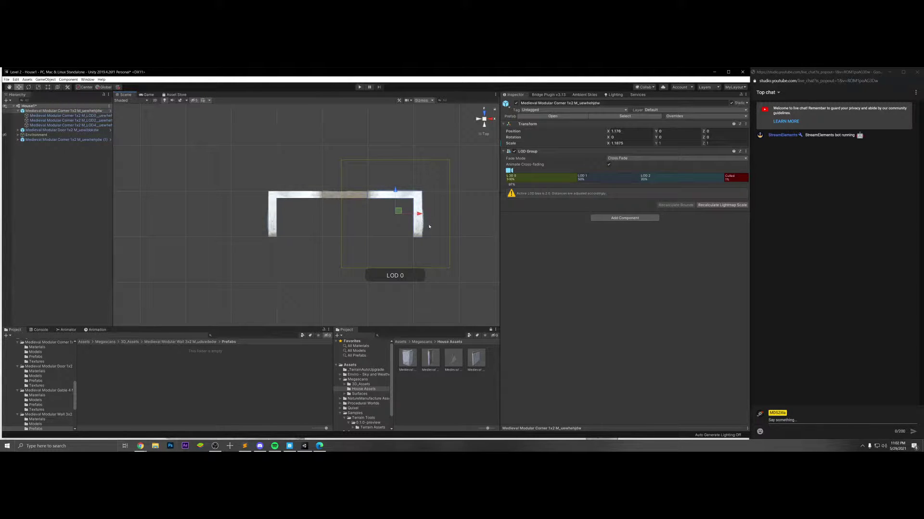
{"action": "left_click_drag", "start_coordinate": [475, 359], "coordinate": [291, 212]}
{"action": "key", "text": "e"}
{"action": "key", "text": "w"}
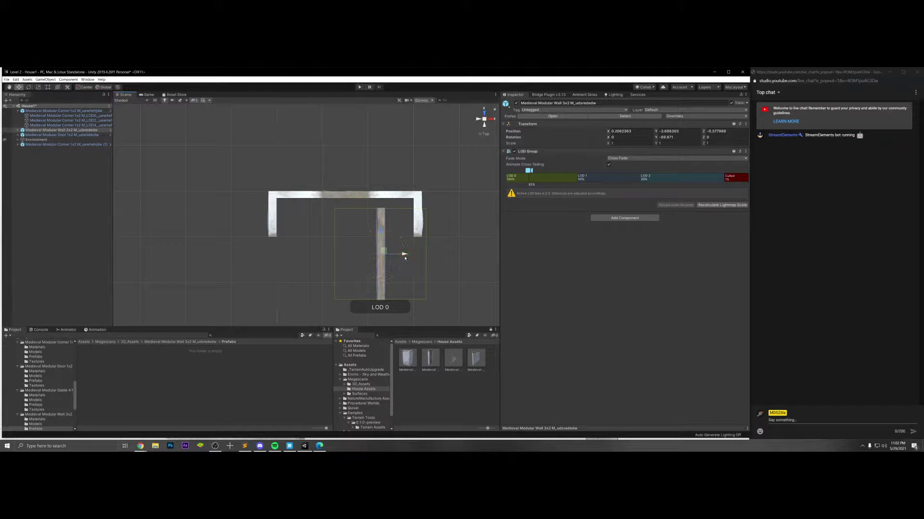
{"action": "scroll", "coordinate": [385, 252], "scroll_direction": "down", "scroll_amount": 1}
{"action": "left_click_drag", "start_coordinate": [370, 233], "coordinate": [418, 269]}
{"action": "scroll", "coordinate": [433, 276], "scroll_direction": "up", "scroll_amount": 3}
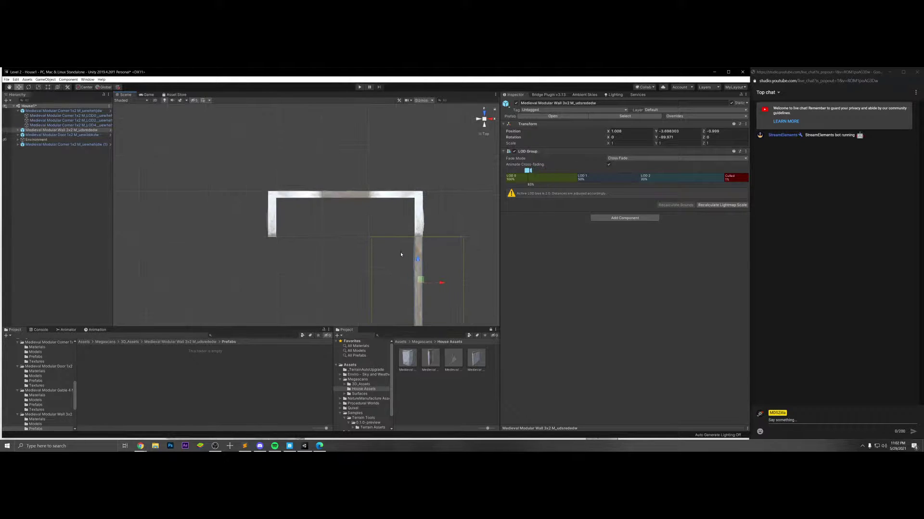
{"action": "left_click", "coordinate": [455, 282]}
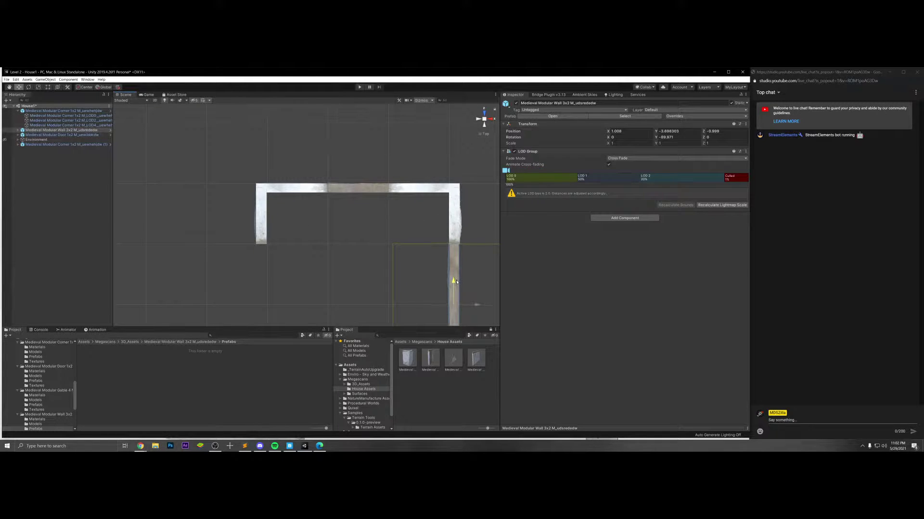
{"action": "scroll", "coordinate": [462, 279], "scroll_direction": "down", "scroll_amount": 1}
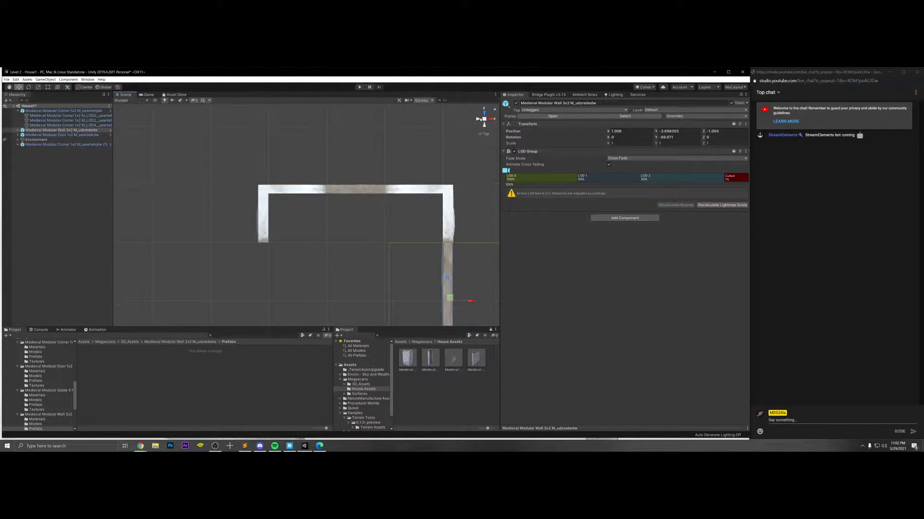
- Check the side wall's height from the front and side, and set its Y position to 0
{"action": "left_click", "coordinate": [491, 119]}
{"action": "left_click", "coordinate": [492, 119]}
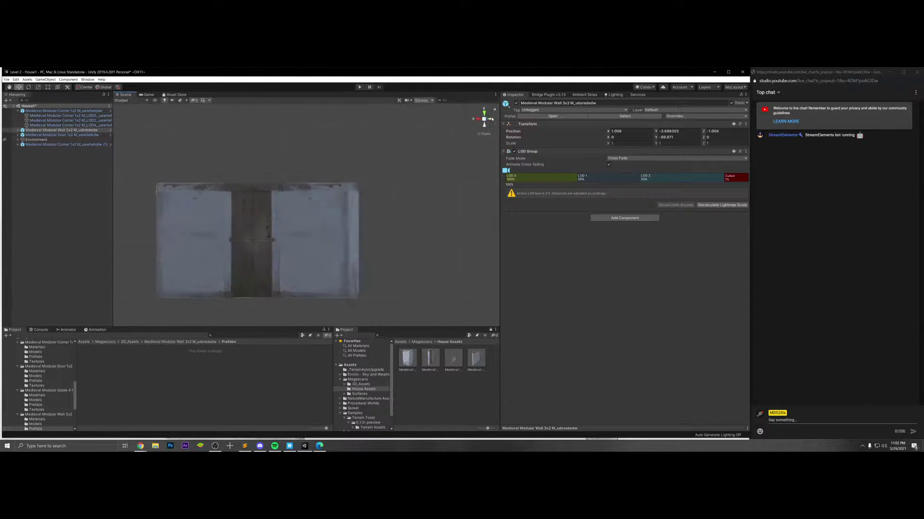
{"action": "left_click", "coordinate": [492, 119]}
{"action": "left_click", "coordinate": [492, 118]}
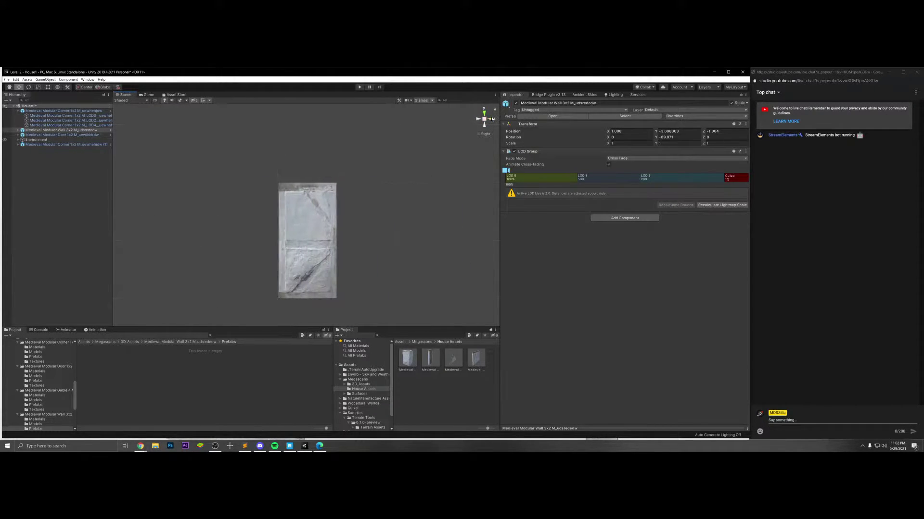
{"action": "left_click", "coordinate": [484, 112]}
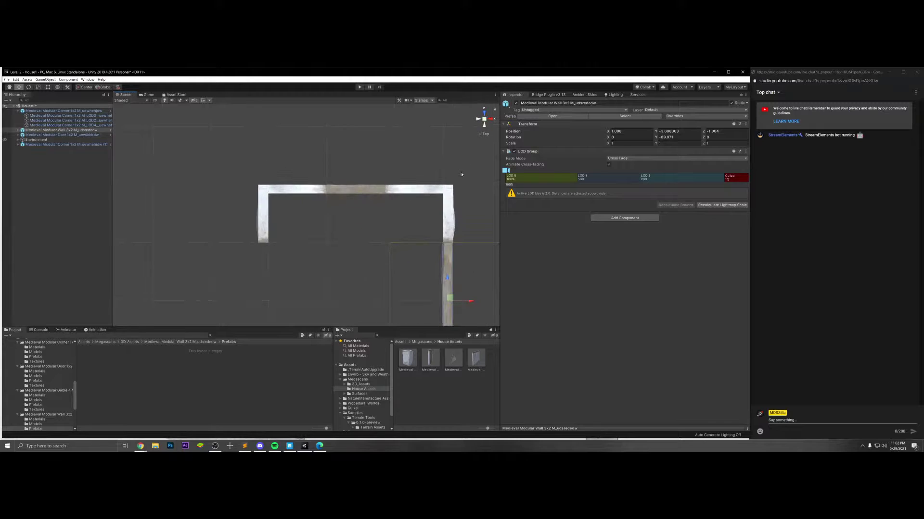
{"action": "double_click", "coordinate": [674, 131]}
{"action": "type", "text": "0"}
- Set the side wall's Y rotation to 90 and move it back against the corner at Z -2.991
{"action": "left_click", "coordinate": [493, 119]}
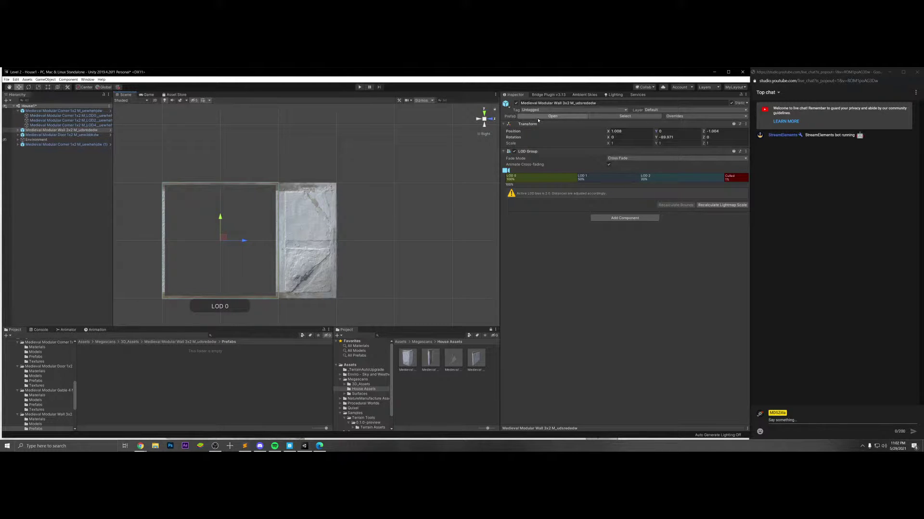
{"action": "left_click", "coordinate": [666, 137]}
{"action": "type", "text": "90"}
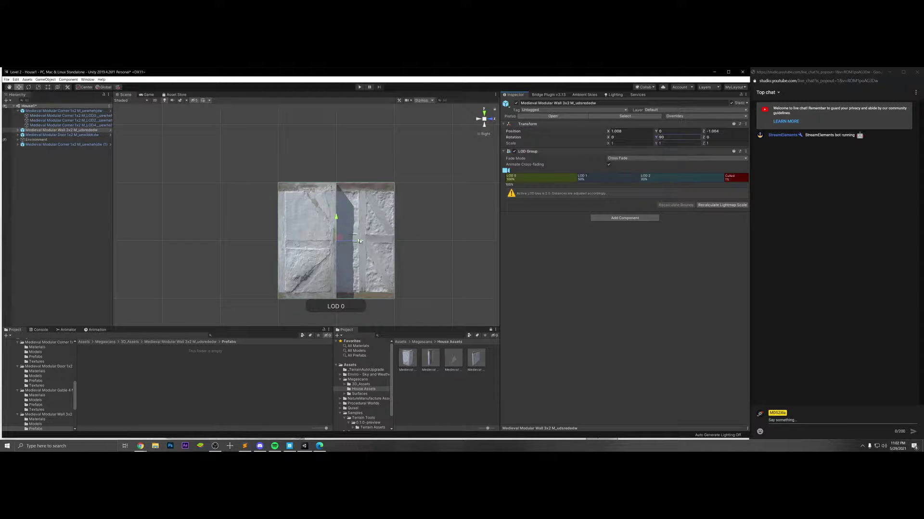
{"action": "left_click_drag", "start_coordinate": [359, 241], "coordinate": [244, 234]}
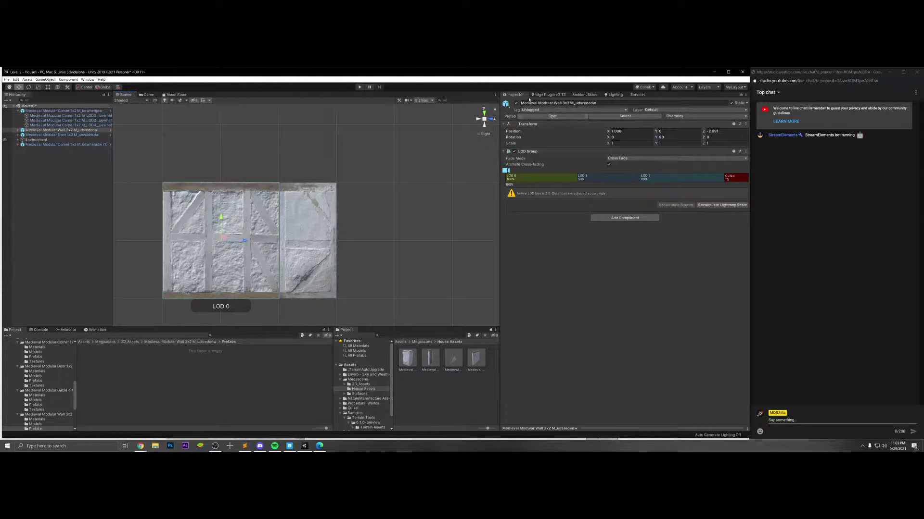
- Shift the side wall along X to 1.158 so it lines up with the corner
{"action": "left_click", "coordinate": [484, 113]}
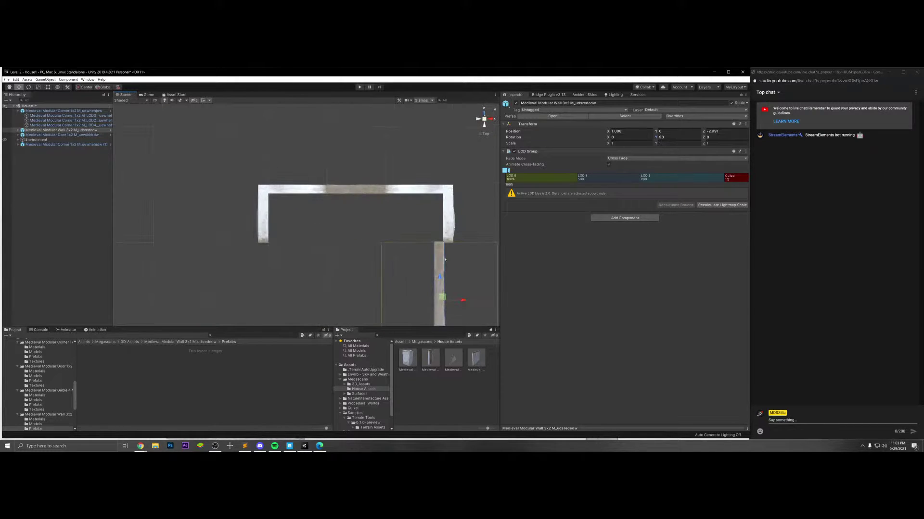
{"action": "left_click_drag", "start_coordinate": [462, 302], "coordinate": [472, 300]}
{"action": "scroll", "coordinate": [471, 300], "scroll_direction": "down", "scroll_amount": 4}
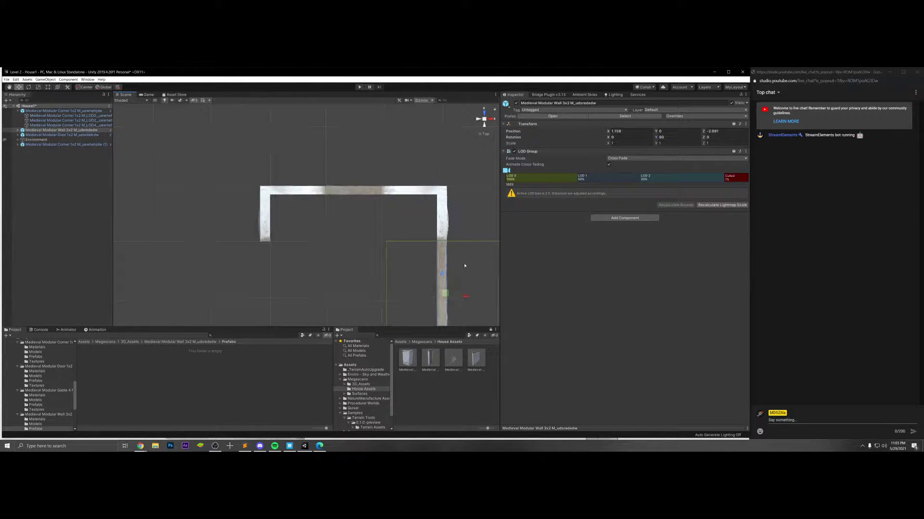
- Duplicate the unmirrored corner, move it to the free end of its side wall, and rotate it about 90° around Y
{"action": "left_click", "coordinate": [394, 214]}
{"action": "scroll", "coordinate": [424, 215], "scroll_direction": "down", "scroll_amount": 5}
{"action": "key", "text": "ctrl+d"}
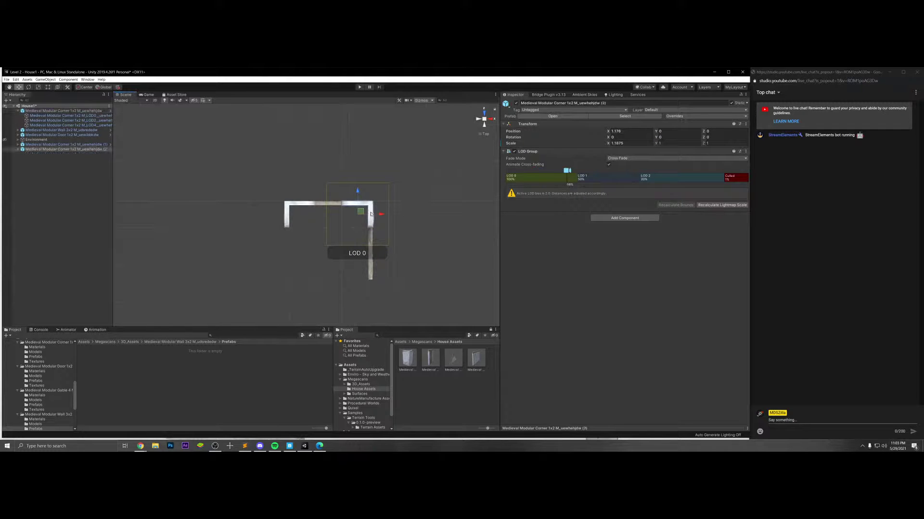
{"action": "left_click_drag", "start_coordinate": [359, 198], "coordinate": [327, 386]}
{"action": "key", "text": "e"}
{"action": "key", "text": "w"}
{"action": "left_click_drag", "start_coordinate": [377, 292], "coordinate": [381, 297]}
- Fine-tune the rotated corner against the end of the side wall, at about Z -4.172
{"action": "scroll", "coordinate": [381, 297], "scroll_direction": "up", "scroll_amount": 6}
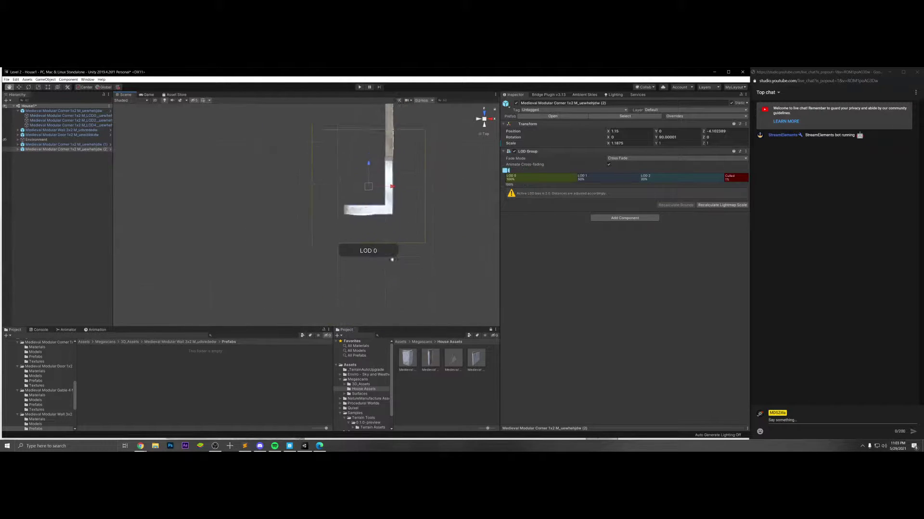
{"action": "scroll", "coordinate": [387, 266], "scroll_direction": "up", "scroll_amount": 3}
{"action": "left_click_drag", "start_coordinate": [401, 260], "coordinate": [372, 242]}
{"action": "scroll", "coordinate": [360, 230], "scroll_direction": "down", "scroll_amount": 3}
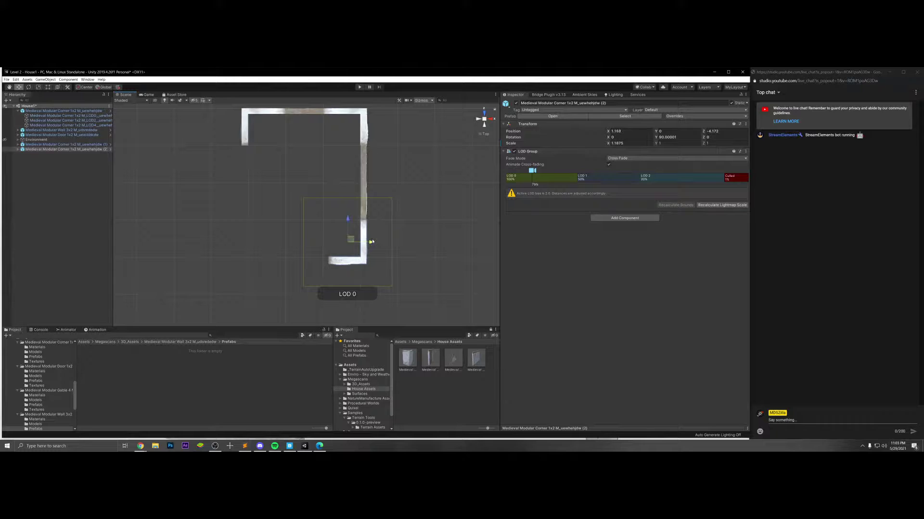
- Examine how the door, corners and side wall line up from above, from the right and from the back
{"action": "left_click", "coordinate": [400, 219]}
{"action": "scroll", "coordinate": [389, 206], "scroll_direction": "down", "scroll_amount": 1}
{"action": "middle_click_drag", "start_coordinate": [383, 200], "coordinate": [395, 222]}
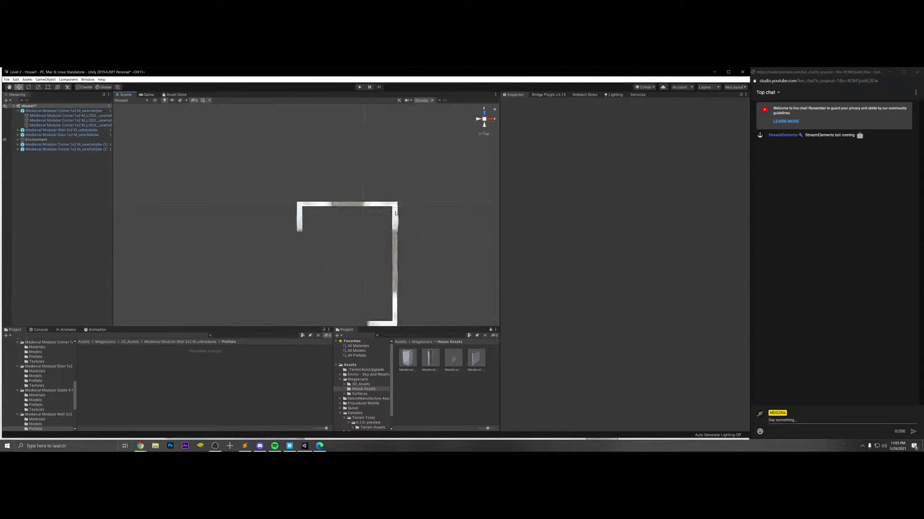
{"action": "left_click", "coordinate": [393, 219]}
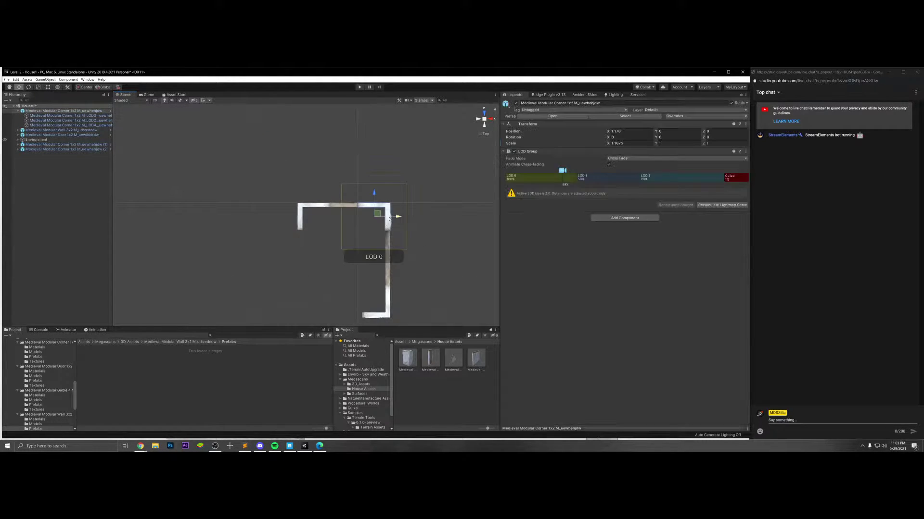
{"action": "middle_click_drag", "start_coordinate": [415, 244], "coordinate": [421, 233]}
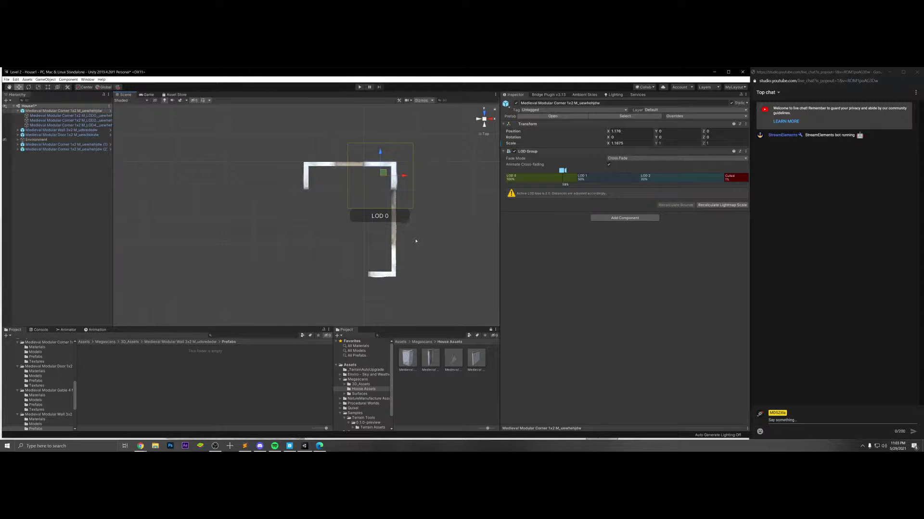
{"action": "left_click", "coordinate": [420, 239]}
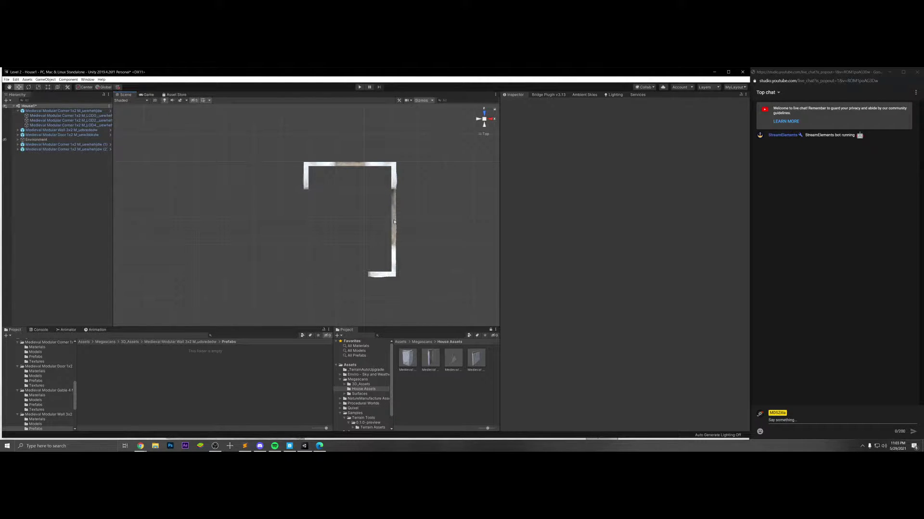
{"action": "left_click", "coordinate": [489, 123]}
{"action": "left_click", "coordinate": [490, 121]}
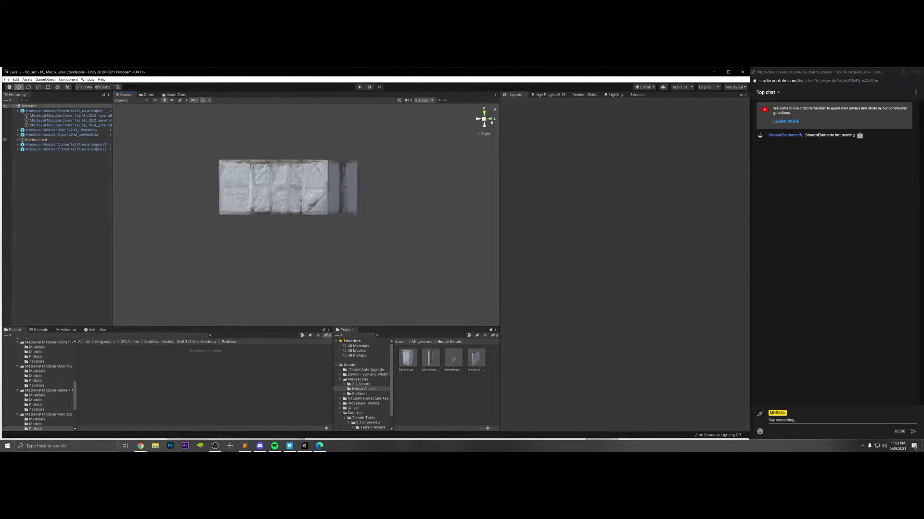
{"action": "left_click", "coordinate": [491, 122]}
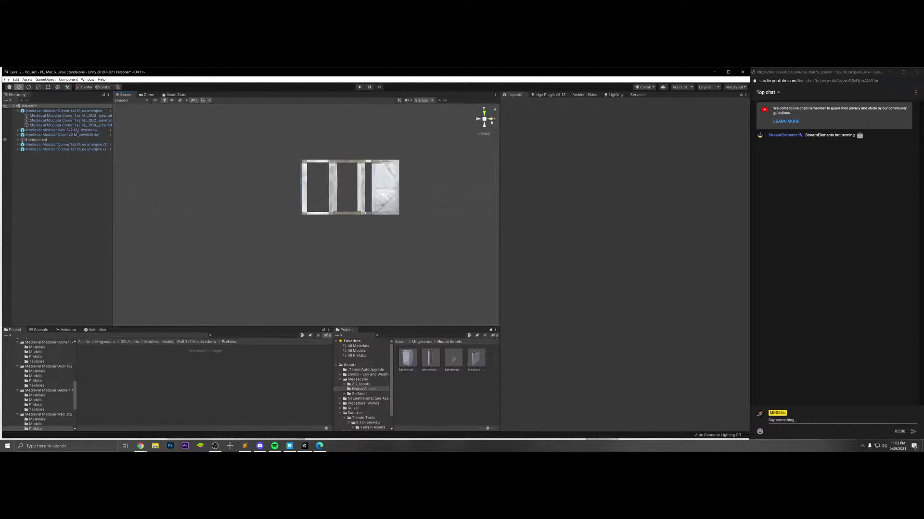
{"action": "left_click", "coordinate": [485, 113]}
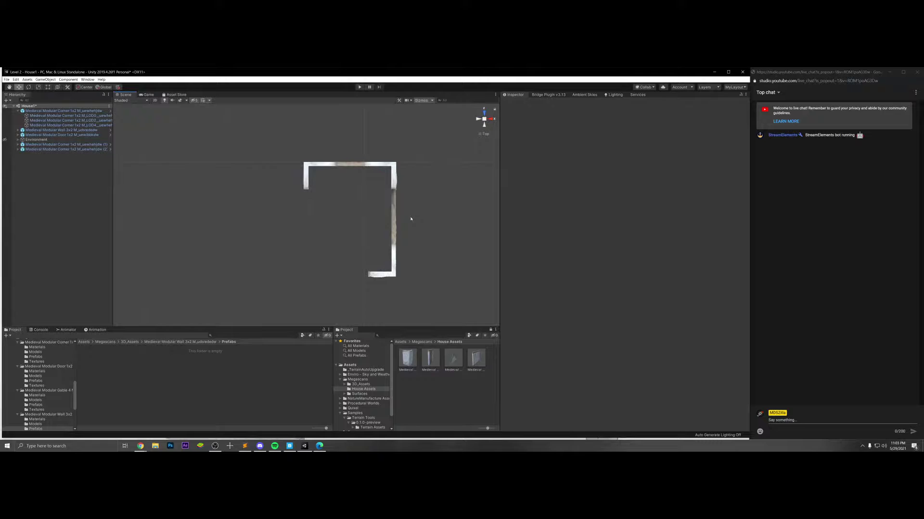
- Duplicate the side wall and move the copy along X to about -2.04, below the mirrored corner
{"action": "left_click", "coordinate": [394, 190]}
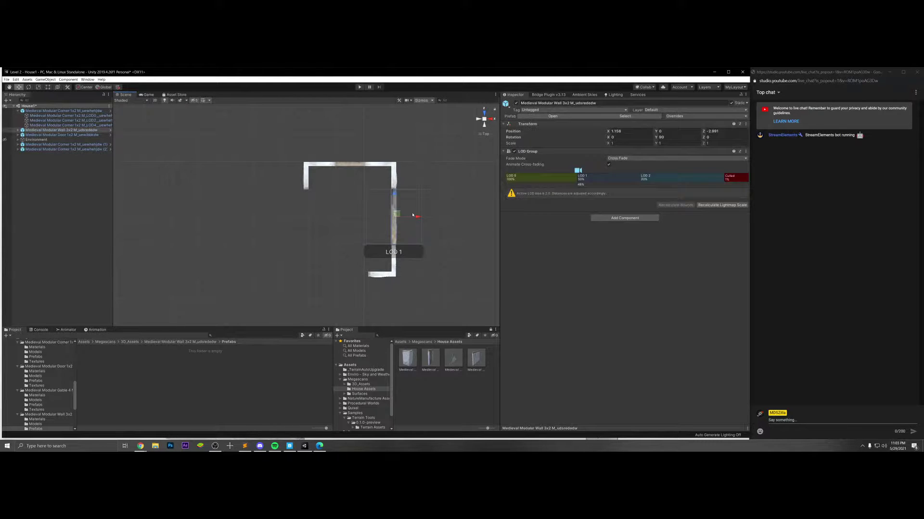
{"action": "key", "text": "ctrl+d"}
{"action": "left_click_drag", "start_coordinate": [415, 216], "coordinate": [328, 212]}
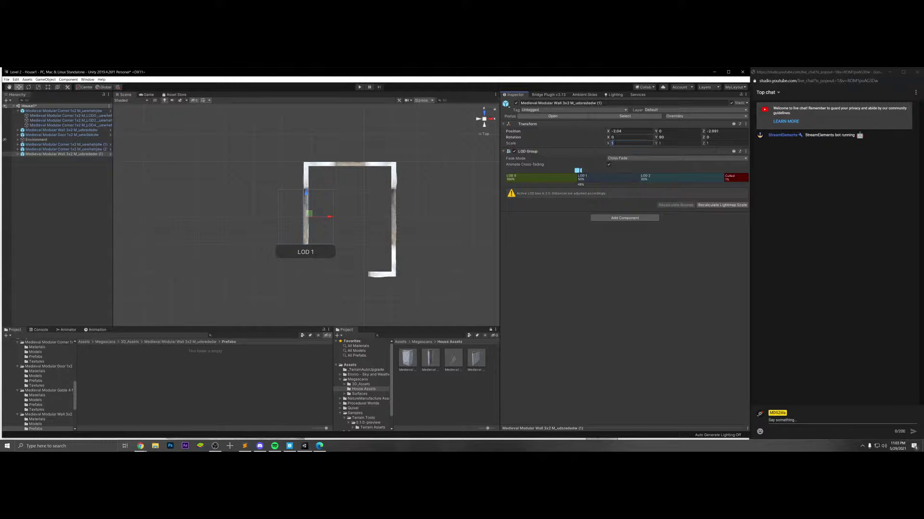
- Mirror the copied side wall with a Z scale of -1 and shift it along X back in line with the mirrored corner
{"action": "key", "text": "Tab"}
{"action": "type", "text": "-1"}
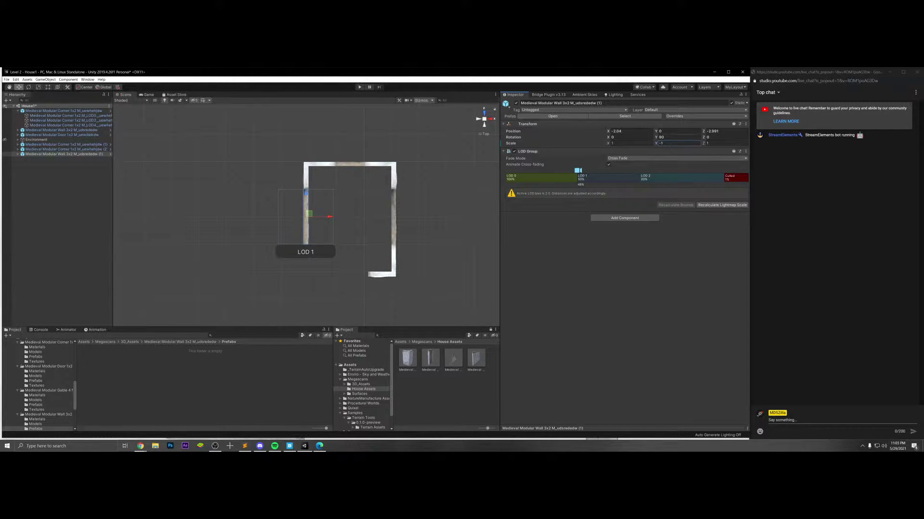
{"action": "key", "text": "Tab"}
{"action": "type", "text": "-1"}
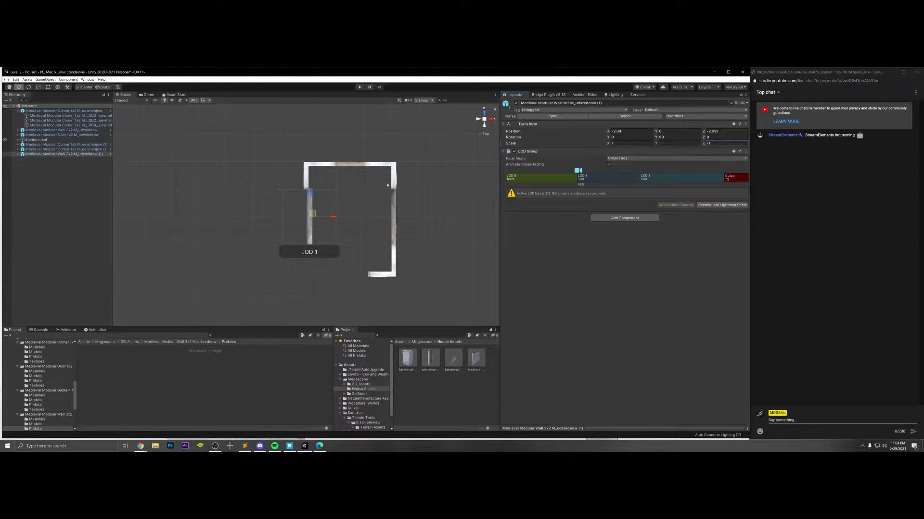
{"action": "left_click_drag", "start_coordinate": [333, 217], "coordinate": [329, 217]}
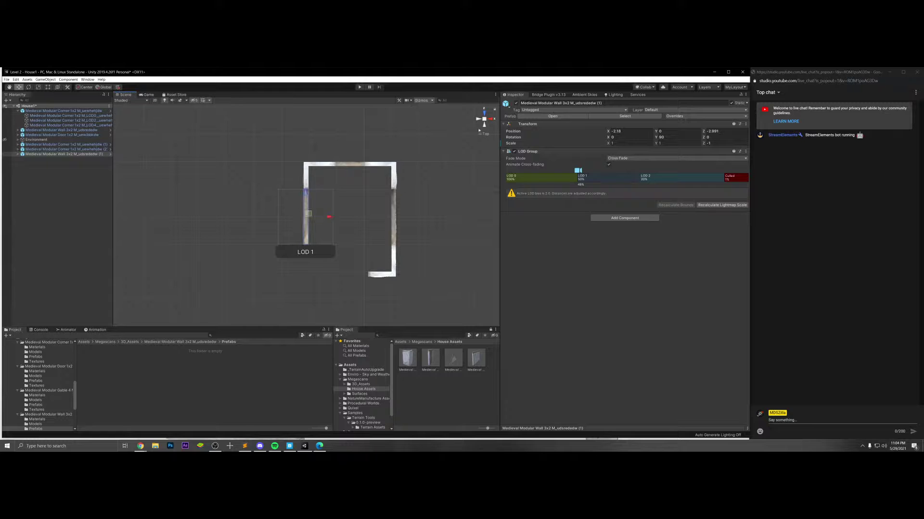
- Compare the copied side wall's outer face from the left with Z scale 1 and with Z scale -1
{"action": "left_click", "coordinate": [478, 118]}
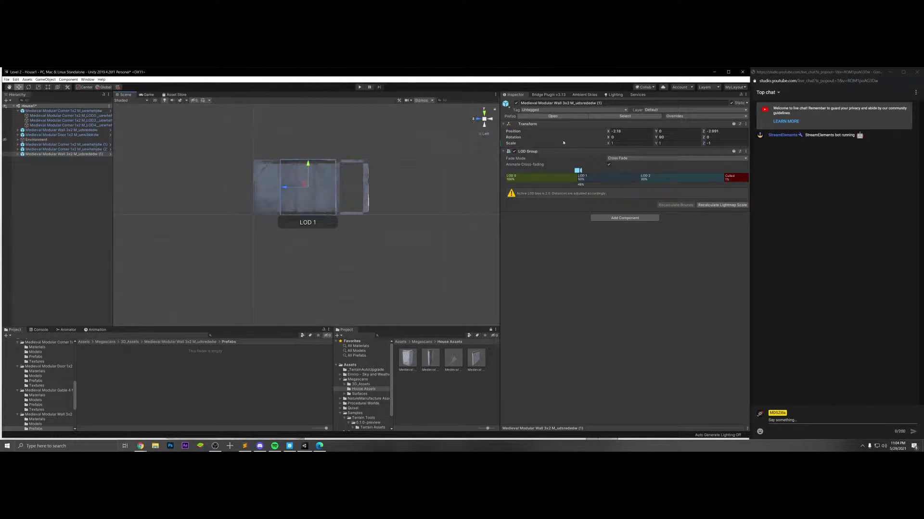
{"action": "left_click", "coordinate": [721, 143]}
{"action": "type", "text": "1"}
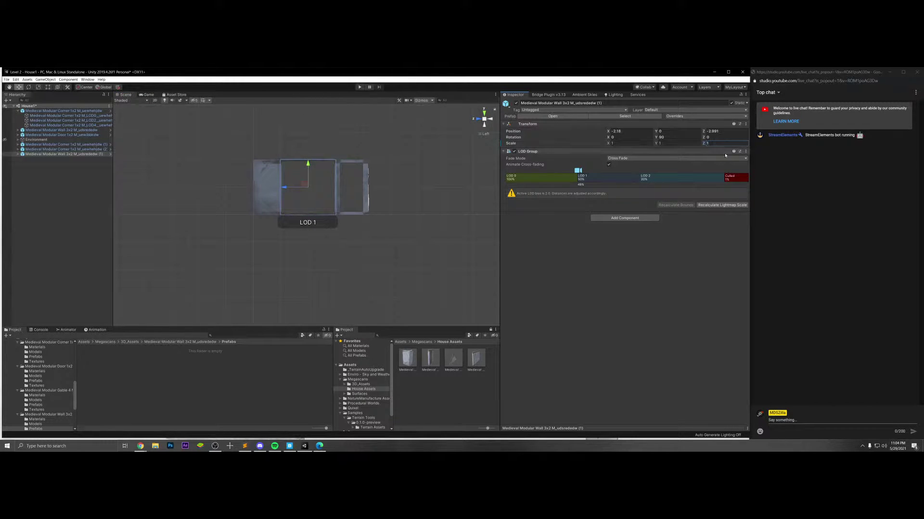
{"action": "type", "text": "-1"}
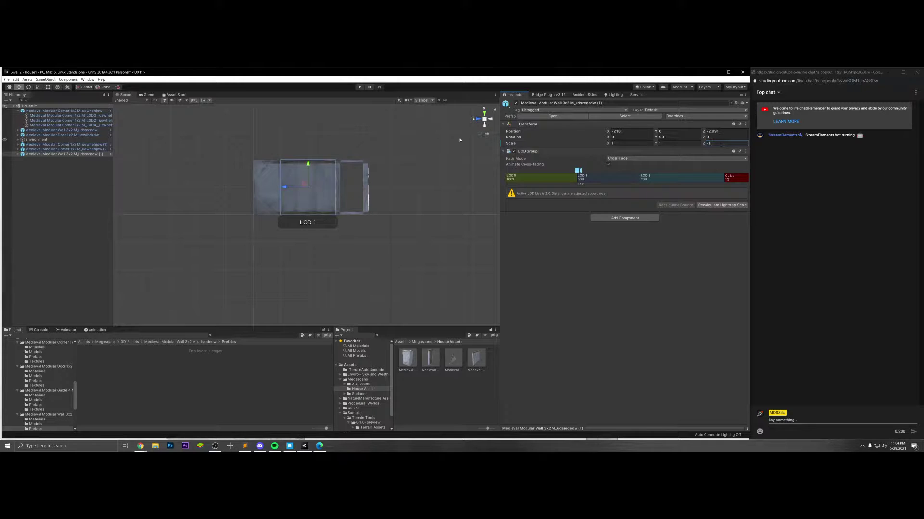
- Shift the mirrored side wall along X to -2.17 so it sits flush with the corner, as seen from above
{"action": "left_click", "coordinate": [484, 112]}
{"action": "scroll", "coordinate": [313, 216], "scroll_direction": "up", "scroll_amount": 10}
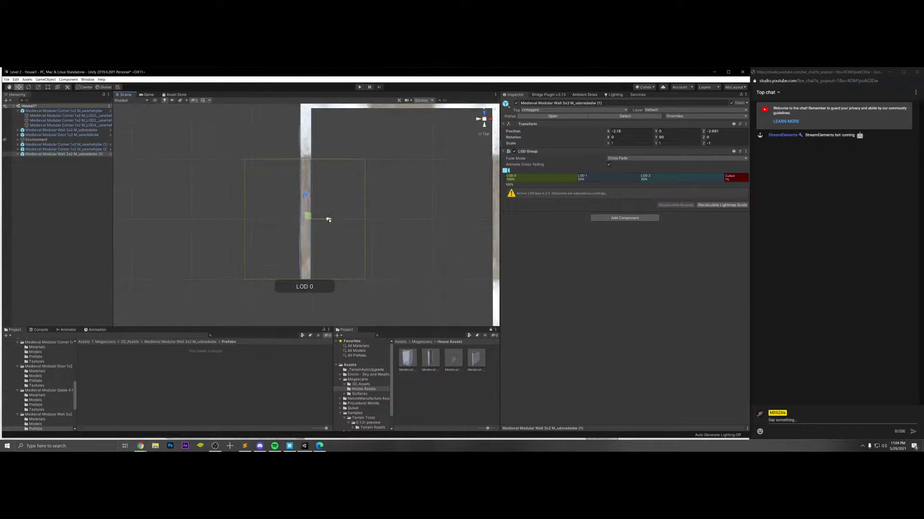
{"action": "left_click_drag", "start_coordinate": [328, 220], "coordinate": [326, 216]}
{"action": "scroll", "coordinate": [334, 212], "scroll_direction": "down", "scroll_amount": 5}
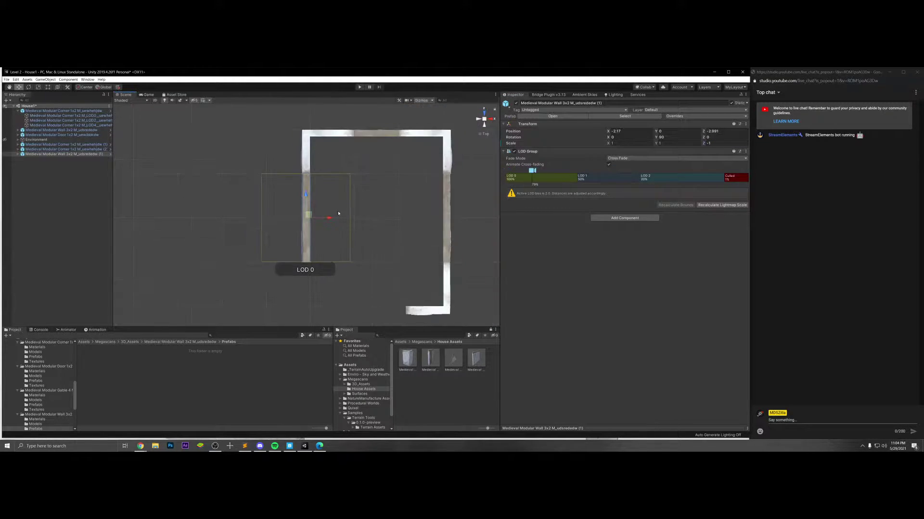
- Duplicate the mirrored corner, move it to the free end of the mirrored side wall, and rotate it about -90° around Y
{"action": "left_click", "coordinate": [308, 166]}
{"action": "key", "text": "ctrl+d"}
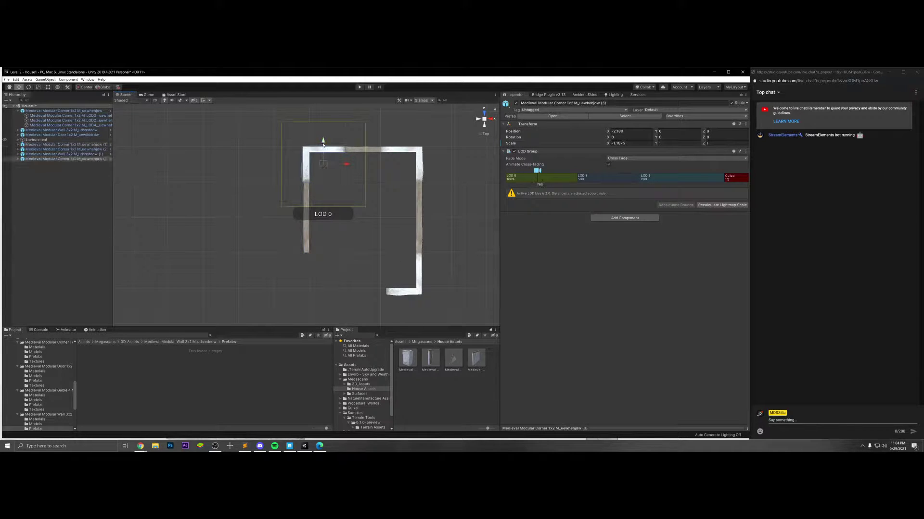
{"action": "left_click_drag", "start_coordinate": [322, 141], "coordinate": [273, 219]}
{"action": "key", "text": "e"}
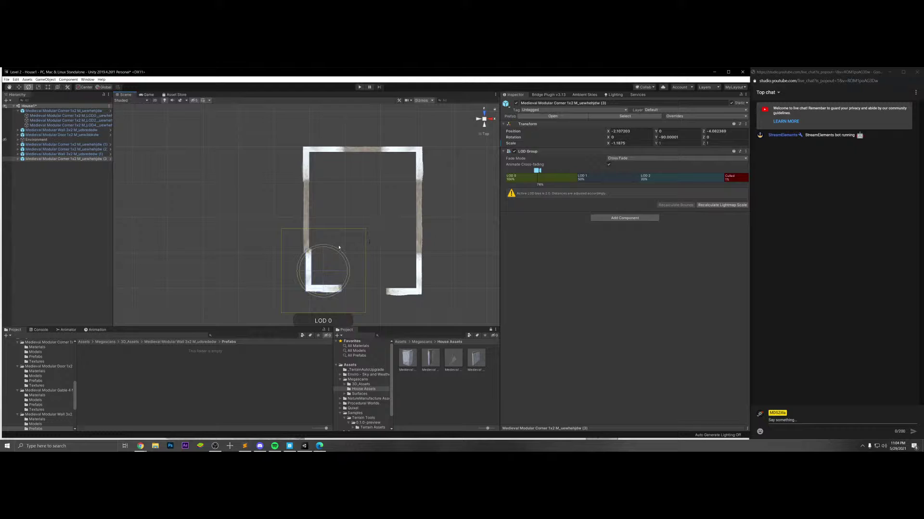
- Set the copied mirrored corner's Y rotation to exactly -90 and shift it along X to about -2.187
{"action": "left_click", "coordinate": [668, 138]}
{"action": "type", "text": "-90"}
{"action": "key", "text": "Return"}
{"action": "key", "text": "w"}
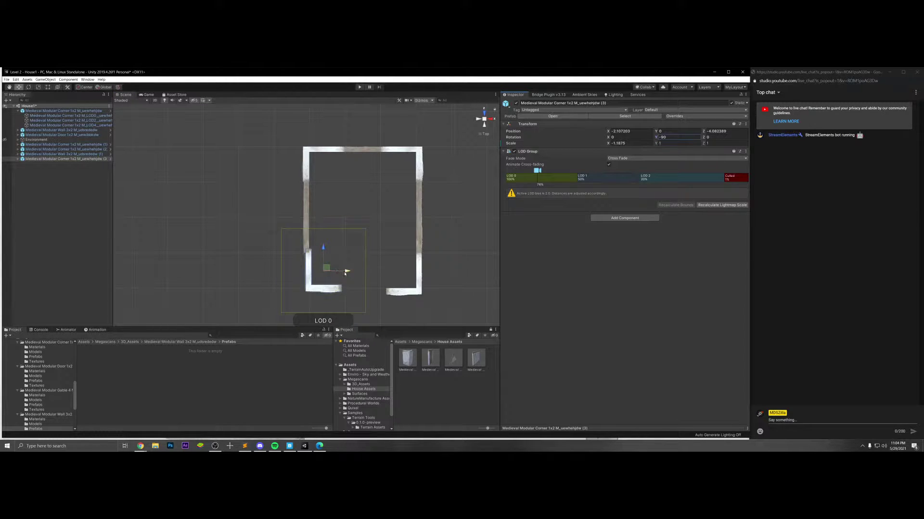
{"action": "left_click_drag", "start_coordinate": [344, 273], "coordinate": [343, 272]}
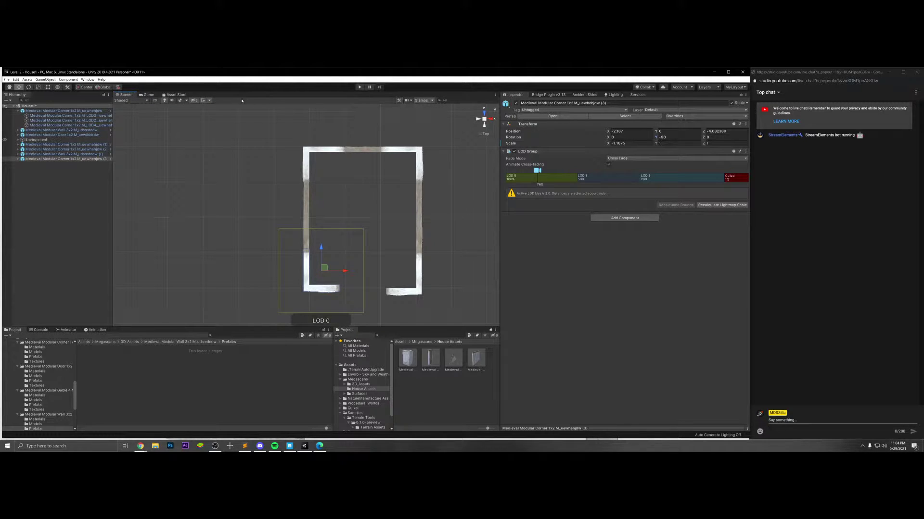
- Raise the Scene view's grid opacity to 1 and show the skybox behind the model
{"action": "left_click", "coordinate": [210, 101]}
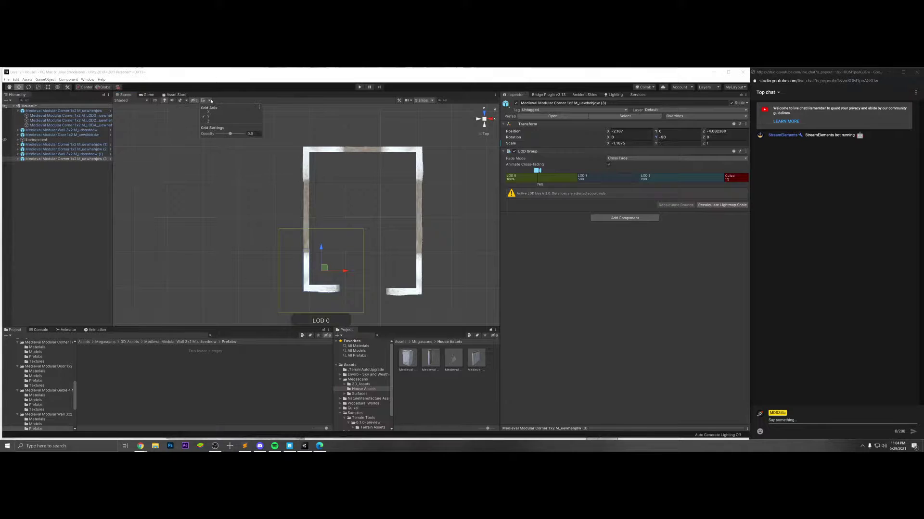
{"action": "left_click_drag", "start_coordinate": [236, 134], "coordinate": [247, 134]}
{"action": "left_click", "coordinate": [210, 101]}
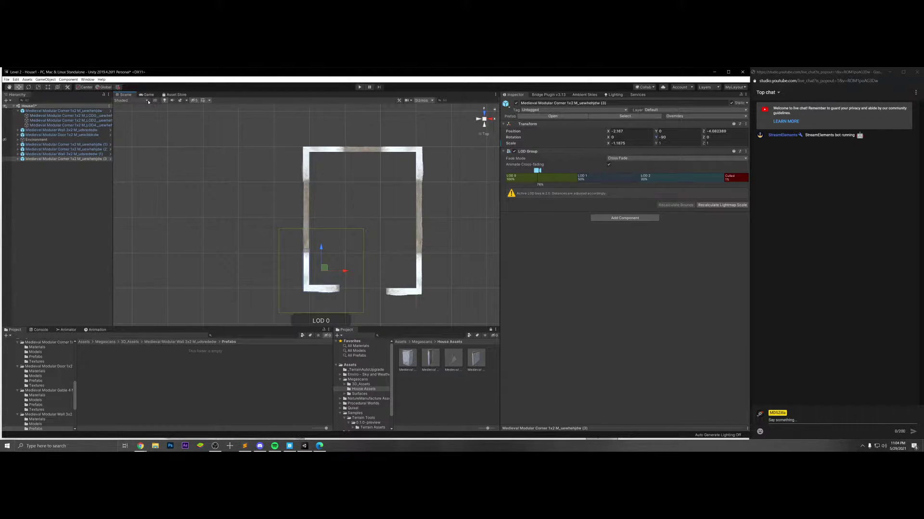
{"action": "left_click", "coordinate": [146, 101]}
{"action": "left_click", "coordinate": [146, 101]}
{"action": "left_click", "coordinate": [185, 102]}
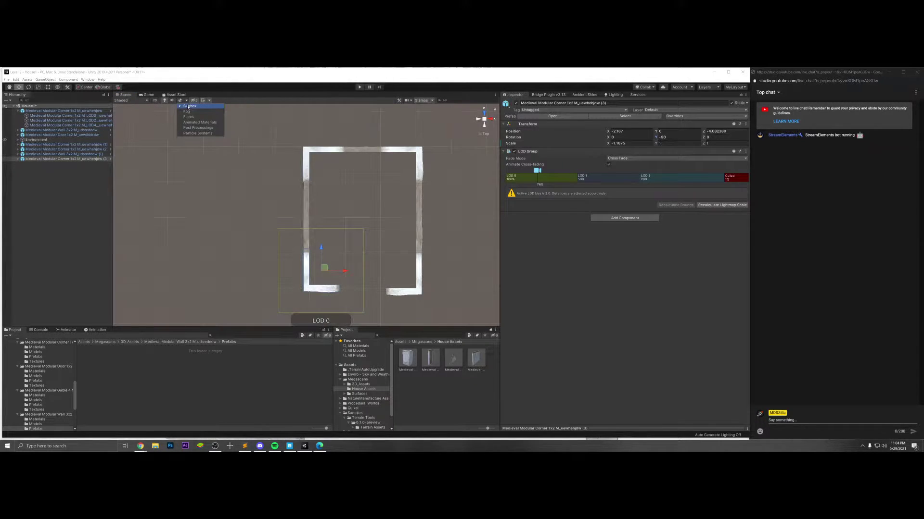
{"action": "left_click", "coordinate": [560, 291]}
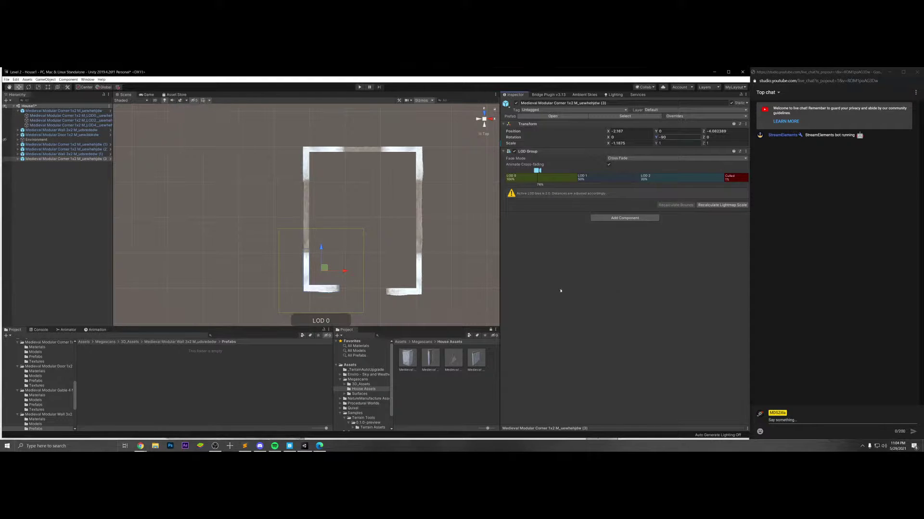
- Move the copied mirrored corner along Z to -4.164, level with the opposite corner, and deselect it
{"action": "left_click_drag", "start_coordinate": [321, 249], "coordinate": [321, 255]}
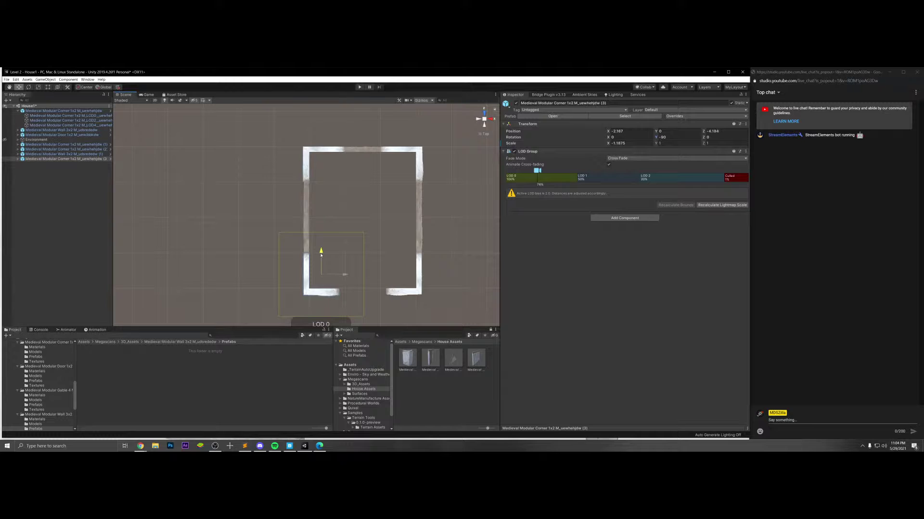
{"action": "scroll", "coordinate": [375, 247], "scroll_direction": "up", "scroll_amount": 2}
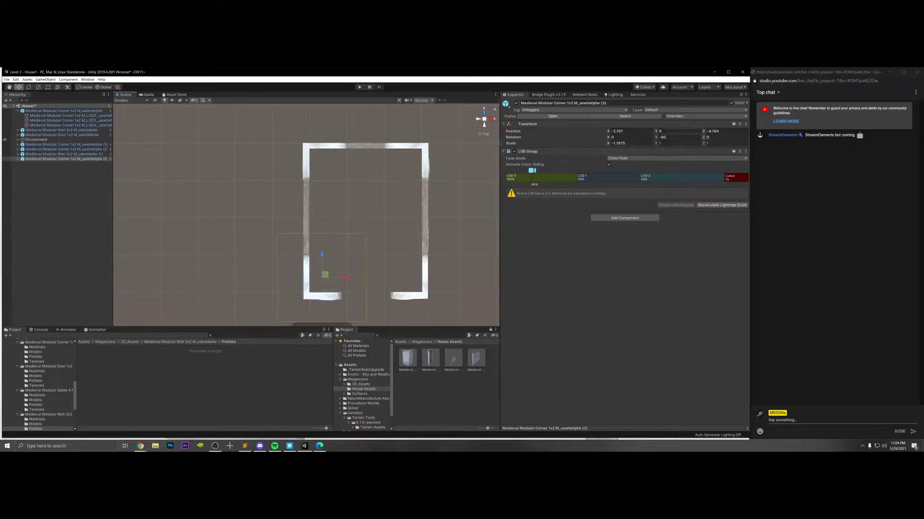
{"action": "left_click", "coordinate": [693, 127]}
{"action": "left_click", "coordinate": [693, 127]}
{"action": "left_click", "coordinate": [216, 192]}
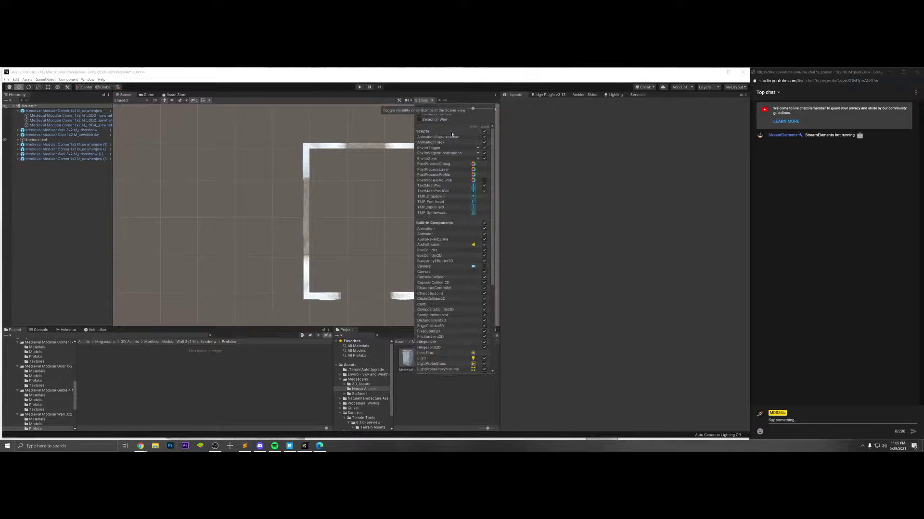
{"action": "left_click", "coordinate": [432, 101]}
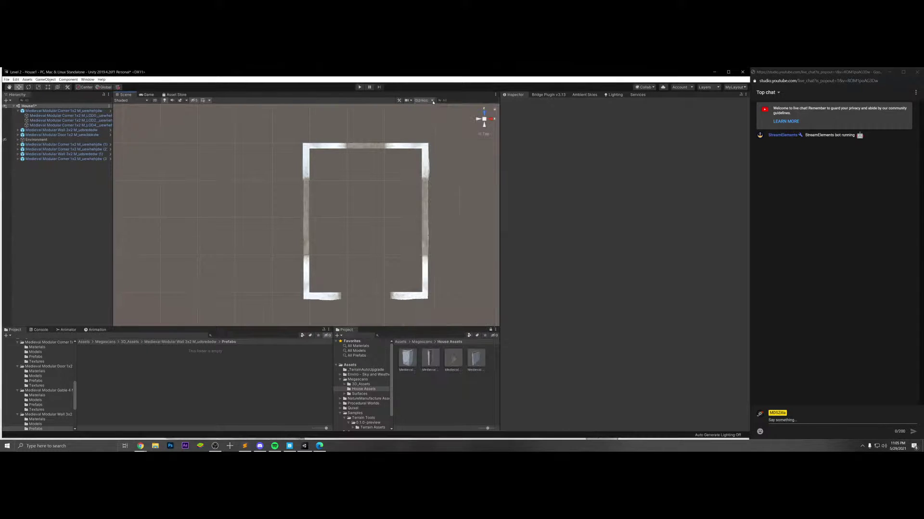
{"action": "left_click", "coordinate": [210, 101]}
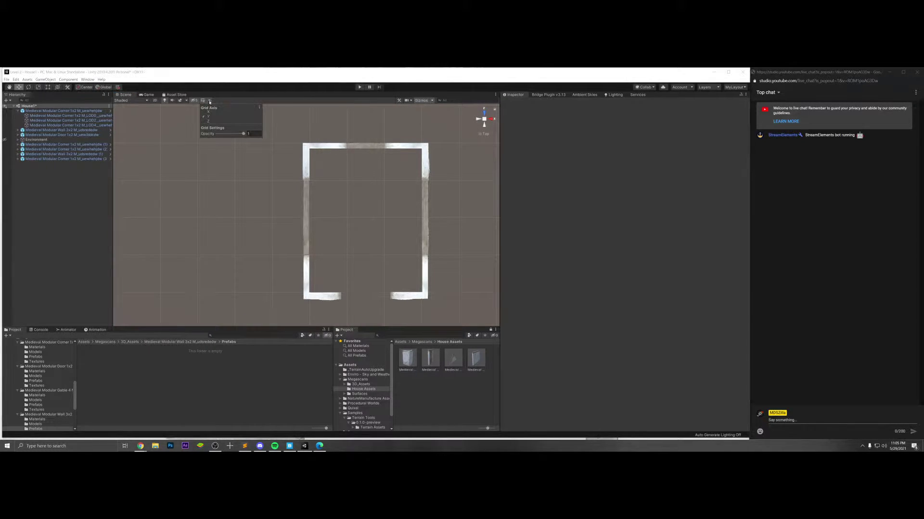
{"action": "left_click", "coordinate": [202, 101]}
{"action": "left_click", "coordinate": [203, 101]}
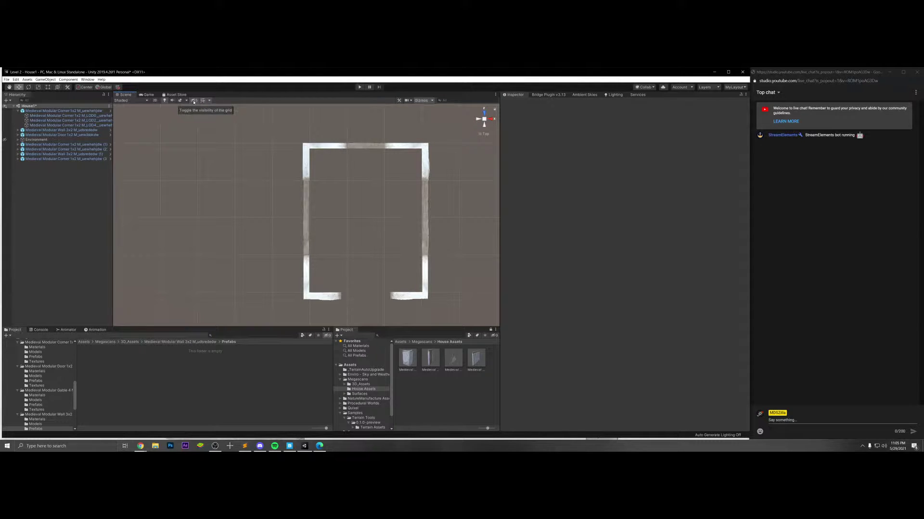
{"action": "left_click", "coordinate": [186, 102]}
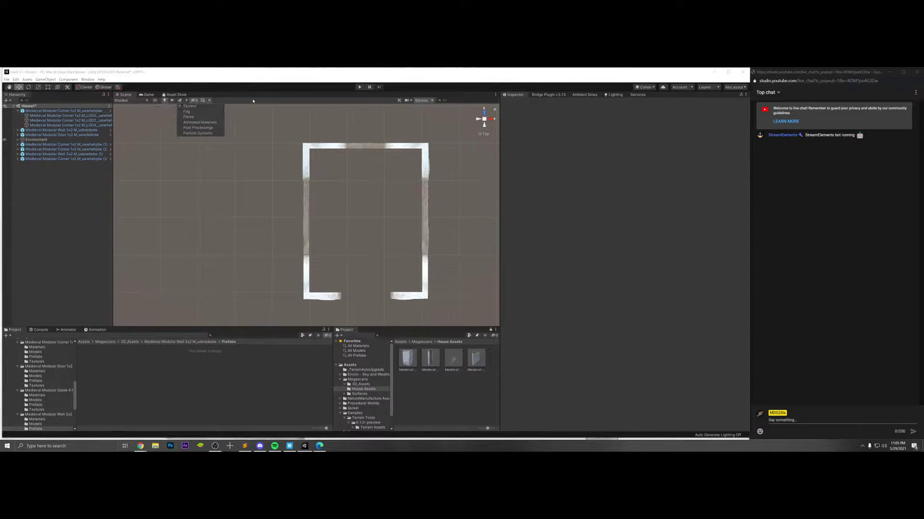
{"action": "left_click", "coordinate": [184, 103]}
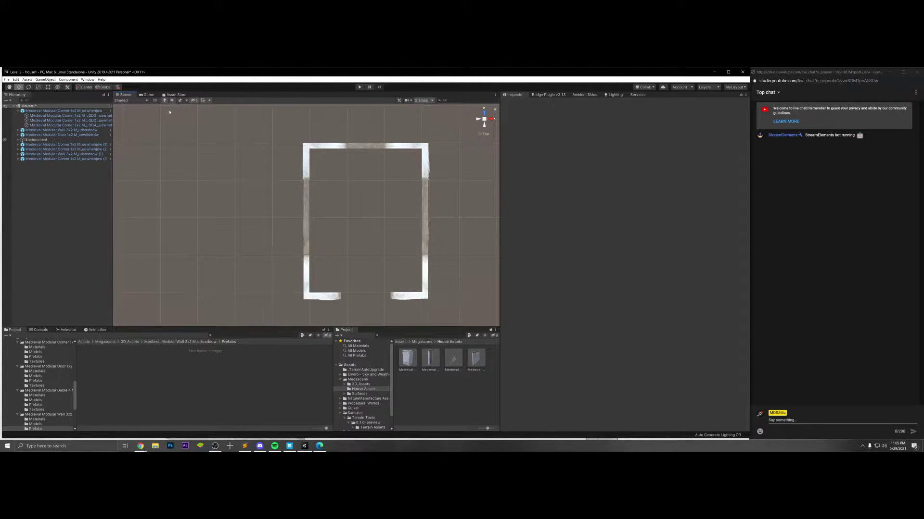
{"action": "left_click", "coordinate": [155, 102]}
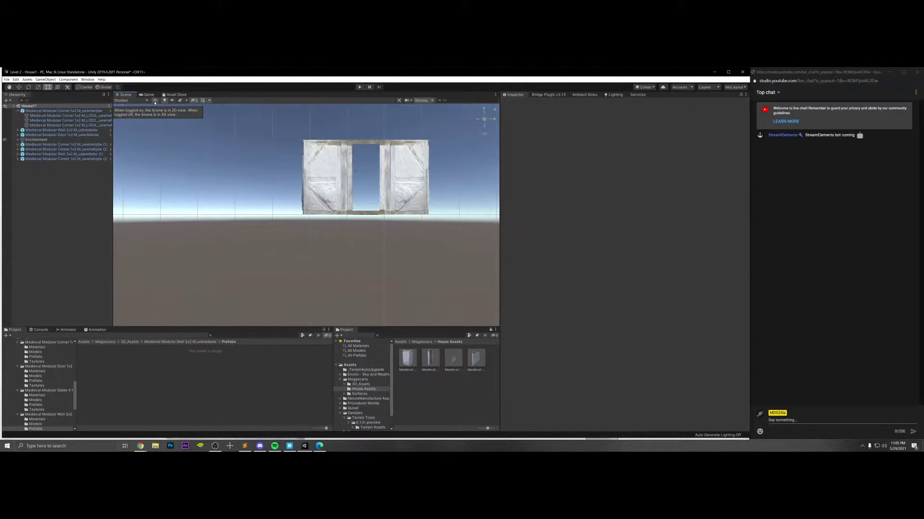
{"action": "left_click", "coordinate": [154, 101]}
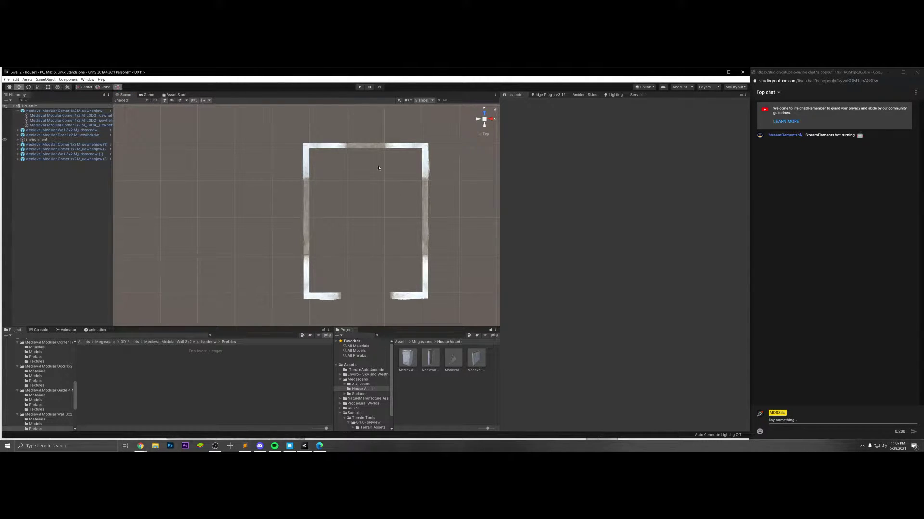
- Place another medieval 3x2 wall prefab in the gap opposite the door wall and set its Y position to 0
{"action": "left_click_drag", "start_coordinate": [476, 374], "coordinate": [403, 296]}
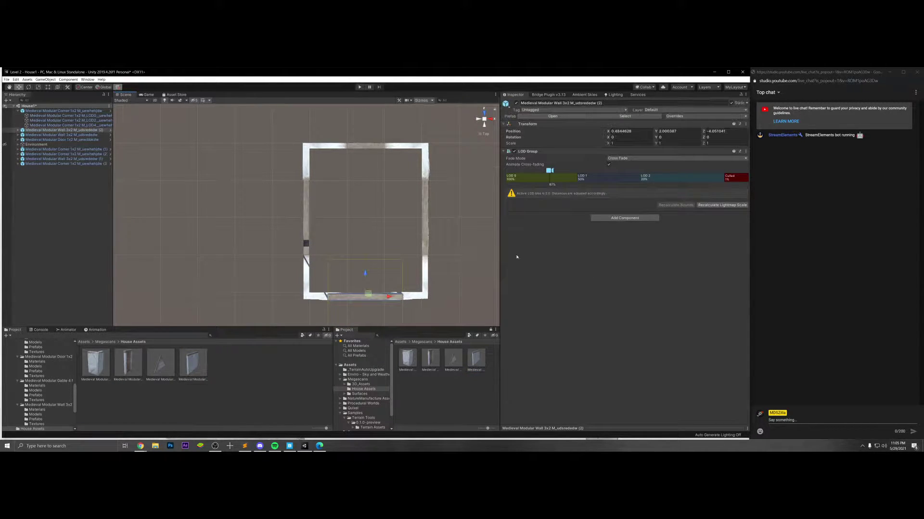
{"action": "double_click", "coordinate": [676, 131]}
{"action": "type", "text": "0"}
- Mirror the new back wall by setting its Z scale to -1
{"action": "left_click", "coordinate": [486, 127]}
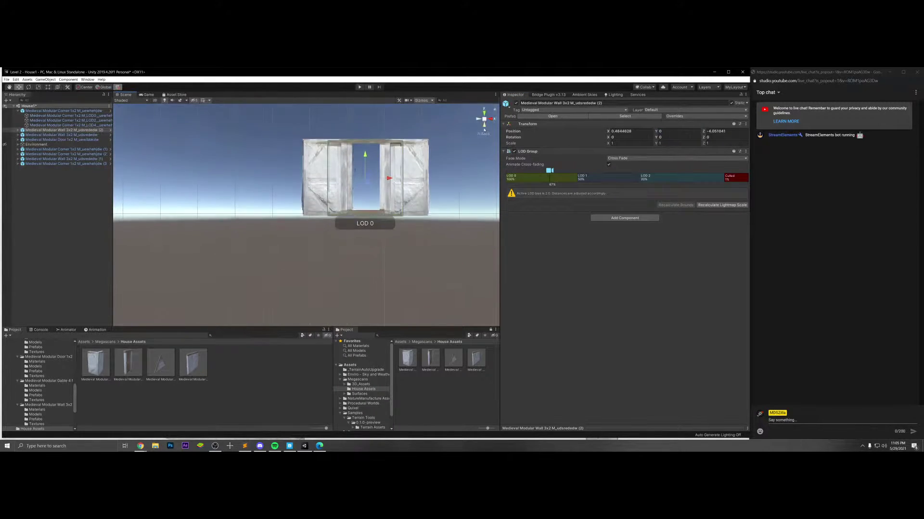
{"action": "left_click", "coordinate": [621, 143]}
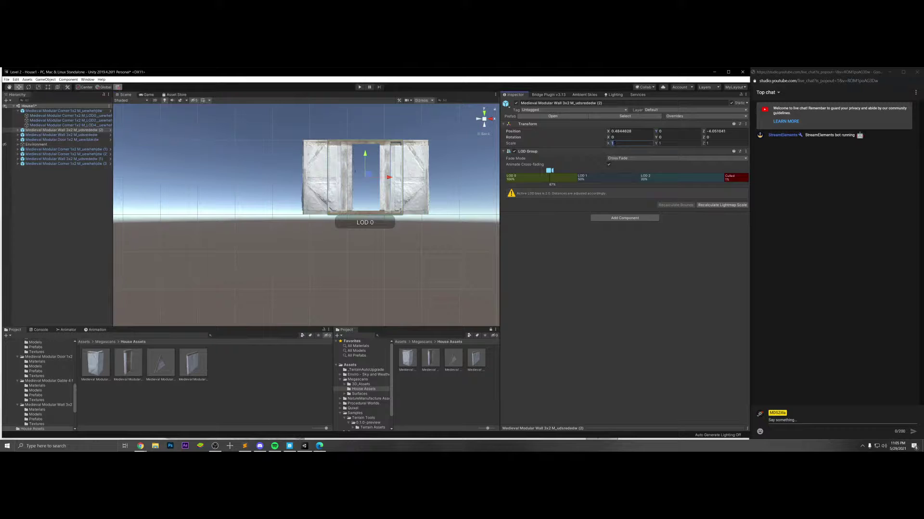
{"action": "type", "text": "-1"}
{"action": "key", "text": "Escape"}
{"action": "key", "text": "Tab"}
{"action": "key", "text": "Tab"}
{"action": "type", "text": "-1"}
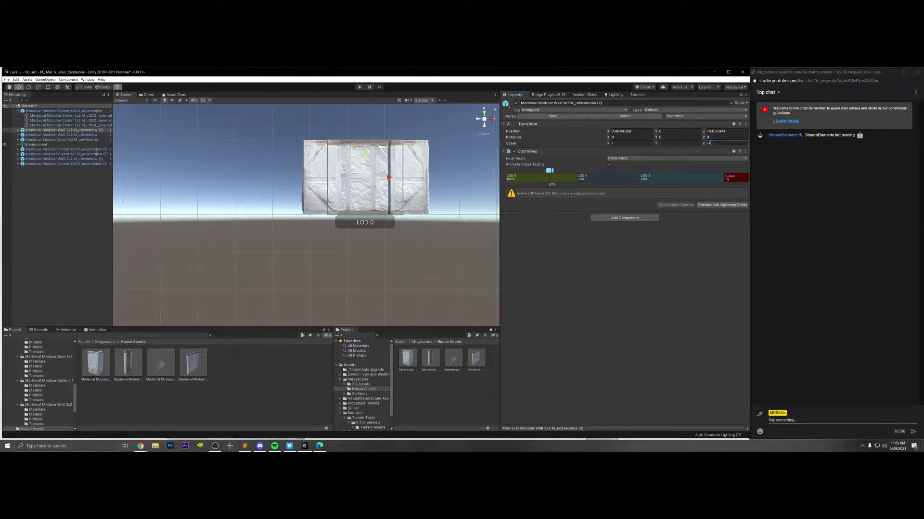
- Scale the back wall to about 0.688 along X and move it along Z to about -4.169, in line with its corners
{"action": "type", "text": "r"}
{"action": "left_click_drag", "start_coordinate": [388, 177], "coordinate": [381, 181]}
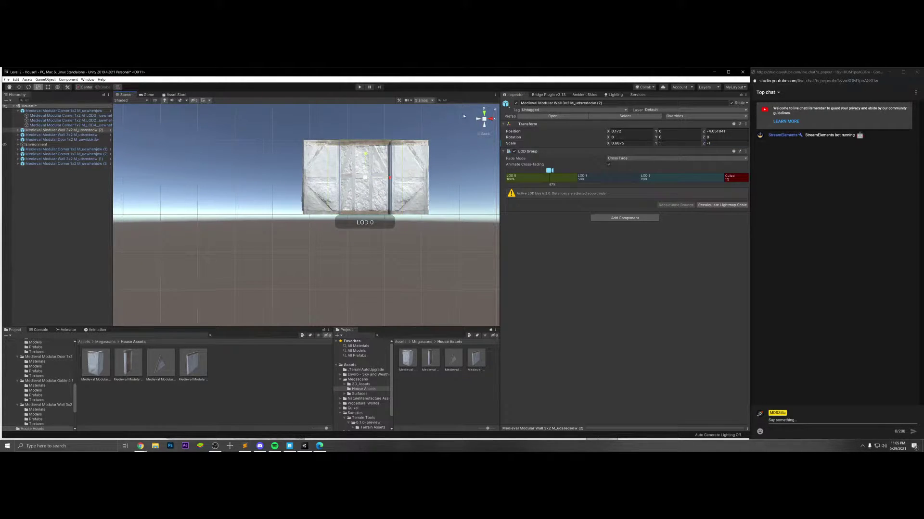
{"action": "left_click", "coordinate": [484, 113]}
{"action": "key", "text": "w"}
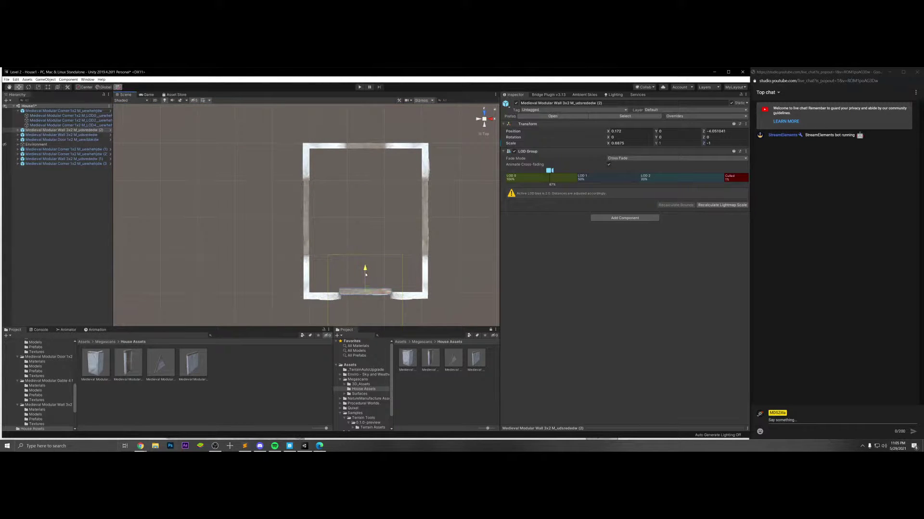
{"action": "left_click_drag", "start_coordinate": [365, 277], "coordinate": [365, 279]}
{"action": "scroll", "coordinate": [363, 273], "scroll_direction": "down", "scroll_amount": 1}
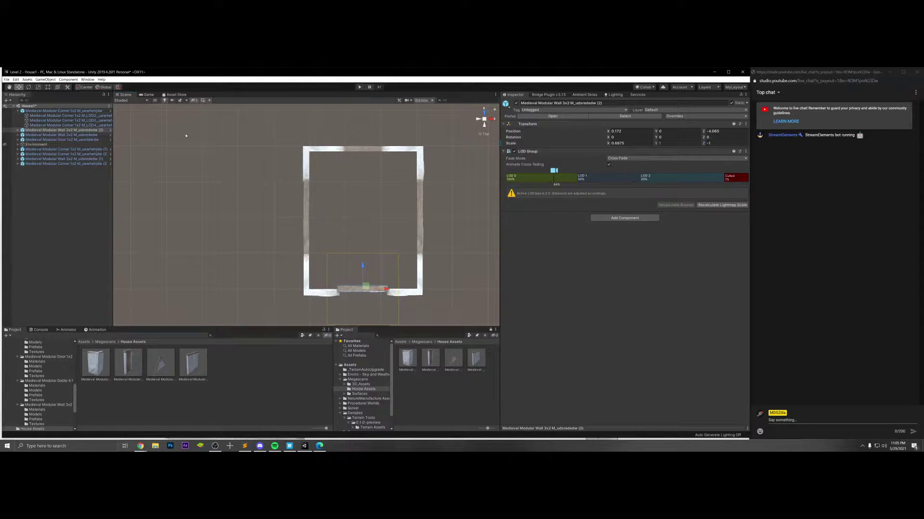
{"action": "left_click_drag", "start_coordinate": [364, 272], "coordinate": [363, 275]}
{"action": "scroll", "coordinate": [362, 275], "scroll_direction": "up", "scroll_amount": 5}
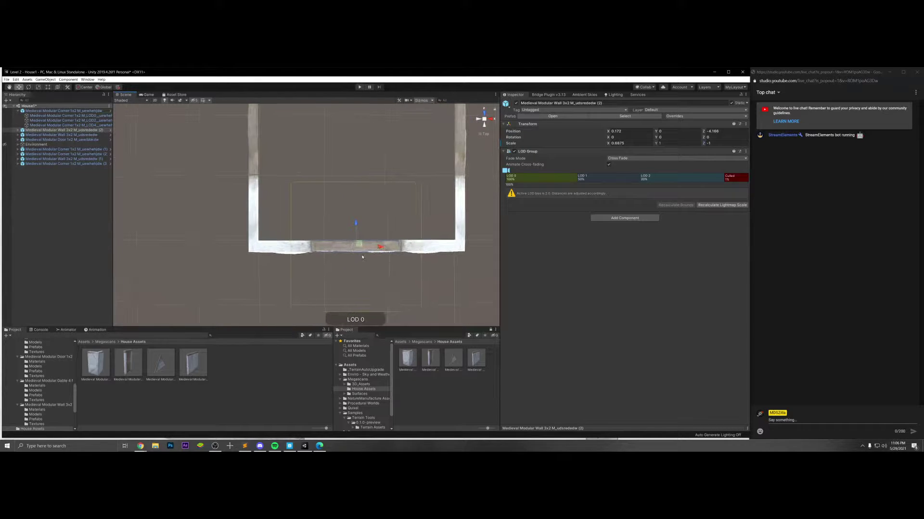
- Move the mirrored corner beside the back wall along Z to about -4.18 and deselect it
{"action": "scroll", "coordinate": [363, 257], "scroll_direction": "up", "scroll_amount": 2}
{"action": "left_click", "coordinate": [246, 198]}
{"action": "left_click_drag", "start_coordinate": [276, 193], "coordinate": [273, 189]}
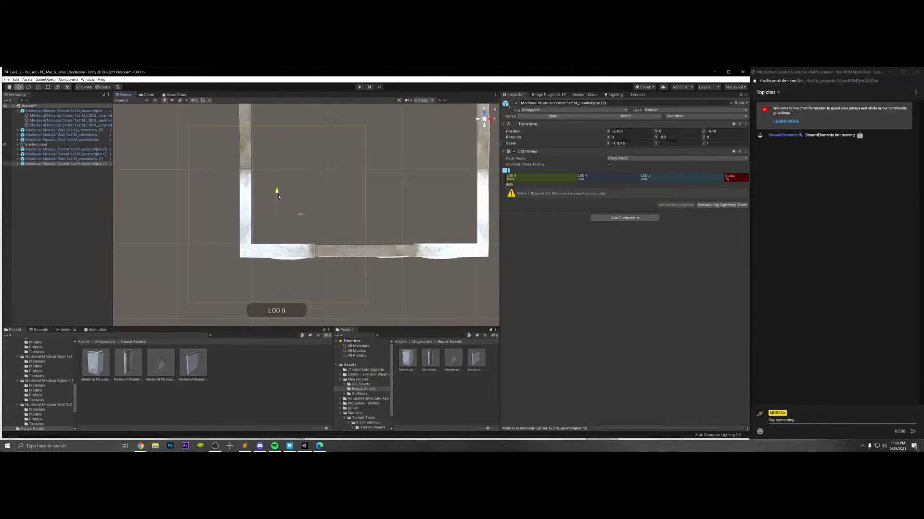
{"action": "left_click", "coordinate": [235, 176]}
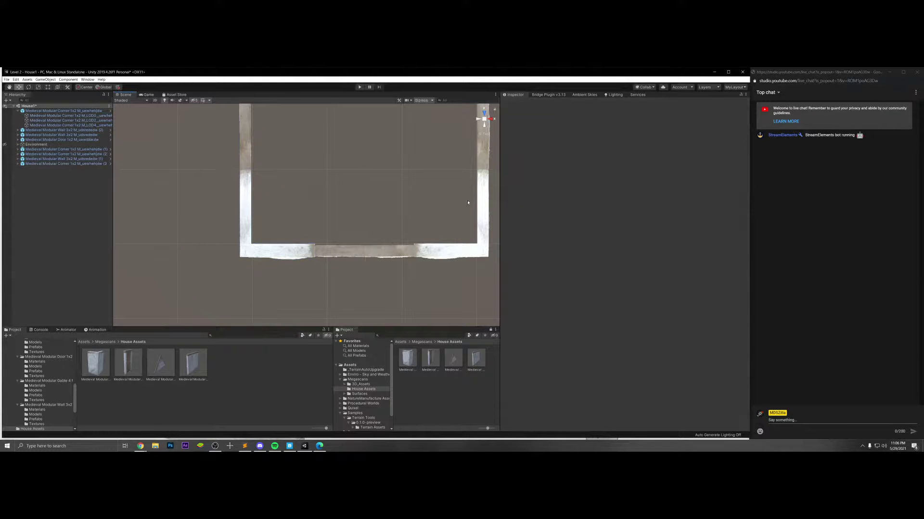
- Move the back wall along Z to about -4.154 and reduce its X scale to about 0.644
{"action": "left_click", "coordinate": [379, 252]}
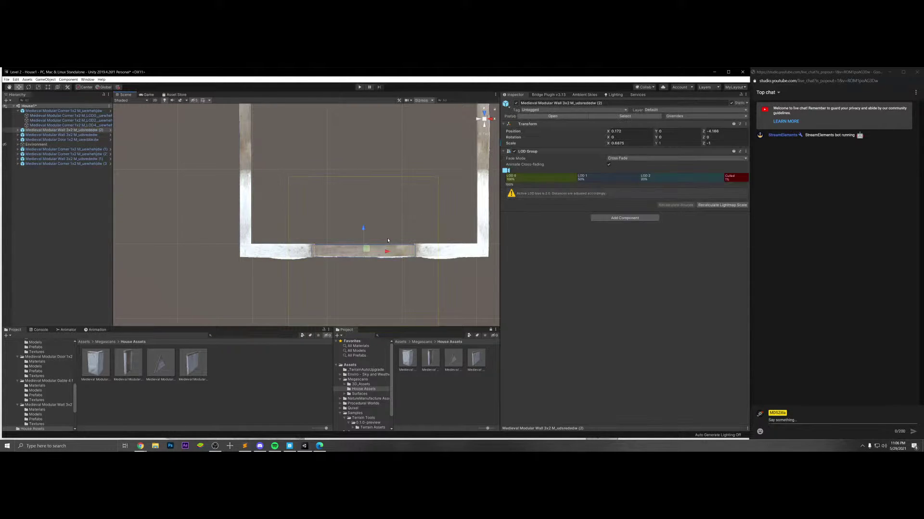
{"action": "left_click_drag", "start_coordinate": [365, 235], "coordinate": [366, 233]}
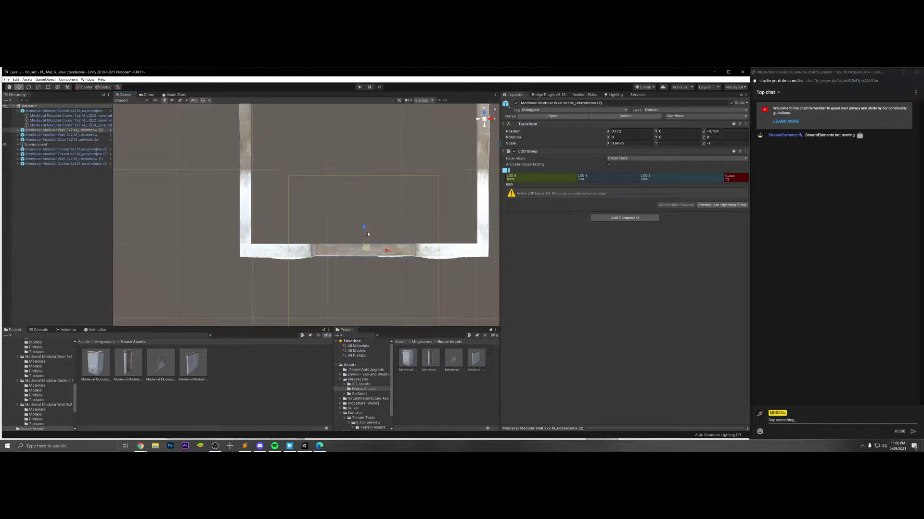
{"action": "key", "text": "e"}
{"action": "key", "text": "r"}
{"action": "left_click_drag", "start_coordinate": [378, 252], "coordinate": [387, 250]}
{"action": "key", "text": "w"}
{"action": "key", "text": "e"}
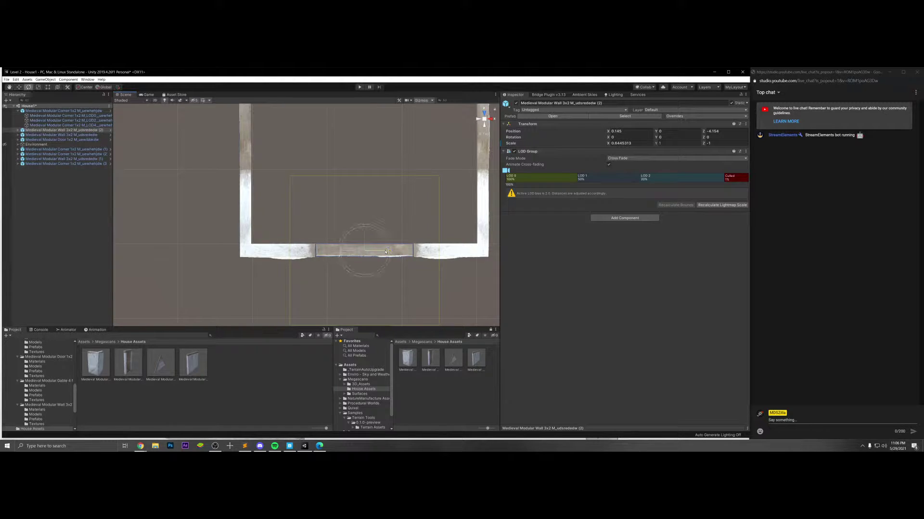
- Thicken the back wall to a Z scale of about -1.075 and deselect it
{"action": "key", "text": "r"}
{"action": "left_click", "coordinate": [391, 231]}
{"action": "left_click", "coordinate": [387, 249]}
{"action": "left_click_drag", "start_coordinate": [364, 229], "coordinate": [364, 227]}
{"action": "key", "text": "w"}
{"action": "left_click", "coordinate": [390, 236]}
- Inspect the enclosed house from the back, door side and side walls for gaps between the modules
{"action": "middle_click_drag", "start_coordinate": [416, 243], "coordinate": [420, 212]}
{"action": "left_click", "coordinate": [484, 126]}
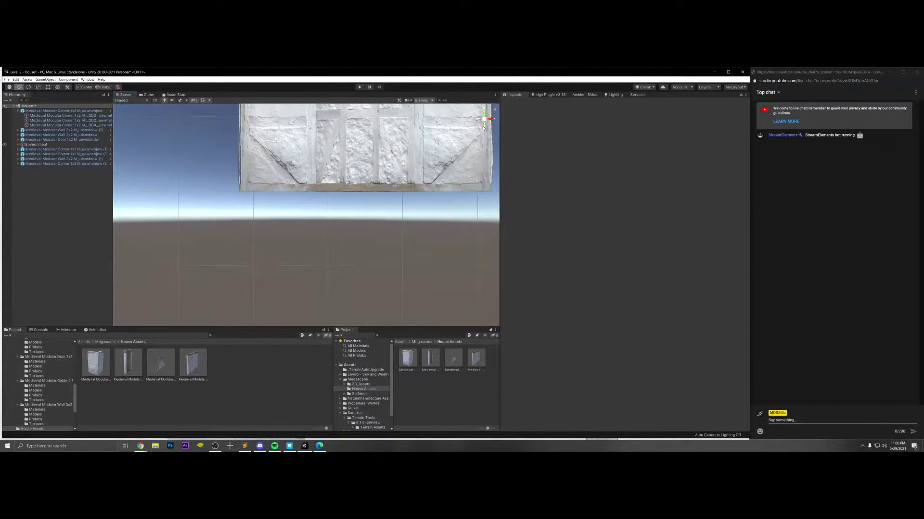
{"action": "left_click", "coordinate": [484, 133]}
{"action": "left_click_drag", "start_coordinate": [484, 132], "coordinate": [376, 172], "text": "alt"}
{"action": "scroll", "coordinate": [377, 171], "scroll_direction": "down", "scroll_amount": 5}
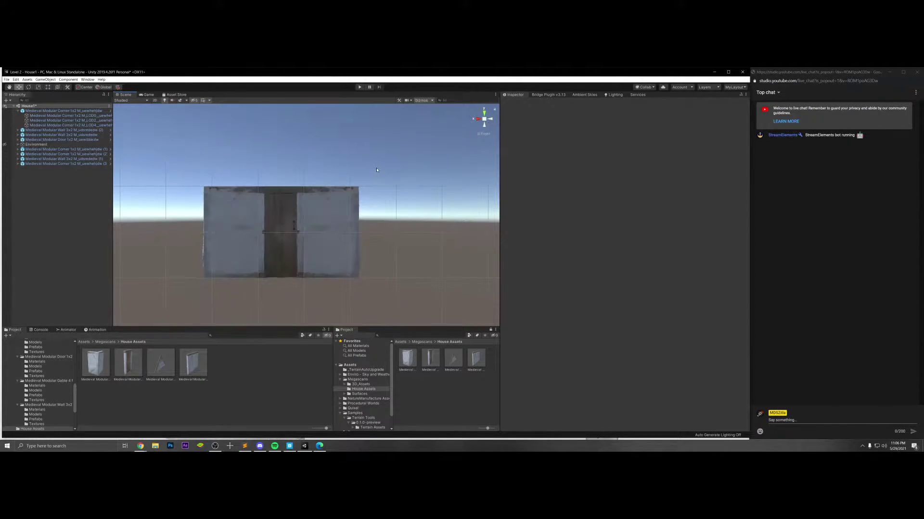
{"action": "left_click", "coordinate": [490, 120]}
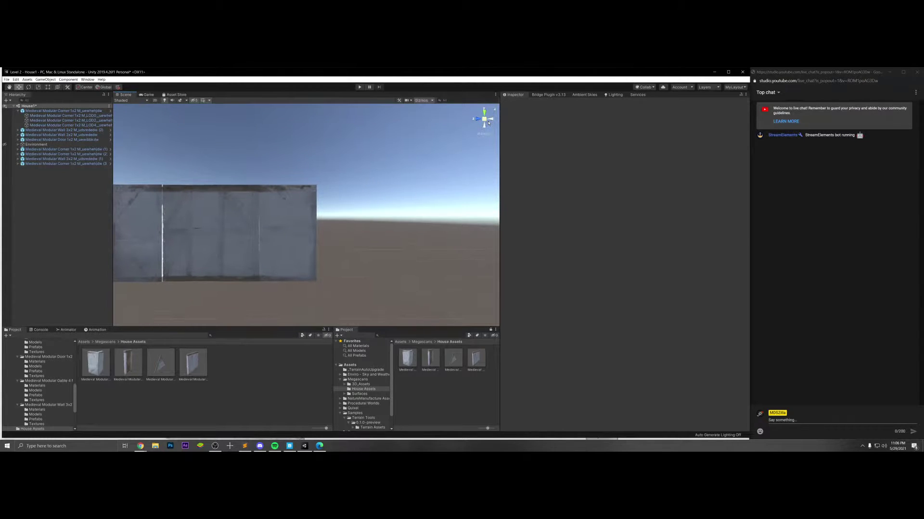
{"action": "left_click_drag", "start_coordinate": [303, 209], "coordinate": [387, 210], "text": "alt"}
{"action": "key", "text": "w"}
{"action": "mouse_move", "coordinate": [387, 209]}
{"action": "right_mouse_down"}
{"action": "mouse_move", "coordinate": [367, 209]}
{"action": "mouse_move", "coordinate": [397, 211]}
{"action": "right_mouse_up"}
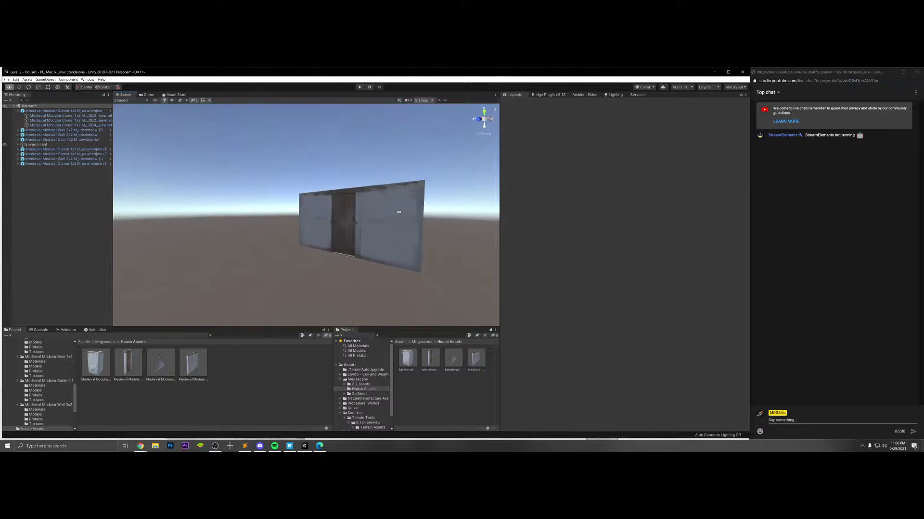
{"action": "left_click_drag", "start_coordinate": [398, 211], "coordinate": [276, 209], "text": "alt"}
{"action": "key", "text": "a"}
{"action": "right_click_drag", "start_coordinate": [276, 209], "coordinate": [291, 260]}
{"action": "key", "text": "w"}
- Shift the mirrored side wall along X to about -2.182, towards its corner's outer face
{"action": "left_click", "coordinate": [484, 113]}
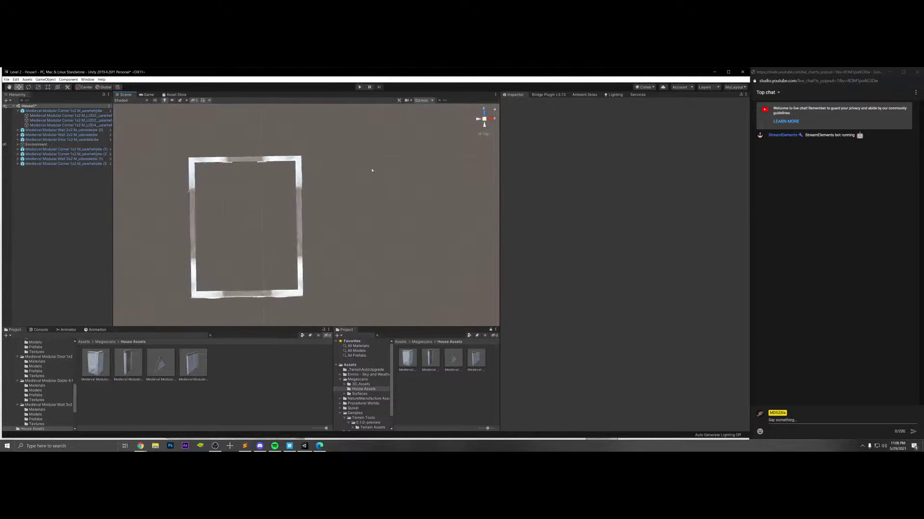
{"action": "scroll", "coordinate": [219, 202], "scroll_direction": "up", "scroll_amount": 5}
{"action": "scroll", "coordinate": [301, 186], "scroll_direction": "up", "scroll_amount": 2}
{"action": "middle_click_drag", "start_coordinate": [227, 182], "coordinate": [303, 183]}
{"action": "left_click", "coordinate": [359, 186]}
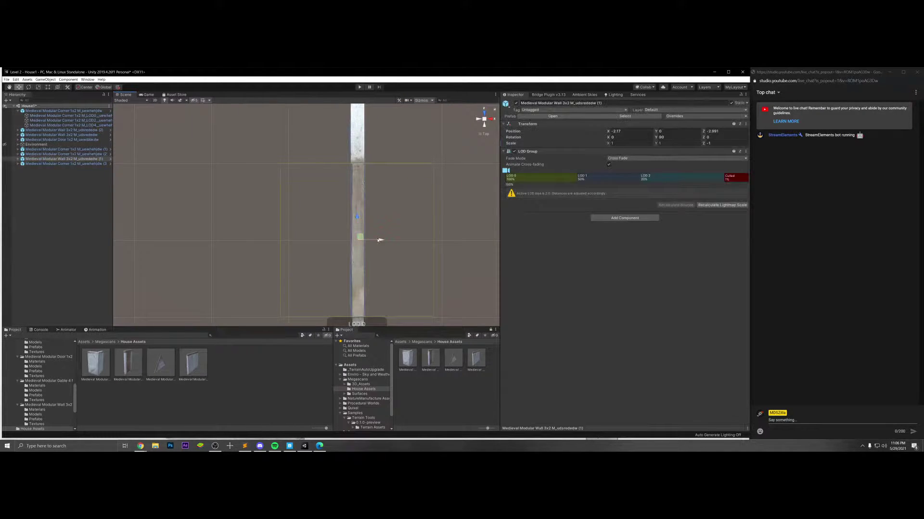
{"action": "left_click", "coordinate": [385, 198]}
- Nudge the mirrored side wall along X to about -2.191 to align it by eye with the adjoining corner
{"action": "scroll", "coordinate": [366, 168], "scroll_direction": "up", "scroll_amount": 1}
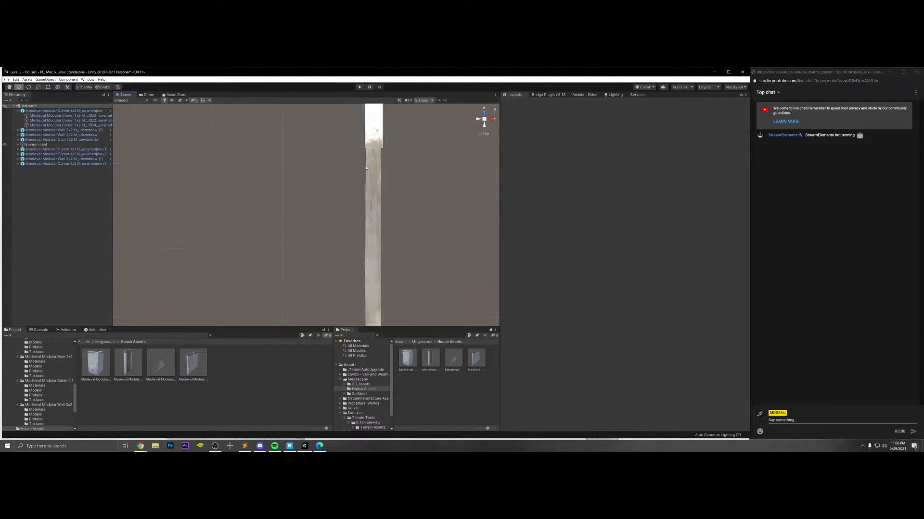
{"action": "scroll", "coordinate": [382, 153], "scroll_direction": "up", "scroll_amount": 2}
{"action": "scroll", "coordinate": [381, 155], "scroll_direction": "down", "scroll_amount": 1}
{"action": "left_click", "coordinate": [374, 160]}
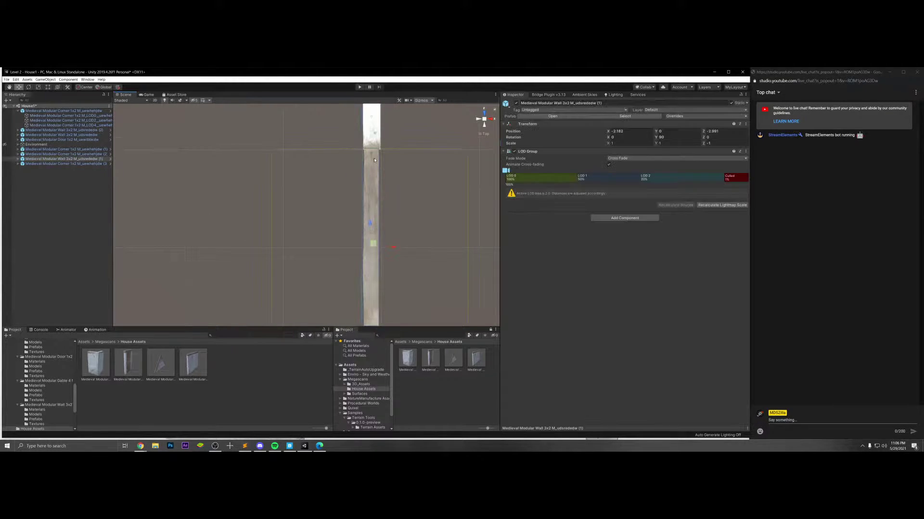
{"action": "left_click_drag", "start_coordinate": [393, 247], "coordinate": [391, 247]}
{"action": "left_click", "coordinate": [408, 217]}
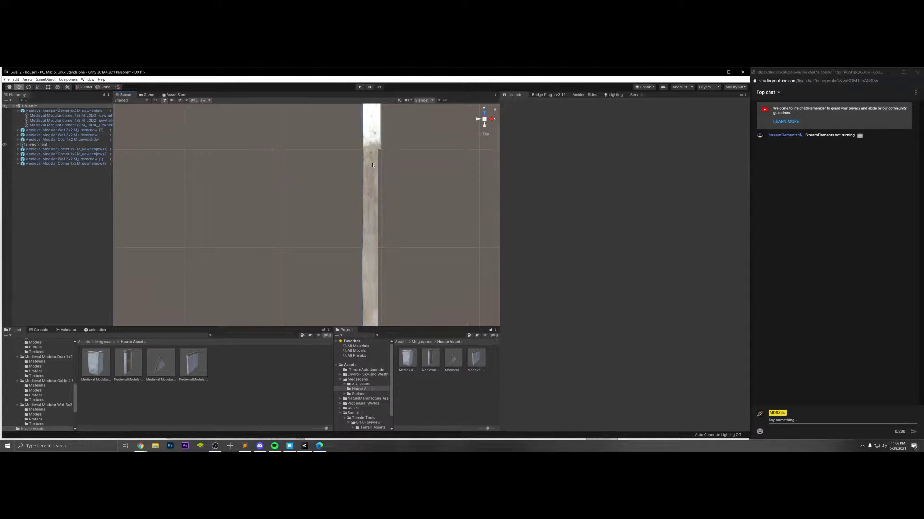
{"action": "left_click", "coordinate": [374, 220]}
{"action": "left_click", "coordinate": [381, 167]}
{"action": "left_click", "coordinate": [375, 183]}
{"action": "left_click_drag", "start_coordinate": [391, 247], "coordinate": [392, 248]}
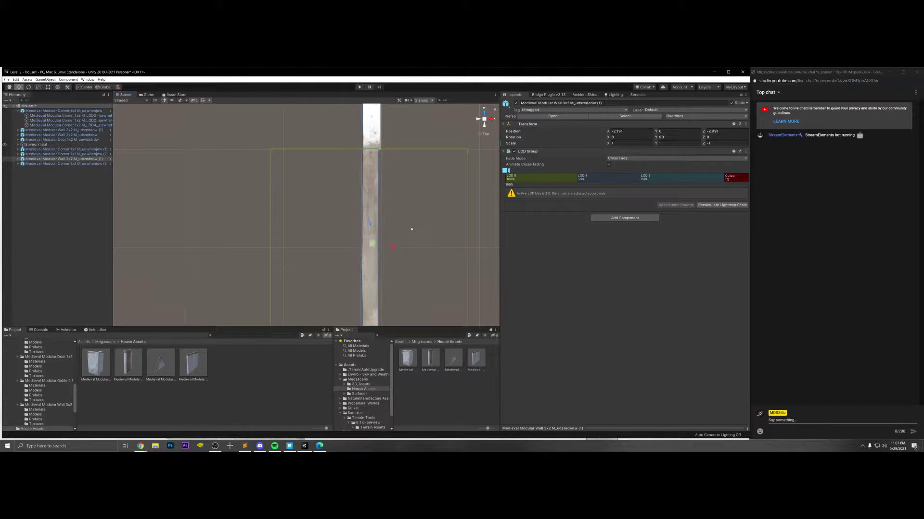
{"action": "left_click", "coordinate": [410, 229]}
- Copy the X position -2.188 from the mirrored corner at the door end to the mirrored side wall
{"action": "left_click", "coordinate": [369, 157]}
{"action": "left_click", "coordinate": [369, 156]}
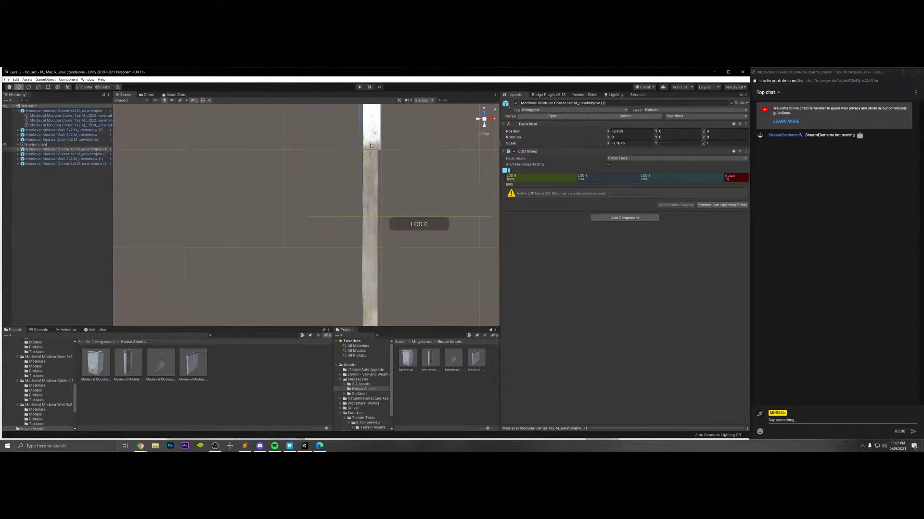
{"action": "left_click", "coordinate": [617, 130]}
{"action": "key", "text": "ctrl+c"}
{"action": "left_click", "coordinate": [369, 156]}
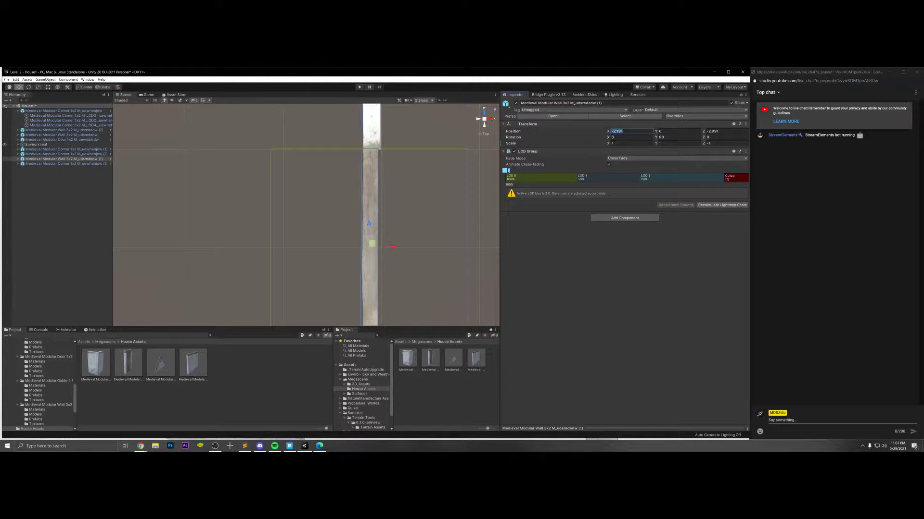
{"action": "key", "text": "ctrl+v"}
{"action": "left_click", "coordinate": [422, 200]}
- Apply the copied X position -2.188 to the mirrored corner at the back end of the side wall
{"action": "scroll", "coordinate": [422, 200], "scroll_direction": "down", "scroll_amount": 3}
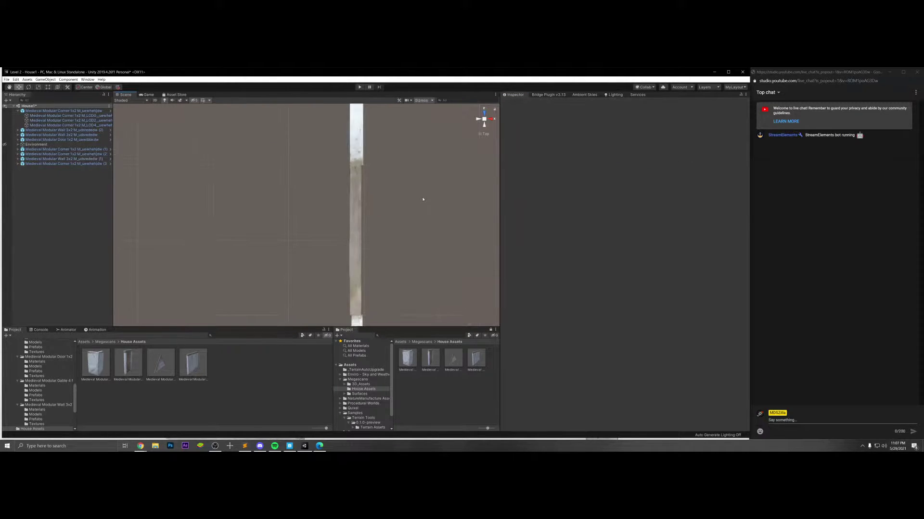
{"action": "left_click", "coordinate": [343, 301]}
{"action": "double_click", "coordinate": [620, 131]}
{"action": "key", "text": "ctrl+v"}
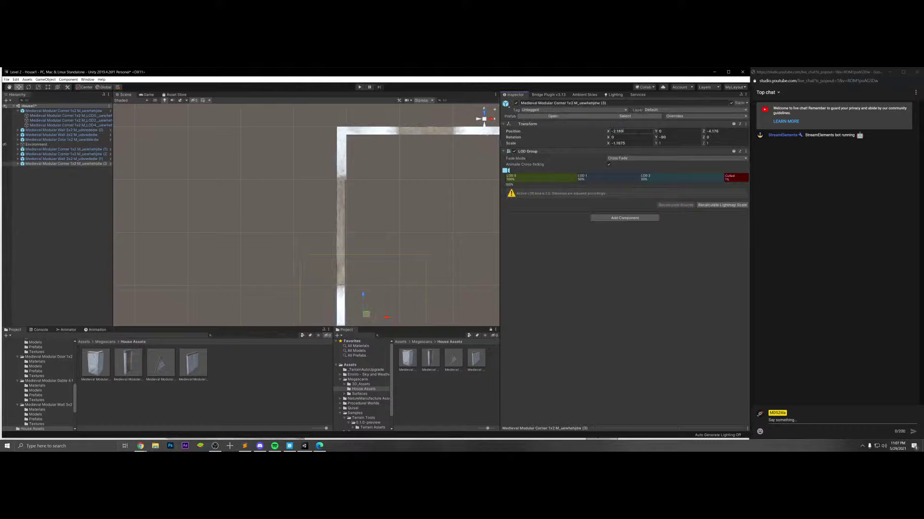
- Adjust the back wall between its two corners to an X position of about 0.166
{"action": "key", "text": "f"}
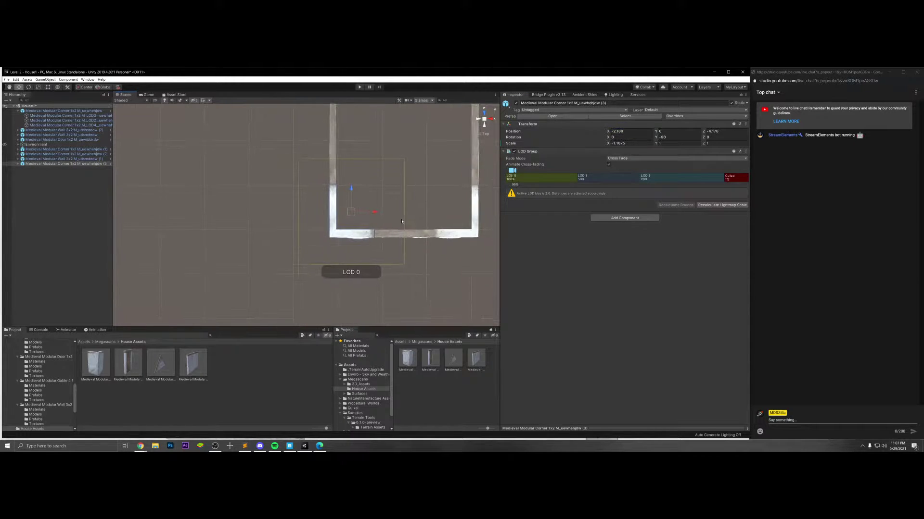
{"action": "scroll", "coordinate": [423, 227], "scroll_direction": "up", "scroll_amount": 6}
{"action": "middle_click_drag", "start_coordinate": [488, 228], "coordinate": [406, 225]}
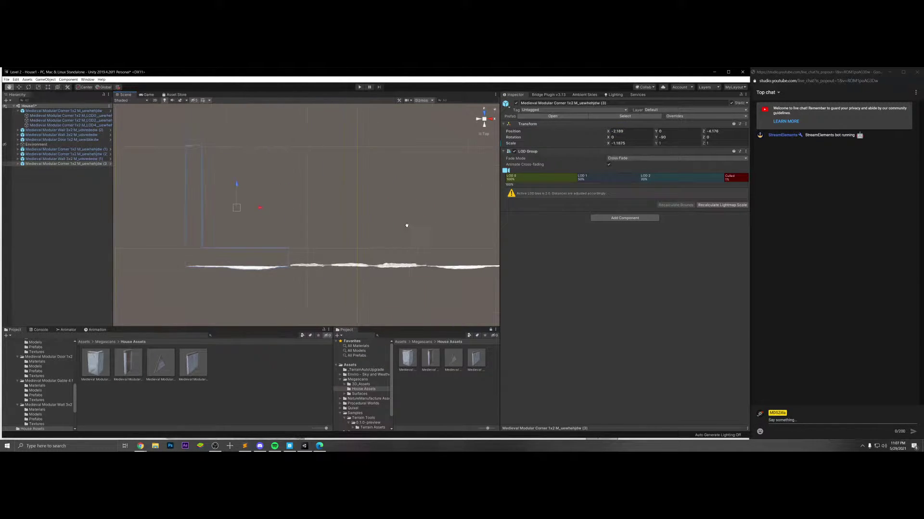
{"action": "scroll", "coordinate": [399, 224], "scroll_direction": "down", "scroll_amount": 3}
{"action": "left_click", "coordinate": [382, 252]}
{"action": "left_click_drag", "start_coordinate": [382, 254], "coordinate": [376, 253]}
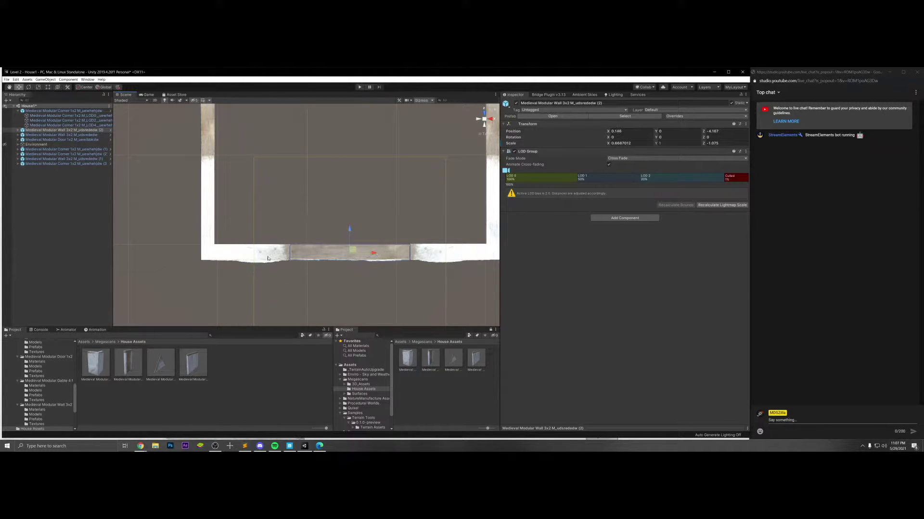
- Scale the back wall slightly along X to meet both corners, deselect it, and check the joints from above
{"action": "left_click", "coordinate": [264, 259]}
{"action": "left_click", "coordinate": [327, 255]}
{"action": "key", "text": "r"}
{"action": "left_click_drag", "start_coordinate": [371, 254], "coordinate": [373, 254]}
{"action": "key", "text": "w"}
{"action": "left_click", "coordinate": [369, 220]}
{"action": "scroll", "coordinate": [414, 264], "scroll_direction": "up", "scroll_amount": 5}
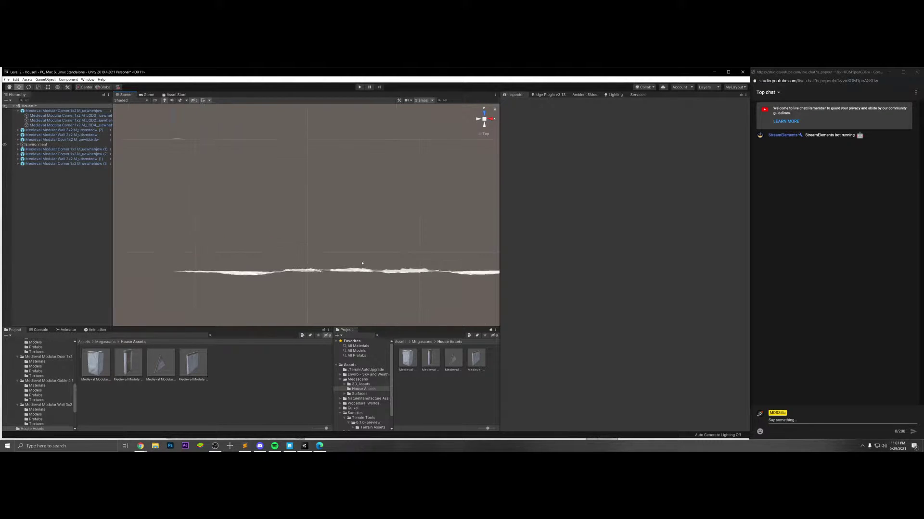
{"action": "scroll", "coordinate": [414, 264], "scroll_direction": "down", "scroll_amount": 4}
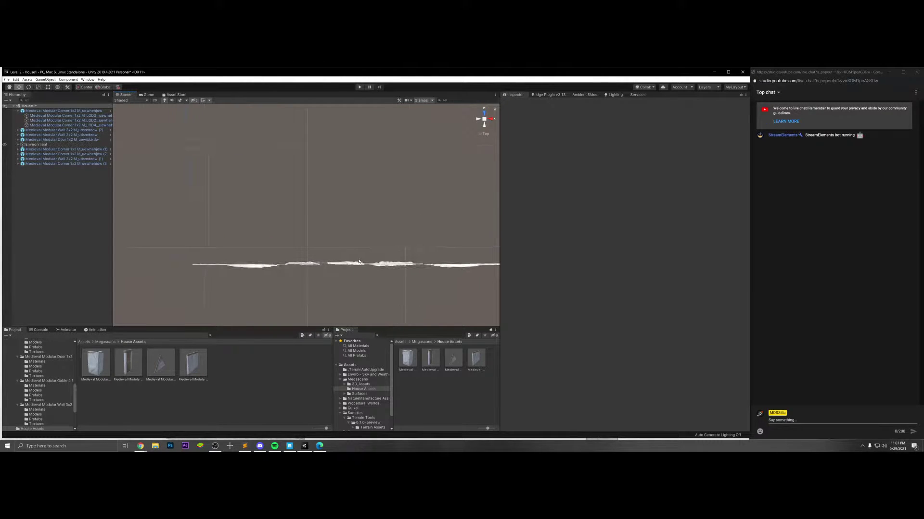
- Set the scene camera's near clipping plane to 0.01 so the walls draw fully in the top view
{"action": "left_click", "coordinate": [412, 100]}
{"action": "left_click", "coordinate": [466, 124]}
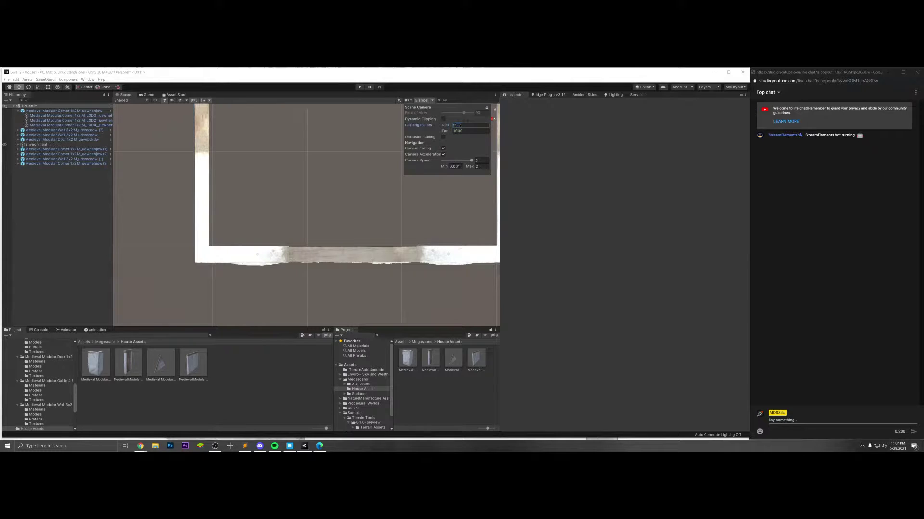
{"action": "left_click", "coordinate": [354, 209]}
{"action": "scroll", "coordinate": [358, 212], "scroll_direction": "up", "scroll_amount": 3}
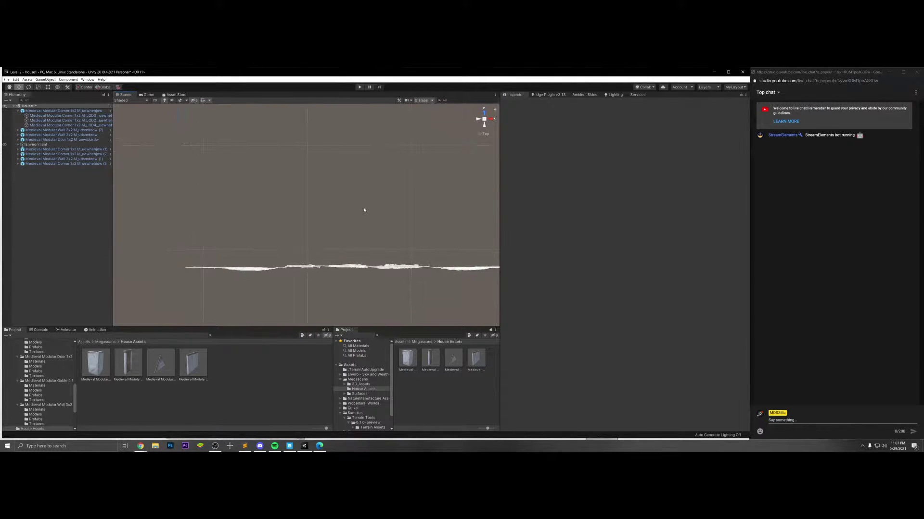
{"action": "scroll", "coordinate": [367, 205], "scroll_direction": "down", "scroll_amount": 3}
{"action": "left_click", "coordinate": [422, 100]}
{"action": "left_click", "coordinate": [407, 100]}
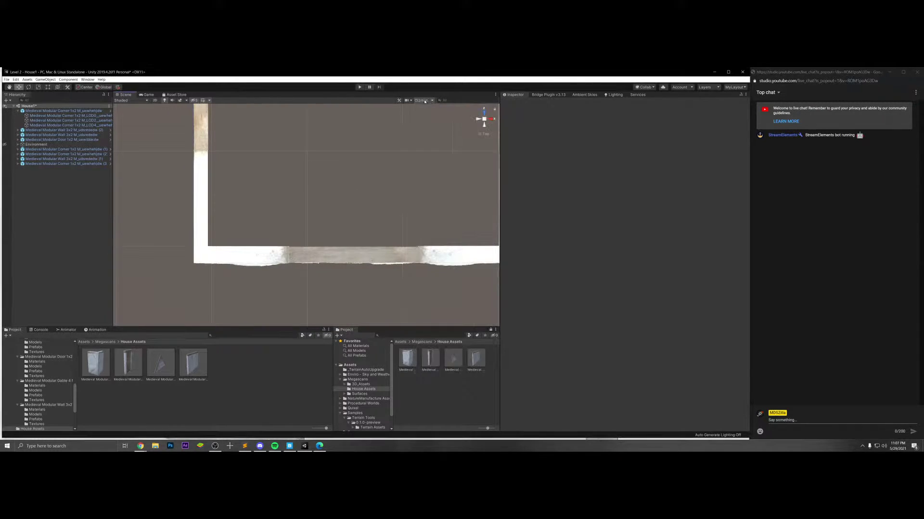
{"action": "left_click", "coordinate": [407, 101]}
{"action": "left_click", "coordinate": [459, 125]}
{"action": "type", "text": "0.0"}
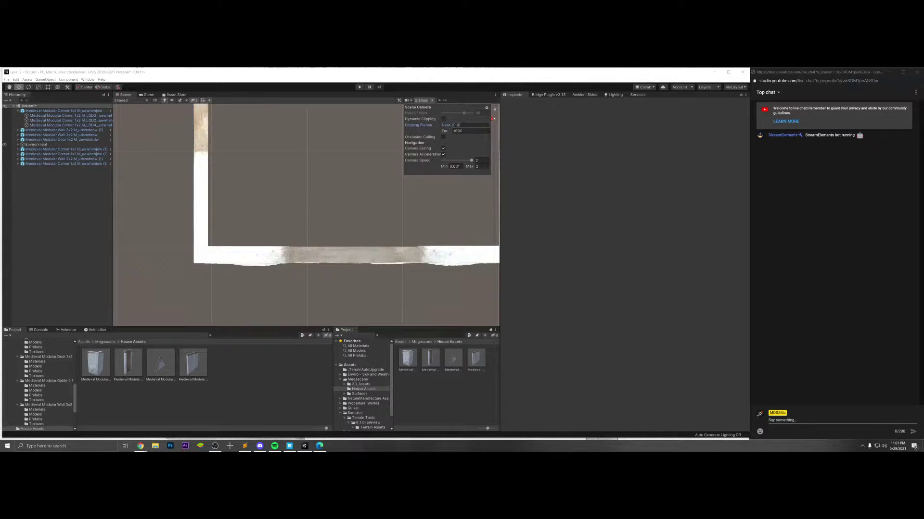
{"action": "type", "text": "3"}
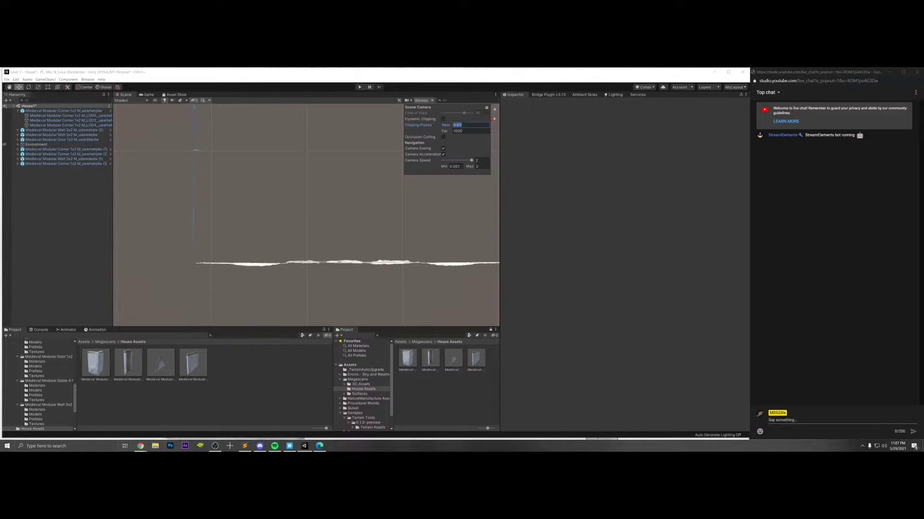
{"action": "type", "text": "0.0"}
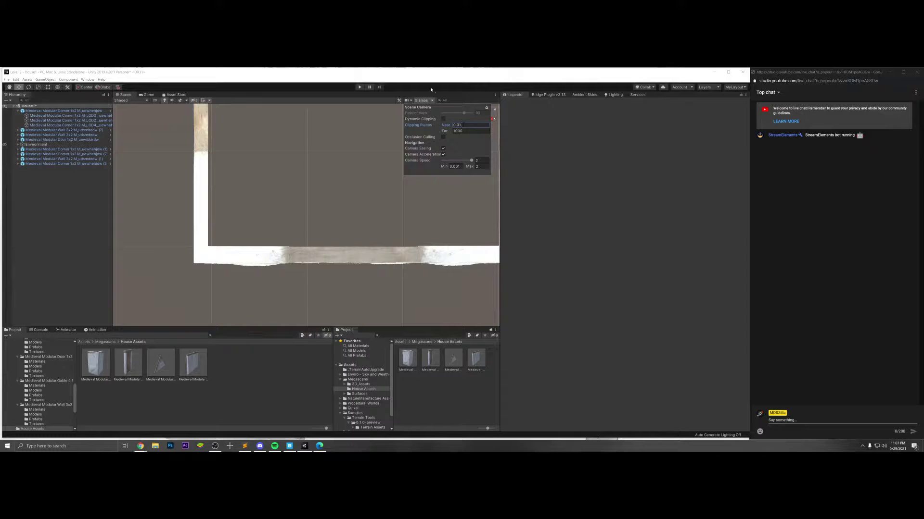
{"action": "left_click", "coordinate": [385, 206]}
{"action": "scroll", "coordinate": [384, 203], "scroll_direction": "down", "scroll_amount": 2}
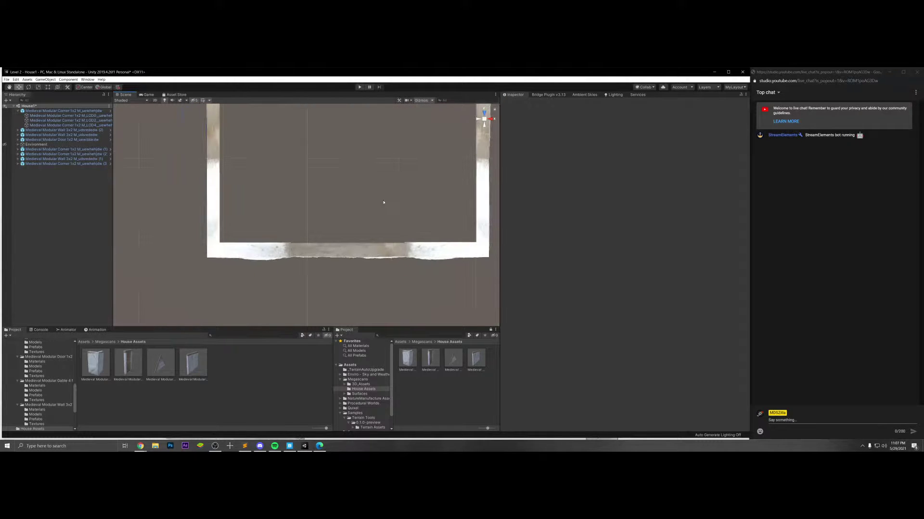
- Nudge the mirrored side wall slightly along X in perspective view to sit flush with its two corners
{"action": "left_click", "coordinate": [484, 119]}
{"action": "scroll", "coordinate": [428, 166], "scroll_direction": "down", "scroll_amount": 5}
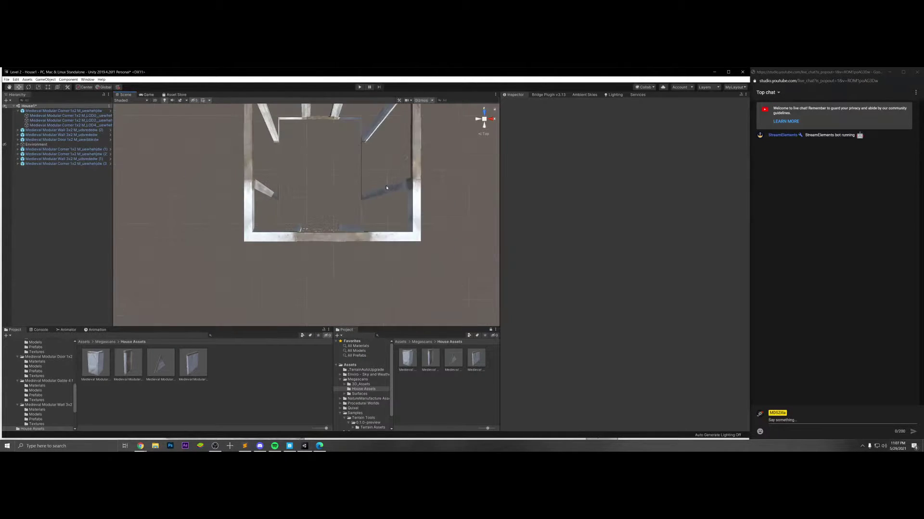
{"action": "right_click_drag", "start_coordinate": [412, 199], "coordinate": [341, 209]}
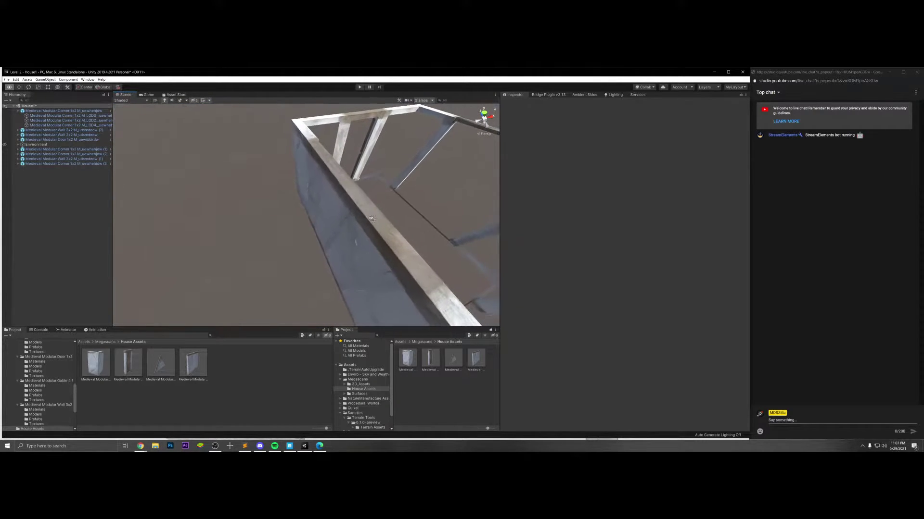
{"action": "left_click", "coordinate": [339, 208]}
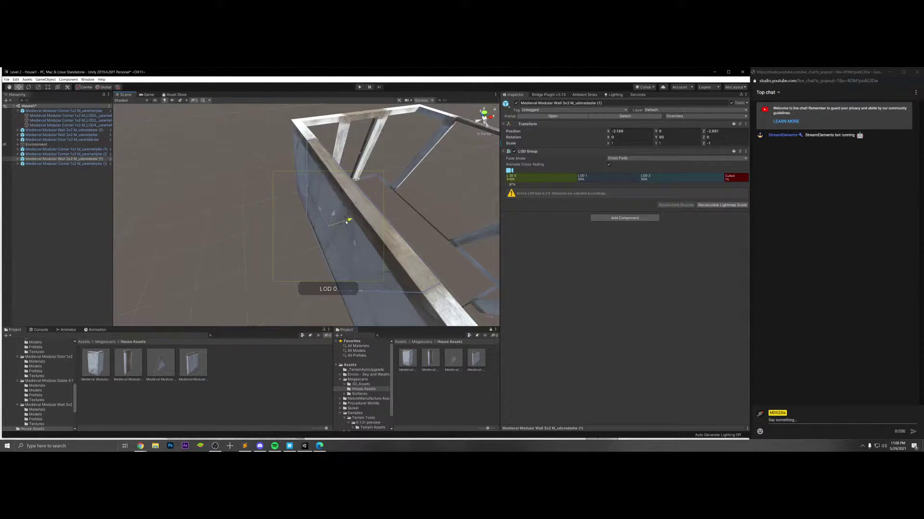
{"action": "left_click", "coordinate": [284, 221]}
{"action": "right_click_drag", "start_coordinate": [283, 221], "coordinate": [294, 193]}
{"action": "left_click", "coordinate": [285, 202]}
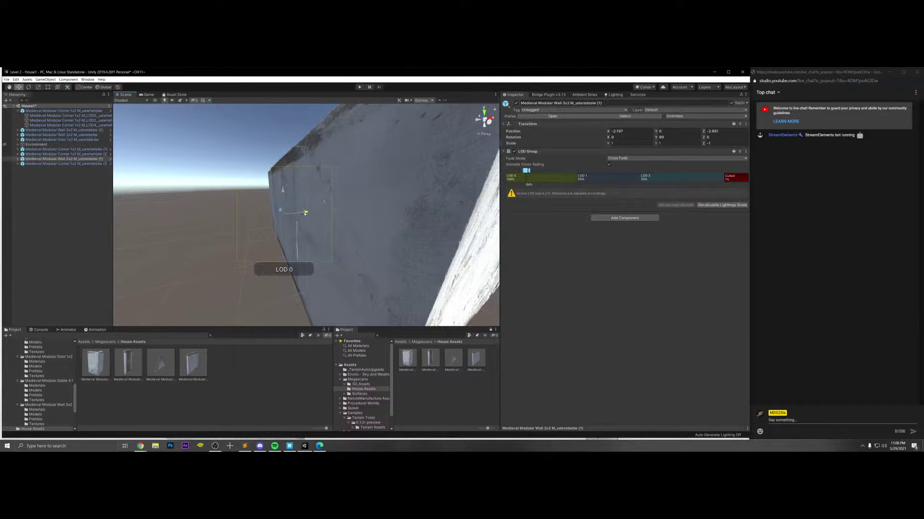
- Inspect the outer wall faces and corner joints, and check the open wall tops from one end of the house
{"action": "left_click", "coordinate": [238, 220]}
{"action": "right_click_drag", "start_coordinate": [233, 218], "coordinate": [383, 215]}
{"action": "left_click", "coordinate": [343, 218]}
{"action": "left_click", "coordinate": [342, 219]}
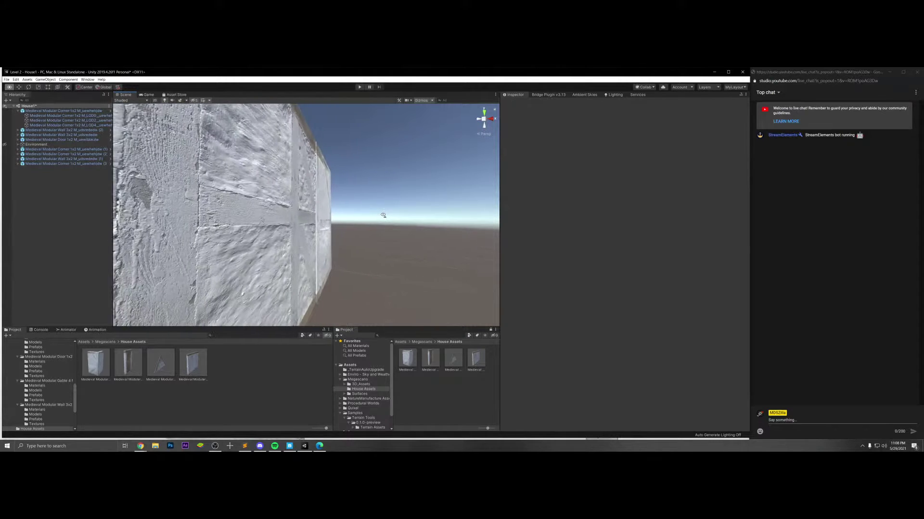
{"action": "right_click_drag", "start_coordinate": [382, 215], "coordinate": [139, 226]}
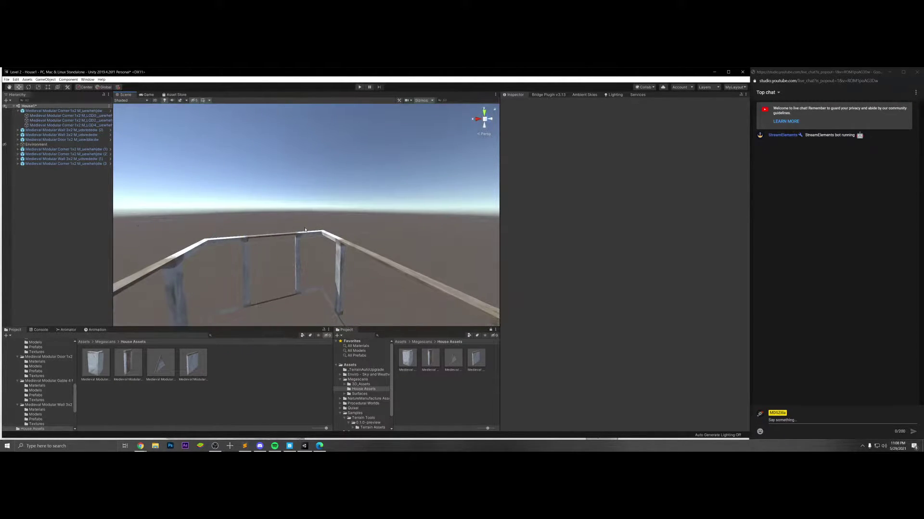
{"action": "mouse_move", "coordinate": [305, 230]}
{"action": "right_mouse_down"}
{"action": "mouse_move", "coordinate": [294, 234]}
{"action": "mouse_move", "coordinate": [308, 230]}
{"action": "right_mouse_up"}
- Place the Medieval Modular Gable 4 M prefab on top of the door wall at Y 1.695 and Z about -0.01
{"action": "left_click", "coordinate": [454, 361]}
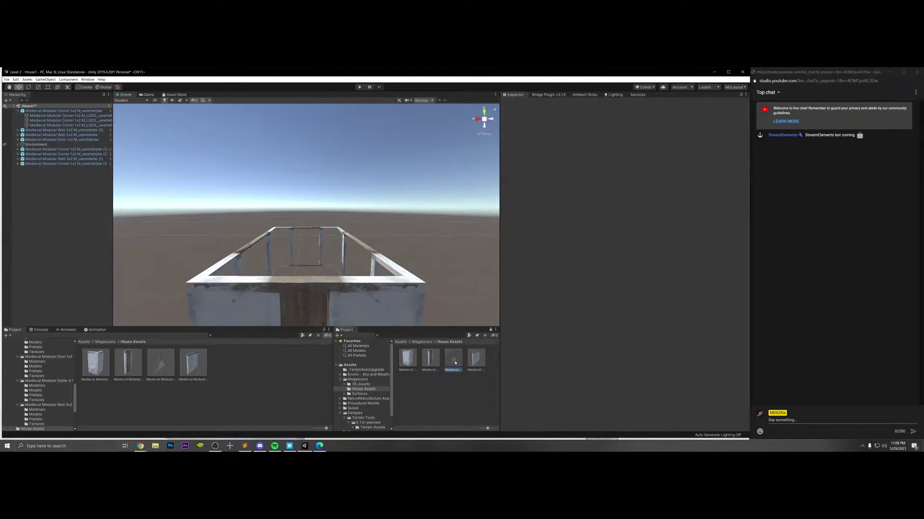
{"action": "left_click_drag", "start_coordinate": [454, 362], "coordinate": [316, 283]}
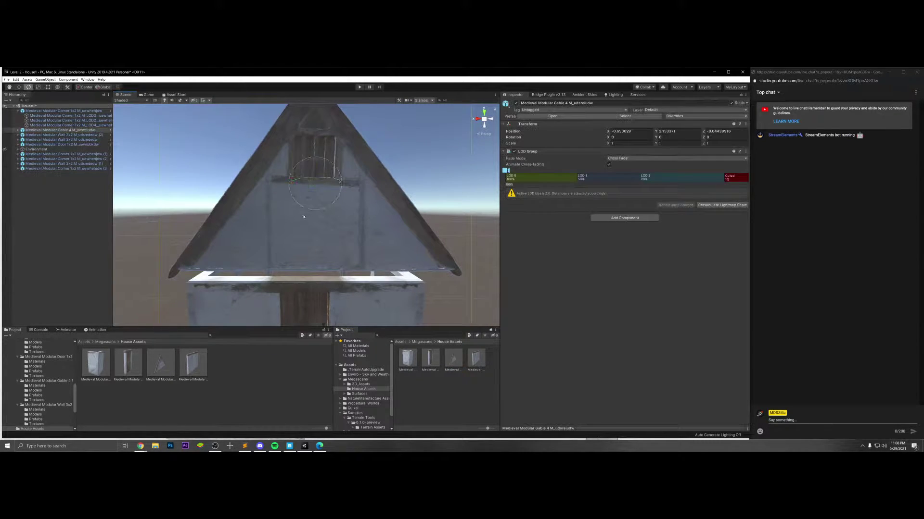
{"action": "left_click_drag", "start_coordinate": [312, 168], "coordinate": [310, 179]}
{"action": "right_click_drag", "start_coordinate": [332, 183], "coordinate": [290, 182]}
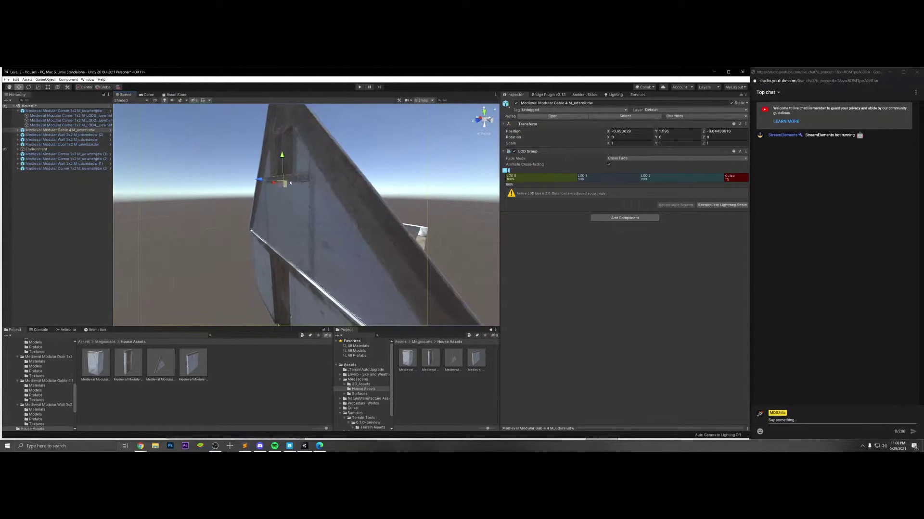
{"action": "left_click_drag", "start_coordinate": [263, 180], "coordinate": [261, 181]}
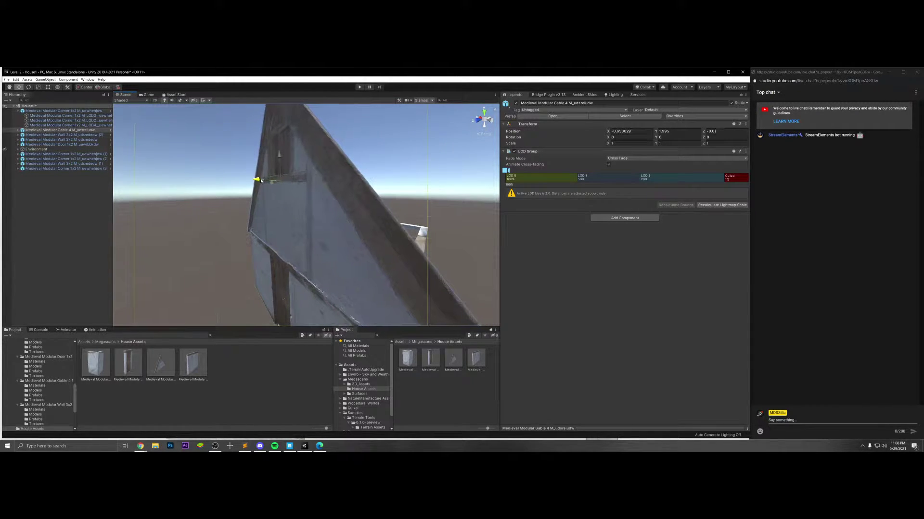
{"action": "left_click", "coordinate": [191, 256]}
- Duplicate the gable onto the back wall at Z about -4.161 and mirror it with a Z scale of -1
{"action": "left_click_drag", "start_coordinate": [289, 228], "coordinate": [345, 191], "text": "alt"}
{"action": "scroll", "coordinate": [367, 221], "scroll_direction": "down", "scroll_amount": 5}
{"action": "left_click", "coordinate": [344, 212]}
{"action": "key", "text": "ctrl+d"}
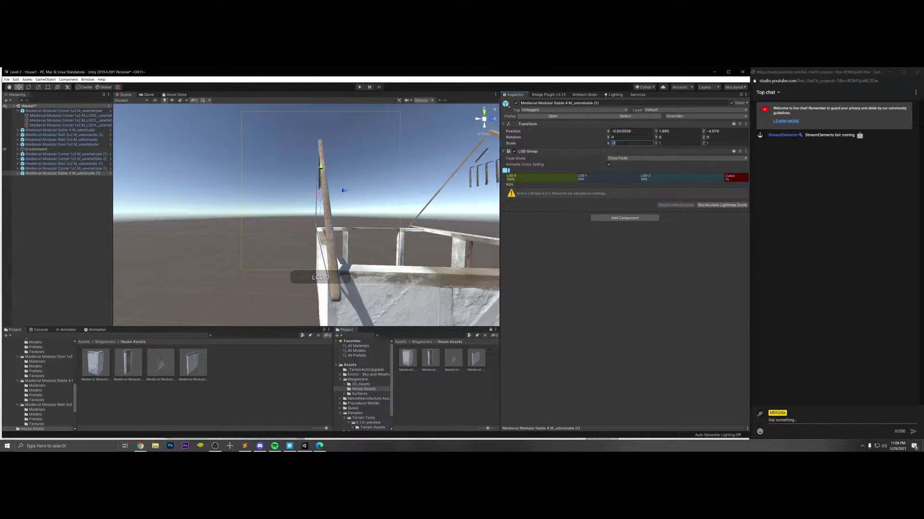
{"action": "type", "text": "1"}
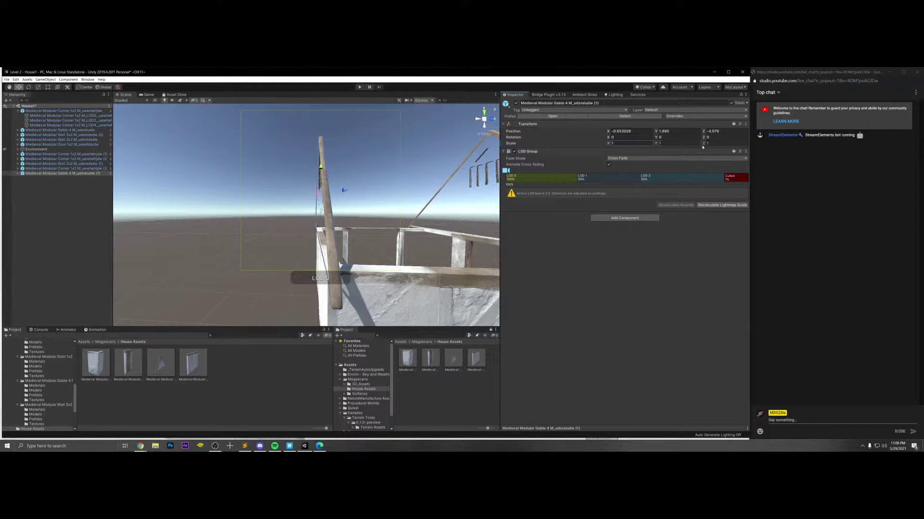
{"action": "type", "text": "-1"}
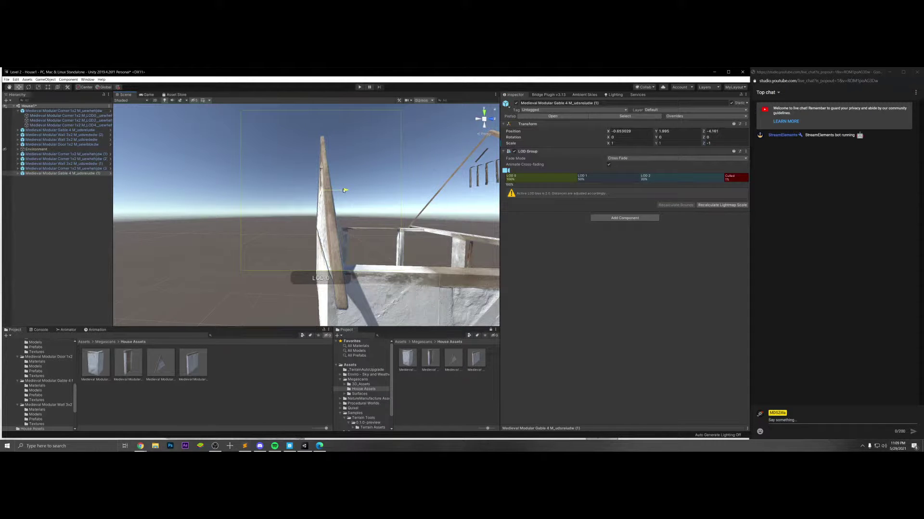
{"action": "right_click_drag", "start_coordinate": [345, 190], "coordinate": [226, 248]}
{"action": "left_click", "coordinate": [258, 247]}
- Fine-tune the front gable along Z to about 0.005 and check its fit on the door wall up close
{"action": "left_click", "coordinate": [325, 236]}
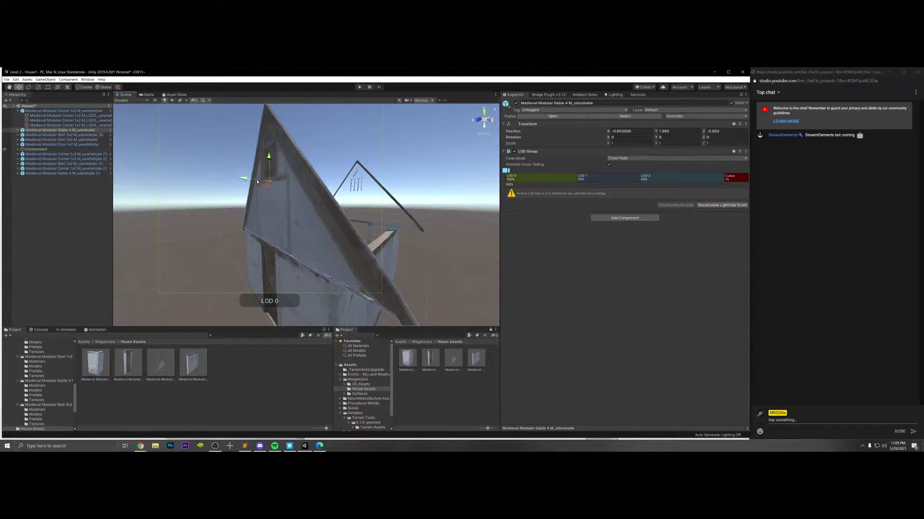
{"action": "left_click", "coordinate": [449, 258]}
{"action": "right_click_drag", "start_coordinate": [450, 258], "coordinate": [299, 221]}
{"action": "key", "text": "w"}
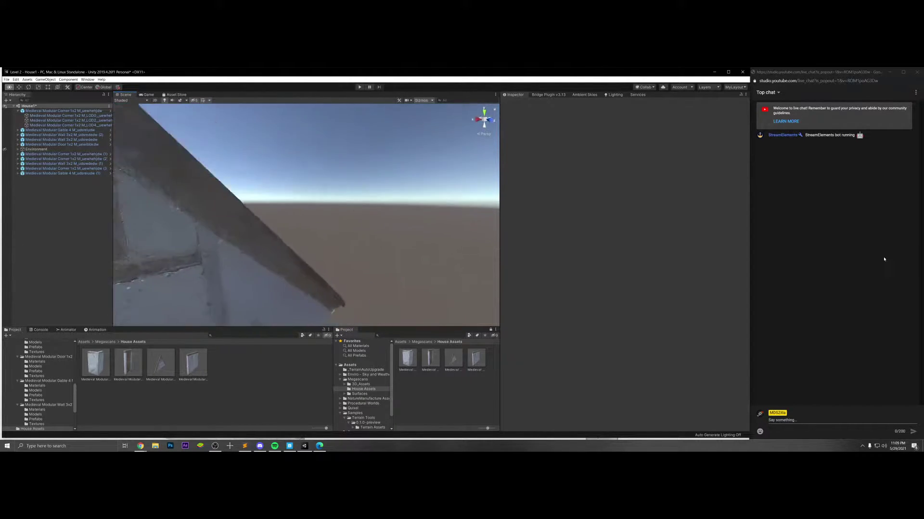
{"action": "right_click_drag", "start_coordinate": [884, 260], "coordinate": [371, 200]}
- Centre the front gable over the door wall at X -0.473, using the door and its two corners as reference
{"action": "left_click", "coordinate": [364, 197]}
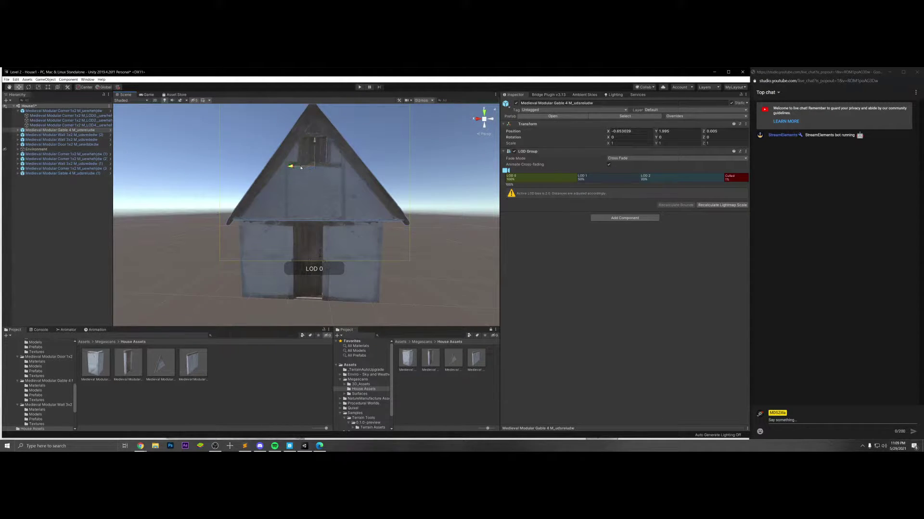
{"action": "left_click_drag", "start_coordinate": [301, 167], "coordinate": [298, 168]}
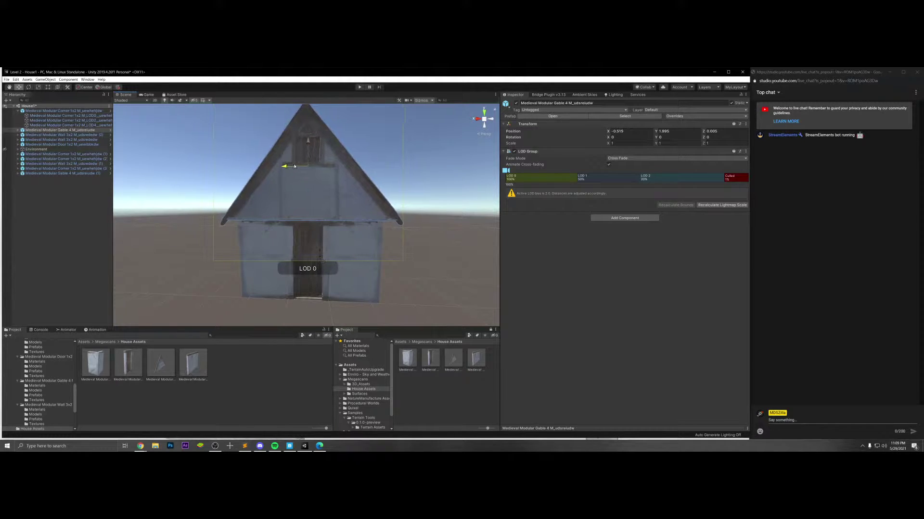
{"action": "left_click_drag", "start_coordinate": [294, 166], "coordinate": [295, 167]}
{"action": "left_click", "coordinate": [364, 250]}
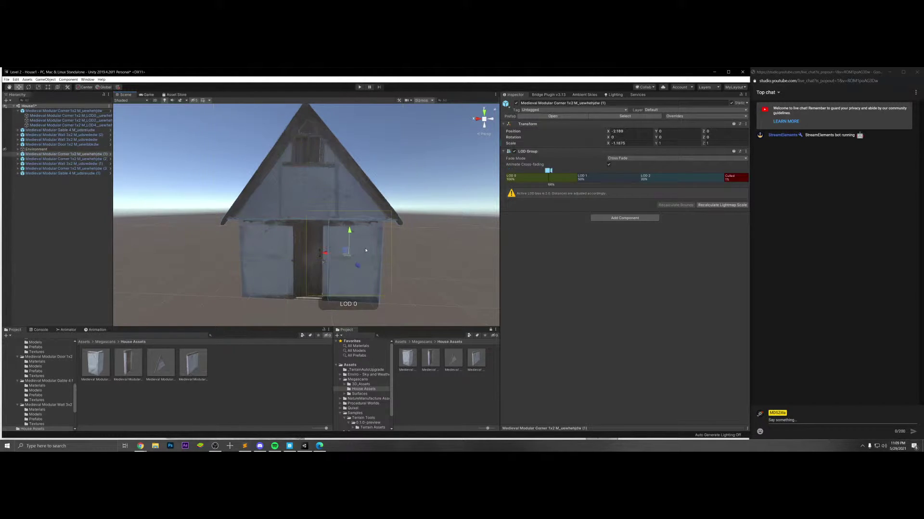
{"action": "left_click", "coordinate": [313, 257], "text": "shift"}
{"action": "left_click", "coordinate": [269, 259], "text": "shift"}
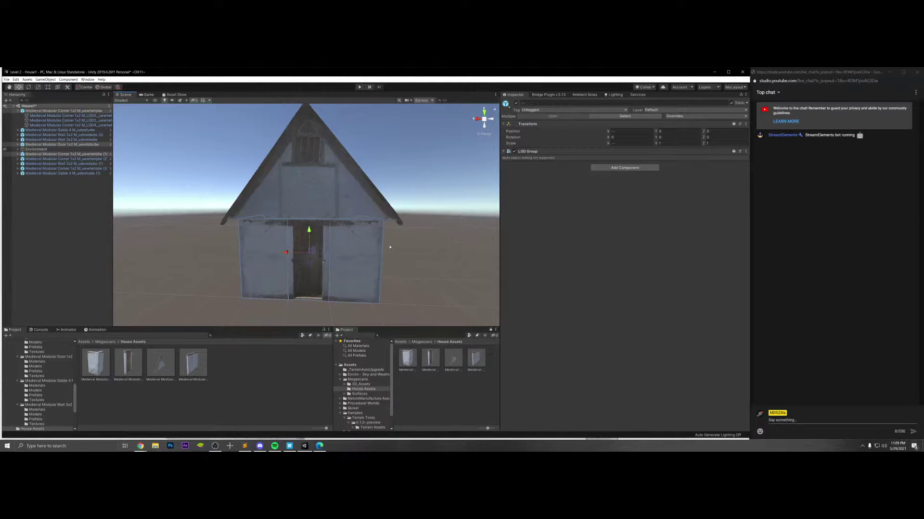
{"action": "left_click", "coordinate": [301, 208]}
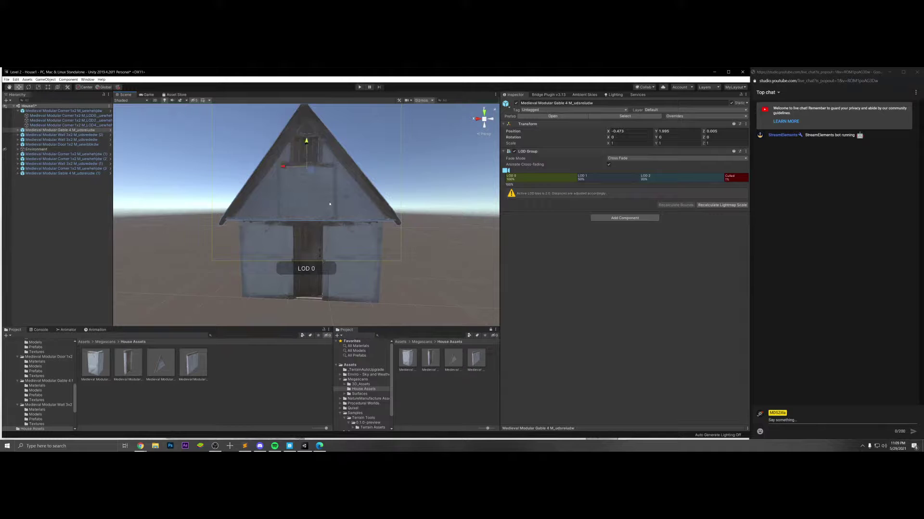
- Check the front gable's centring and copy its X position -0.473 to the back gable
{"action": "scroll", "coordinate": [330, 202], "scroll_direction": "up", "scroll_amount": 5}
{"action": "scroll", "coordinate": [332, 197], "scroll_direction": "down", "scroll_amount": 2}
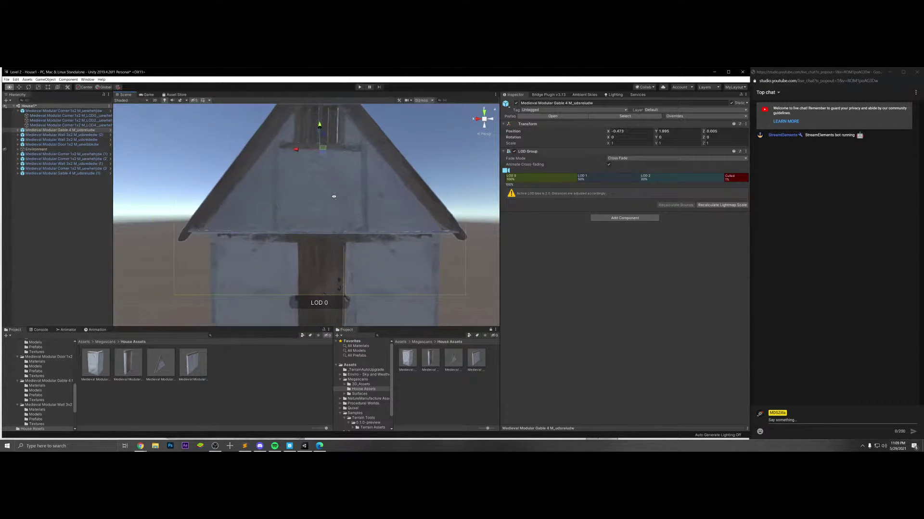
{"action": "scroll", "coordinate": [334, 197], "scroll_direction": "down", "scroll_amount": 4}
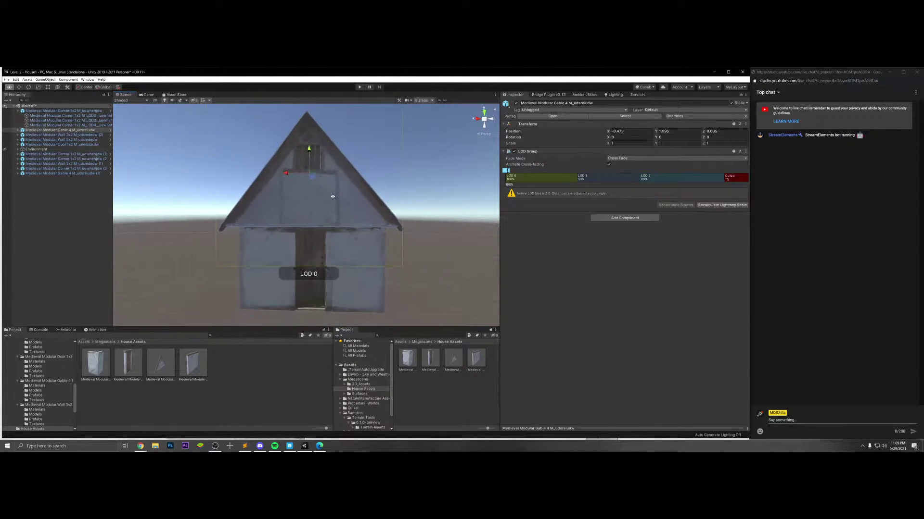
{"action": "key", "text": "a"}
{"action": "key", "text": "d"}
{"action": "key", "text": "a"}
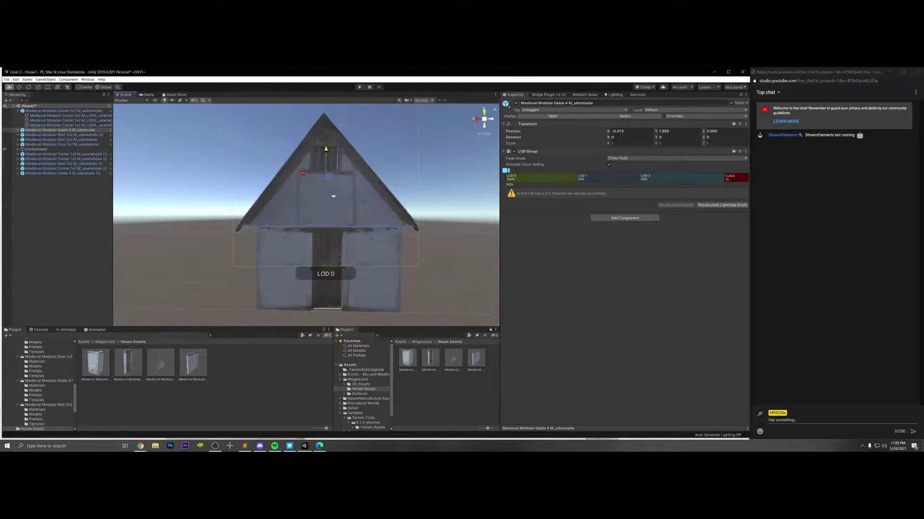
{"action": "key", "text": "d"}
{"action": "left_click_drag", "start_coordinate": [298, 174], "coordinate": [297, 174]}
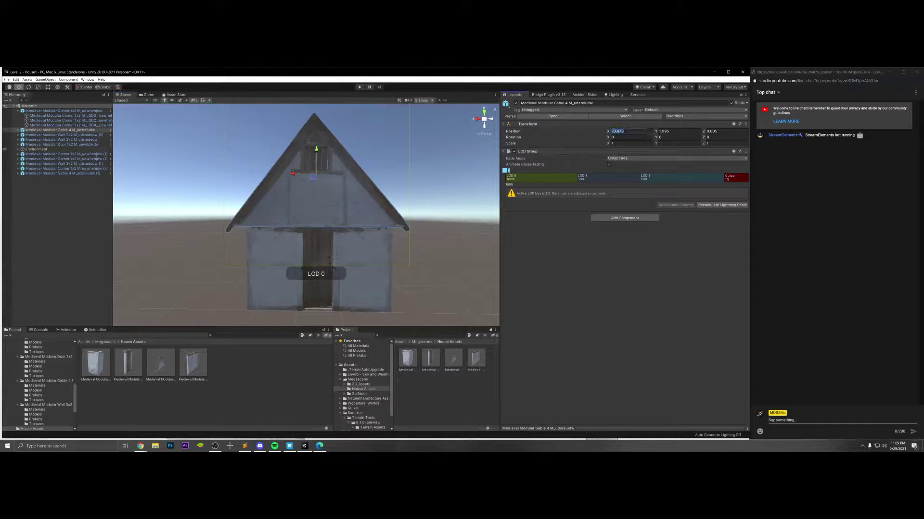
{"action": "key", "text": "d"}
{"action": "right_click_drag", "start_coordinate": [432, 170], "coordinate": [281, 177]}
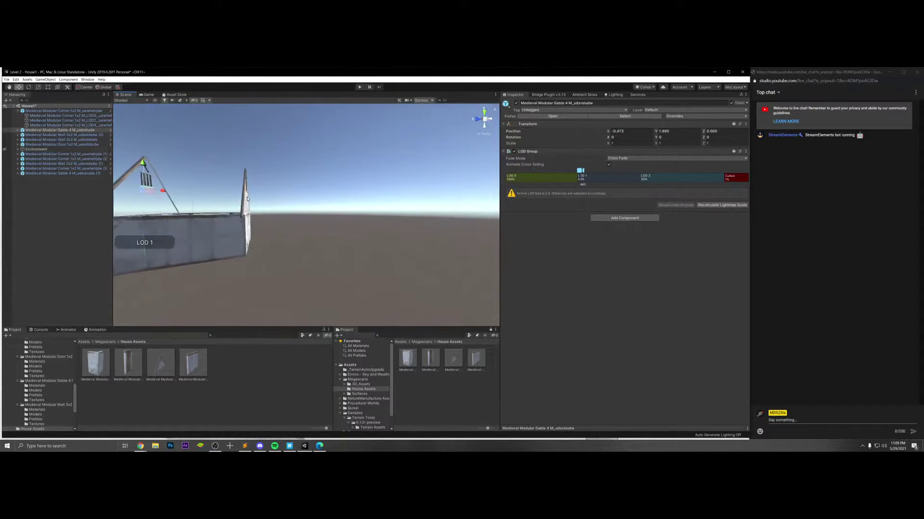
{"action": "left_click", "coordinate": [245, 198]}
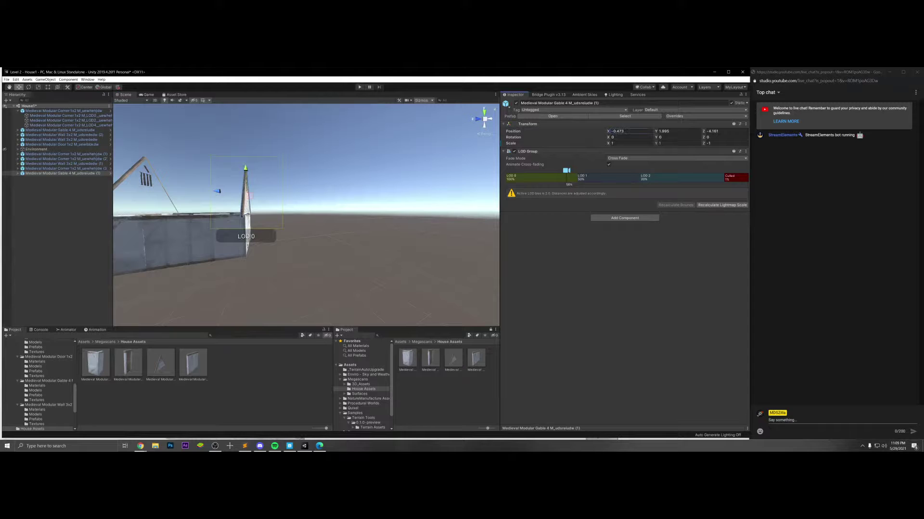
- Examine the back gable's fit on the back wall from the side and deselect it
{"action": "left_click", "coordinate": [412, 221]}
{"action": "key", "text": "s"}
{"action": "right_click_drag", "start_coordinate": [413, 221], "coordinate": [332, 216]}
{"action": "key", "text": "w"}
{"action": "left_click", "coordinate": [347, 217]}
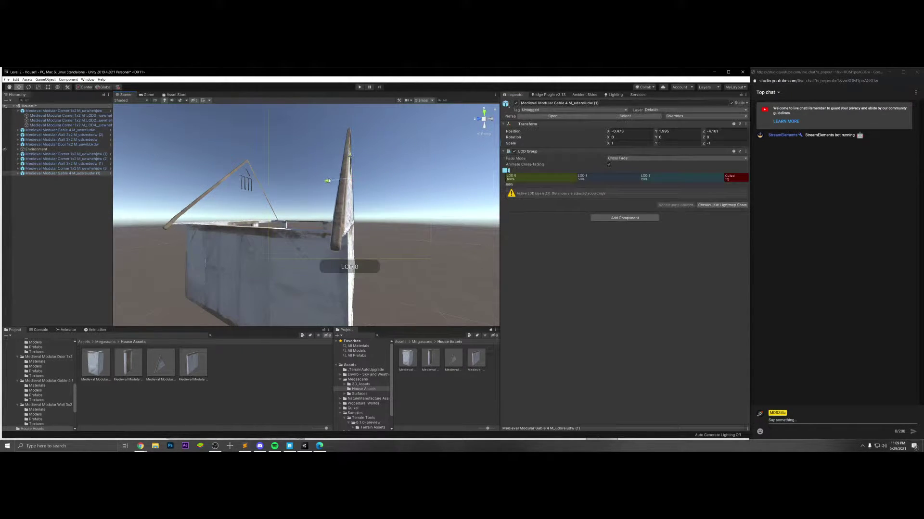
{"action": "left_click", "coordinate": [421, 207]}
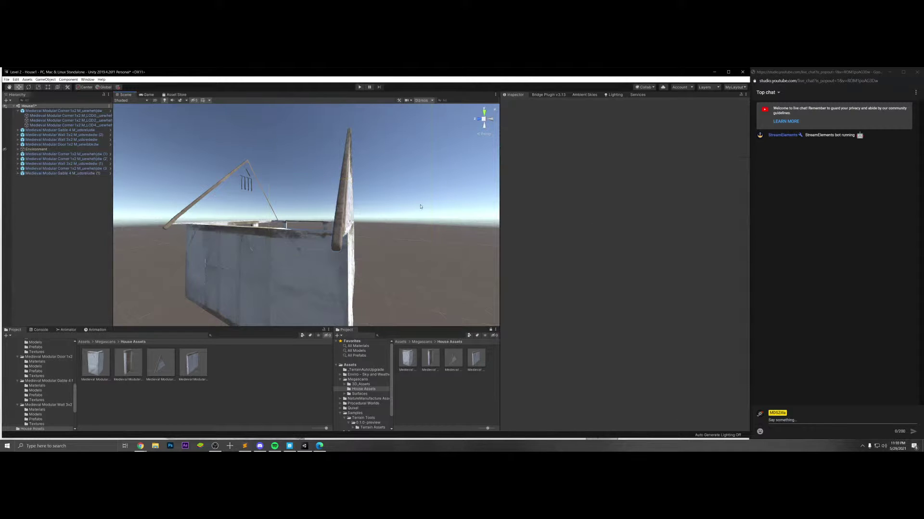
- Select the back gable and examine up close how it meets the back wall
{"action": "key", "text": "w"}
{"action": "right_click_drag", "start_coordinate": [420, 204], "coordinate": [413, 208]}
{"action": "left_click", "coordinate": [326, 223]}
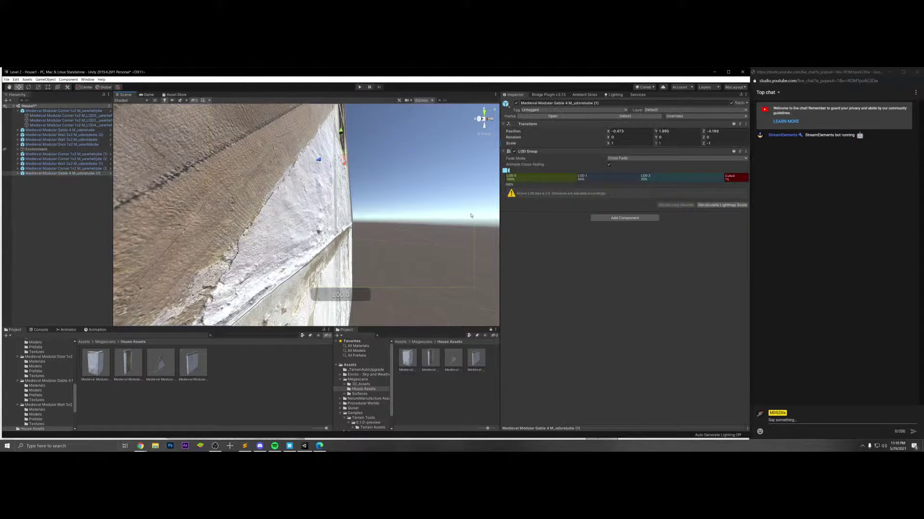
{"action": "left_click_drag", "start_coordinate": [443, 240], "coordinate": [394, 232], "text": "alt"}
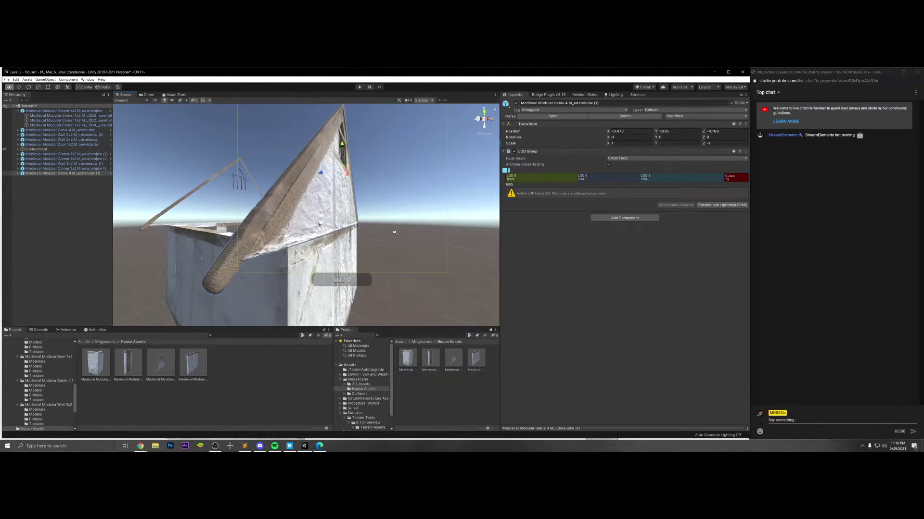
{"action": "scroll", "coordinate": [294, 231], "scroll_direction": "up", "scroll_amount": 10}
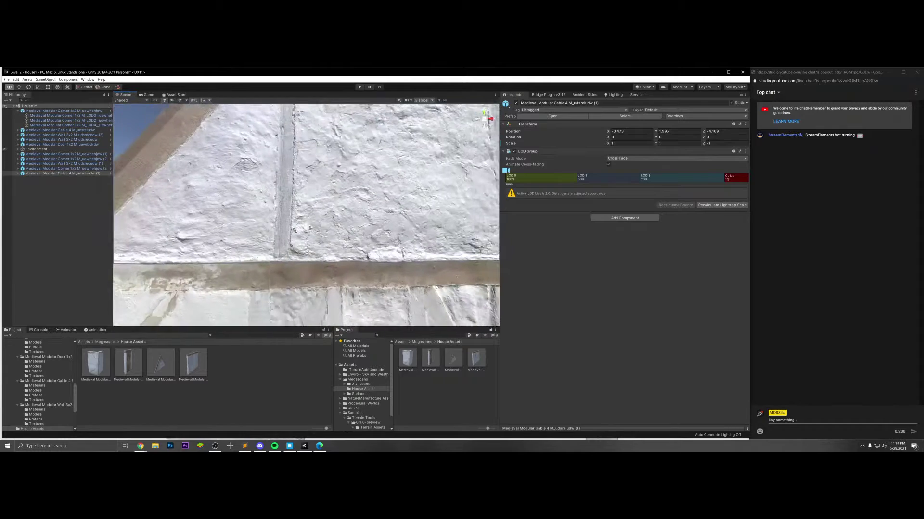
{"action": "scroll", "coordinate": [294, 231], "scroll_direction": "down", "scroll_amount": 5}
- Inspect the back gable's seam in Wireframe and Shaded Wireframe display, ending with a view of the door side
{"action": "left_click", "coordinate": [130, 100]}
{"action": "left_click", "coordinate": [128, 116]}
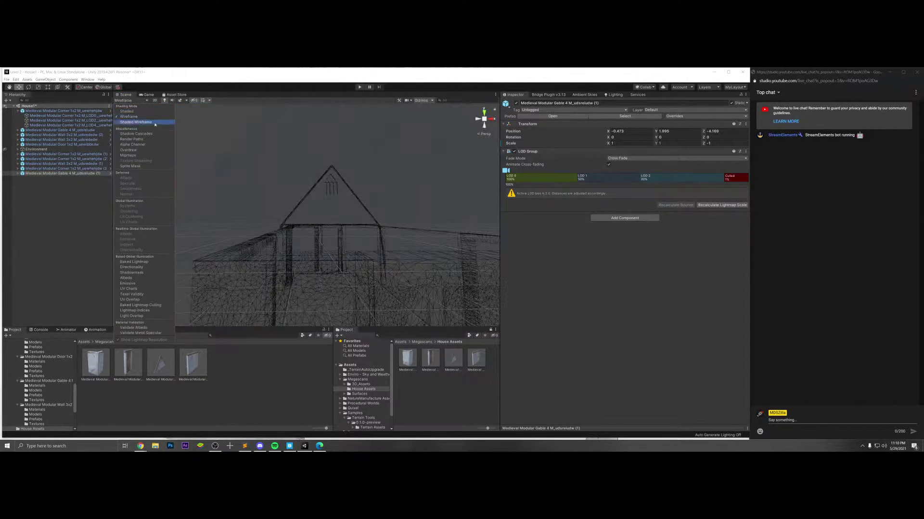
{"action": "right_click_drag", "start_coordinate": [289, 185], "coordinate": [412, 187]}
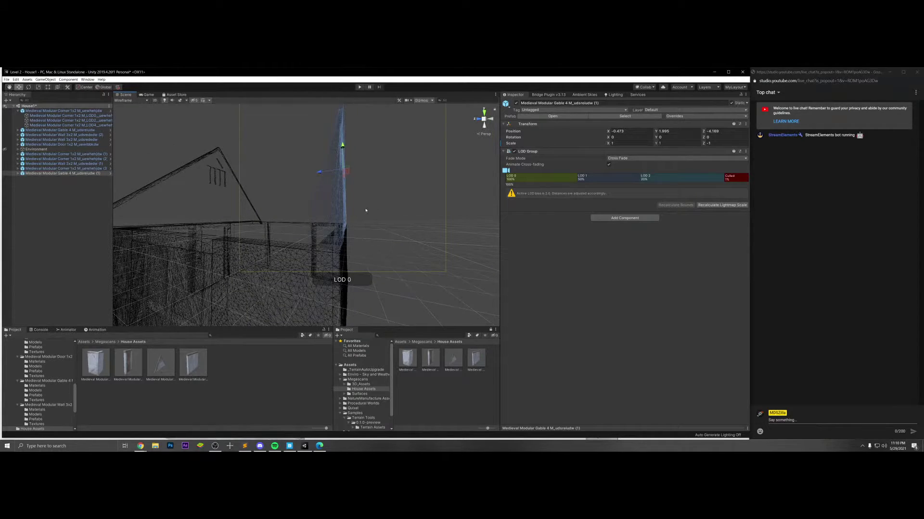
{"action": "left_click", "coordinate": [130, 100]}
{"action": "left_click", "coordinate": [129, 123]}
{"action": "mouse_move", "coordinate": [365, 159]}
{"action": "right_mouse_down"}
{"action": "mouse_move", "coordinate": [381, 153]}
{"action": "mouse_move", "coordinate": [378, 167]}
{"action": "right_mouse_up"}
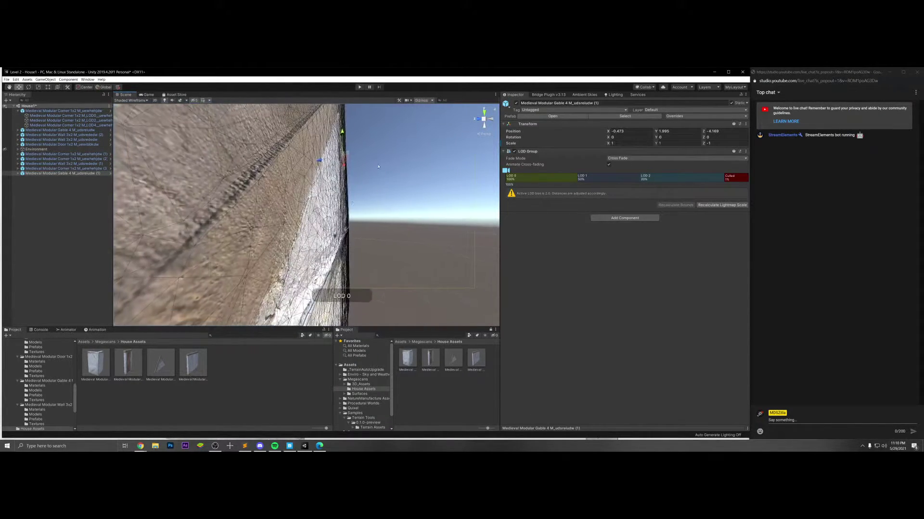
{"action": "right_click_drag", "start_coordinate": [330, 236], "coordinate": [154, 128]}
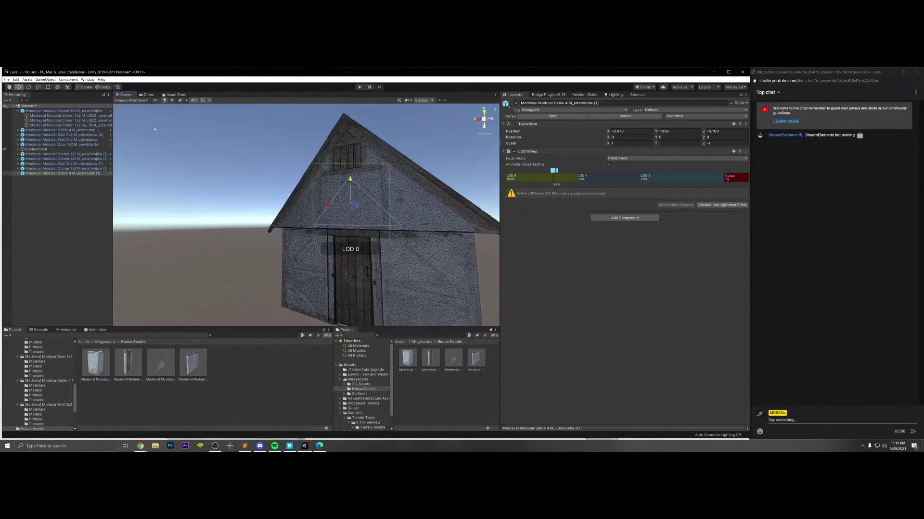
- Return the scene to Shaded display and examine both gables' alignment from the back, the front and above the walls
{"action": "left_click", "coordinate": [154, 101]}
{"action": "left_click", "coordinate": [155, 101]}
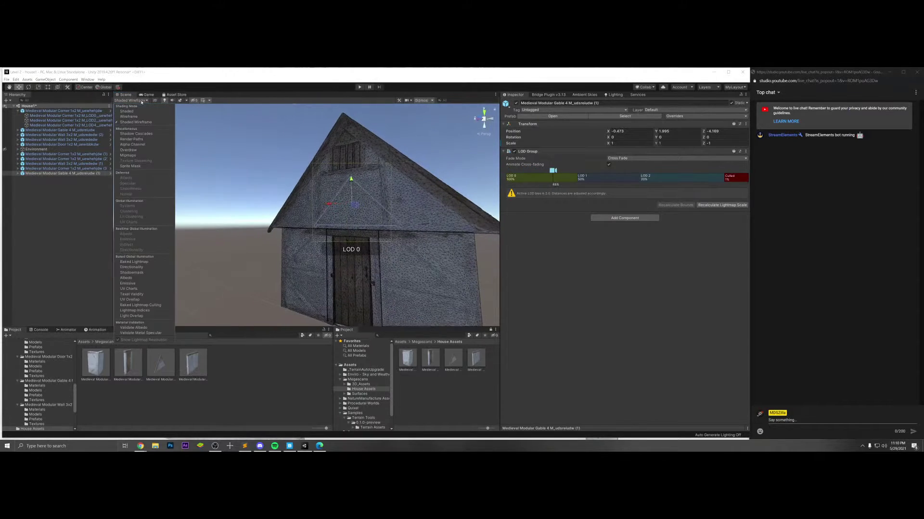
{"action": "left_click", "coordinate": [154, 101]}
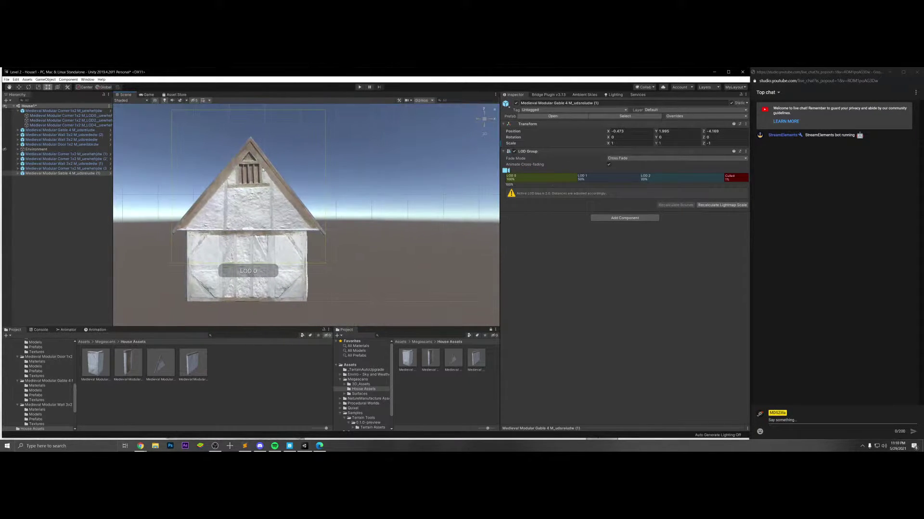
{"action": "middle_click_drag", "start_coordinate": [284, 181], "coordinate": [396, 191]}
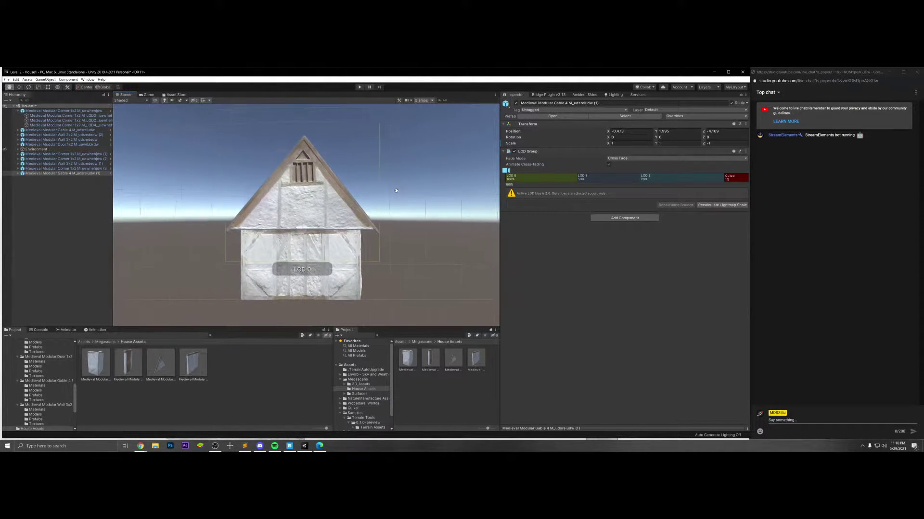
{"action": "left_click", "coordinate": [154, 101]}
{"action": "key", "text": "w"}
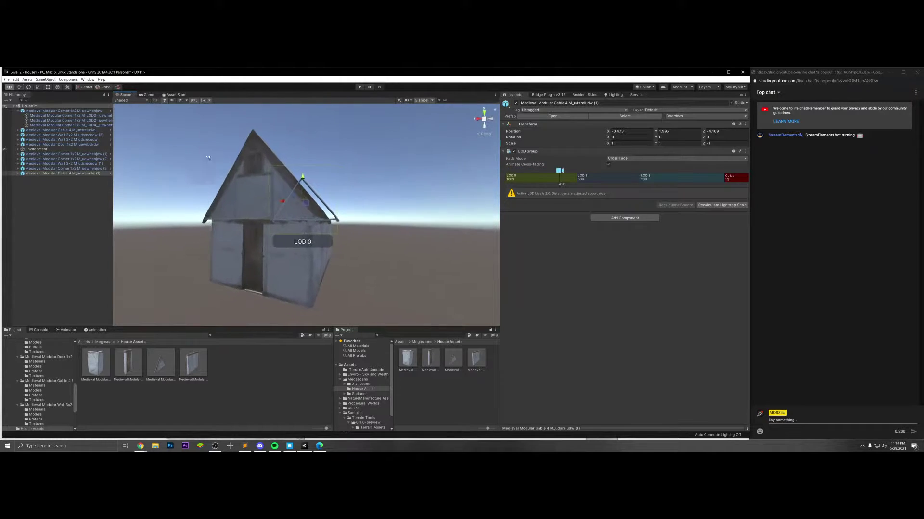
{"action": "left_click_drag", "start_coordinate": [275, 158], "coordinate": [271, 157], "text": "alt"}
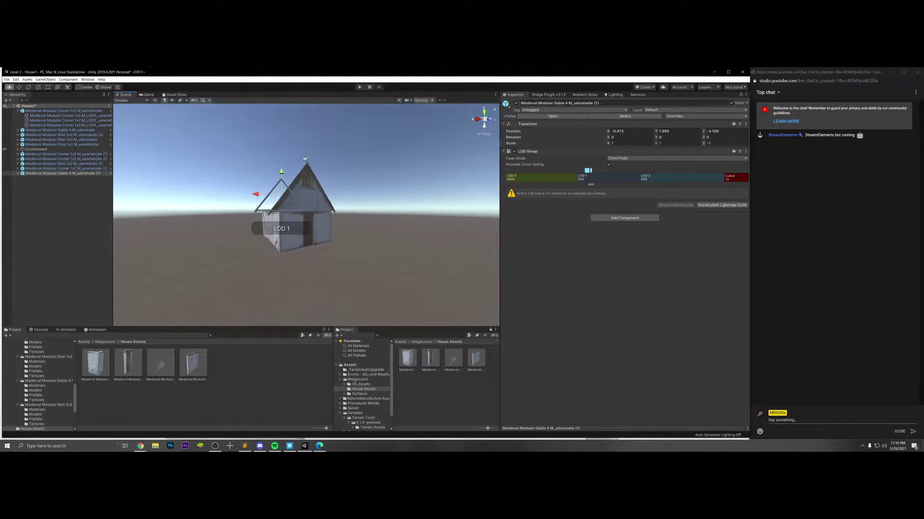
{"action": "scroll", "coordinate": [335, 158], "scroll_direction": "up", "scroll_amount": 10}
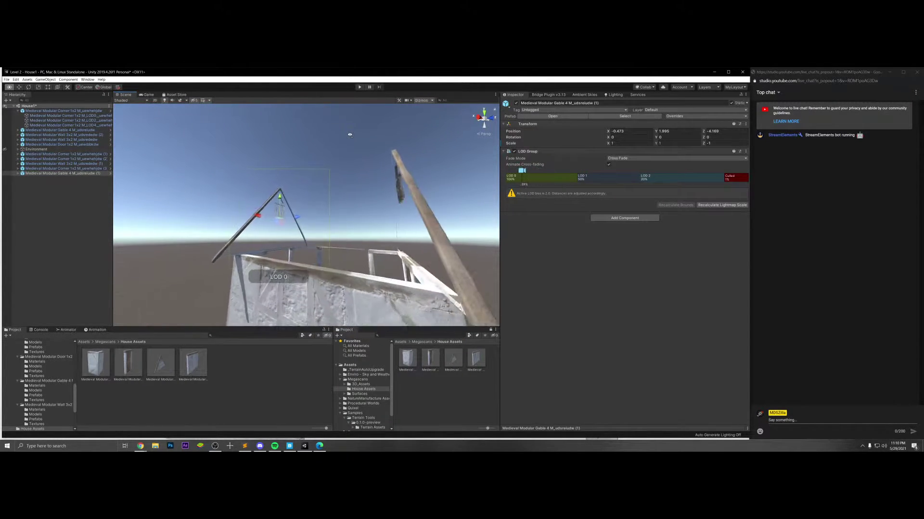
- Select the front gable from inside the house and nudge it slightly along X over the door wall
{"action": "key", "text": "w"}
{"action": "right_click_drag", "start_coordinate": [395, 165], "coordinate": [357, 222]}
{"action": "key", "text": "s"}
{"action": "left_click", "coordinate": [357, 222]}
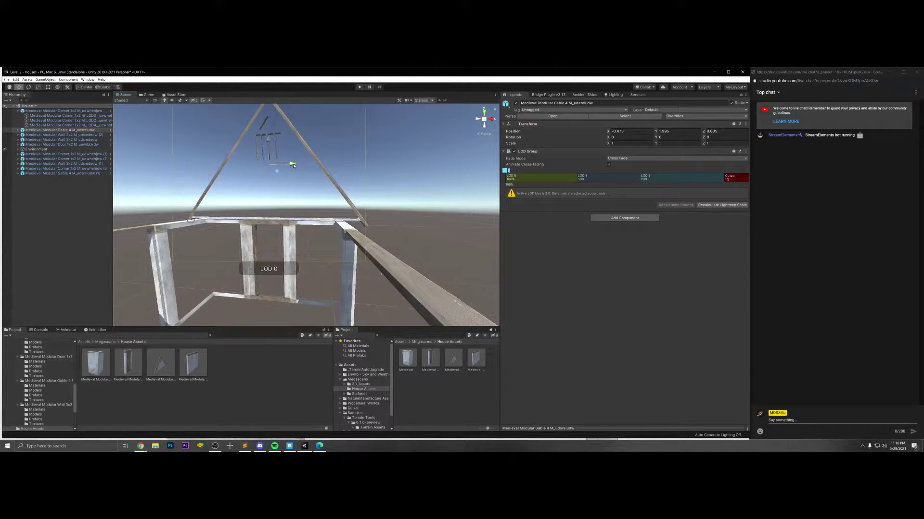
{"action": "left_click_drag", "start_coordinate": [293, 165], "coordinate": [290, 165]}
{"action": "right_click_drag", "start_coordinate": [290, 165], "coordinate": [320, 171]}
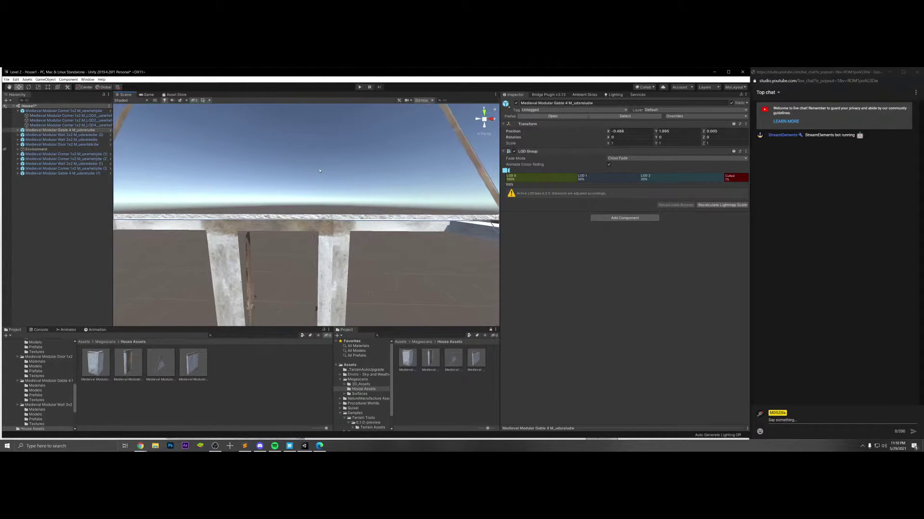
- Fine-tune the front gable along X to about -0.48 in a straight-on view of the door wall
{"action": "left_click", "coordinate": [492, 119]}
{"action": "right_click", "coordinate": [492, 120]}
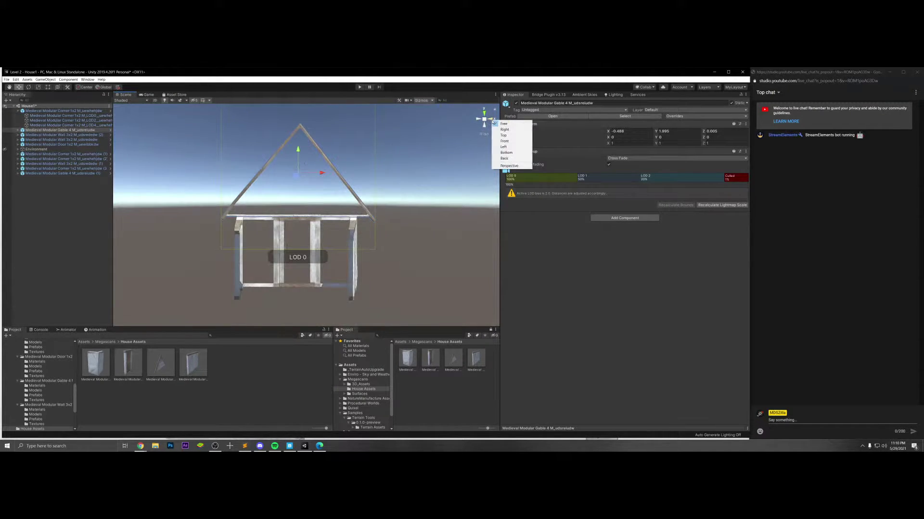
{"action": "key", "text": "Escape"}
{"action": "left_click", "coordinate": [491, 119]}
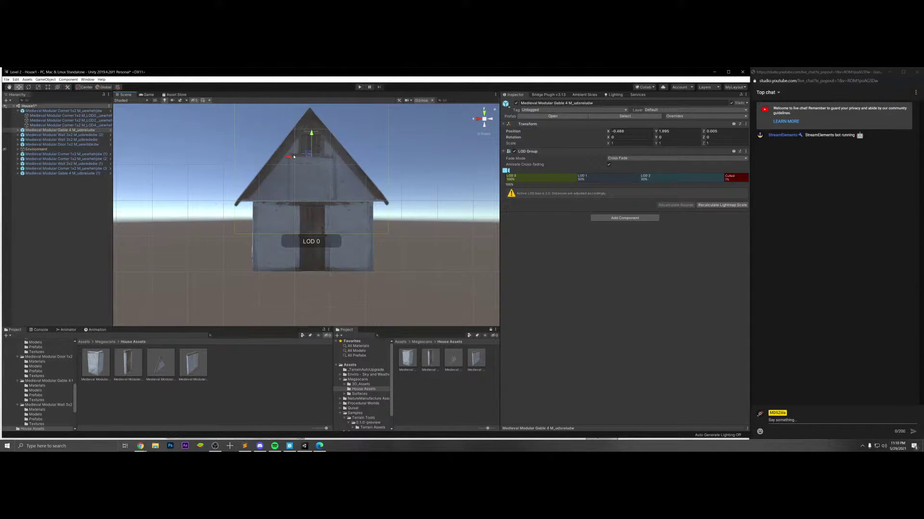
{"action": "scroll", "coordinate": [292, 157], "scroll_direction": "up", "scroll_amount": 5}
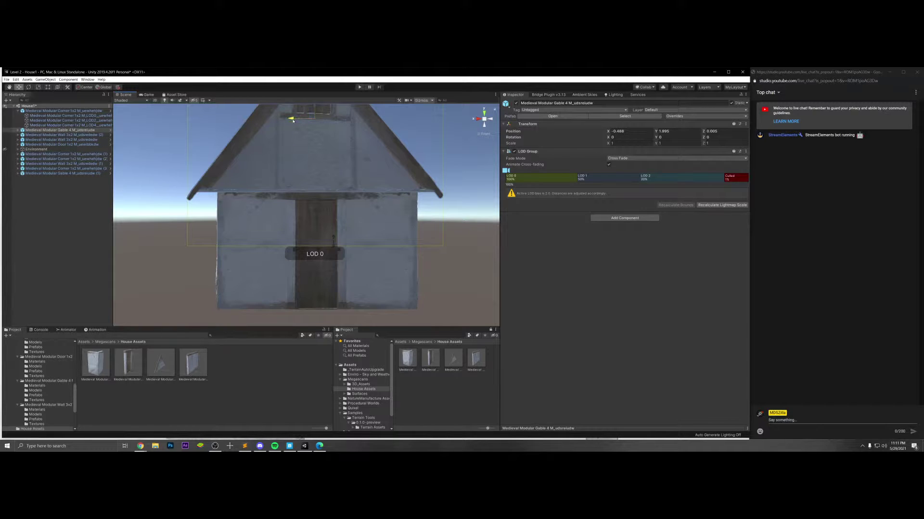
{"action": "left_click_drag", "start_coordinate": [293, 121], "coordinate": [292, 120]}
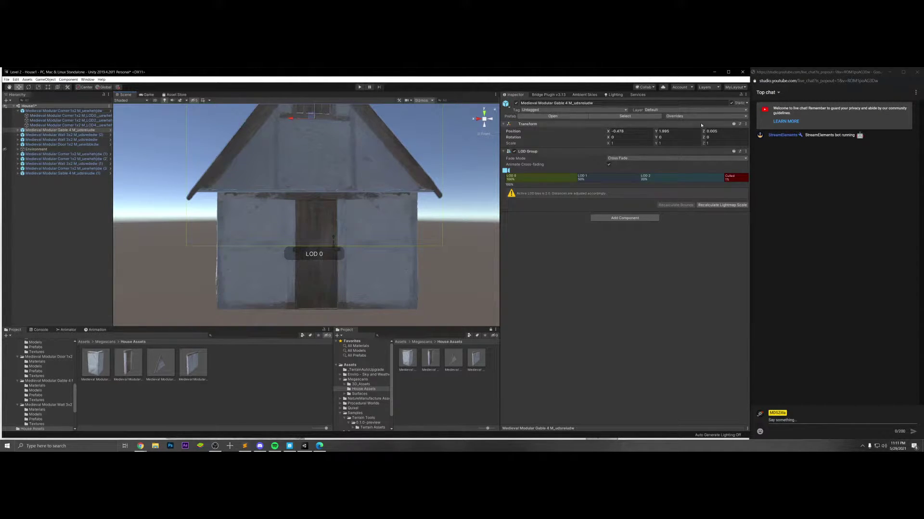
- Shift the back gable along X to about -0.52 to centre it on the back wall and check the fit from the side
{"action": "left_click", "coordinate": [479, 121]}
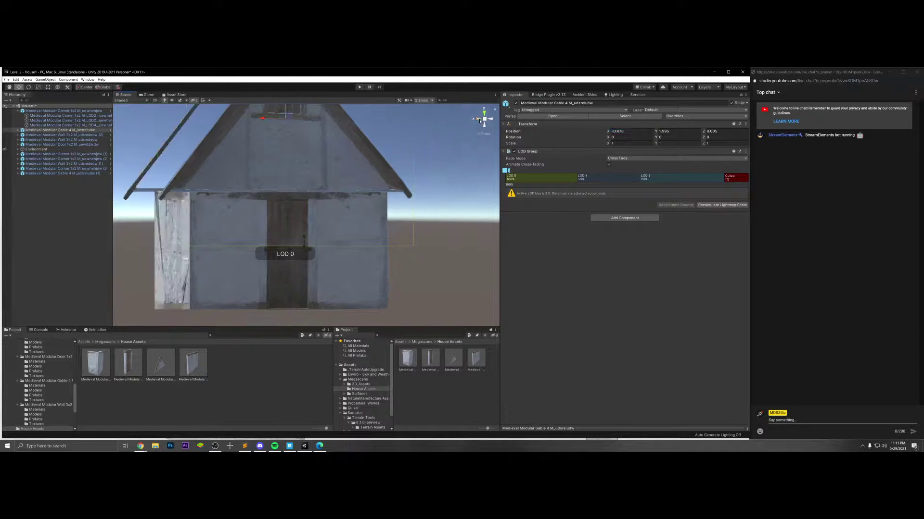
{"action": "scroll", "coordinate": [380, 170], "scroll_direction": "down", "scroll_amount": 3}
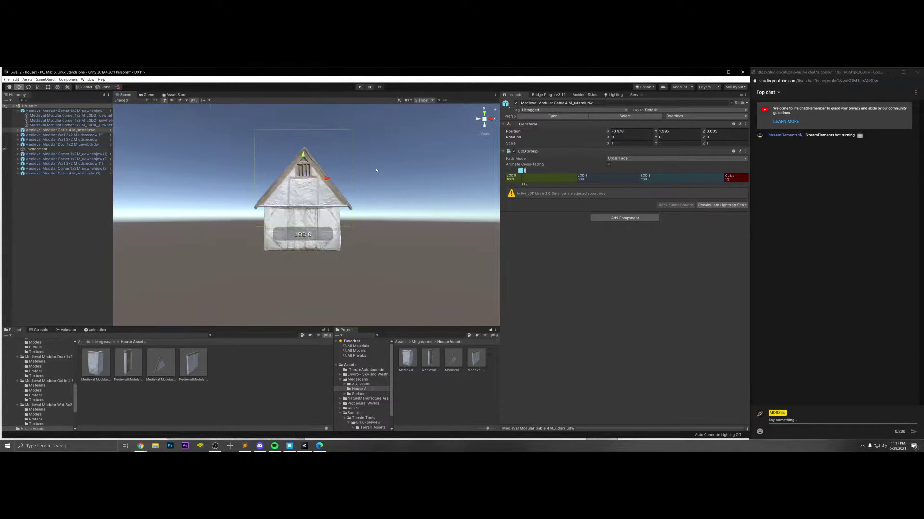
{"action": "left_click", "coordinate": [302, 164]}
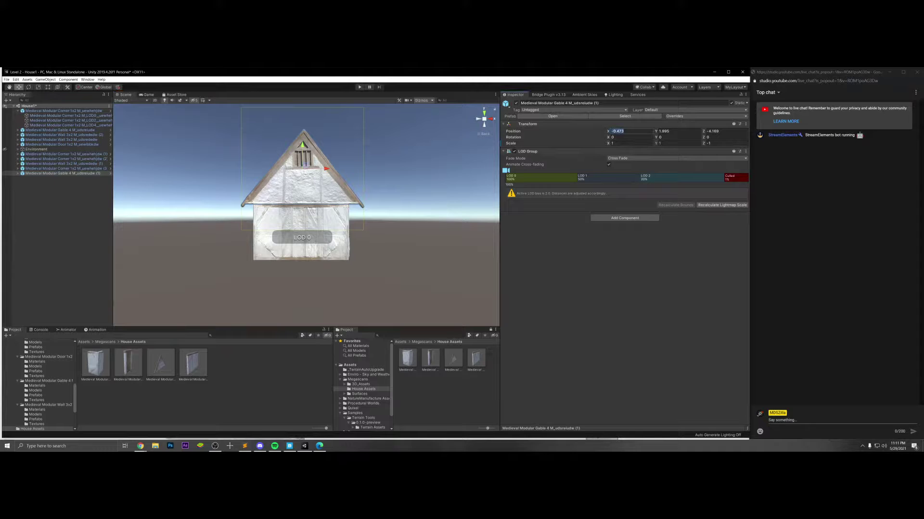
{"action": "scroll", "coordinate": [376, 250], "scroll_direction": "up", "scroll_amount": 2}
{"action": "scroll", "coordinate": [346, 231], "scroll_direction": "down", "scroll_amount": 2}
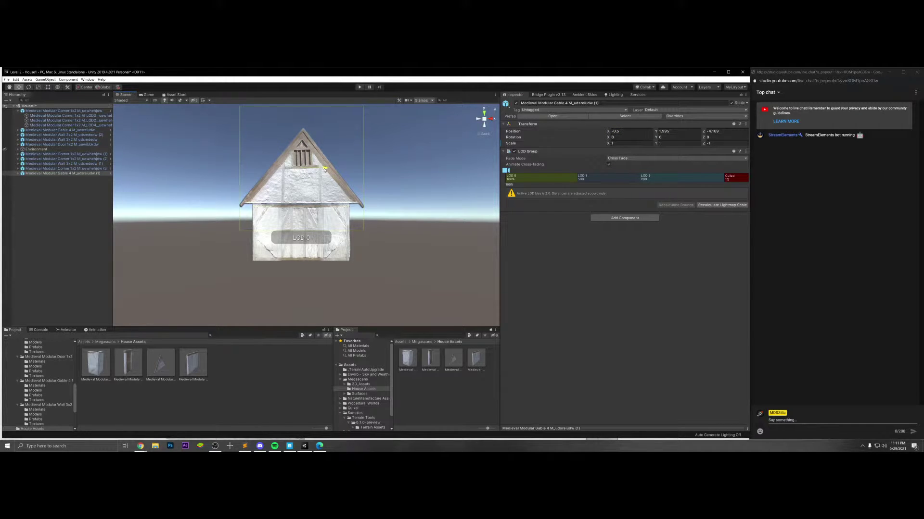
{"action": "left_click_drag", "start_coordinate": [324, 171], "coordinate": [324, 171]}
{"action": "left_click", "coordinate": [485, 120]}
{"action": "right_click_drag", "start_coordinate": [419, 159], "coordinate": [283, 170]}
{"action": "key", "text": "s"}
{"action": "key", "text": "a"}
{"action": "key", "text": "w"}
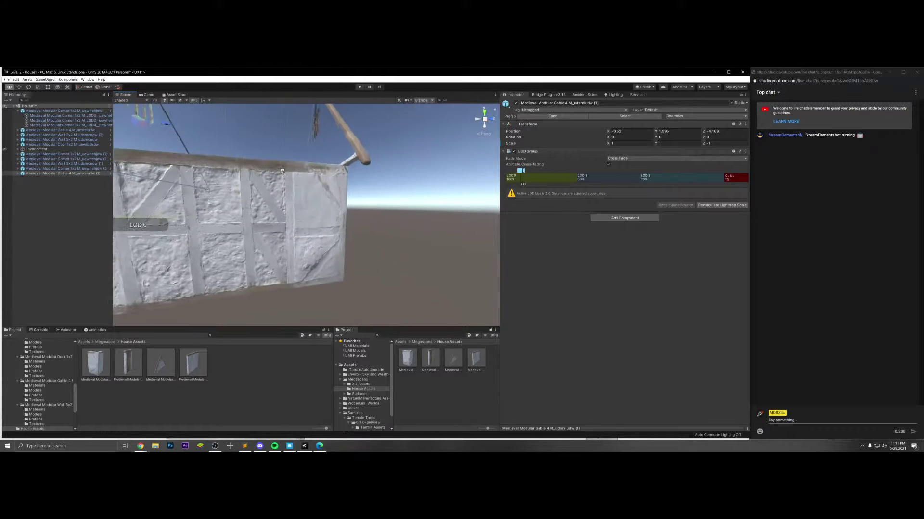
{"action": "key", "text": "f"}
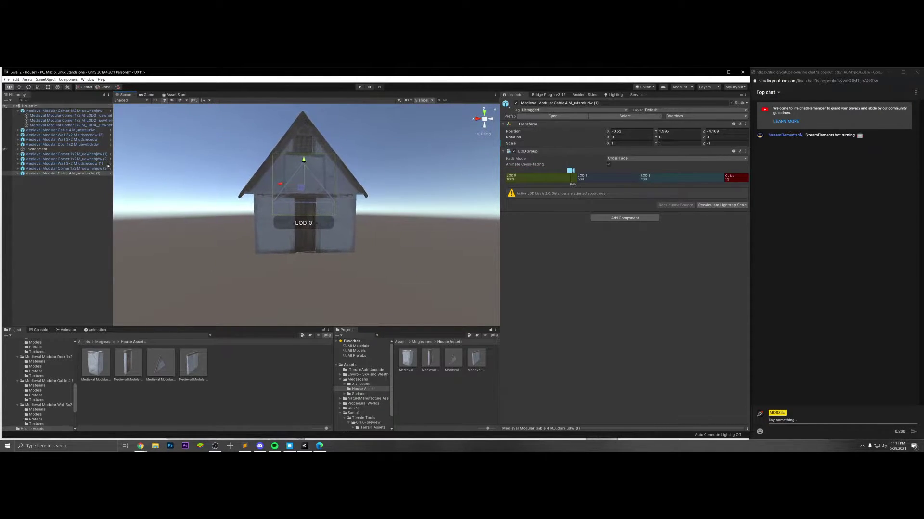
- Readjust the front gable slightly along X from the front, deselect it and check both gables at an angle
{"action": "key", "text": "w"}
{"action": "right_click_drag", "start_coordinate": [108, 166], "coordinate": [110, 163]}
{"action": "key", "text": "s"}
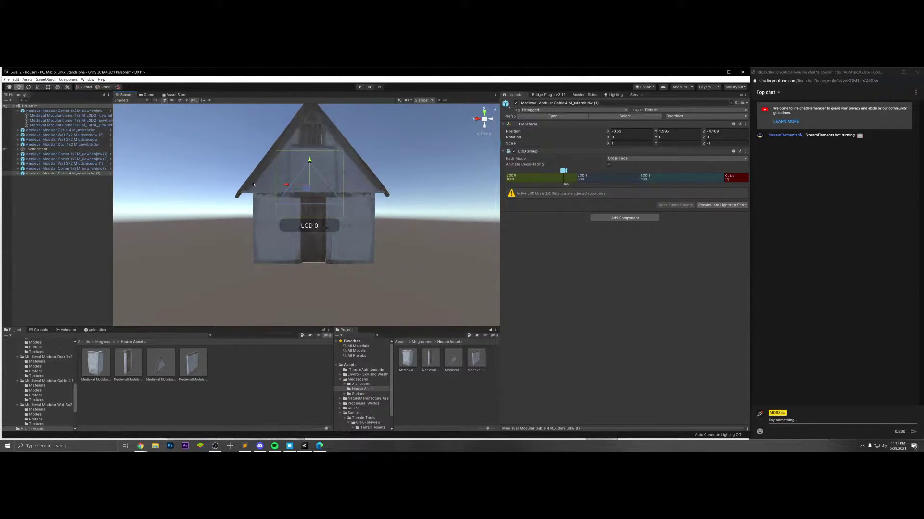
{"action": "left_click", "coordinate": [325, 167]}
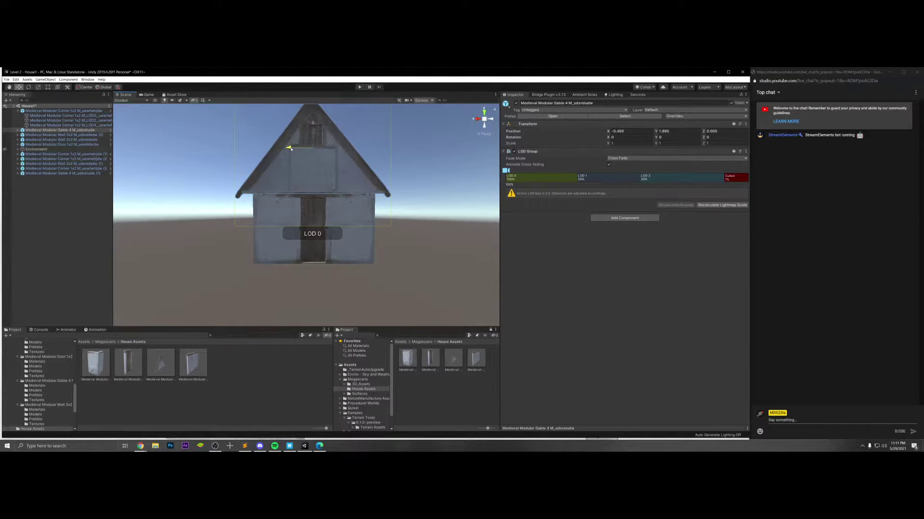
{"action": "left_click", "coordinate": [470, 186]}
{"action": "right_click_drag", "start_coordinate": [470, 186], "coordinate": [293, 220]}
{"action": "right_click_drag", "start_coordinate": [301, 219], "coordinate": [372, 194]}
{"action": "key", "text": "a"}
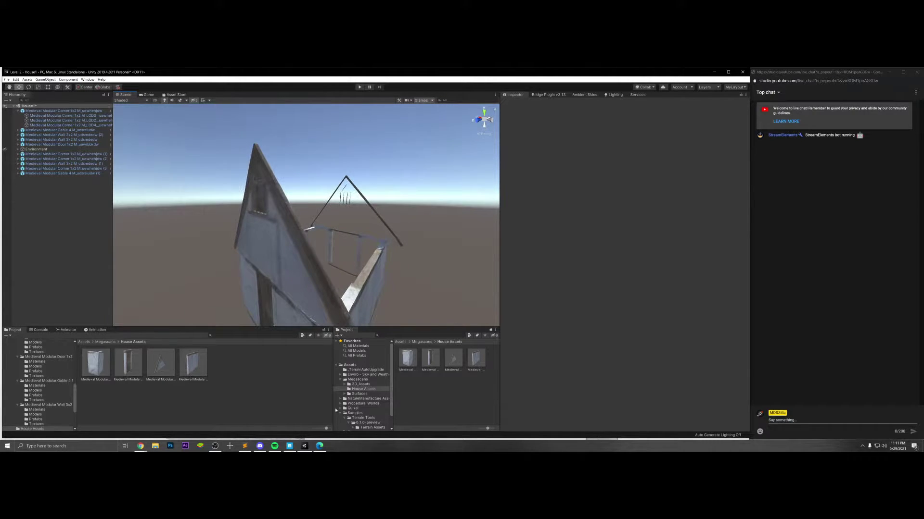
- Switch to Quixel Bridge and open the Wooden Beam asset from the favourites
{"action": "left_click", "coordinate": [289, 446]}
{"action": "scroll", "coordinate": [325, 300], "scroll_direction": "up", "scroll_amount": 2}
{"action": "scroll", "coordinate": [324, 300], "scroll_direction": "up", "scroll_amount": 3}
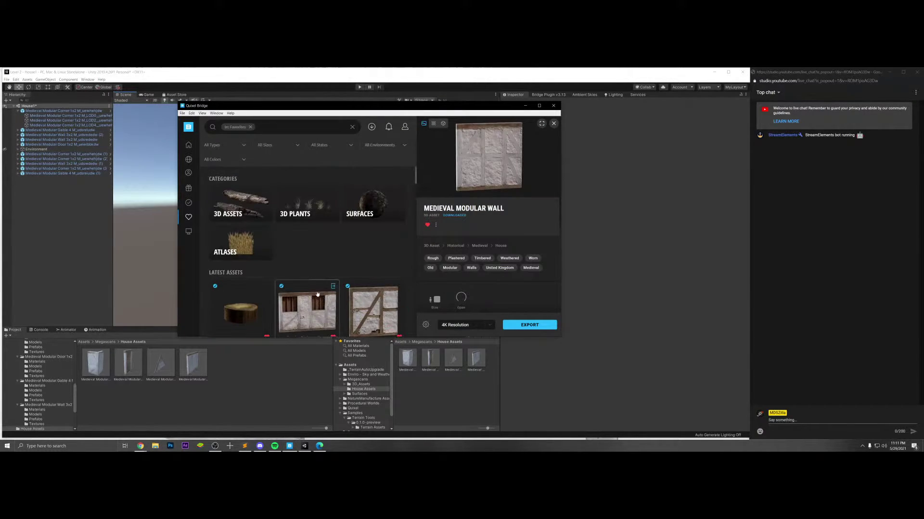
{"action": "scroll", "coordinate": [269, 282], "scroll_direction": "down", "scroll_amount": 6}
{"action": "scroll", "coordinate": [268, 282], "scroll_direction": "down", "scroll_amount": 10}
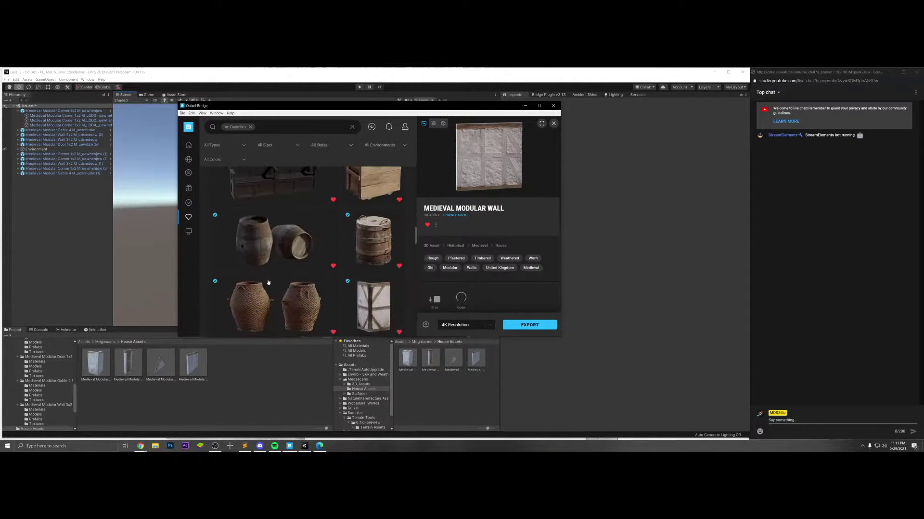
{"action": "scroll", "coordinate": [268, 283], "scroll_direction": "up", "scroll_amount": 3}
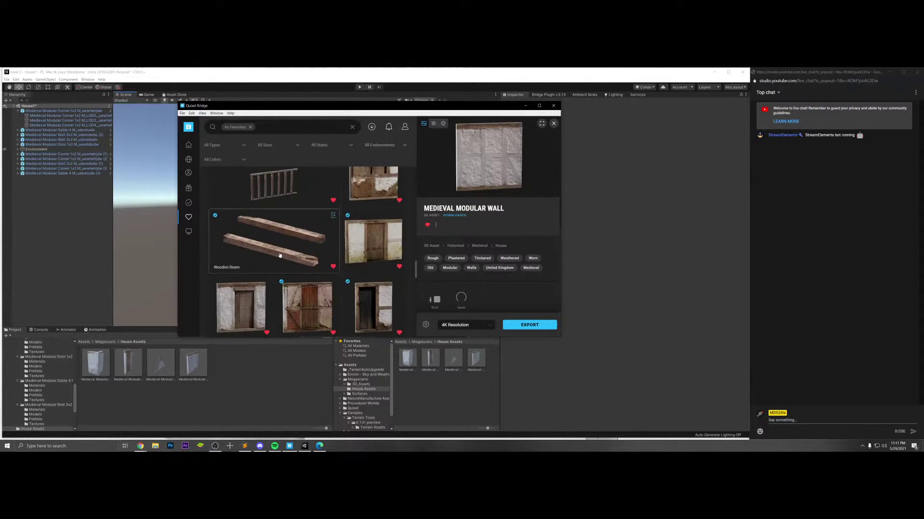
{"action": "left_click", "coordinate": [280, 256]}
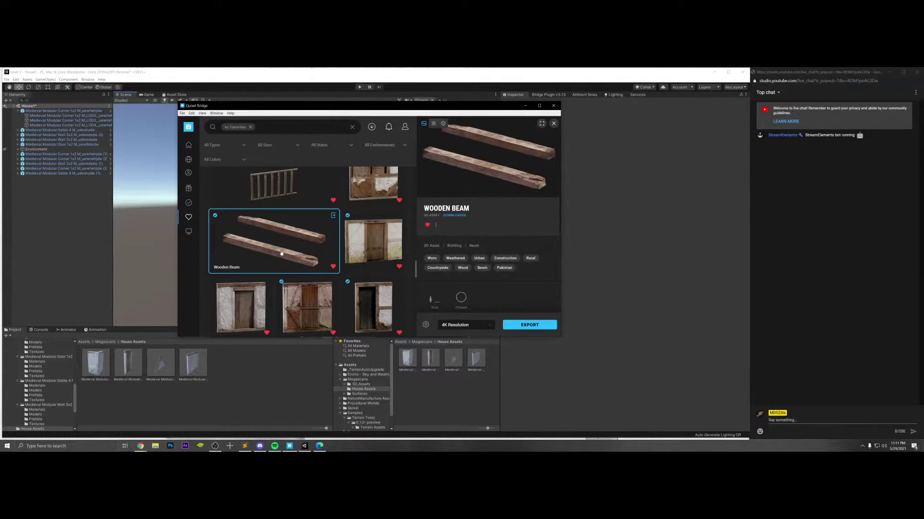
- Find the Hay Bale surface in the Other category of the favourite surfaces and export it to Unity at 4K Resolution
{"action": "scroll", "coordinate": [330, 243], "scroll_direction": "down", "scroll_amount": 1}
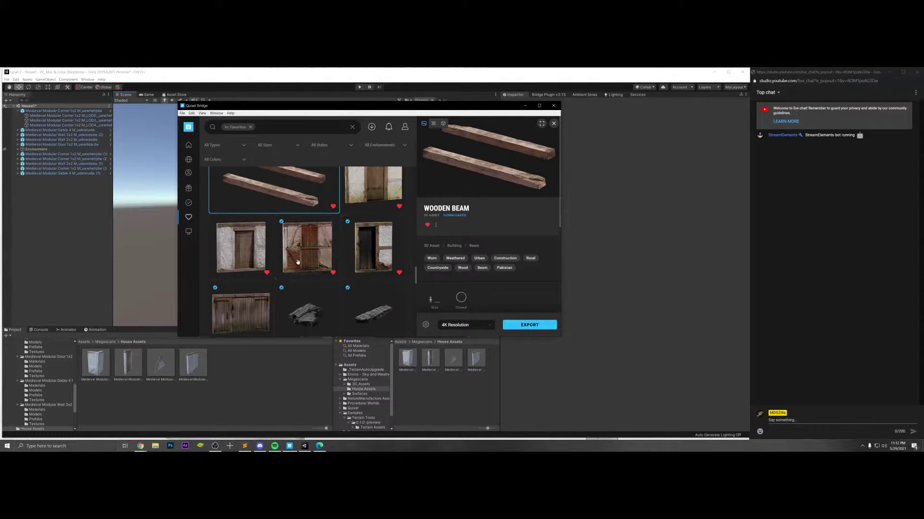
{"action": "scroll", "coordinate": [295, 258], "scroll_direction": "down", "scroll_amount": 6}
{"action": "scroll", "coordinate": [295, 258], "scroll_direction": "down", "scroll_amount": 4}
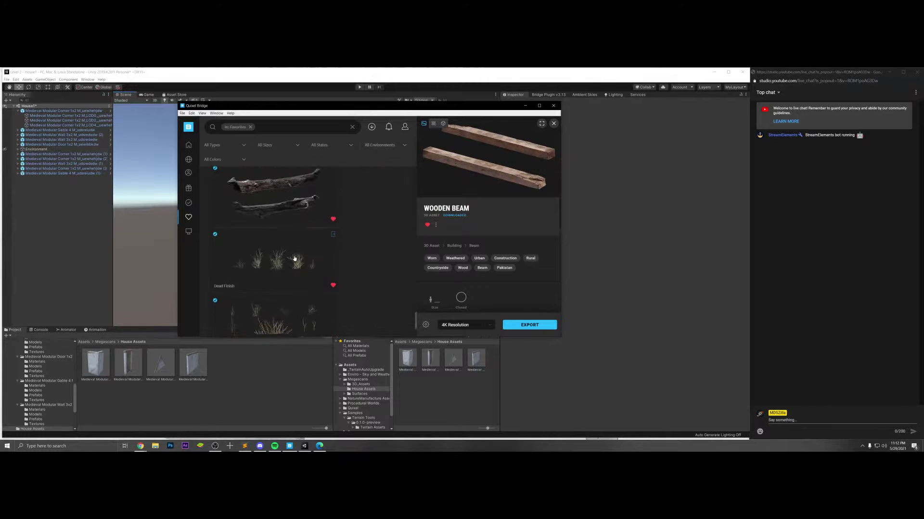
{"action": "scroll", "coordinate": [294, 258], "scroll_direction": "down", "scroll_amount": 8}
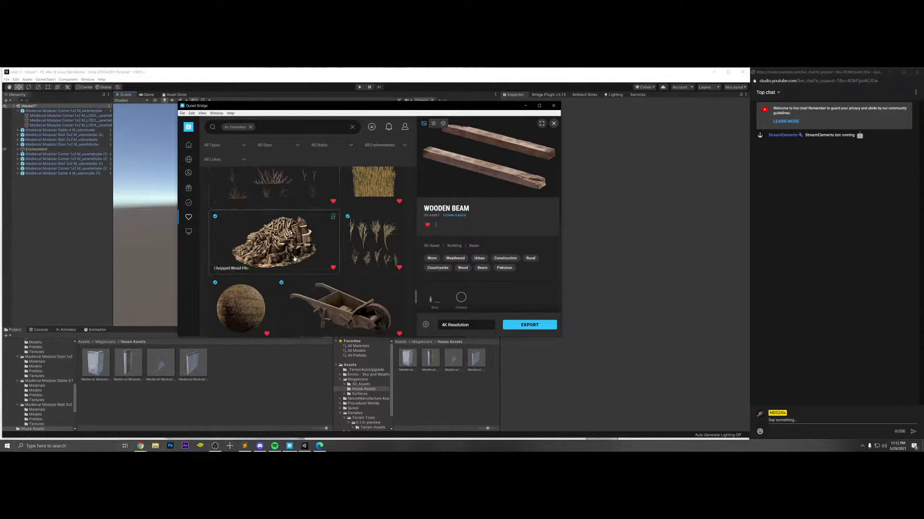
{"action": "scroll", "coordinate": [297, 255], "scroll_direction": "up", "scroll_amount": 15}
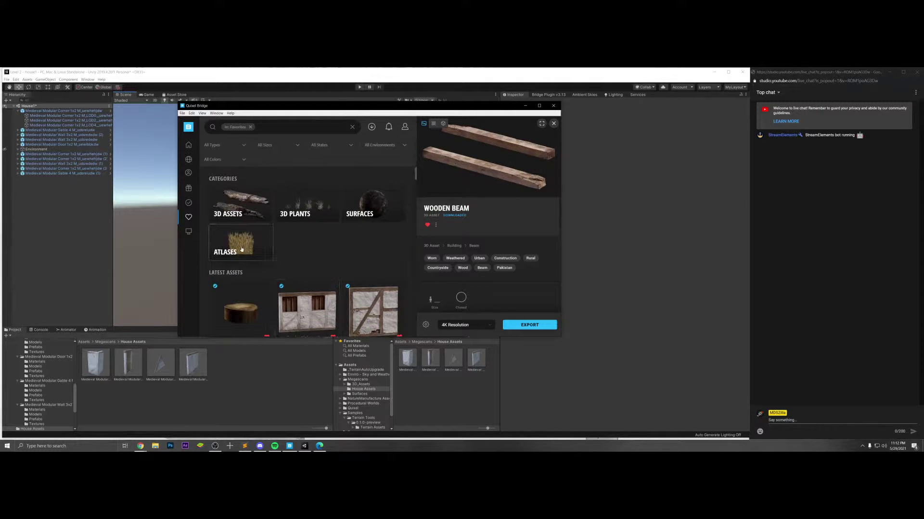
{"action": "mouse_move", "coordinate": [196, 232]}
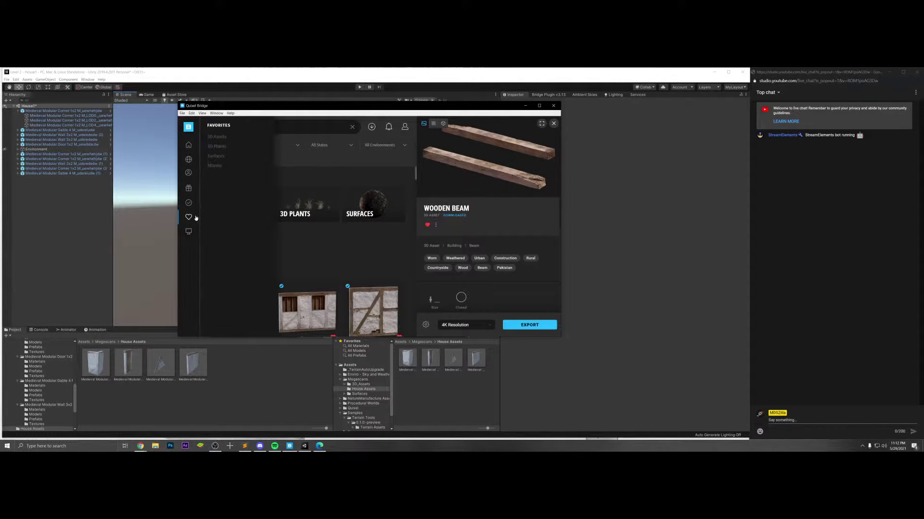
{"action": "left_click", "coordinate": [218, 156]}
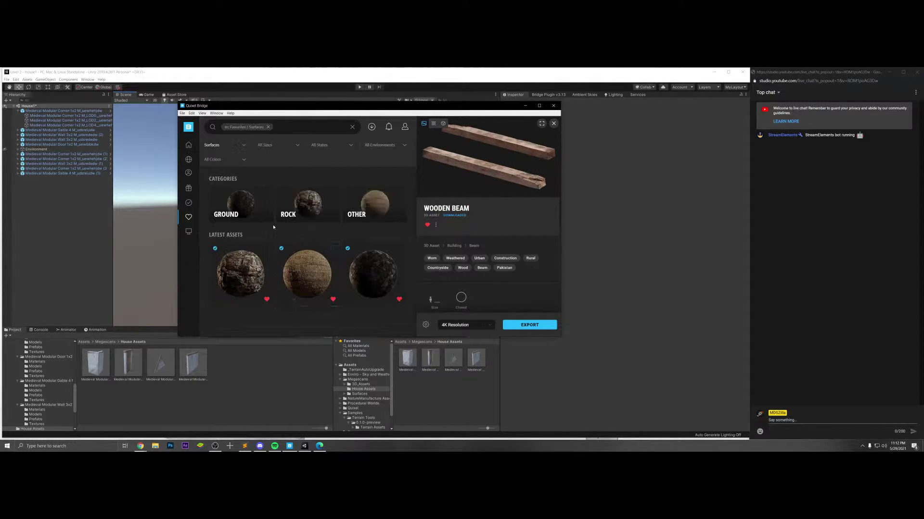
{"action": "left_click", "coordinate": [367, 208]}
{"action": "left_click", "coordinate": [250, 272]}
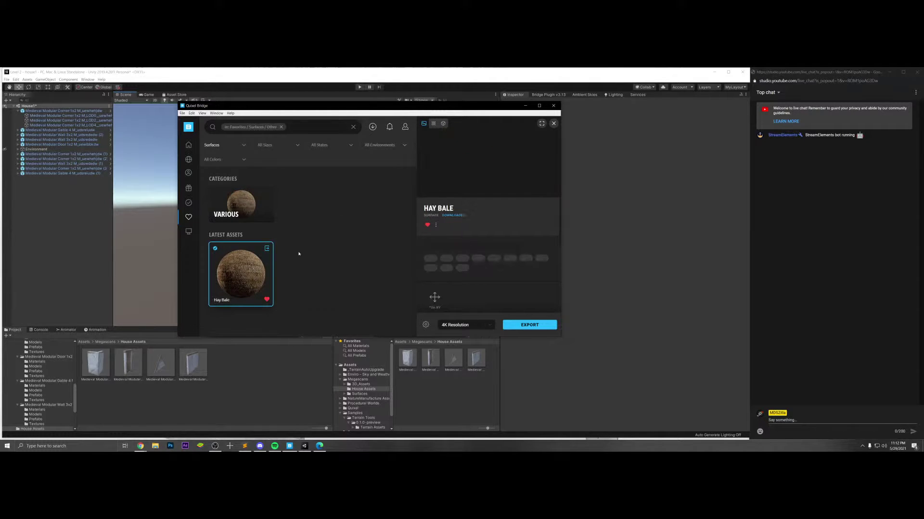
{"action": "left_click", "coordinate": [520, 325]}
{"action": "left_click", "coordinate": [230, 368]}
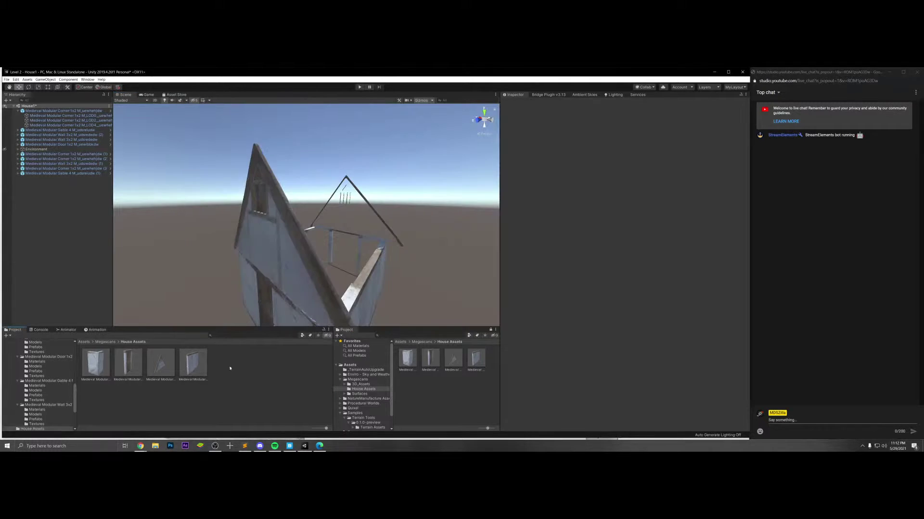
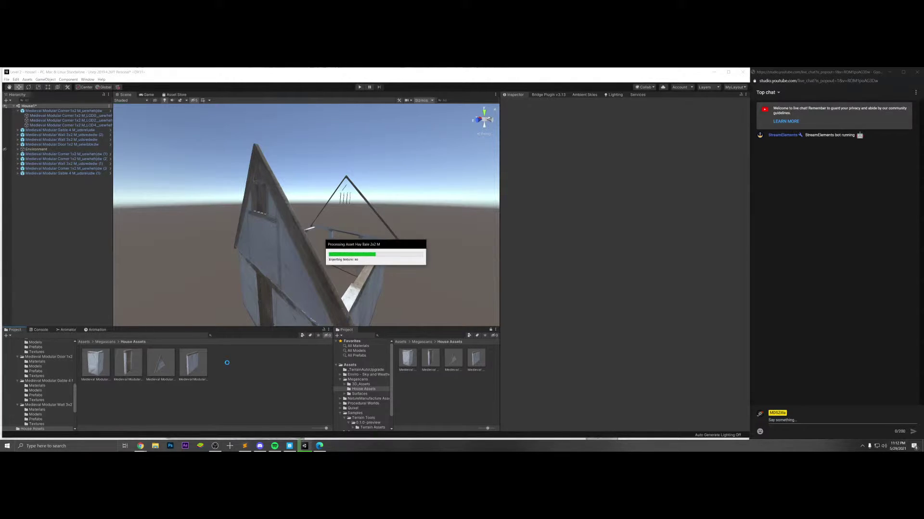
- Glance at the Discord general channel and check the live stream's health in YouTube Studio during the import
{"action": "left_click", "coordinate": [260, 447]}
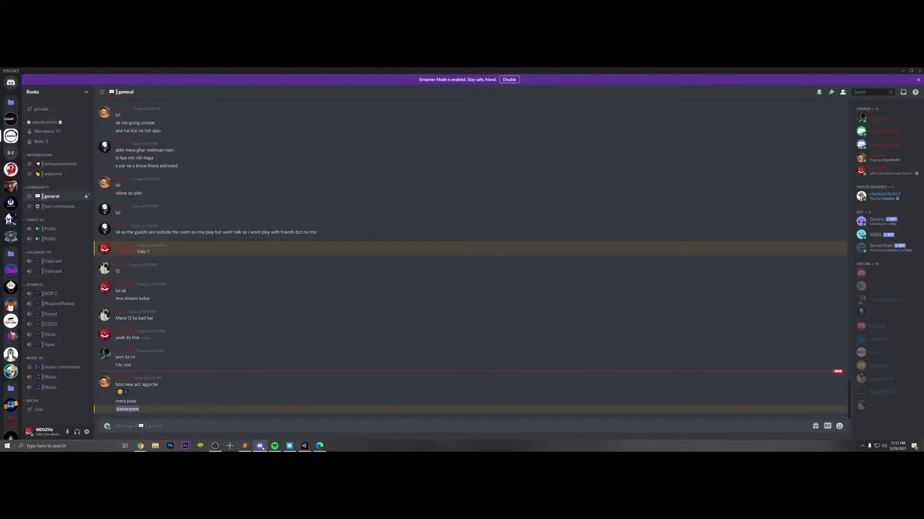
{"action": "left_click", "coordinate": [261, 447]}
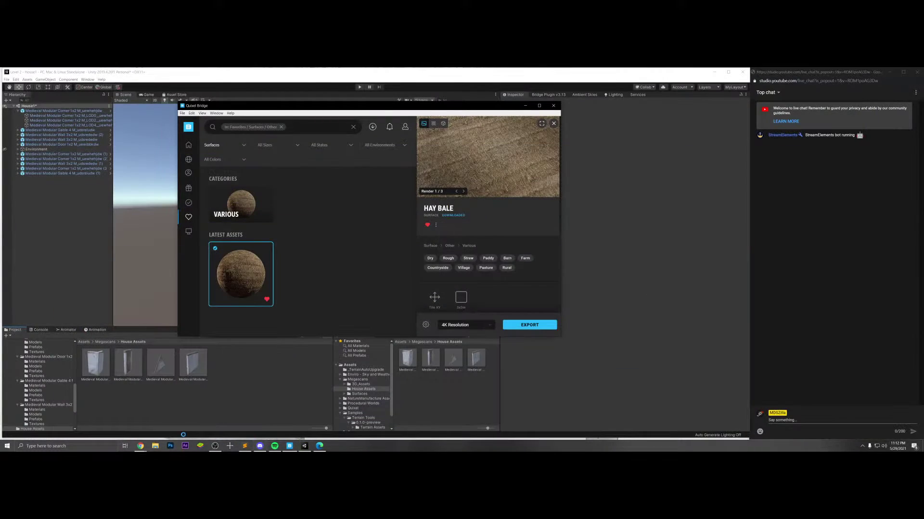
{"action": "mouse_move", "coordinate": [141, 445]}
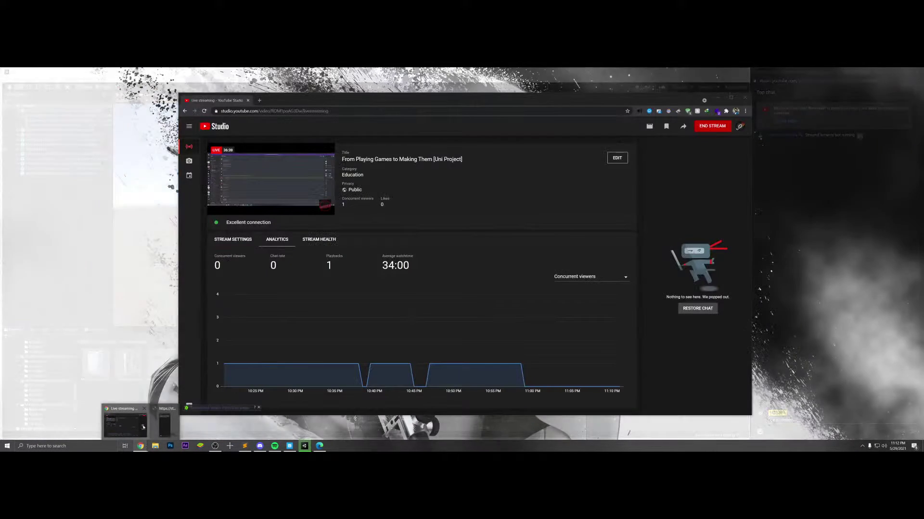
{"action": "left_click", "coordinate": [142, 427]}
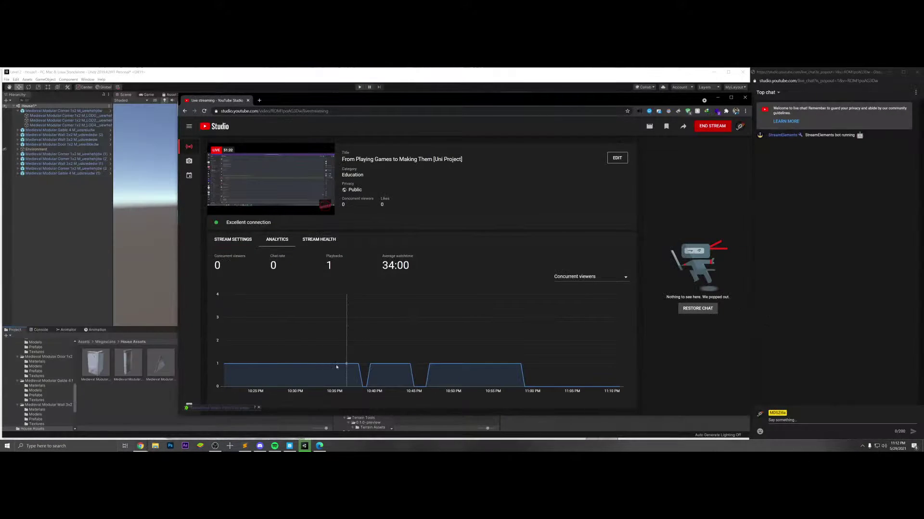
{"action": "left_click", "coordinate": [314, 242]}
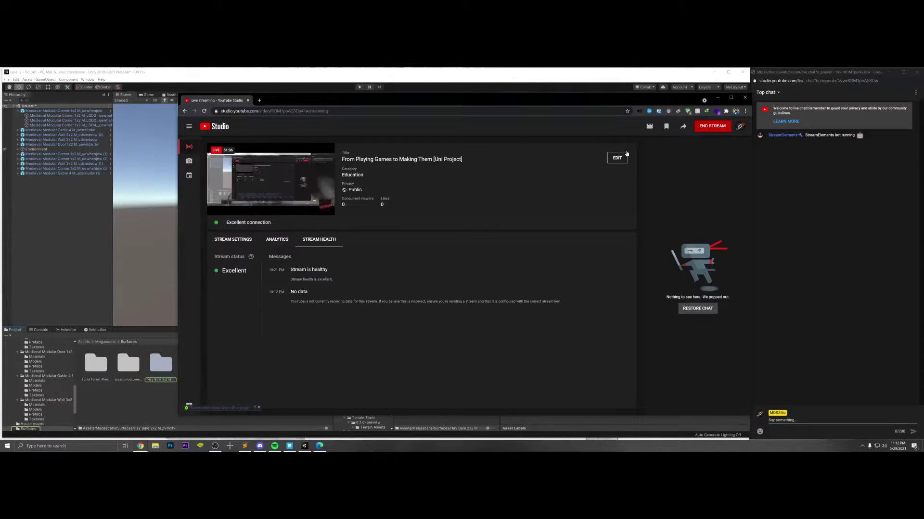
{"action": "left_click", "coordinate": [717, 97]}
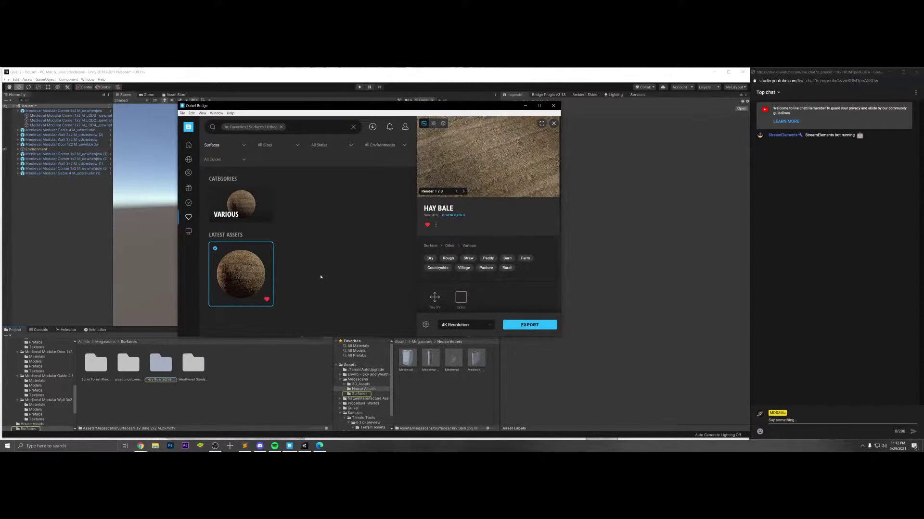
- Switch back to Unity and open the Materials folder of the imported Hay Bale surface within the Megascans Surfaces folder
{"action": "left_click", "coordinate": [223, 378]}
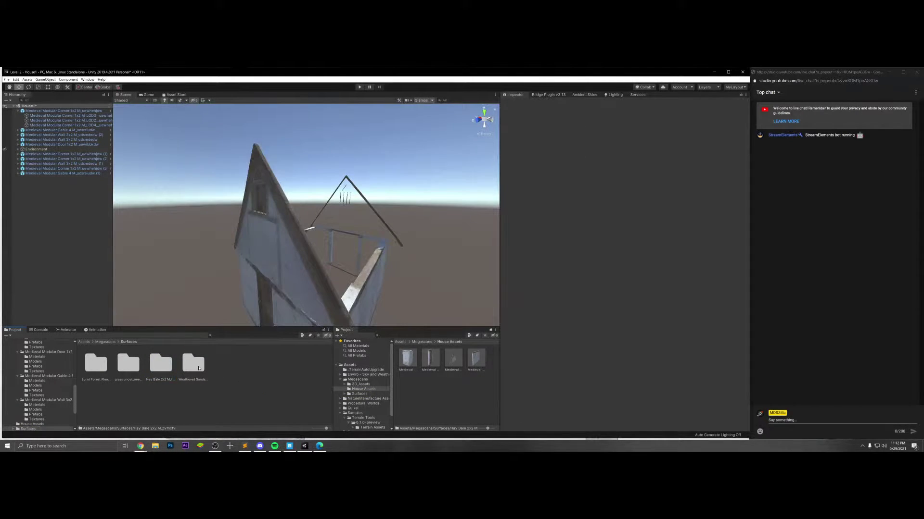
{"action": "double_click", "coordinate": [193, 364]}
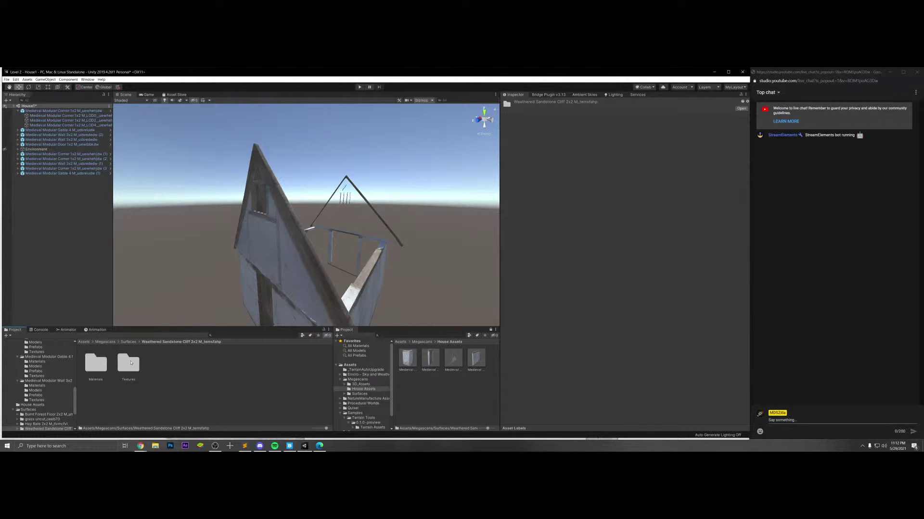
{"action": "left_click", "coordinate": [129, 342]}
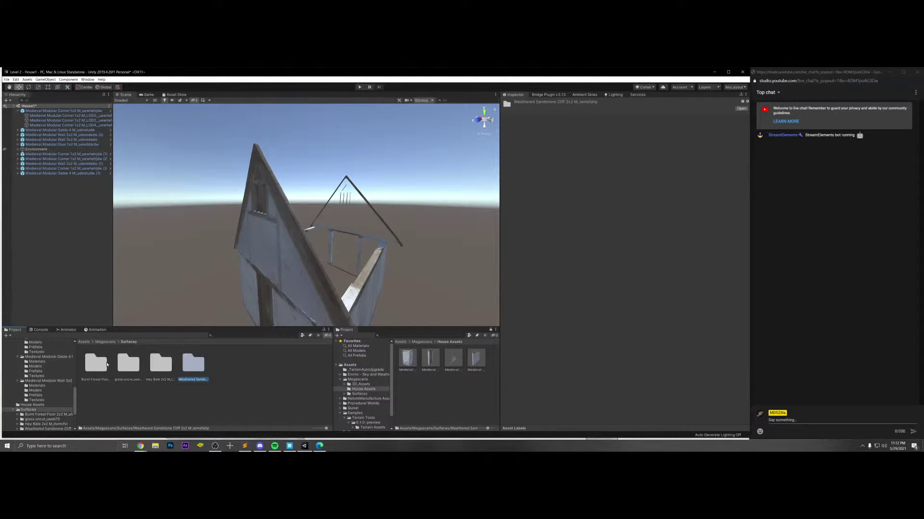
{"action": "left_click", "coordinate": [132, 366]}
{"action": "double_click", "coordinate": [161, 364]}
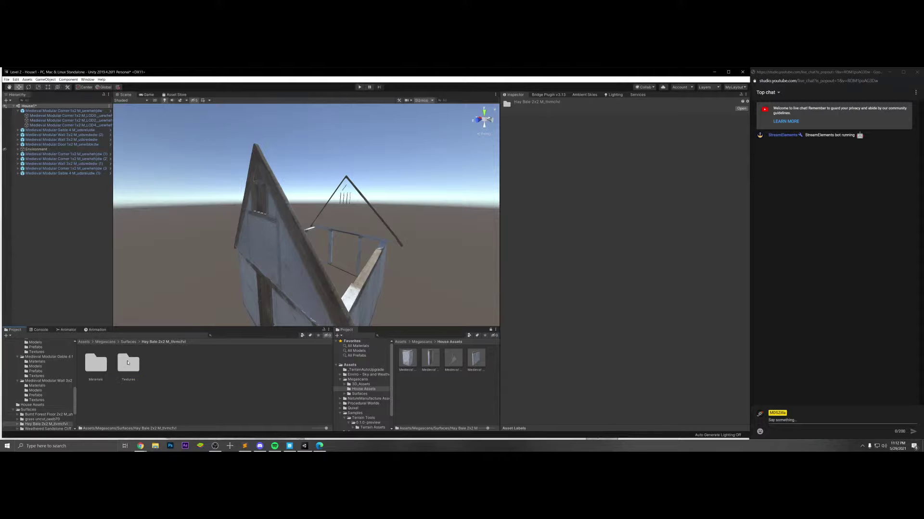
{"action": "double_click", "coordinate": [128, 363]}
{"action": "left_click", "coordinate": [158, 342]}
{"action": "double_click", "coordinate": [95, 363]}
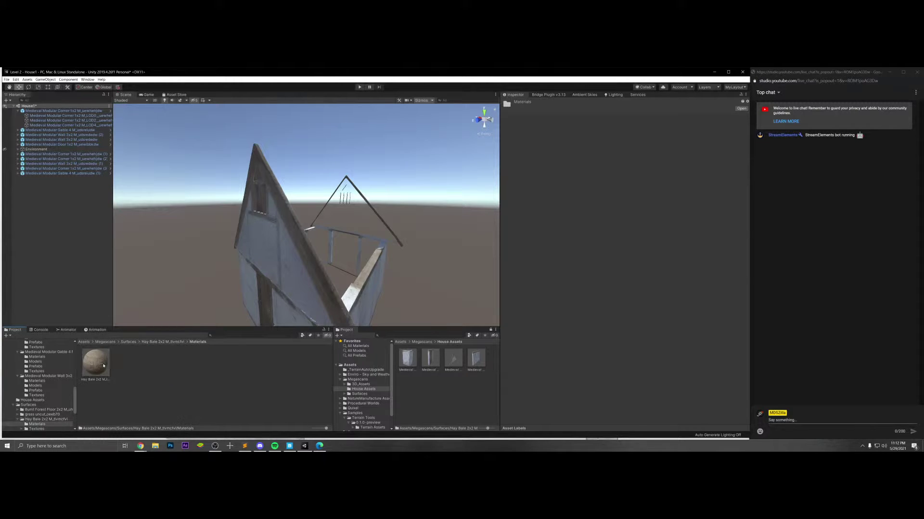
- Add a plane between the two gables, scaled to about 0.44 and positioned at about -3.27 along Z
{"action": "right_click", "coordinate": [73, 289]}
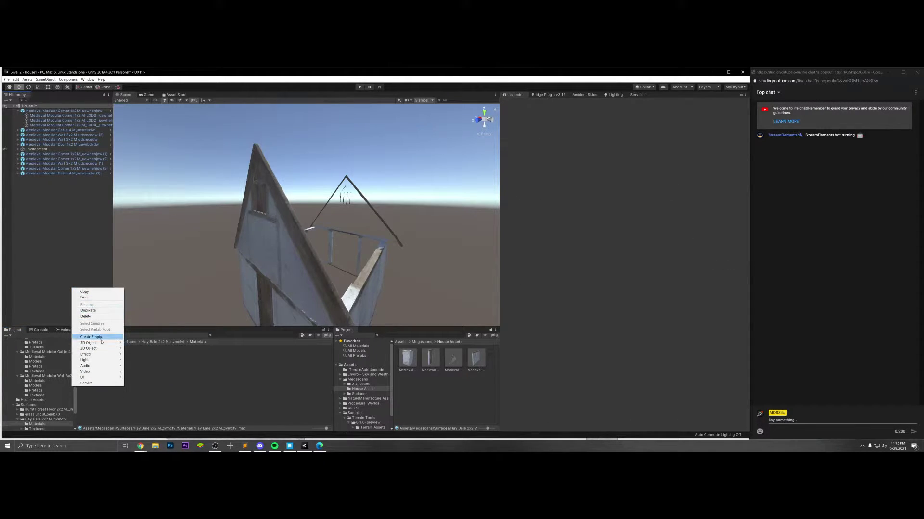
{"action": "mouse_move", "coordinate": [104, 346]}
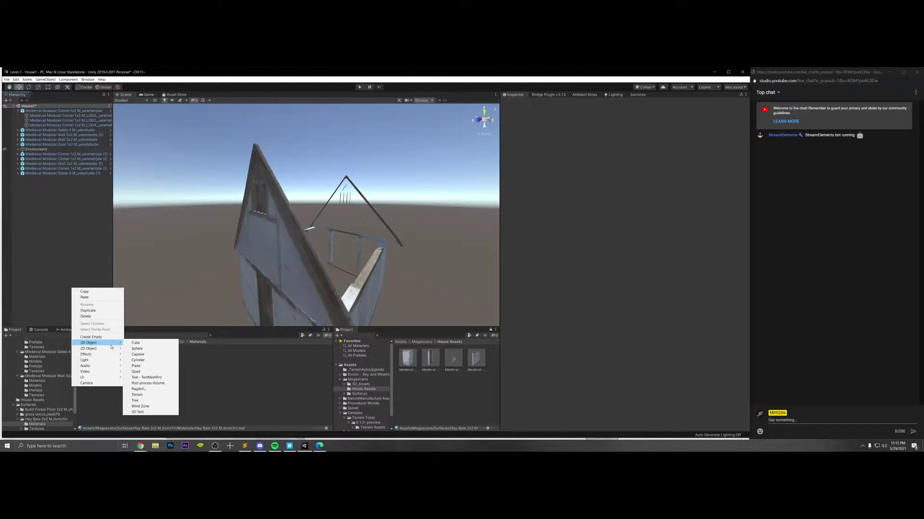
{"action": "left_click", "coordinate": [137, 365]}
{"action": "key", "text": "e"}
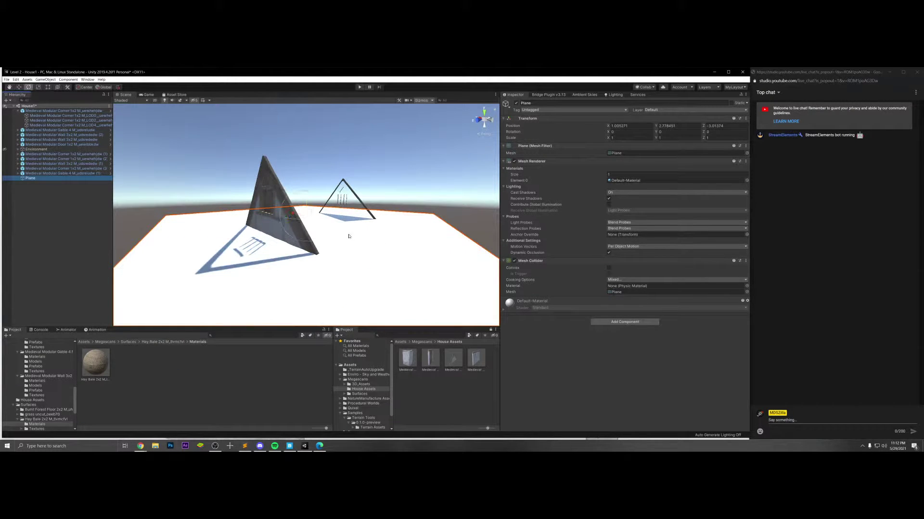
{"action": "key", "text": "r"}
{"action": "left_click_drag", "start_coordinate": [290, 221], "coordinate": [314, 221]}
{"action": "key", "text": "r"}
{"action": "key", "text": "w"}
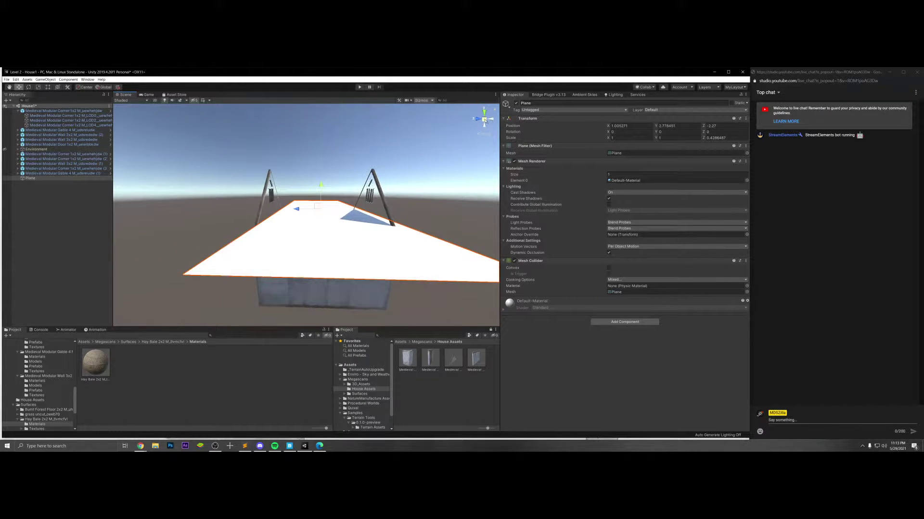
- Move the plane to about Z -3.03 between the two gables and narrow its Z scale to about 0.38
{"action": "left_click", "coordinate": [485, 120]}
{"action": "left_click_drag", "start_coordinate": [306, 205], "coordinate": [300, 206]}
{"action": "key", "text": "r"}
{"action": "key", "text": "w"}
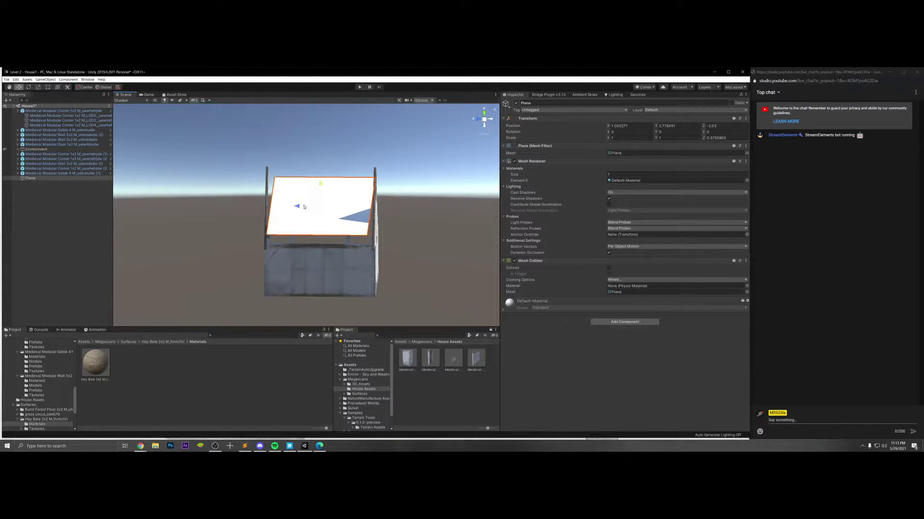
{"action": "key", "text": "r"}
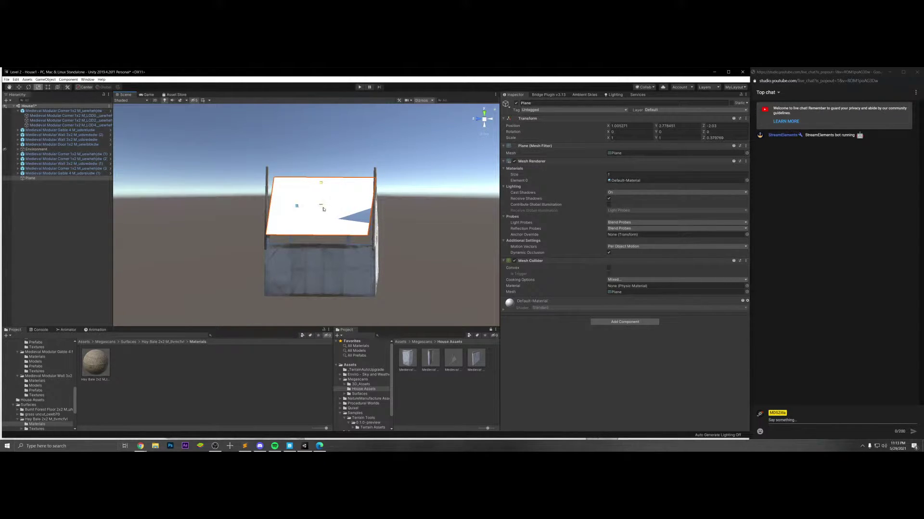
{"action": "scroll", "coordinate": [323, 208], "scroll_direction": "up", "scroll_amount": 3}
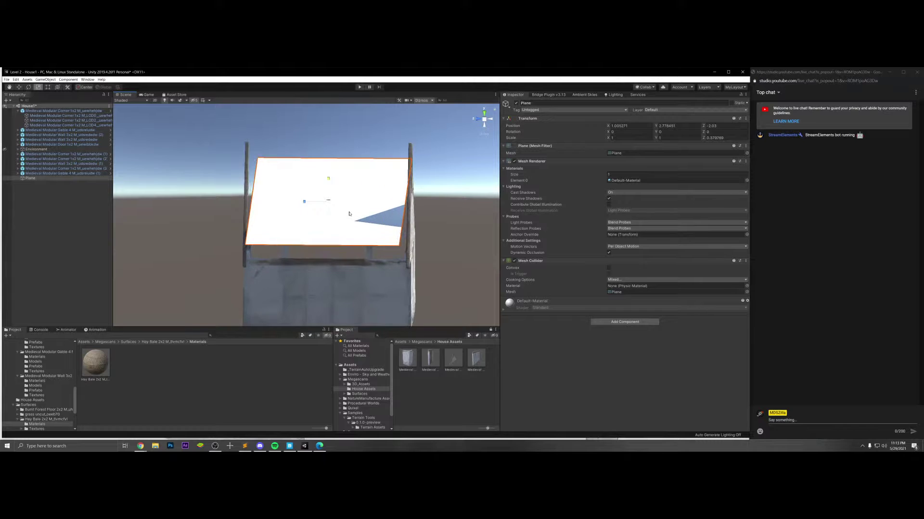
{"action": "left_click", "coordinate": [483, 122]}
{"action": "left_click", "coordinate": [484, 119]}
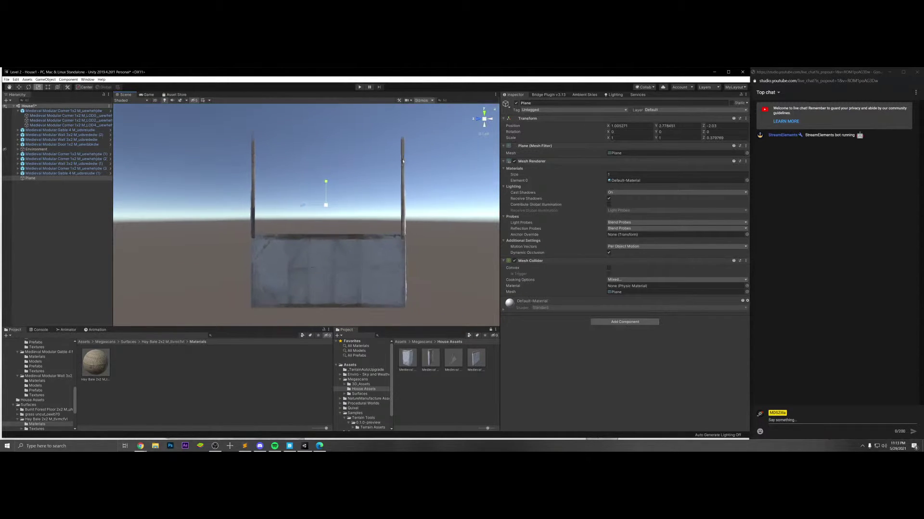
{"action": "left_click", "coordinate": [491, 121]}
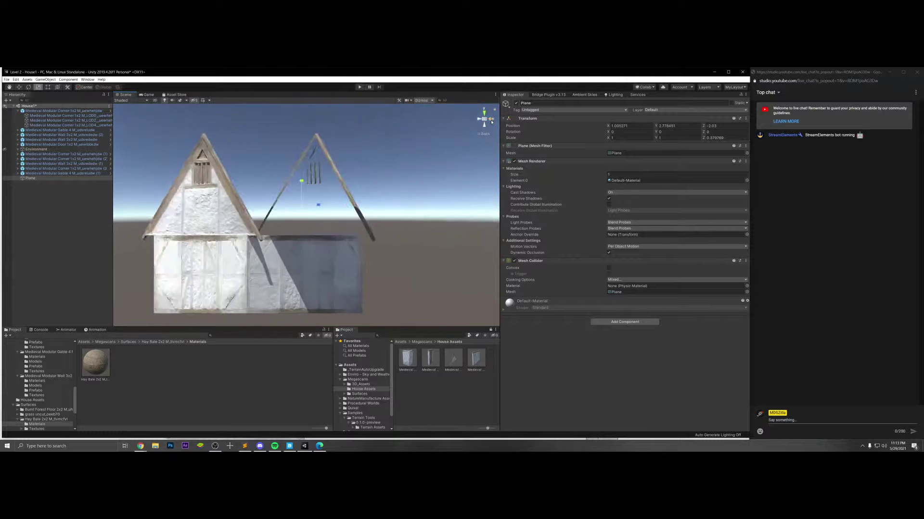
{"action": "left_click", "coordinate": [491, 120]}
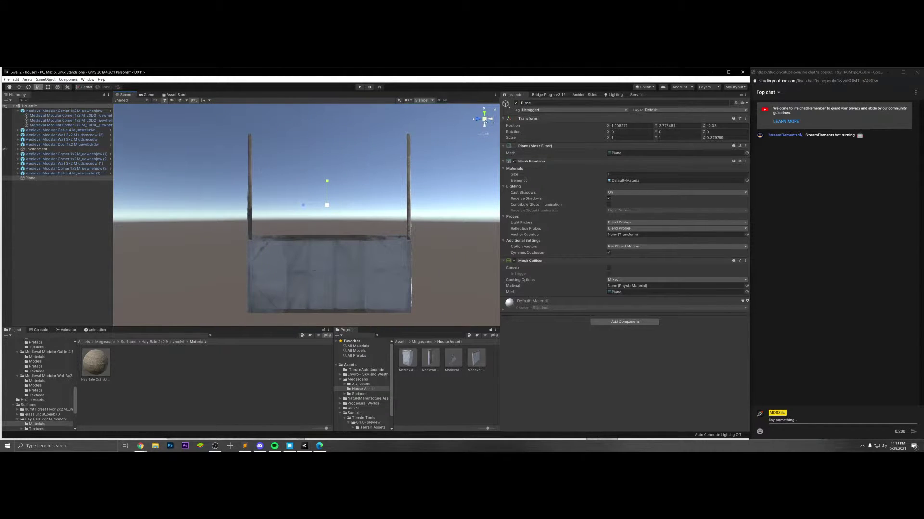
{"action": "left_click_drag", "start_coordinate": [484, 121], "coordinate": [385, 197], "text": "alt"}
{"action": "key", "text": "e"}
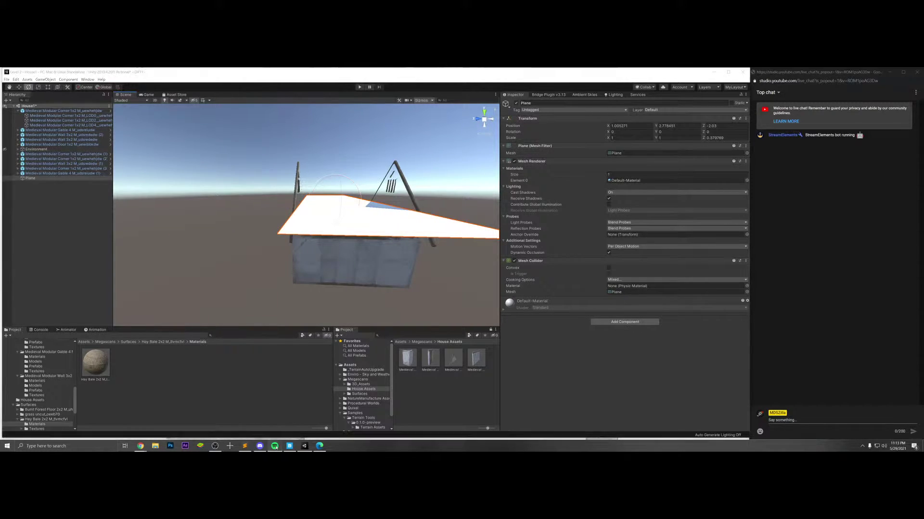
- Switch to Spotify, toggle the music's mute setting, and return to Unity
{"action": "key", "text": "alt+Tab"}
{"action": "left_click", "coordinate": [886, 427]}
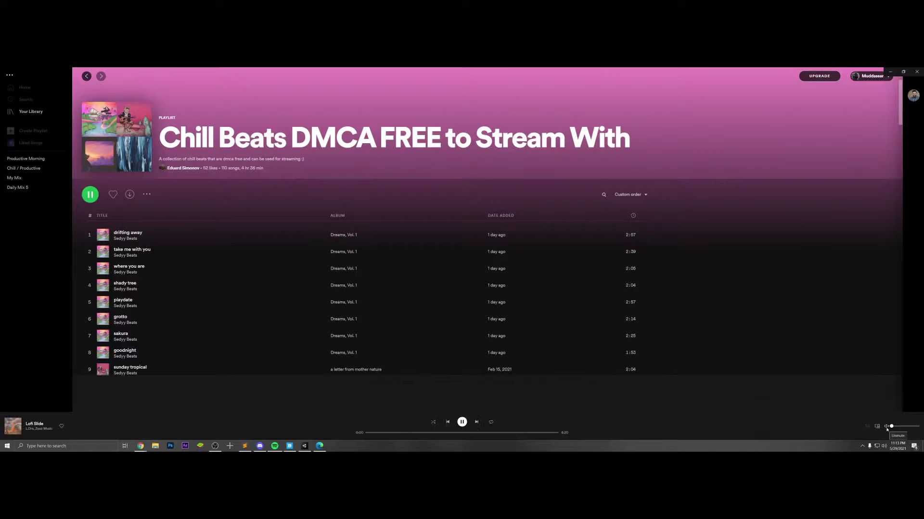
{"action": "left_click", "coordinate": [886, 427]}
{"action": "left_click", "coordinate": [894, 79]}
- Tilt the plane to about 45 degrees around Z and shorten it along X
{"action": "right_click_drag", "start_coordinate": [280, 210], "coordinate": [318, 213]}
{"action": "key", "text": "w"}
{"action": "key", "text": "e"}
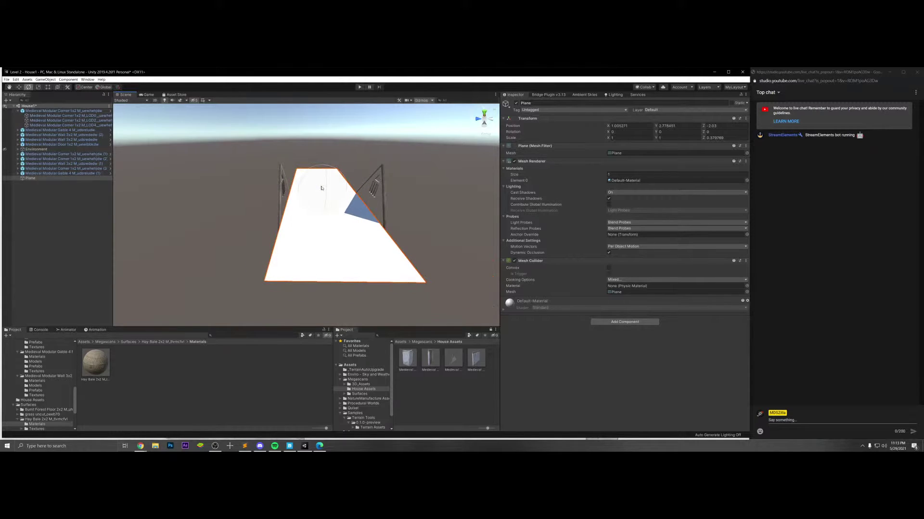
{"action": "key", "text": "r"}
{"action": "left_click_drag", "start_coordinate": [320, 185], "coordinate": [397, 210]}
{"action": "key", "text": "e"}
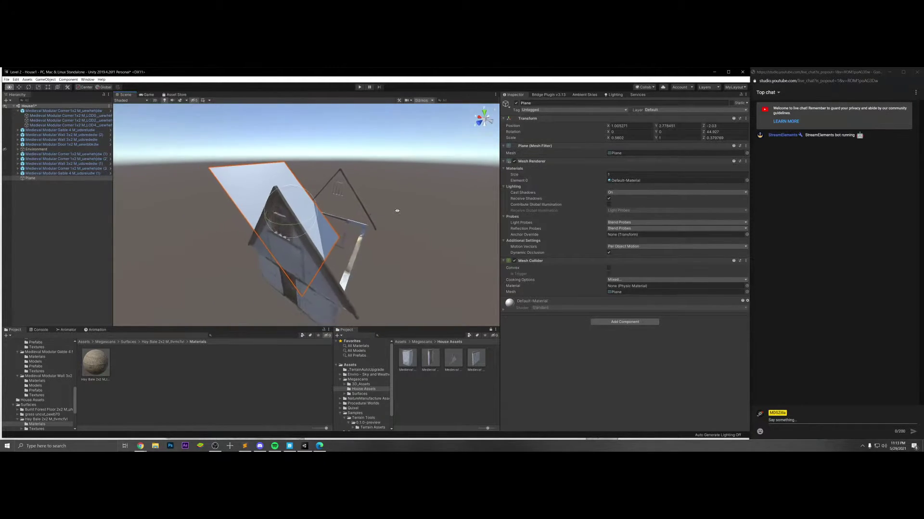
- Move the tilted plane to about X -1.79 over one roof slope and reduce its X scale to about 0.485
{"action": "key", "text": "w"}
{"action": "left_click_drag", "start_coordinate": [279, 212], "coordinate": [342, 219]}
{"action": "key", "text": "r"}
{"action": "right_click_drag", "start_coordinate": [370, 228], "coordinate": [432, 187]}
{"action": "key", "text": "s"}
{"action": "left_click", "coordinate": [484, 120]}
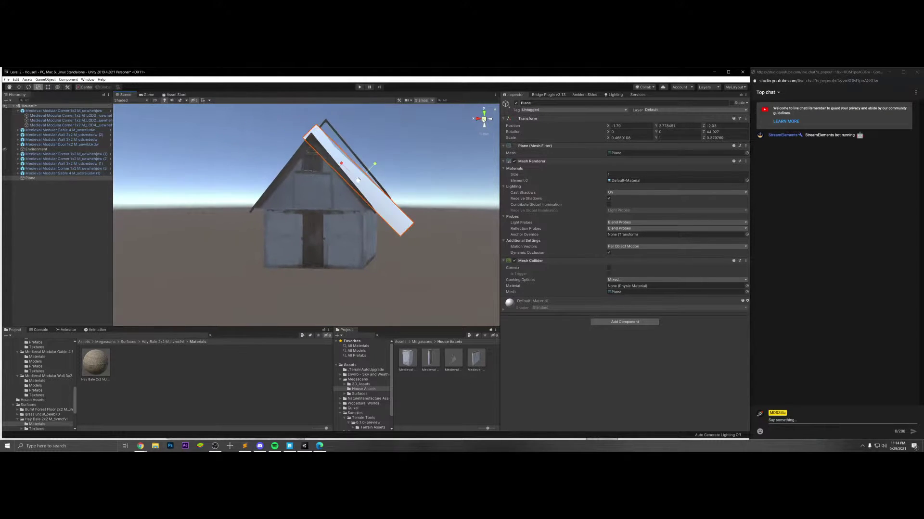
{"action": "left_click", "coordinate": [478, 120]}
{"action": "left_click", "coordinate": [483, 114]}
{"action": "left_click", "coordinate": [478, 119]}
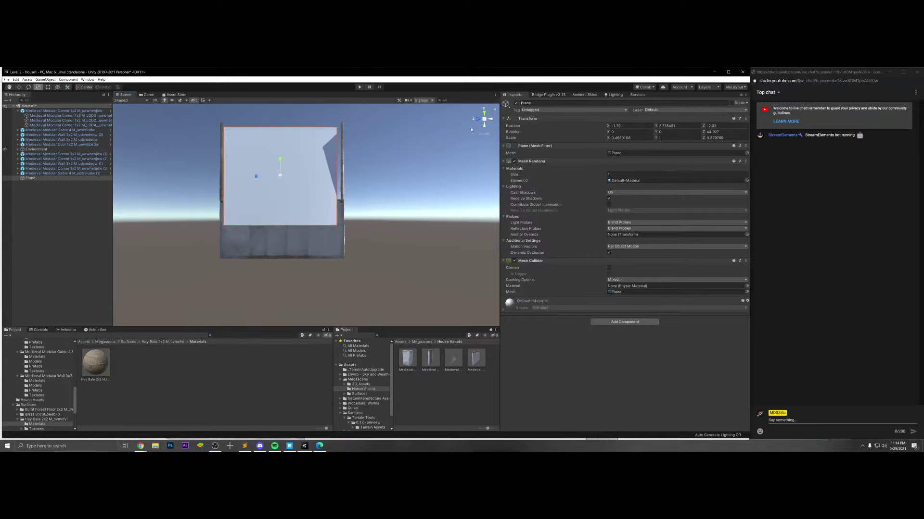
{"action": "left_click", "coordinate": [490, 120]}
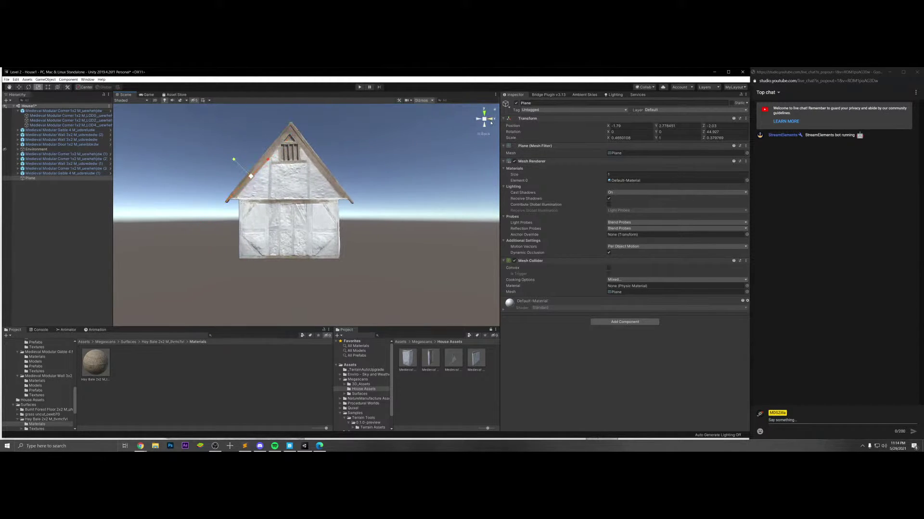
{"action": "left_click", "coordinate": [490, 120]}
{"action": "left_click", "coordinate": [490, 121]}
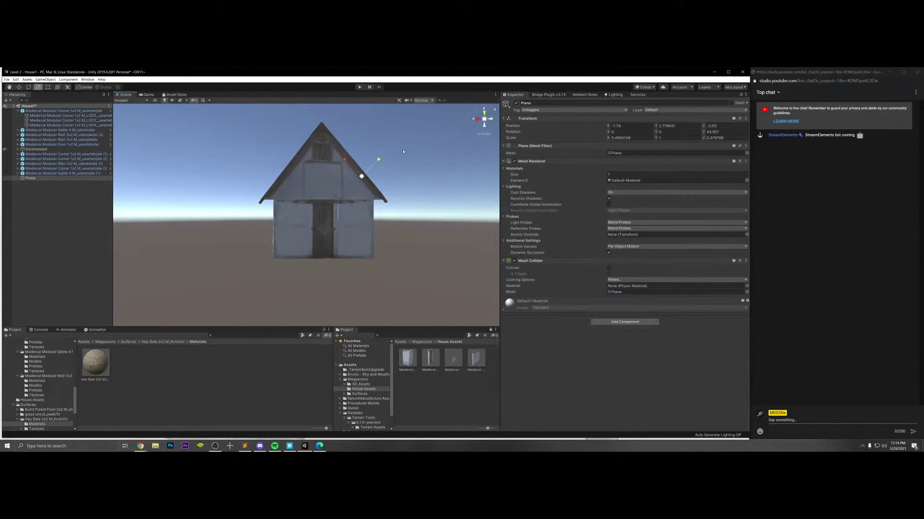
- Rotate the plane to about 50.4 degrees around Z to match the pitch of the gable beams
{"action": "key", "text": "e"}
{"action": "left_click_drag", "start_coordinate": [385, 167], "coordinate": [499, 119]}
{"action": "left_click_drag", "start_coordinate": [423, 144], "coordinate": [437, 140], "text": "alt"}
{"action": "scroll", "coordinate": [438, 144], "scroll_direction": "down", "scroll_amount": 3}
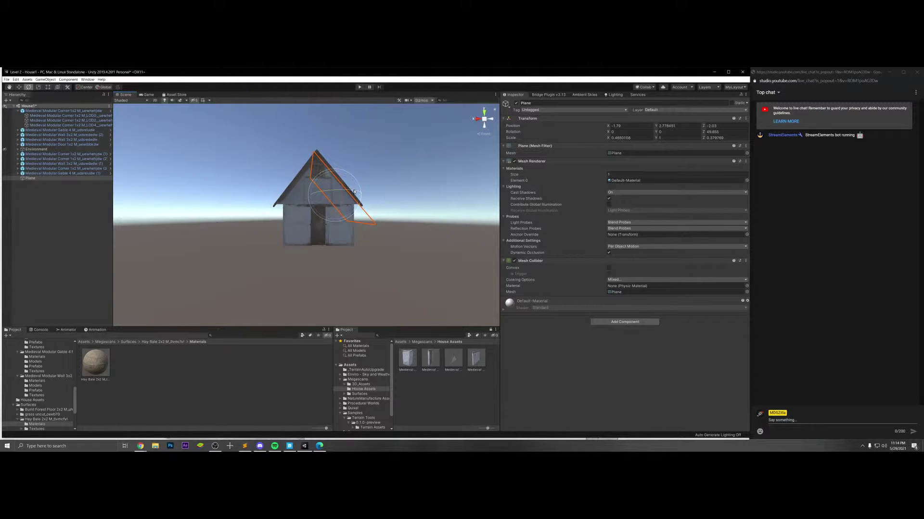
{"action": "left_click_drag", "start_coordinate": [357, 188], "coordinate": [358, 190]}
- Fit the plane to the roof slope at about X -1.53, Y 3.21, with an X scale of about 0.341
{"action": "key", "text": "w"}
{"action": "mouse_move", "coordinate": [321, 197]}
{"action": "left_mouse_down"}
{"action": "mouse_move", "coordinate": [339, 181]}
{"action": "mouse_move", "coordinate": [320, 191]}
{"action": "left_mouse_up"}
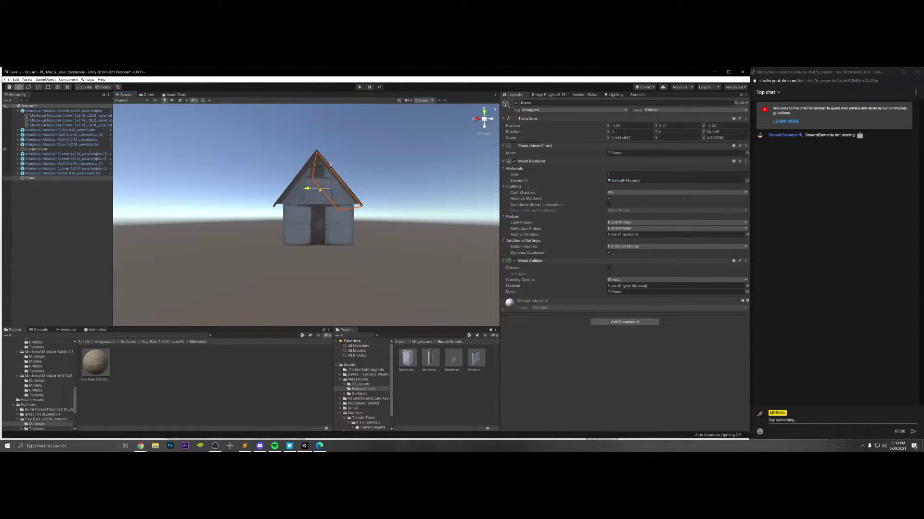
{"action": "left_click_drag", "start_coordinate": [486, 121], "coordinate": [434, 138], "text": "alt"}
{"action": "left_click", "coordinate": [484, 120]}
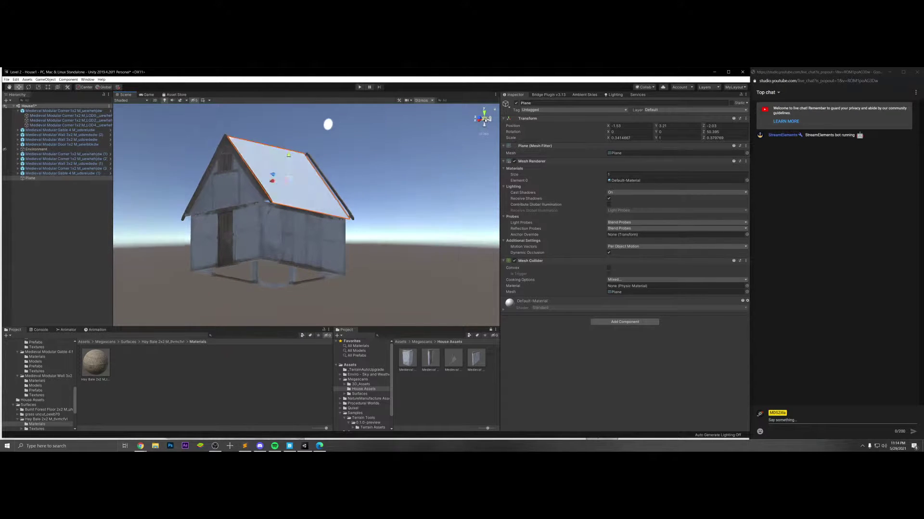
- Widen the roof plane's Z scale to about 0.40 to span both gables and assign it the Hay Bale 2x2 material
{"action": "left_click_drag", "start_coordinate": [385, 192], "coordinate": [408, 196], "text": "alt"}
{"action": "scroll", "coordinate": [325, 214], "scroll_direction": "down", "scroll_amount": 5}
{"action": "key", "text": "e"}
{"action": "key", "text": "r"}
{"action": "key", "text": "w"}
{"action": "left_click_drag", "start_coordinate": [296, 224], "coordinate": [296, 225]}
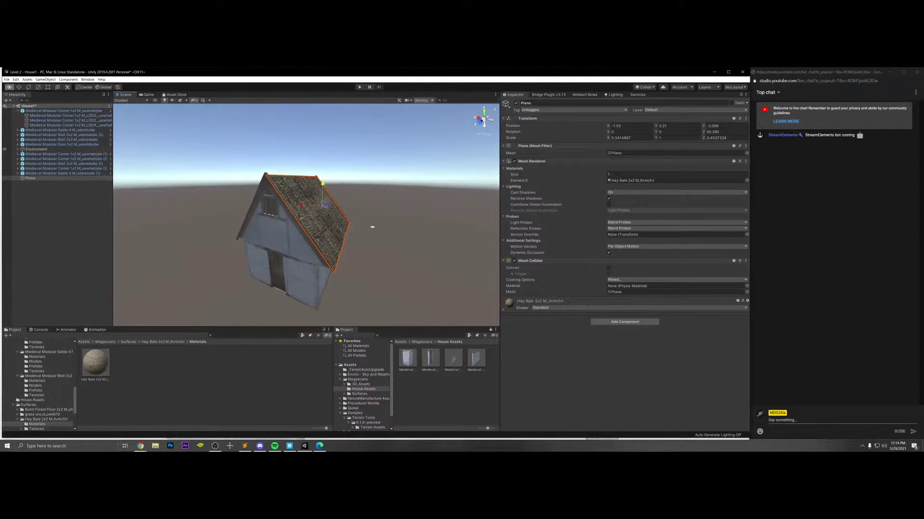
- Set the hay bale material's main map tiling to 5 in X and 5 in Y
{"action": "key", "text": "f"}
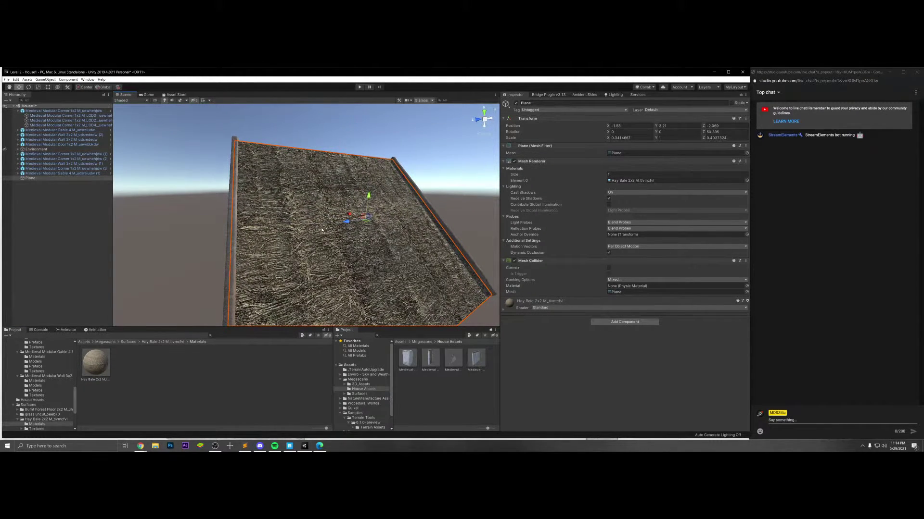
{"action": "left_click", "coordinate": [96, 364]}
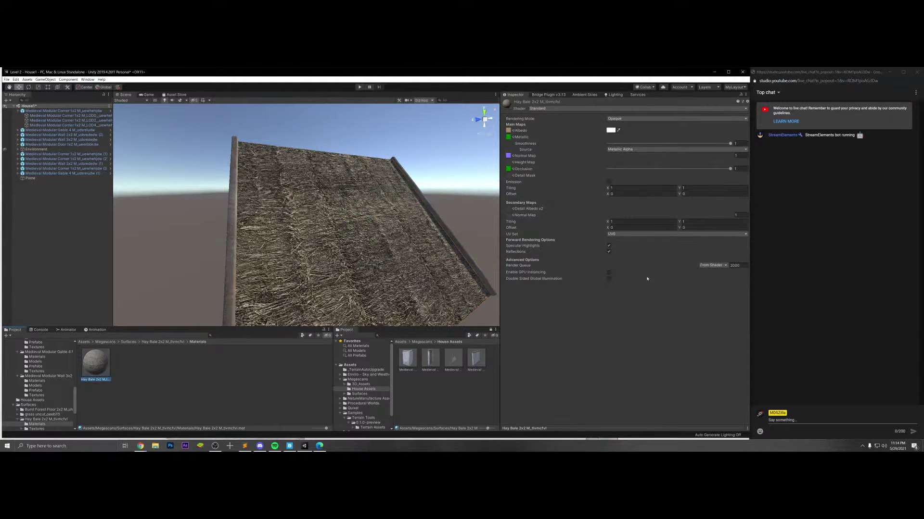
{"action": "left_click", "coordinate": [628, 221]}
{"action": "left_click", "coordinate": [625, 188]}
{"action": "type", "text": "5"}
{"action": "key", "text": "Tab"}
{"action": "type", "text": "5"}
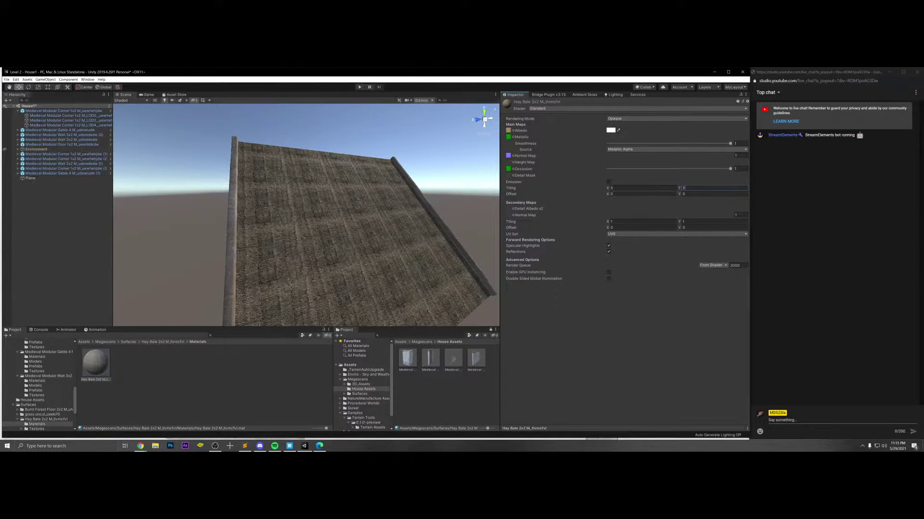
- Inspect the tiled hay texture on the roof plane and review the material's settings
{"action": "left_click_drag", "start_coordinate": [394, 236], "coordinate": [341, 225], "text": "alt"}
{"action": "scroll", "coordinate": [341, 225], "scroll_direction": "down", "scroll_amount": 5}
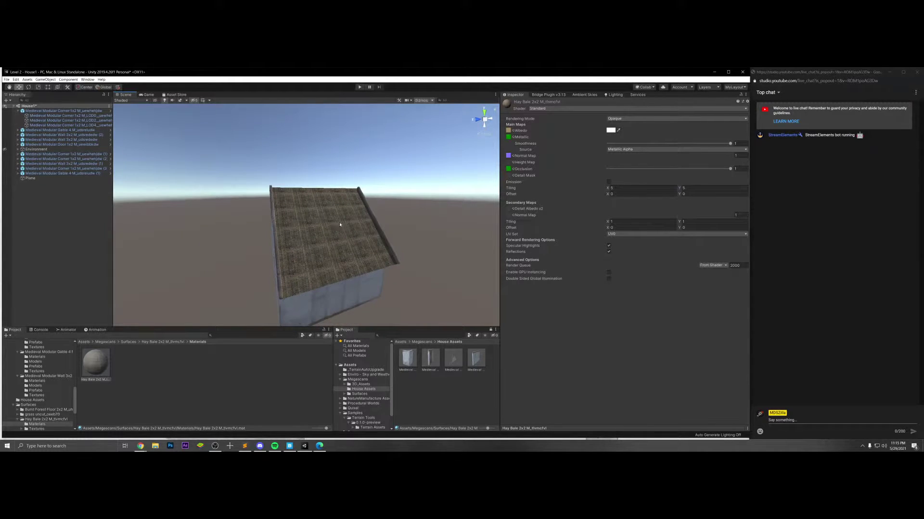
{"action": "left_click", "coordinate": [340, 224]}
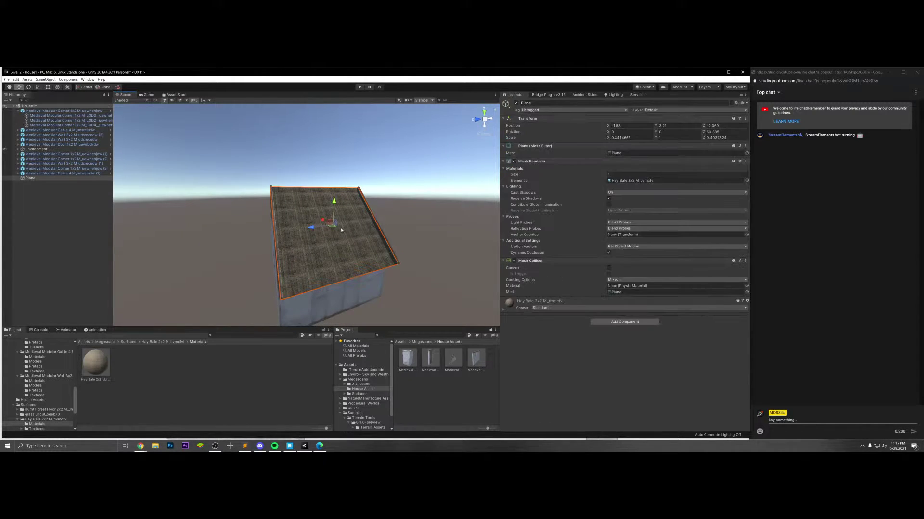
{"action": "left_click", "coordinate": [108, 364]}
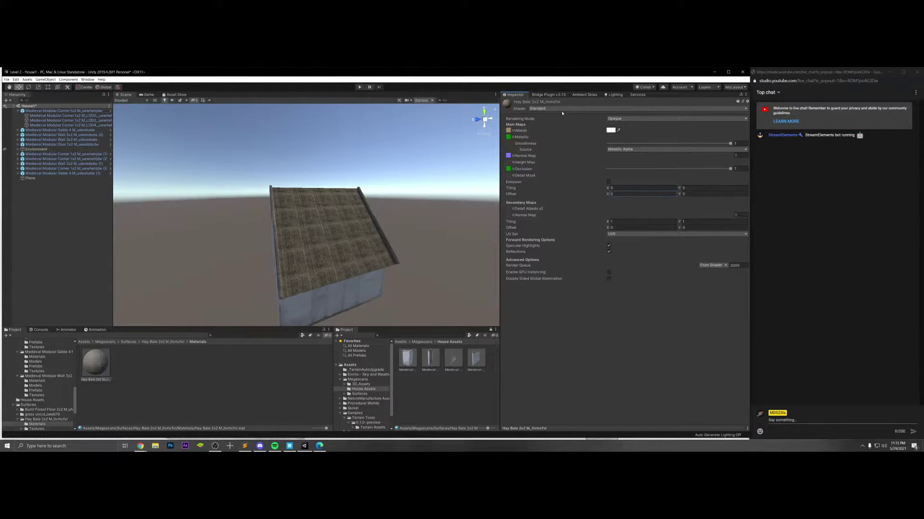
{"action": "mouse_move", "coordinate": [331, 214]}
{"action": "right_mouse_down"}
{"action": "mouse_move", "coordinate": [144, 198]}
{"action": "mouse_move", "coordinate": [435, 234]}
{"action": "mouse_move", "coordinate": [462, 225]}
{"action": "mouse_move", "coordinate": [469, 262]}
{"action": "mouse_move", "coordinate": [306, 222]}
{"action": "mouse_move", "coordinate": [351, 215]}
{"action": "mouse_move", "coordinate": [324, 272]}
{"action": "mouse_move", "coordinate": [292, 256]}
{"action": "mouse_move", "coordinate": [319, 212]}
{"action": "right_mouse_up"}
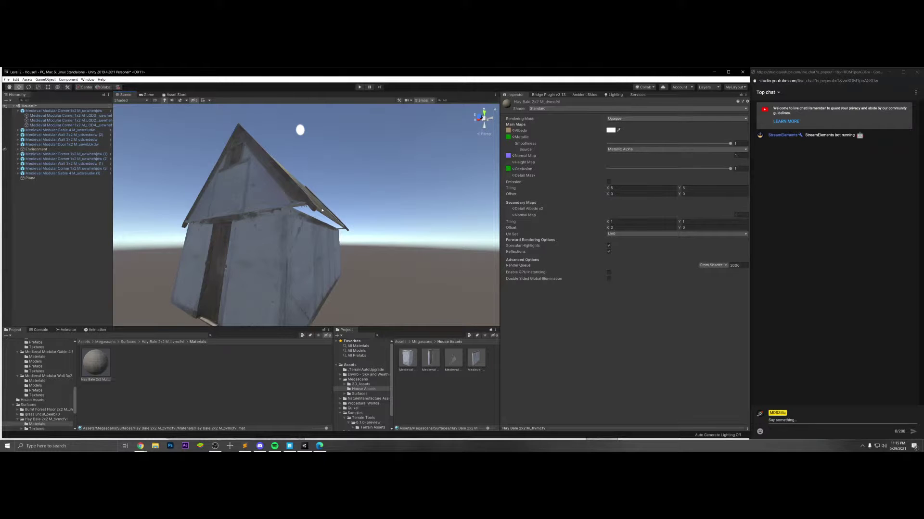
- Duplicate the hay roof plane and set the copy's Z rotation to -50.395
{"action": "right_click_drag", "start_coordinate": [375, 190], "coordinate": [336, 229]}
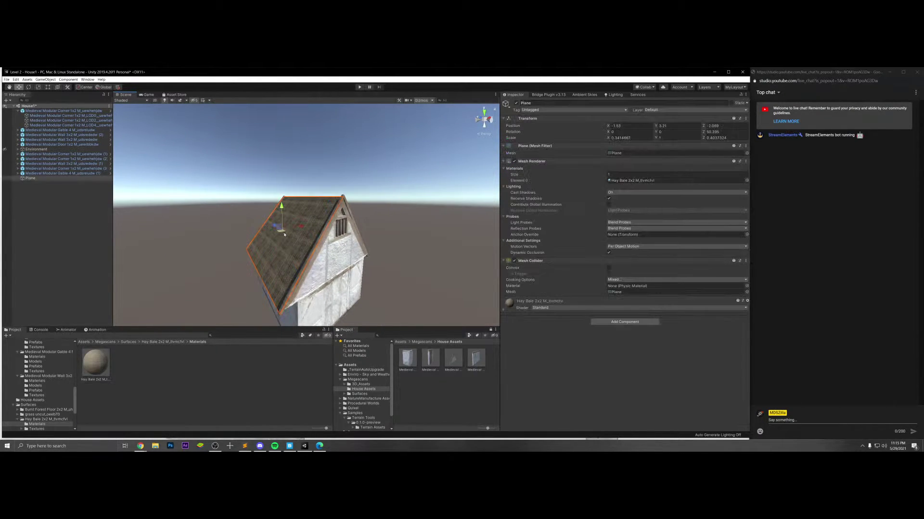
{"action": "left_click", "coordinate": [337, 230]}
{"action": "key", "text": "ctrl+d"}
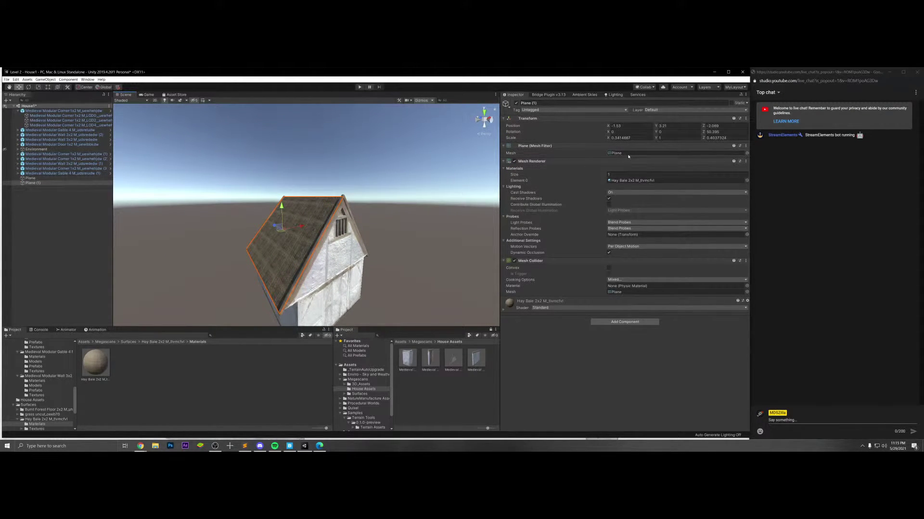
{"action": "type", "text": "-50.395"}
- Move the duplicated plane along X to about 0.7 so it covers the opposite roof slope
{"action": "right_click_drag", "start_coordinate": [308, 226], "coordinate": [331, 220]}
{"action": "left_click", "coordinate": [485, 121]}
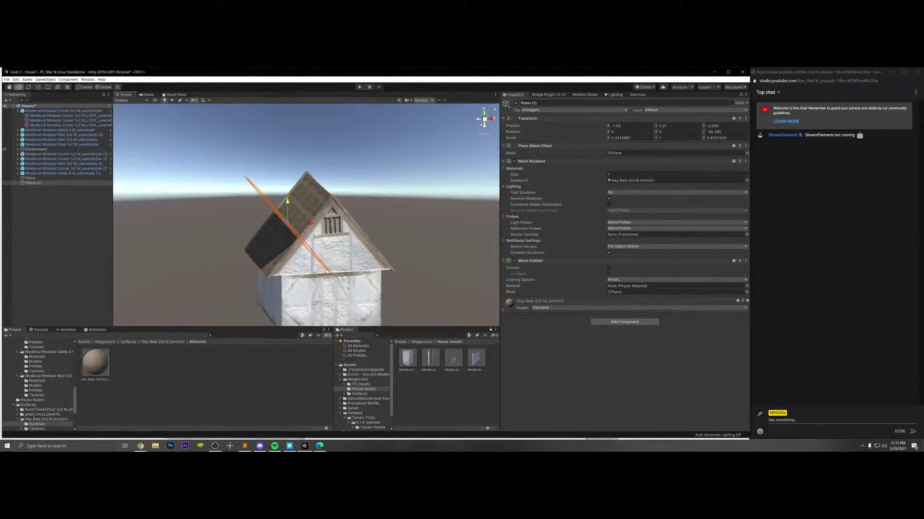
{"action": "left_click", "coordinate": [490, 118]}
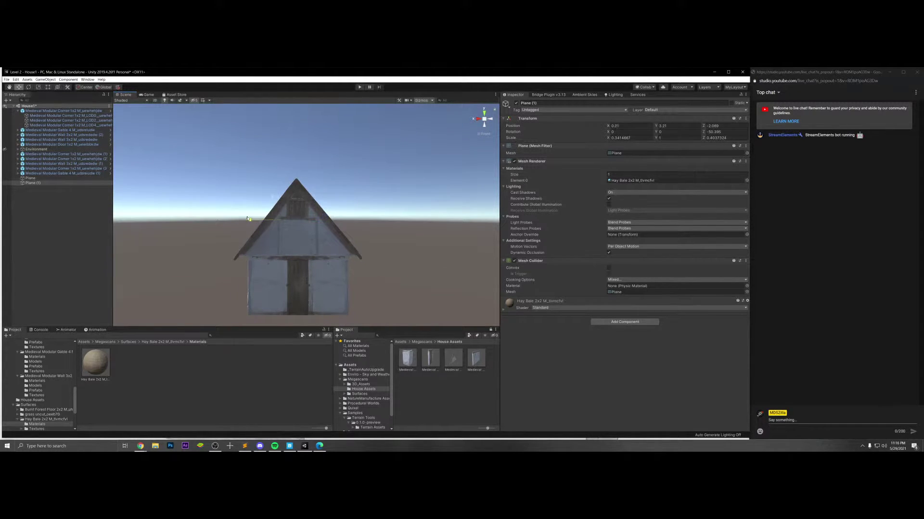
{"action": "left_click_drag", "start_coordinate": [245, 218], "coordinate": [246, 218]}
{"action": "left_click", "coordinate": [485, 119]}
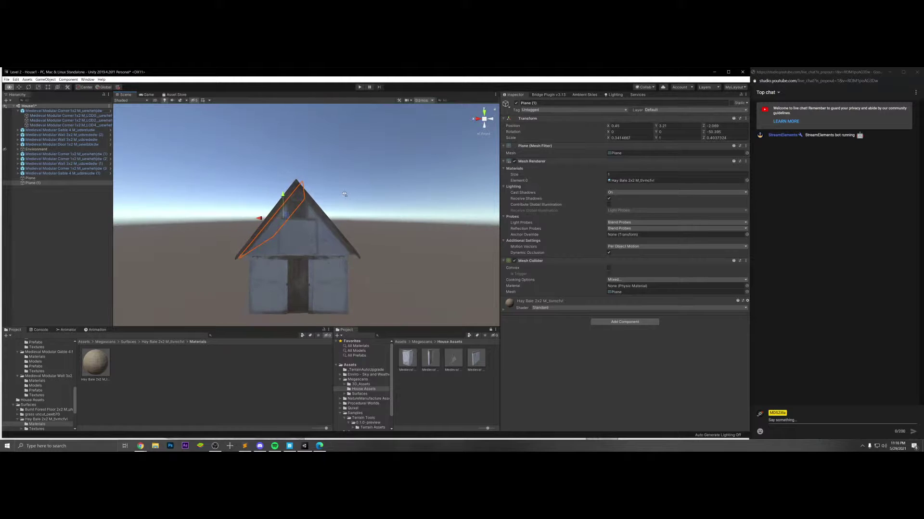
{"action": "right_click_drag", "start_coordinate": [356, 194], "coordinate": [349, 194]}
{"action": "left_click_drag", "start_coordinate": [273, 218], "coordinate": [267, 218]}
{"action": "right_click_drag", "start_coordinate": [267, 218], "coordinate": [290, 235]}
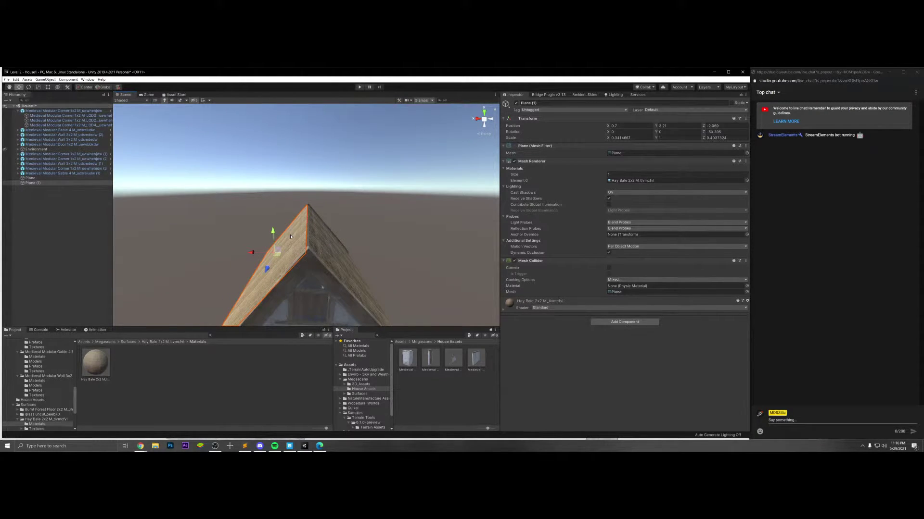
- Lengthen the duplicated roof plane to an X scale of 0.3639011 and set the original plane's X scale to match
{"action": "key", "text": "r"}
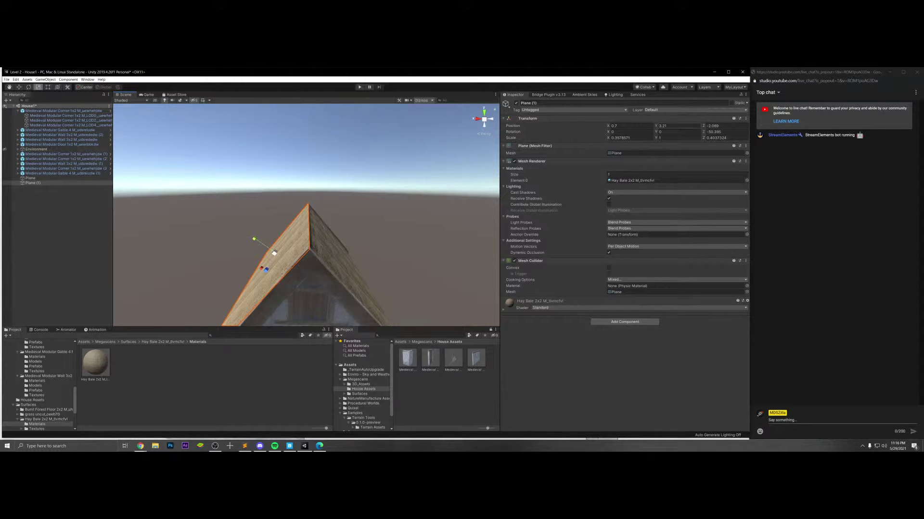
{"action": "left_click_drag", "start_coordinate": [393, 183], "coordinate": [386, 177]}
{"action": "left_click_drag", "start_coordinate": [257, 268], "coordinate": [256, 268]}
{"action": "left_click", "coordinate": [313, 249]}
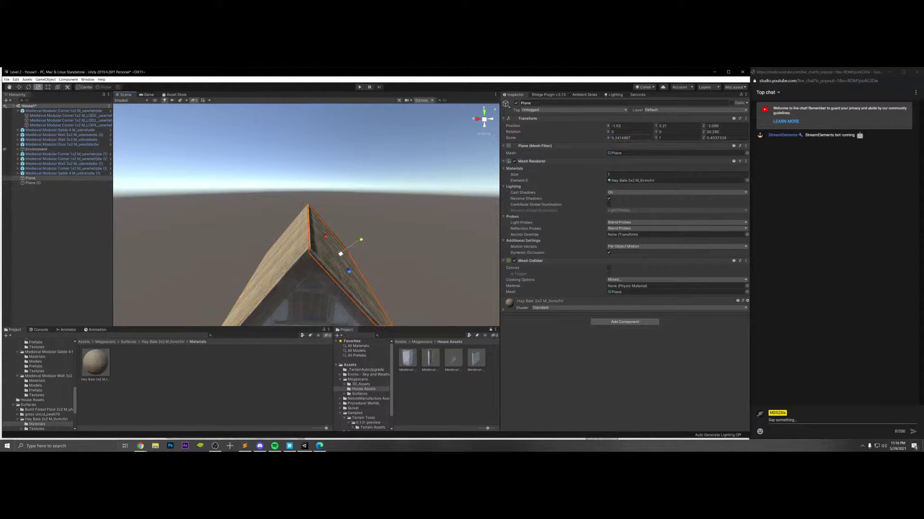
{"action": "type", "text": "0.3639011"}
{"action": "key", "text": "Return"}
- Shift the duplicated roof plane slightly outward along X to align it with the gable beams
{"action": "left_click_drag", "start_coordinate": [316, 239], "coordinate": [349, 215], "text": "alt"}
{"action": "left_click", "coordinate": [326, 195]}
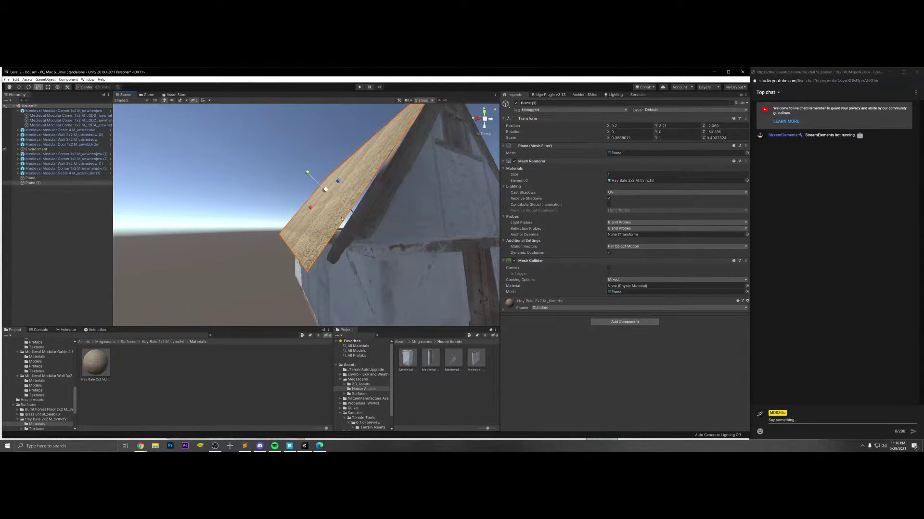
{"action": "mouse_move", "coordinate": [310, 191]}
{"action": "left_mouse_down"}
{"action": "mouse_move", "coordinate": [330, 170]}
{"action": "mouse_move", "coordinate": [326, 138]}
{"action": "mouse_move", "coordinate": [319, 204]}
{"action": "left_mouse_up"}
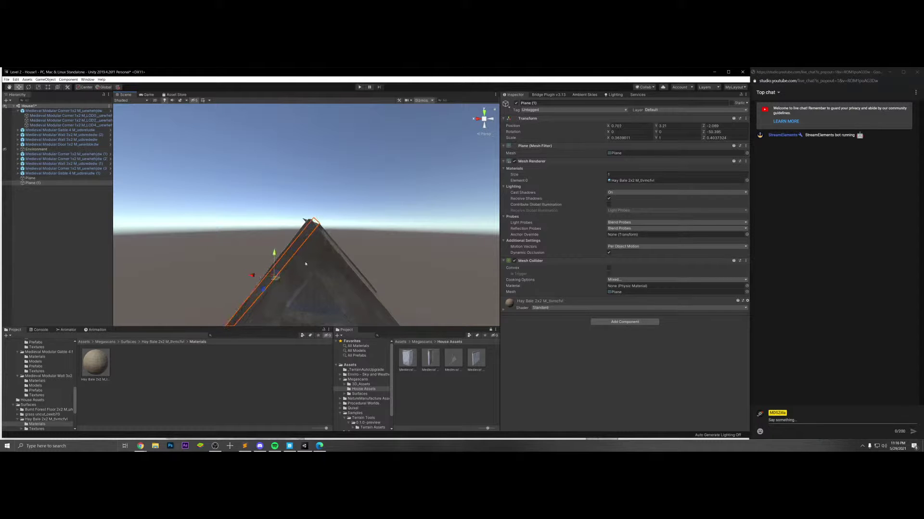
- Move the duplicated roof plane to about X 0.679 and Y 3.213, keeping its Z rotation at -50.395
{"action": "left_click_drag", "start_coordinate": [305, 264], "coordinate": [358, 186], "text": "alt"}
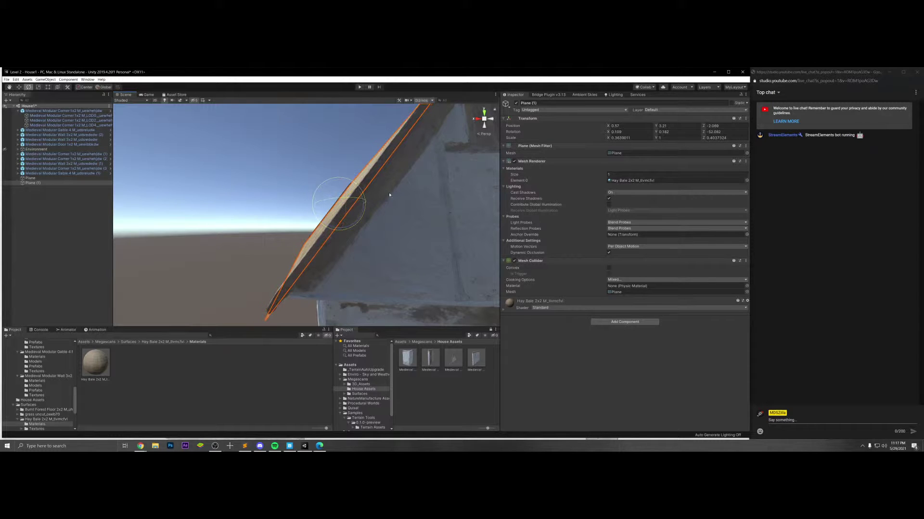
{"action": "mouse_move", "coordinate": [389, 195]}
{"action": "right_mouse_down"}
{"action": "mouse_move", "coordinate": [385, 146]}
{"action": "mouse_move", "coordinate": [372, 191]}
{"action": "right_mouse_up"}
{"action": "key", "text": "a"}
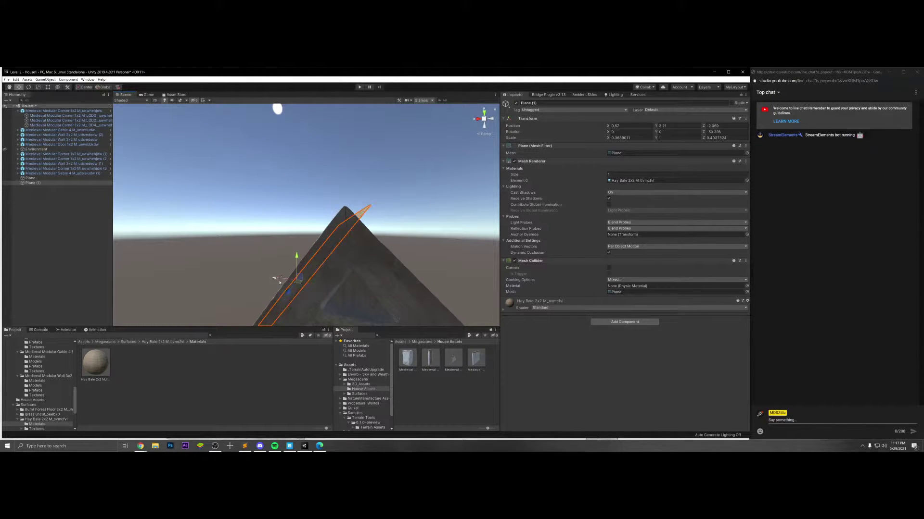
{"action": "right_click_drag", "start_coordinate": [281, 280], "coordinate": [337, 222]}
{"action": "key", "text": "a"}
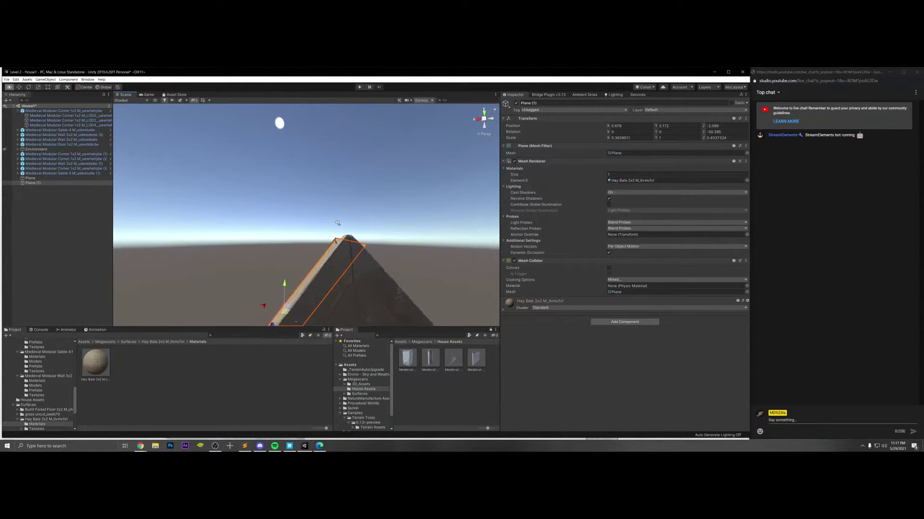
{"action": "key", "text": "d"}
{"action": "right_click_drag", "start_coordinate": [330, 256], "coordinate": [359, 280]}
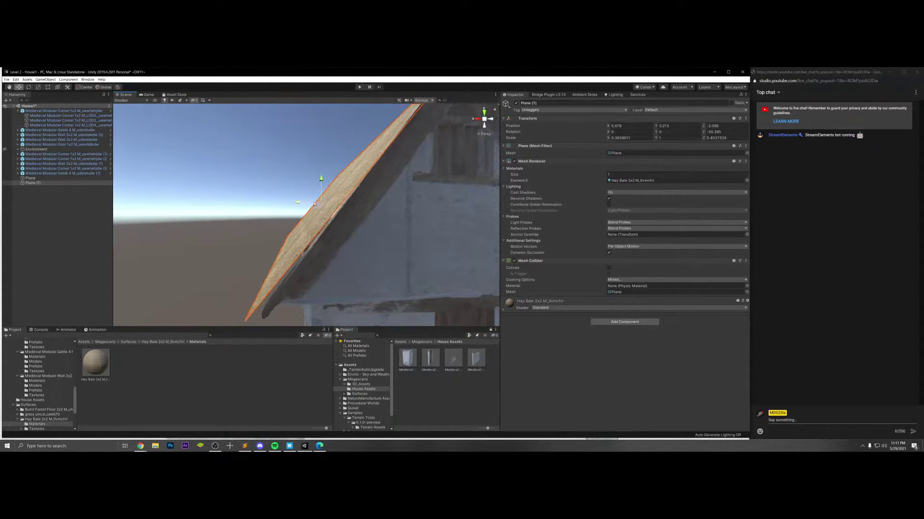
- Tilt the duplicated roof plane to a Z rotation of -51.9 and move it to about X 0.59, Y 3.14
{"action": "left_click_drag", "start_coordinate": [306, 204], "coordinate": [305, 189]}
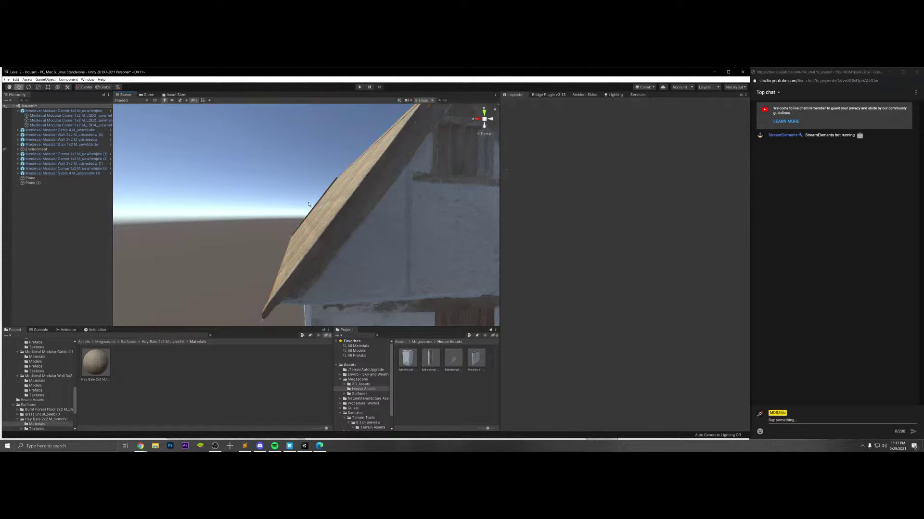
{"action": "left_click_drag", "start_coordinate": [305, 204], "coordinate": [348, 209]}
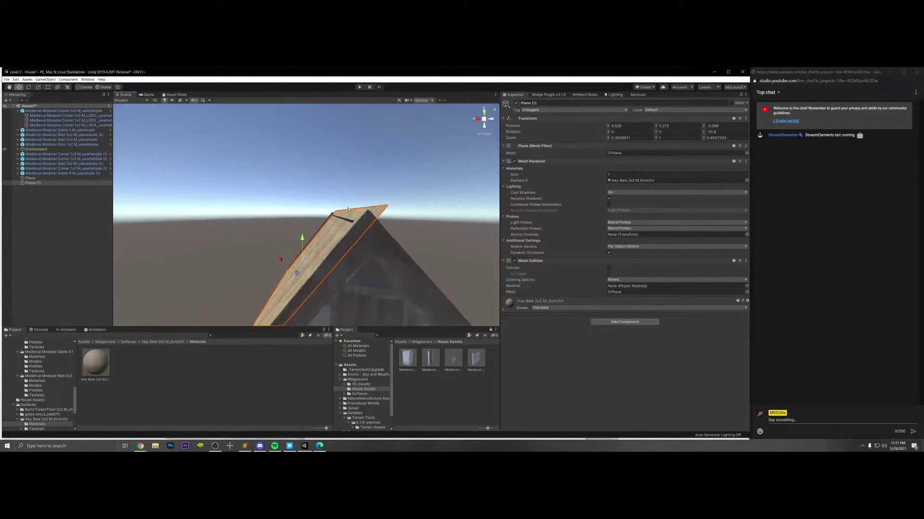
{"action": "left_click_drag", "start_coordinate": [299, 259], "coordinate": [324, 254], "text": "alt"}
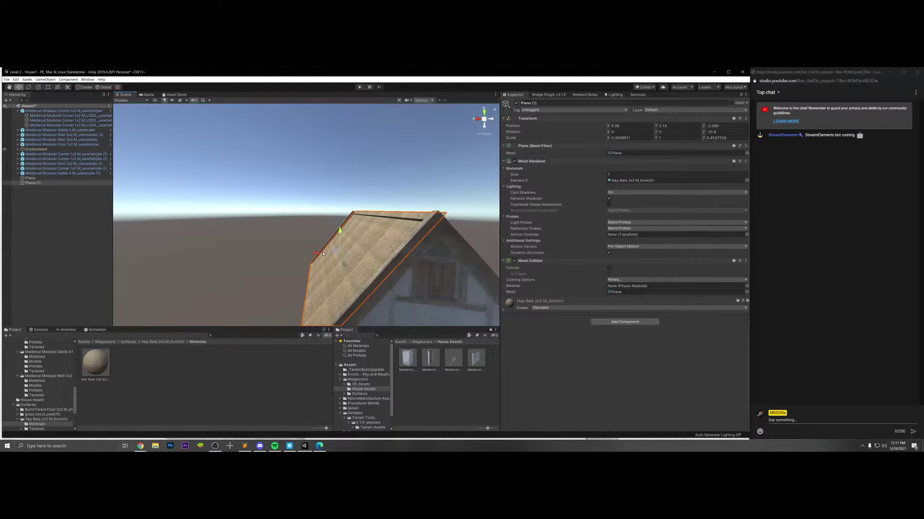
{"action": "left_click_drag", "start_coordinate": [320, 255], "coordinate": [322, 255]}
{"action": "left_click_drag", "start_coordinate": [321, 255], "coordinate": [339, 255], "text": "alt"}
- Shorten the duplicated roof plane along the slope to an X scale of about 0.352, working from the opposite gable end
{"action": "key", "text": "a"}
{"action": "right_click_drag", "start_coordinate": [339, 255], "coordinate": [344, 255]}
{"action": "key", "text": "s"}
{"action": "left_click_drag", "start_coordinate": [345, 256], "coordinate": [172, 228], "text": "alt"}
{"action": "key", "text": "d"}
{"action": "right_click_drag", "start_coordinate": [172, 228], "coordinate": [135, 231]}
{"action": "key", "text": "w"}
{"action": "key", "text": "s"}
{"action": "key", "text": "e"}
{"action": "key", "text": "r"}
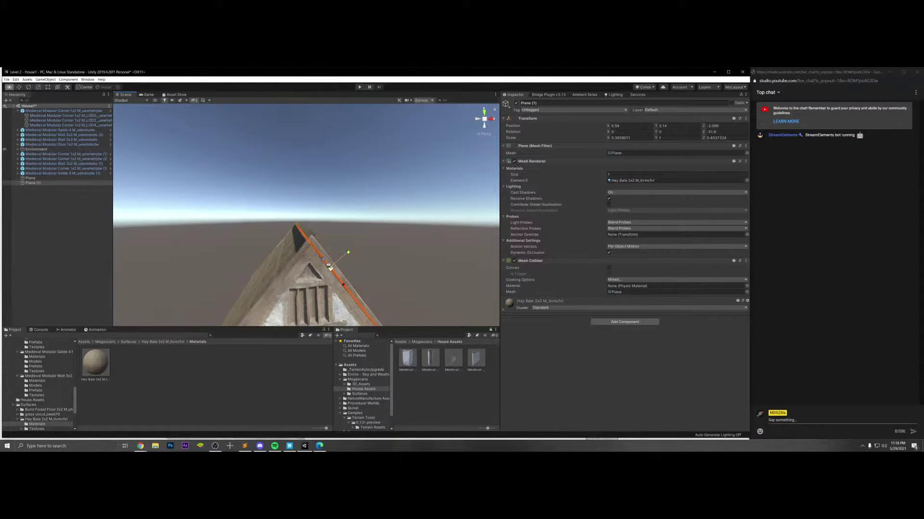
{"action": "right_click_drag", "start_coordinate": [329, 265], "coordinate": [316, 277]}
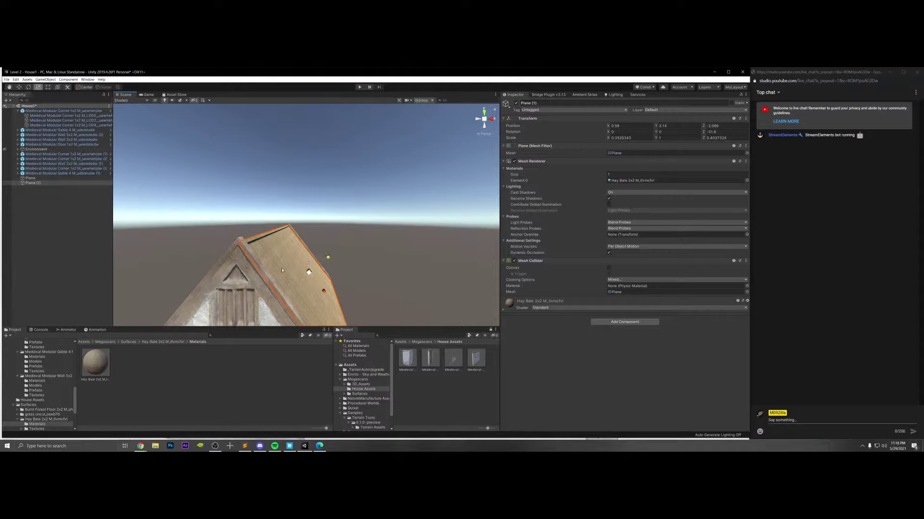
- Rotate the duplicated roof plane to a Z rotation of about -53.8 to follow the gable beam
{"action": "right_click_drag", "start_coordinate": [282, 270], "coordinate": [282, 239]}
{"action": "key", "text": "e"}
{"action": "key", "text": "r"}
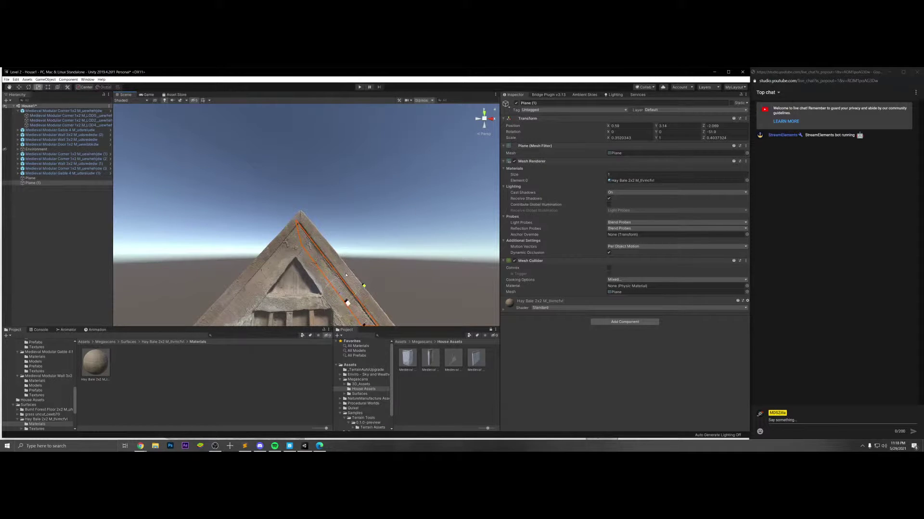
{"action": "key", "text": "e"}
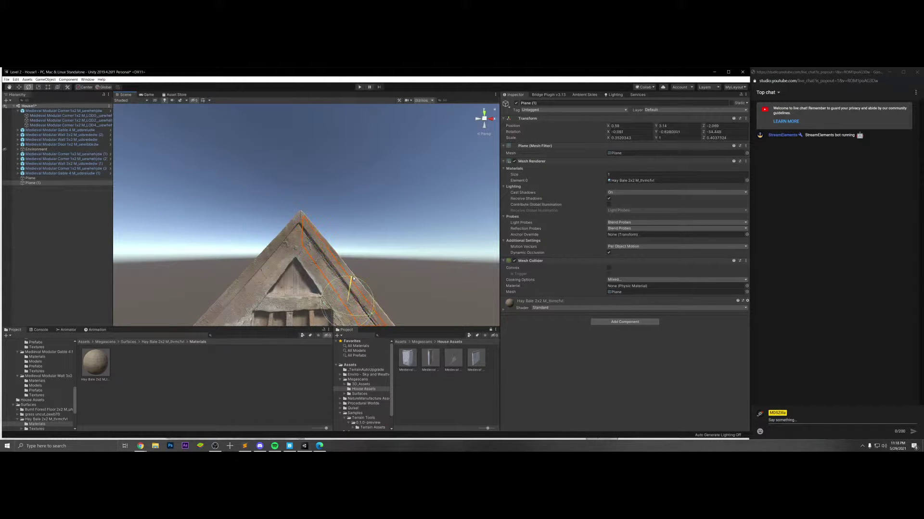
{"action": "right_click_drag", "start_coordinate": [357, 273], "coordinate": [386, 252]}
- Select the original hay roof plane on the opposite slope and activate the Rotate tool
{"action": "left_click", "coordinate": [309, 267]}
{"action": "left_click_drag", "start_coordinate": [378, 255], "coordinate": [365, 270], "text": "alt"}
{"action": "key", "text": "e"}
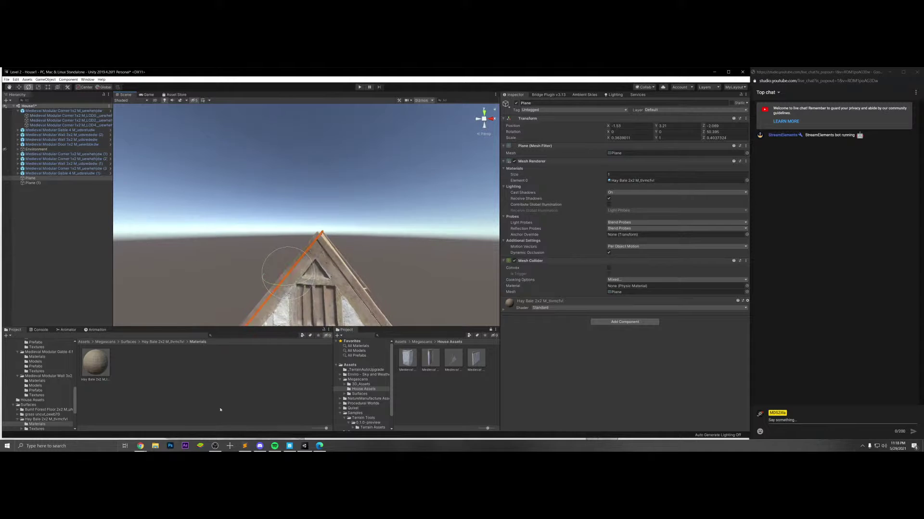
{"action": "mouse_move", "coordinate": [143, 446]}
{"action": "left_click", "coordinate": [125, 414]}
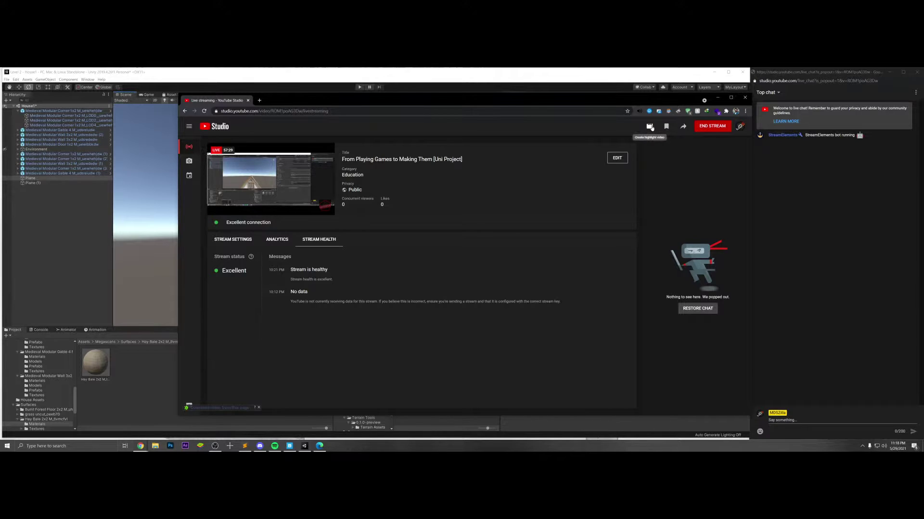
{"action": "left_click", "coordinate": [619, 158]}
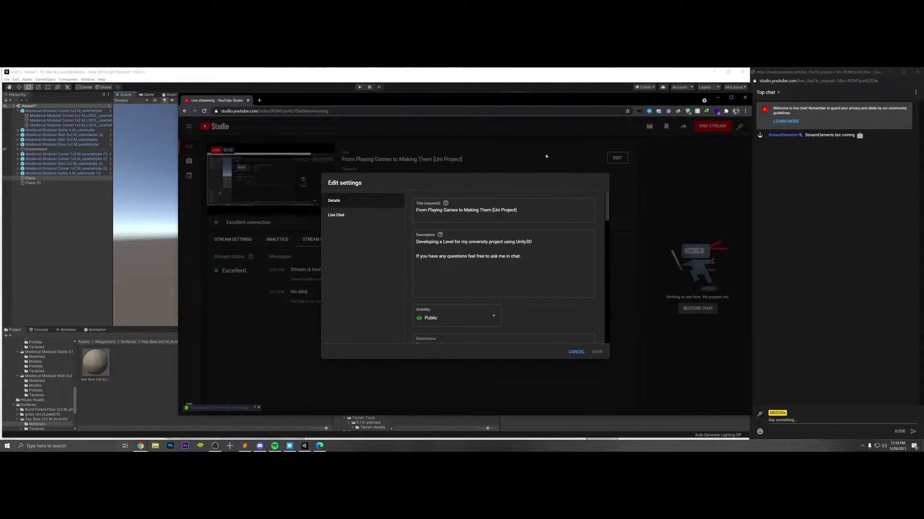
{"action": "left_click", "coordinate": [576, 352]}
{"action": "left_click", "coordinate": [717, 98]}
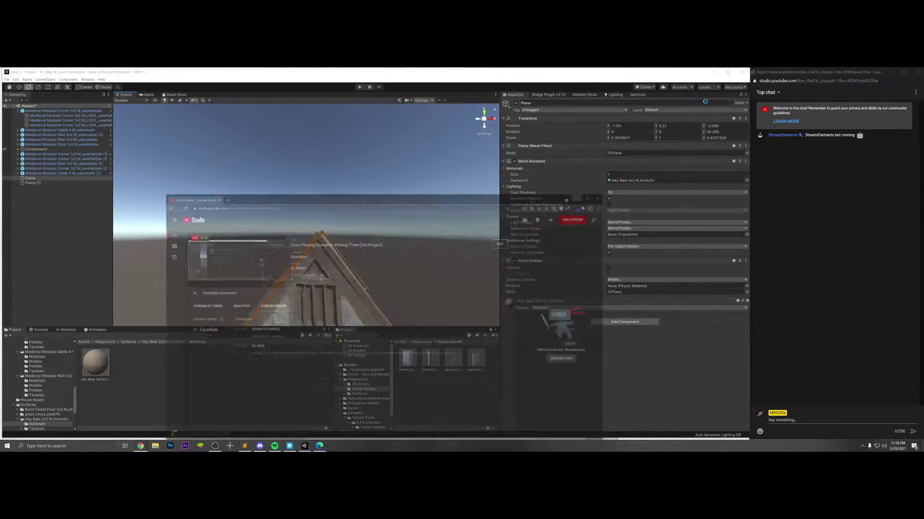
- Lengthen the original roof plane to an X scale of about 0.39 and move it to about X -1.058, Y 3.253
{"action": "left_click_drag", "start_coordinate": [269, 237], "coordinate": [336, 238], "text": "alt"}
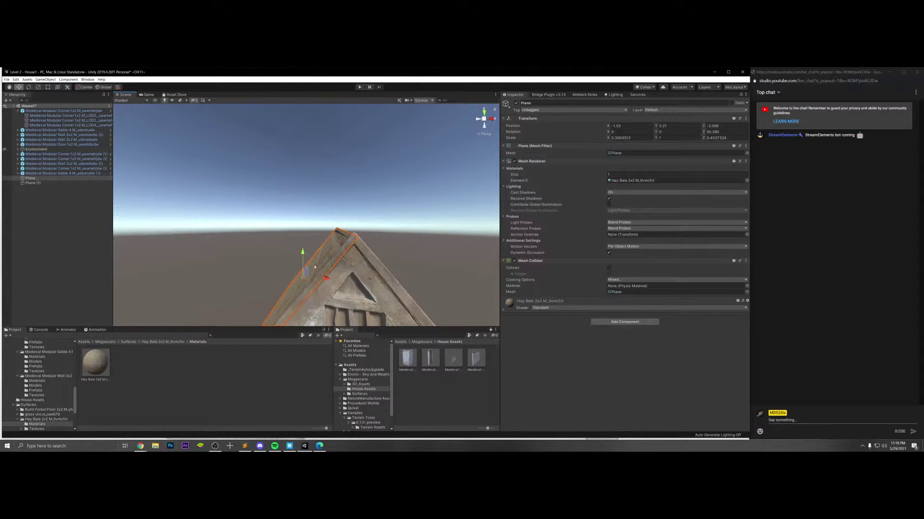
{"action": "left_click_drag", "start_coordinate": [358, 249], "coordinate": [343, 253], "text": "alt"}
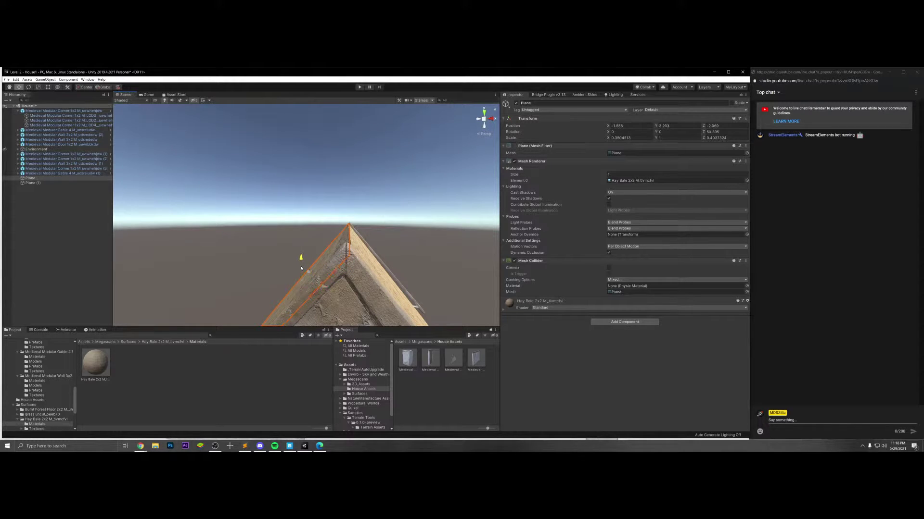
{"action": "left_click_drag", "start_coordinate": [306, 266], "coordinate": [383, 188], "text": "alt"}
- Move the duplicated roof plane outward to about X 0.614 and tilt it to a Z rotation of about -51.8
{"action": "left_click", "coordinate": [371, 167]}
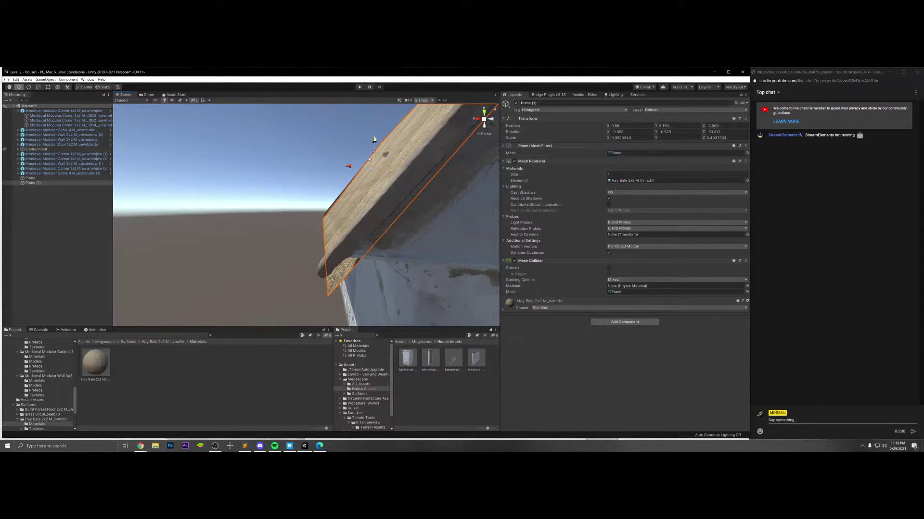
{"action": "left_click", "coordinate": [357, 166]}
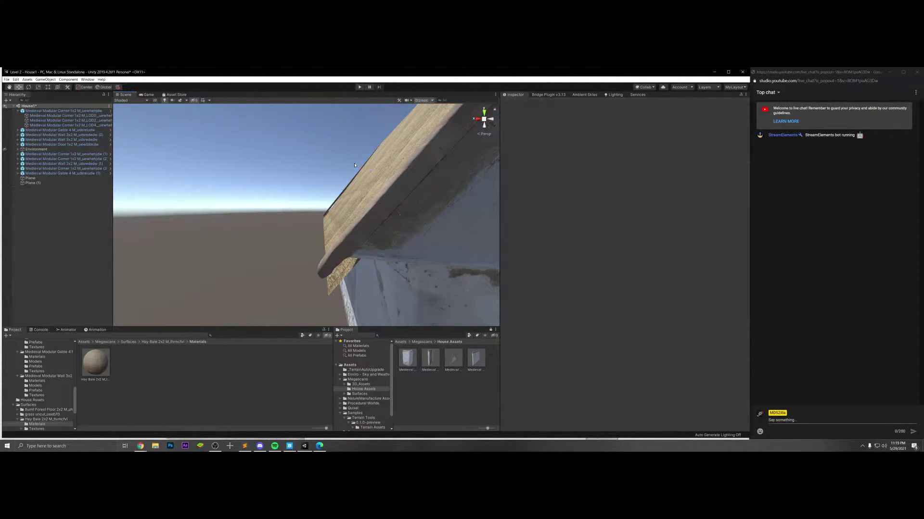
{"action": "left_click", "coordinate": [370, 167]}
{"action": "left_click_drag", "start_coordinate": [355, 167], "coordinate": [353, 167]}
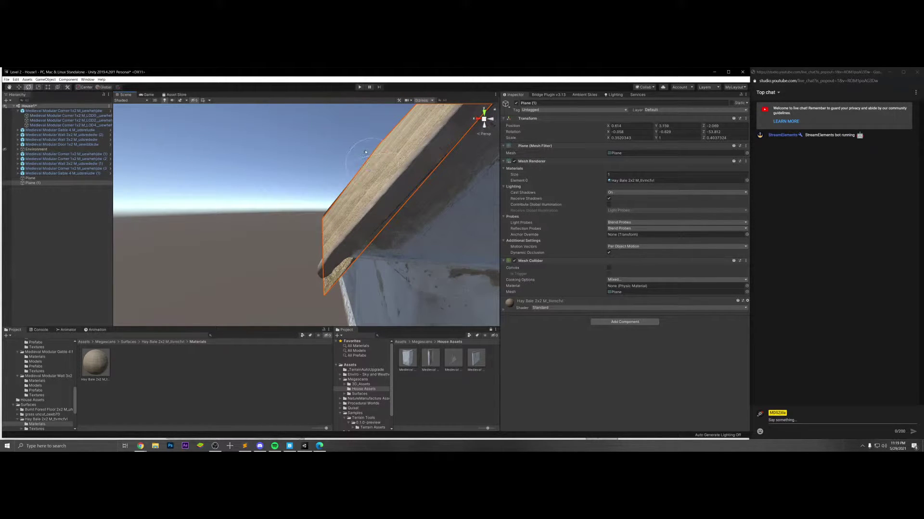
{"action": "left_click_drag", "start_coordinate": [363, 143], "coordinate": [364, 143]}
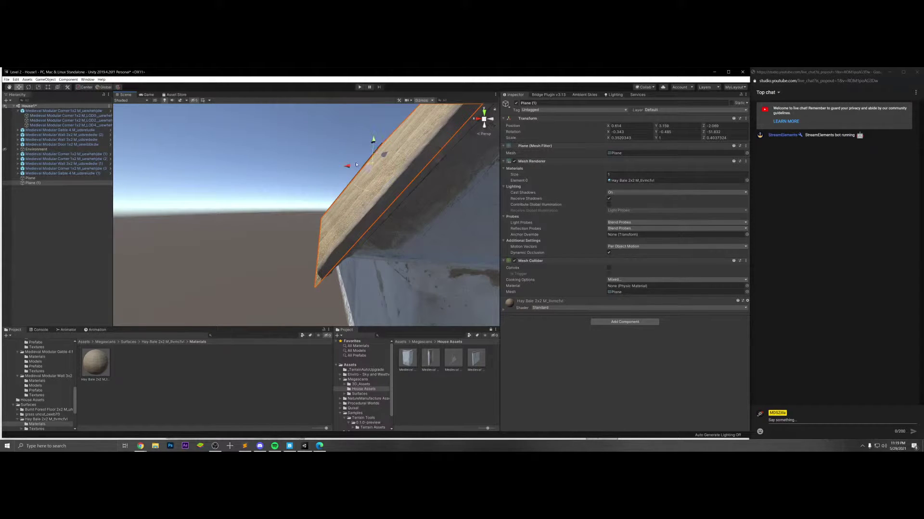
- Shift the duplicated roof plane to about X 0.58 and adjust its Z rotation to about -52.3
{"action": "left_click", "coordinate": [354, 166]}
{"action": "left_click", "coordinate": [358, 169]}
{"action": "left_click_drag", "start_coordinate": [348, 167], "coordinate": [353, 149]}
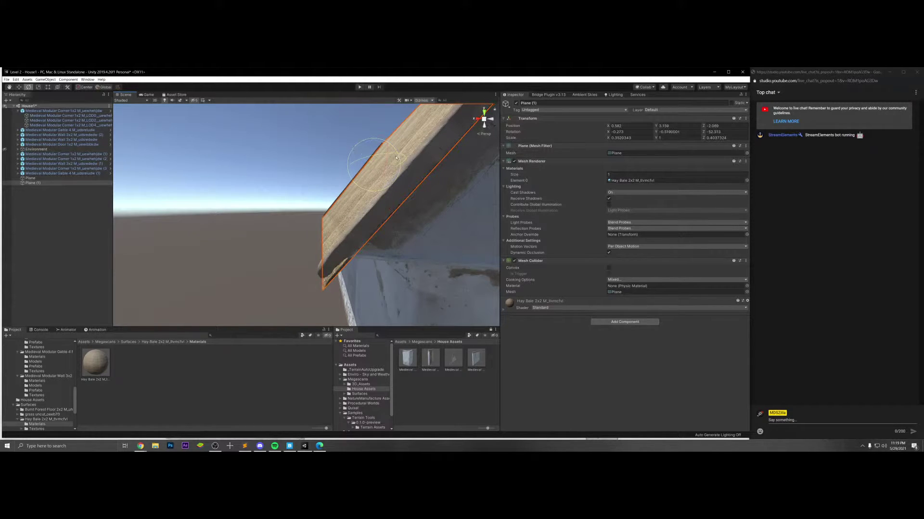
- Move the duplicated roof plane to about X 0.67, Y 3.15 and shorten it to an X scale of about 0.325
{"action": "left_click_drag", "start_coordinate": [407, 167], "coordinate": [375, 197], "text": "alt"}
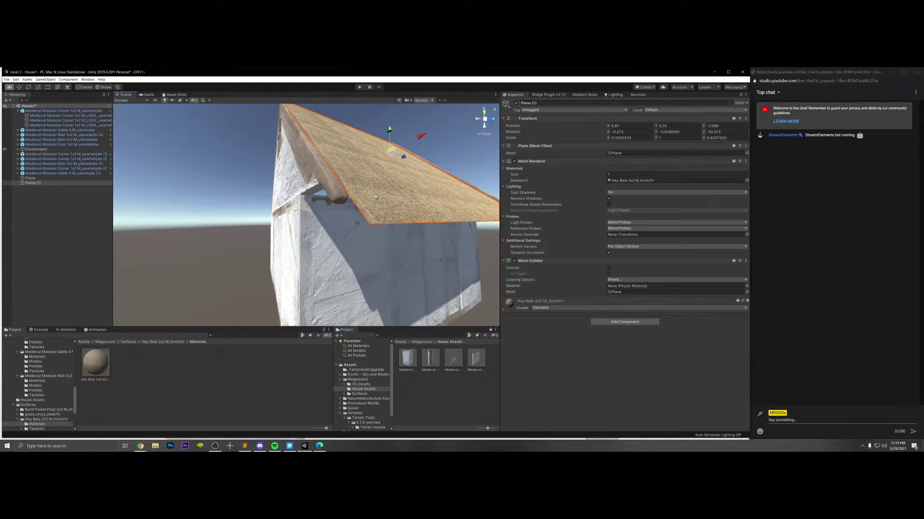
{"action": "key", "text": "e"}
{"action": "left_click_drag", "start_coordinate": [408, 165], "coordinate": [471, 211]}
{"action": "scroll", "coordinate": [501, 191], "scroll_direction": "down", "scroll_amount": 10}
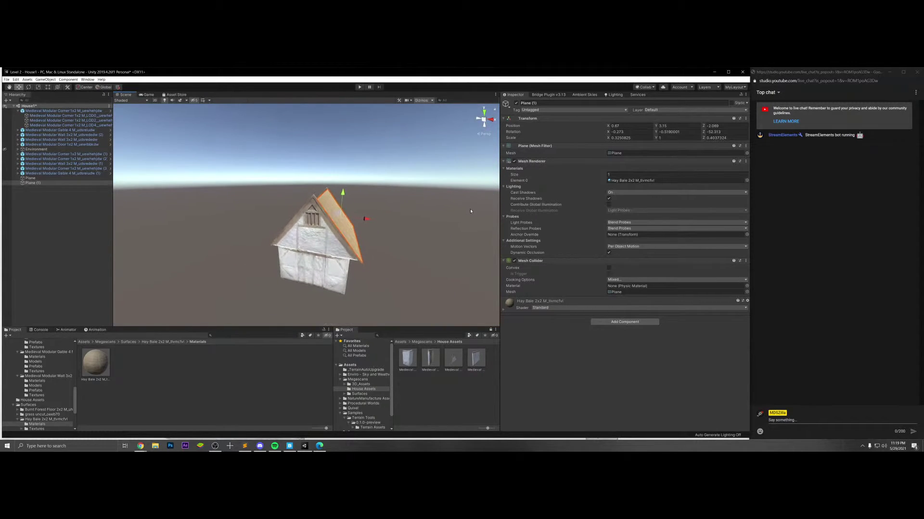
- Move the duplicated roof plane to about X 0.546, Y 3.231 and set its Z rotation to about -50.3 along the gable beam
{"action": "left_click_drag", "start_coordinate": [370, 240], "coordinate": [367, 269], "text": "alt"}
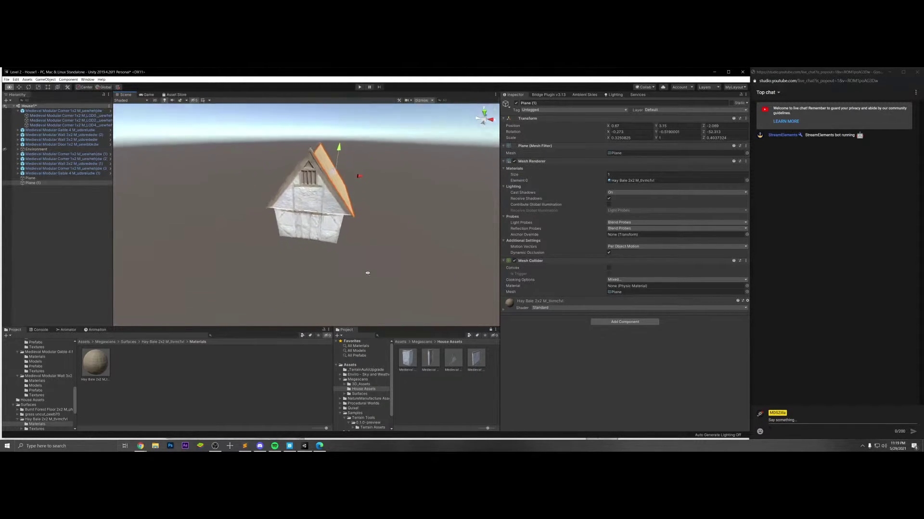
{"action": "scroll", "coordinate": [367, 270], "scroll_direction": "up", "scroll_amount": 5}
{"action": "scroll", "coordinate": [375, 208], "scroll_direction": "down", "scroll_amount": 3}
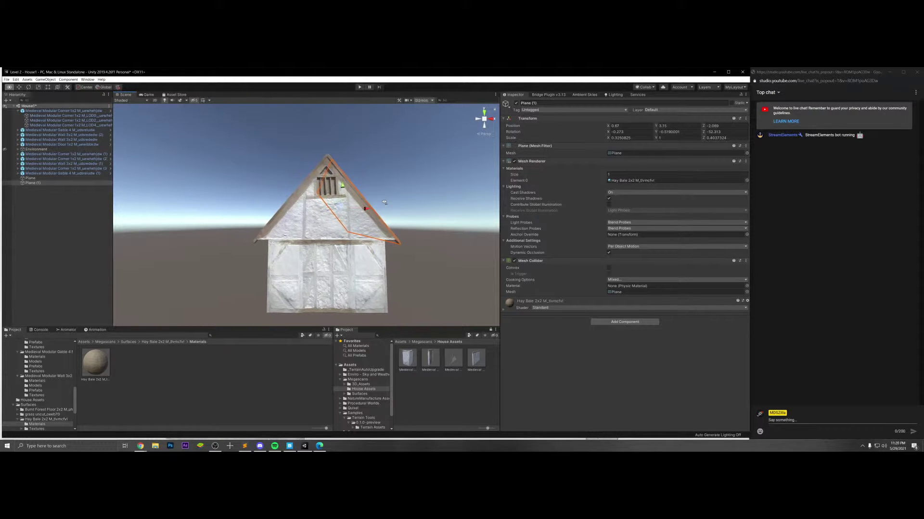
{"action": "scroll", "coordinate": [377, 199], "scroll_direction": "up", "scroll_amount": 4}
{"action": "left_click_drag", "start_coordinate": [370, 196], "coordinate": [93, 253], "text": "alt"}
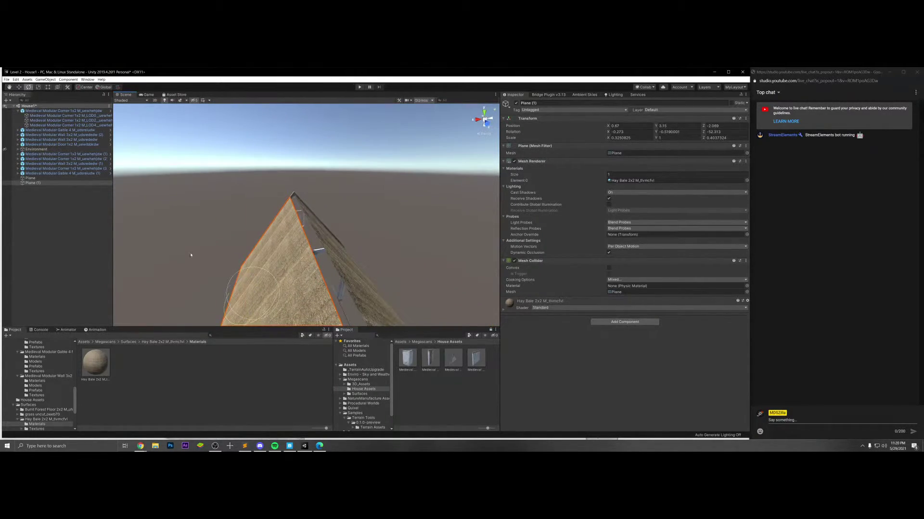
{"action": "left_click_drag", "start_coordinate": [255, 285], "coordinate": [310, 243], "text": "alt"}
{"action": "scroll", "coordinate": [316, 228], "scroll_direction": "up", "scroll_amount": 3}
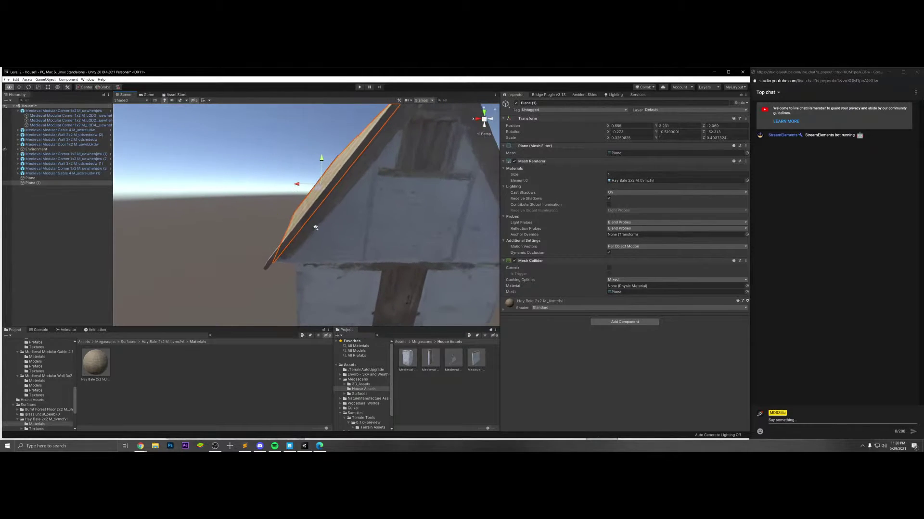
{"action": "left_click_drag", "start_coordinate": [334, 167], "coordinate": [338, 167]}
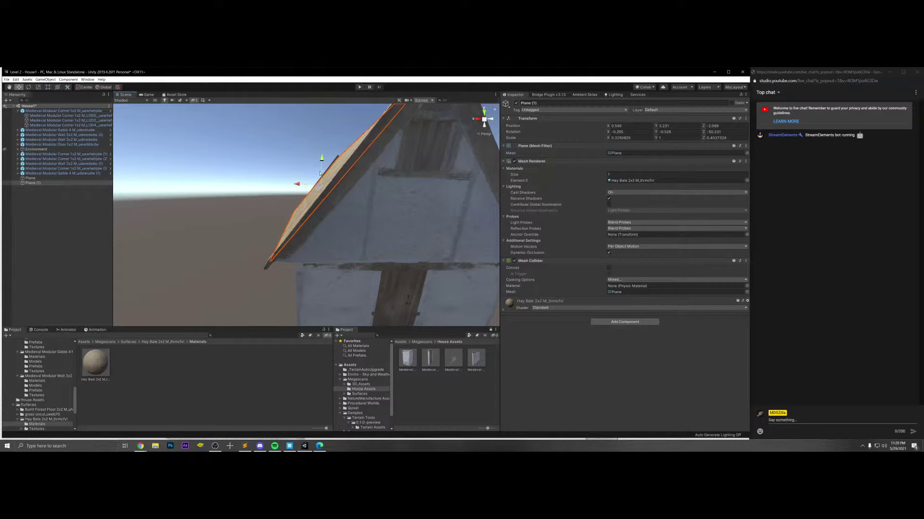
{"action": "left_click_drag", "start_coordinate": [378, 164], "coordinate": [321, 246], "text": "alt"}
- Switch to Quixel Bridge and export the favourited Wooden Beam 3D asset to Unity at 4K Resolution
{"action": "left_click", "coordinate": [290, 446]}
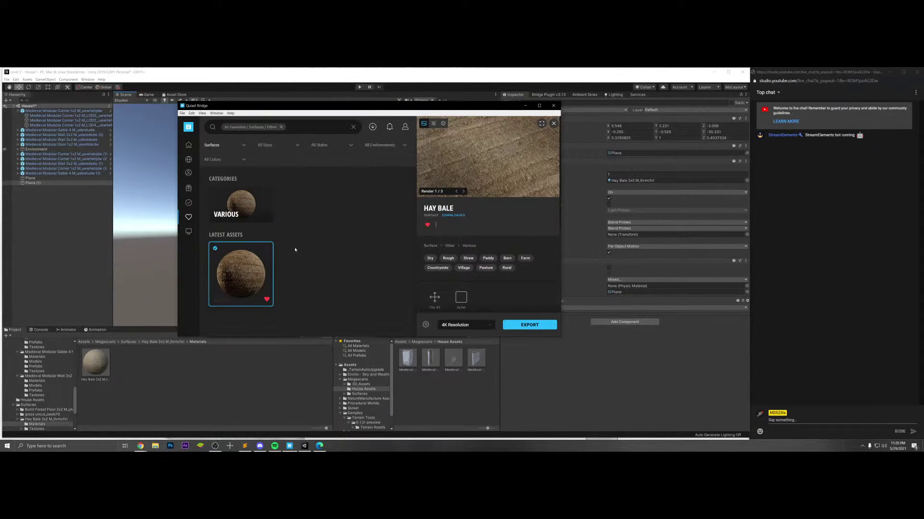
{"action": "left_click", "coordinate": [189, 217]}
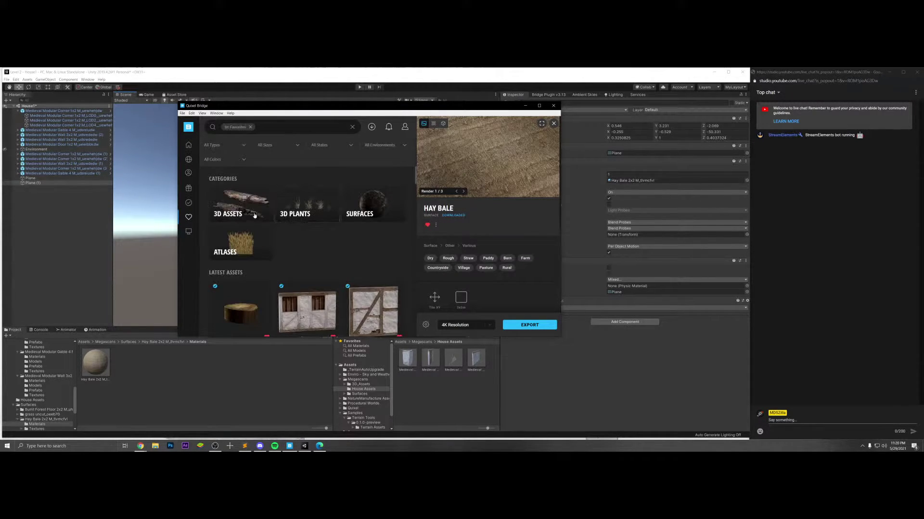
{"action": "scroll", "coordinate": [255, 215], "scroll_direction": "down", "scroll_amount": 10}
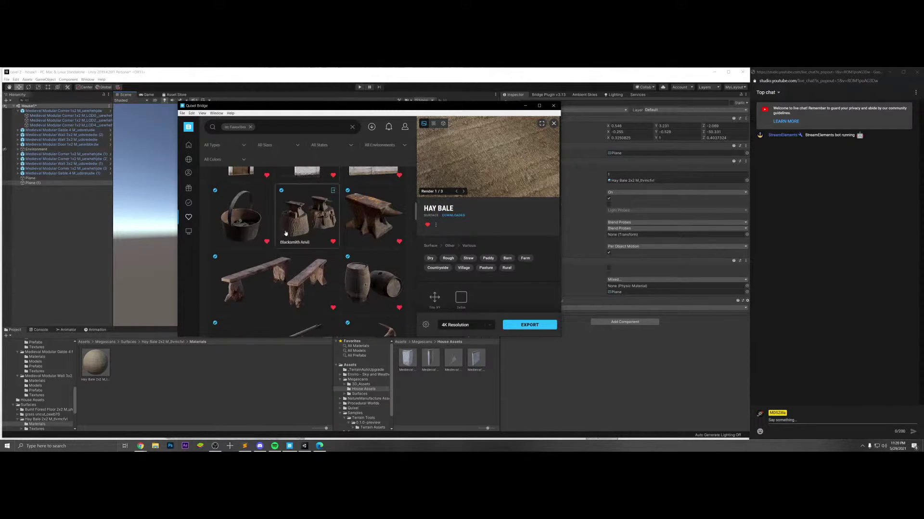
{"action": "scroll", "coordinate": [285, 234], "scroll_direction": "down", "scroll_amount": 5}
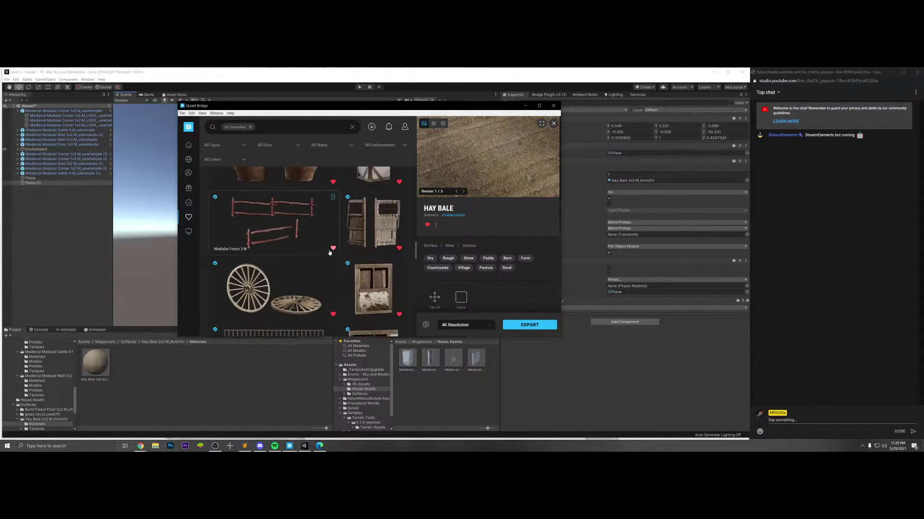
{"action": "scroll", "coordinate": [330, 252], "scroll_direction": "down", "scroll_amount": 3}
{"action": "left_click", "coordinate": [274, 211]}
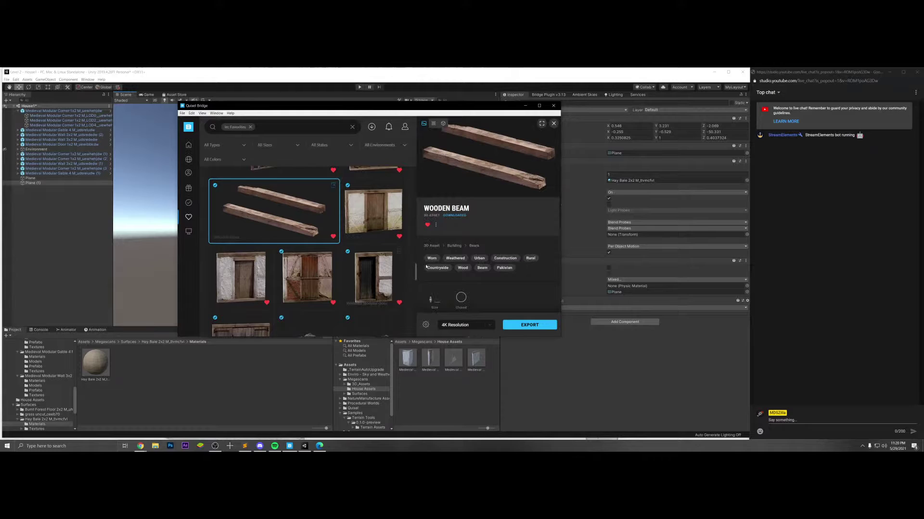
{"action": "left_click", "coordinate": [529, 325]}
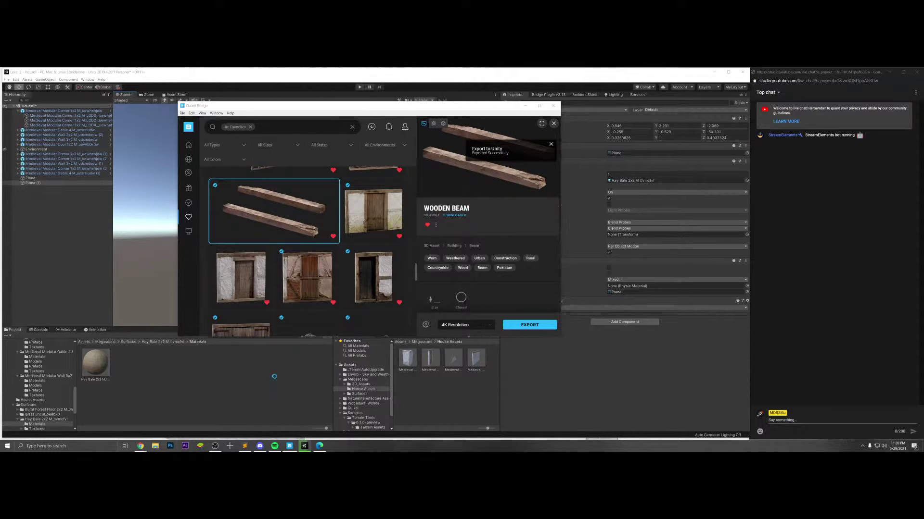
- Switch back to Unity and move the Wooden Beam prefab from its Prefabs folder into the House Assets folder
{"action": "left_click", "coordinate": [265, 445]}
{"action": "left_click", "coordinate": [264, 445]}
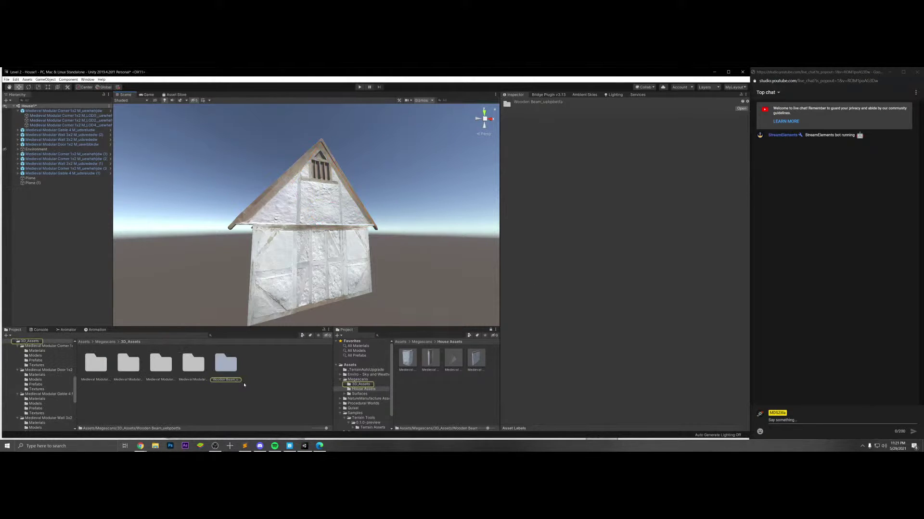
{"action": "double_click", "coordinate": [161, 364]}
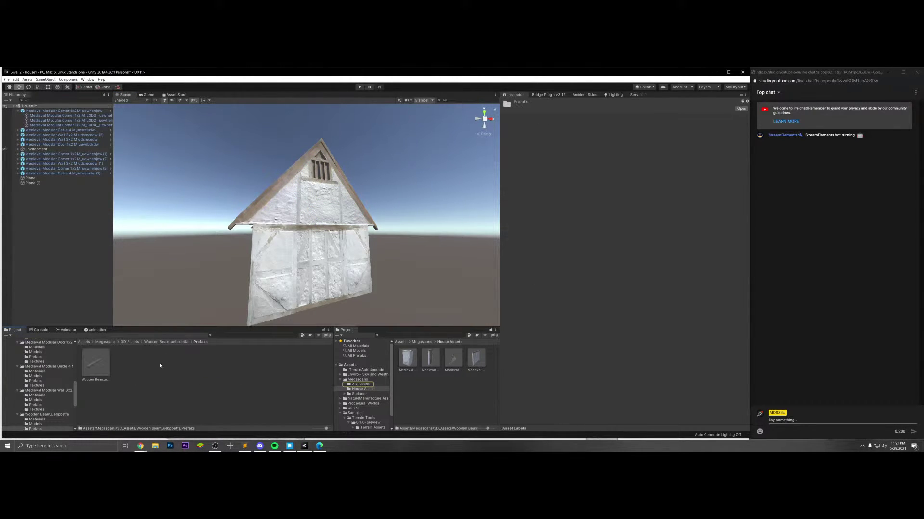
{"action": "left_click_drag", "start_coordinate": [91, 366], "coordinate": [423, 343]}
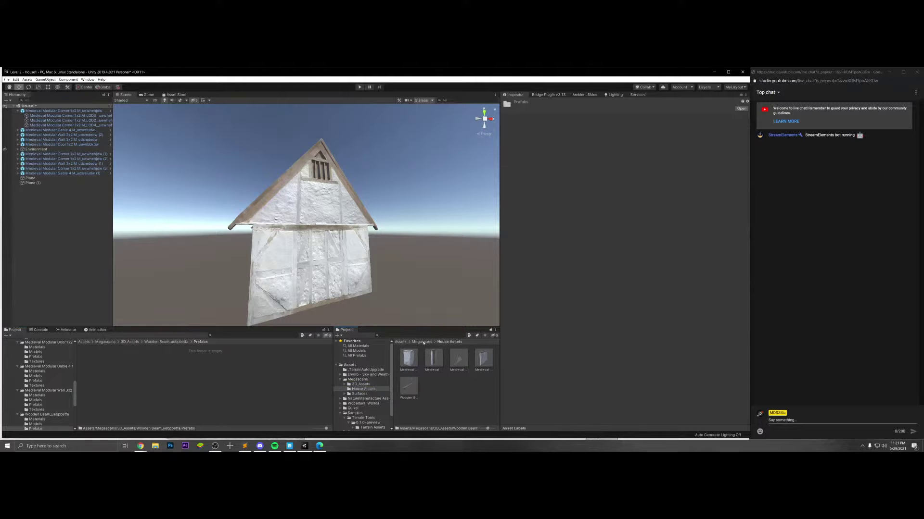
{"action": "left_click_drag", "start_coordinate": [409, 388], "coordinate": [423, 368]}
{"action": "key", "text": "ctrl+z"}
{"action": "left_click", "coordinate": [423, 368]}
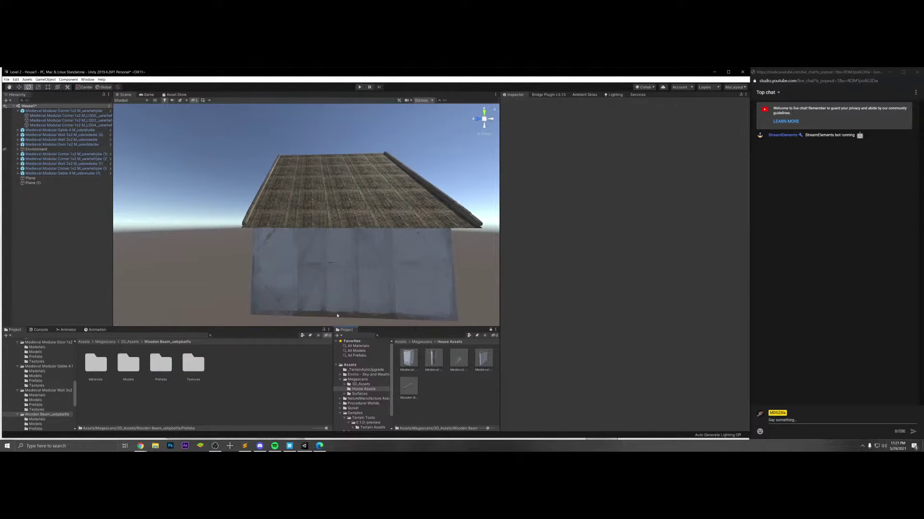
- Place the wooden beam in the scene with a Y rotation of 90 and move it under the roof eave, about X -2.254, Y 1.868
{"action": "left_click_drag", "start_coordinate": [335, 311], "coordinate": [261, 296]}
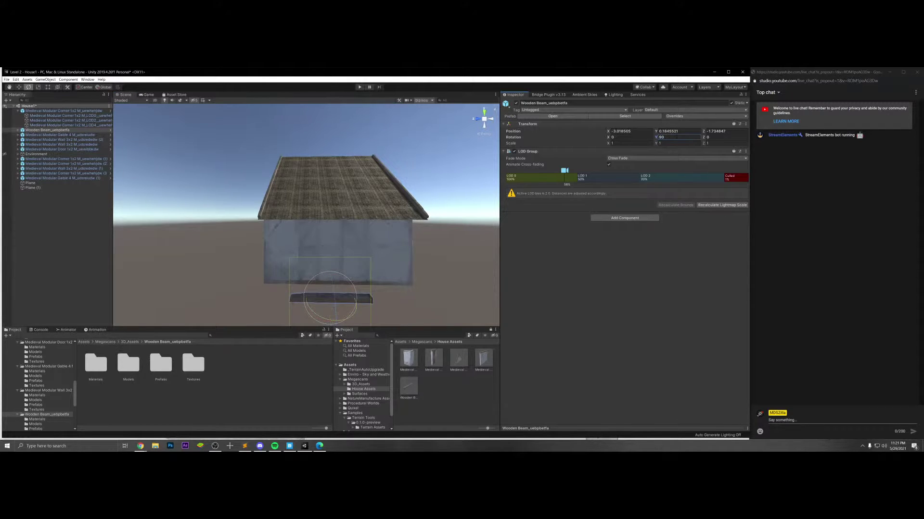
{"action": "left_click_drag", "start_coordinate": [424, 226], "coordinate": [322, 205], "text": "alt"}
{"action": "key", "text": "w"}
{"action": "left_click_drag", "start_coordinate": [323, 205], "coordinate": [235, 205], "text": "alt"}
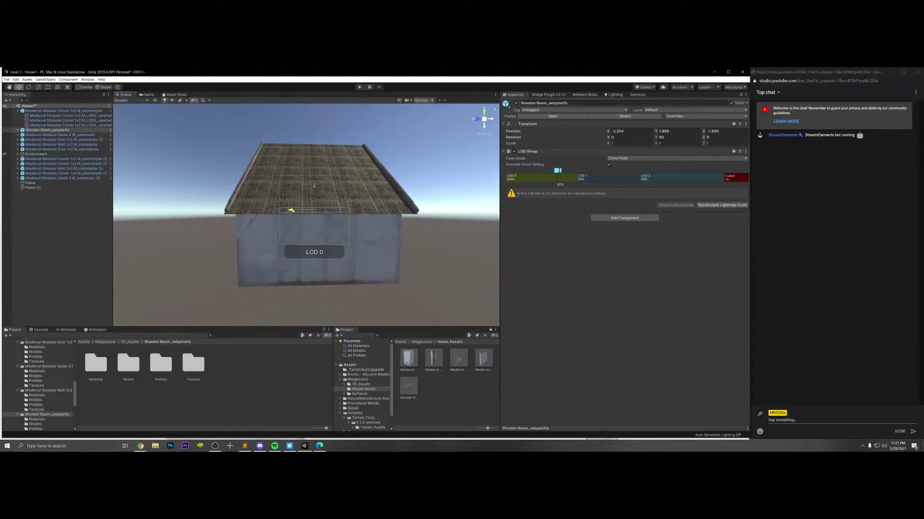
{"action": "scroll", "coordinate": [304, 218], "scroll_direction": "down", "scroll_amount": 2}
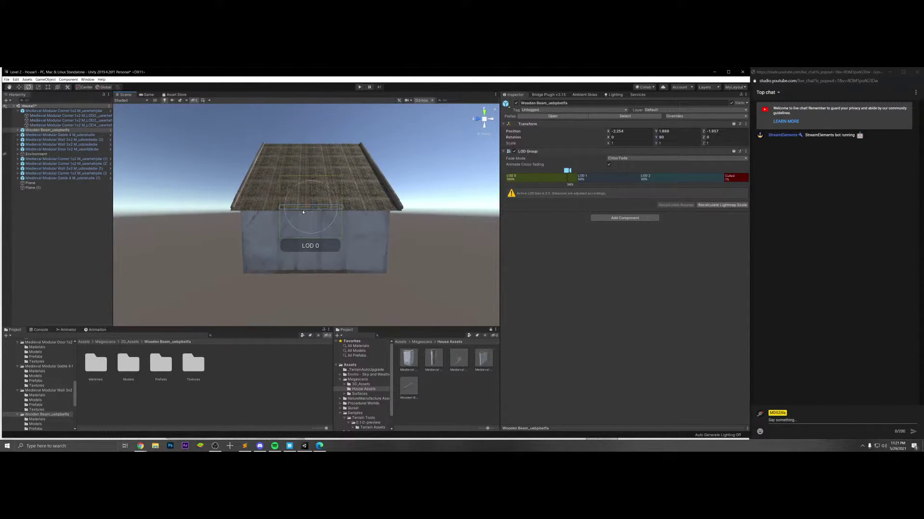
- Stretch the wooden beam along the eave to an X scale of about 2.36 and shift it to about Z -2.014
{"action": "left_click_drag", "start_coordinate": [323, 208], "coordinate": [359, 207]}
{"action": "key", "text": "e"}
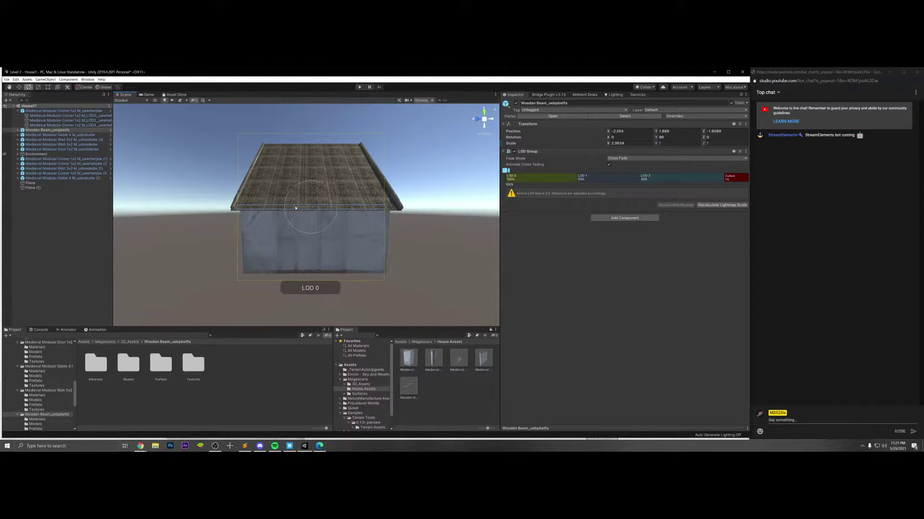
{"action": "left_click_drag", "start_coordinate": [293, 208], "coordinate": [443, 206], "text": "alt"}
{"action": "right_click_drag", "start_coordinate": [437, 206], "coordinate": [334, 220]}
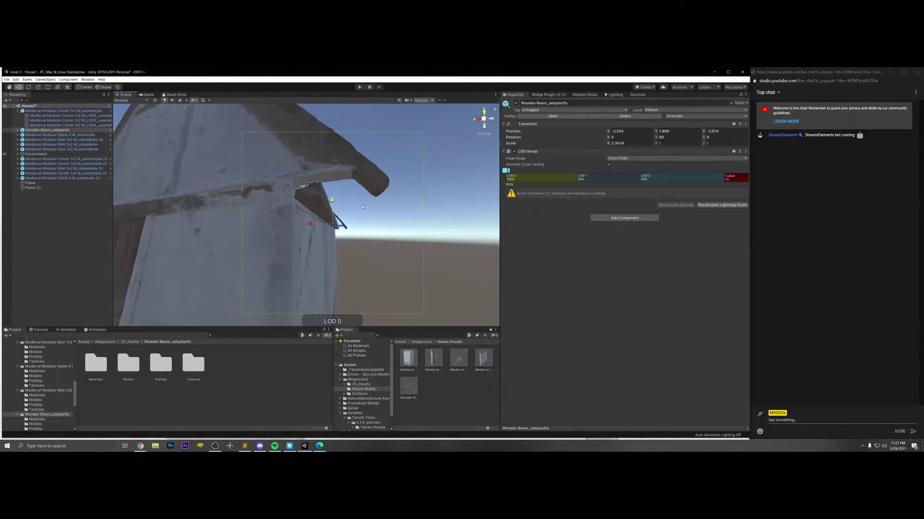
- Examine the Wooden Beam material's settings and the beam's fit under the eave
{"action": "left_click", "coordinate": [310, 235]}
{"action": "double_click", "coordinate": [108, 368]}
{"action": "left_click", "coordinate": [97, 365]}
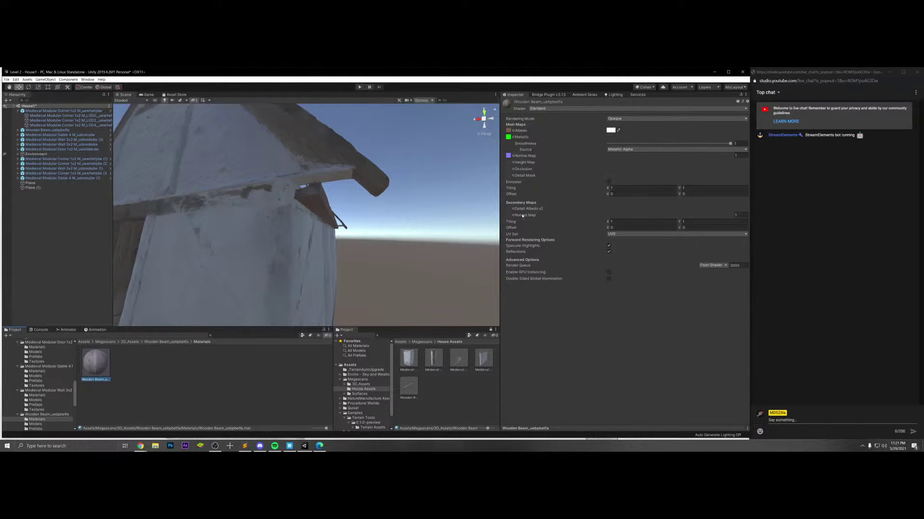
{"action": "left_click", "coordinate": [352, 211]}
{"action": "left_click_drag", "start_coordinate": [376, 209], "coordinate": [337, 207], "text": "alt"}
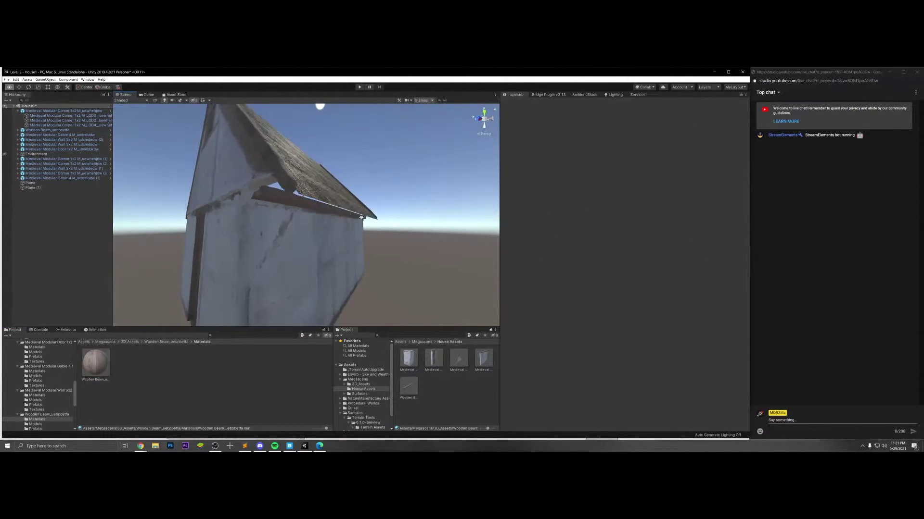
- Try the Contribute Global Illumination and Cast Shadows options on the roof plane above the beam
{"action": "left_click", "coordinate": [329, 206]}
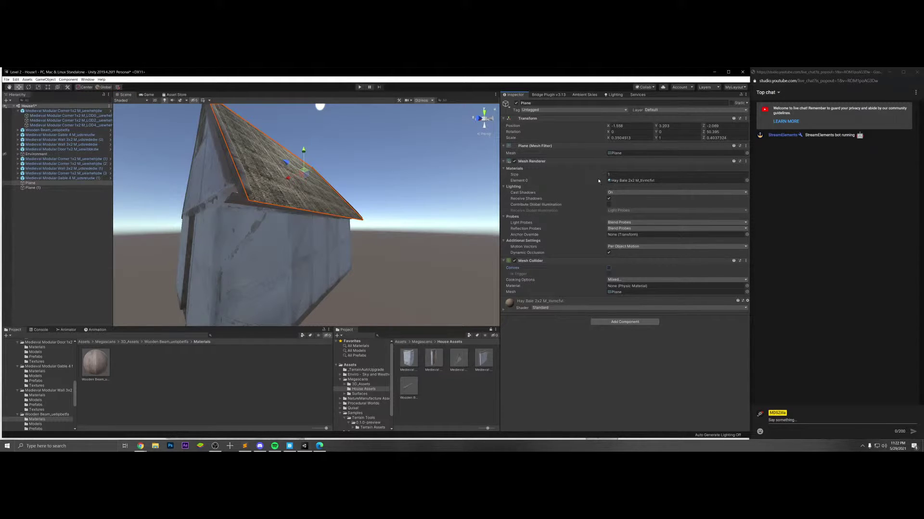
{"action": "left_click", "coordinate": [609, 205]}
{"action": "left_click", "coordinate": [609, 205]}
{"action": "left_click", "coordinate": [614, 192]}
{"action": "left_click", "coordinate": [618, 209]}
{"action": "left_click_drag", "start_coordinate": [358, 227], "coordinate": [424, 189], "text": "alt"}
{"action": "left_click", "coordinate": [625, 192]}
{"action": "left_click", "coordinate": [618, 201]}
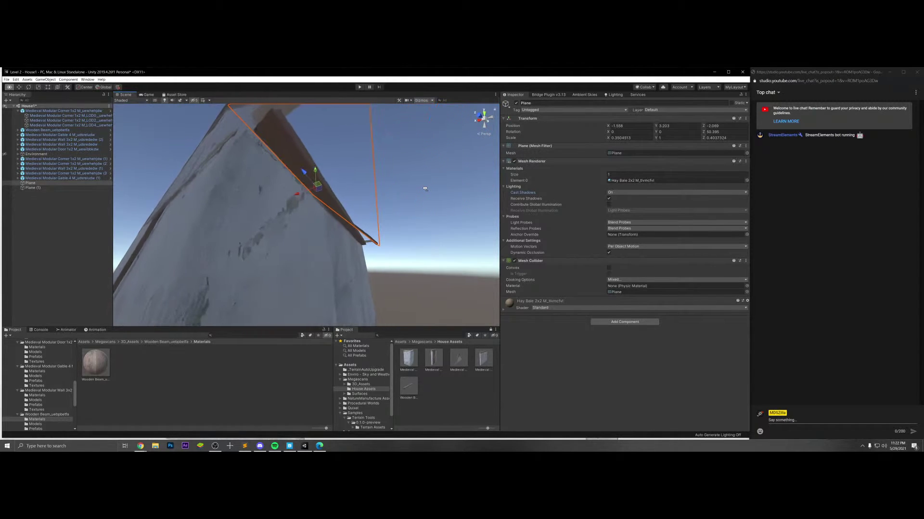
{"action": "key", "text": "f"}
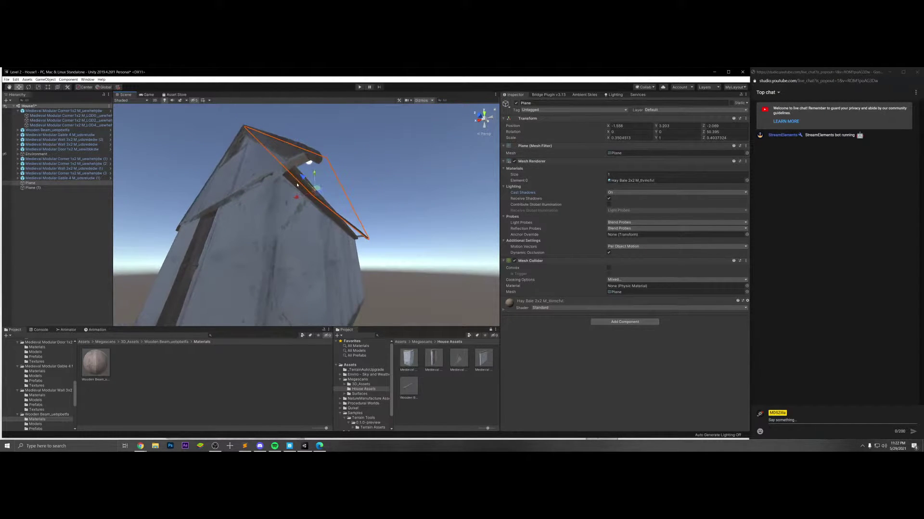
- Lengthen the beam's LOD0 mesh to an X scale of about 1.028 and shift it to about X 0.009
{"action": "left_click", "coordinate": [297, 185]}
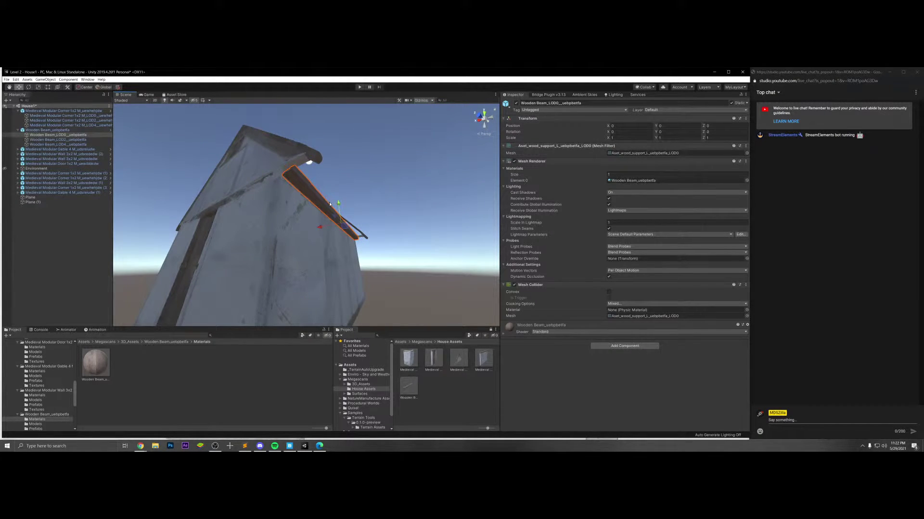
{"action": "key", "text": "e"}
{"action": "key", "text": "r"}
{"action": "left_click_drag", "start_coordinate": [347, 230], "coordinate": [385, 238]}
{"action": "key", "text": "w"}
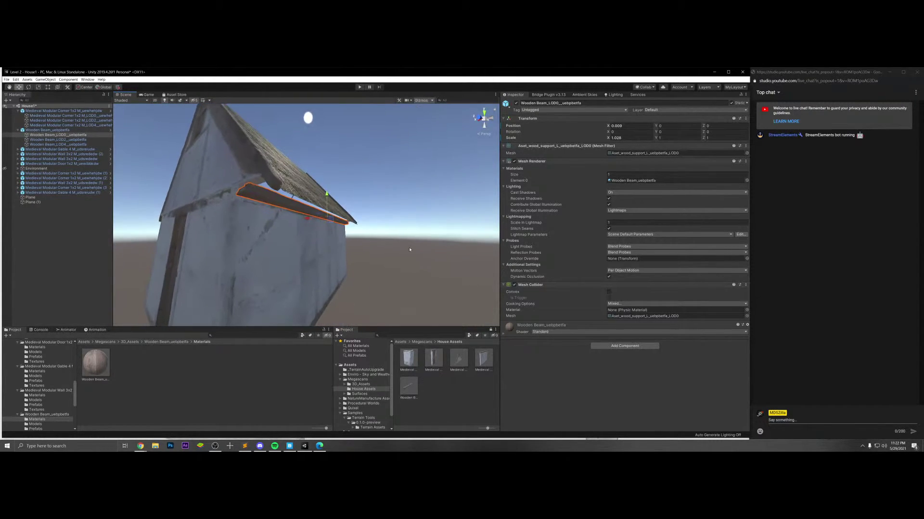
- Widen the beam's LOD0 mesh to a Z scale of about 1.98 and offset it to about Y 0.032, Z -0.06
{"action": "key", "text": "r"}
{"action": "left_click_drag", "start_coordinate": [318, 219], "coordinate": [336, 205]}
{"action": "key", "text": "w"}
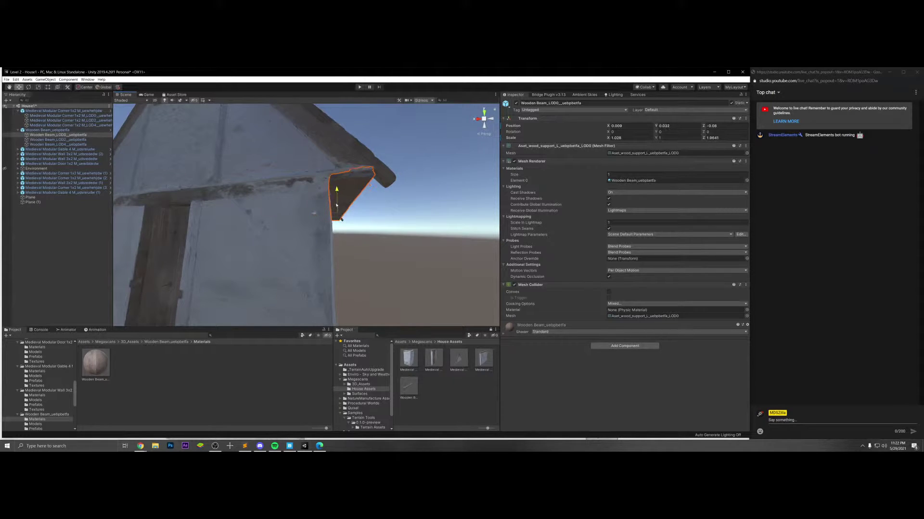
- Select the whole wooden beam, duplicate it and move the copy to the opposite eave, about X 1.39, Y 1.857
{"action": "left_click", "coordinate": [336, 212]}
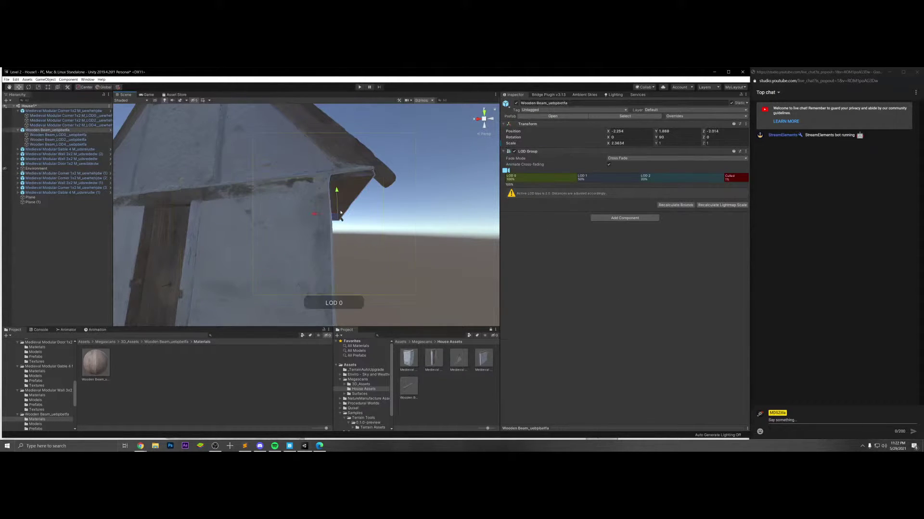
{"action": "mouse_move", "coordinate": [325, 215]}
{"action": "left_mouse_down"}
{"action": "mouse_move", "coordinate": [348, 223]}
{"action": "mouse_move", "coordinate": [158, 217]}
{"action": "mouse_move", "coordinate": [340, 222]}
{"action": "mouse_move", "coordinate": [315, 207]}
{"action": "mouse_move", "coordinate": [321, 221]}
{"action": "left_mouse_up"}
{"action": "key", "text": "ctrl+d"}
{"action": "scroll", "coordinate": [335, 217], "scroll_direction": "up", "scroll_amount": 8}
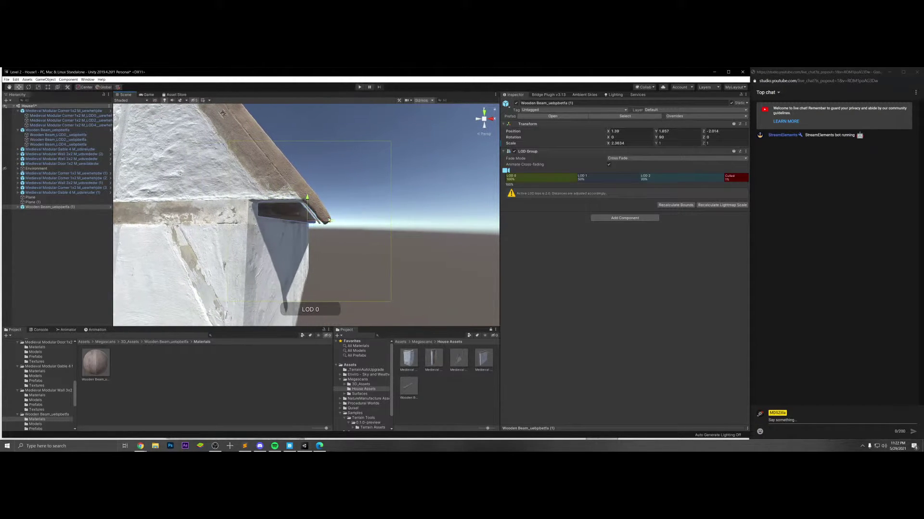
- Widen the duplicated beam to a Z scale of about 1.19 and shift it to about X 1.428 under the eave
{"action": "left_click", "coordinate": [321, 220]}
{"action": "left_click", "coordinate": [303, 220]}
{"action": "left_click_drag", "start_coordinate": [325, 222], "coordinate": [327, 223]}
{"action": "key", "text": "r"}
{"action": "key", "text": "w"}
{"action": "key", "text": "r"}
{"action": "key", "text": "w"}
{"action": "left_click_drag", "start_coordinate": [327, 223], "coordinate": [356, 280], "text": "alt"}
{"action": "left_click", "coordinate": [427, 251]}
{"action": "left_click", "coordinate": [358, 280]}
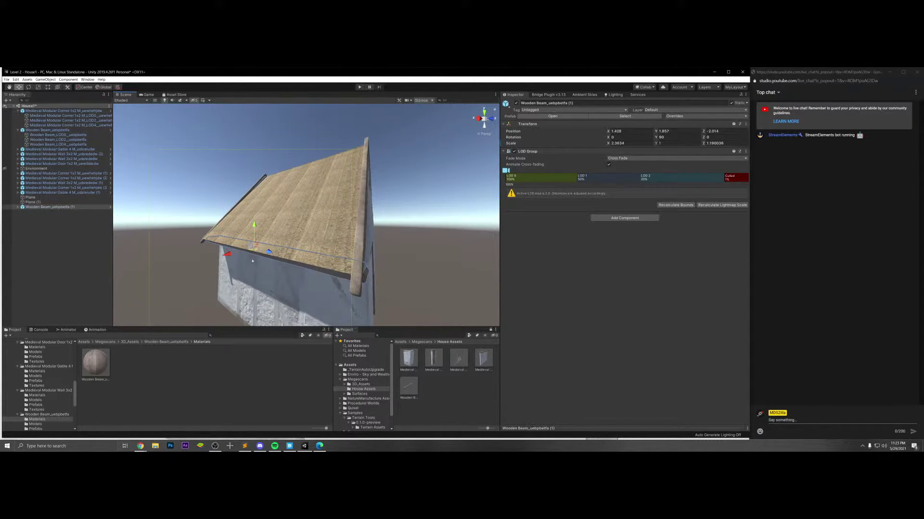
- Slide the duplicated beam along the Z axis so it spans the eave between both gables
{"action": "left_click_drag", "start_coordinate": [252, 261], "coordinate": [416, 244], "text": "alt"}
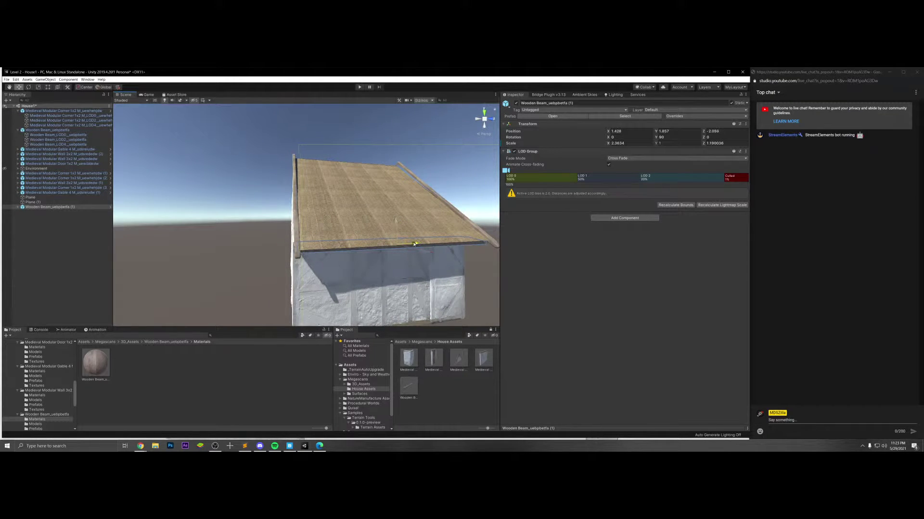
{"action": "left_click_drag", "start_coordinate": [412, 246], "coordinate": [304, 252], "text": "alt"}
{"action": "scroll", "coordinate": [275, 288], "scroll_direction": "down", "scroll_amount": 5}
{"action": "scroll", "coordinate": [327, 254], "scroll_direction": "up", "scroll_amount": 5}
- Open the roof's Hay Bale 2x2 M material from the Megascans Surfaces folder
{"action": "left_click", "coordinate": [304, 253]}
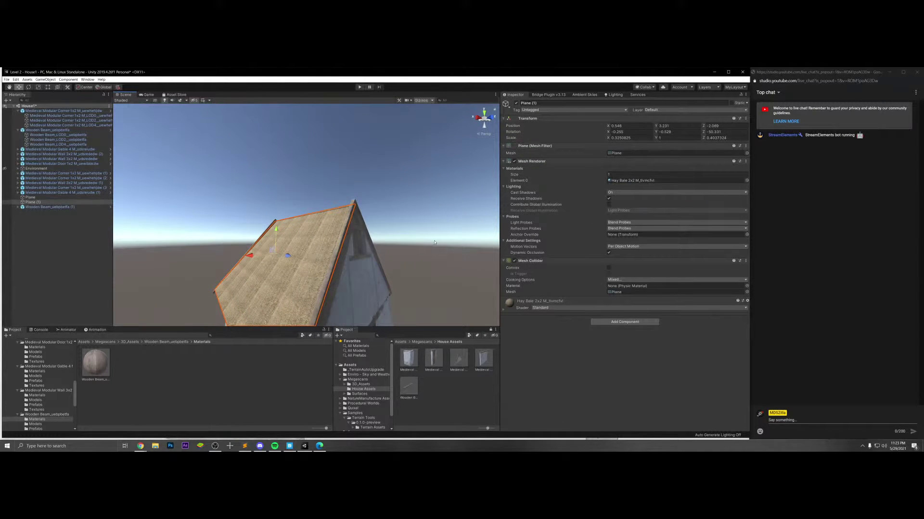
{"action": "left_click", "coordinate": [86, 371]}
{"action": "left_click", "coordinate": [168, 342]}
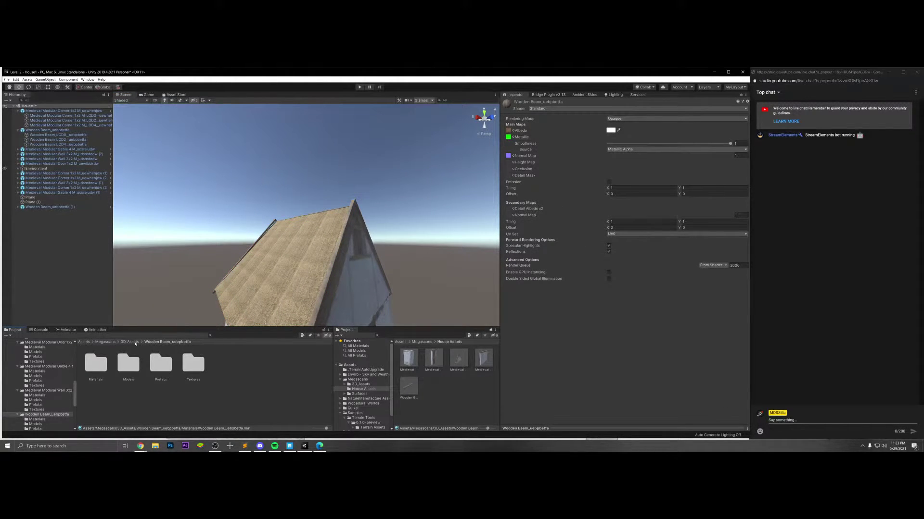
{"action": "left_click", "coordinate": [129, 342]}
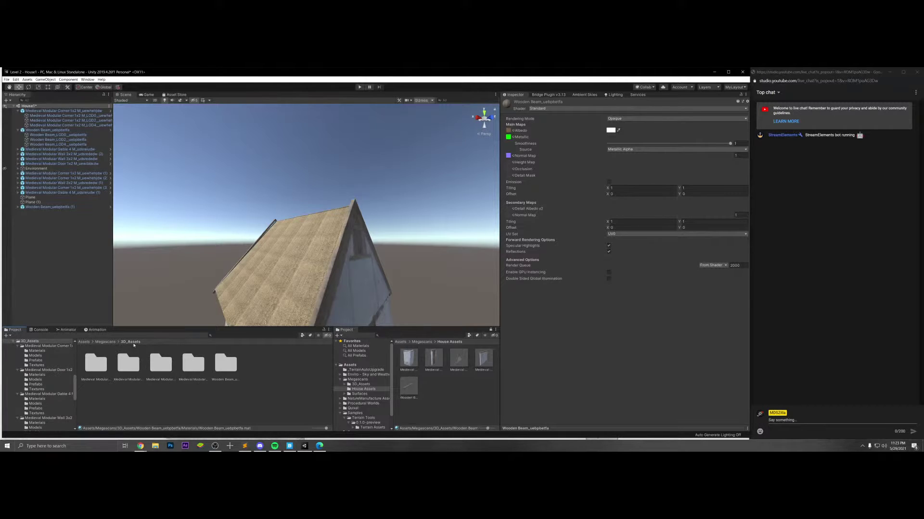
{"action": "left_click", "coordinate": [194, 363]}
{"action": "left_click", "coordinate": [160, 363]}
{"action": "left_click", "coordinate": [99, 343]}
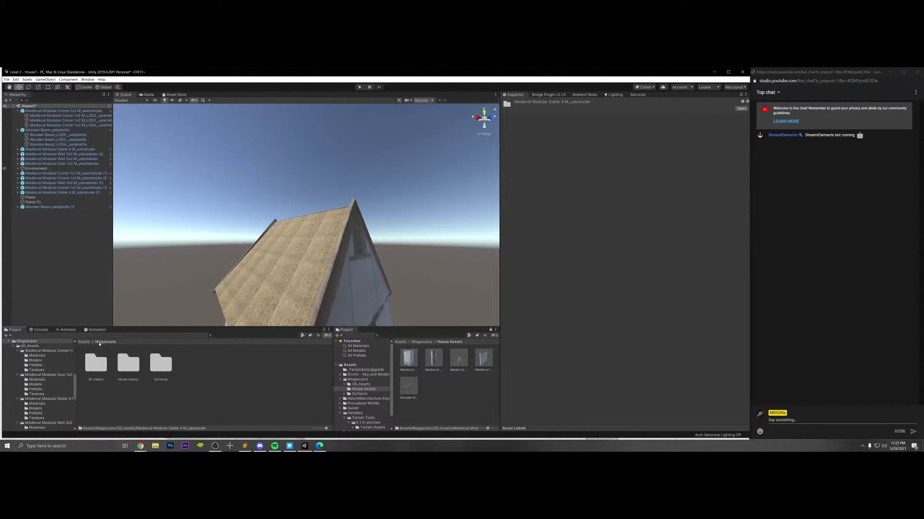
{"action": "left_click", "coordinate": [95, 363]}
{"action": "double_click", "coordinate": [160, 363]}
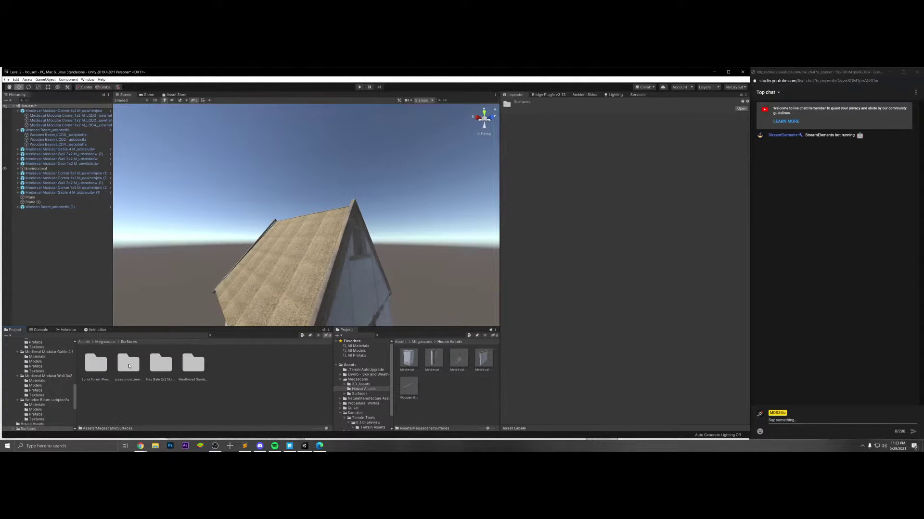
{"action": "double_click", "coordinate": [161, 363]}
{"action": "double_click", "coordinate": [95, 363]}
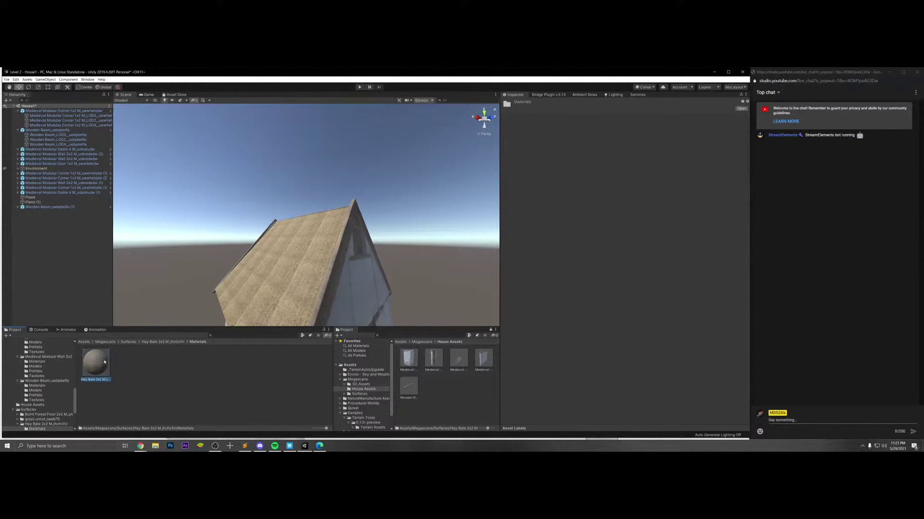
{"action": "left_click", "coordinate": [96, 364]}
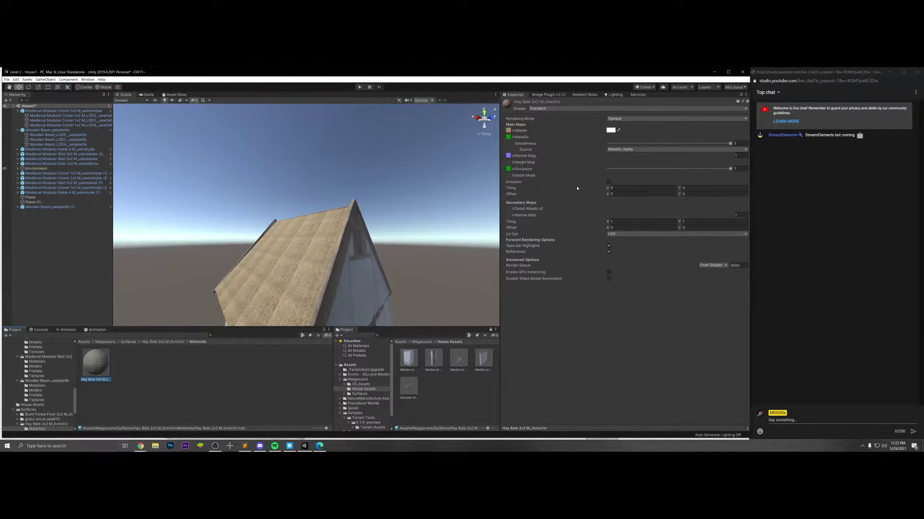
- Set the Hay Bale material's Normal Map strength to 2 after trying 3
{"action": "left_click", "coordinate": [736, 155]}
{"action": "type", "text": "3"}
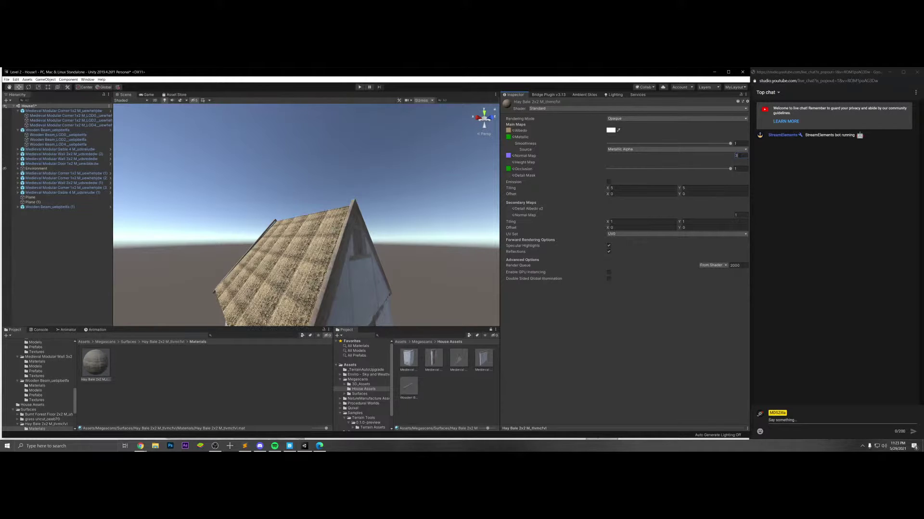
{"action": "key", "text": "BackSpace"}
{"action": "type", "text": "2"}
- Select the front gable in the scene and identify its Medieval Modular Gable 4 M prefab in the House Assets folder
{"action": "right_click_drag", "start_coordinate": [459, 196], "coordinate": [387, 260]}
{"action": "left_click", "coordinate": [388, 260]}
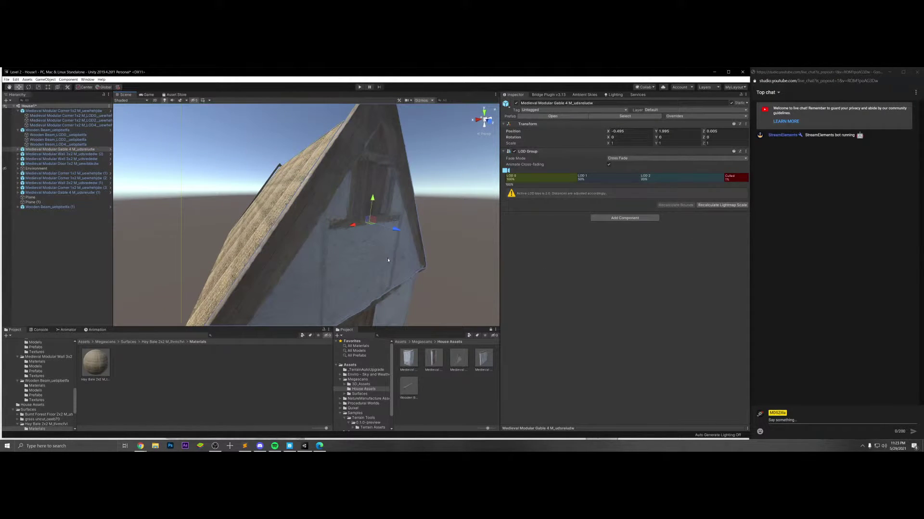
{"action": "left_click", "coordinate": [171, 342]}
{"action": "left_click", "coordinate": [143, 343]}
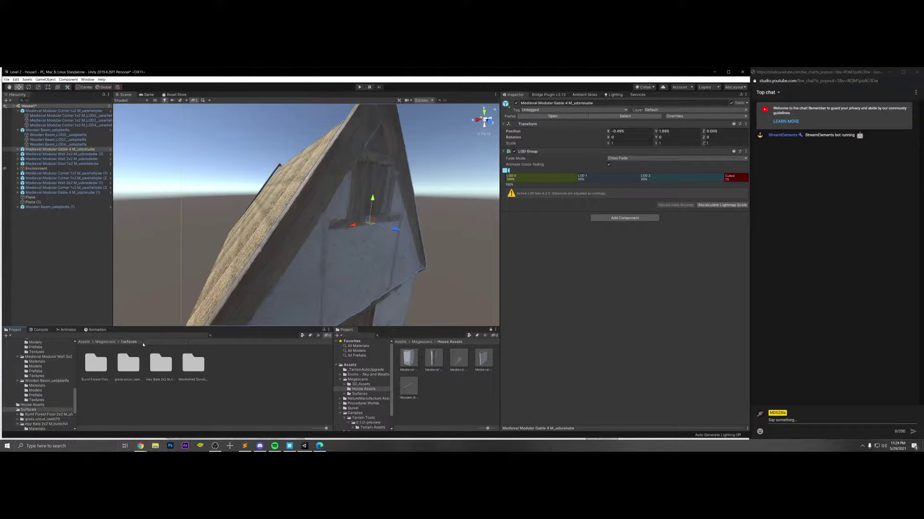
{"action": "left_click", "coordinate": [106, 342]}
{"action": "double_click", "coordinate": [100, 367]}
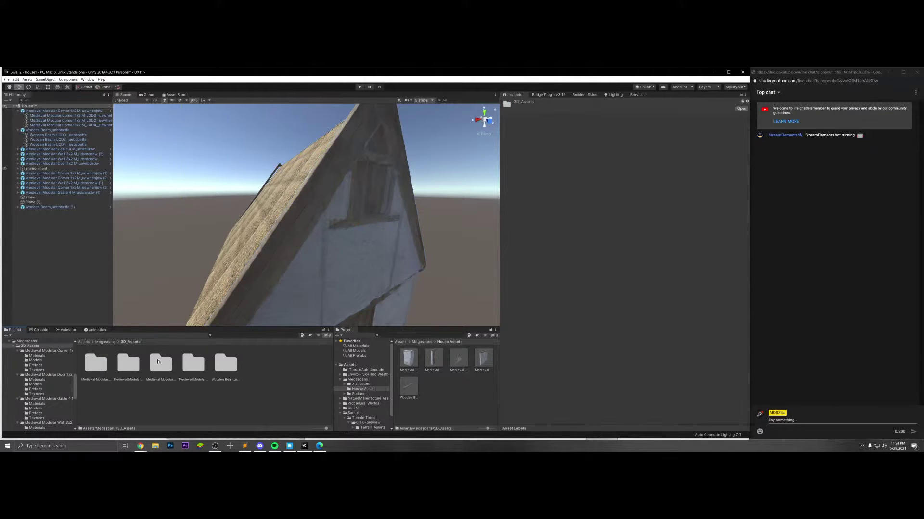
{"action": "double_click", "coordinate": [194, 362]}
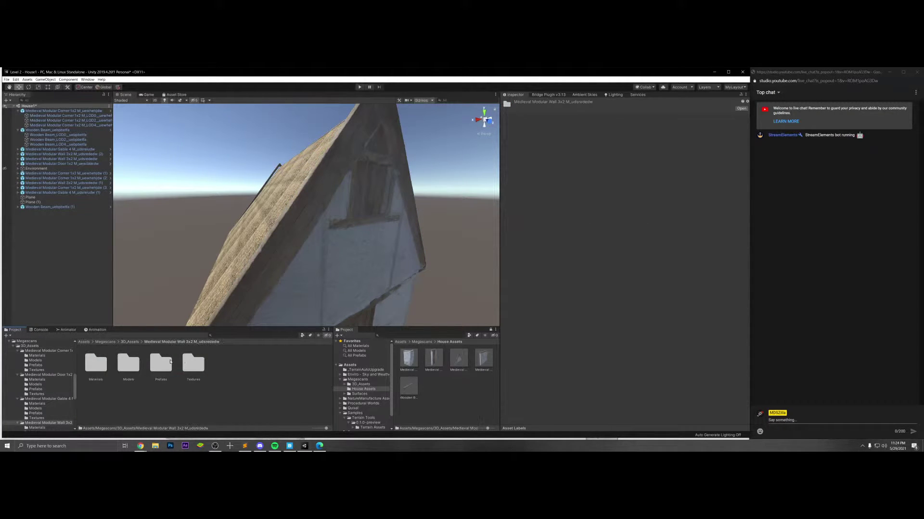
{"action": "left_click", "coordinate": [454, 359]}
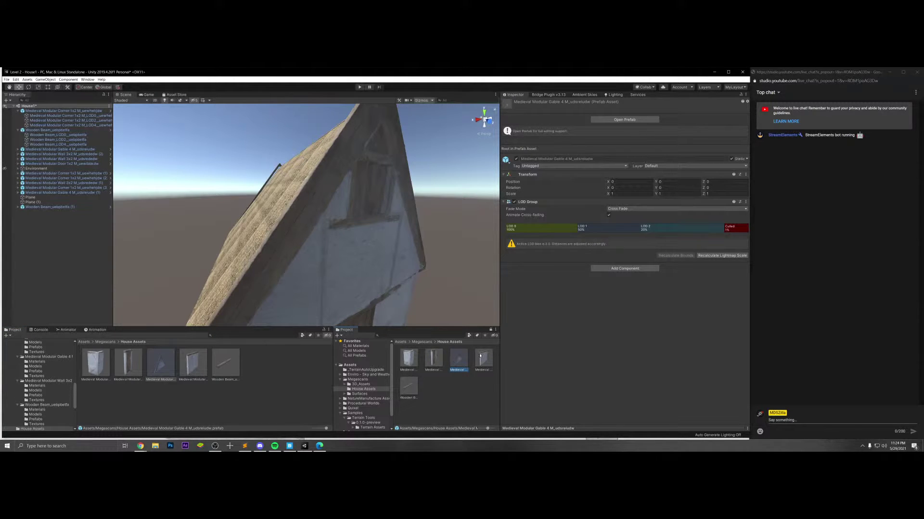
- Open the Medieval Modular Gable 4 M material from its Materials folder under Megascans 3D_Assets
{"action": "left_click", "coordinate": [105, 342]}
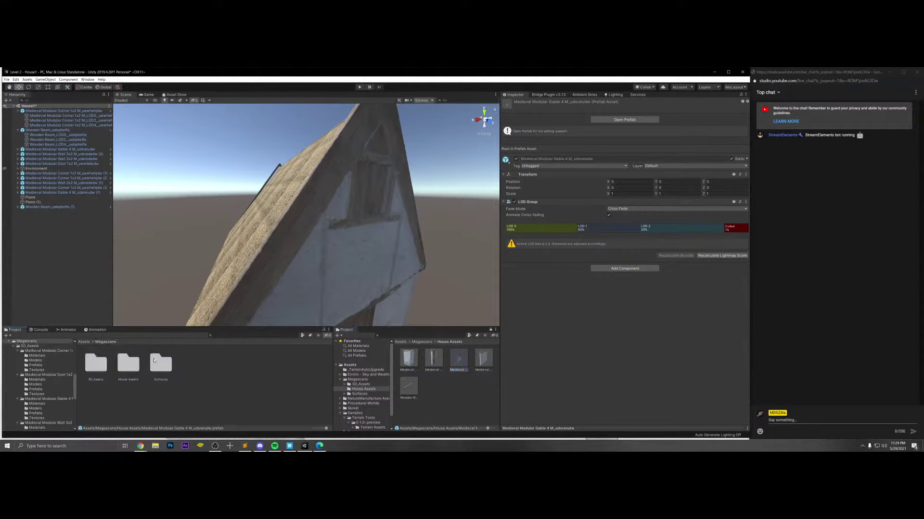
{"action": "left_click", "coordinate": [85, 342]}
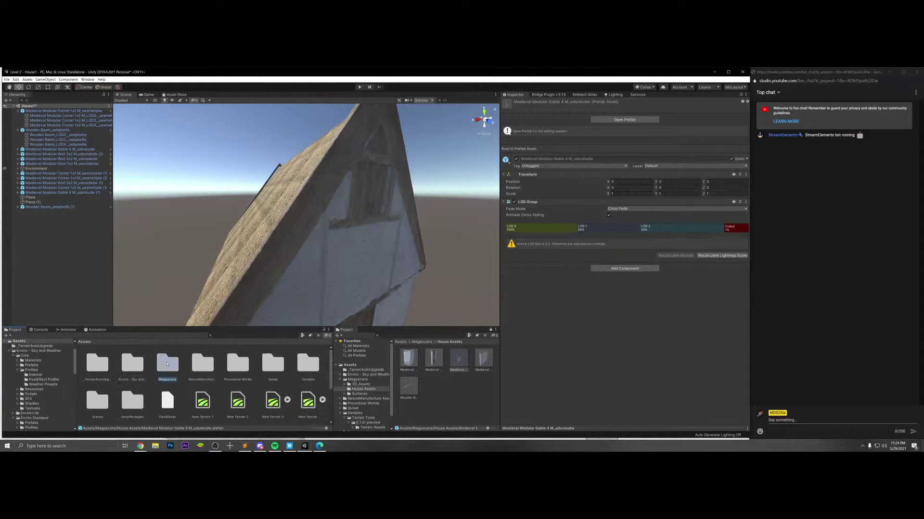
{"action": "double_click", "coordinate": [165, 363]}
{"action": "double_click", "coordinate": [100, 363]}
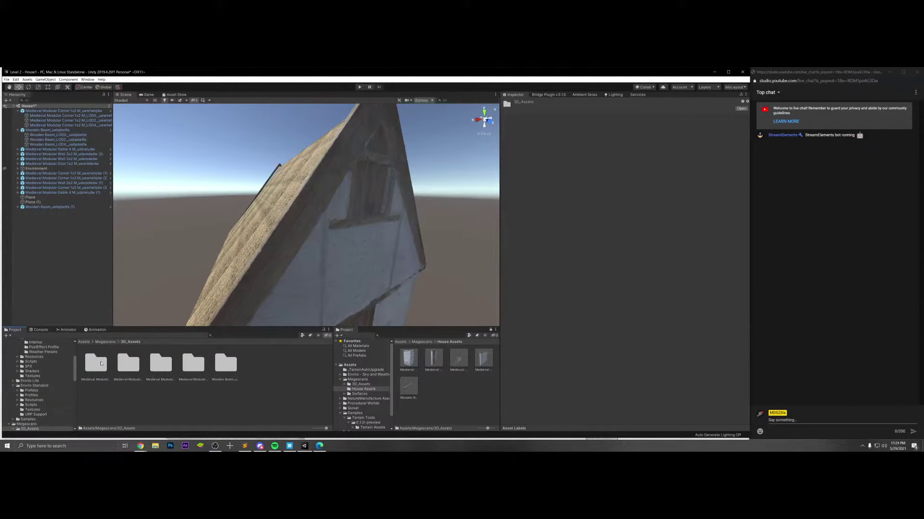
{"action": "double_click", "coordinate": [170, 367]}
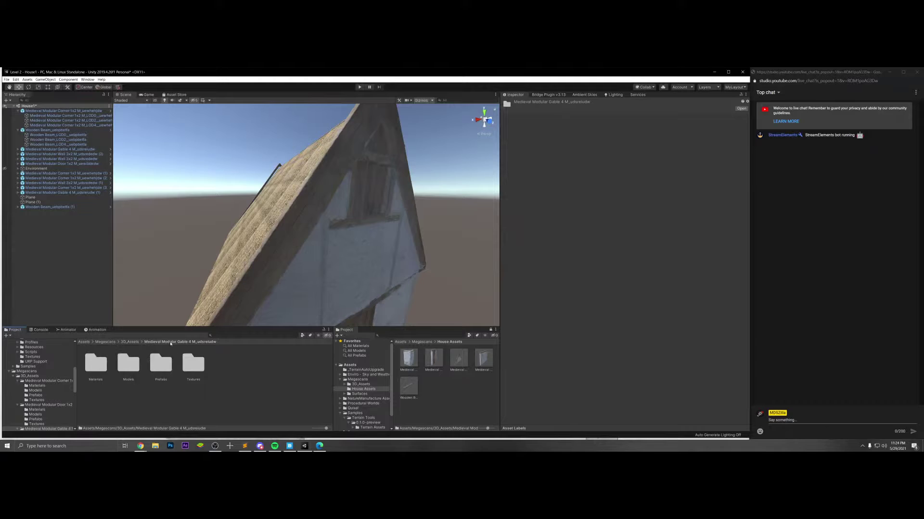
{"action": "left_click", "coordinate": [160, 362]}
{"action": "double_click", "coordinate": [193, 364]}
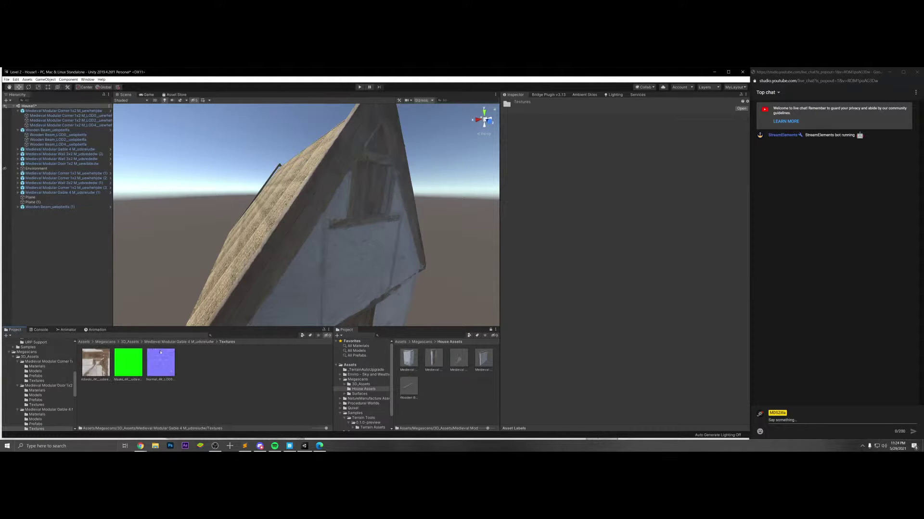
{"action": "left_click", "coordinate": [178, 342]}
{"action": "double_click", "coordinate": [96, 363]}
{"action": "left_click", "coordinate": [96, 363]}
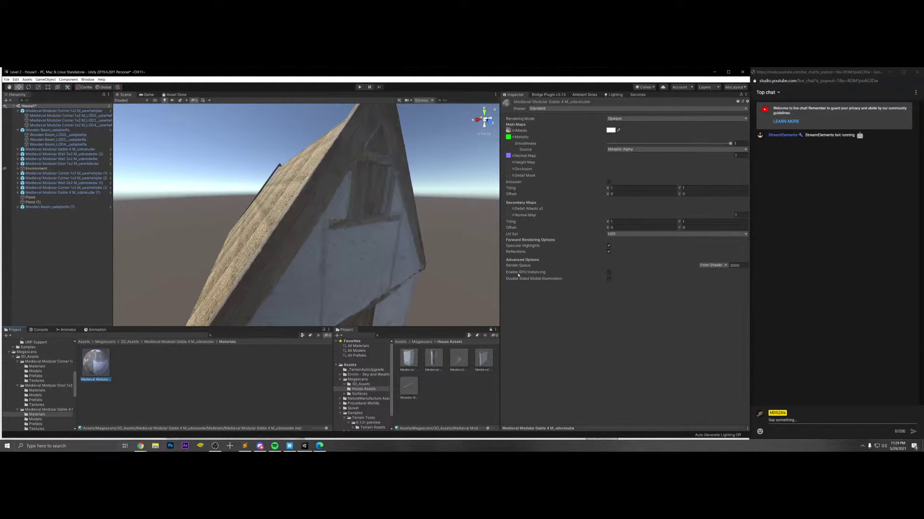
- Set the gable material's Normal Map strength to 2 after trying 5 and 3
{"action": "left_click", "coordinate": [735, 155]}
{"action": "type", "text": "5"}
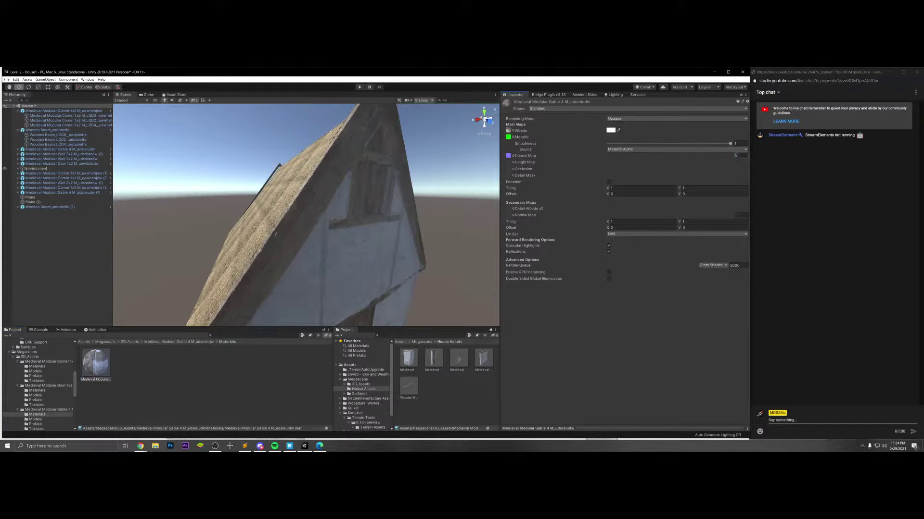
{"action": "key", "text": "w"}
{"action": "right_click_drag", "start_coordinate": [389, 220], "coordinate": [323, 219]}
{"action": "key", "text": "s"}
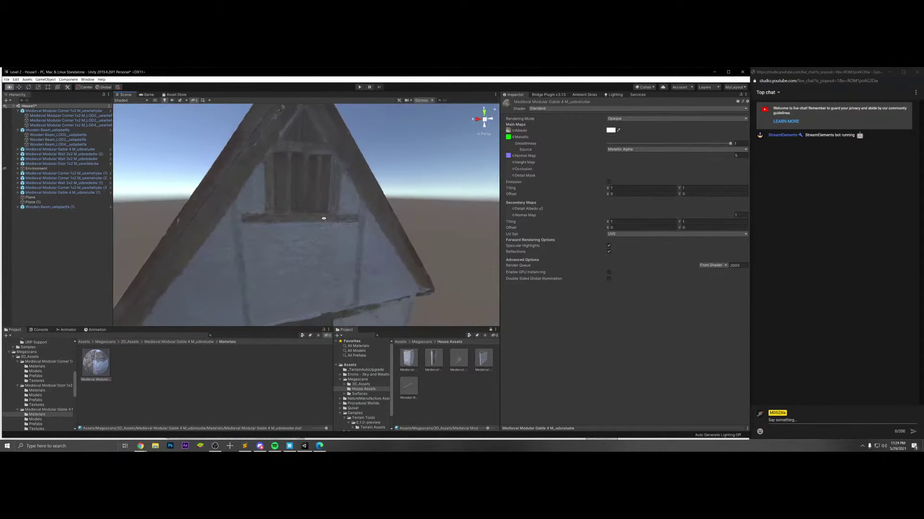
{"action": "left_click", "coordinate": [727, 158]}
{"action": "type", "text": "3"}
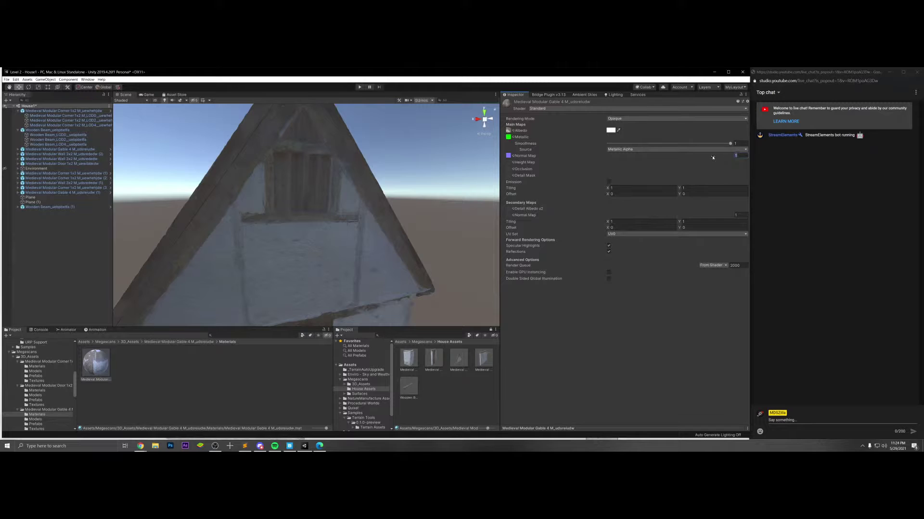
- Open the Medieval Modular Wall 3x2 M prefab for editing and expand the material settings of its LOD2 mesh
{"action": "right_click_drag", "start_coordinate": [308, 192], "coordinate": [373, 225]}
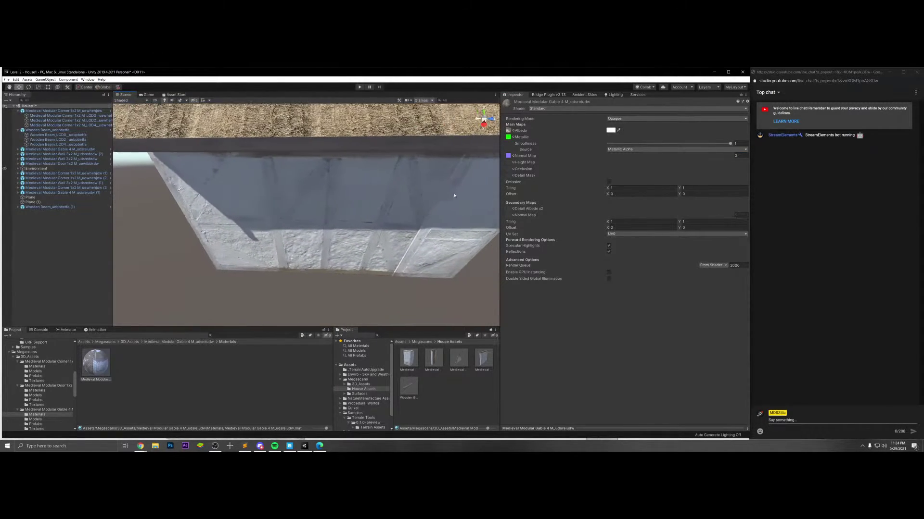
{"action": "left_click", "coordinate": [374, 227]}
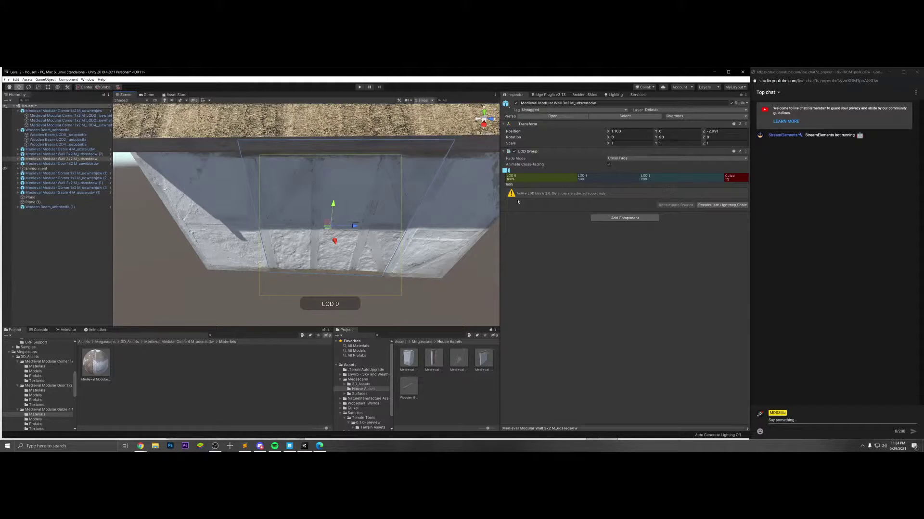
{"action": "left_click", "coordinate": [553, 117]}
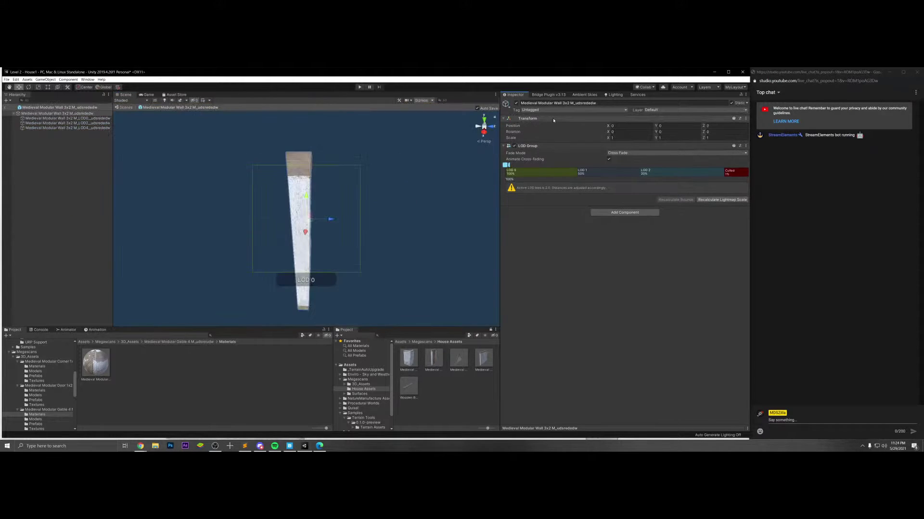
{"action": "left_click", "coordinate": [72, 118]}
{"action": "left_click", "coordinate": [77, 123]}
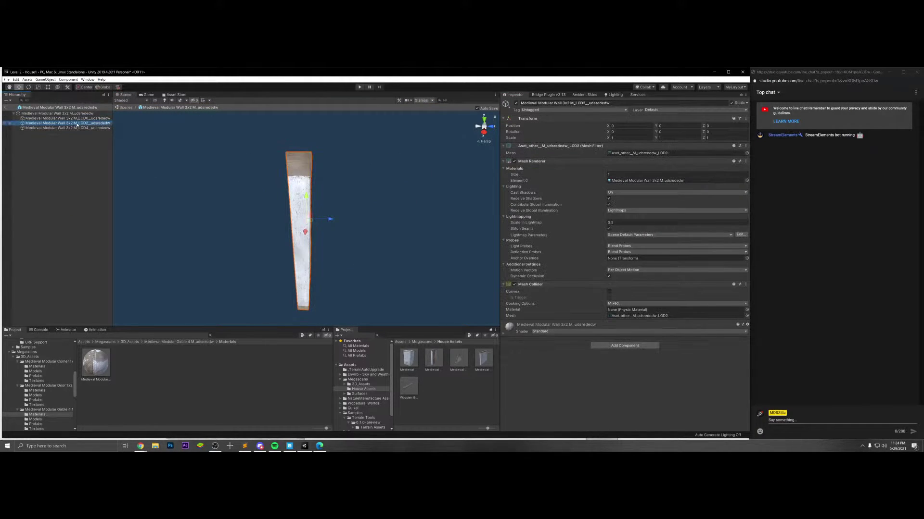
{"action": "left_click", "coordinate": [503, 333]}
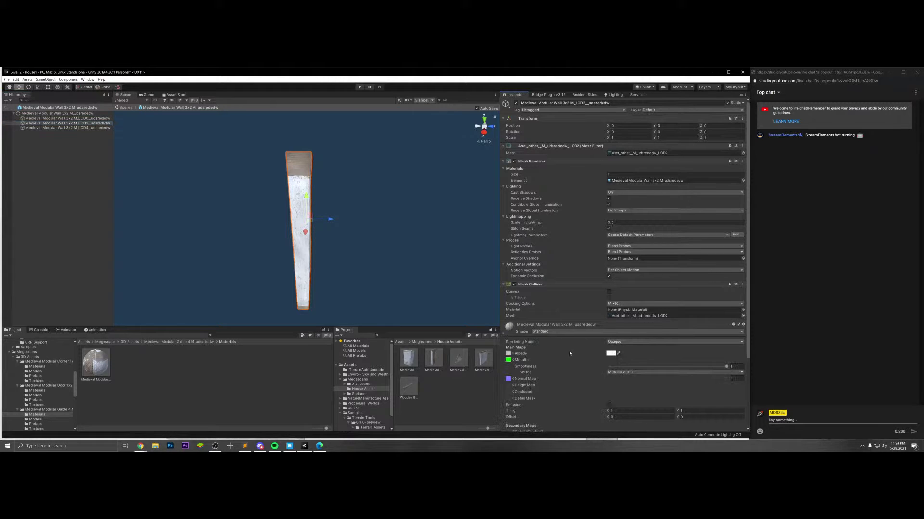
{"action": "scroll", "coordinate": [569, 353], "scroll_direction": "down", "scroll_amount": 3}
- Set the wall material's Normal Map strength to 2 after trying 3, and return to the house scene
{"action": "left_click_drag", "start_coordinate": [488, 311], "coordinate": [239, 246], "text": "alt"}
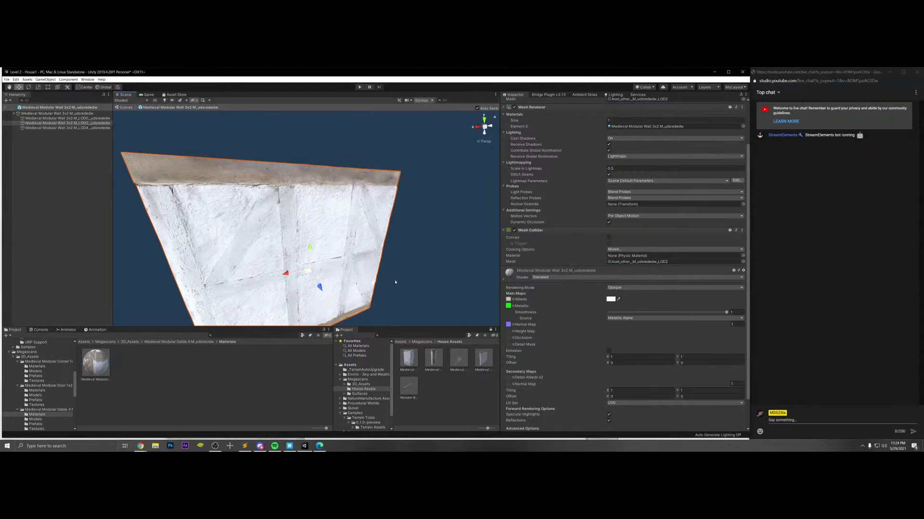
{"action": "left_click_drag", "start_coordinate": [396, 282], "coordinate": [433, 293], "text": "alt"}
{"action": "left_click", "coordinate": [732, 324]}
{"action": "type", "text": "3"}
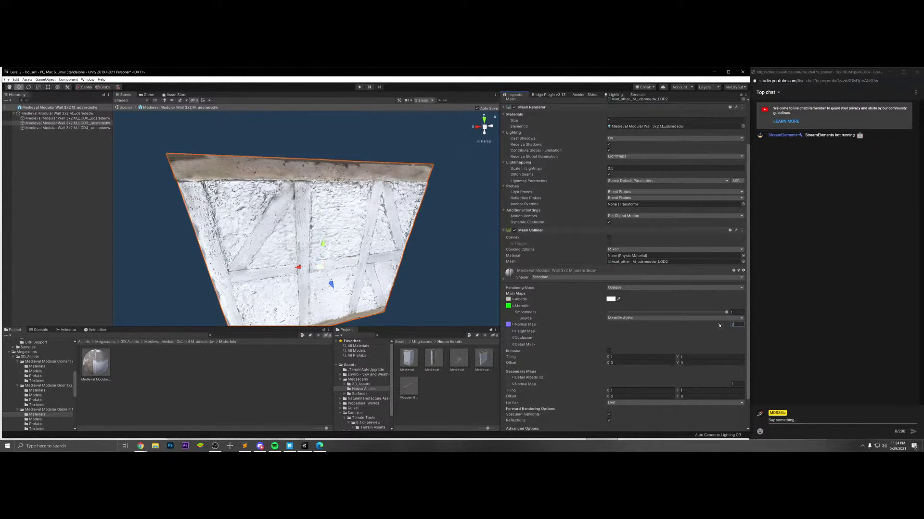
{"action": "key", "text": "BackSpace"}
{"action": "type", "text": "2"}
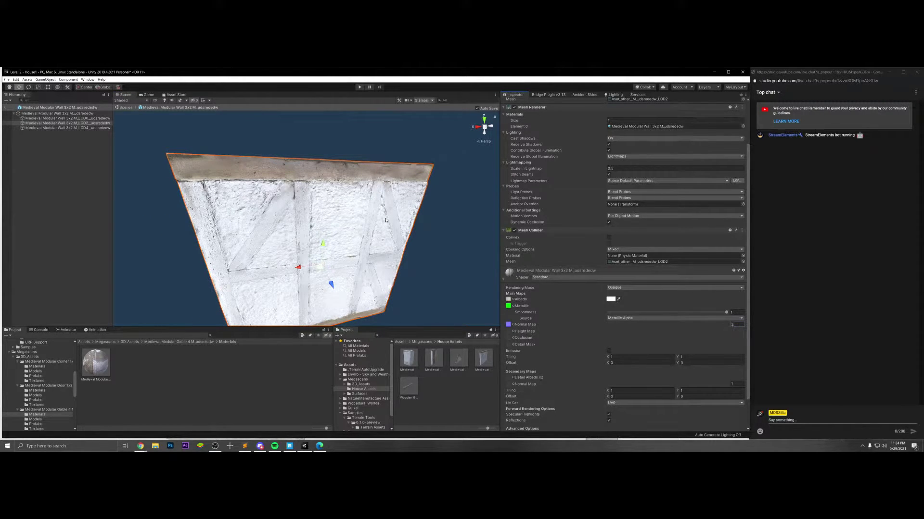
{"action": "left_click", "coordinate": [126, 108]}
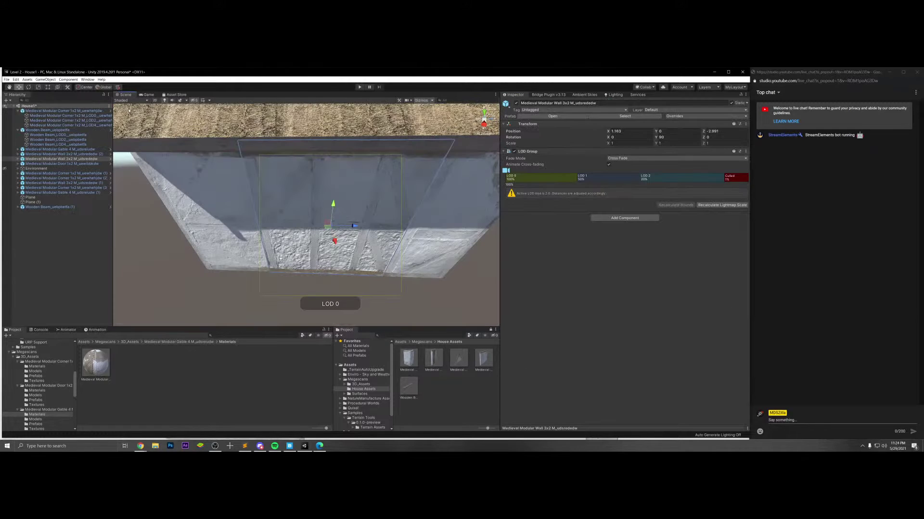
- Open the Medieval Modular Corner 1x2 M prefab, set its material's Normal Map strength to 2, and return to the house scene
{"action": "left_click_drag", "start_coordinate": [284, 198], "coordinate": [315, 201], "text": "alt"}
{"action": "left_click", "coordinate": [282, 214]}
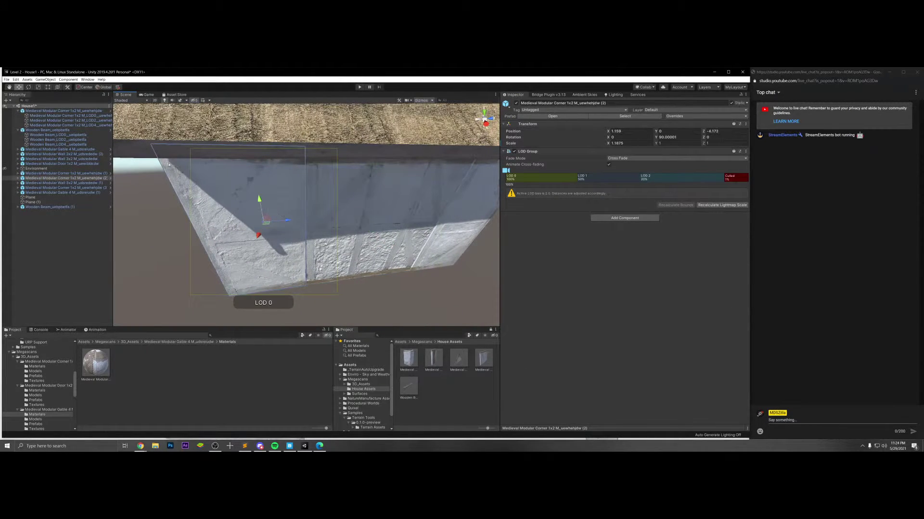
{"action": "left_click", "coordinate": [534, 116]}
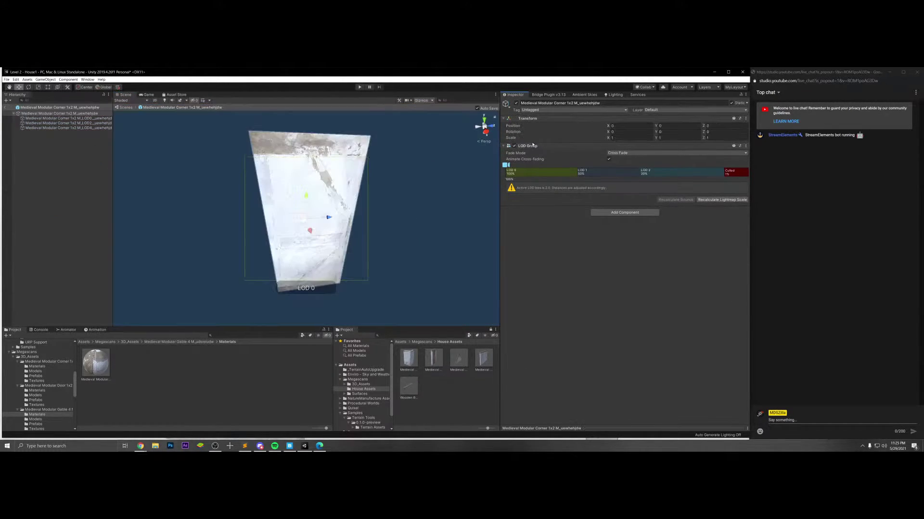
{"action": "left_click", "coordinate": [67, 118]}
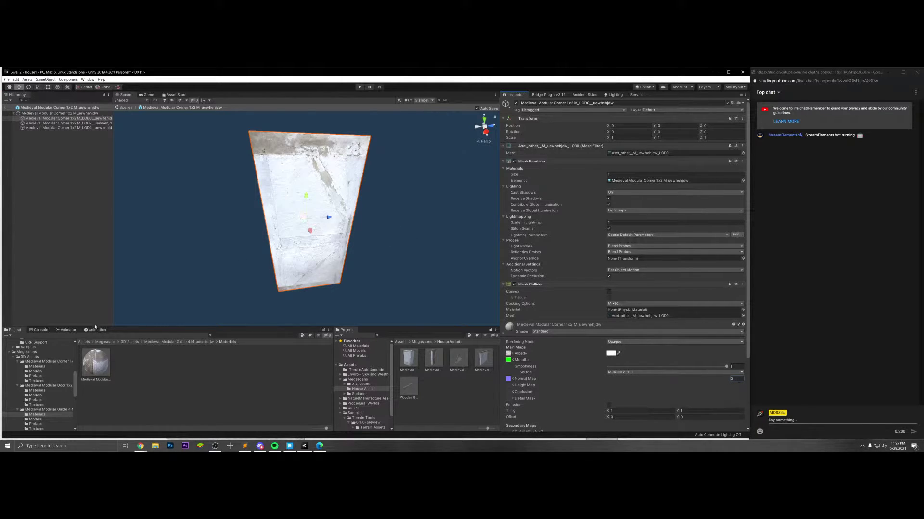
{"action": "left_click", "coordinate": [87, 342]}
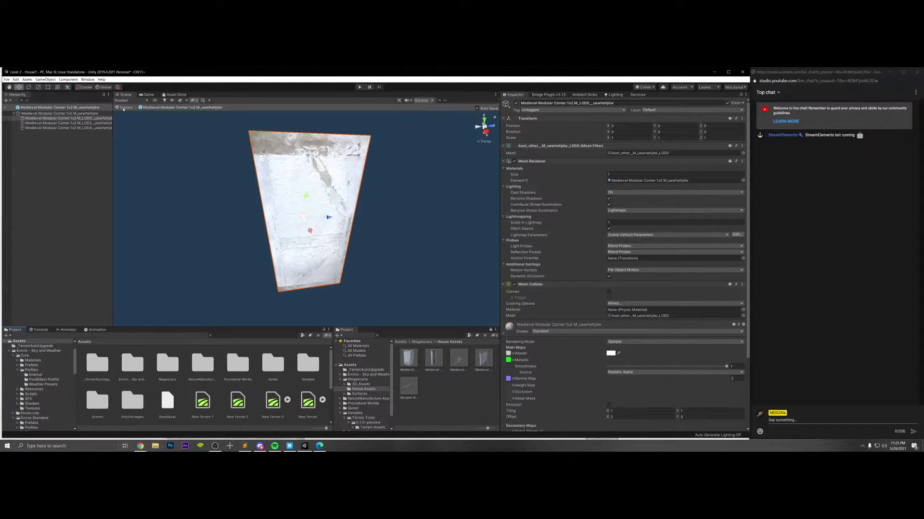
{"action": "left_click", "coordinate": [124, 109]}
- Open the Medieval Modular Door 1x2 M prefab of the house's door for editing
{"action": "left_click_drag", "start_coordinate": [409, 226], "coordinate": [439, 231], "text": "alt"}
{"action": "scroll", "coordinate": [442, 231], "scroll_direction": "down", "scroll_amount": 5}
{"action": "scroll", "coordinate": [439, 231], "scroll_direction": "up", "scroll_amount": 5}
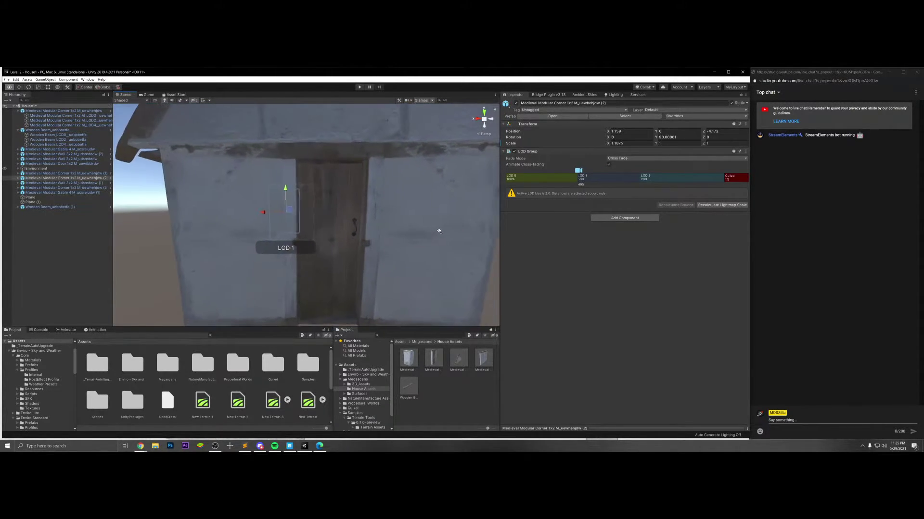
{"action": "scroll", "coordinate": [439, 231], "scroll_direction": "up", "scroll_amount": 2}
{"action": "scroll", "coordinate": [439, 231], "scroll_direction": "down", "scroll_amount": 5}
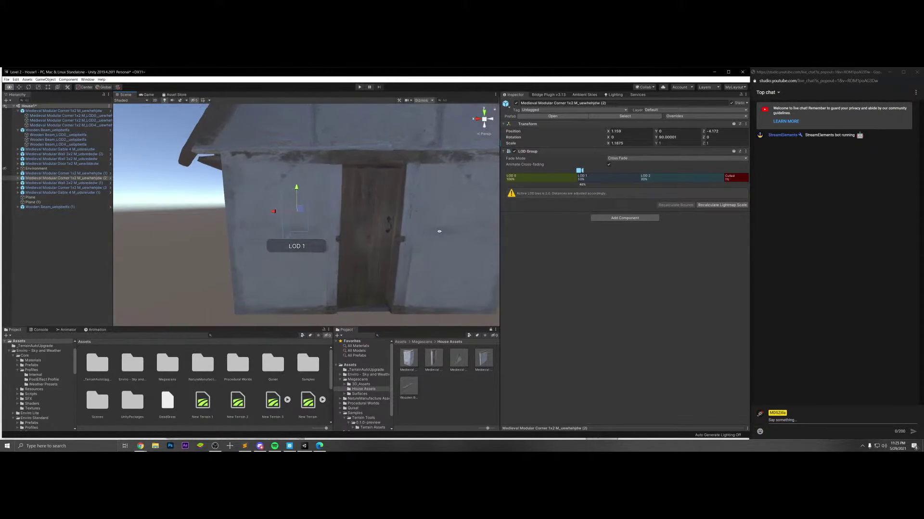
{"action": "left_click", "coordinate": [380, 239]}
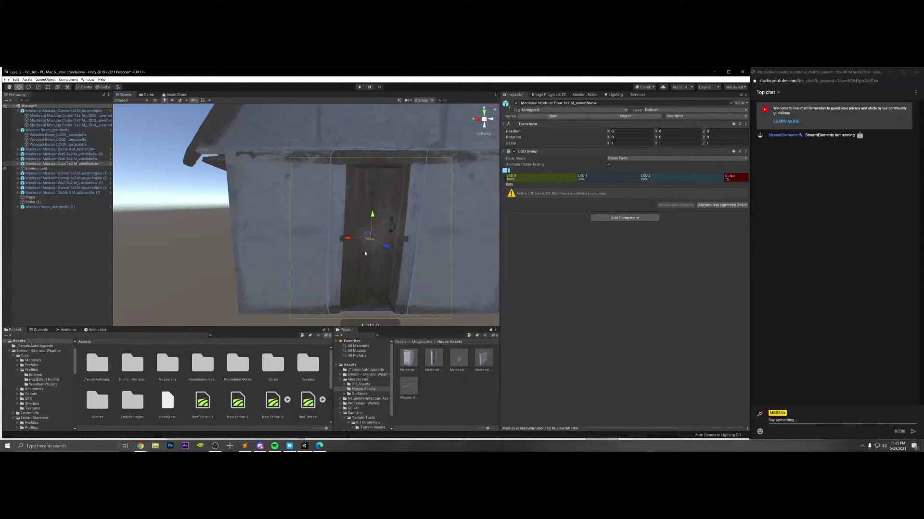
{"action": "left_click", "coordinate": [552, 116]}
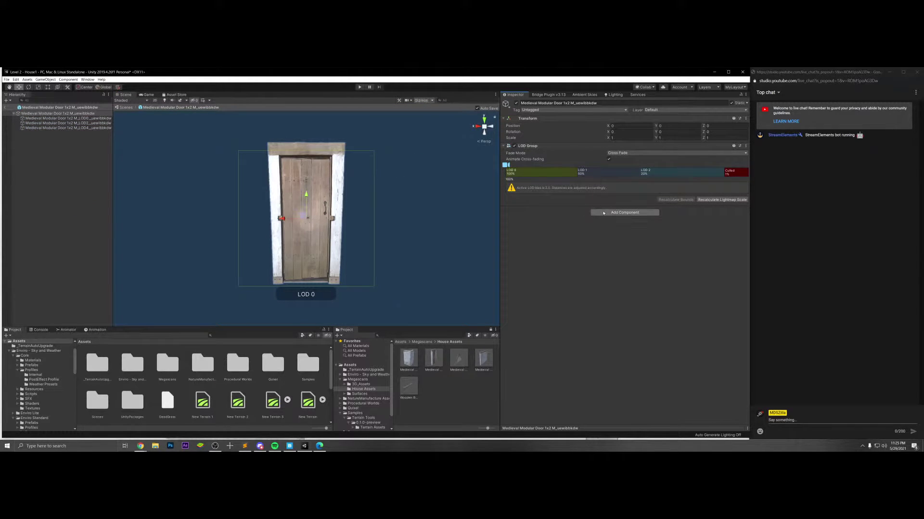
- Set the Normal Map strength of the door's LOD0 material to 3 and return to the house scene
{"action": "left_click", "coordinate": [74, 118]}
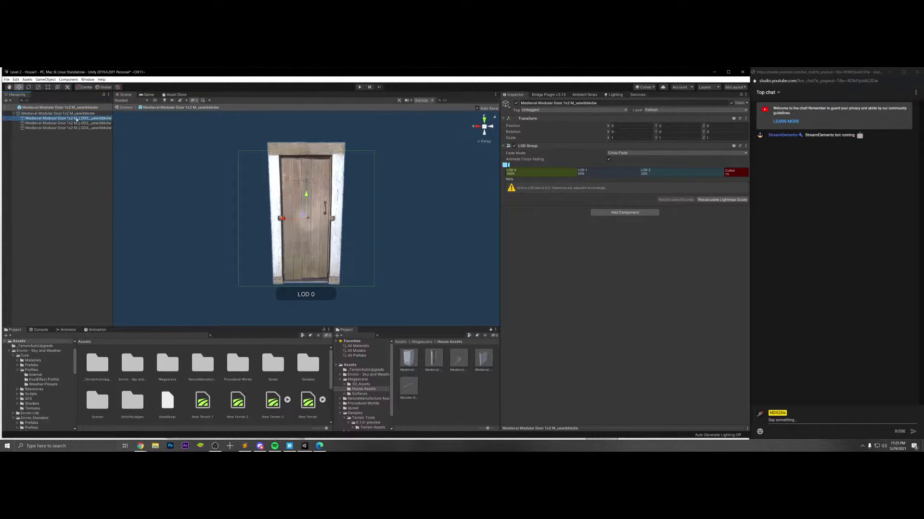
{"action": "left_click", "coordinate": [509, 330]}
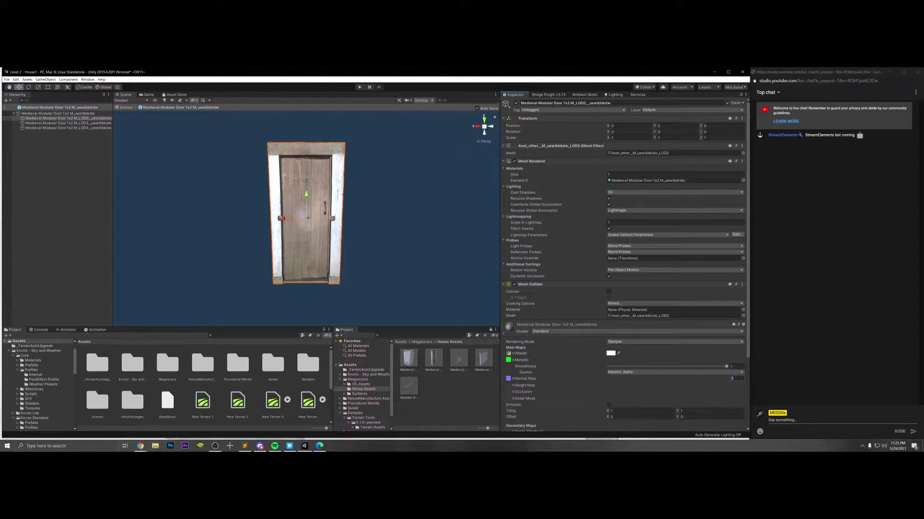
{"action": "type", "text": "3"}
{"action": "left_click", "coordinate": [125, 107]}
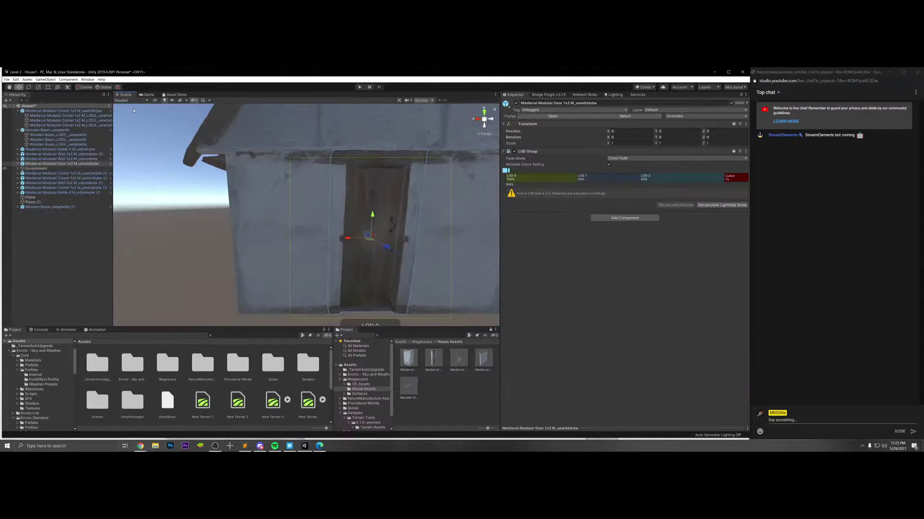
- Try tilting the duplicated wooden beam at the eave to about -8.8° in X and 2.2° in Z, and undo the last moves
{"action": "right_click_drag", "start_coordinate": [371, 214], "coordinate": [319, 208]}
{"action": "key", "text": "s"}
{"action": "key", "text": "w"}
{"action": "left_click", "coordinate": [320, 209]}
{"action": "key", "text": "e"}
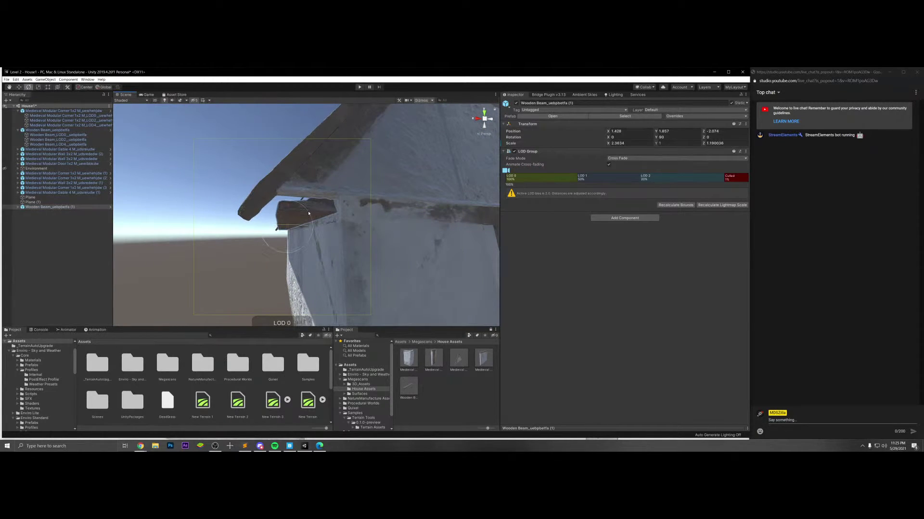
{"action": "left_click_drag", "start_coordinate": [308, 213], "coordinate": [313, 217]}
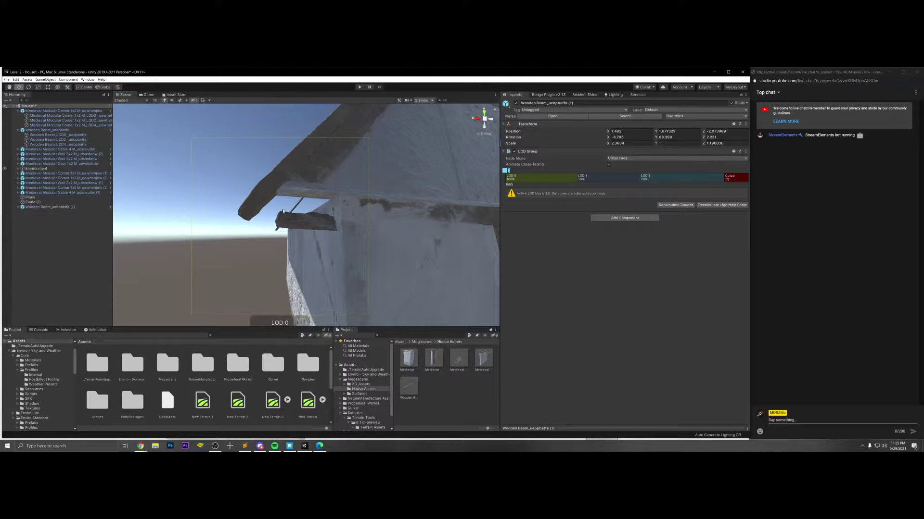
{"action": "left_click", "coordinate": [273, 223]}
{"action": "left_click", "coordinate": [284, 214]}
{"action": "left_click_drag", "start_coordinate": [285, 214], "coordinate": [326, 236]}
{"action": "right_click_drag", "start_coordinate": [326, 236], "coordinate": [329, 238]}
{"action": "key", "text": "a"}
{"action": "key", "text": "ctrl+z"}
{"action": "key", "text": "ctrl+z"}
{"action": "key", "text": "ctrl+z"}
{"action": "key", "text": "ctrl+z"}
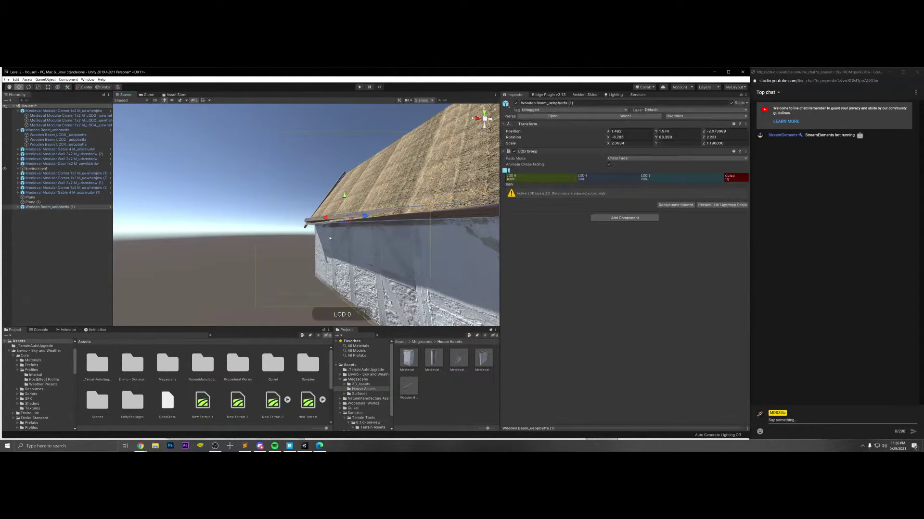
- Set the tilted eave beam's Y rotation to 90 and orbit to check its alignment along the roof
{"action": "left_click_drag", "start_coordinate": [352, 240], "coordinate": [293, 223], "text": "alt"}
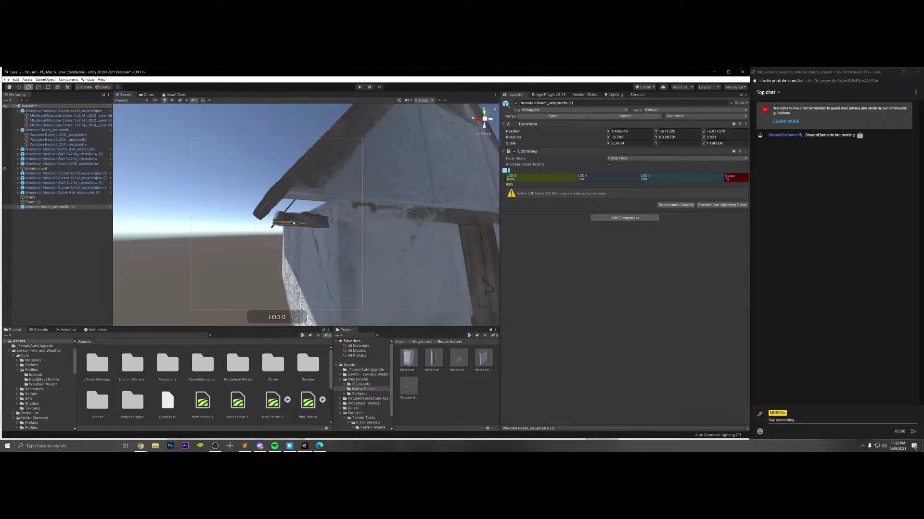
{"action": "left_click", "coordinate": [674, 131]}
{"action": "type", "text": "90"}
{"action": "left_click_drag", "start_coordinate": [289, 252], "coordinate": [412, 253], "text": "alt"}
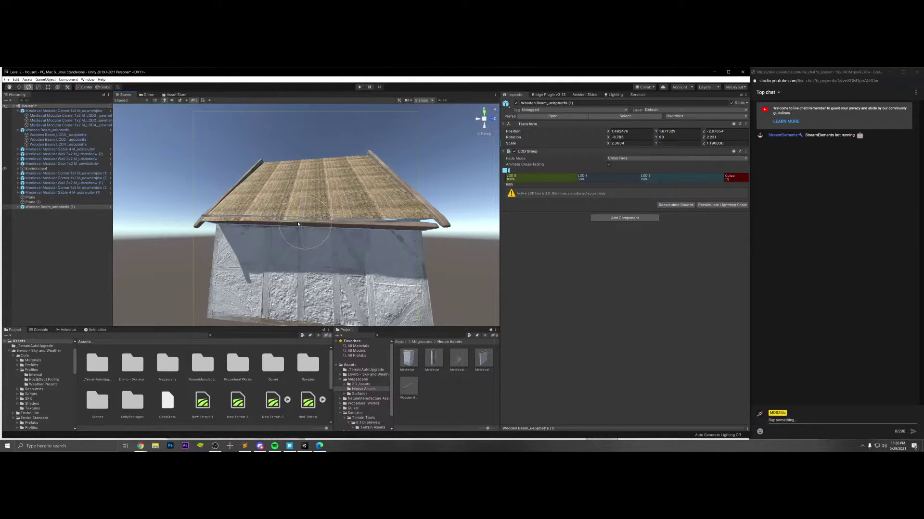
- Try rotating and then deleting the tilted eave beam, and undo back to its untilted placement
{"action": "left_click_drag", "start_coordinate": [297, 223], "coordinate": [225, 230]}
{"action": "key", "text": "w"}
{"action": "key", "text": "e"}
{"action": "key", "text": "Delete"}
{"action": "scroll", "coordinate": [224, 230], "scroll_direction": "up", "scroll_amount": 5}
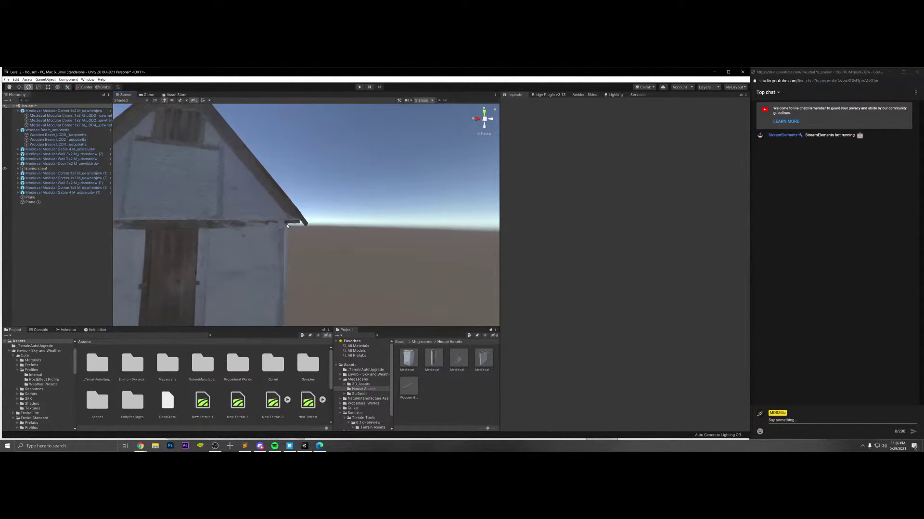
{"action": "key", "text": "ctrl+z"}
{"action": "key", "text": "w"}
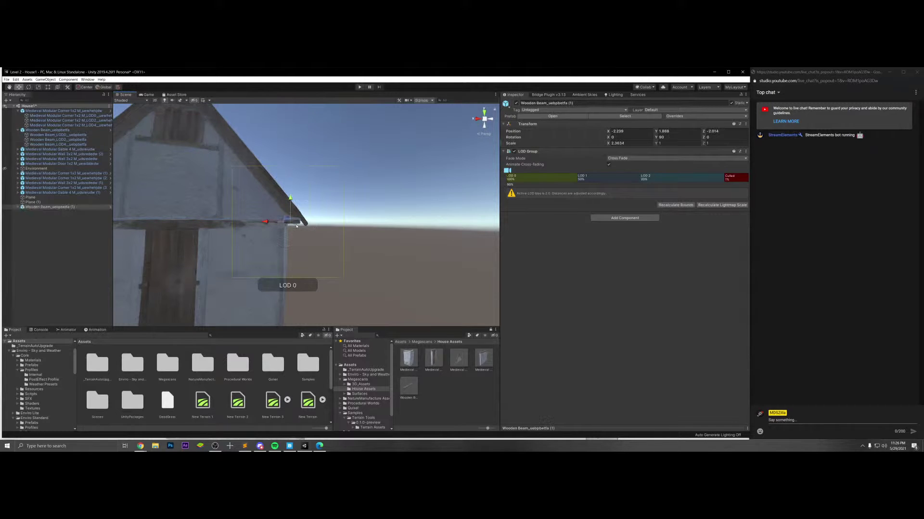
- Move the untilted beam under the opposite eave to X 1.438 and set its Z scale to about 1.16
{"action": "mouse_move", "coordinate": [278, 222]}
{"action": "left_mouse_down"}
{"action": "mouse_move", "coordinate": [206, 200]}
{"action": "mouse_move", "coordinate": [290, 224]}
{"action": "mouse_move", "coordinate": [240, 222]}
{"action": "mouse_move", "coordinate": [252, 234]}
{"action": "mouse_move", "coordinate": [290, 207]}
{"action": "mouse_move", "coordinate": [273, 225]}
{"action": "left_mouse_up"}
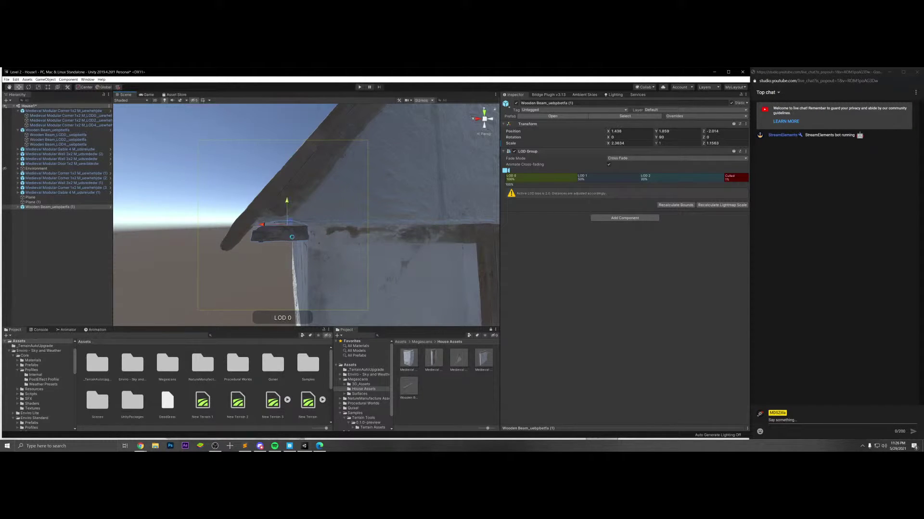
{"action": "scroll", "coordinate": [292, 237], "scroll_direction": "down", "scroll_amount": 5}
{"action": "mouse_move", "coordinate": [292, 237]}
{"action": "left_mouse_down", "text": "alt"}
{"action": "mouse_move", "coordinate": [375, 232]}
{"action": "mouse_move", "coordinate": [333, 221]}
{"action": "mouse_move", "coordinate": [291, 262]}
{"action": "mouse_move", "coordinate": [294, 275]}
{"action": "mouse_move", "coordinate": [315, 267]}
{"action": "left_mouse_up", "text": "alt"}
{"action": "scroll", "coordinate": [375, 232], "scroll_direction": "up", "scroll_amount": 5}
{"action": "scroll", "coordinate": [332, 222], "scroll_direction": "down", "scroll_amount": 3}
{"action": "scroll", "coordinate": [333, 221], "scroll_direction": "up", "scroll_amount": 3}
- Create an empty object at the root of the scene and rename it House
{"action": "left_click", "coordinate": [36, 223]}
{"action": "right_click", "coordinate": [37, 223]}
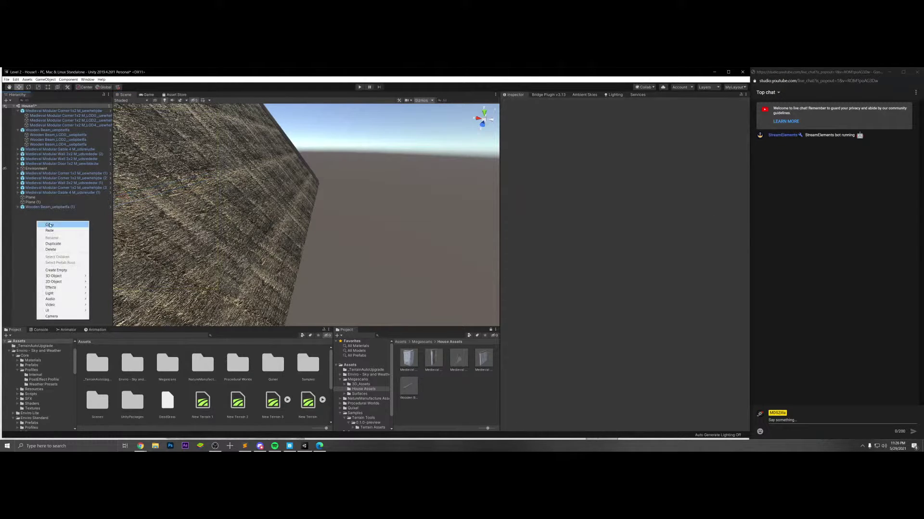
{"action": "left_click", "coordinate": [61, 270]}
{"action": "double_click", "coordinate": [46, 212]}
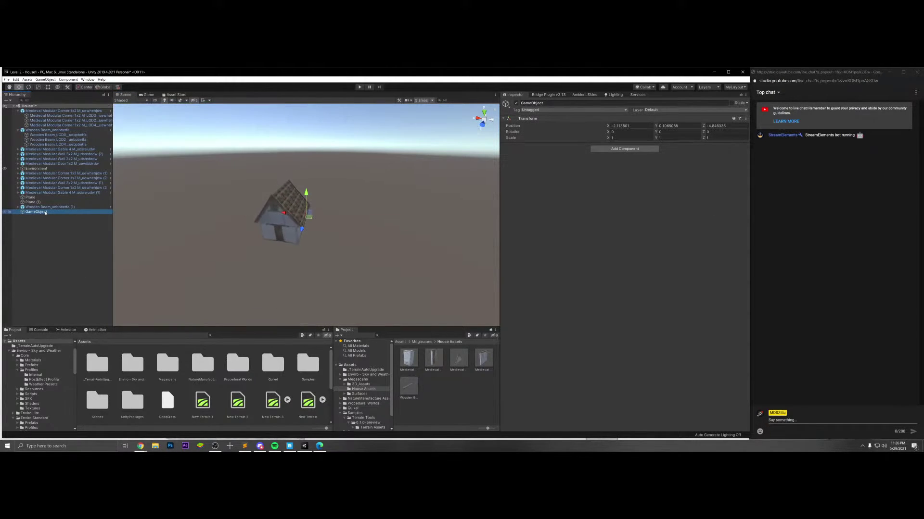
{"action": "right_click", "coordinate": [45, 213]}
{"action": "left_click", "coordinate": [274, 446]}
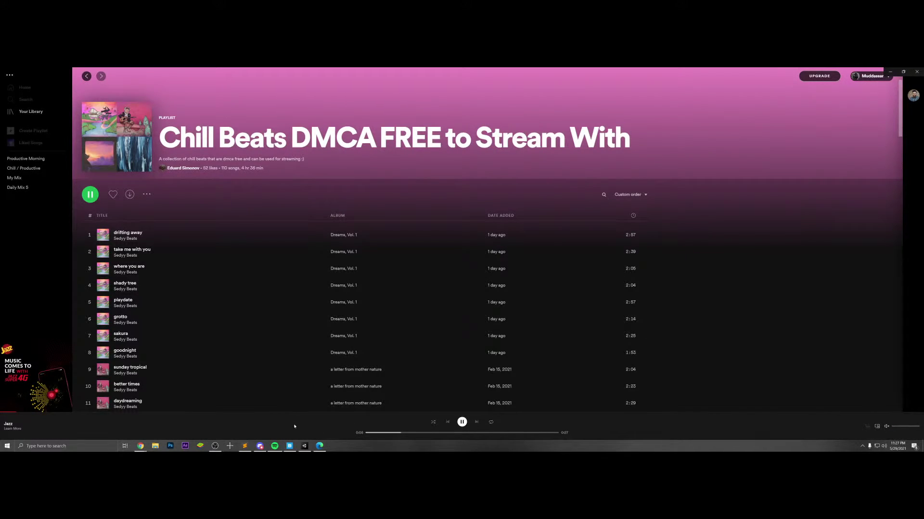
{"action": "left_click", "coordinate": [304, 446]}
{"action": "right_click", "coordinate": [50, 212]}
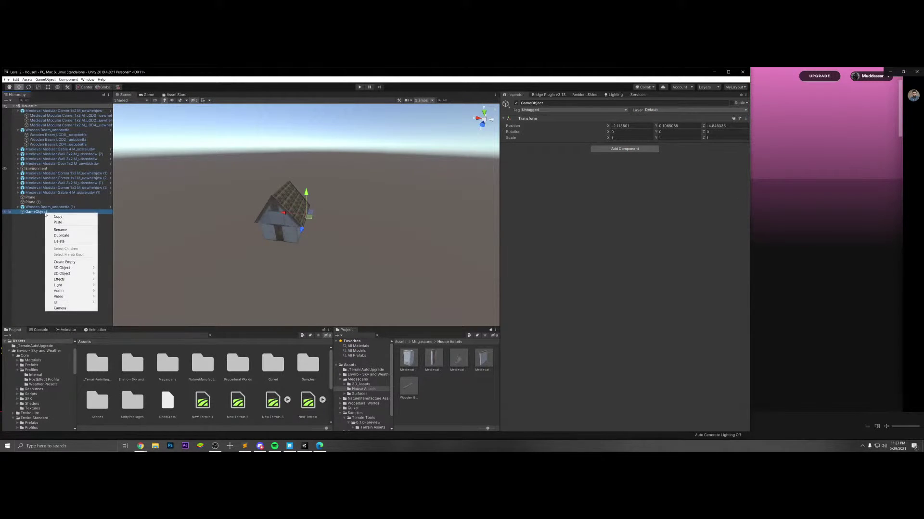
{"action": "left_click", "coordinate": [80, 233]}
{"action": "type", "text": "House"}
{"action": "key", "text": "Return"}
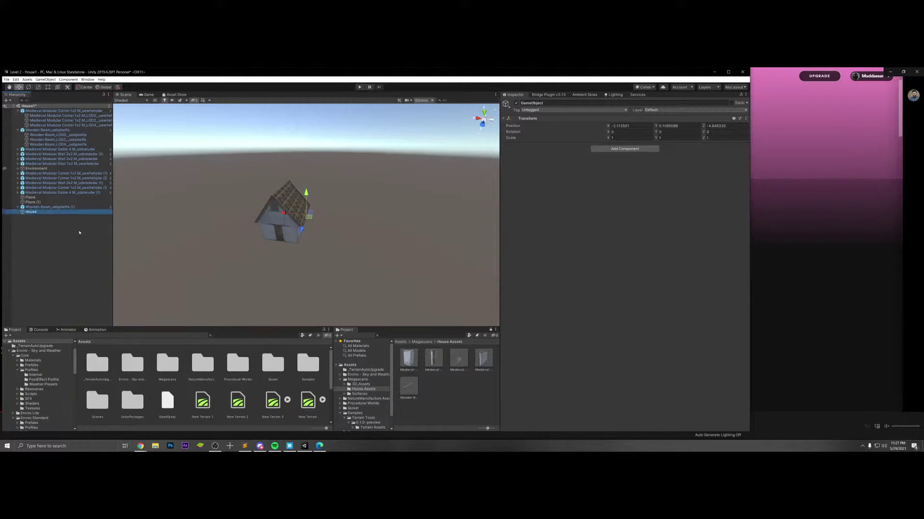
- Move the Environment object out from among the house parts to the end of the hierarchy
{"action": "left_click", "coordinate": [48, 206]}
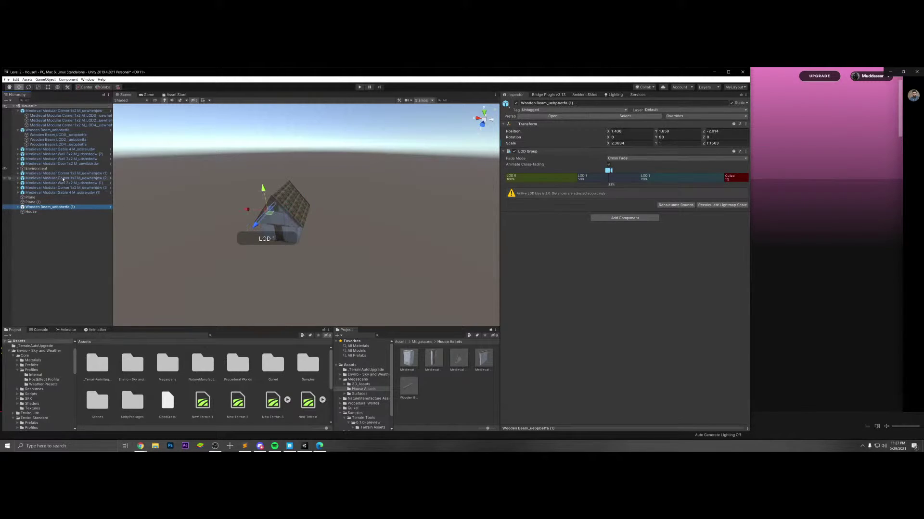
{"action": "left_click", "coordinate": [62, 174], "text": "shift"}
{"action": "left_click_drag", "start_coordinate": [36, 169], "coordinate": [54, 227]}
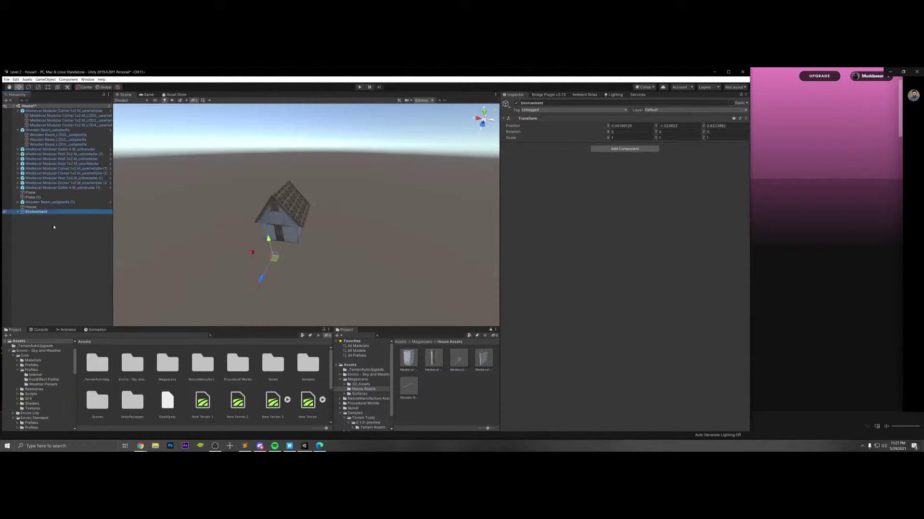
- Try to parent all house parts, including the expanded prefab children, to the House object
{"action": "left_click", "coordinate": [46, 202]}
{"action": "left_click", "coordinate": [48, 110], "text": "shift"}
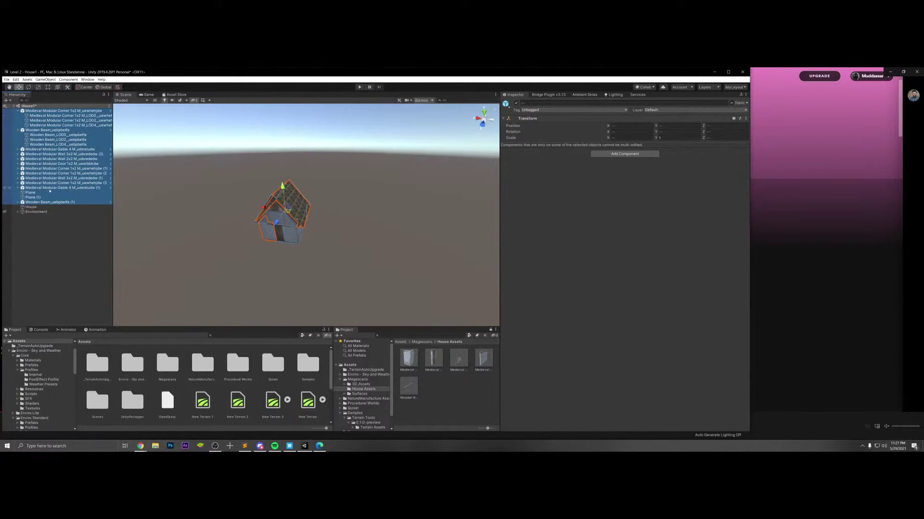
{"action": "left_click_drag", "start_coordinate": [38, 208], "coordinate": [37, 208]}
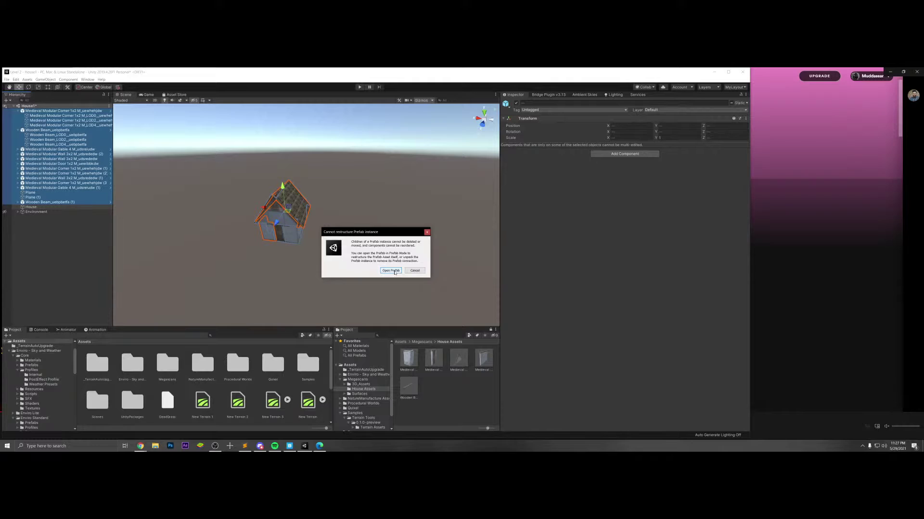
{"action": "left_click", "coordinate": [412, 270]}
{"action": "left_click", "coordinate": [57, 241]}
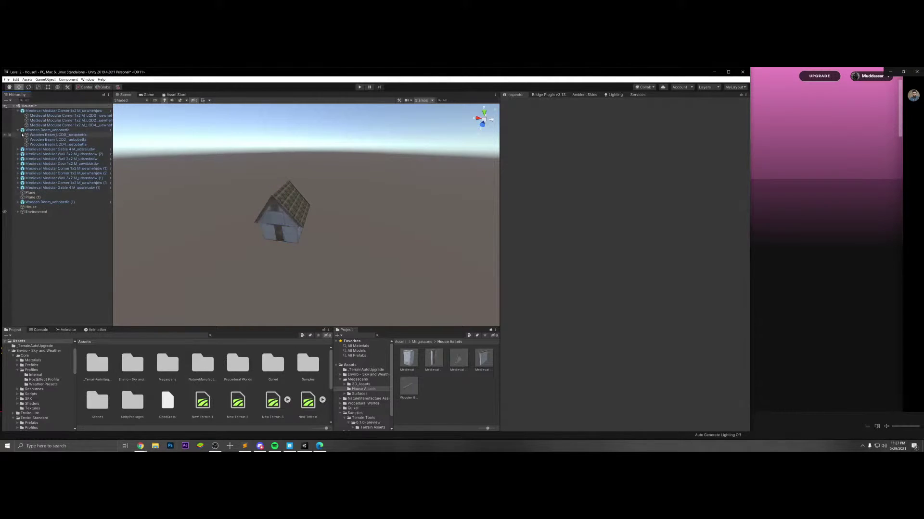
- Collapse the expanded prefabs, parent all walls, corners, gables, door, beams and roof planes to House, and collapse the House group
{"action": "left_click", "coordinate": [17, 130]}
{"action": "left_click", "coordinate": [18, 111]}
{"action": "left_click", "coordinate": [48, 111]}
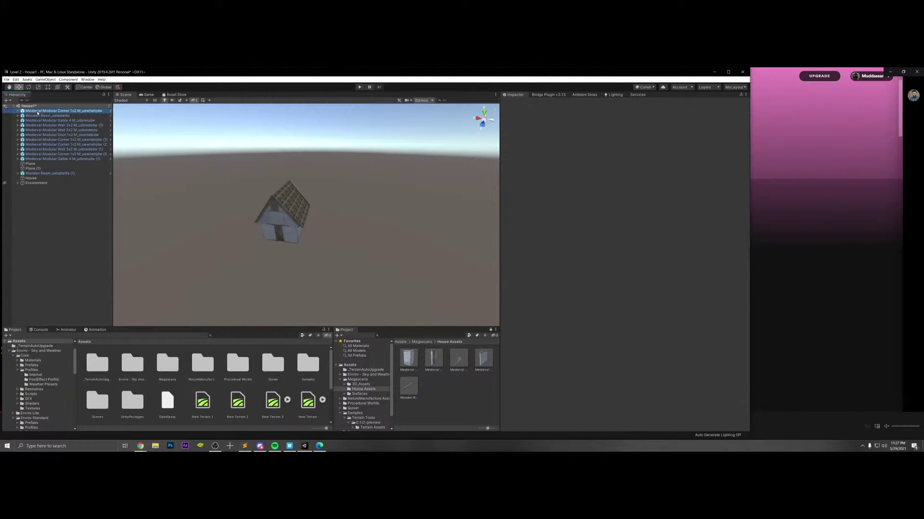
{"action": "left_click", "coordinate": [48, 159], "text": "shift"}
{"action": "left_click", "coordinate": [40, 169], "text": "shift"}
{"action": "left_click", "coordinate": [39, 174], "text": "shift"}
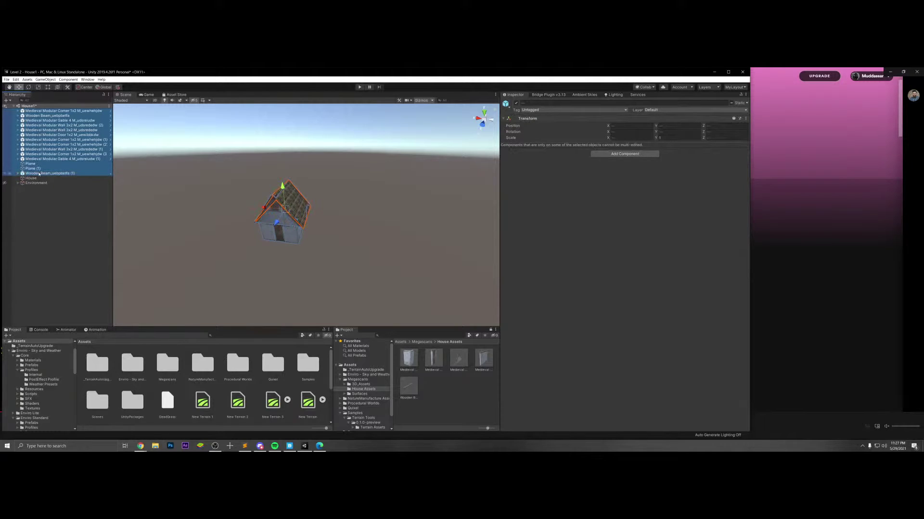
{"action": "left_click_drag", "start_coordinate": [36, 180], "coordinate": [32, 179]}
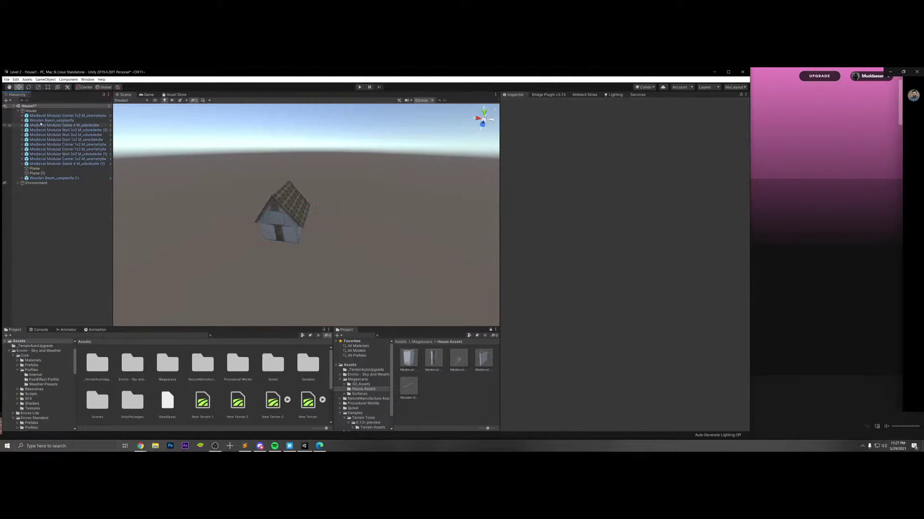
{"action": "left_click", "coordinate": [19, 111]}
{"action": "left_click", "coordinate": [18, 112]}
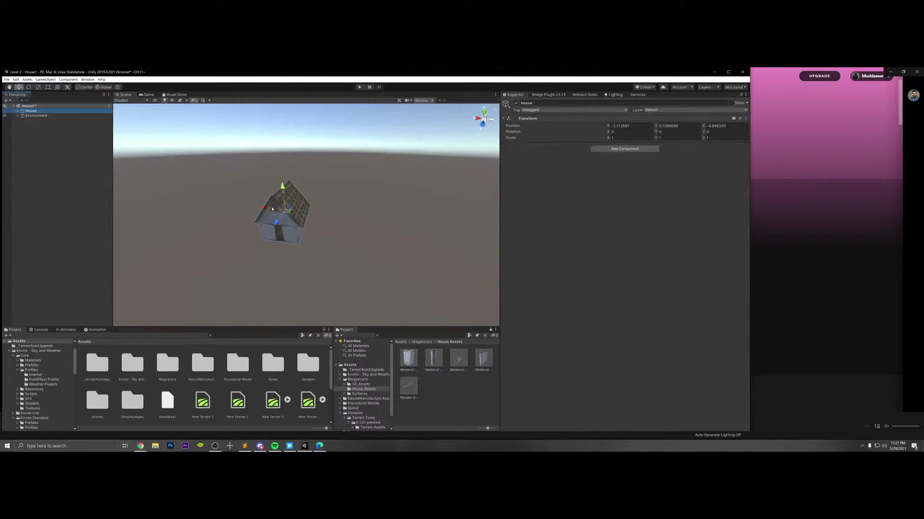
- Try moving the whole House group in the scene and undo the move
{"action": "left_click", "coordinate": [311, 216]}
{"action": "left_click", "coordinate": [30, 110]}
{"action": "mouse_move", "coordinate": [272, 213]}
{"action": "left_mouse_down"}
{"action": "mouse_move", "coordinate": [340, 211]}
{"action": "mouse_move", "coordinate": [274, 213]}
{"action": "mouse_move", "coordinate": [278, 219]}
{"action": "left_mouse_up"}
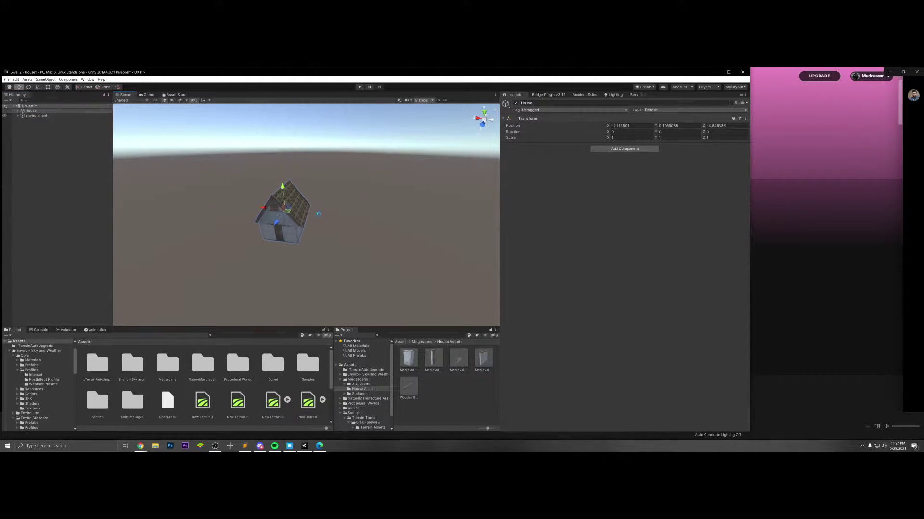
{"action": "key", "text": "ctrl+z"}
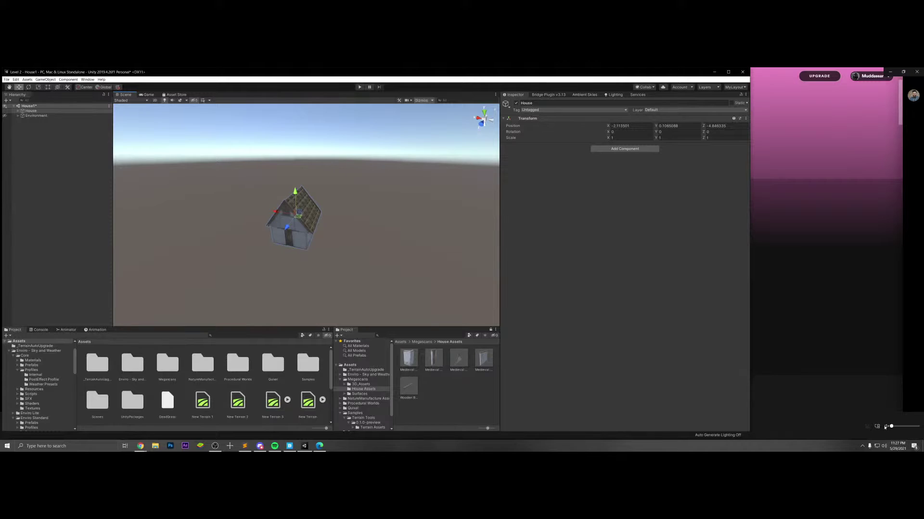
- Unmute the music in Spotify and return to Unity
{"action": "left_click", "coordinate": [885, 427]}
{"action": "left_click", "coordinate": [264, 446]}
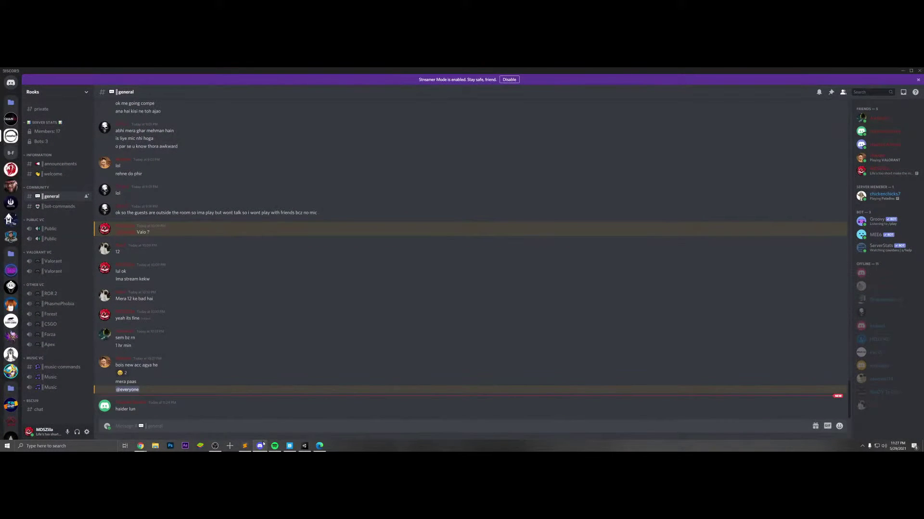
{"action": "left_click", "coordinate": [265, 445]}
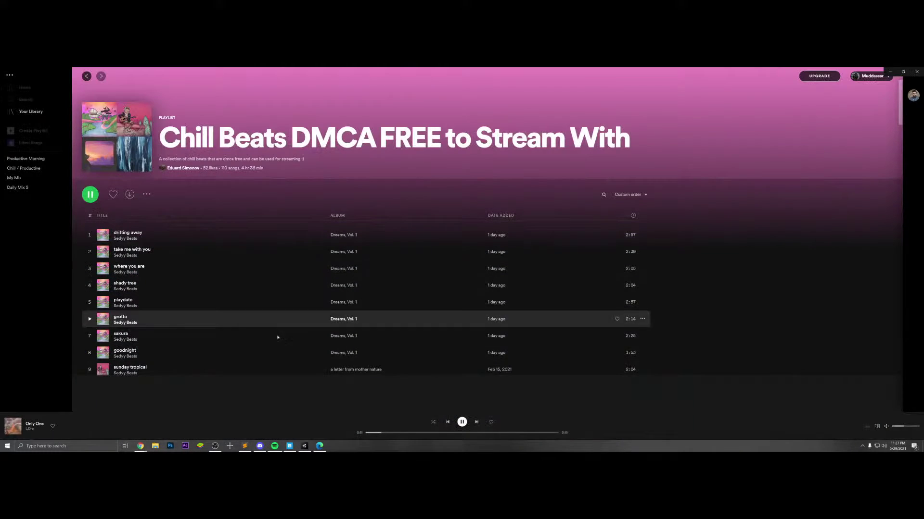
{"action": "left_click", "coordinate": [304, 446]}
- Copy the House group and open SampleScene from the Scenes folder, saving the changes to House1
{"action": "left_click_drag", "start_coordinate": [319, 270], "coordinate": [343, 259], "text": "alt"}
{"action": "scroll", "coordinate": [343, 259], "scroll_direction": "down", "scroll_amount": 5}
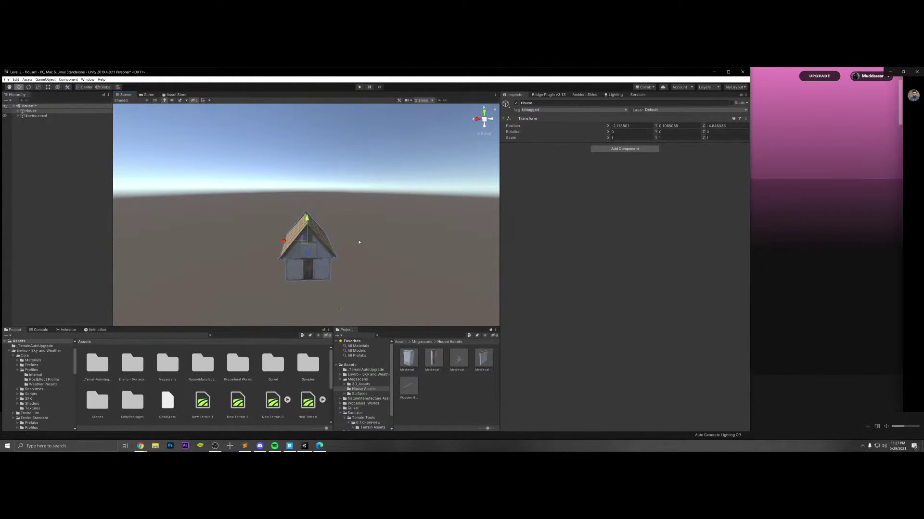
{"action": "left_click", "coordinate": [31, 110]}
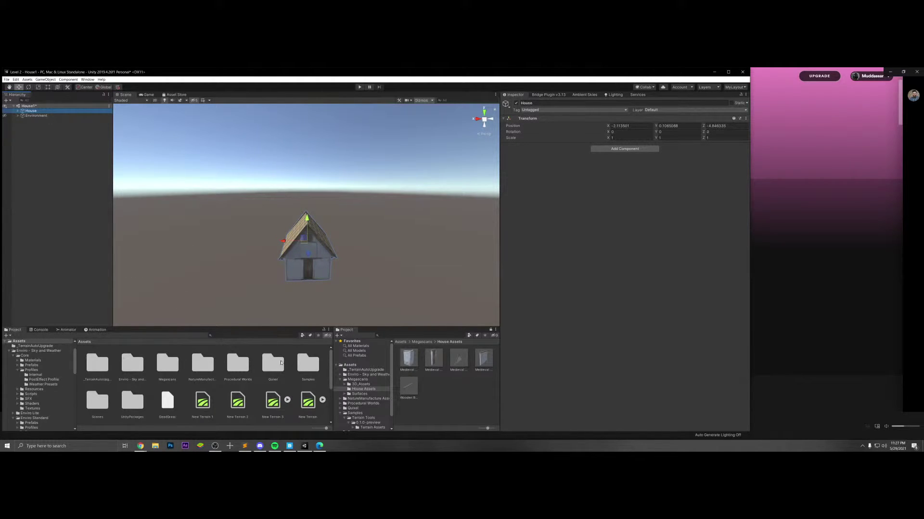
{"action": "double_click", "coordinate": [97, 400]}
{"action": "double_click", "coordinate": [191, 361]}
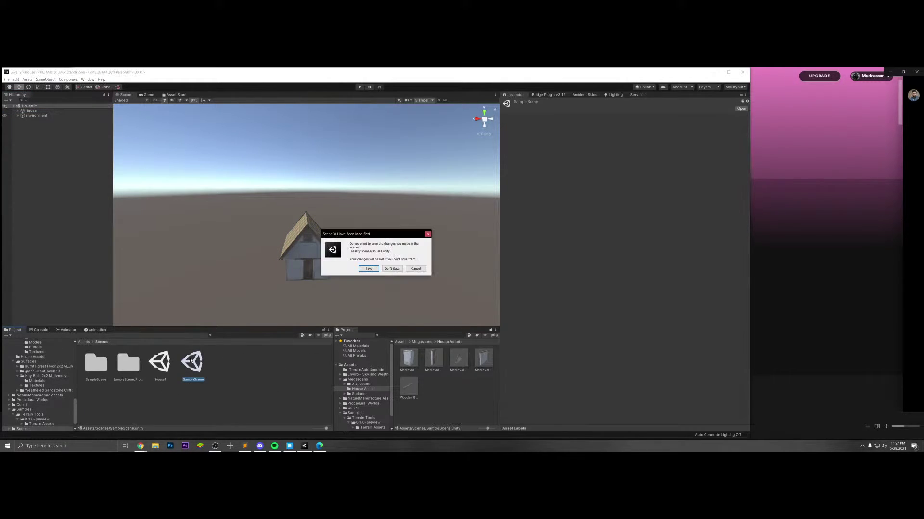
{"action": "left_click", "coordinate": [370, 269]}
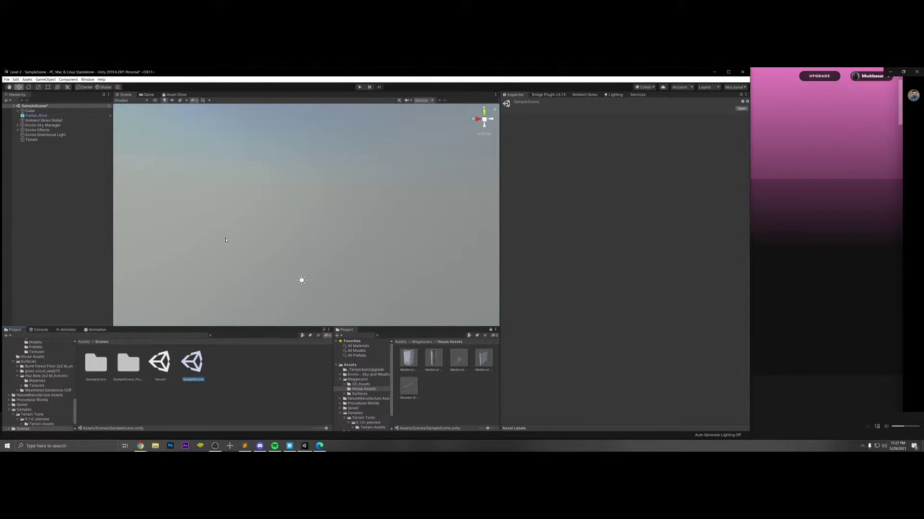
- Paste the copied House group into SampleScene and shift it across the terrain
{"action": "mouse_move", "coordinate": [299, 247]}
{"action": "right_mouse_down"}
{"action": "mouse_move", "coordinate": [187, 166]}
{"action": "mouse_move", "coordinate": [157, 206]}
{"action": "mouse_move", "coordinate": [284, 248]}
{"action": "right_mouse_up"}
{"action": "key", "text": "w"}
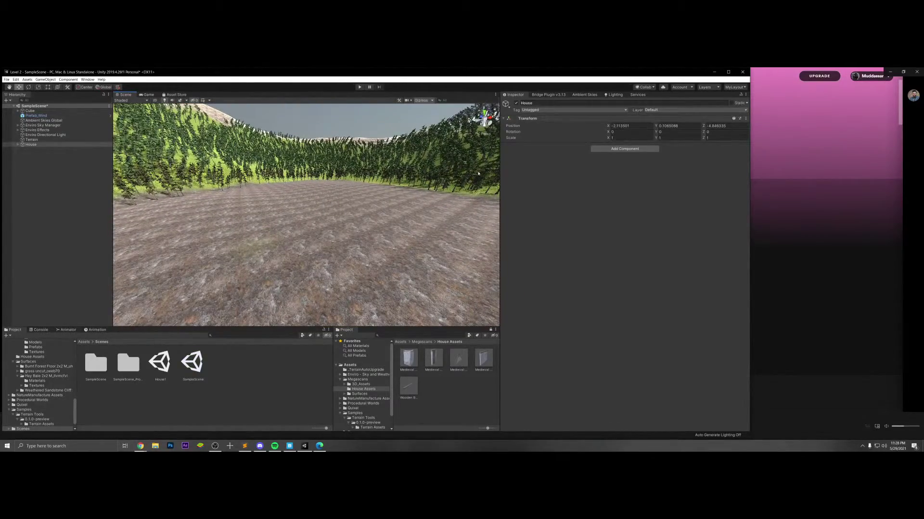
{"action": "right_click_drag", "start_coordinate": [346, 184], "coordinate": [245, 194]}
{"action": "left_click_drag", "start_coordinate": [245, 194], "coordinate": [335, 194]}
- Place the House on the bare valley floor beside the forest at a height of about Y 4.5 and frame it
{"action": "right_click_drag", "start_coordinate": [313, 197], "coordinate": [527, 211]}
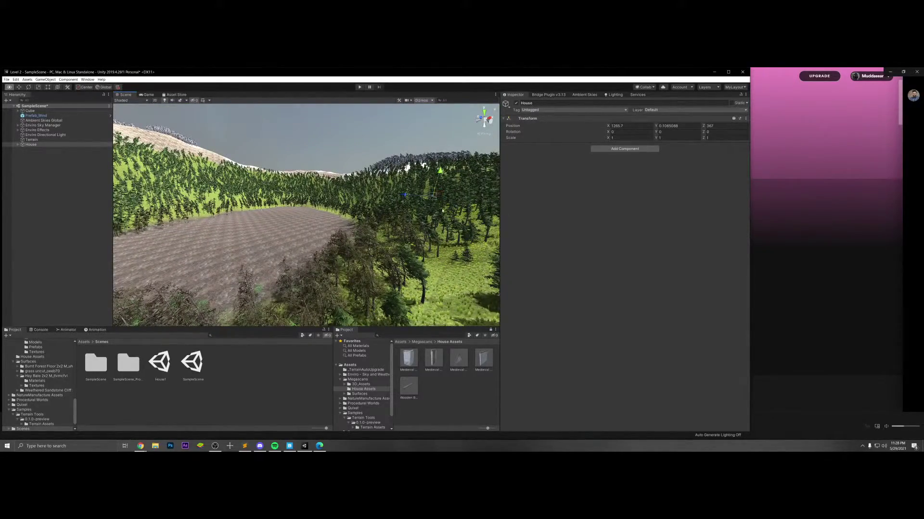
{"action": "right_click_drag", "start_coordinate": [443, 211], "coordinate": [381, 208]}
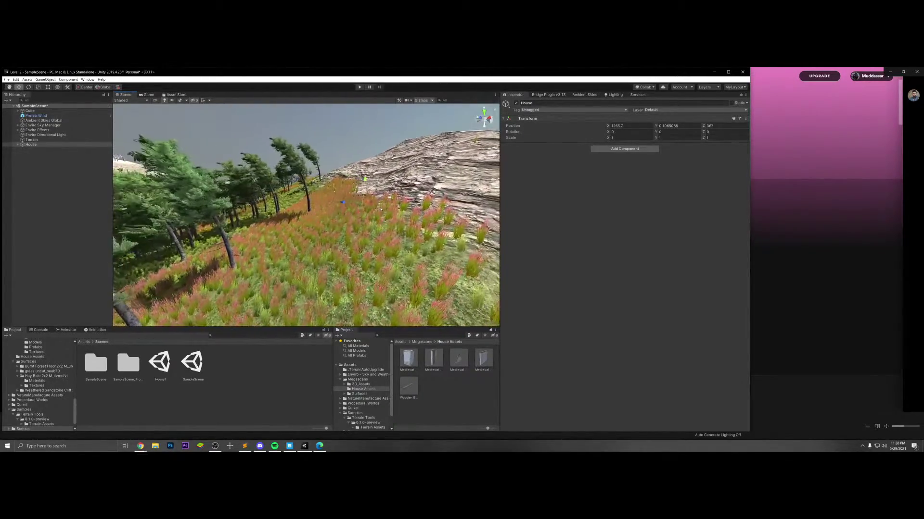
{"action": "left_click_drag", "start_coordinate": [380, 210], "coordinate": [312, 229]}
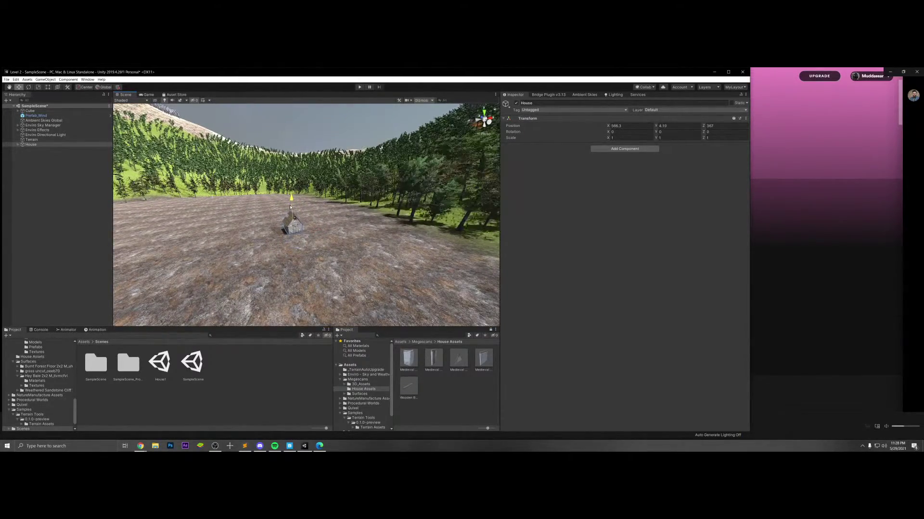
{"action": "key", "text": "f"}
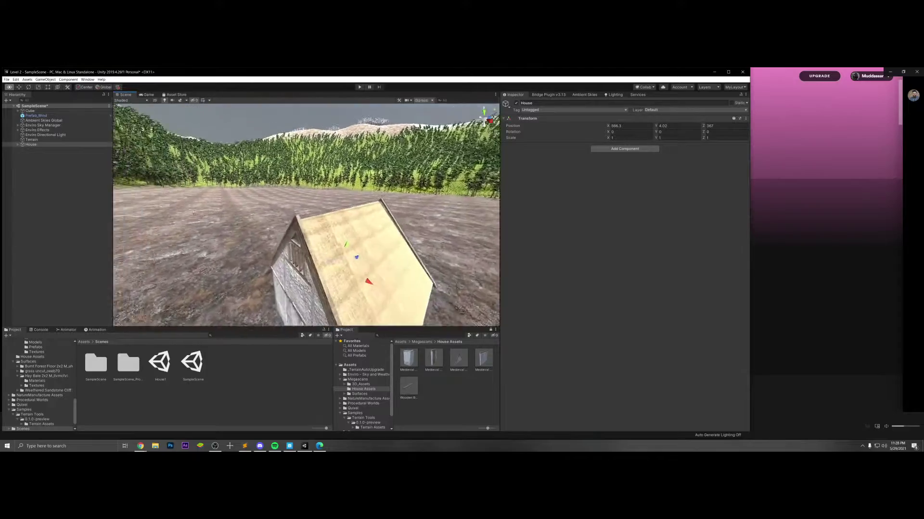
- Shift the House along the valley floor on the Z axis to about Z 481
{"action": "scroll", "coordinate": [240, 212], "scroll_direction": "down", "scroll_amount": 4}
{"action": "left_click_drag", "start_coordinate": [206, 210], "coordinate": [304, 230], "text": "alt"}
{"action": "scroll", "coordinate": [304, 230], "scroll_direction": "up", "scroll_amount": 3}
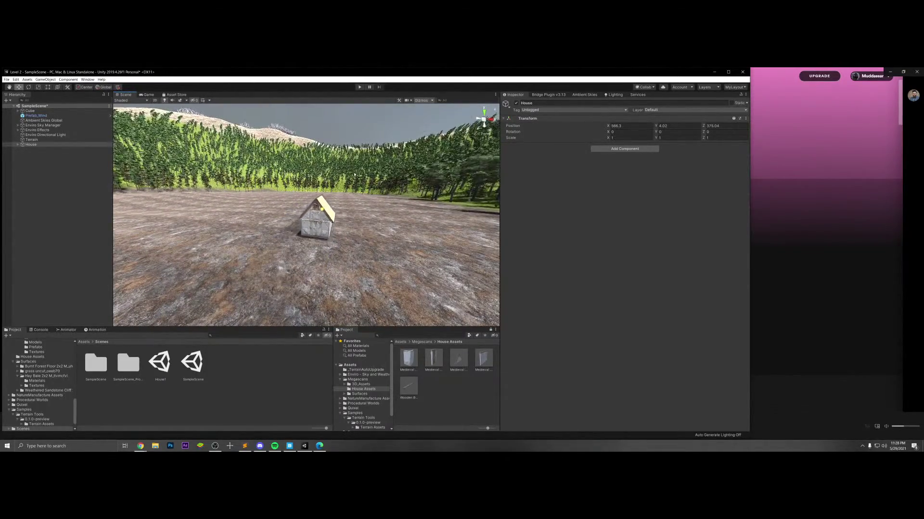
{"action": "left_click_drag", "start_coordinate": [388, 139], "coordinate": [404, 141], "text": "alt"}
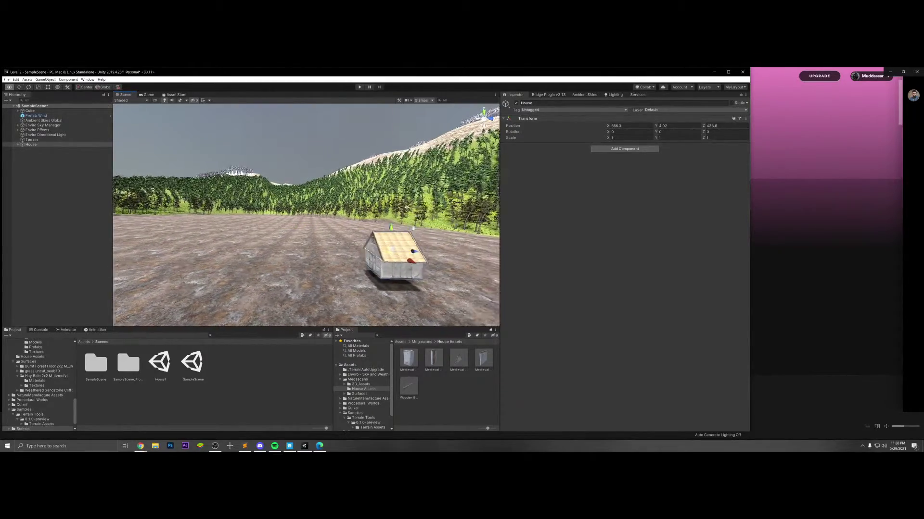
{"action": "left_click_drag", "start_coordinate": [406, 208], "coordinate": [384, 215], "text": "alt"}
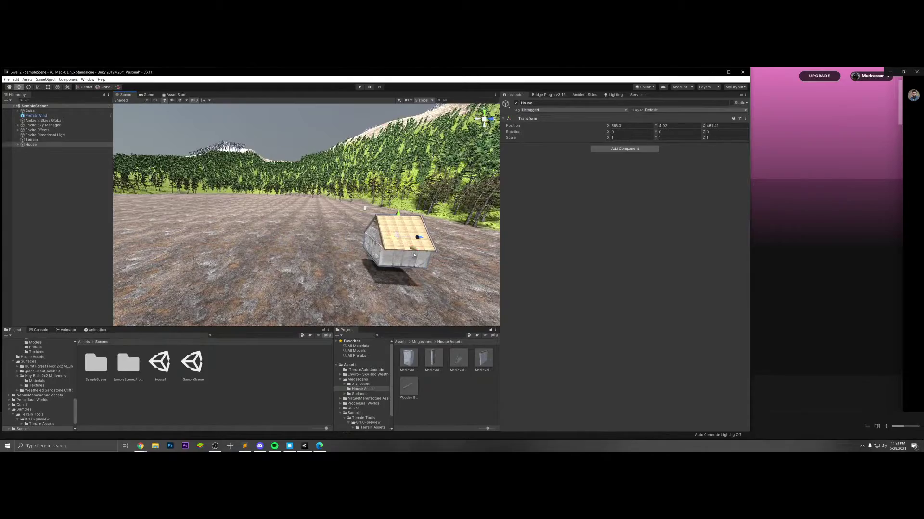
- Move the House beside the white player cube, at about X 516, Y 1.5, Z 474
{"action": "right_click_drag", "start_coordinate": [289, 117], "coordinate": [251, 205]}
{"action": "key", "text": "w"}
{"action": "key", "text": "s"}
{"action": "key", "text": "s"}
{"action": "right_click_drag", "start_coordinate": [339, 225], "coordinate": [292, 205]}
{"action": "left_click", "coordinate": [197, 185]}
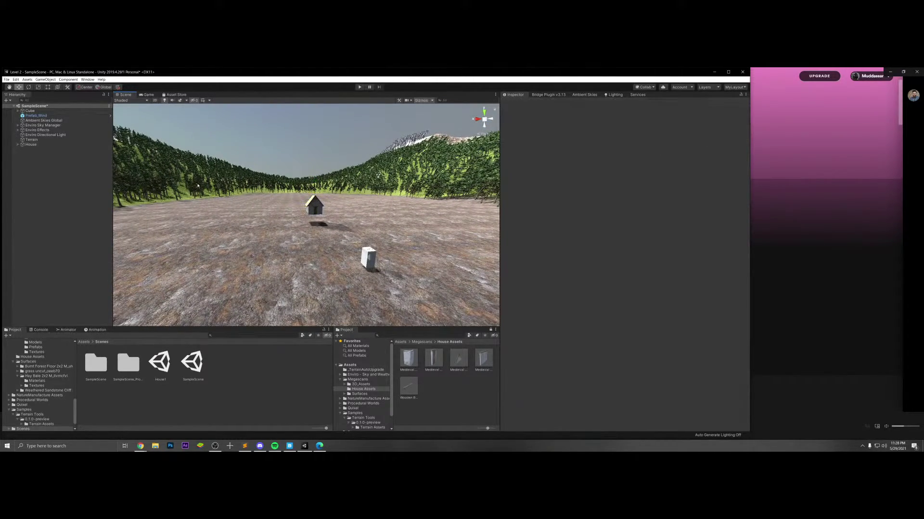
{"action": "left_click", "coordinate": [31, 144]}
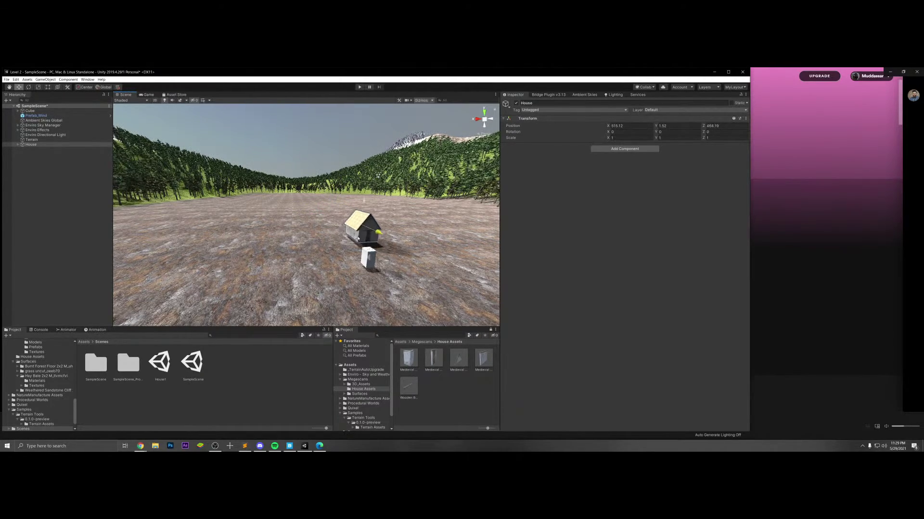
{"action": "key", "text": "w"}
{"action": "right_click_drag", "start_coordinate": [360, 245], "coordinate": [368, 248]}
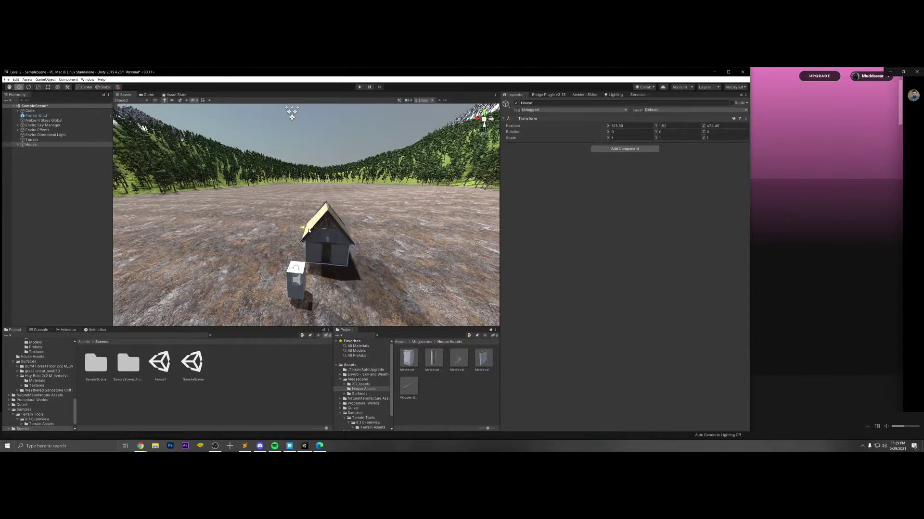
{"action": "key", "text": "w"}
{"action": "mouse_move", "coordinate": [289, 231]}
{"action": "right_mouse_down"}
{"action": "mouse_move", "coordinate": [428, 242]}
{"action": "mouse_move", "coordinate": [331, 244]}
{"action": "mouse_move", "coordinate": [327, 227]}
{"action": "mouse_move", "coordinate": [299, 211]}
{"action": "mouse_move", "coordinate": [305, 221]}
{"action": "mouse_move", "coordinate": [275, 230]}
{"action": "right_mouse_up"}
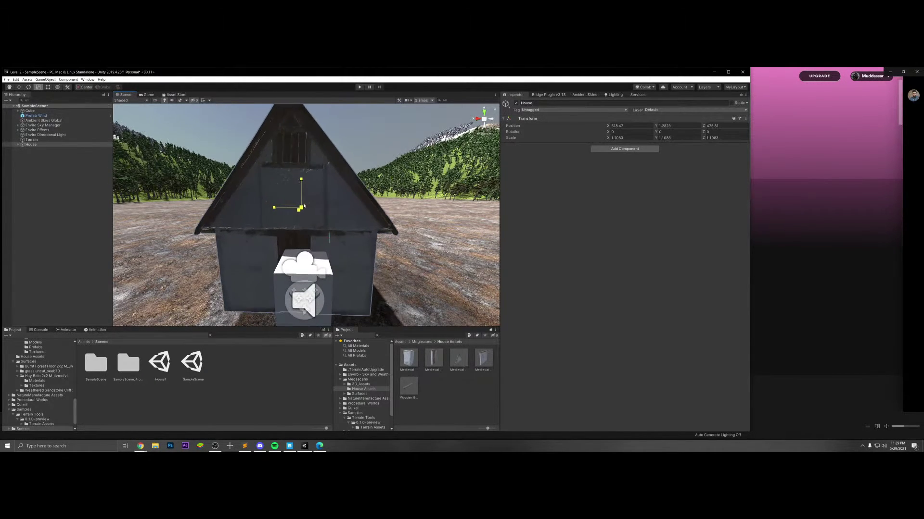
- Scale the House up to about 2.01 × 1.76 × 2.01 and seat it on the ground behind the player cube at Y 0.71
{"action": "left_click_drag", "start_coordinate": [304, 206], "coordinate": [394, 201]}
{"action": "scroll", "coordinate": [323, 209], "scroll_direction": "down", "scroll_amount": 5}
{"action": "key", "text": "w"}
{"action": "key", "text": "w"}
{"action": "key", "text": "r"}
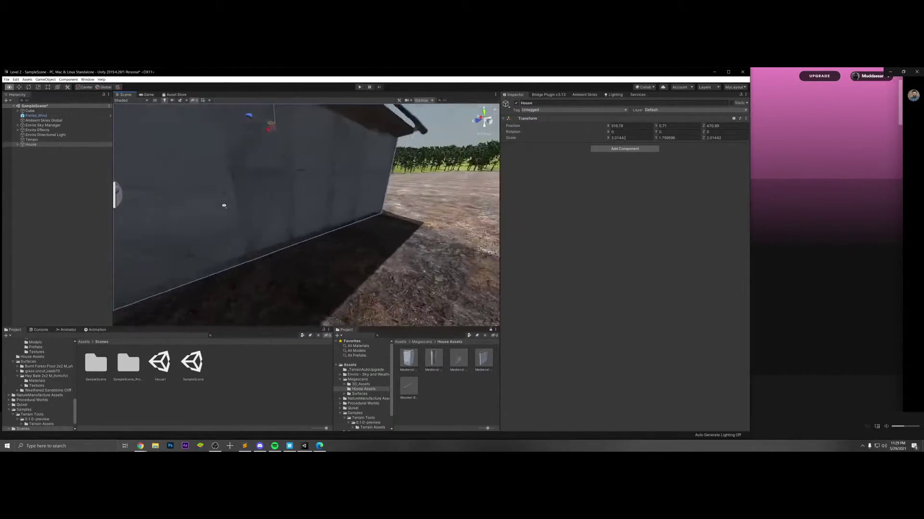
{"action": "left_click_drag", "start_coordinate": [224, 205], "coordinate": [353, 173], "text": "alt"}
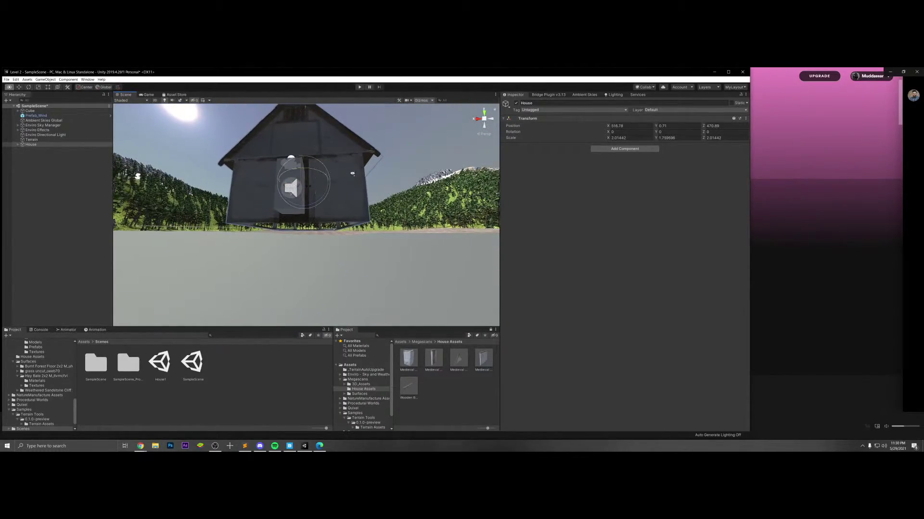
{"action": "right_click_drag", "start_coordinate": [352, 174], "coordinate": [343, 194]}
{"action": "key", "text": "w"}
{"action": "key", "text": "s"}
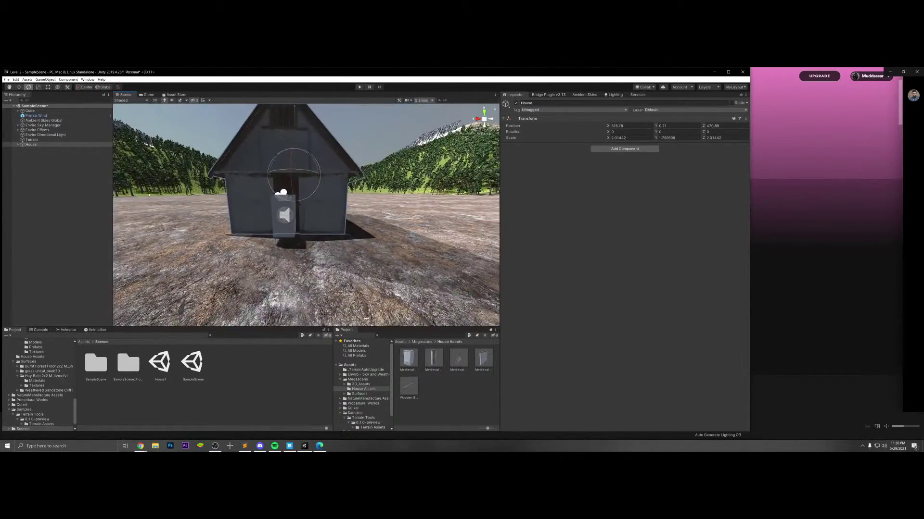
- Create a Prefabs folder in Assets and save the House in it as a prefab
{"action": "left_click", "coordinate": [98, 225]}
{"action": "left_click", "coordinate": [87, 343]}
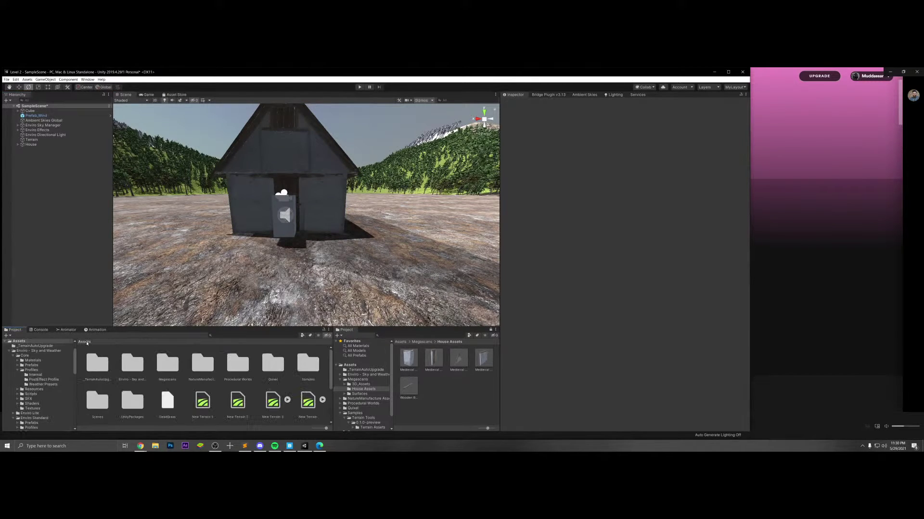
{"action": "right_click", "coordinate": [150, 353]}
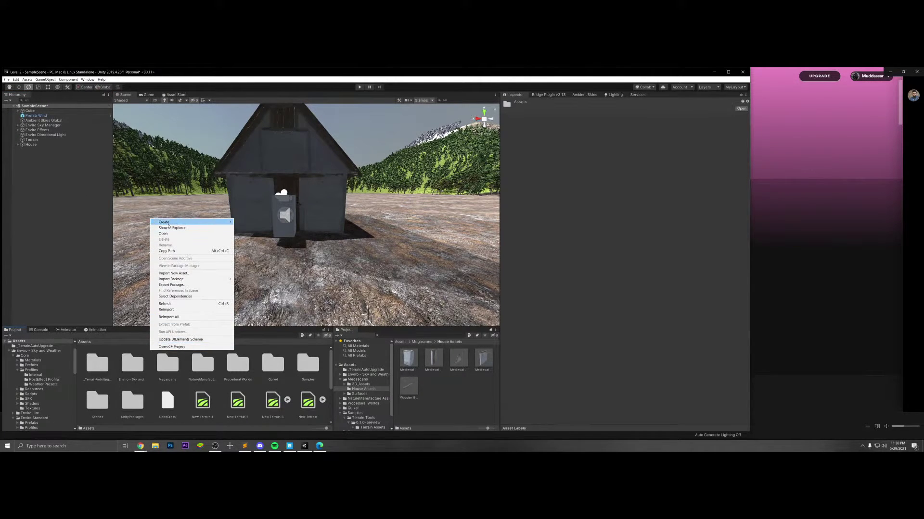
{"action": "mouse_move", "coordinate": [168, 224]}
{"action": "left_click", "coordinate": [250, 222]}
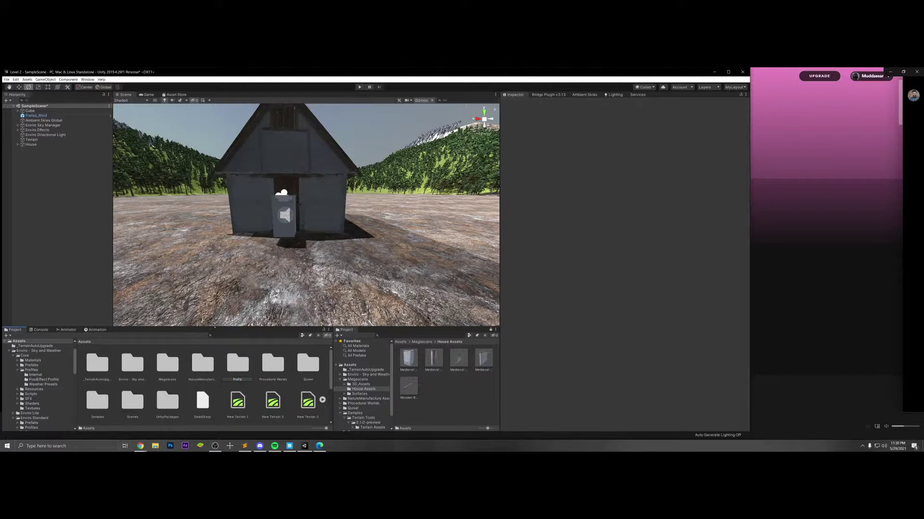
{"action": "type", "text": "Prefabs"}
{"action": "key", "text": "Return"}
{"action": "double_click", "coordinate": [249, 365]}
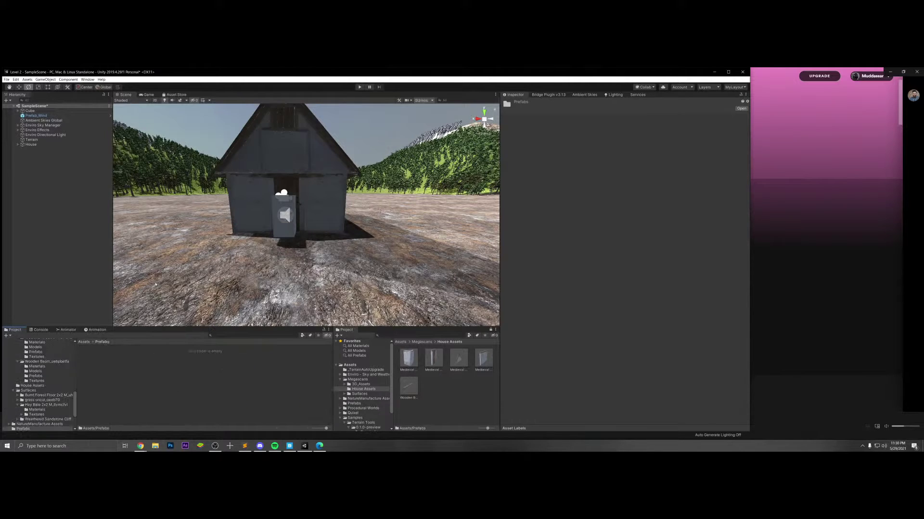
{"action": "left_click", "coordinate": [31, 144]}
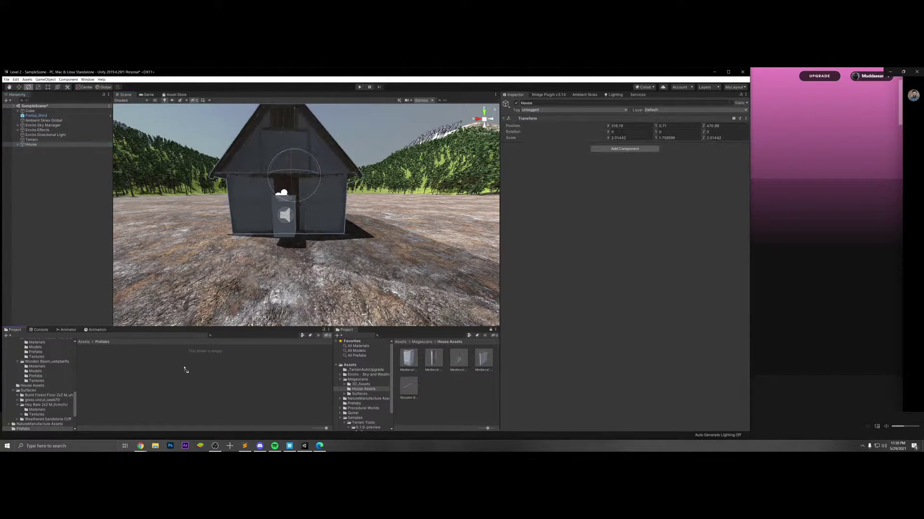
{"action": "left_click_drag", "start_coordinate": [186, 370], "coordinate": [182, 364]}
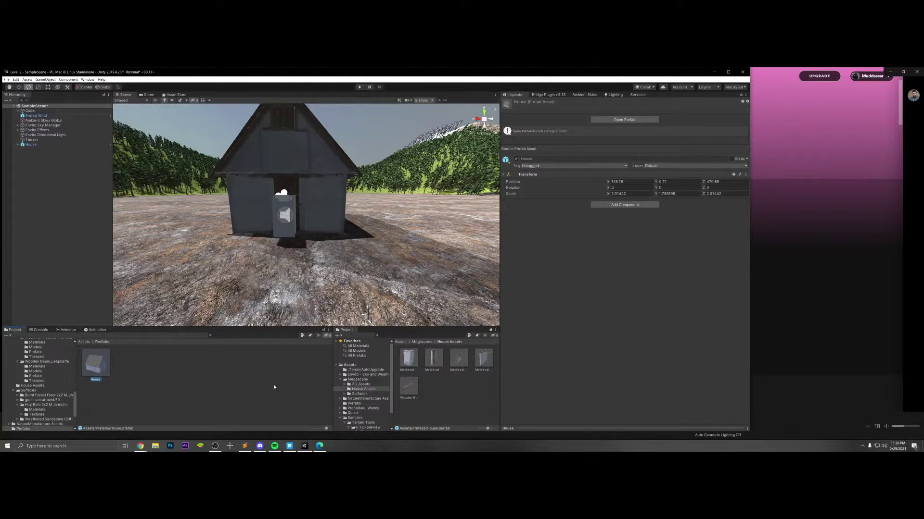
- Bring up the YouTube live chat window and return to Unity
{"action": "left_click", "coordinate": [141, 445]}
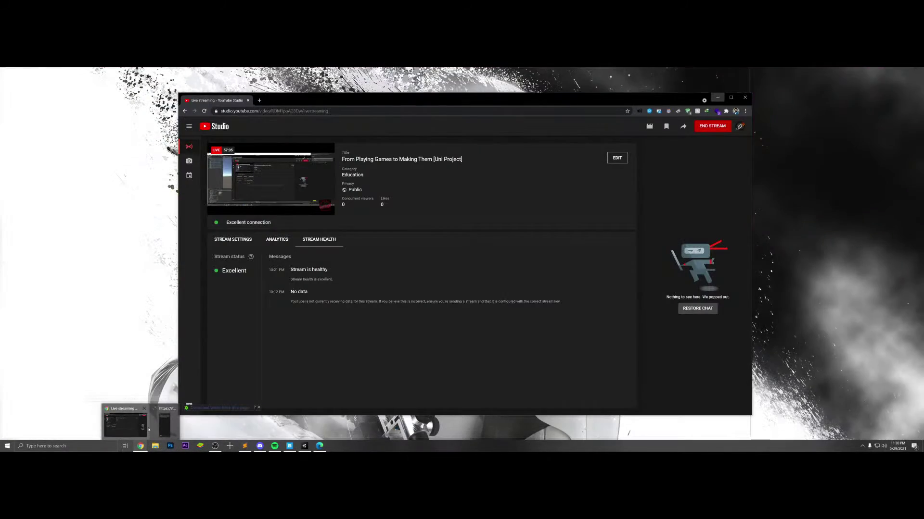
{"action": "left_click", "coordinate": [164, 421]}
{"action": "left_click", "coordinate": [329, 225]}
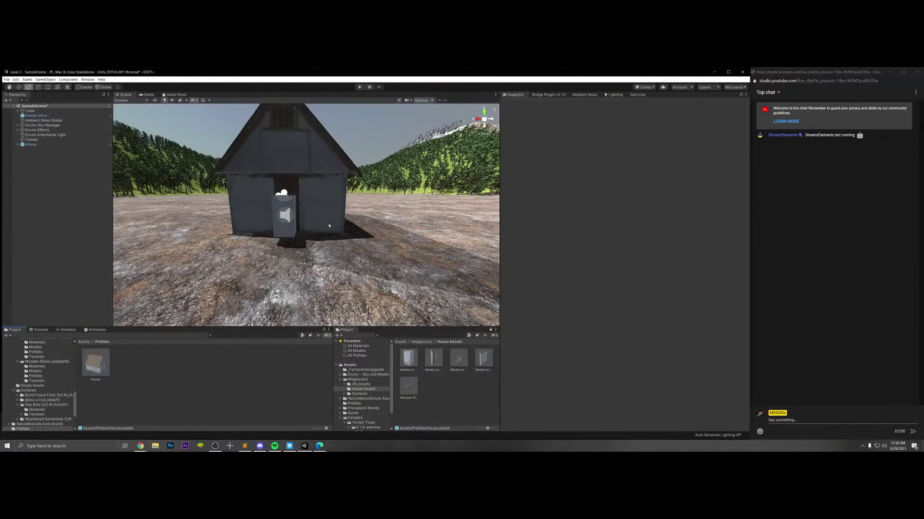
- Delete the House from the scene and place an instance of the House prefab beside the player cube
{"action": "left_click_drag", "start_coordinate": [329, 226], "coordinate": [304, 221], "text": "alt"}
{"action": "scroll", "coordinate": [374, 198], "scroll_direction": "down", "scroll_amount": 3}
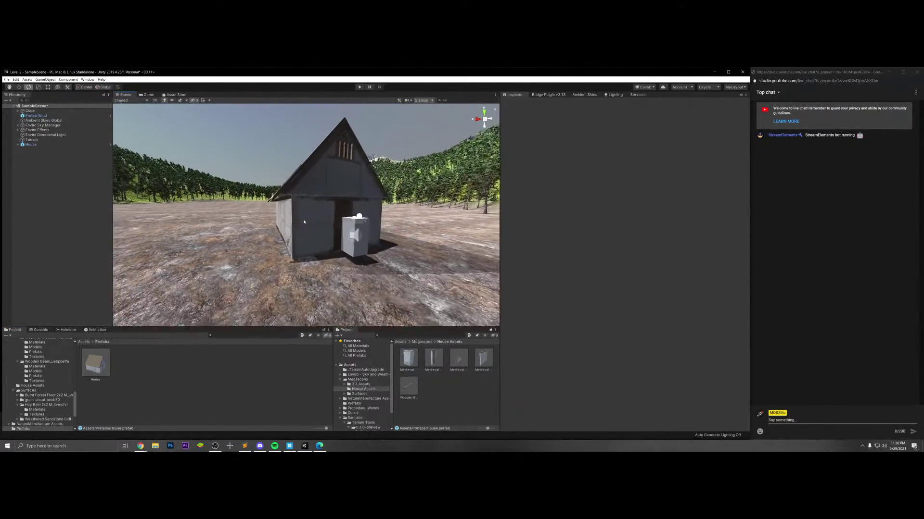
{"action": "left_click", "coordinate": [53, 145]}
{"action": "key", "text": "w"}
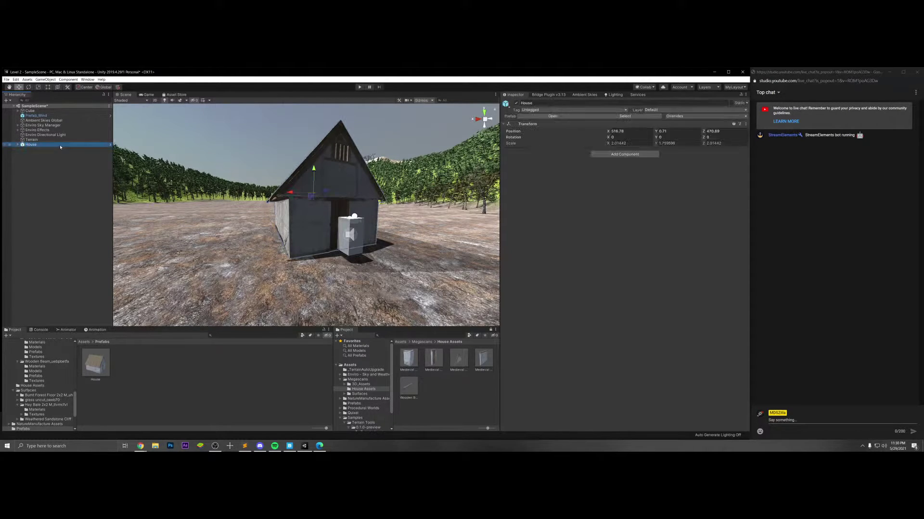
{"action": "key", "text": "Delete"}
{"action": "left_click_drag", "start_coordinate": [96, 364], "coordinate": [319, 222]}
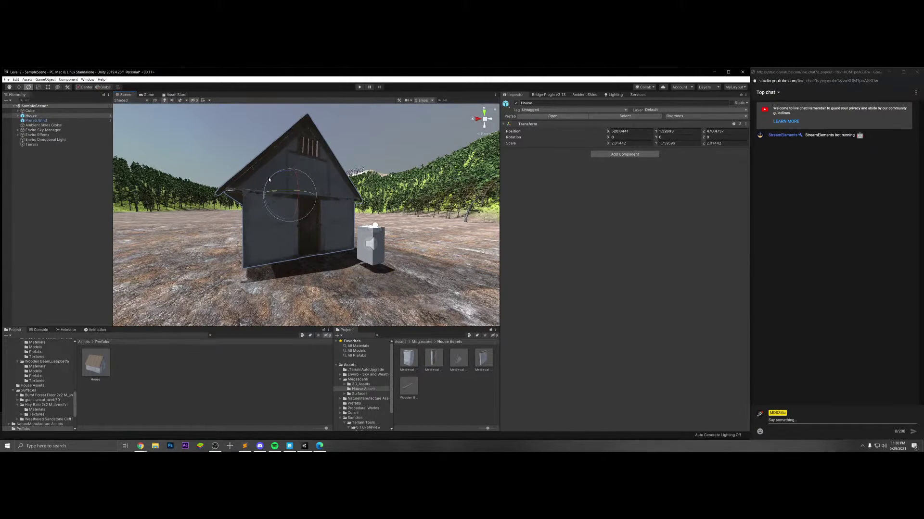
- Rotate the new House to about -90° on Y and move it farther from the player cube along X, at Y 0.69
{"action": "left_click_drag", "start_coordinate": [290, 177], "coordinate": [370, 190]}
{"action": "key", "text": "e"}
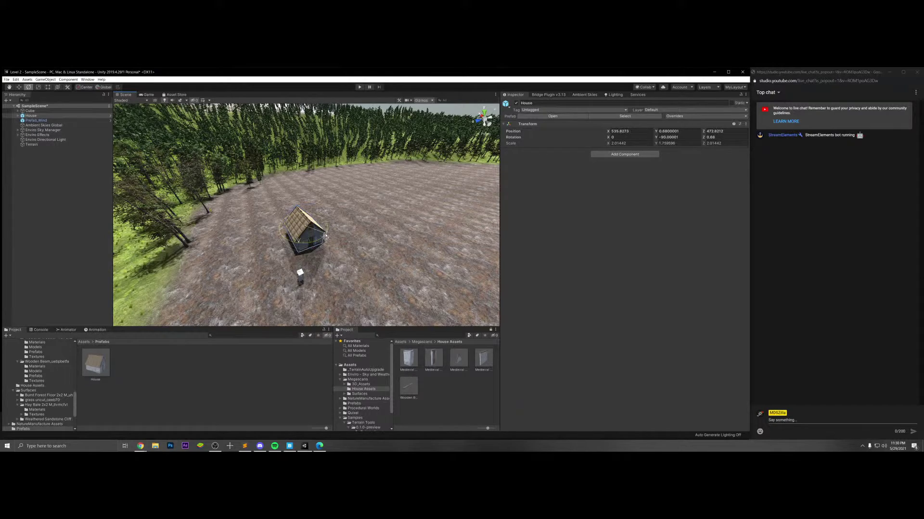
{"action": "left_click_drag", "start_coordinate": [326, 235], "coordinate": [315, 189], "text": "ctrl"}
{"action": "right_click_drag", "start_coordinate": [315, 189], "coordinate": [320, 164]}
{"action": "right_click_drag", "start_coordinate": [392, 165], "coordinate": [353, 166]}
- Run the game and walk the player toward the house to examine its front and scale
{"action": "left_click", "coordinate": [360, 87]}
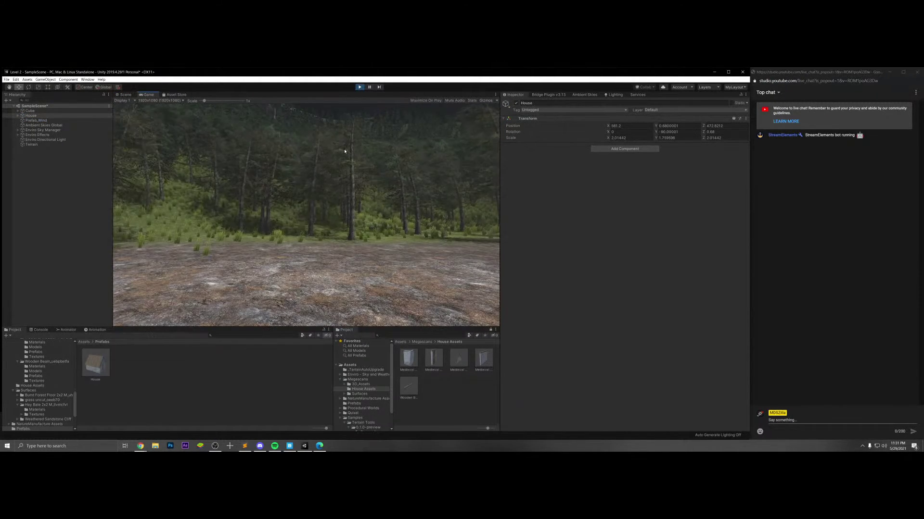
{"action": "key", "text": "w"}
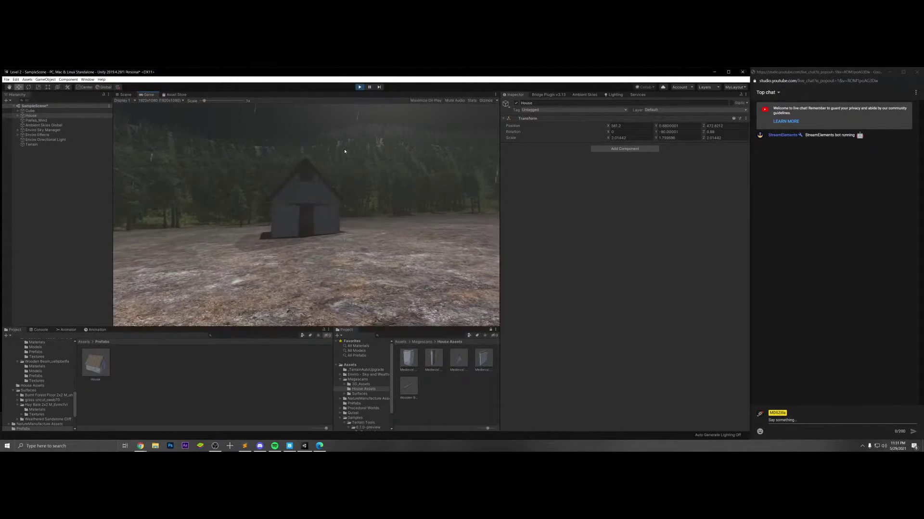
{"action": "key", "text": "w"}
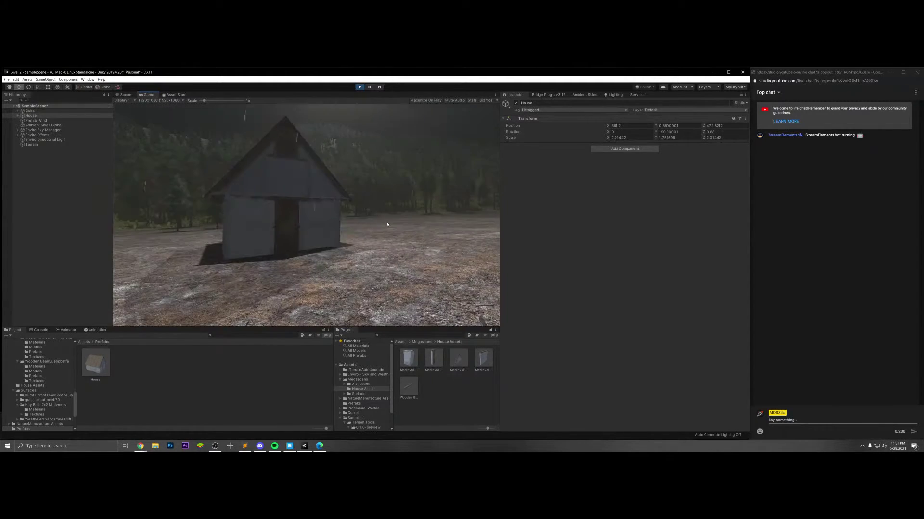
{"action": "key", "text": "a"}
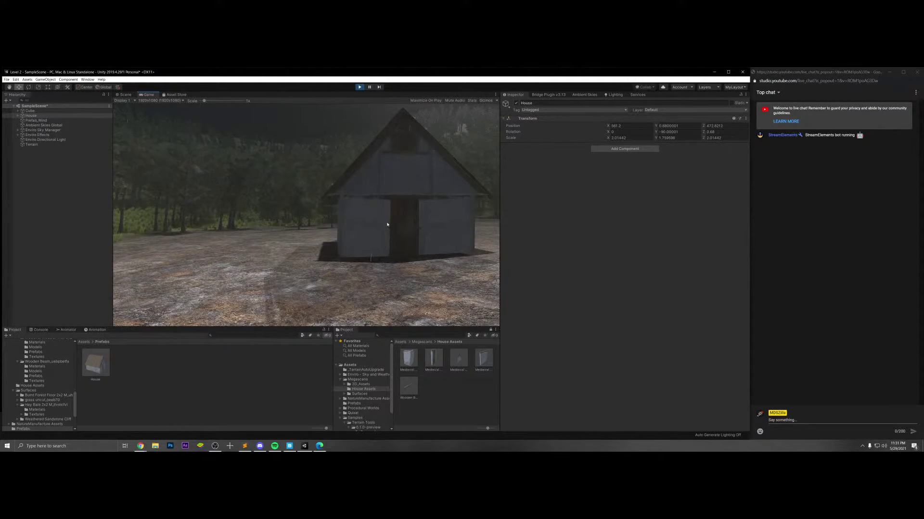
{"action": "key", "text": "d"}
{"action": "key", "text": "w"}
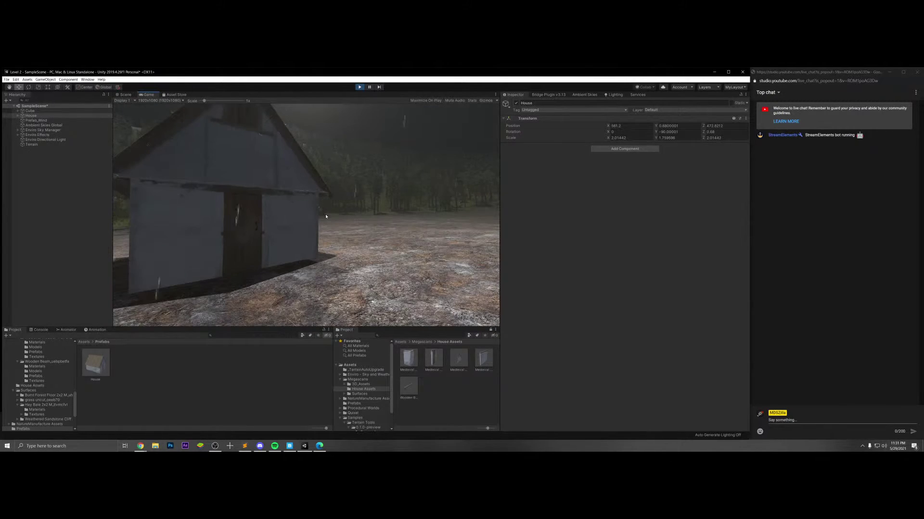
{"action": "key", "text": "w"}
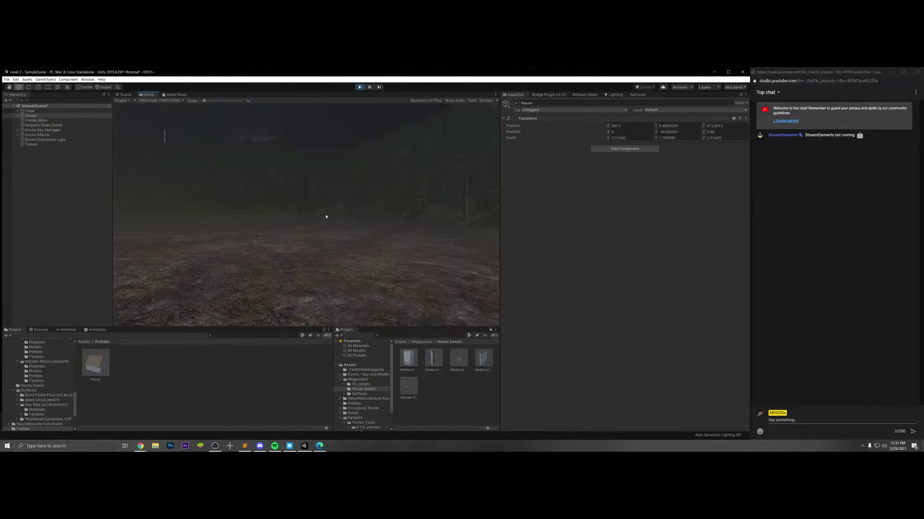
{"action": "key", "text": "w"}
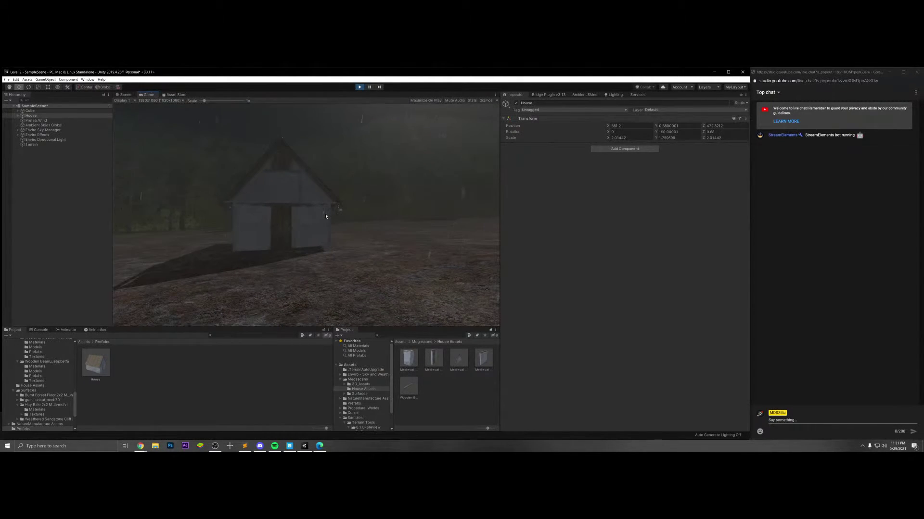
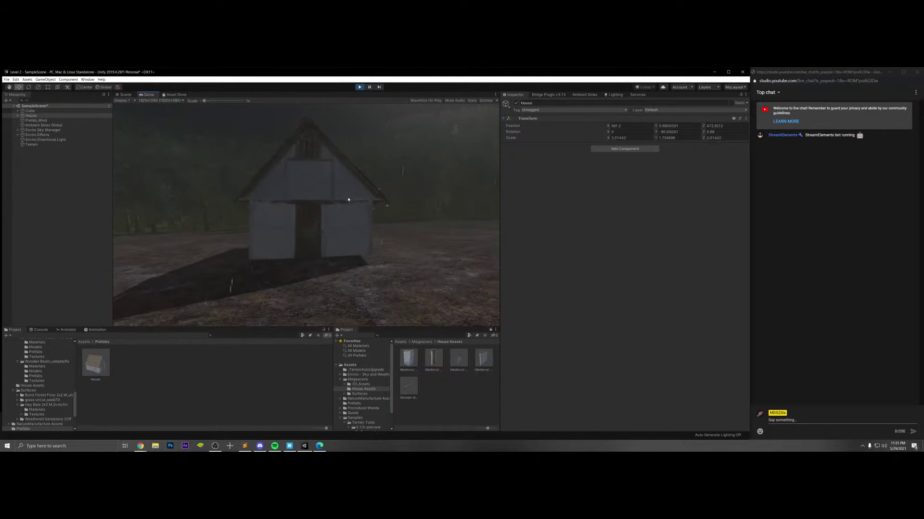
- Walk the player around the house to examine its walls, roof edges and surrounding ground, and stop the game
{"action": "key", "text": "w"}
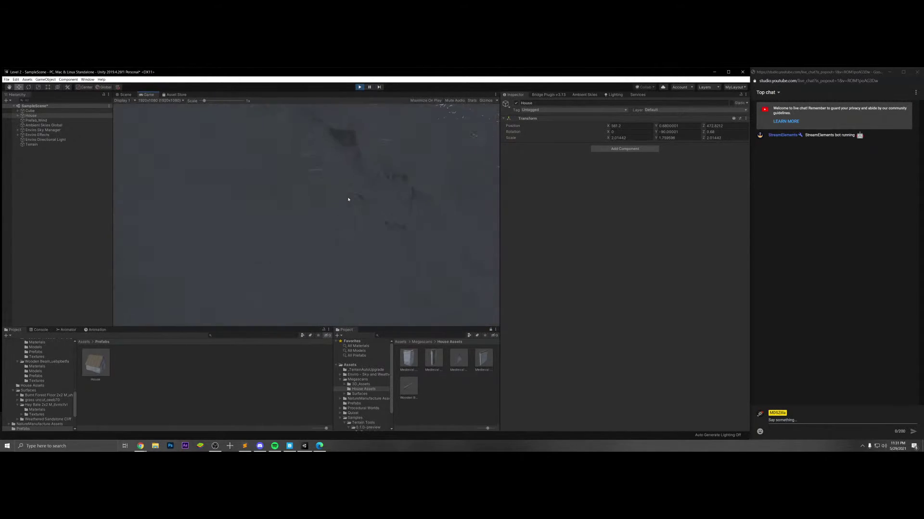
{"action": "key", "text": "w"}
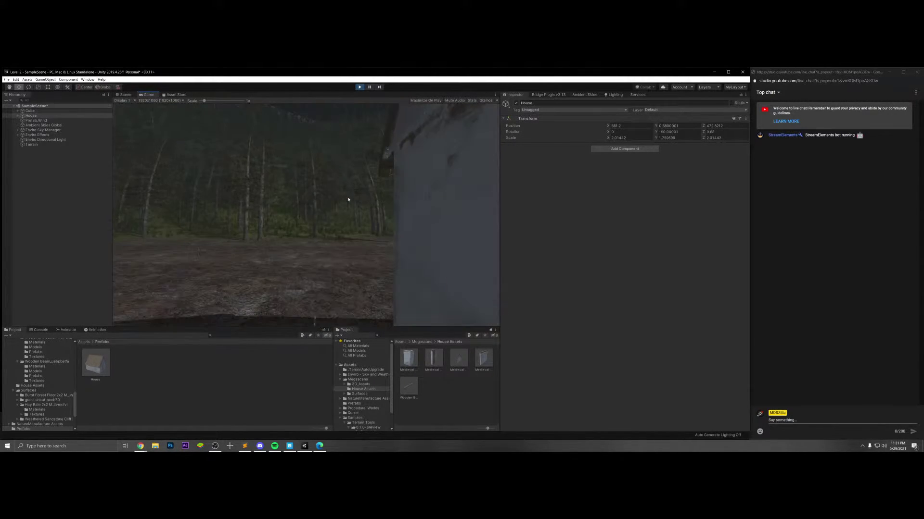
{"action": "key", "text": "w"}
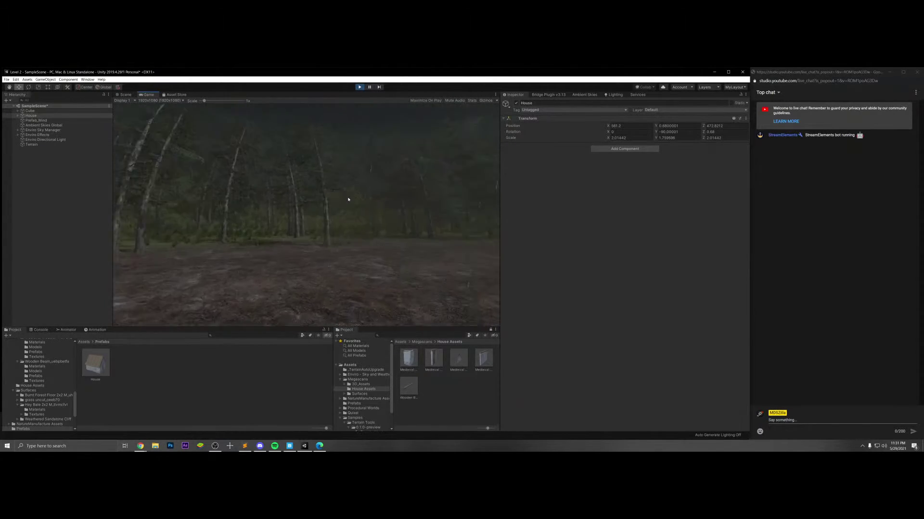
{"action": "key", "text": "w"}
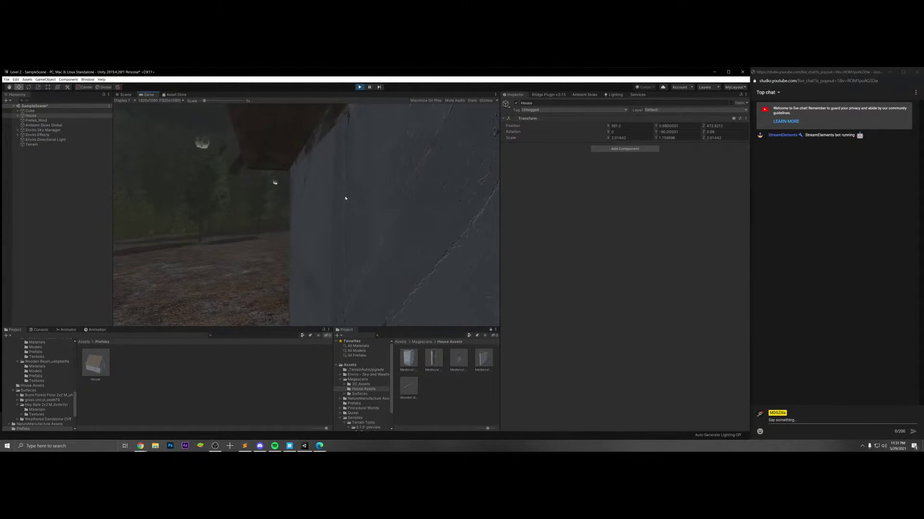
{"action": "key", "text": "w"}
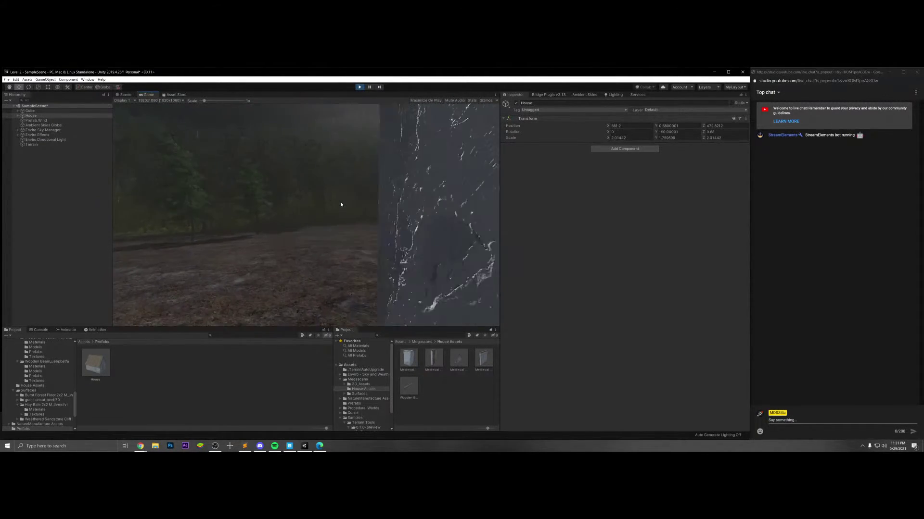
{"action": "key", "text": "w"}
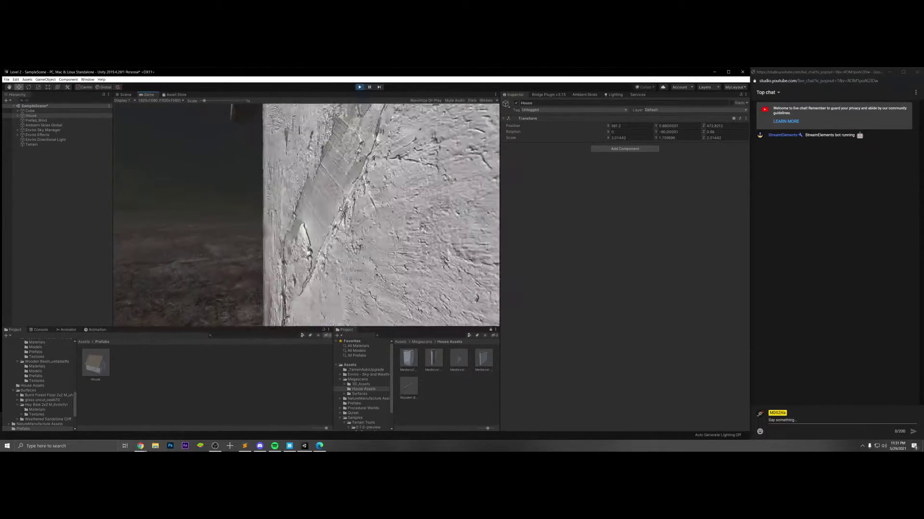
{"action": "key", "text": "w"}
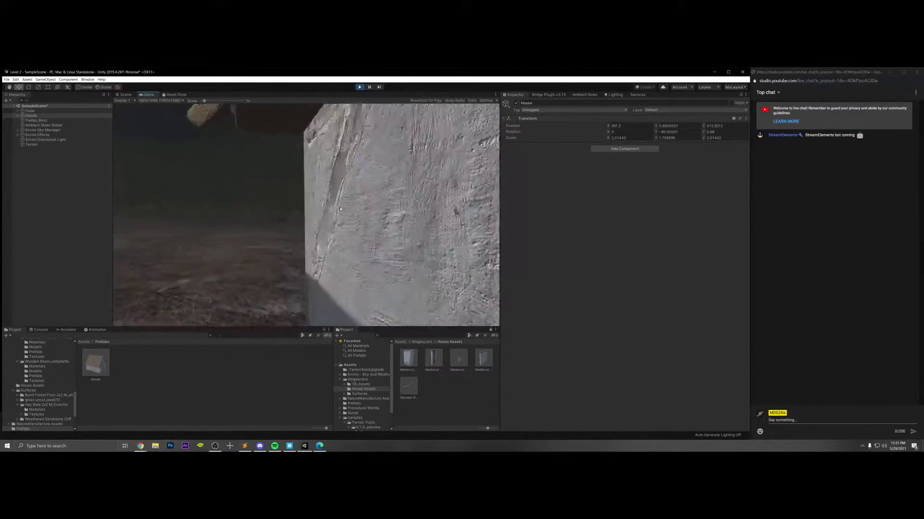
{"action": "key", "text": "d"}
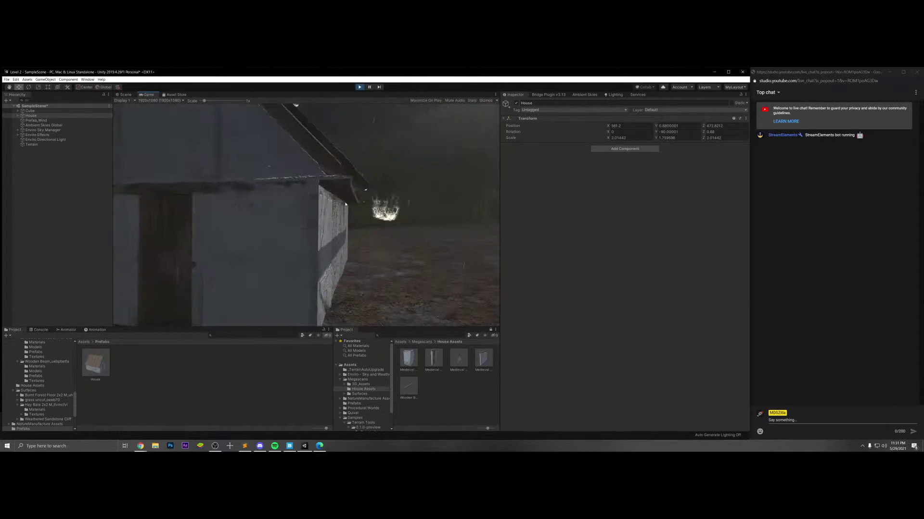
{"action": "key", "text": "a"}
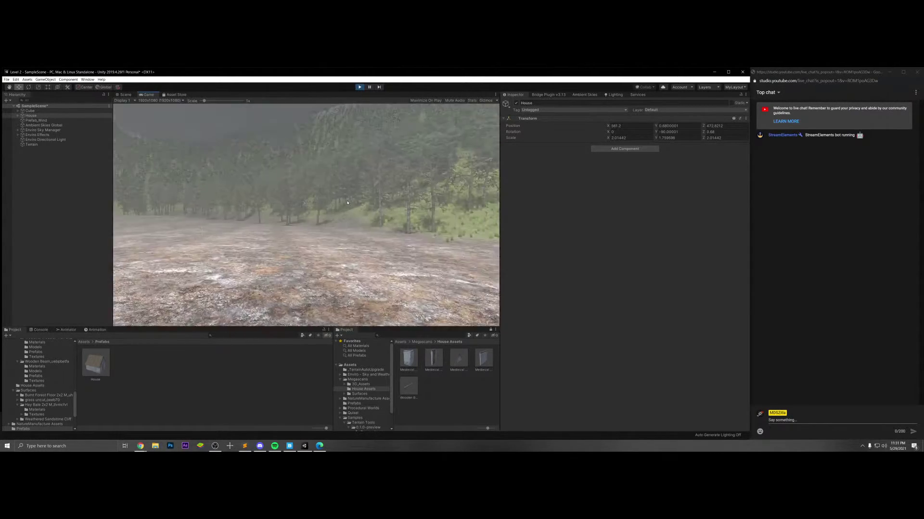
{"action": "left_click", "coordinate": [359, 87]}
- Raise the House to Y 1.26 and tilt it to about -2.89° on Z to fit the sloping ground
{"action": "right_click_drag", "start_coordinate": [437, 140], "coordinate": [265, 176]}
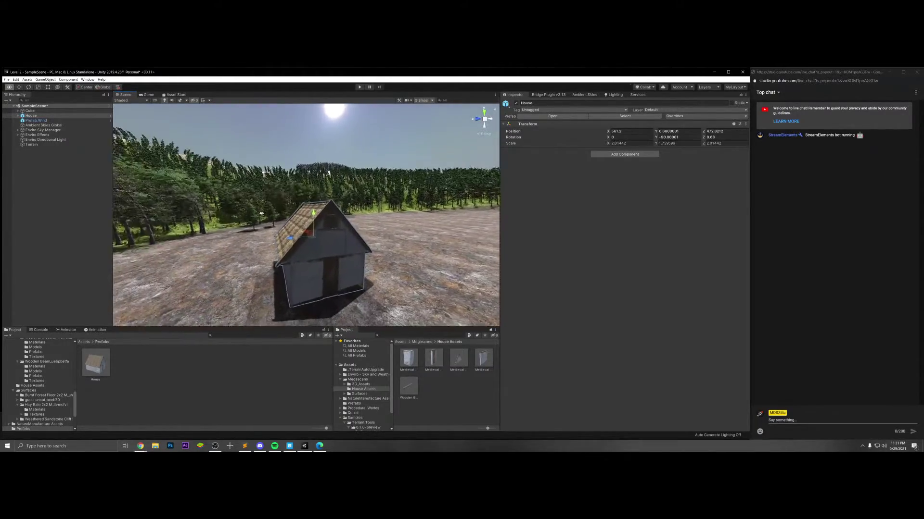
{"action": "right_click_drag", "start_coordinate": [262, 230], "coordinate": [330, 221]}
{"action": "left_click_drag", "start_coordinate": [333, 171], "coordinate": [311, 166]}
{"action": "key", "text": "w"}
{"action": "right_click_drag", "start_coordinate": [311, 166], "coordinate": [346, 278]}
{"action": "key", "text": "s"}
{"action": "key", "text": "w"}
{"action": "key", "text": "s"}
{"action": "key", "text": "w"}
{"action": "key", "text": "s"}
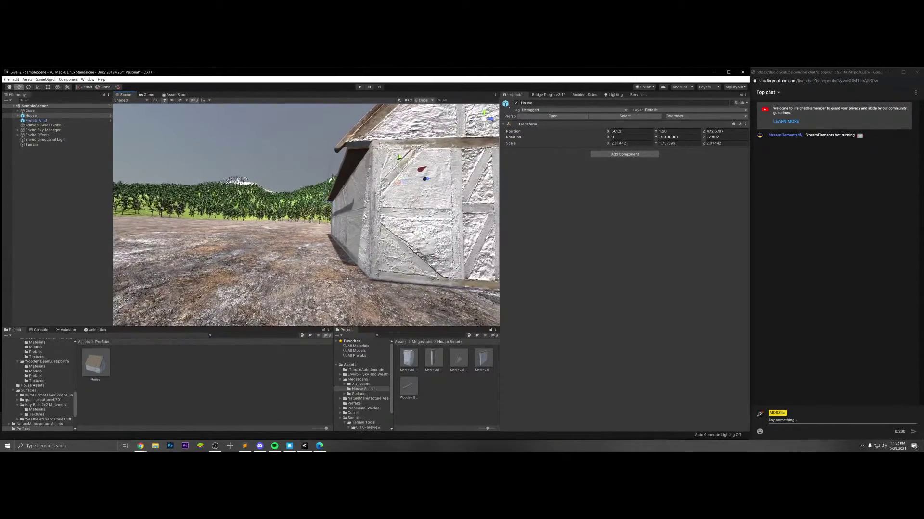
- Raise the terrain along the base of the house with a size 7 brush, lowering the brush opacity to 0.2
{"action": "left_click", "coordinate": [321, 285]}
{"action": "left_click", "coordinate": [618, 154]}
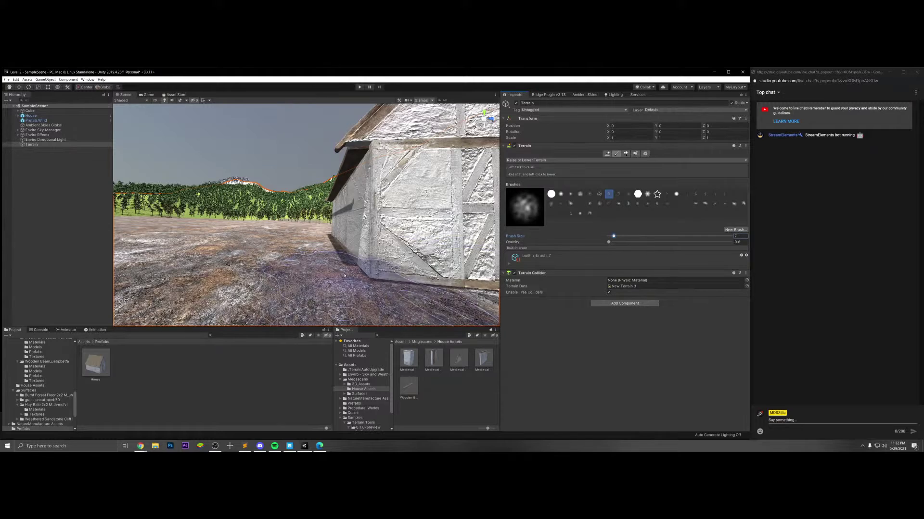
{"action": "left_click_drag", "start_coordinate": [344, 276], "coordinate": [352, 269]}
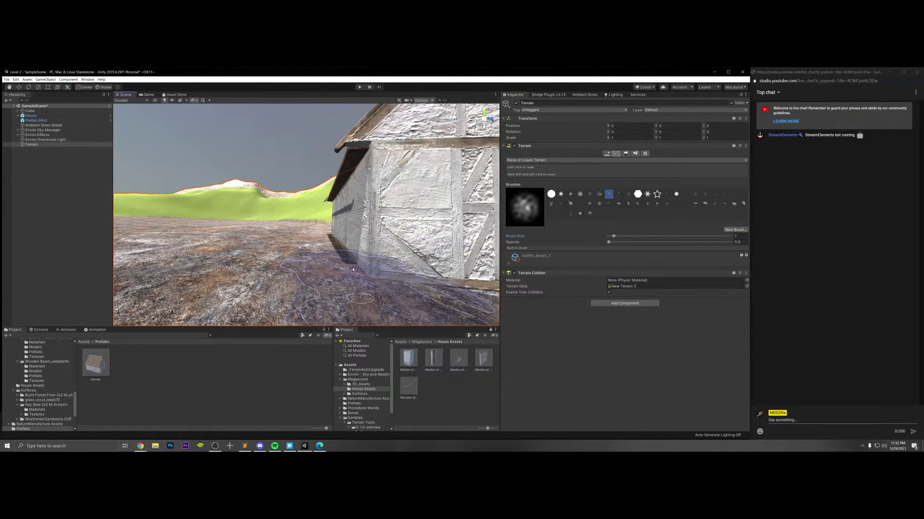
{"action": "left_click", "coordinate": [608, 243]}
{"action": "left_click_drag", "start_coordinate": [355, 284], "coordinate": [358, 281]}
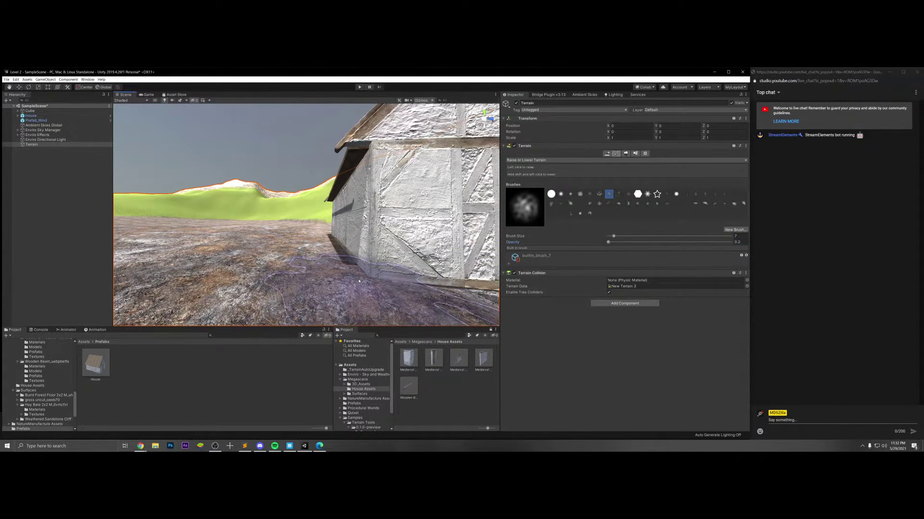
{"action": "right_click_drag", "start_coordinate": [349, 278], "coordinate": [377, 218]}
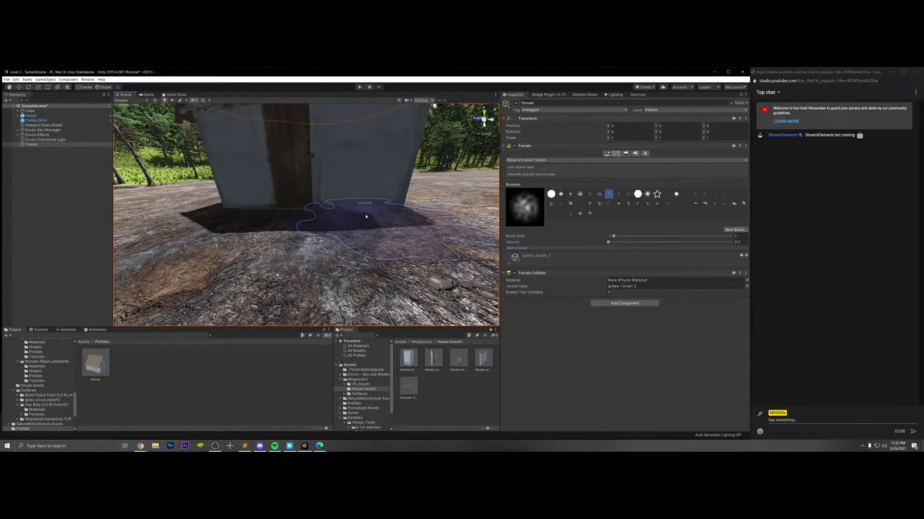
{"action": "mouse_move", "coordinate": [333, 219]}
{"action": "right_mouse_down"}
{"action": "mouse_move", "coordinate": [292, 195]}
{"action": "mouse_move", "coordinate": [356, 207]}
{"action": "mouse_move", "coordinate": [372, 216]}
{"action": "mouse_move", "coordinate": [371, 227]}
{"action": "mouse_move", "coordinate": [378, 216]}
{"action": "mouse_move", "coordinate": [369, 240]}
{"action": "right_mouse_up"}
{"action": "scroll", "coordinate": [377, 216], "scroll_direction": "down", "scroll_amount": 3}
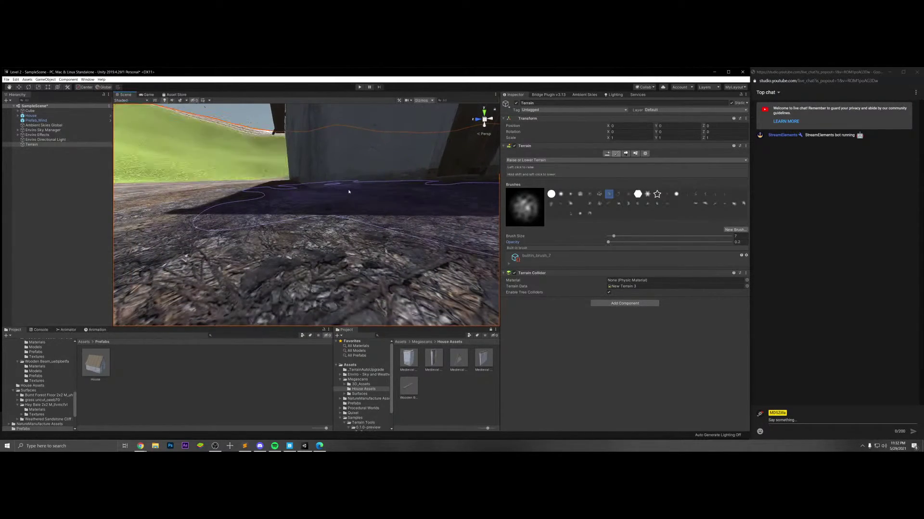
{"action": "right_click_drag", "start_coordinate": [345, 189], "coordinate": [348, 195]}
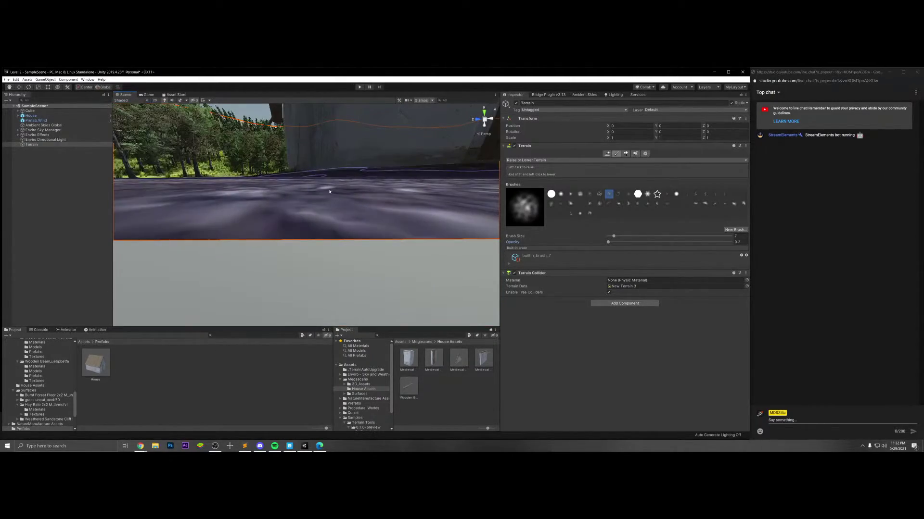
{"action": "mouse_move", "coordinate": [329, 191]}
{"action": "right_mouse_down"}
{"action": "mouse_move", "coordinate": [363, 153]}
{"action": "mouse_move", "coordinate": [326, 154]}
{"action": "mouse_move", "coordinate": [313, 183]}
{"action": "mouse_move", "coordinate": [336, 226]}
{"action": "mouse_move", "coordinate": [340, 207]}
{"action": "mouse_move", "coordinate": [353, 224]}
{"action": "mouse_move", "coordinate": [331, 261]}
{"action": "right_mouse_up"}
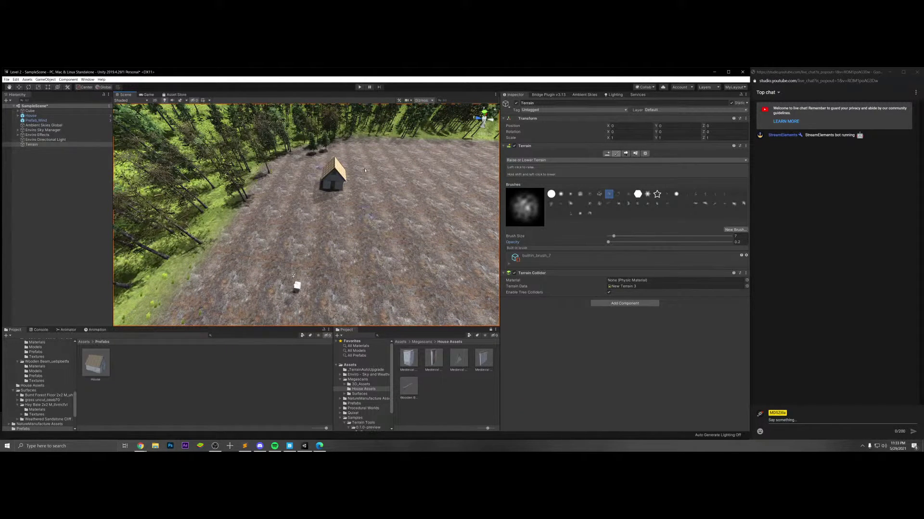
{"action": "left_click", "coordinate": [606, 153]}
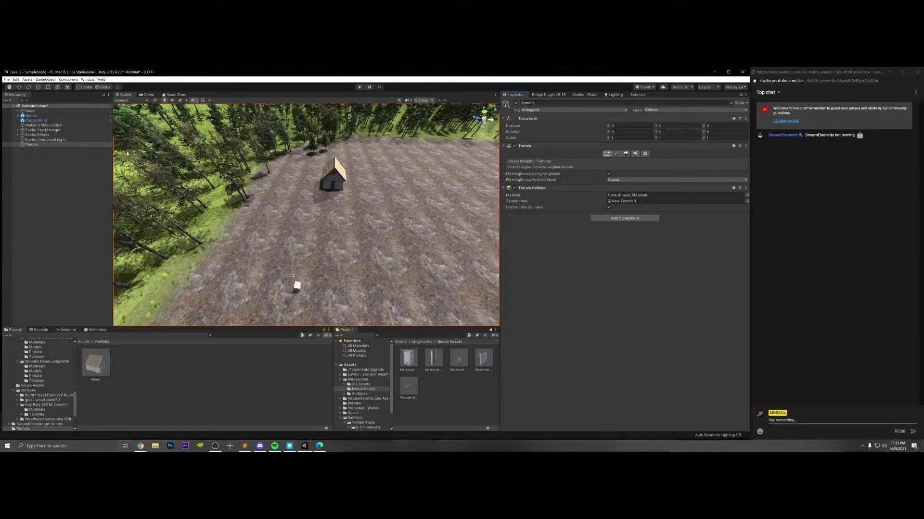
- Move the player Cube across the terrain to just in front of the house door, at about X 549
{"action": "left_click", "coordinate": [30, 110]}
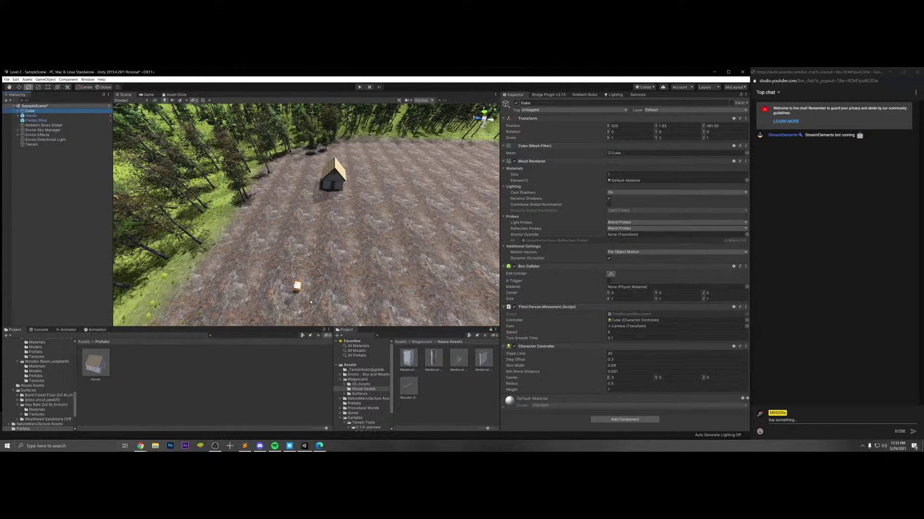
{"action": "key", "text": "w"}
{"action": "left_click_drag", "start_coordinate": [299, 272], "coordinate": [327, 180]}
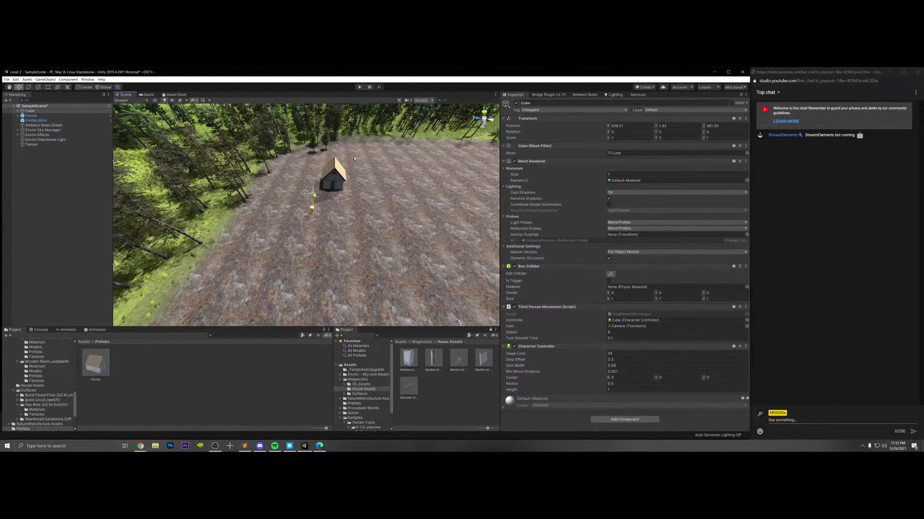
{"action": "right_click_drag", "start_coordinate": [366, 112], "coordinate": [370, 159]}
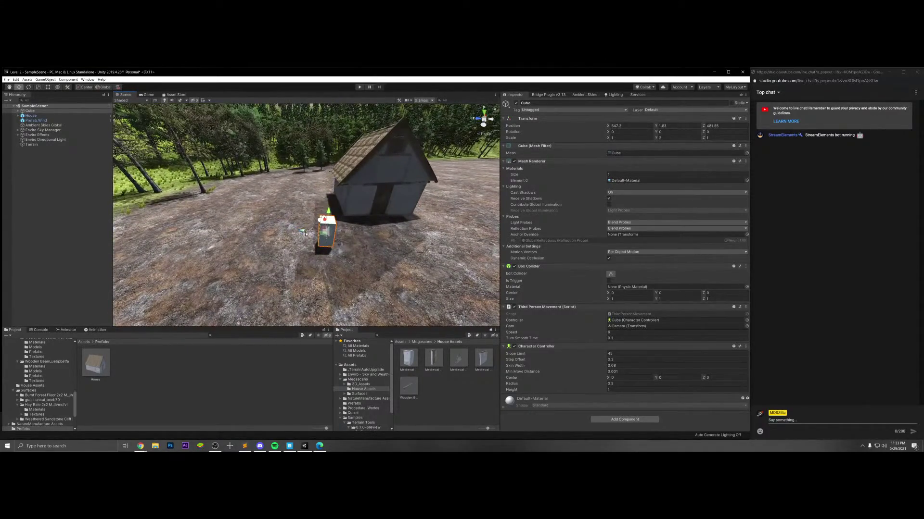
{"action": "left_click_drag", "start_coordinate": [321, 217], "coordinate": [386, 222]}
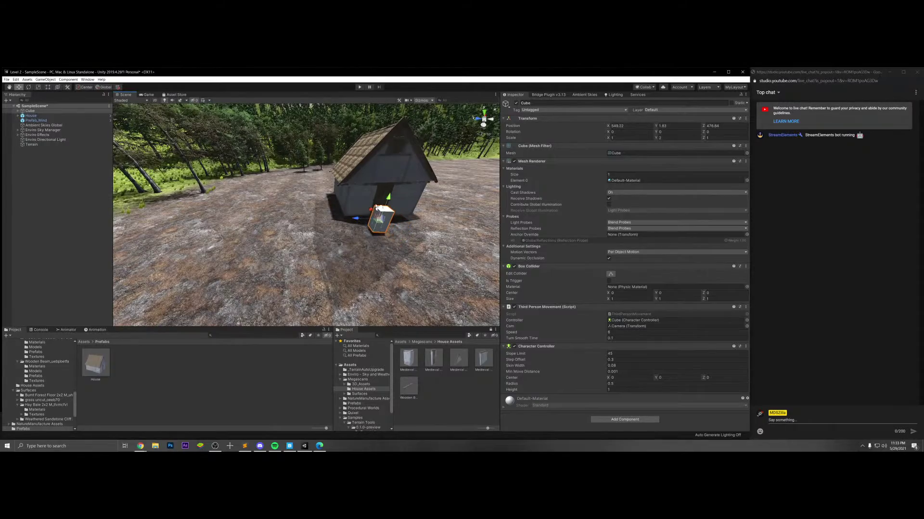
{"action": "right_click_drag", "start_coordinate": [404, 204], "coordinate": [389, 194]}
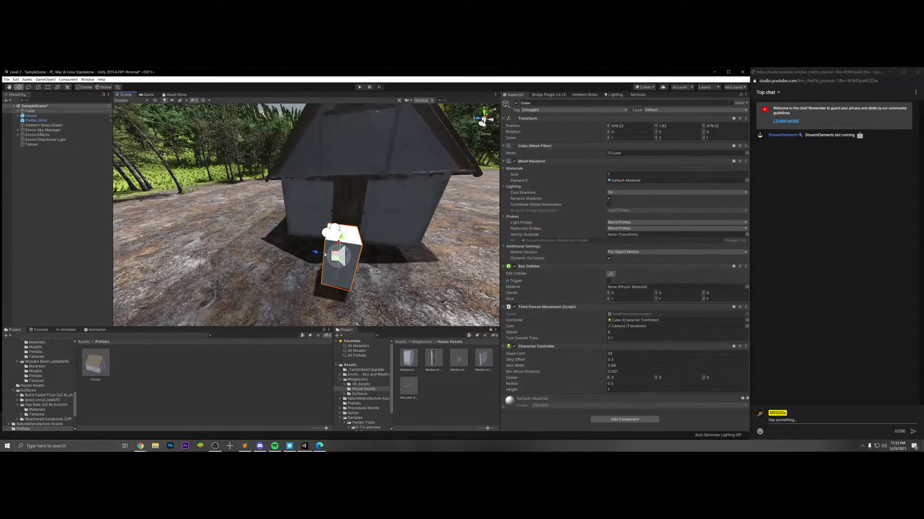
{"action": "left_click_drag", "start_coordinate": [320, 253], "coordinate": [326, 255]}
{"action": "right_click_drag", "start_coordinate": [386, 210], "coordinate": [436, 189]}
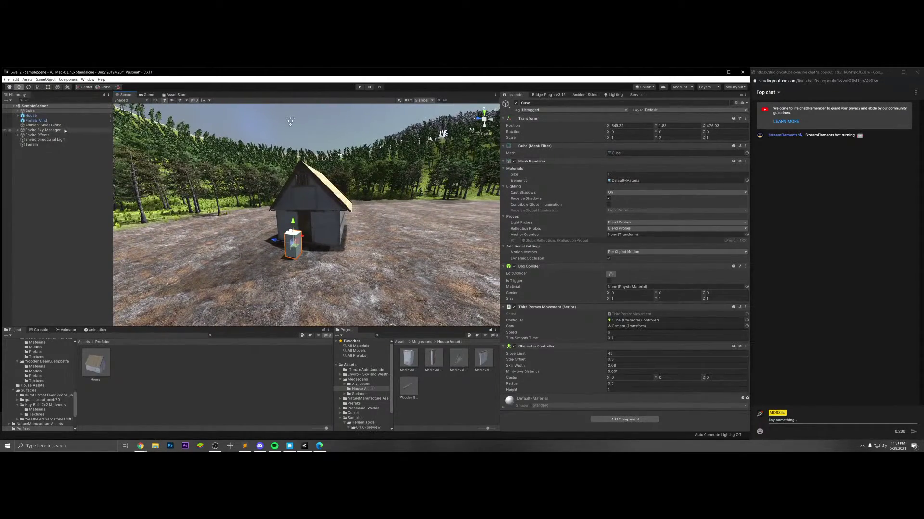
- Examine the Enviro Sky Manager's third-party support settings for Shaders, Miscellaneous and Networking, and its Utilities options
{"action": "left_click", "coordinate": [65, 131]}
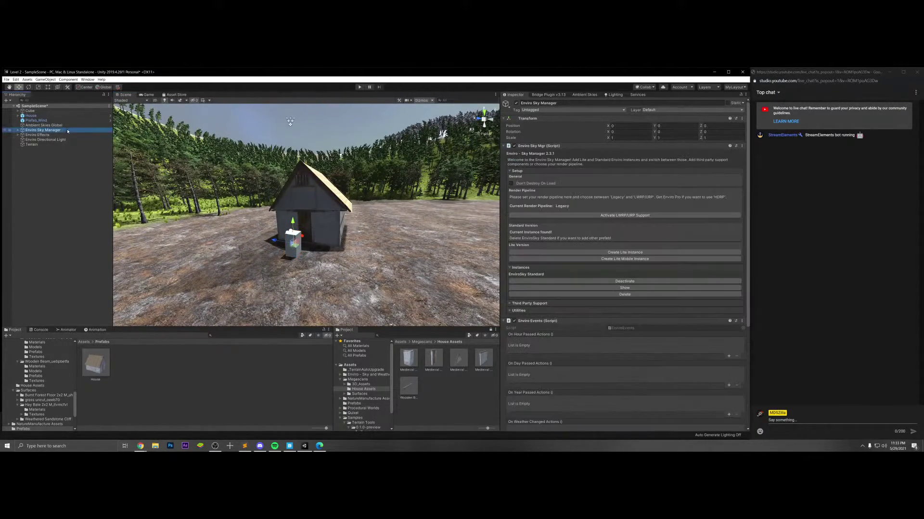
{"action": "left_click", "coordinate": [530, 303]}
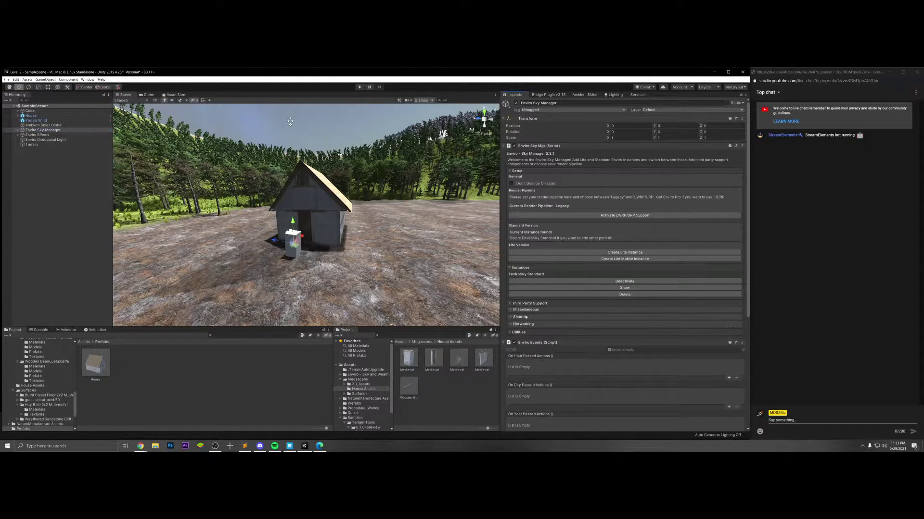
{"action": "left_click", "coordinate": [526, 316]}
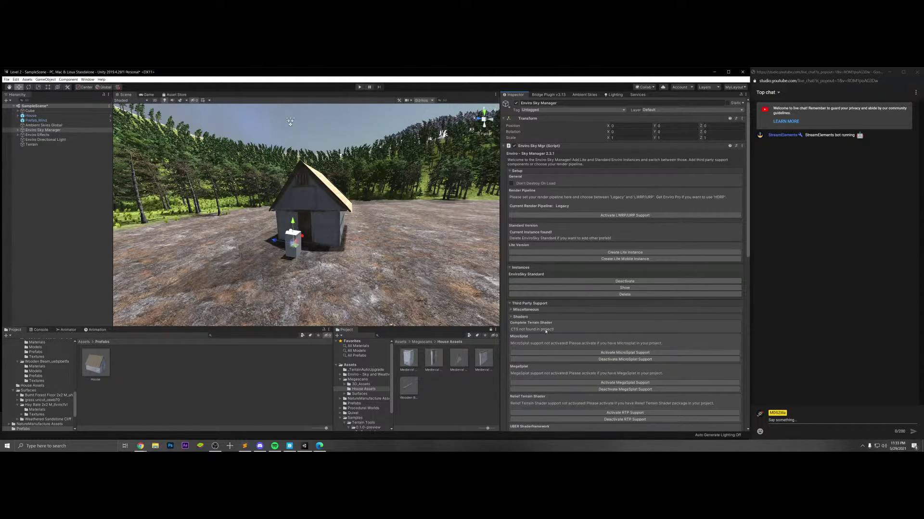
{"action": "scroll", "coordinate": [549, 331], "scroll_direction": "down", "scroll_amount": 4}
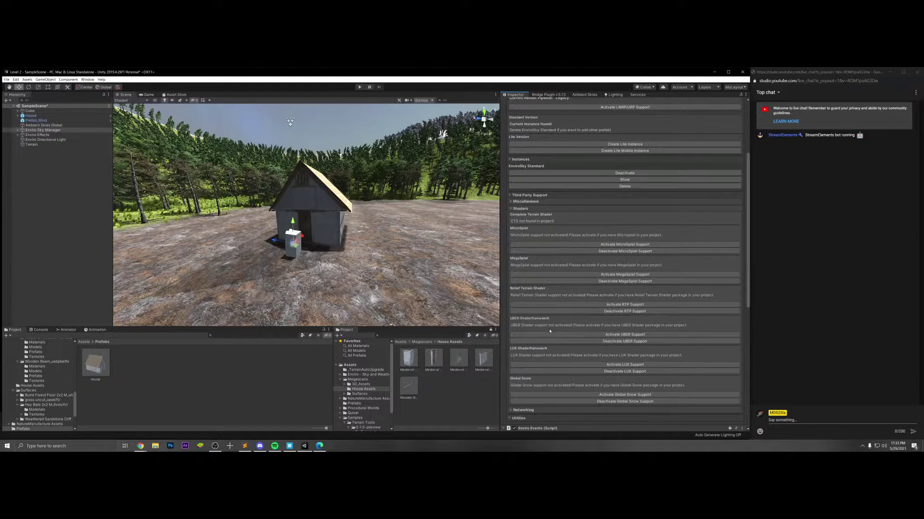
{"action": "scroll", "coordinate": [549, 330], "scroll_direction": "up", "scroll_amount": 4}
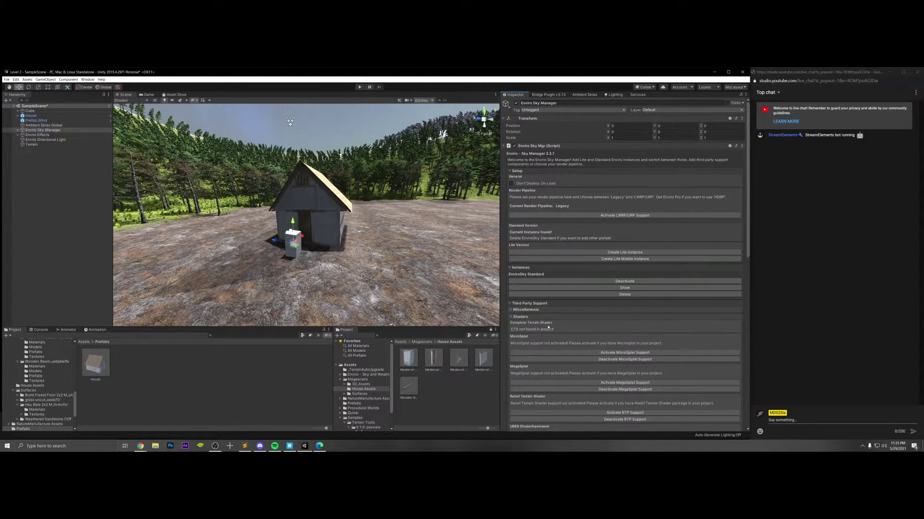
{"action": "left_click", "coordinate": [526, 317]}
{"action": "left_click", "coordinate": [526, 310]}
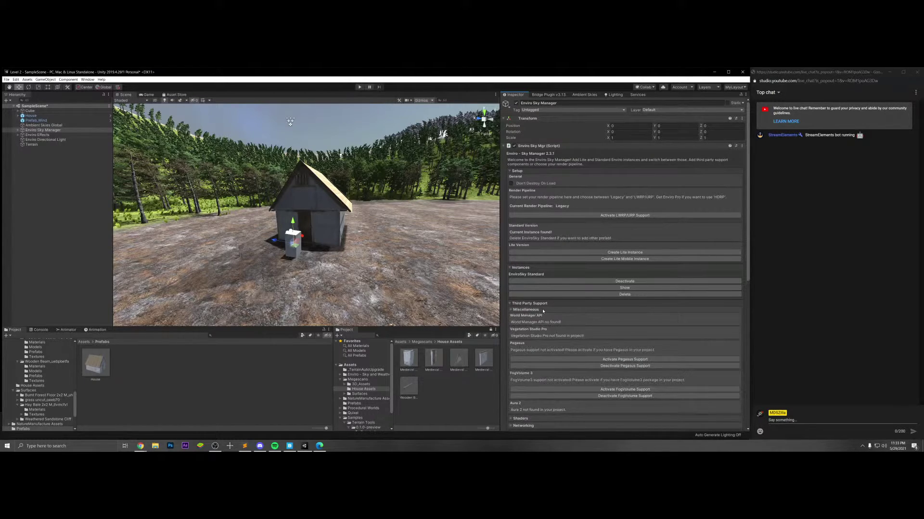
{"action": "scroll", "coordinate": [543, 312], "scroll_direction": "down", "scroll_amount": 2}
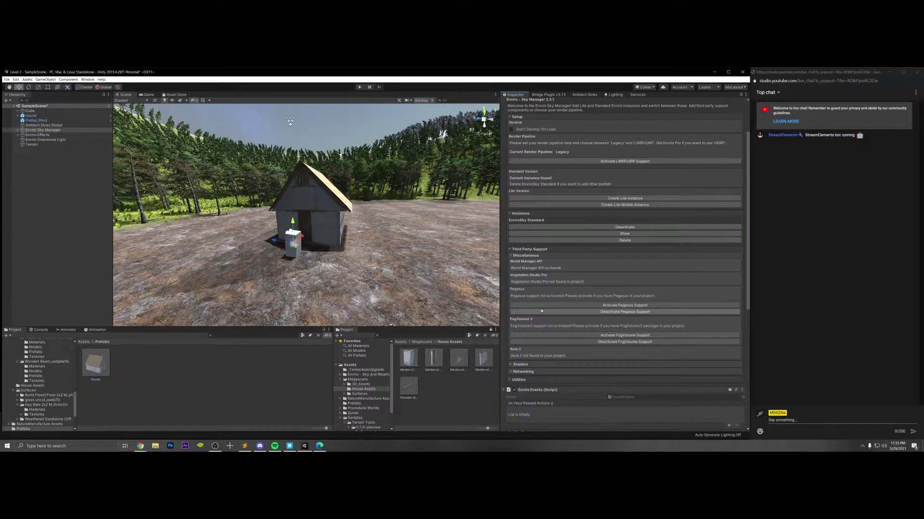
{"action": "left_click", "coordinate": [526, 255]}
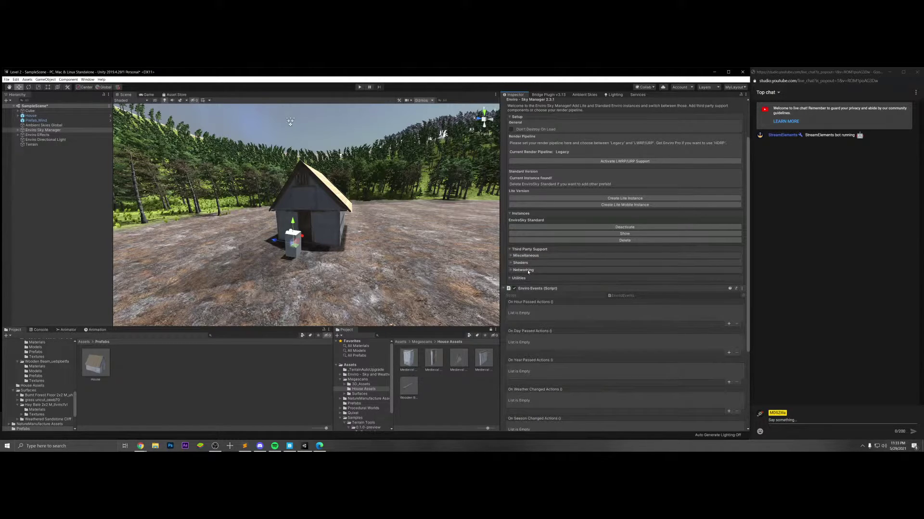
{"action": "left_click", "coordinate": [528, 271]}
{"action": "left_click", "coordinate": [527, 270]}
{"action": "left_click", "coordinate": [527, 270]}
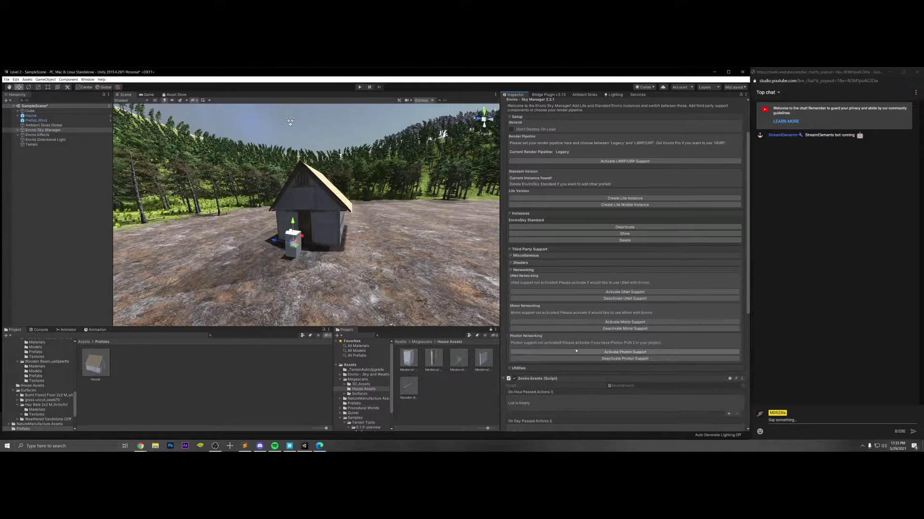
{"action": "left_click", "coordinate": [528, 270]}
{"action": "left_click", "coordinate": [524, 279]}
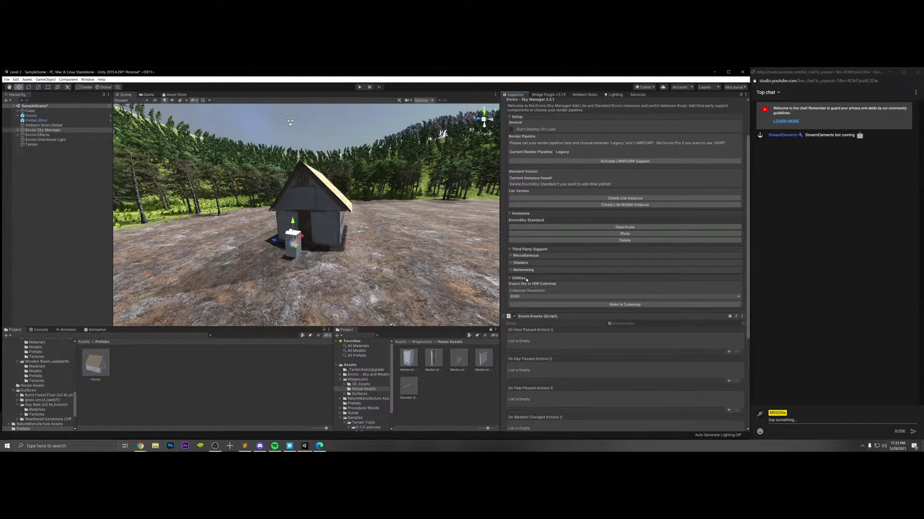
{"action": "left_click", "coordinate": [540, 296]}
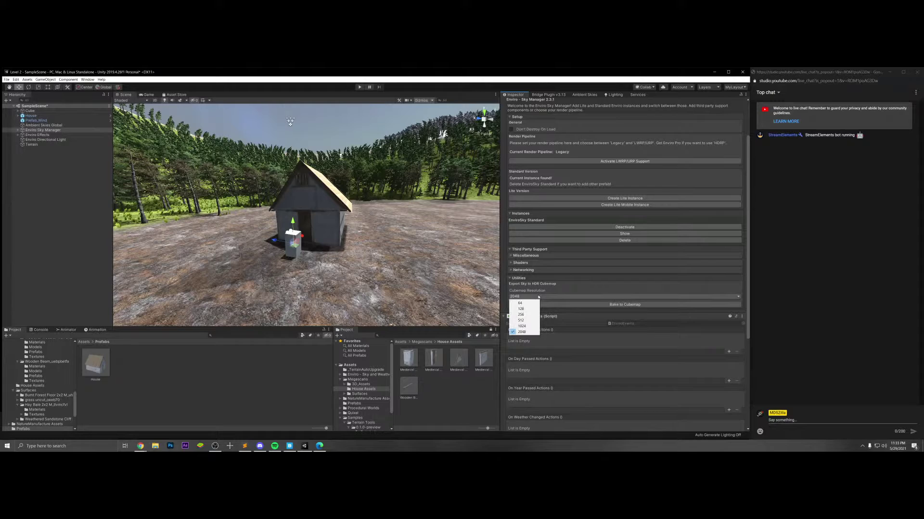
{"action": "left_click", "coordinate": [538, 293]}
{"action": "left_click", "coordinate": [532, 279]}
{"action": "left_click", "coordinate": [535, 255]}
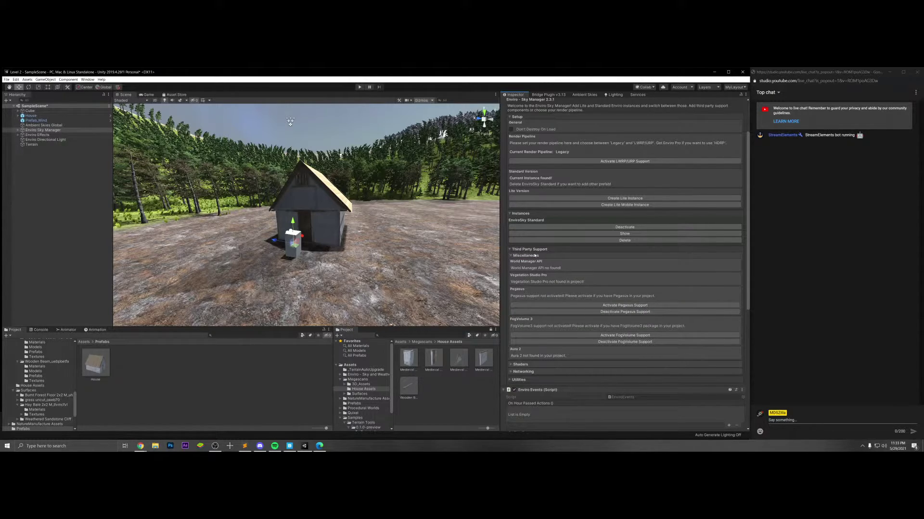
{"action": "left_click", "coordinate": [534, 255]}
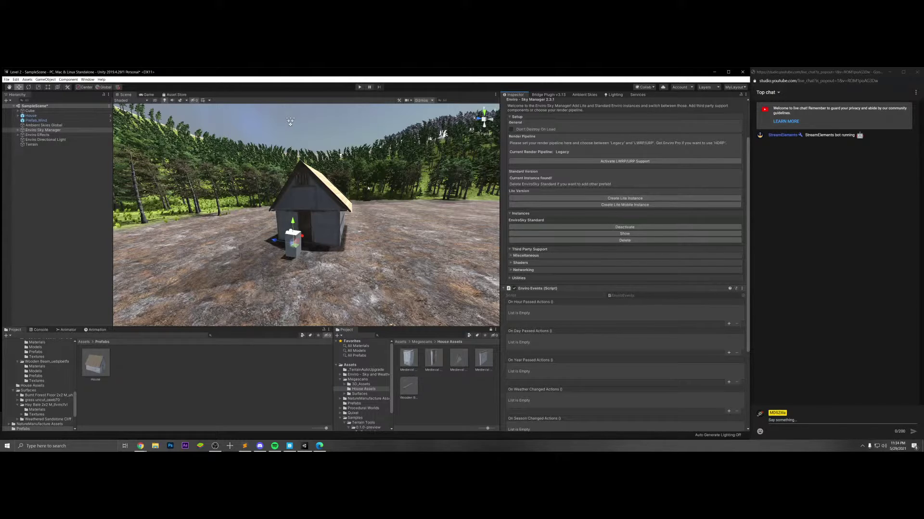
- Set the EnviroSky Standard instance's start weather preset to Cloudy 4, trying Clear Sky and other cloudy presets first
{"action": "left_click", "coordinate": [587, 235]}
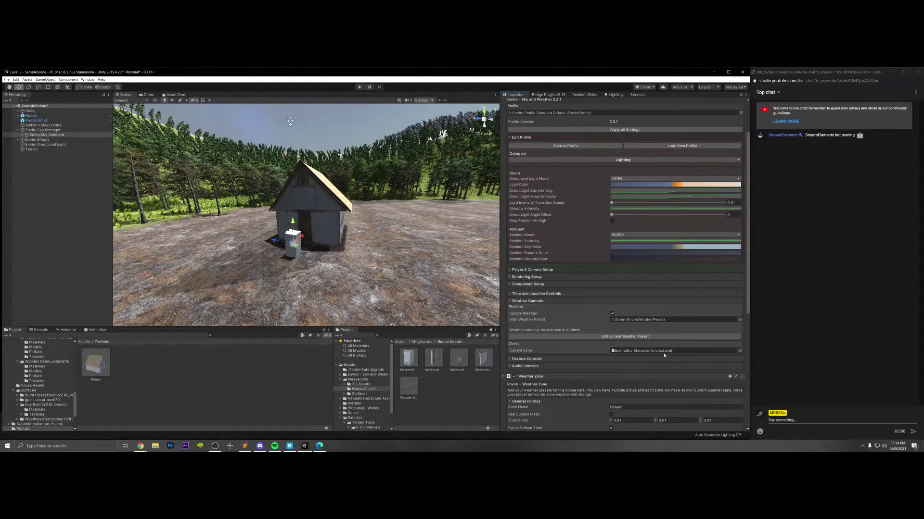
{"action": "left_click", "coordinate": [739, 319]}
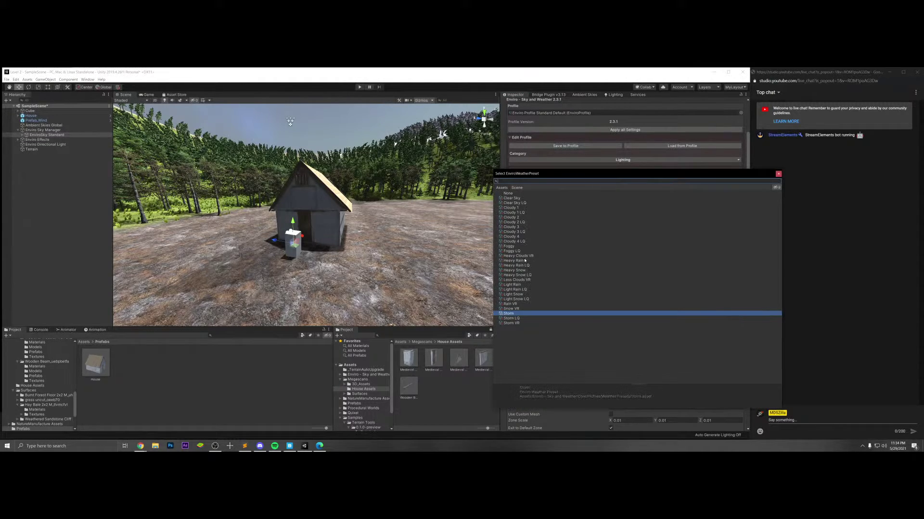
{"action": "left_click", "coordinate": [518, 198]}
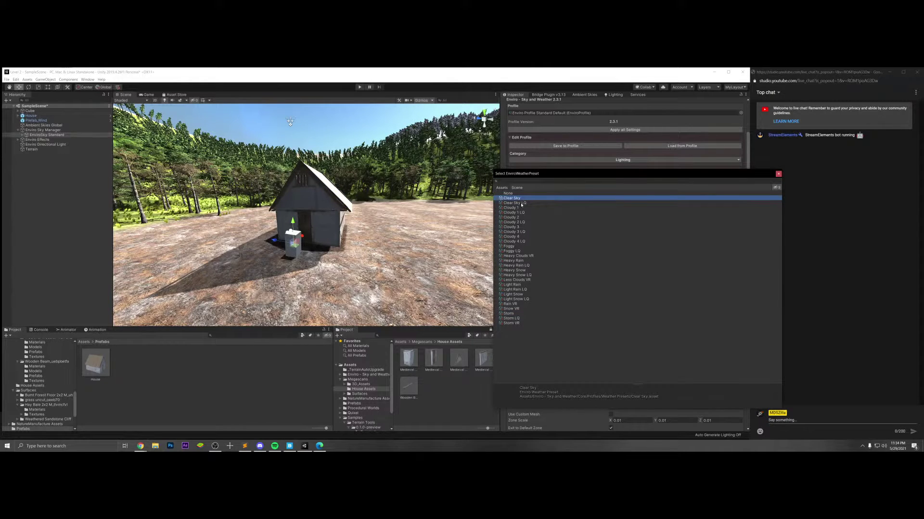
{"action": "left_click", "coordinate": [519, 208]}
{"action": "left_click", "coordinate": [511, 237]}
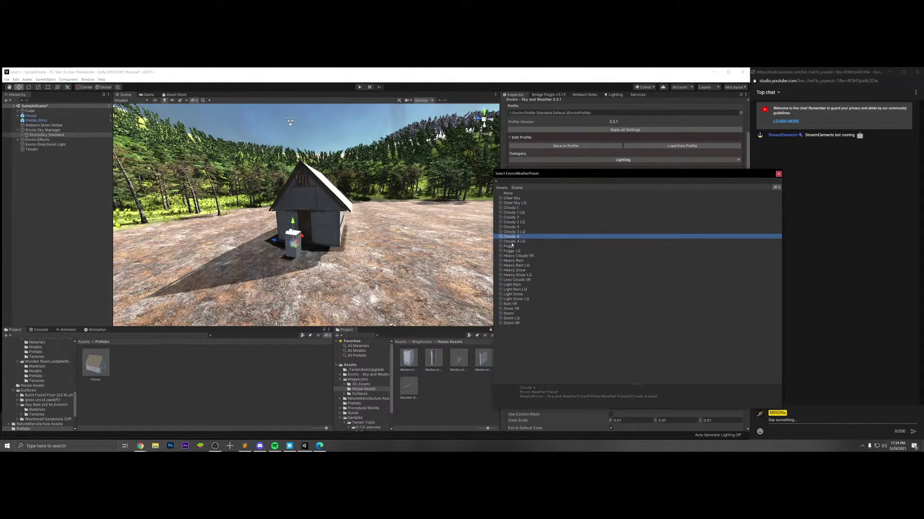
{"action": "left_click", "coordinate": [512, 243]}
{"action": "left_click", "coordinate": [515, 236]}
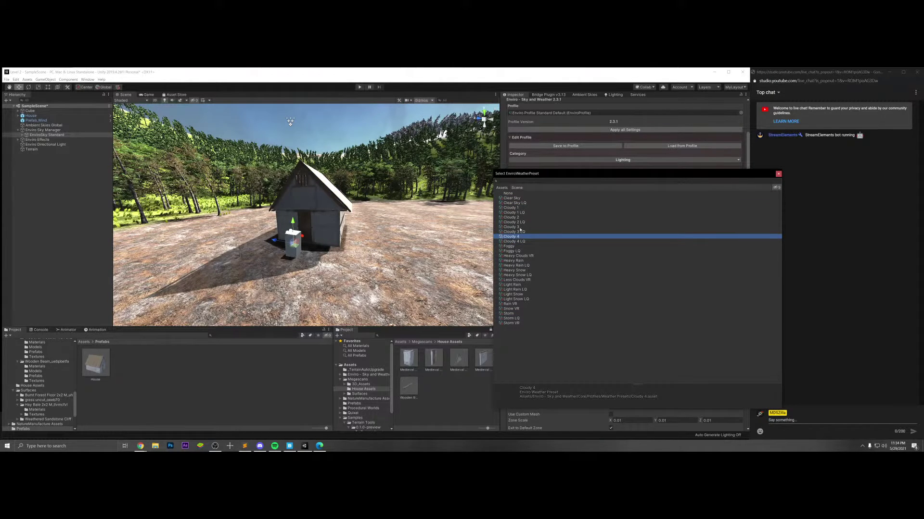
{"action": "left_click", "coordinate": [778, 175]}
- Run the scene in play mode and walk the player around the house front to check the new weather, ending back in edit mode
{"action": "left_click", "coordinate": [141, 95]}
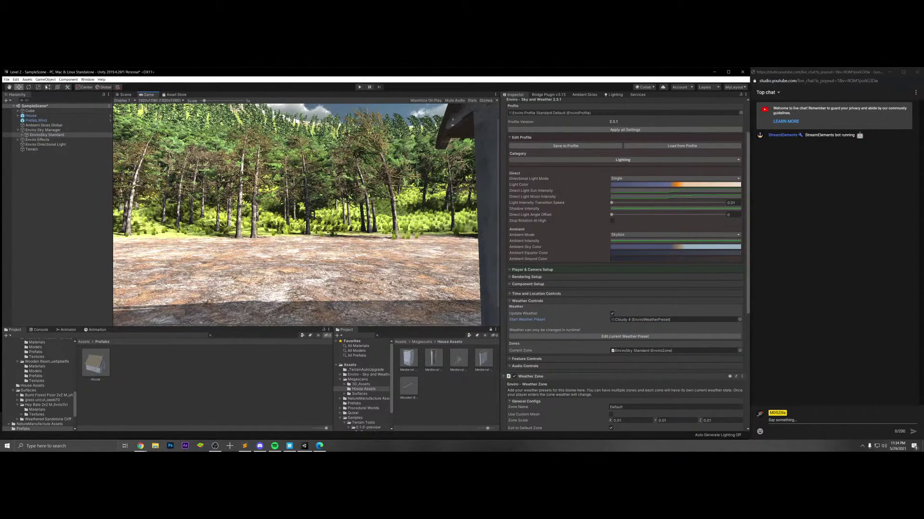
{"action": "left_click", "coordinate": [360, 88]}
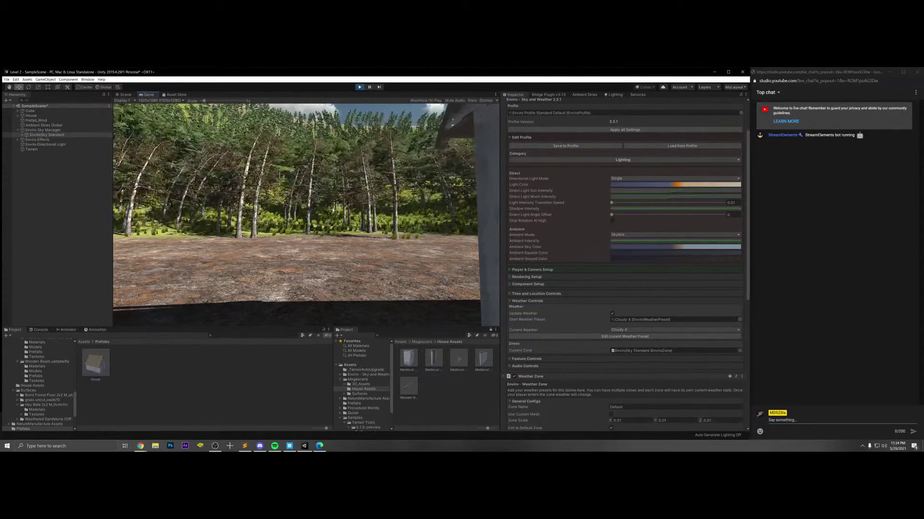
{"action": "key", "text": "w"}
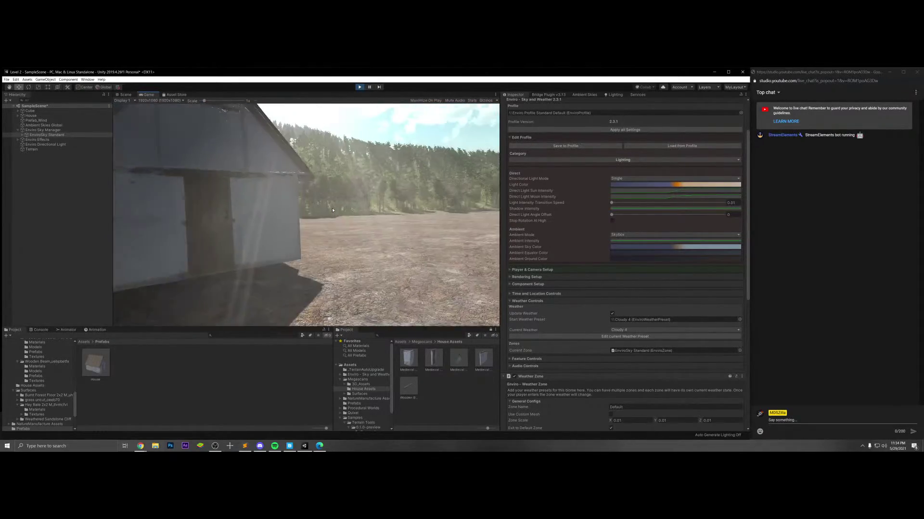
{"action": "key", "text": "w"}
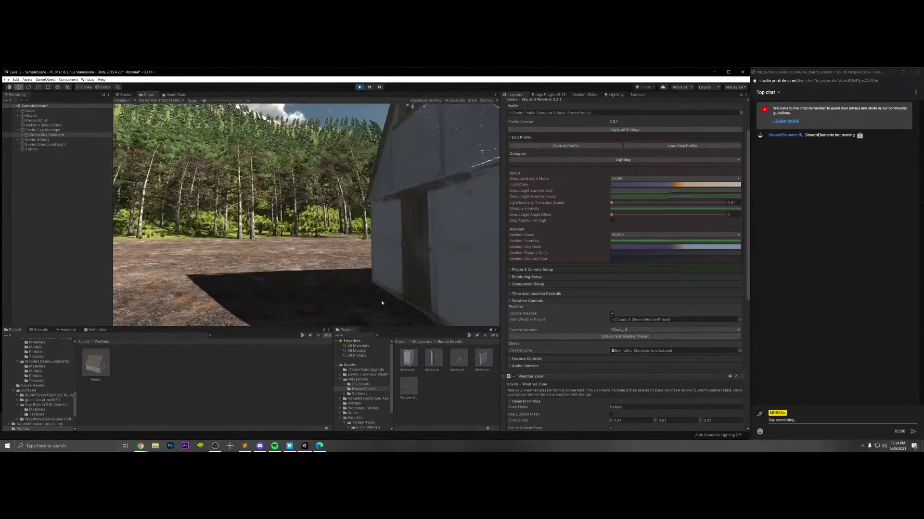
{"action": "left_click", "coordinate": [359, 87]}
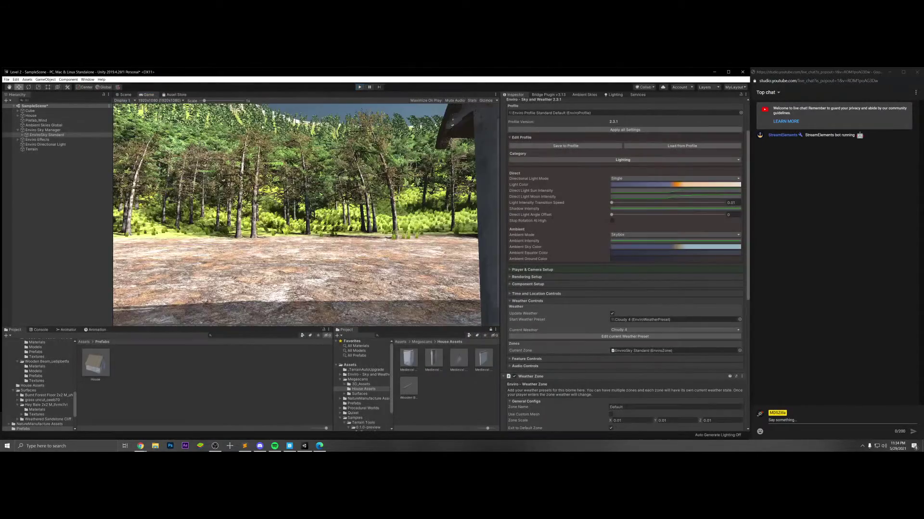
- Frame the House in the Scene view and examine its child pieces one by one, including the corners, walls, gables, planes and wooden beams
{"action": "left_click", "coordinate": [32, 150]}
{"action": "left_click", "coordinate": [30, 111]}
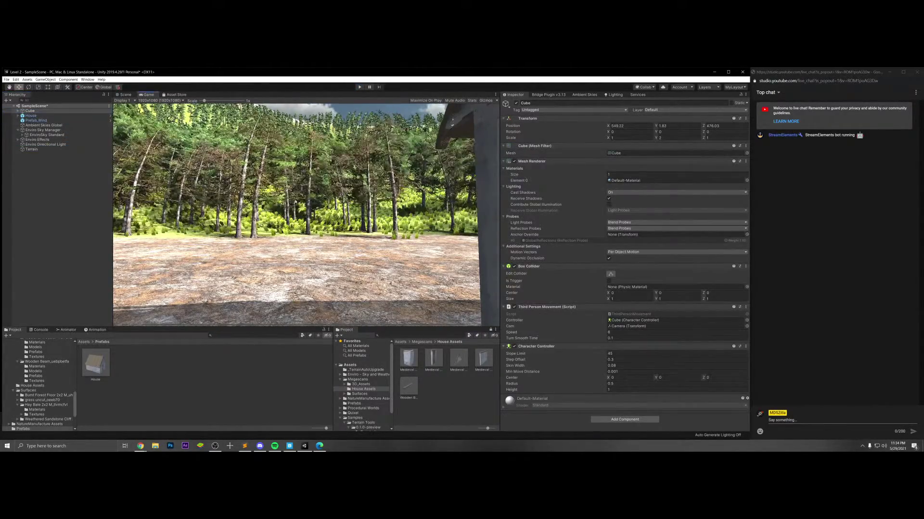
{"action": "left_click", "coordinate": [31, 115]}
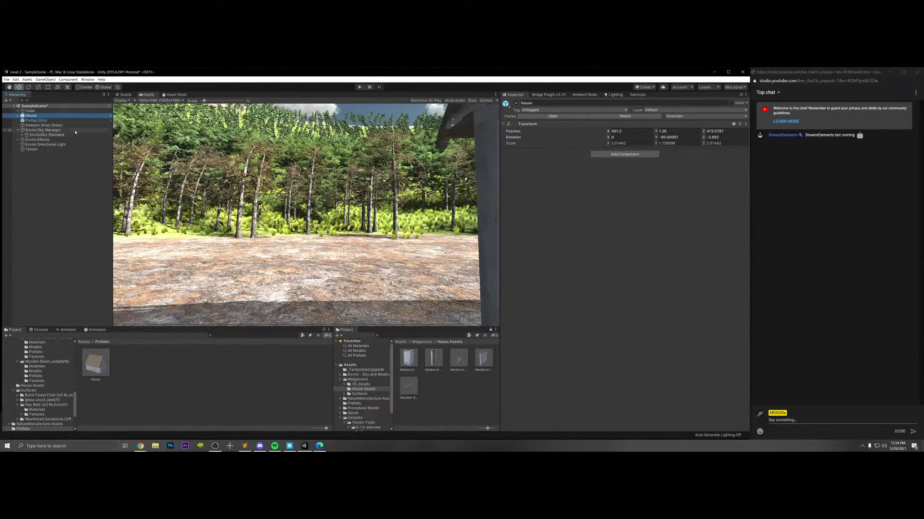
{"action": "double_click", "coordinate": [73, 116]}
{"action": "double_click", "coordinate": [77, 115]}
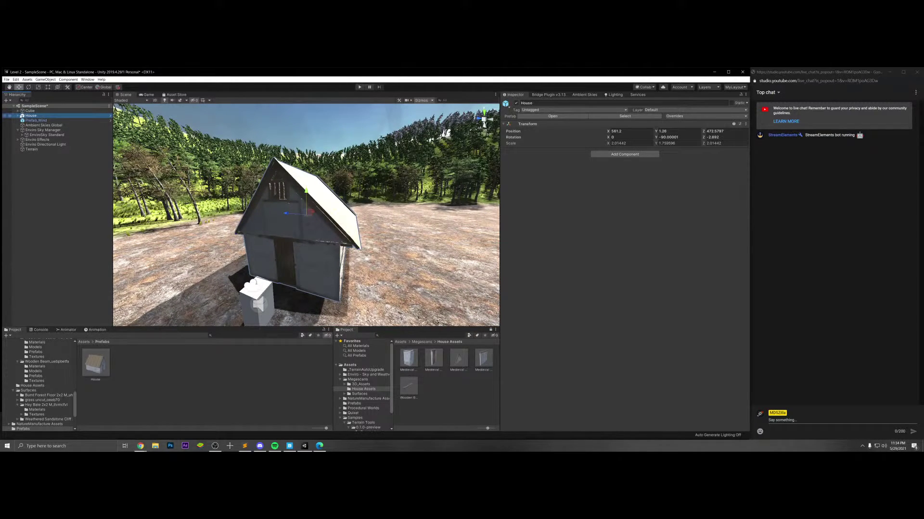
{"action": "left_click", "coordinate": [21, 116]}
{"action": "left_click", "coordinate": [48, 125]}
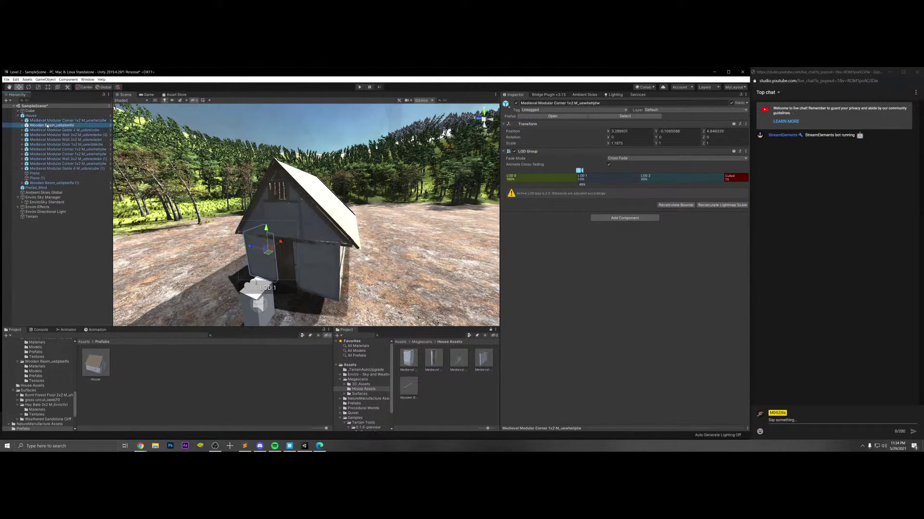
{"action": "left_click", "coordinate": [48, 130]}
{"action": "left_click", "coordinate": [50, 140]}
{"action": "left_click", "coordinate": [51, 149]}
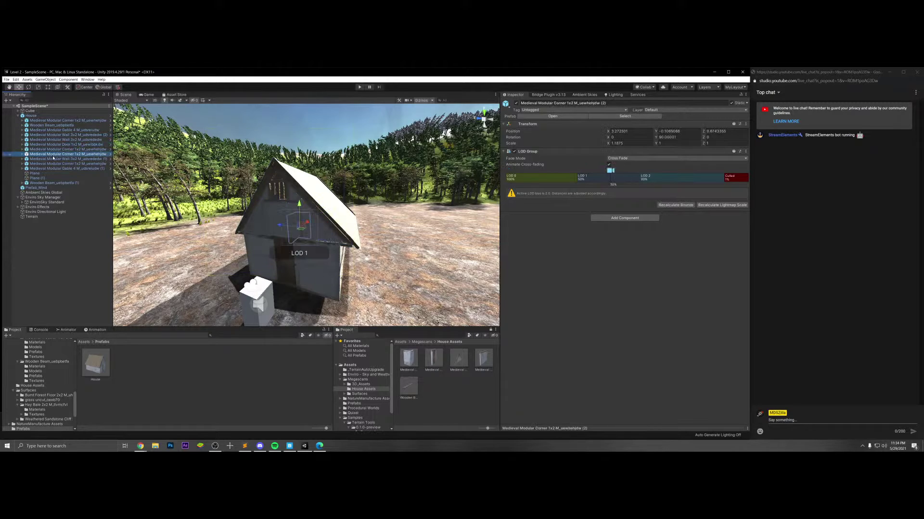
{"action": "left_click", "coordinate": [54, 168]}
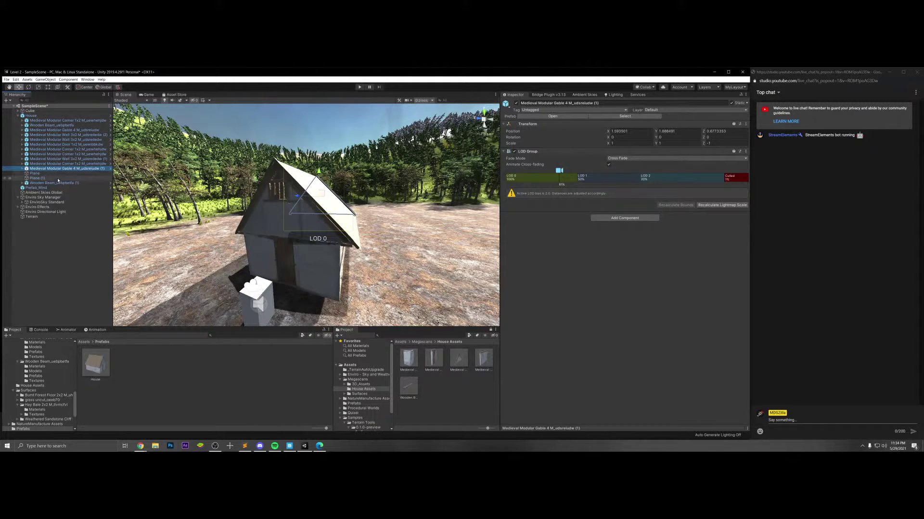
{"action": "left_click", "coordinate": [56, 174]}
{"action": "left_click", "coordinate": [58, 184]}
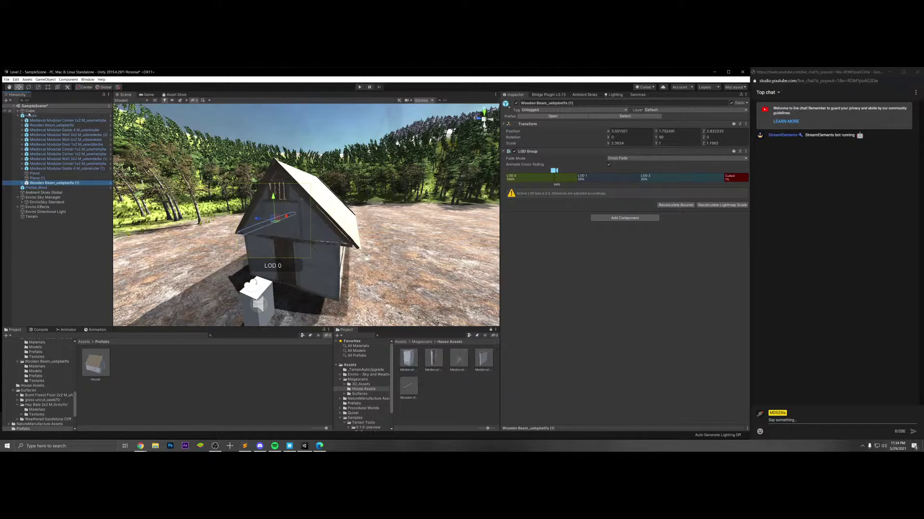
{"action": "left_click", "coordinate": [18, 115]}
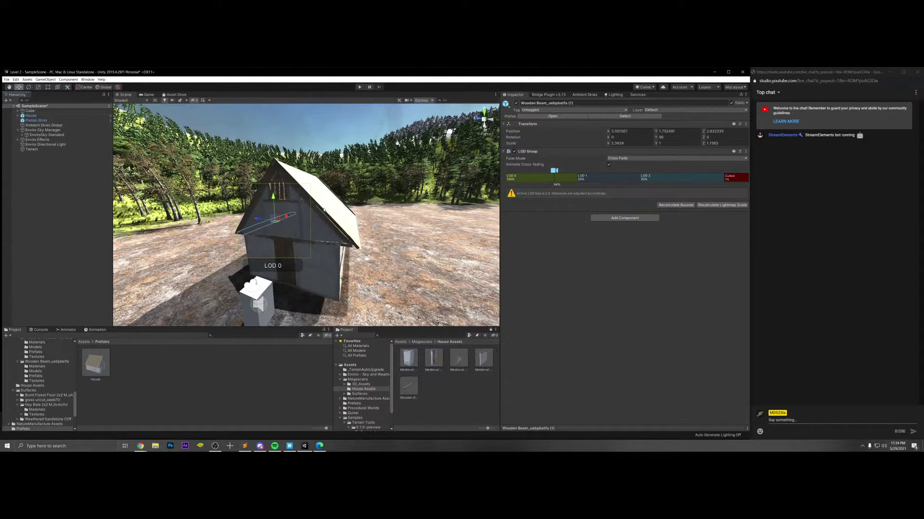
{"action": "right_click_drag", "start_coordinate": [324, 209], "coordinate": [352, 228], "text": "alt"}
{"action": "key", "text": "a"}
{"action": "key", "text": "w"}
{"action": "key", "text": "s"}
{"action": "key", "text": "w"}
{"action": "key", "text": "w"}
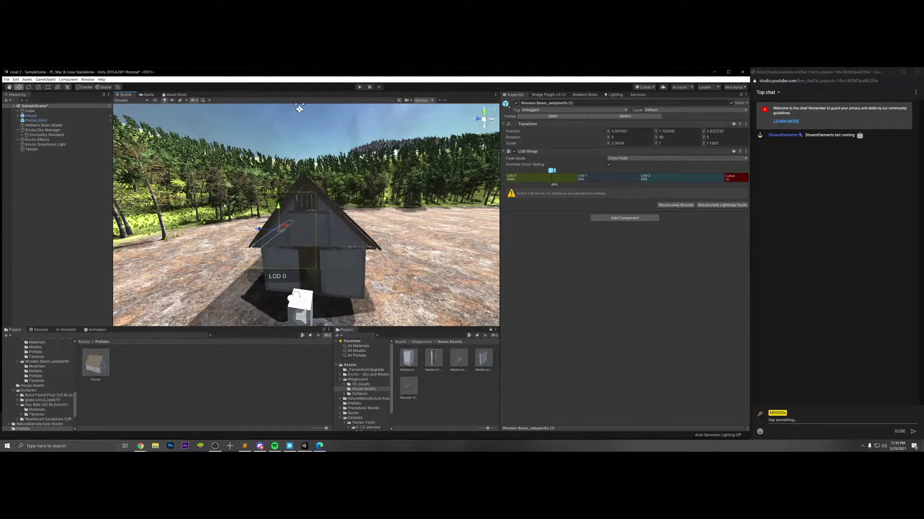
{"action": "left_click", "coordinate": [224, 206]}
{"action": "left_click", "coordinate": [175, 377]}
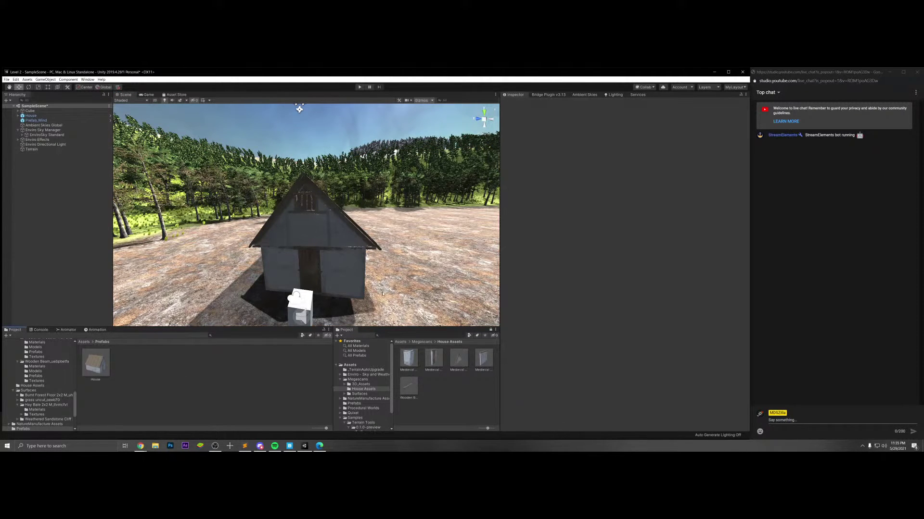
- Locate the Fir_05_Standalone prefab in the project from the Terrain's first painted tree type
{"action": "left_click", "coordinate": [228, 199]}
{"action": "left_click", "coordinate": [616, 154]}
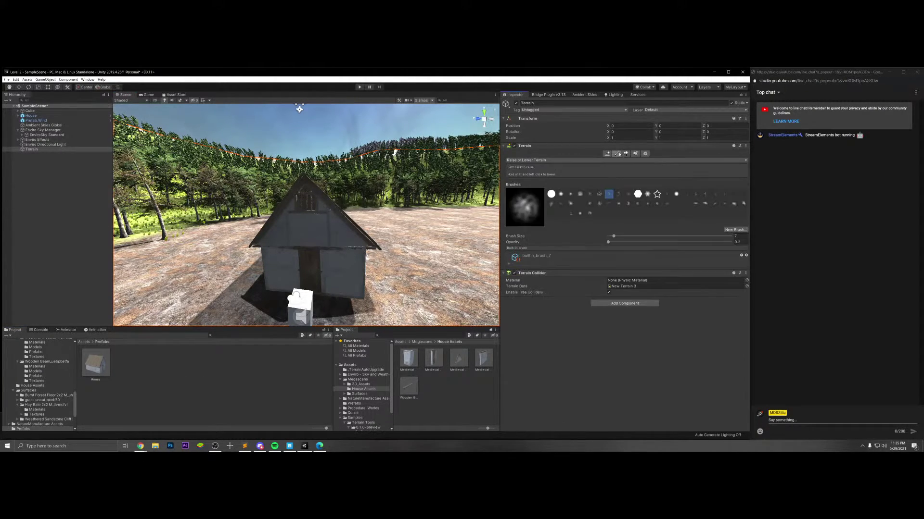
{"action": "left_click", "coordinate": [625, 153]}
{"action": "double_click", "coordinate": [516, 201]}
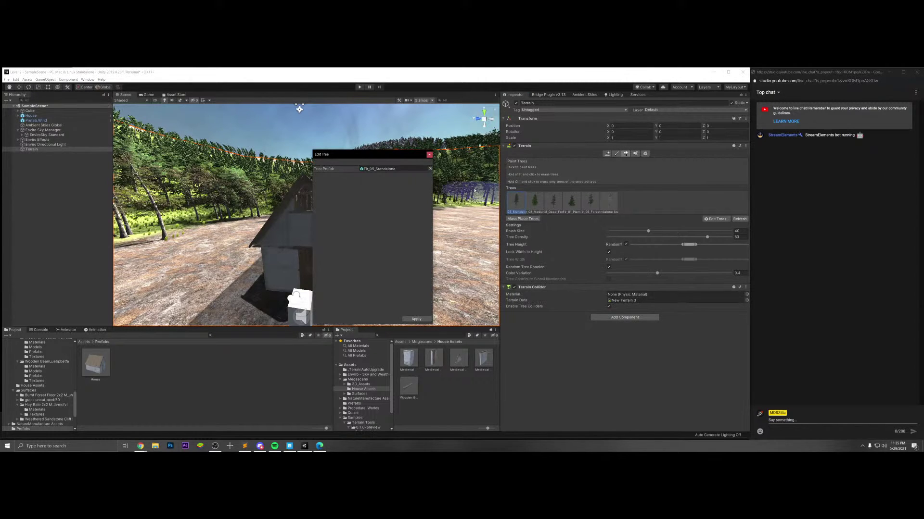
{"action": "left_click", "coordinate": [405, 169]}
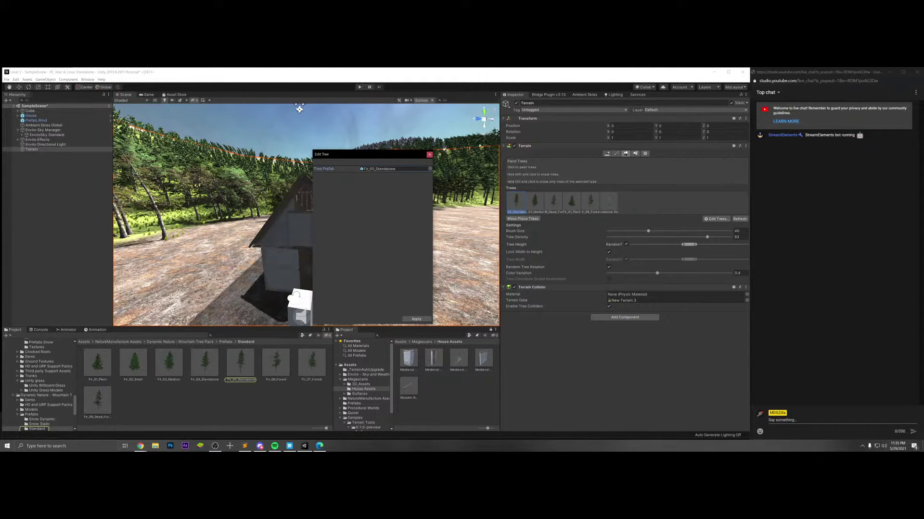
{"action": "left_click", "coordinate": [429, 155]}
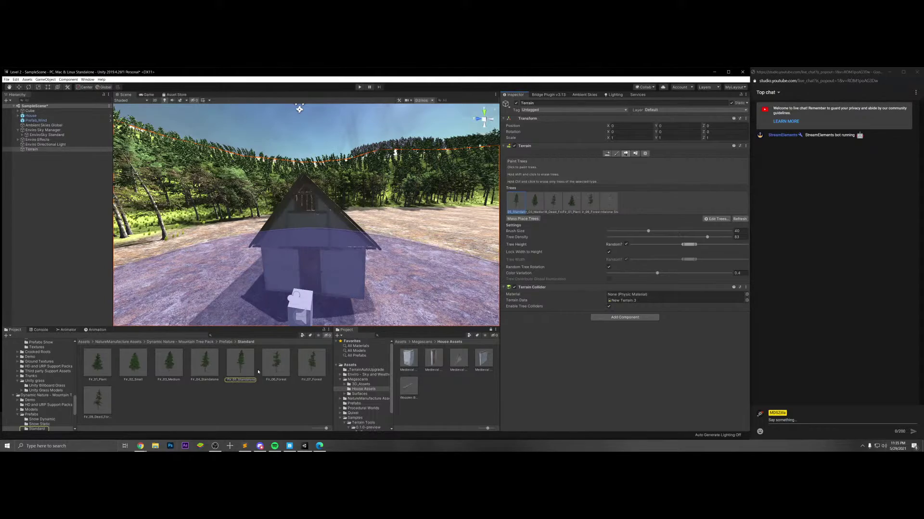
- Extend the LOD 2 range of the Fir_05_Standalone prefab so that LOD 3 starts at about 50%
{"action": "left_click", "coordinate": [248, 396]}
{"action": "left_click", "coordinate": [242, 365]}
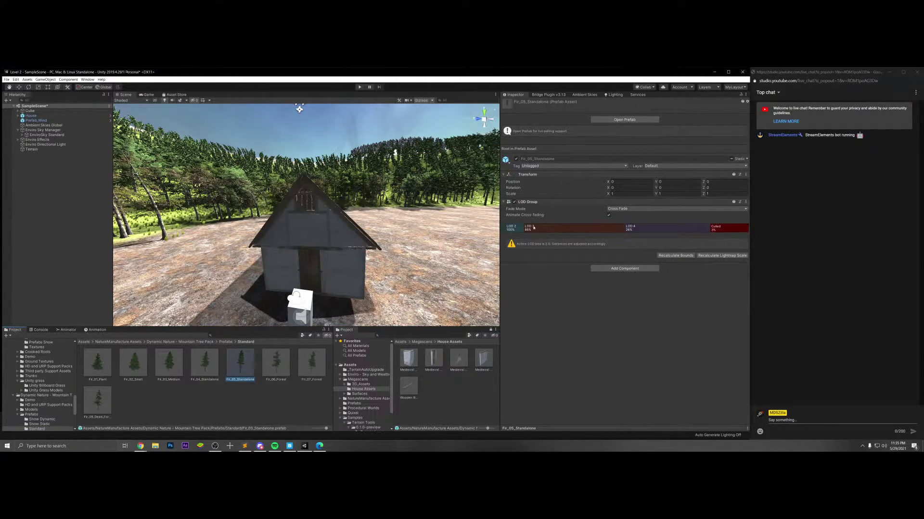
{"action": "left_click_drag", "start_coordinate": [522, 228], "coordinate": [577, 226]}
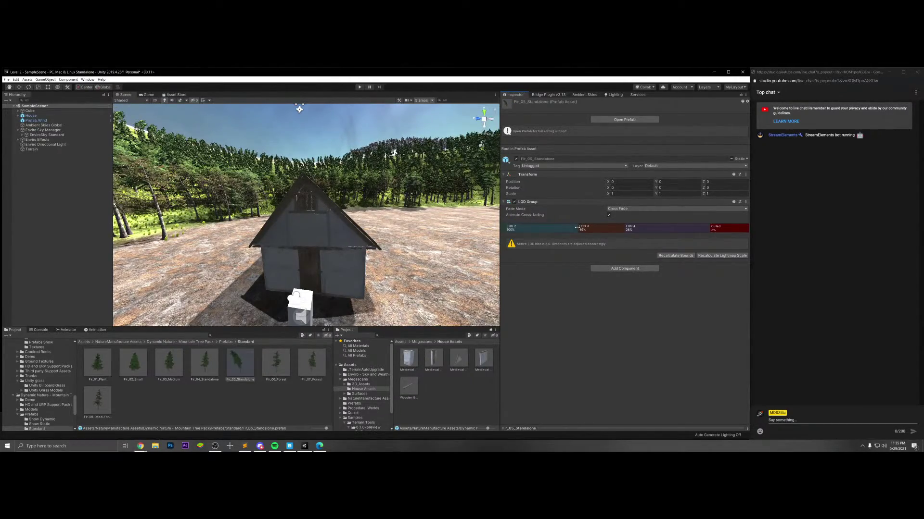
- Extend the LOD 2 range of the Fir_06_Forest and Fir_07_Forest prefabs, starting LOD 3 at about 50%
{"action": "left_click", "coordinate": [275, 360]}
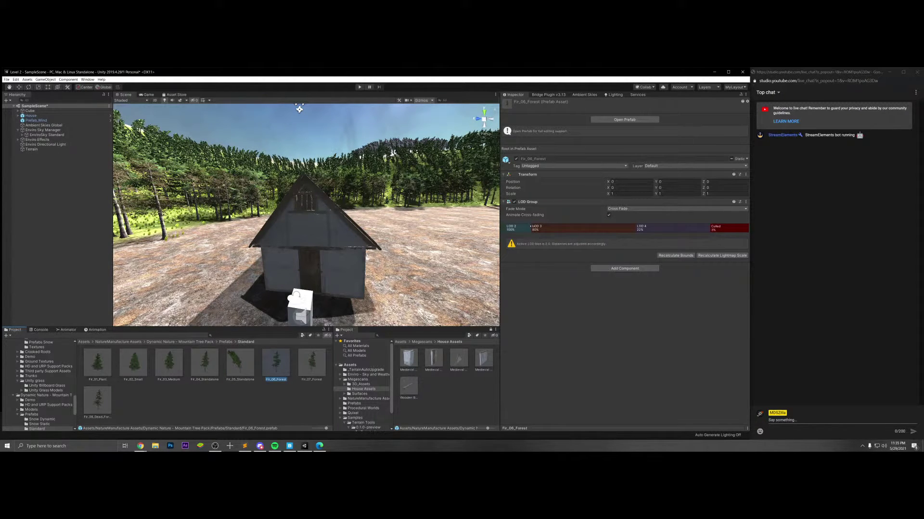
{"action": "left_click_drag", "start_coordinate": [531, 226], "coordinate": [577, 224]}
{"action": "key", "text": "Right"}
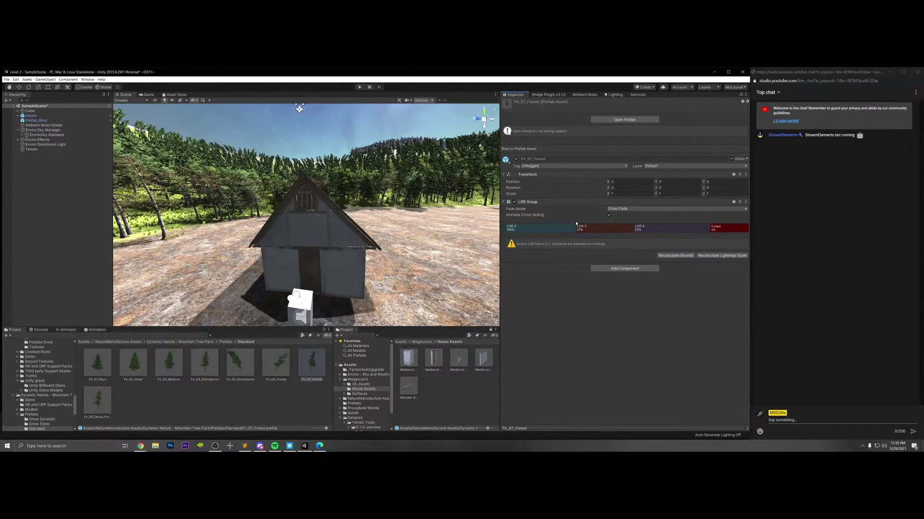
- Extend the LOD 2 range of the Fir_04_Standalone and Fir_03_Medium prefabs, starting LOD 3 at about 50%
{"action": "left_click", "coordinate": [218, 369]}
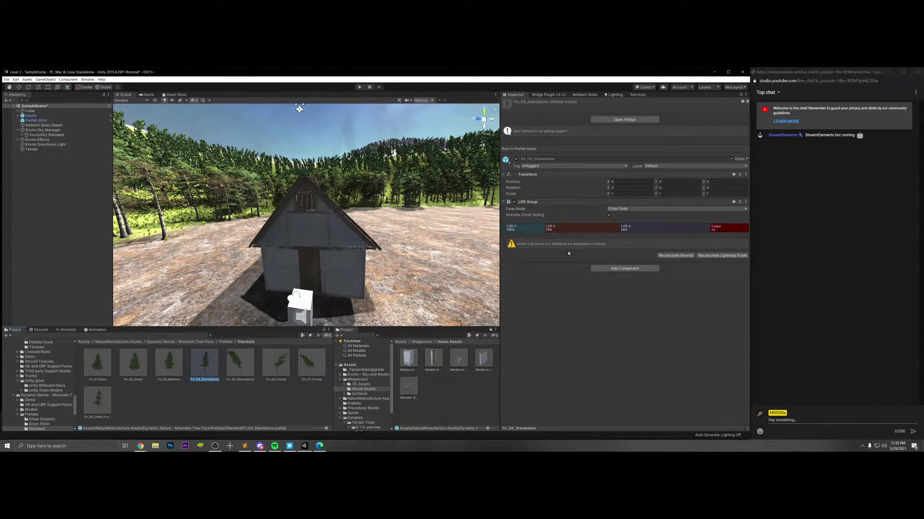
{"action": "left_click_drag", "start_coordinate": [542, 232], "coordinate": [576, 227]}
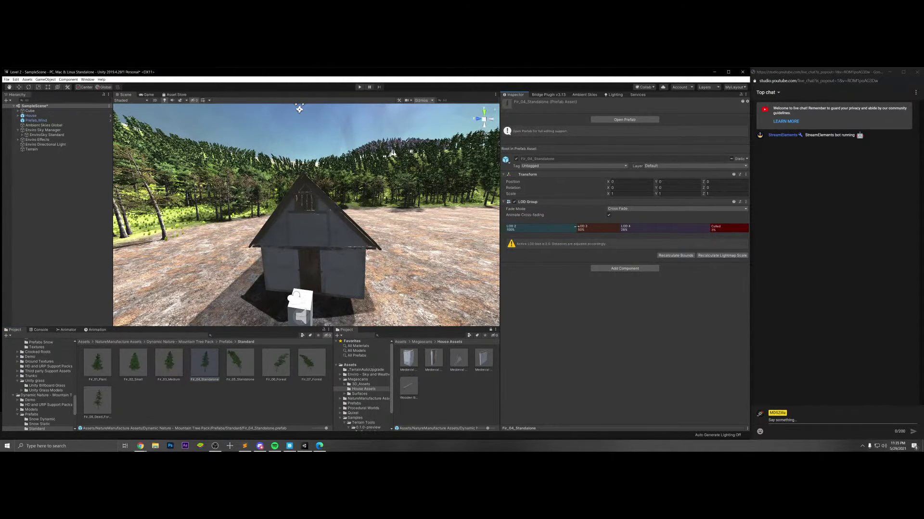
{"action": "left_click", "coordinate": [171, 364]}
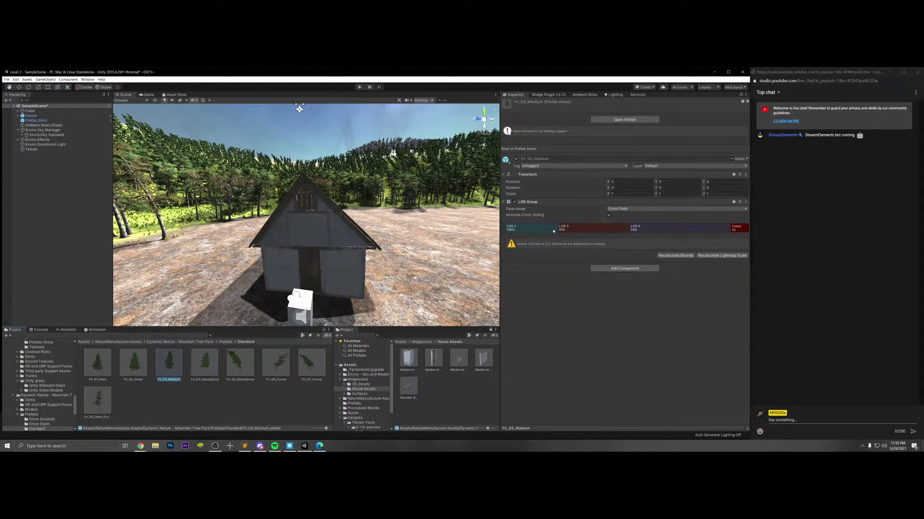
{"action": "left_click_drag", "start_coordinate": [557, 226], "coordinate": [576, 227]}
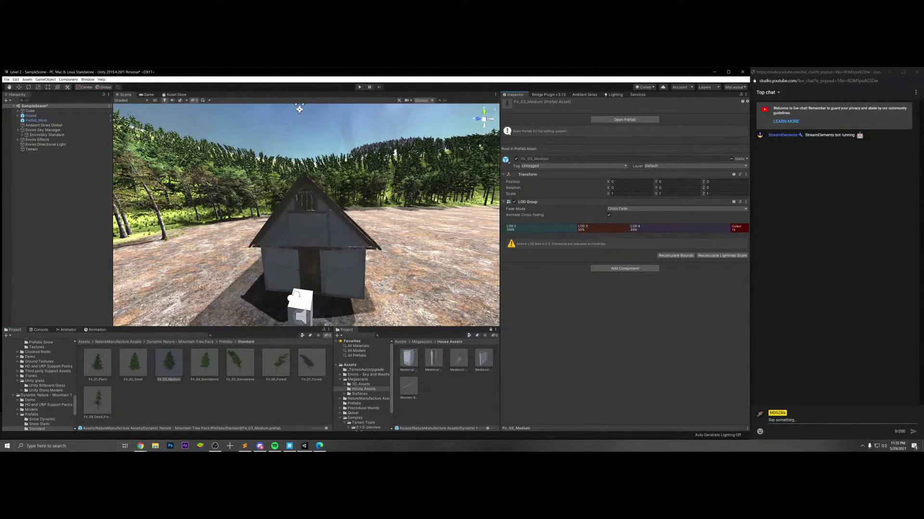
- Extend the LOD 0 range of the Fir_02_Small prefab so that LOD 1 starts at about 60%
{"action": "left_click", "coordinate": [133, 364]}
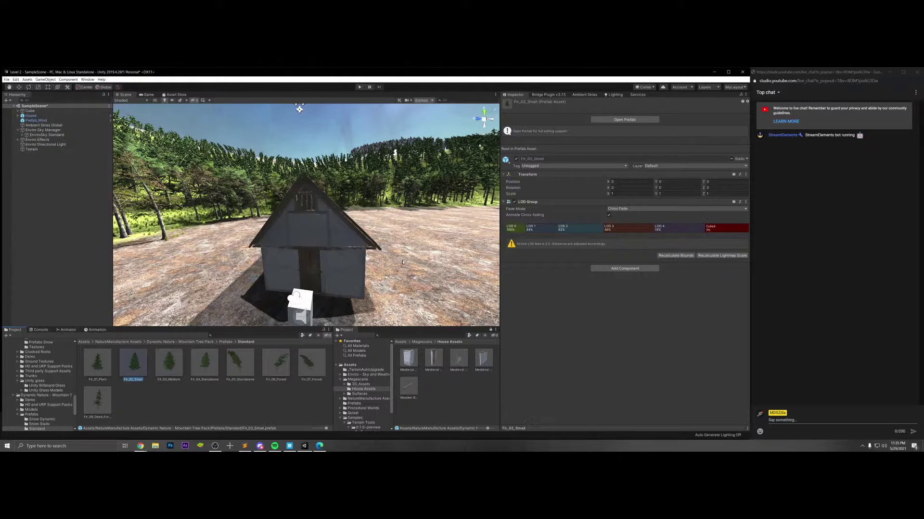
{"action": "left_click", "coordinate": [524, 228]}
{"action": "left_click_drag", "start_coordinate": [527, 229], "coordinate": [556, 227]}
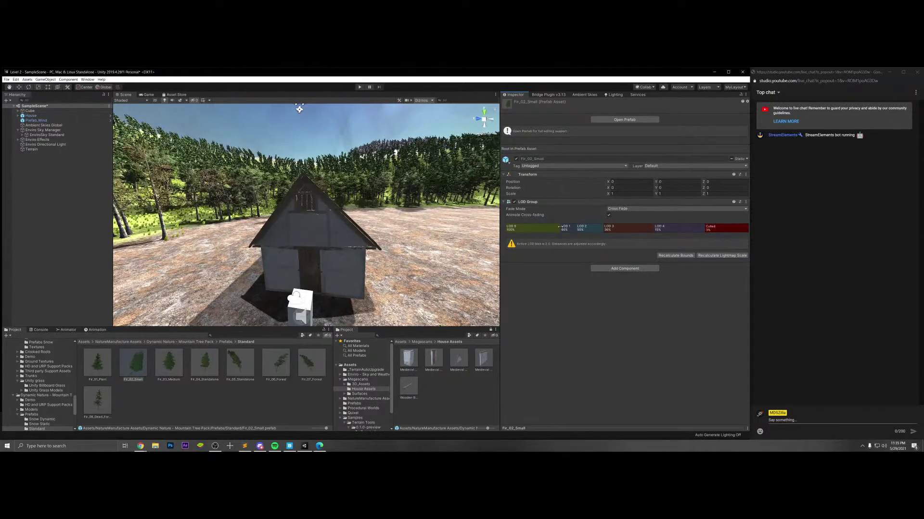
- Extend the first LOD ranges of Fir_01_Plant and Fir_08_Dead_Forest, starting LOD 1 at about 49% and LOD 3 at about 50% respectively
{"action": "left_click", "coordinate": [97, 363]}
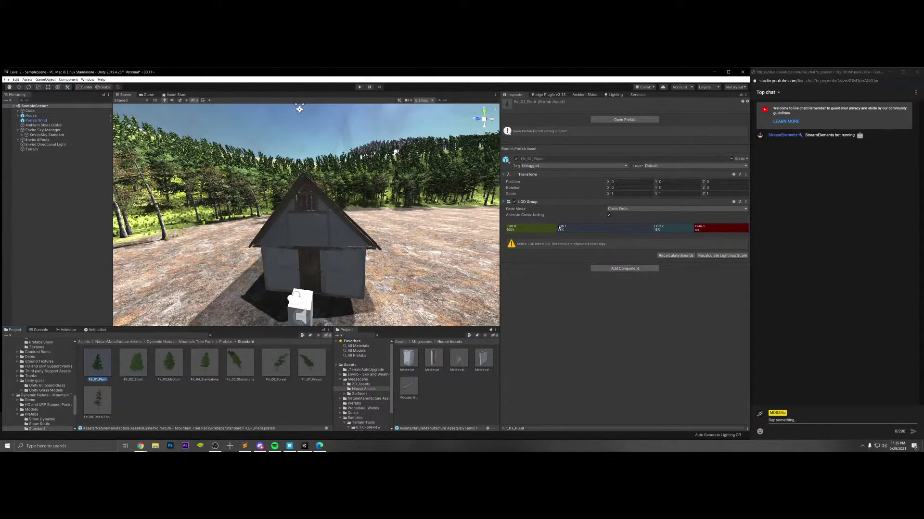
{"action": "left_click_drag", "start_coordinate": [559, 228], "coordinate": [579, 226]}
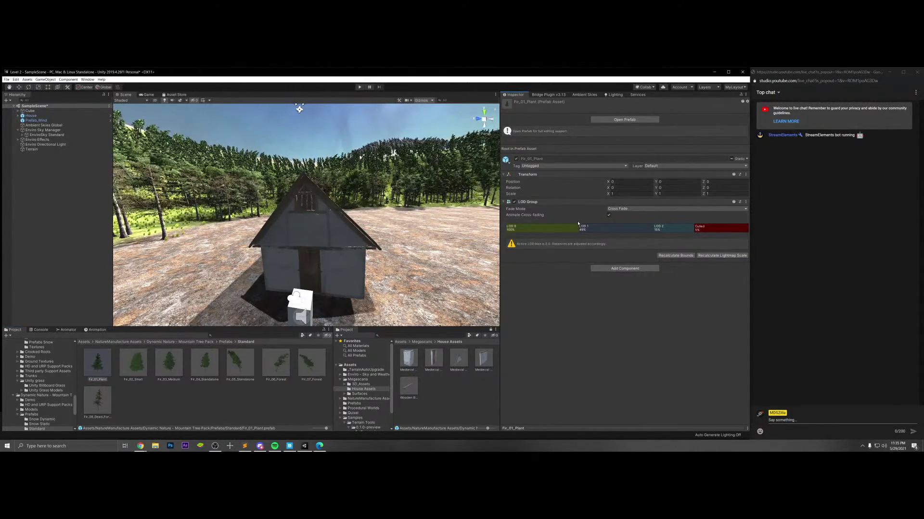
{"action": "key", "text": "Down"}
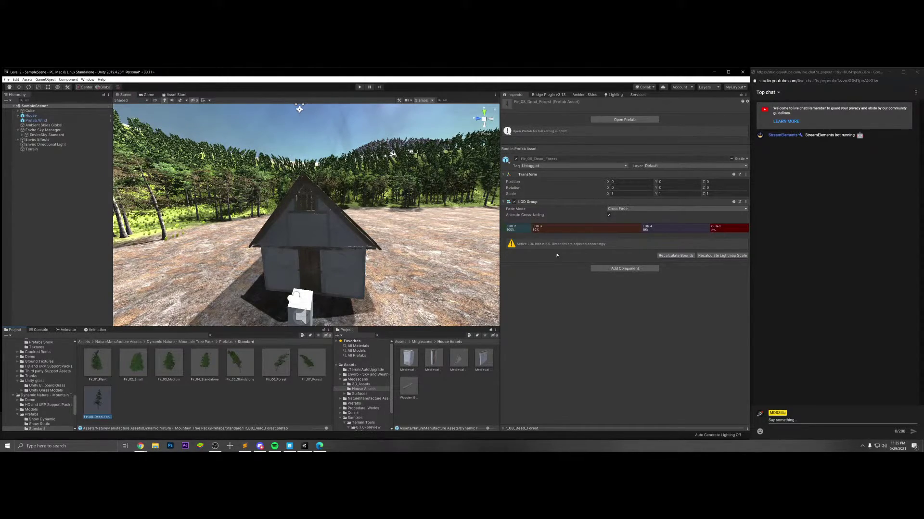
{"action": "left_click_drag", "start_coordinate": [531, 228], "coordinate": [576, 226]}
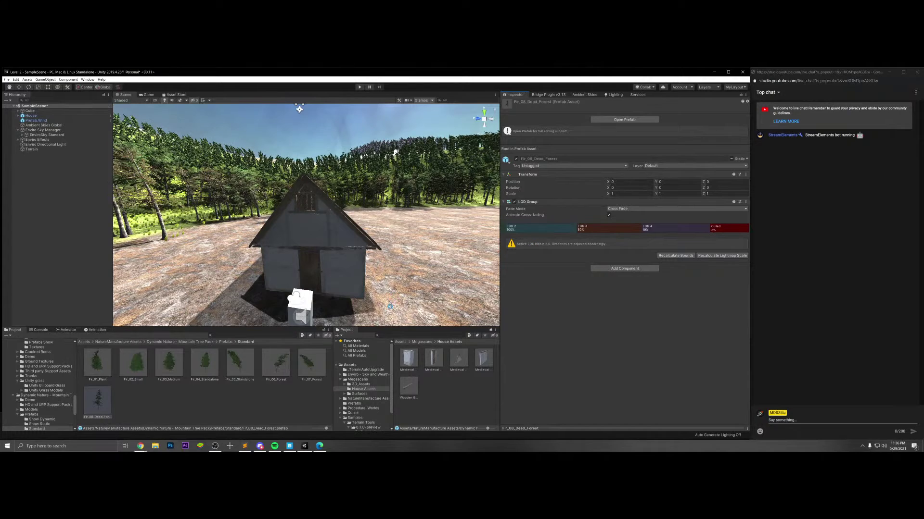
- Review the fir prefabs' LOD ranges and test the scene in Play mode
{"action": "left_click", "coordinate": [286, 366]}
{"action": "left_click", "coordinate": [256, 364]}
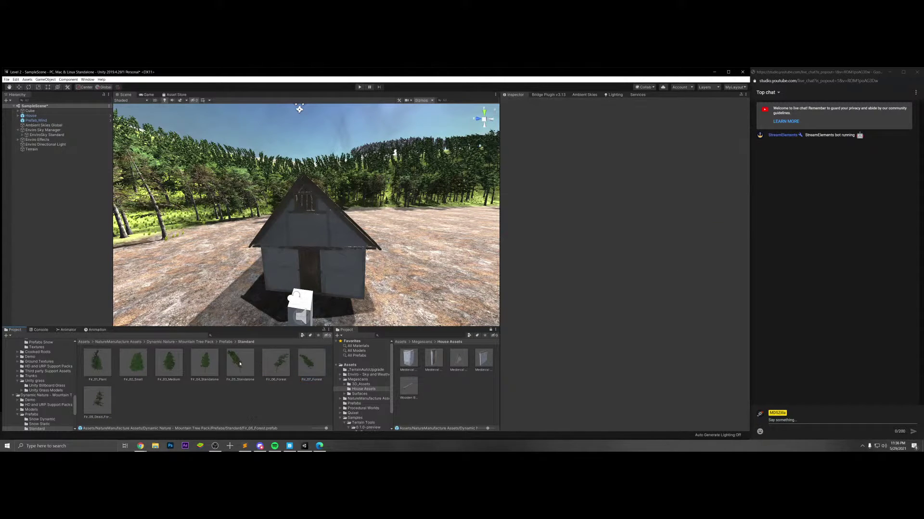
{"action": "left_click", "coordinate": [213, 364]}
{"action": "left_click", "coordinate": [158, 362]}
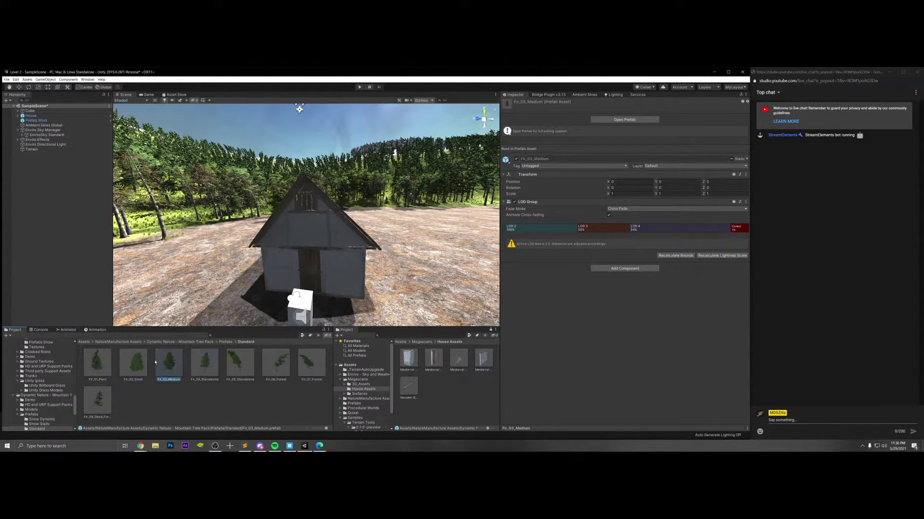
{"action": "left_click", "coordinate": [135, 363]}
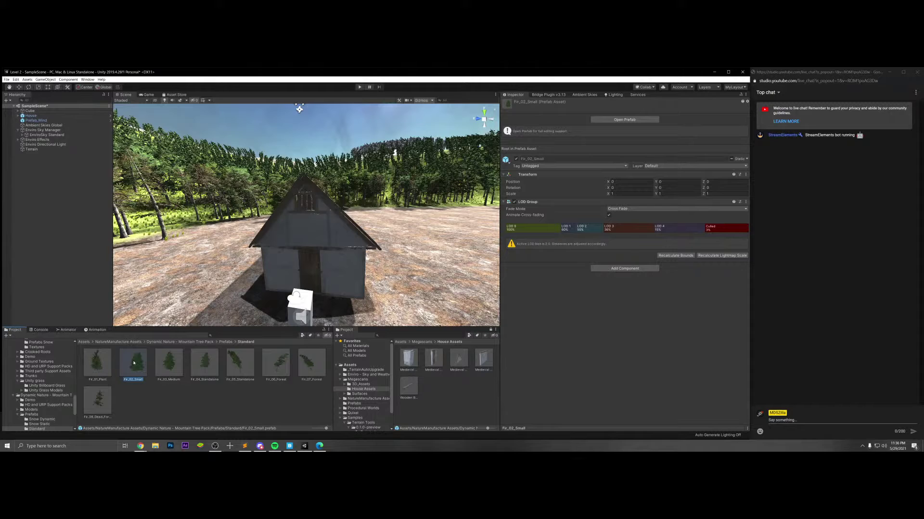
{"action": "left_click", "coordinate": [98, 399]}
{"action": "left_click", "coordinate": [360, 88]}
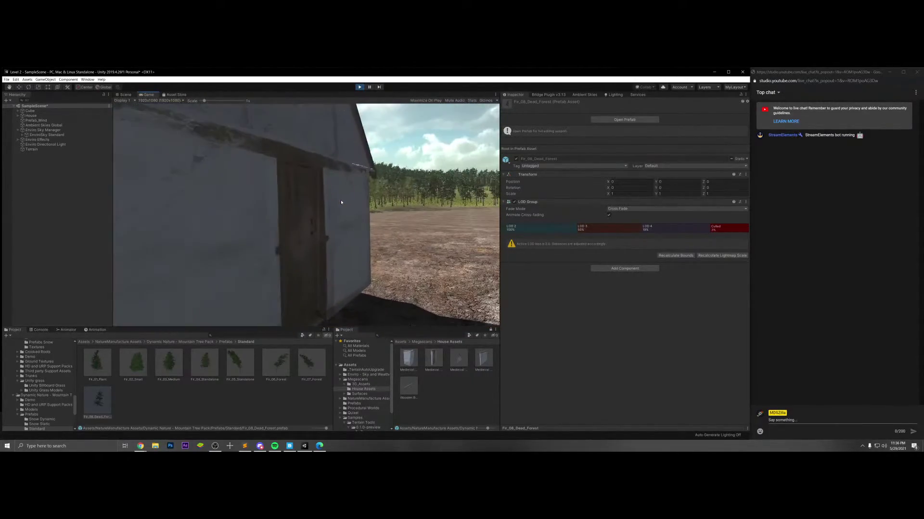
{"action": "left_click", "coordinate": [360, 87]}
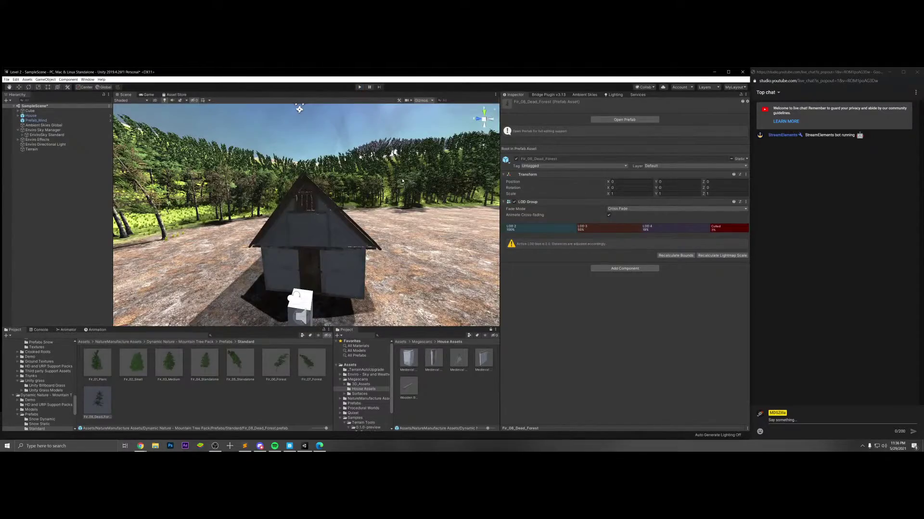
- Turn off scene lighting in the Scene view while viewing the house and forest
{"action": "left_click_drag", "start_coordinate": [395, 197], "coordinate": [385, 226], "text": "alt"}
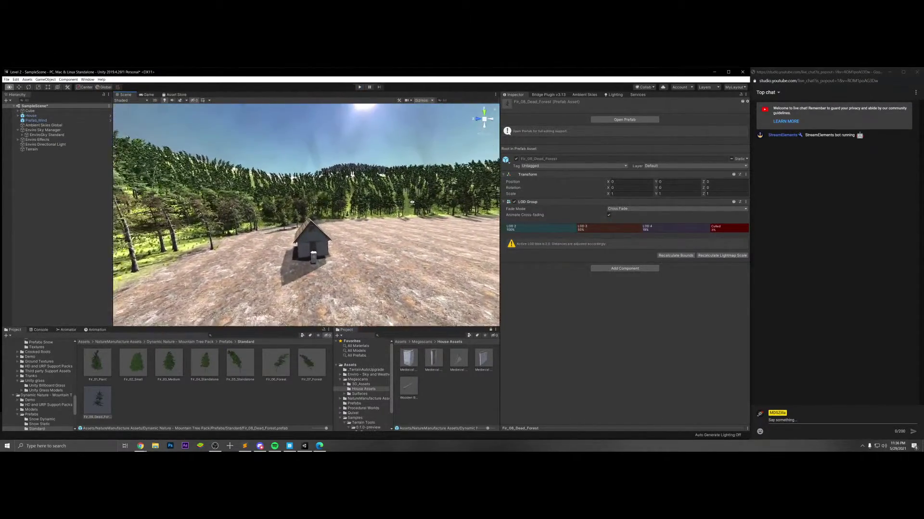
{"action": "left_click_drag", "start_coordinate": [425, 194], "coordinate": [277, 152], "text": "alt"}
{"action": "left_click", "coordinate": [165, 102]}
{"action": "right_click_drag", "start_coordinate": [401, 207], "coordinate": [405, 208]}
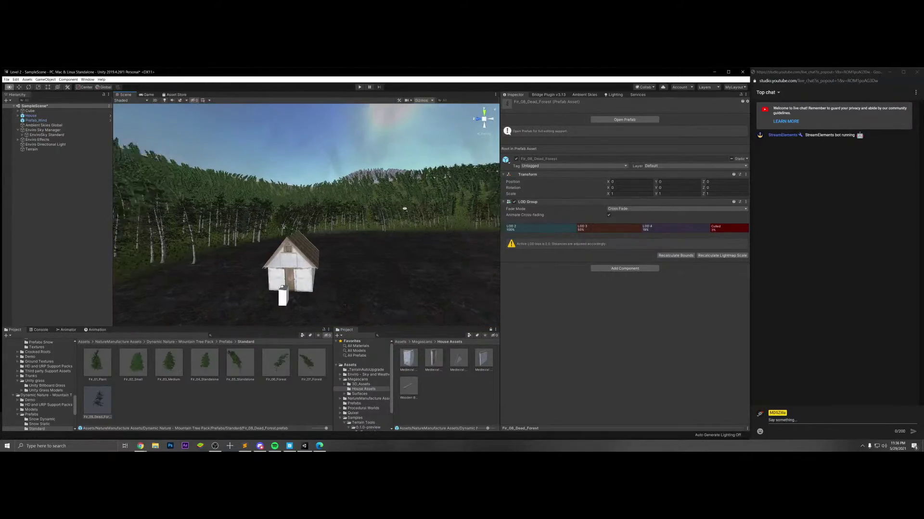
{"action": "right_click_drag", "start_coordinate": [343, 235], "coordinate": [495, 220]}
- Check the OBS streaming window and the announcements channel in Discord, and return to Unity
{"action": "left_click", "coordinate": [216, 445]}
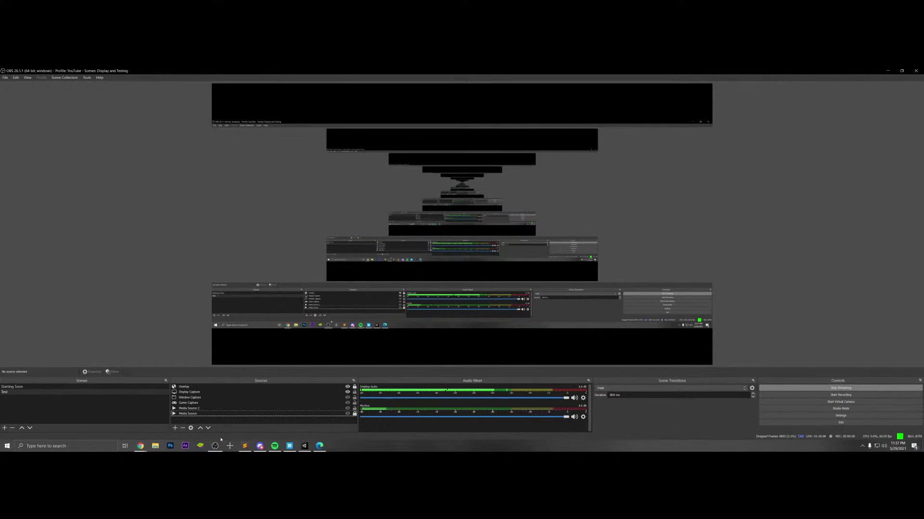
{"action": "left_click", "coordinate": [216, 445]}
{"action": "left_click", "coordinate": [260, 446]}
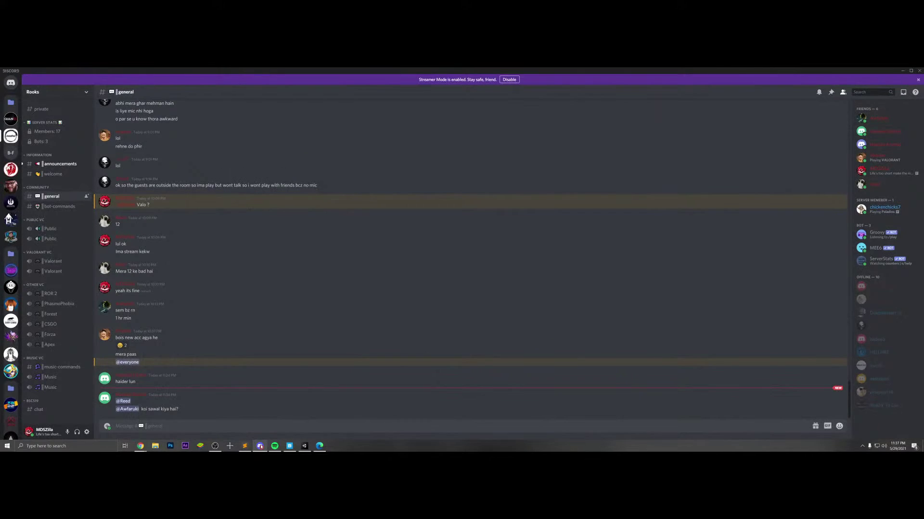
{"action": "left_click", "coordinate": [259, 446]}
{"action": "left_click", "coordinate": [260, 446]}
{"action": "left_click", "coordinate": [59, 164]}
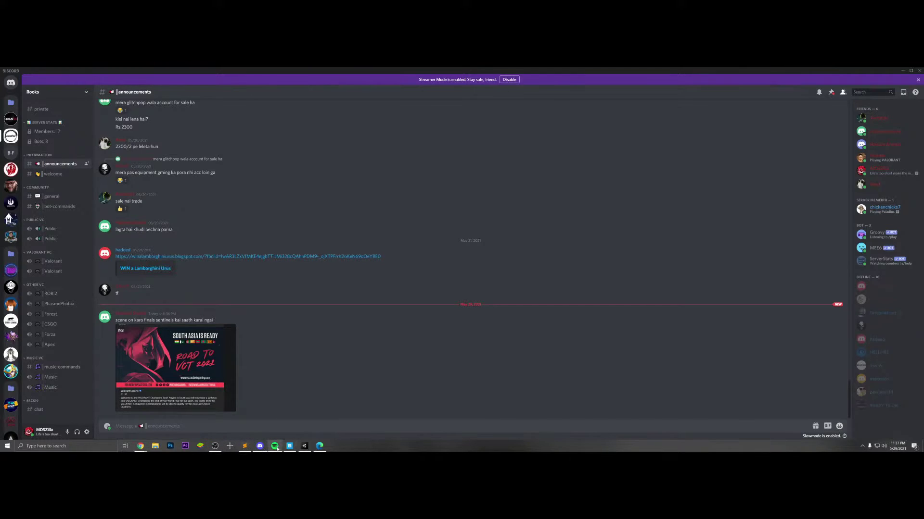
{"action": "left_click", "coordinate": [260, 446]}
- Examine the house, sky and surrounding forest from several sides in the Scene view
{"action": "right_click_drag", "start_coordinate": [339, 307], "coordinate": [469, 200]}
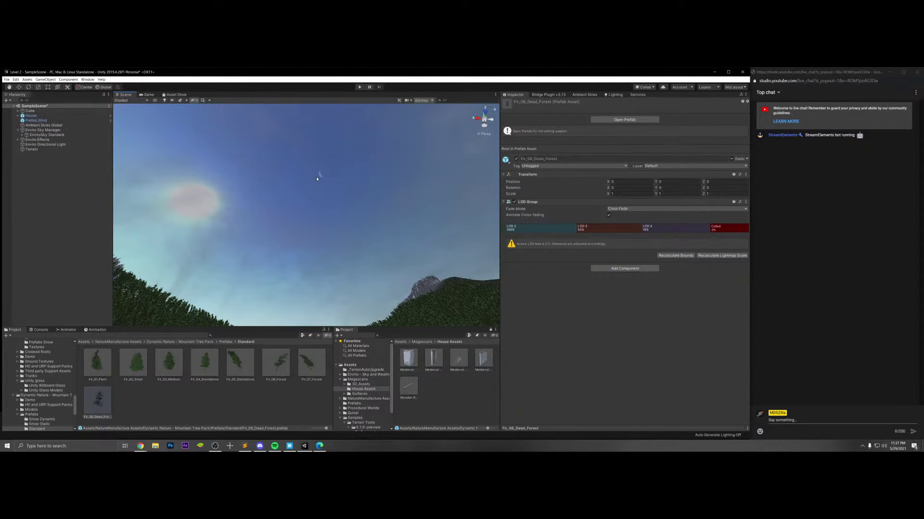
{"action": "right_click_drag", "start_coordinate": [319, 173], "coordinate": [141, 279]}
{"action": "mouse_move", "coordinate": [215, 261]}
{"action": "right_mouse_down"}
{"action": "mouse_move", "coordinate": [263, 296]}
{"action": "mouse_move", "coordinate": [249, 273]}
{"action": "mouse_move", "coordinate": [222, 273]}
{"action": "right_mouse_up"}
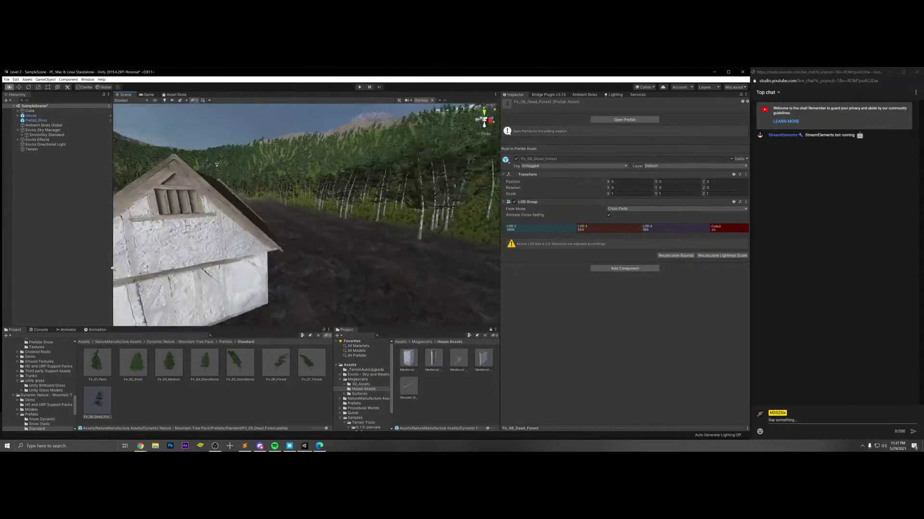
{"action": "right_click_drag", "start_coordinate": [113, 268], "coordinate": [236, 261]}
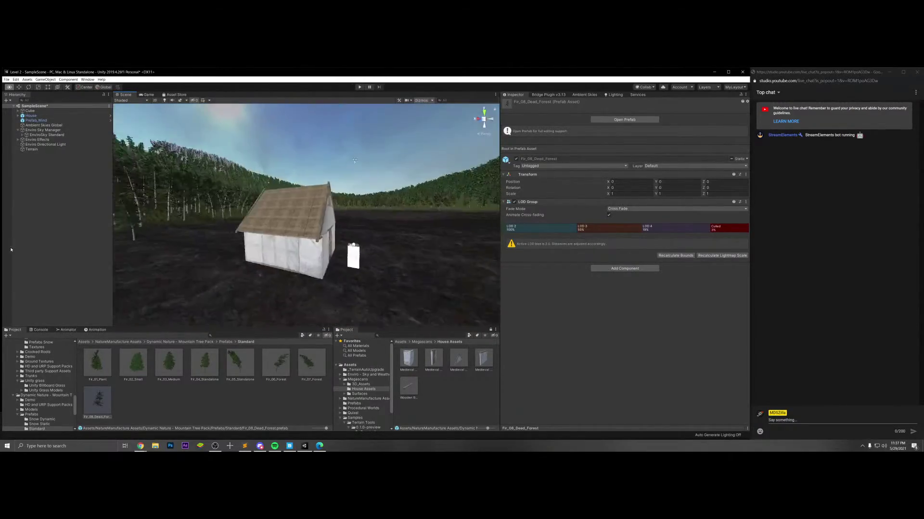
{"action": "right_click_drag", "start_coordinate": [11, 249], "coordinate": [164, 249]}
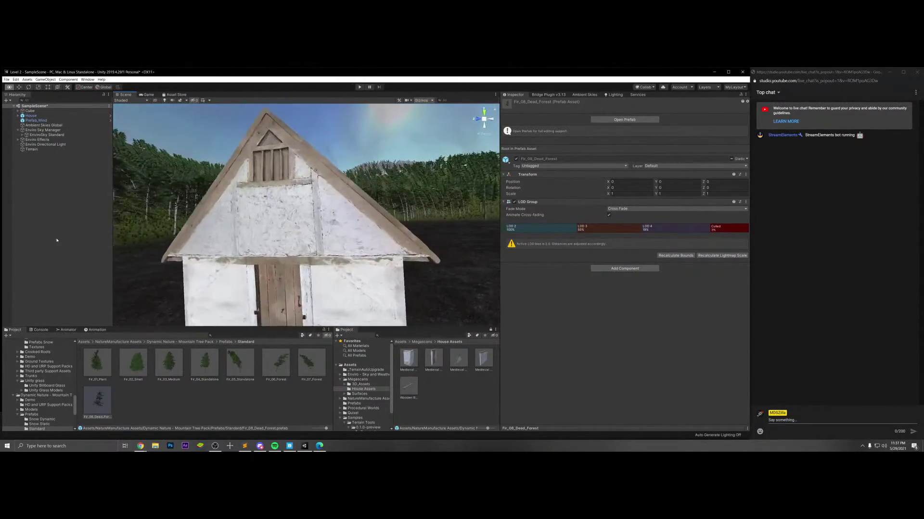
{"action": "right_click_drag", "start_coordinate": [57, 241], "coordinate": [188, 241]}
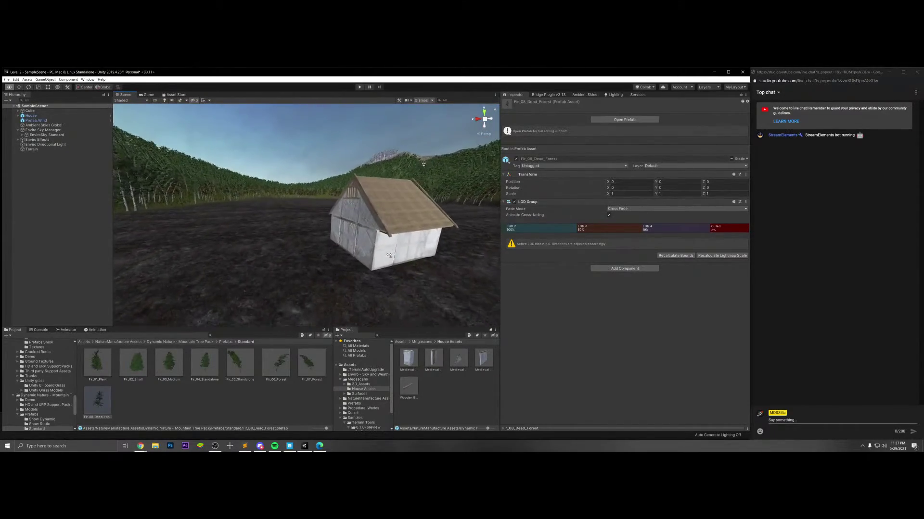
{"action": "right_click_drag", "start_coordinate": [378, 263], "coordinate": [390, 249]}
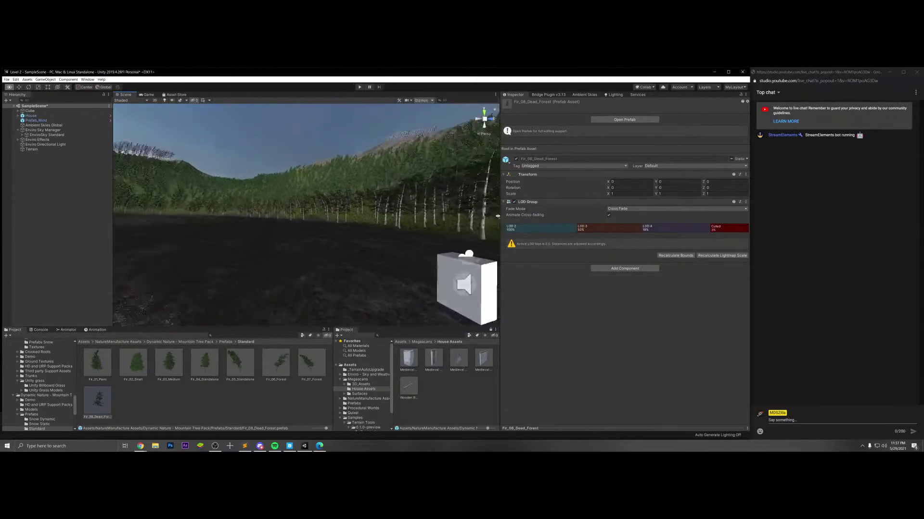
{"action": "right_click_drag", "start_coordinate": [497, 216], "coordinate": [384, 222]}
{"action": "right_click_drag", "start_coordinate": [497, 226], "coordinate": [423, 237]}
{"action": "right_click_drag", "start_coordinate": [479, 246], "coordinate": [459, 224]}
- Set the scene's Lightmap Parameters to Default-HighResolution and the Lightmapper to Progressive GPU (Preview)
{"action": "left_click", "coordinate": [613, 95]}
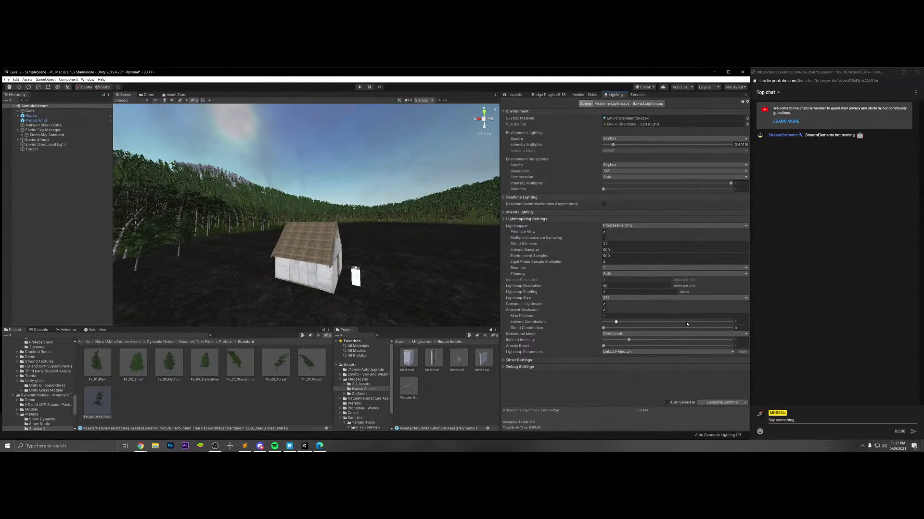
{"action": "left_click", "coordinate": [604, 352]}
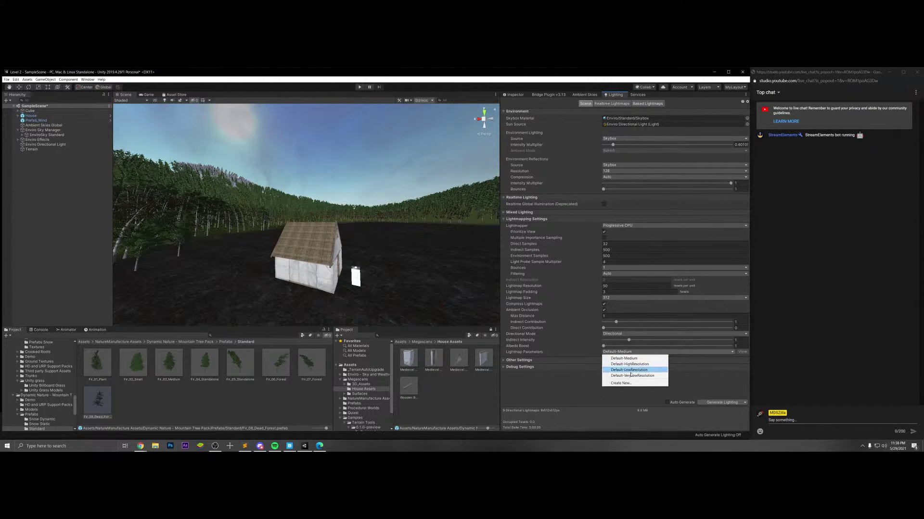
{"action": "left_click", "coordinate": [632, 365]}
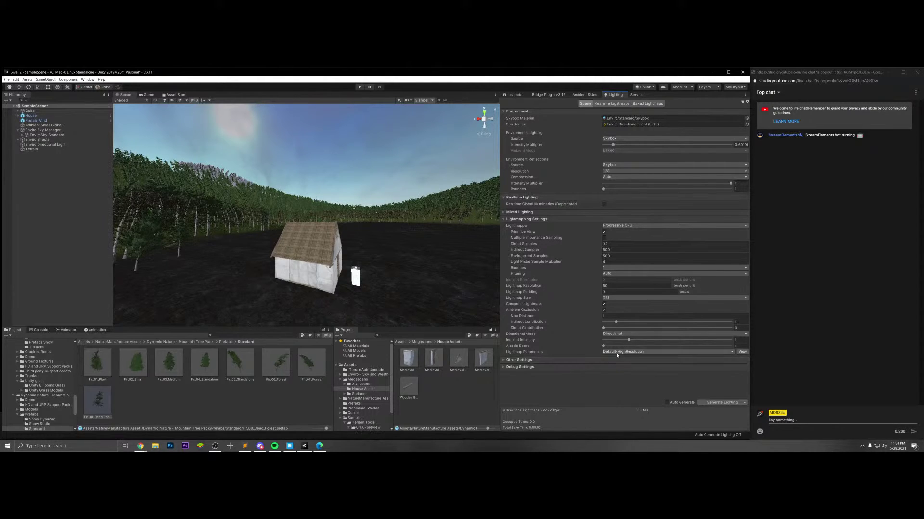
{"action": "left_click", "coordinate": [604, 312]}
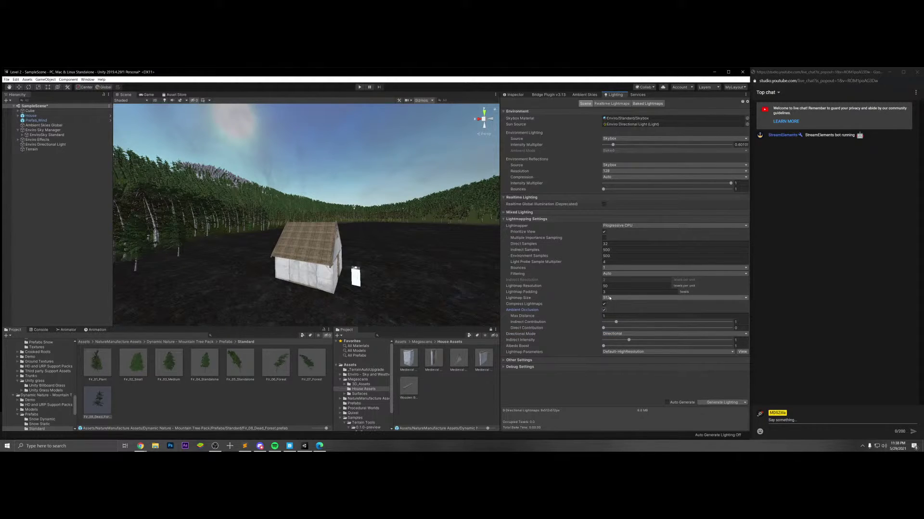
{"action": "left_click", "coordinate": [628, 226]}
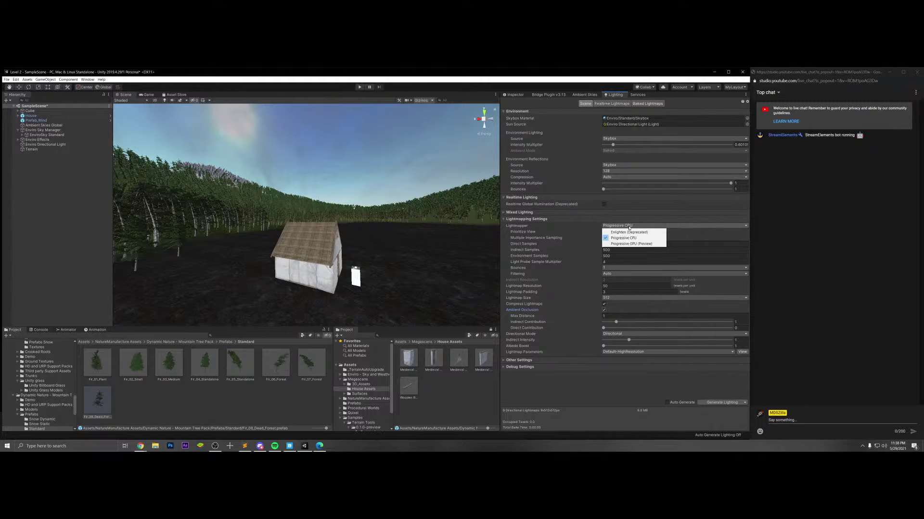
{"action": "left_click", "coordinate": [635, 244]}
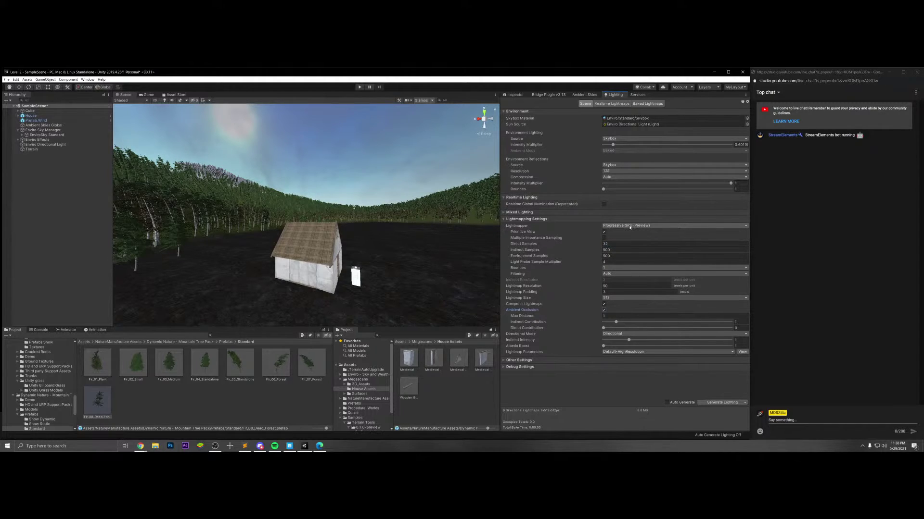
- Check the available Lighting Mode options in the scene's Mixed Lighting settings
{"action": "left_click", "coordinate": [539, 219]}
{"action": "left_click", "coordinate": [544, 213]}
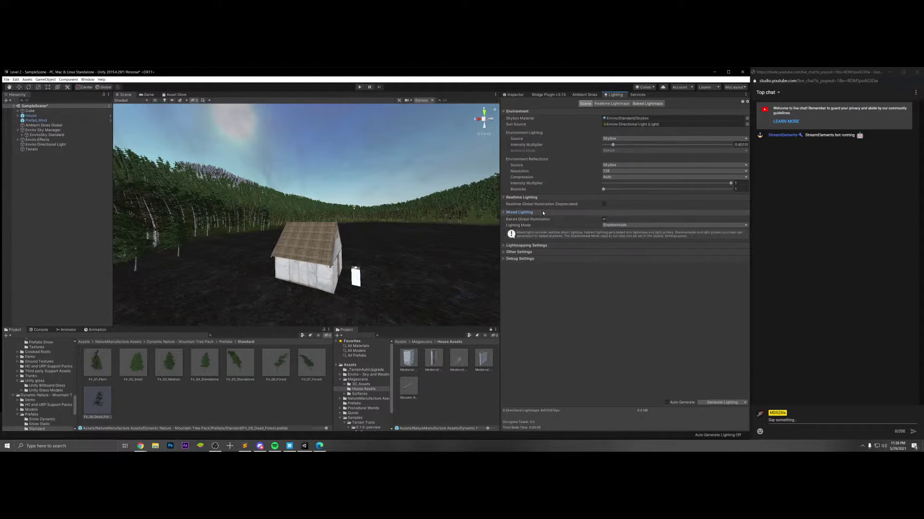
{"action": "left_click", "coordinate": [617, 225]}
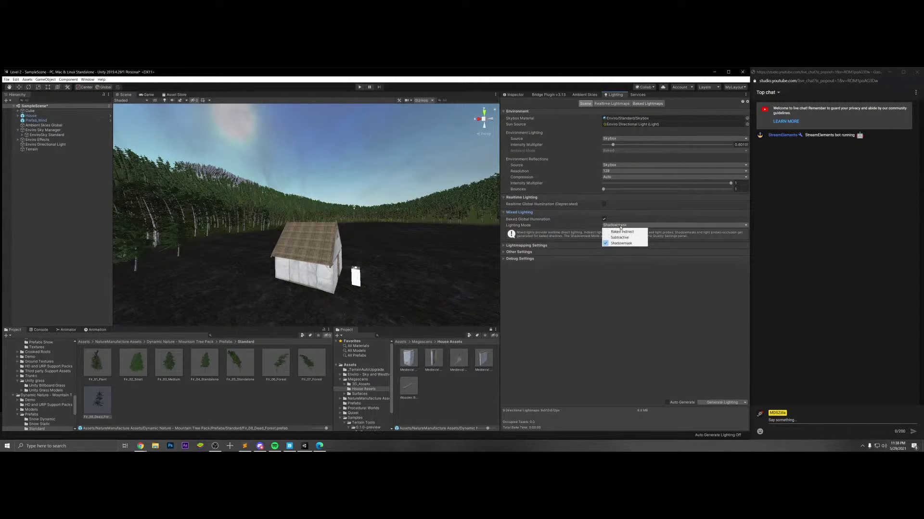
{"action": "left_click", "coordinate": [619, 229]}
{"action": "left_click", "coordinate": [565, 213]}
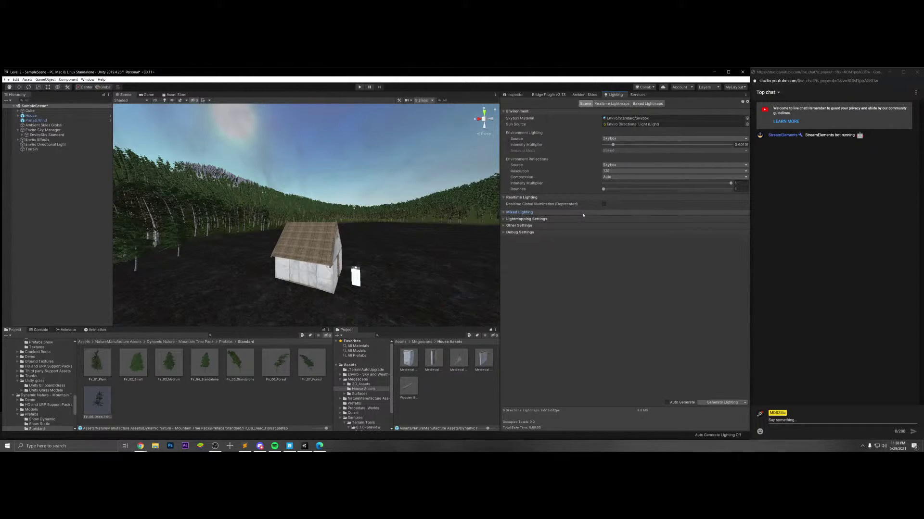
- Set the Environment Reflections resolution to 2048, keeping Skybox as the reflection source
{"action": "left_click", "coordinate": [613, 172]}
{"action": "left_click", "coordinate": [614, 215]}
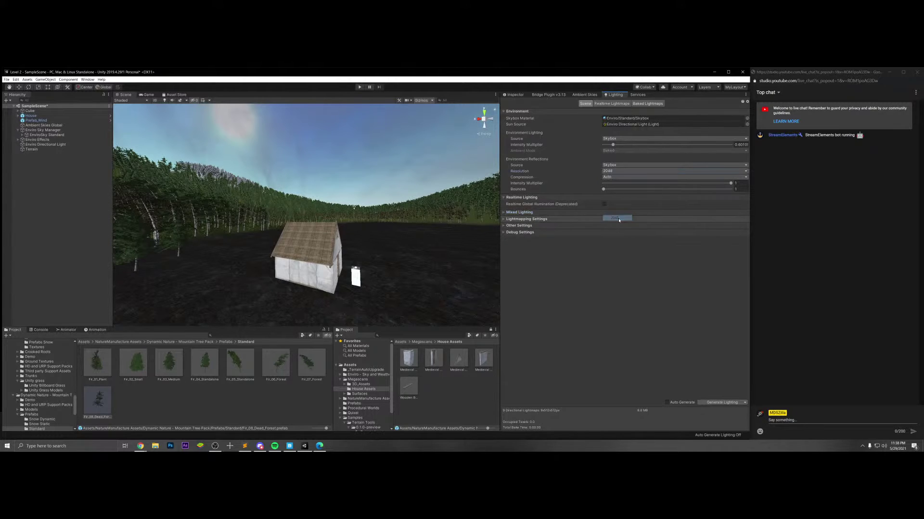
{"action": "left_click", "coordinate": [617, 166]}
{"action": "left_click", "coordinate": [617, 167]}
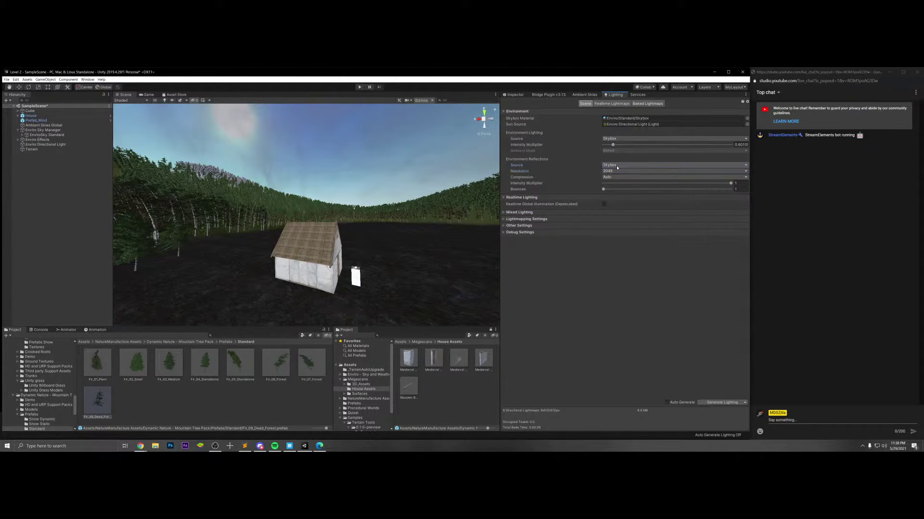
- Switch the Environment Lighting source to Color after trying Gradient
{"action": "left_click", "coordinate": [624, 139]}
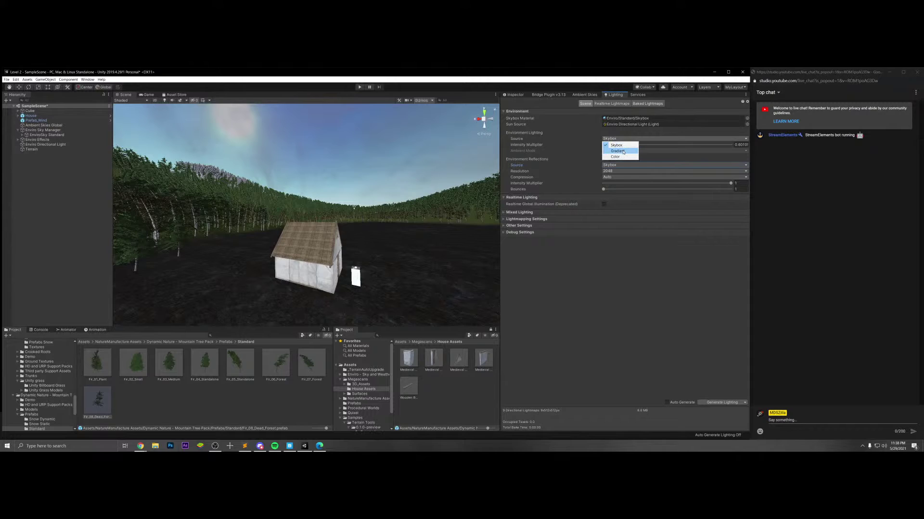
{"action": "left_click", "coordinate": [622, 151]}
{"action": "left_click", "coordinate": [625, 157]}
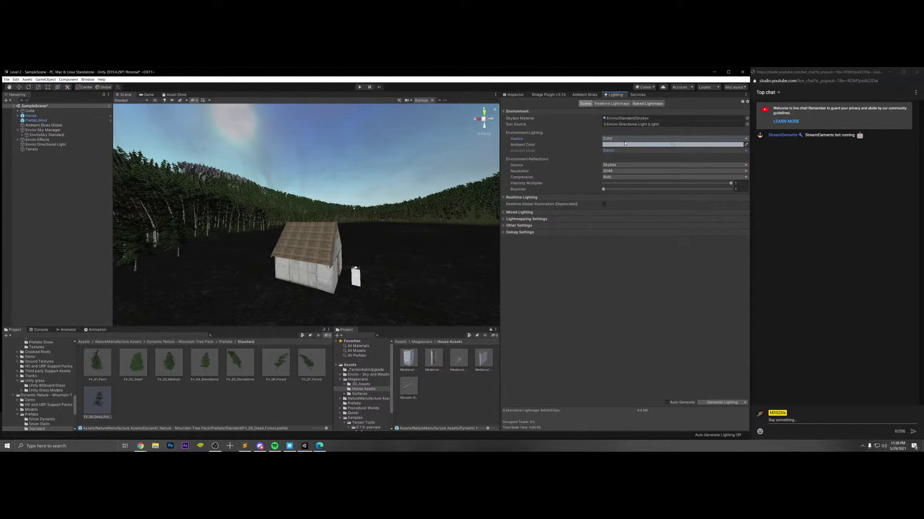
- Compare the Skybox and Gradient sources for Environment Lighting, and view the Gradient result through the game camera
{"action": "left_click", "coordinate": [623, 152]}
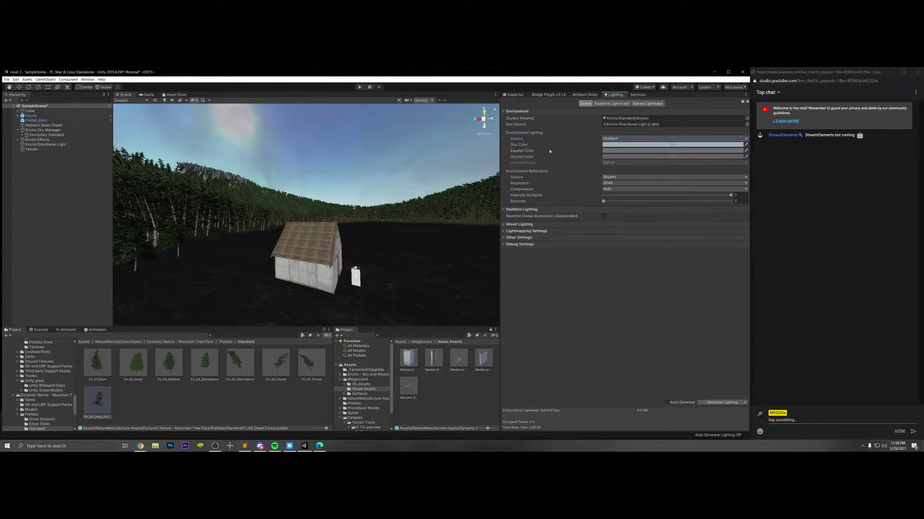
{"action": "left_click", "coordinate": [616, 139]}
{"action": "left_click", "coordinate": [619, 145]}
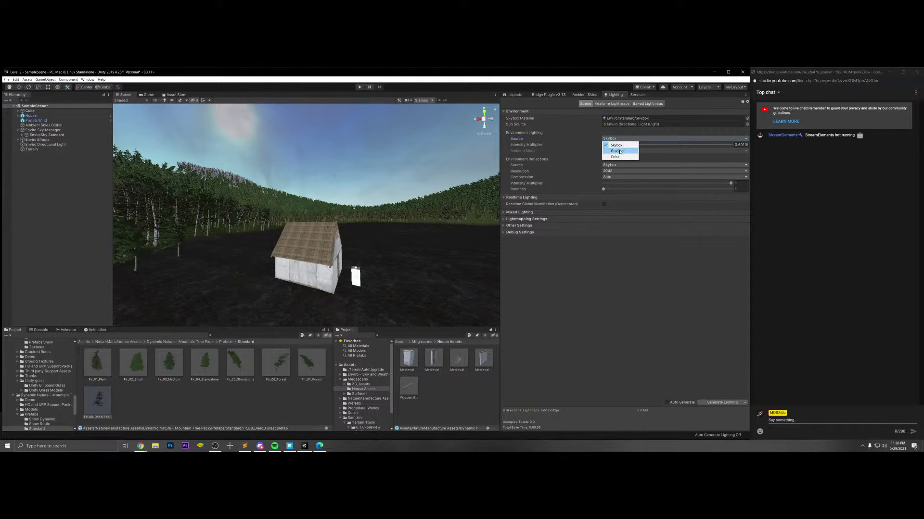
{"action": "left_click", "coordinate": [618, 151]}
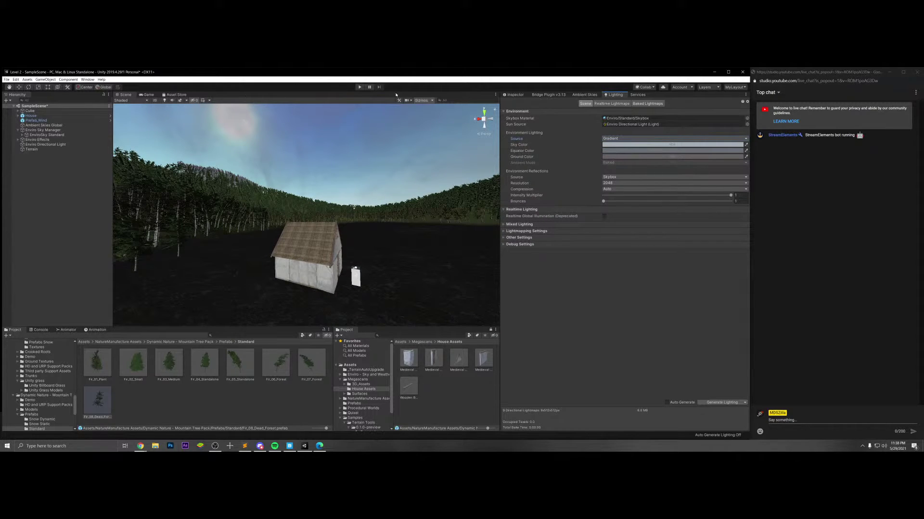
{"action": "key", "text": "ctrl+2"}
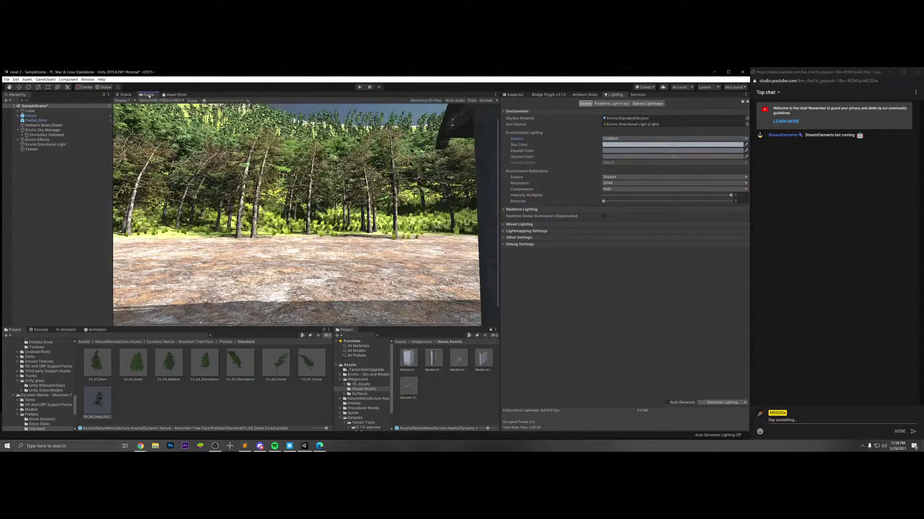
- Set the Environment Lighting source to Color with a muted pink Ambient Color
{"action": "left_click", "coordinate": [630, 145]}
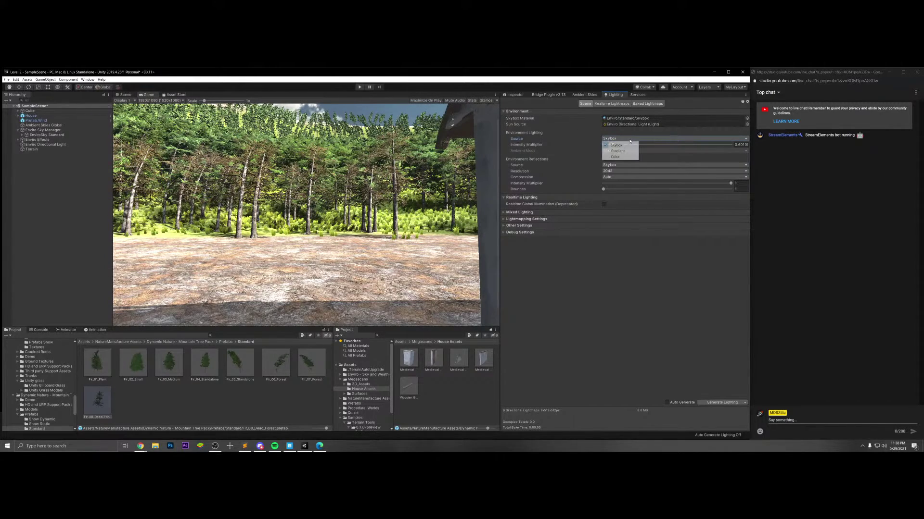
{"action": "left_click", "coordinate": [628, 158]}
{"action": "left_click", "coordinate": [627, 145]}
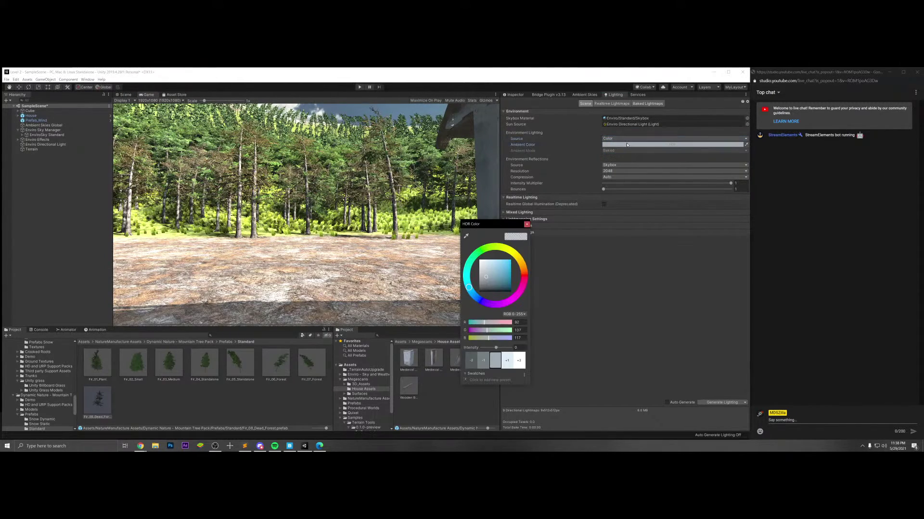
{"action": "mouse_move", "coordinate": [499, 270]}
{"action": "left_mouse_down"}
{"action": "mouse_move", "coordinate": [496, 284]}
{"action": "mouse_move", "coordinate": [479, 260]}
{"action": "mouse_move", "coordinate": [474, 279]}
{"action": "mouse_move", "coordinate": [461, 274]}
{"action": "mouse_move", "coordinate": [525, 276]}
{"action": "left_mouse_up"}
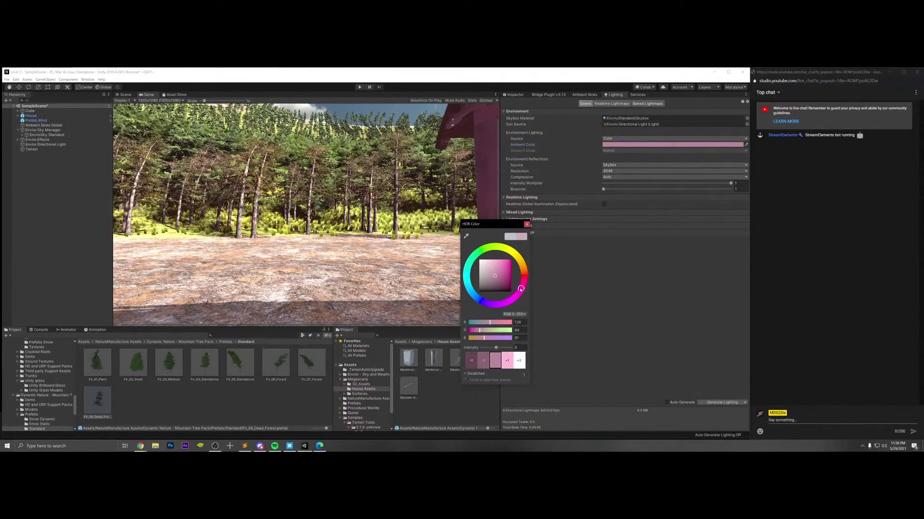
{"action": "left_click", "coordinate": [527, 224]}
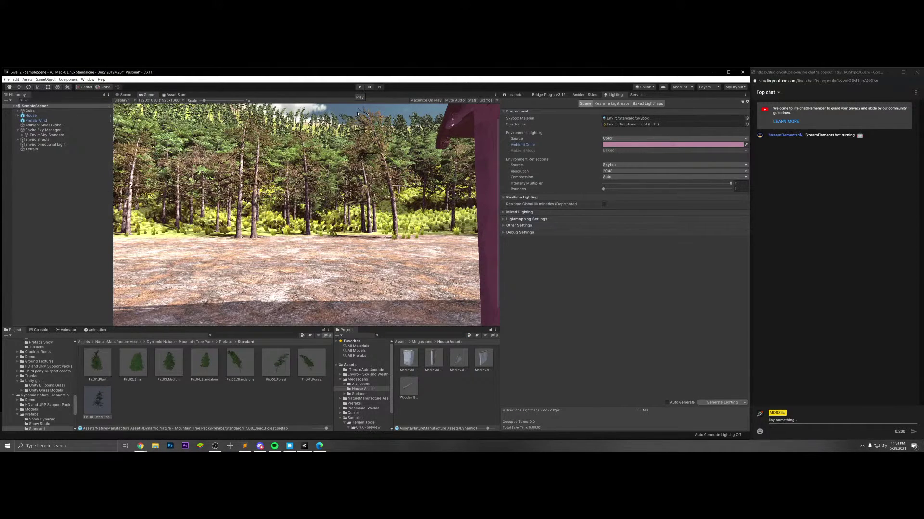
- Test-run the scene briefly, and review its realtime and baked lightmaps
{"action": "left_click", "coordinate": [359, 87]}
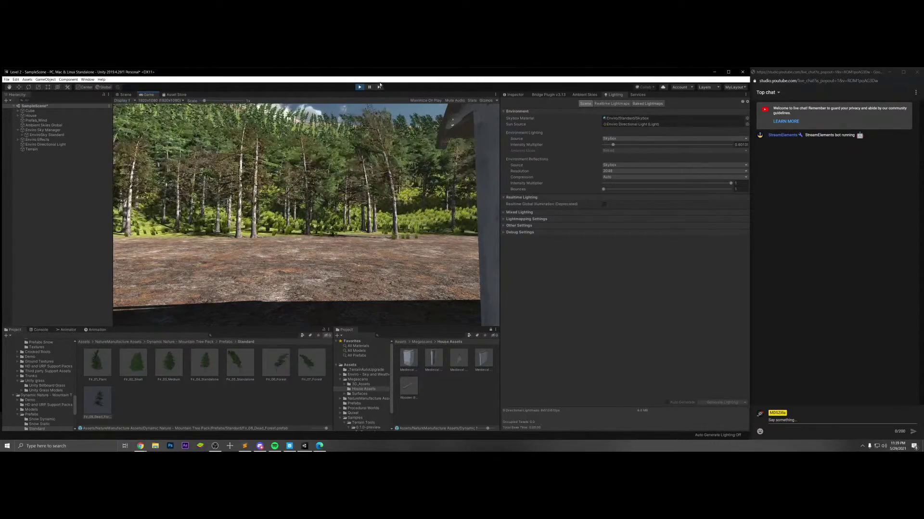
{"action": "left_click", "coordinate": [360, 88]}
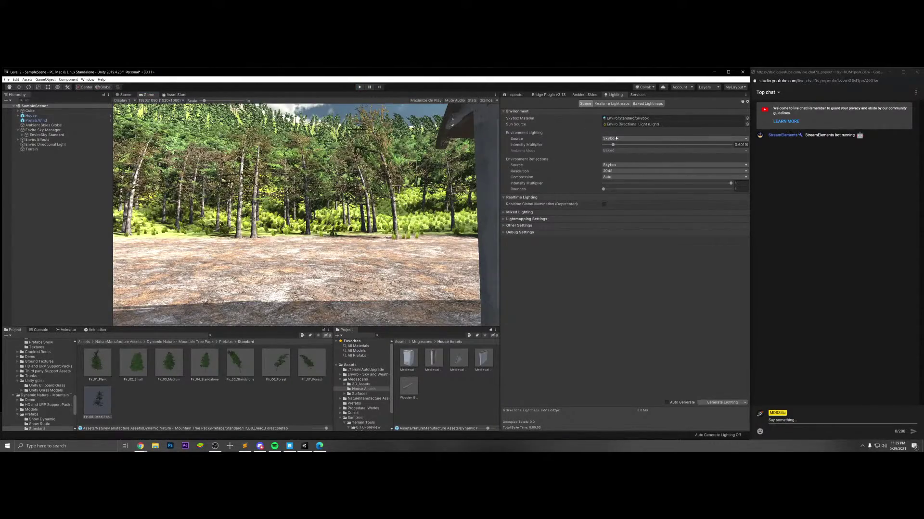
{"action": "left_click", "coordinate": [612, 104]}
{"action": "left_click", "coordinate": [645, 105]}
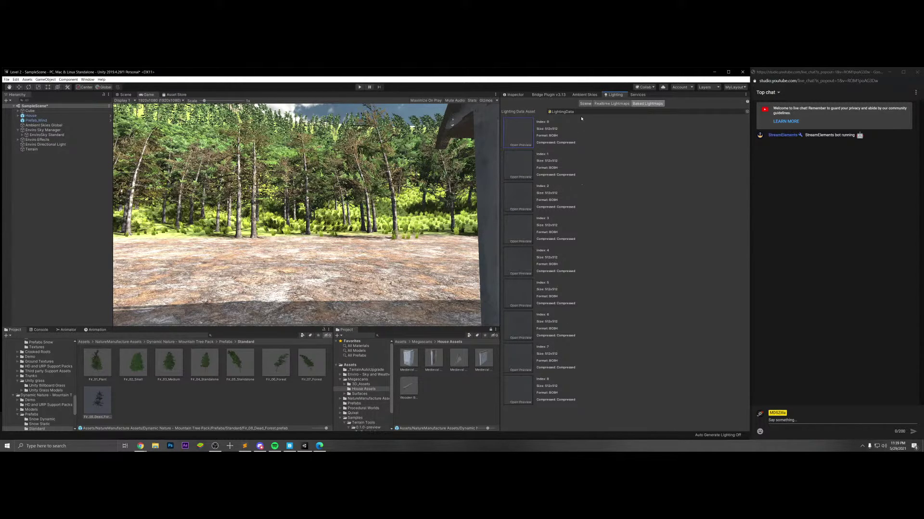
{"action": "left_click", "coordinate": [585, 104]}
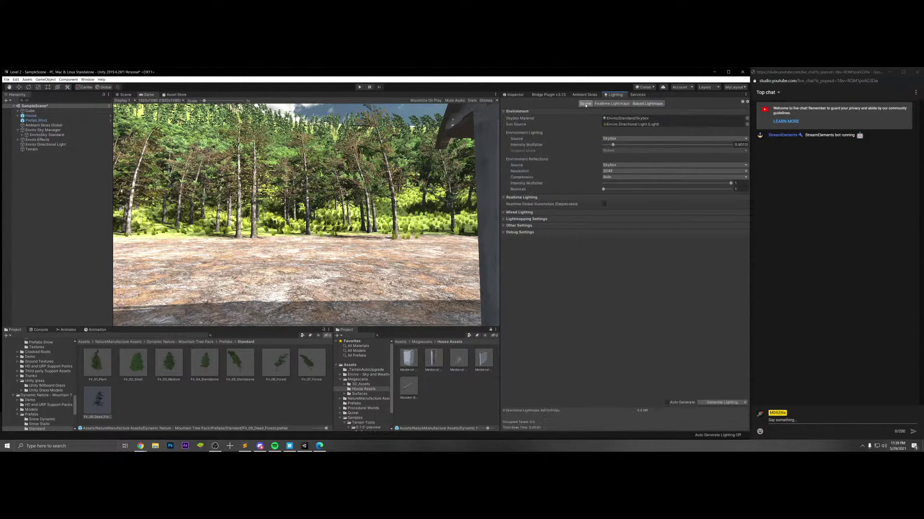
- Generate the scene's lighting and set the Lightmap Size to 4096 in the Lightmapping Settings
{"action": "left_click", "coordinate": [714, 403]}
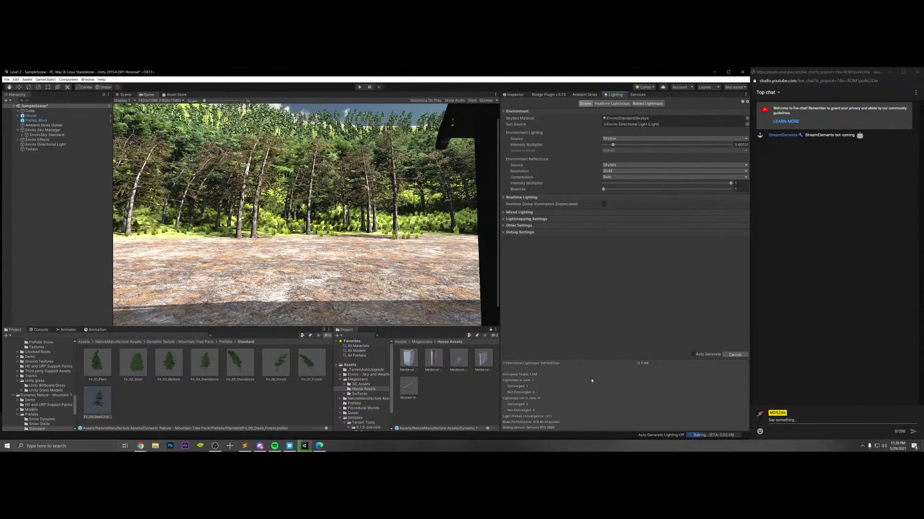
{"action": "left_click", "coordinate": [526, 220]}
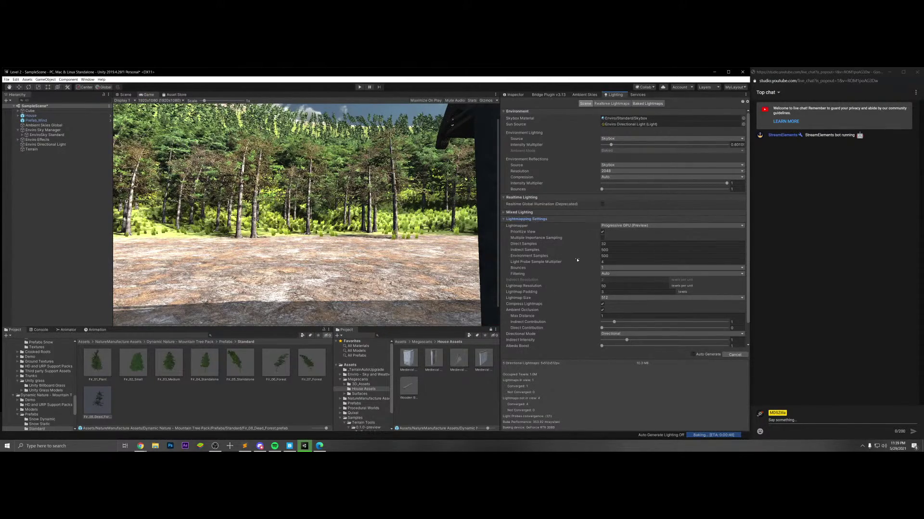
{"action": "left_click", "coordinate": [611, 298]}
{"action": "left_click", "coordinate": [616, 345]}
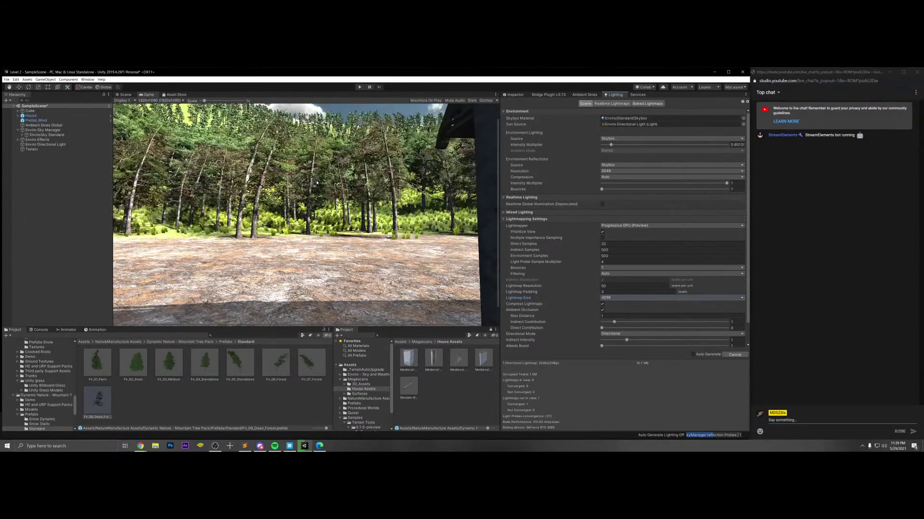
- Switch to Discord, post "Val?" in the Rooks server's general channel, and return to Unity
{"action": "left_click", "coordinate": [260, 446]}
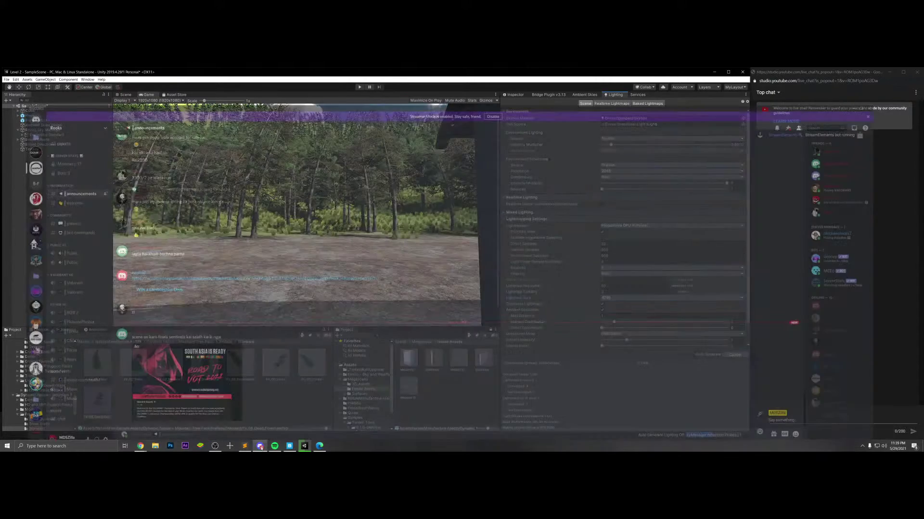
{"action": "key", "text": "alt+shift+Down"}
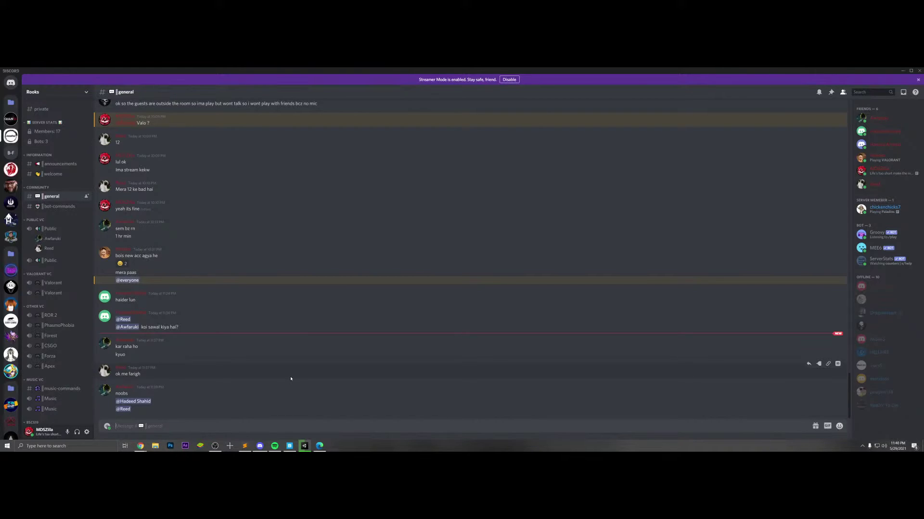
{"action": "type", "text": "Val?"}
{"action": "key", "text": "Return"}
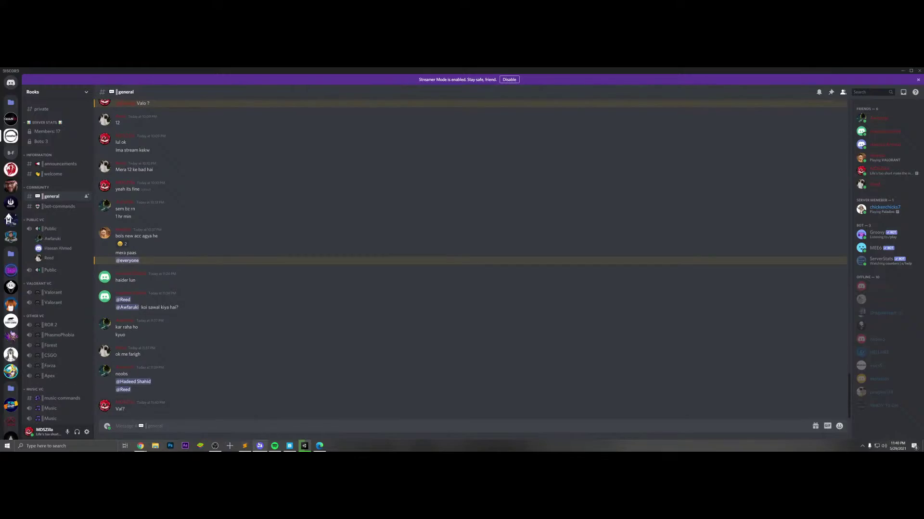
{"action": "left_click", "coordinate": [260, 447]}
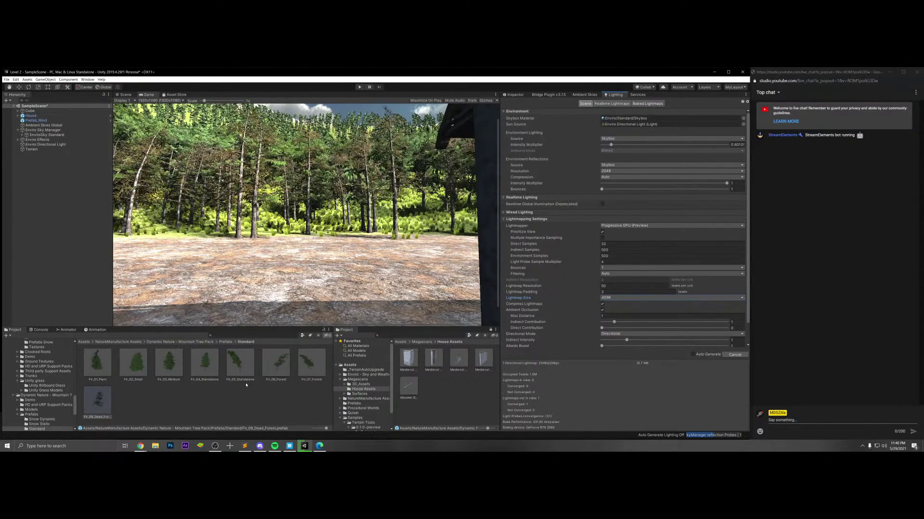
{"action": "left_click", "coordinate": [214, 446]}
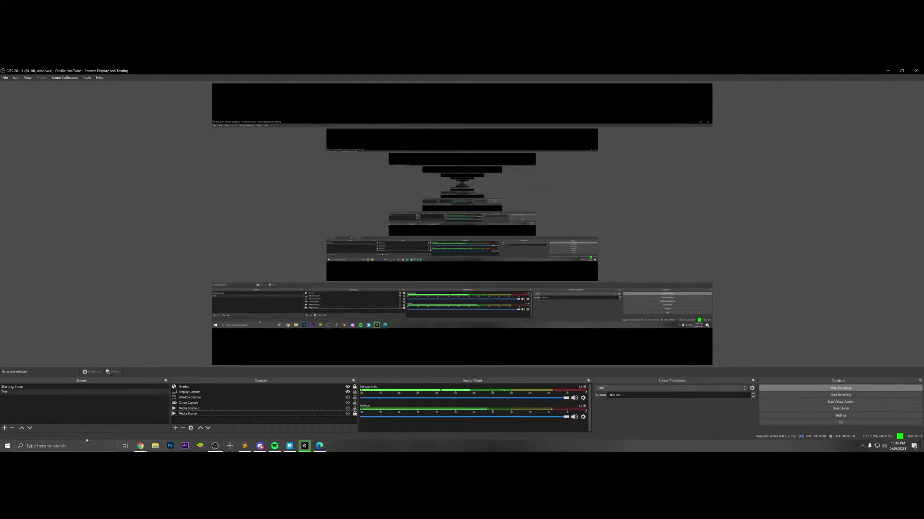
{"action": "left_click", "coordinate": [215, 446]}
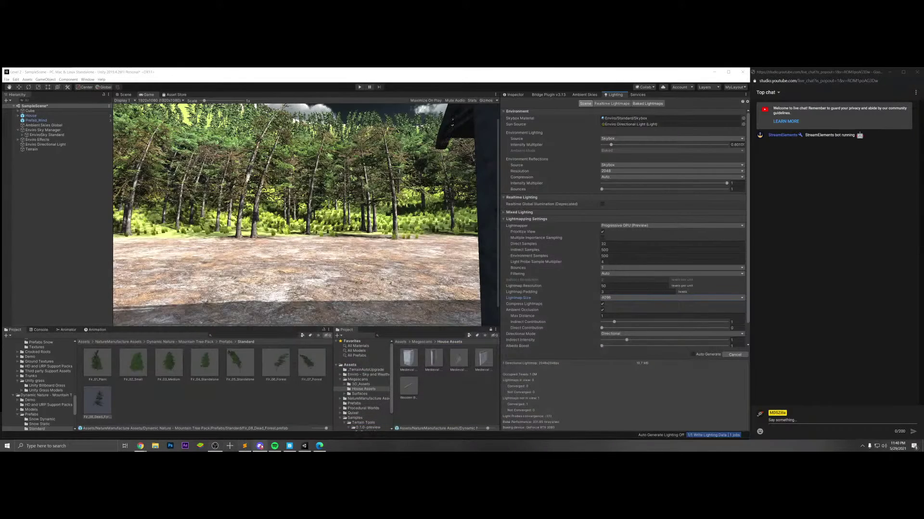
- Switch to Discord, reply "ok 1 moment" in the general channel, and return to the lighting bake in Unity
{"action": "left_click", "coordinate": [260, 446]}
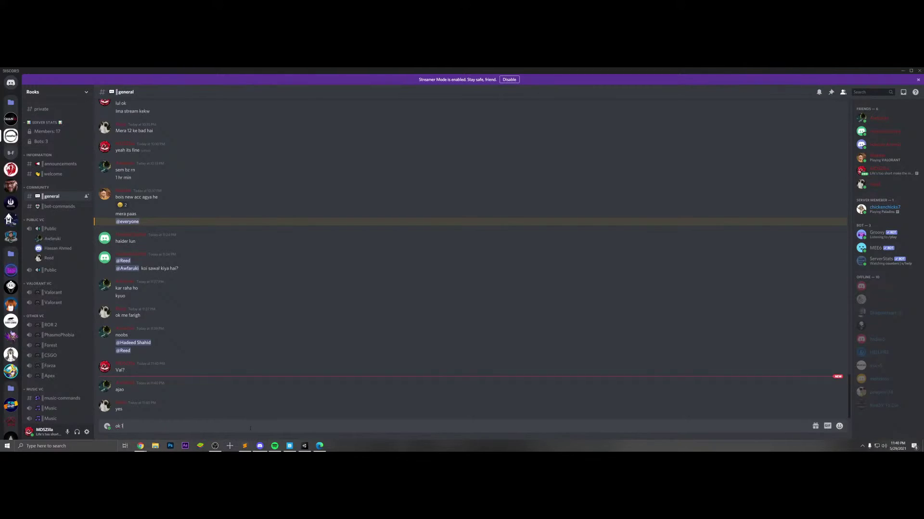
{"action": "type", "text": "ok 1 moment"}
{"action": "key", "text": "Return"}
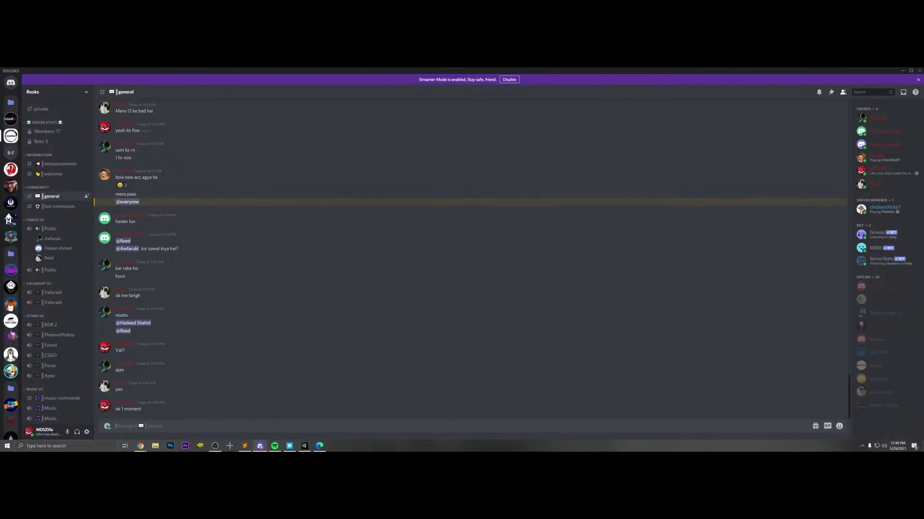
{"action": "left_click", "coordinate": [306, 446]}
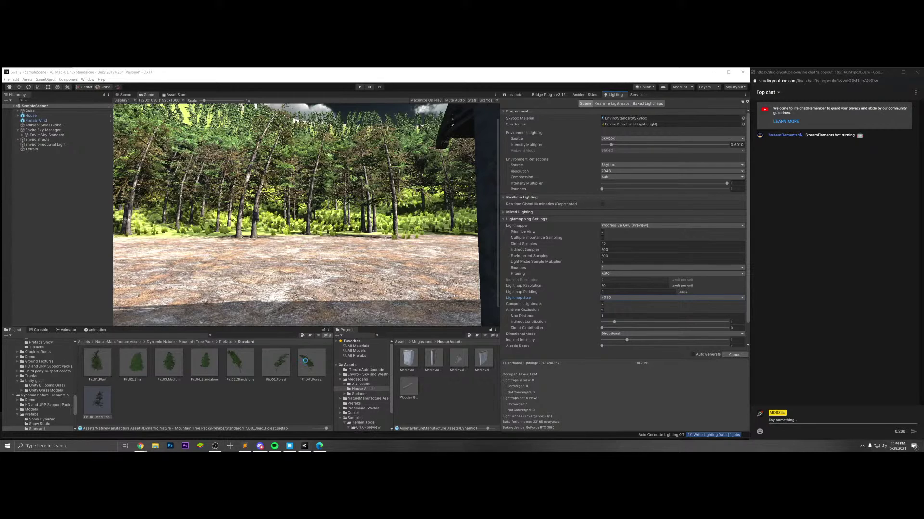
- Switch to Discord, send "Lemme finish stream", "xD" and "1 moment" in the general channel, and return to Unity
{"action": "key", "text": "alt+Tab"}
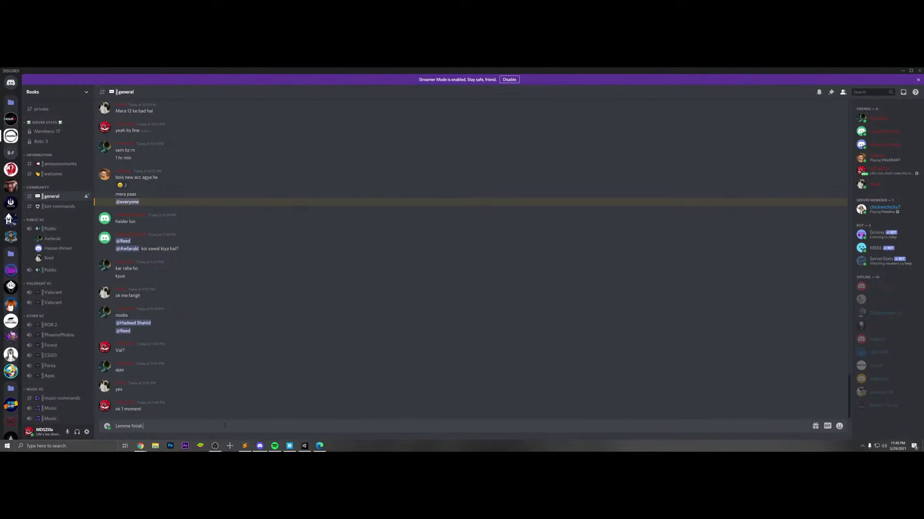
{"action": "key", "text": "Return"}
{"action": "type", "text": "xD"}
{"action": "key", "text": "Return"}
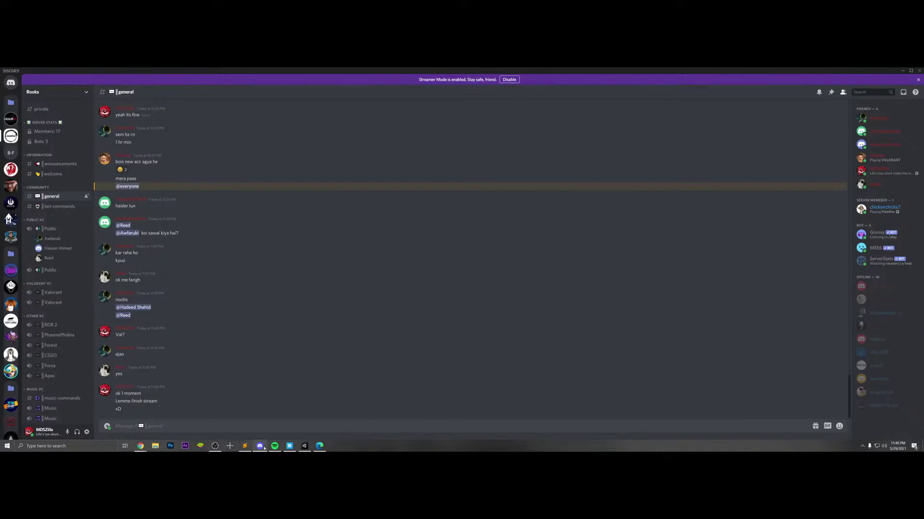
{"action": "type", "text": "1 moment"}
{"action": "key", "text": "Return"}
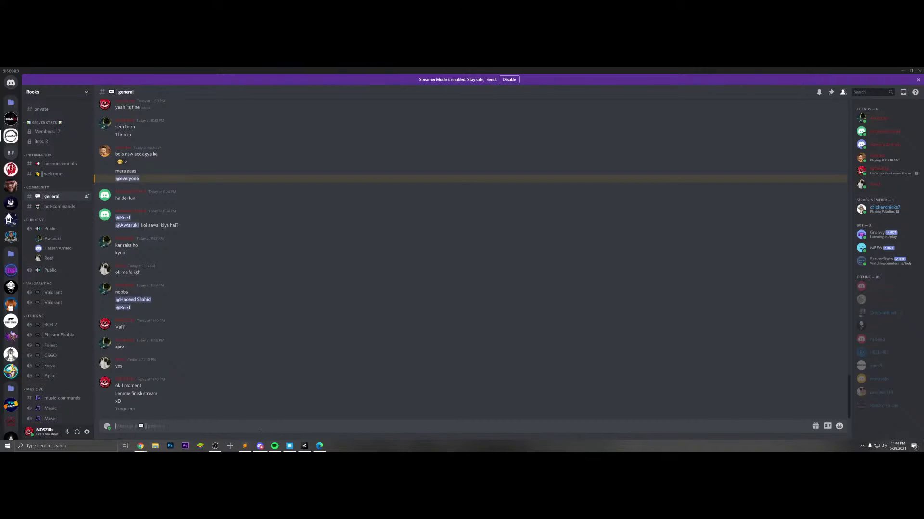
{"action": "key", "text": "alt+Tab"}
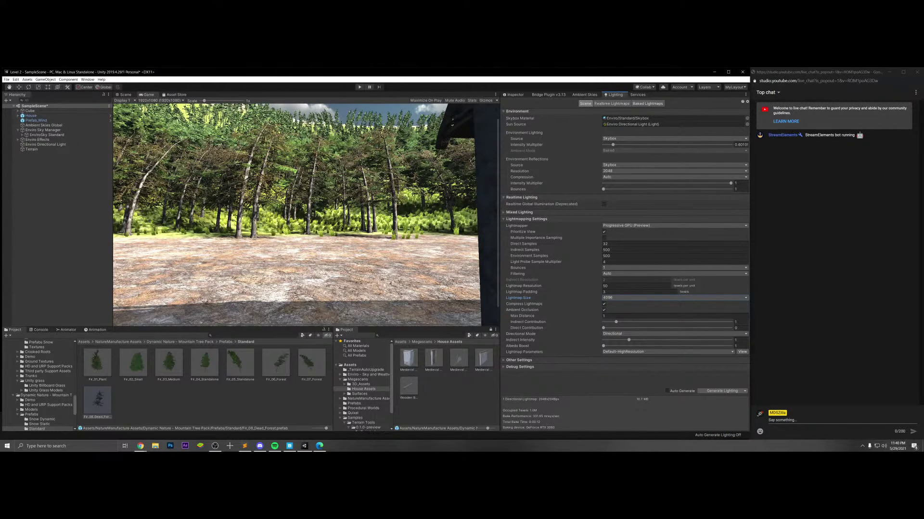
- Compare the house and terrain in the Scene view with scene lighting toggled, and return to the game view
{"action": "left_click", "coordinate": [126, 95]}
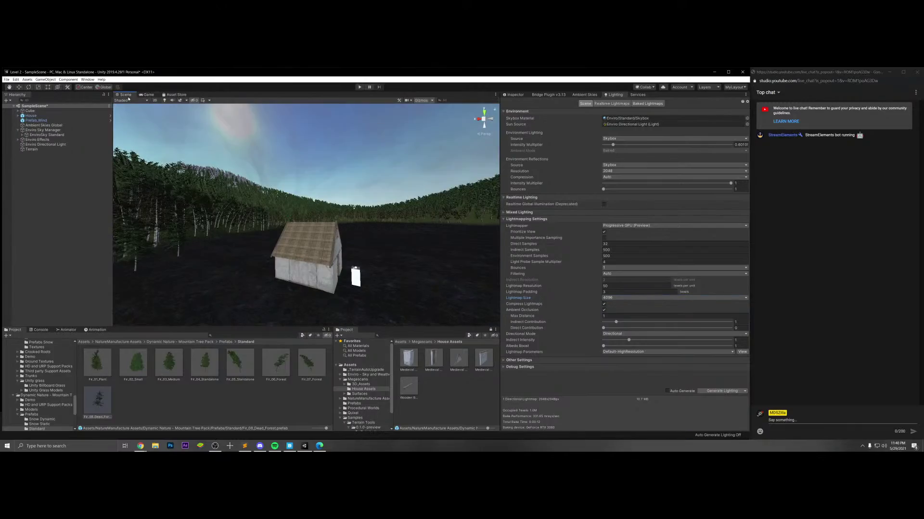
{"action": "left_click", "coordinate": [164, 100]}
{"action": "right_click_drag", "start_coordinate": [172, 111], "coordinate": [262, 183]}
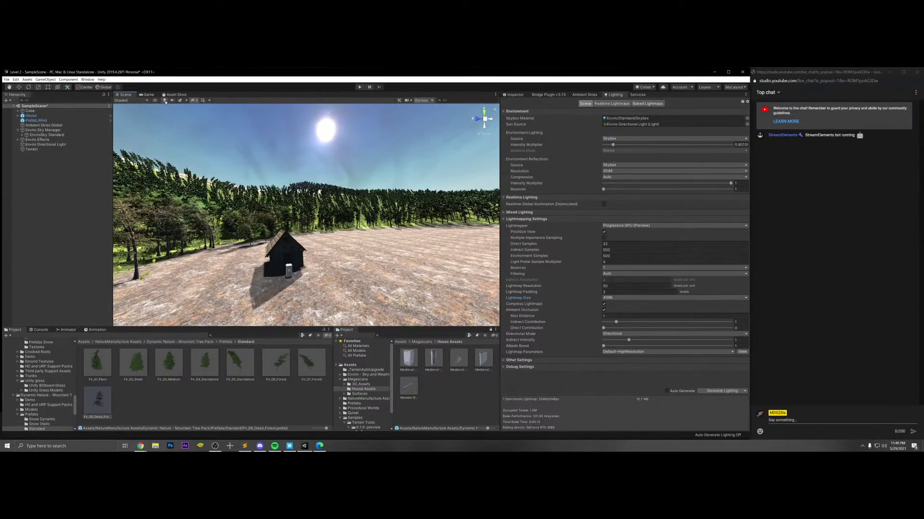
{"action": "left_click", "coordinate": [165, 101]}
{"action": "left_click", "coordinate": [147, 95]}
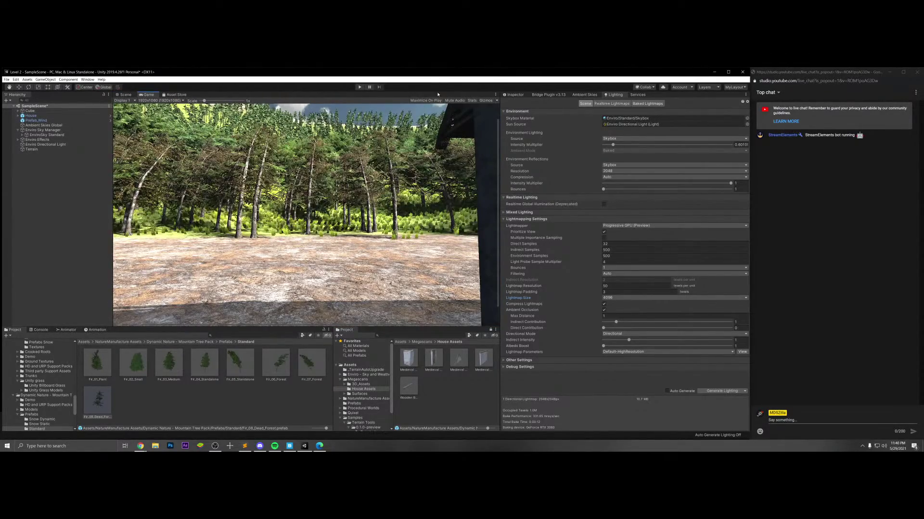
- Play-test the scene by walking from the house across the clearing and along the forest edge
{"action": "left_click", "coordinate": [359, 87]}
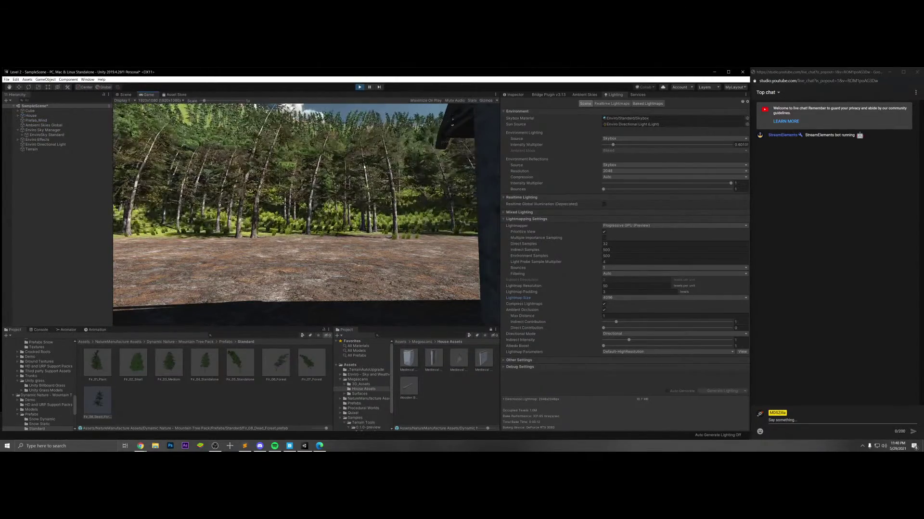
{"action": "key", "text": "w"}
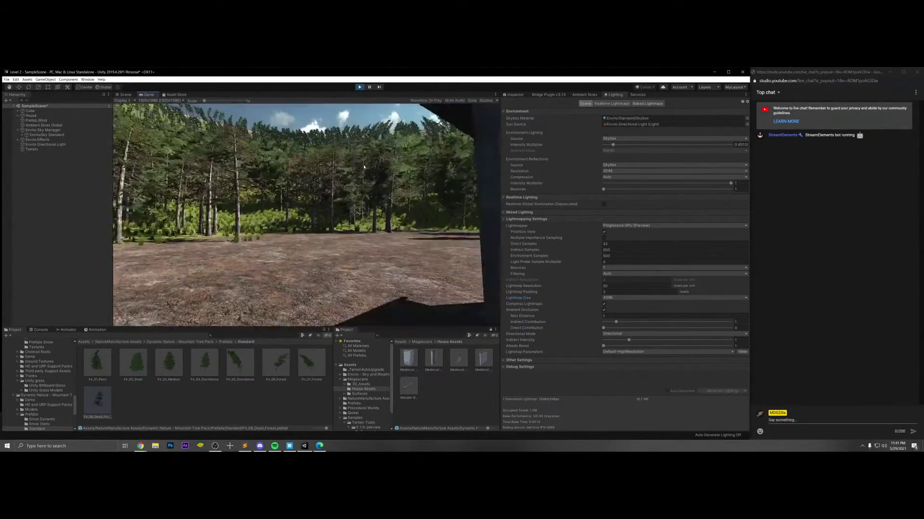
{"action": "key", "text": "w"}
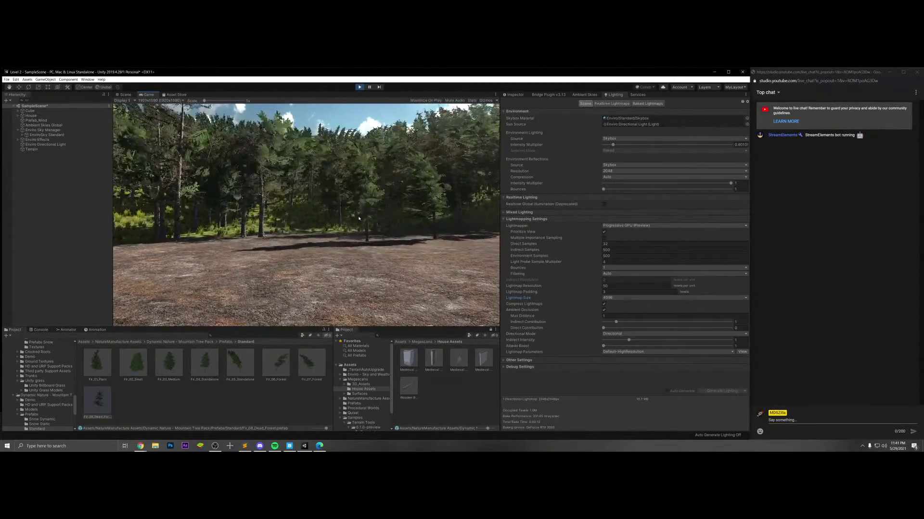
{"action": "key", "text": "w"}
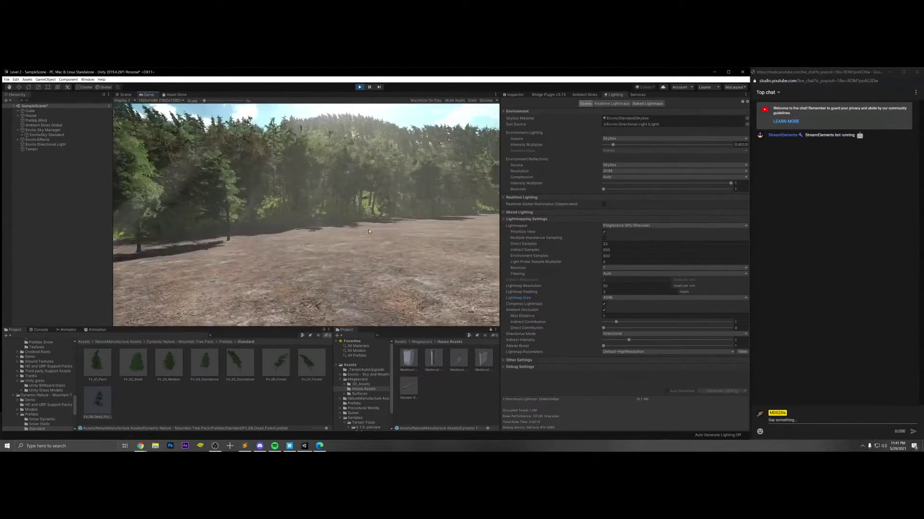
{"action": "key", "text": "w"}
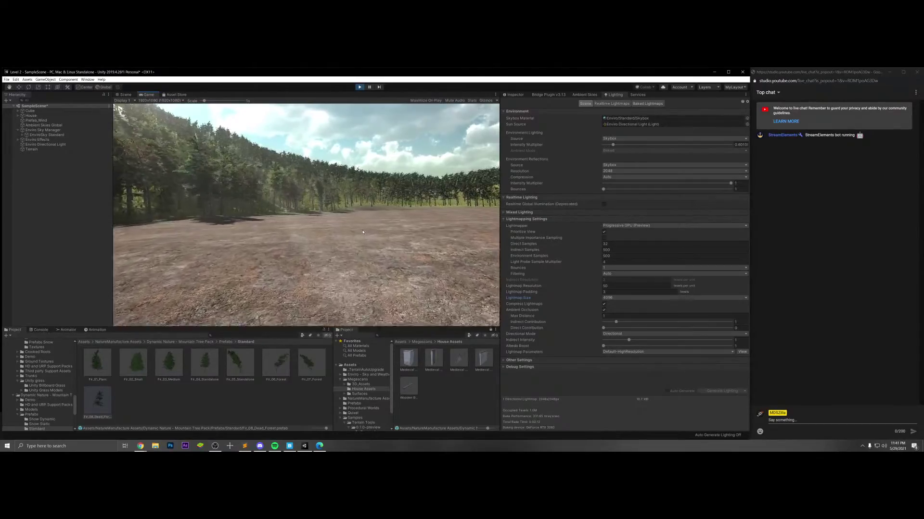
{"action": "key", "text": "w"}
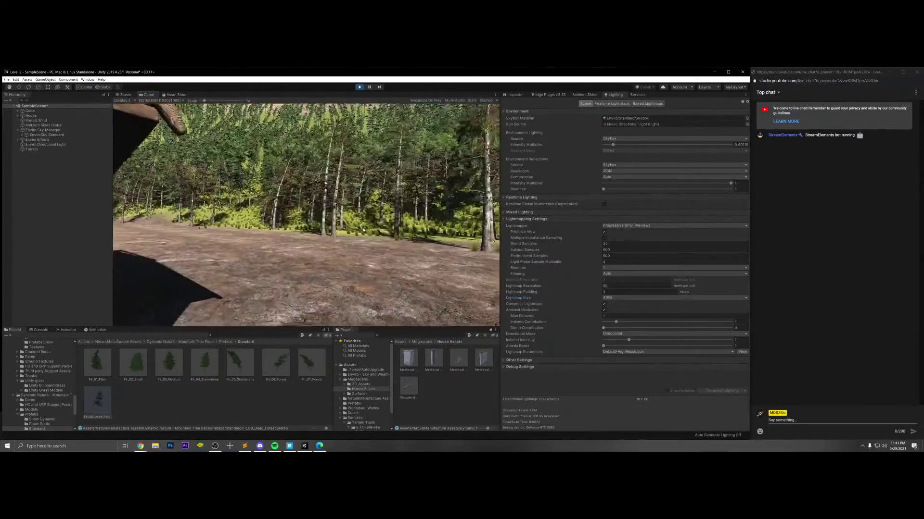
{"action": "key", "text": "w"}
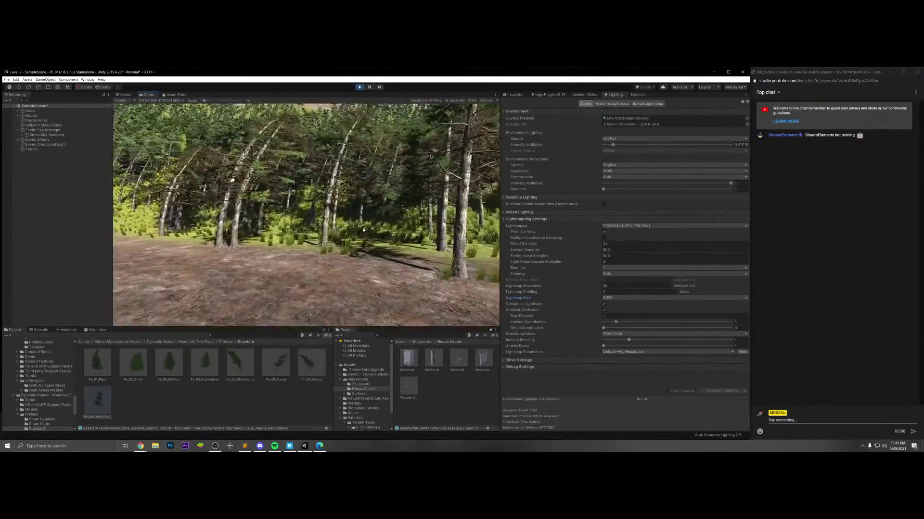
{"action": "key", "text": "w"}
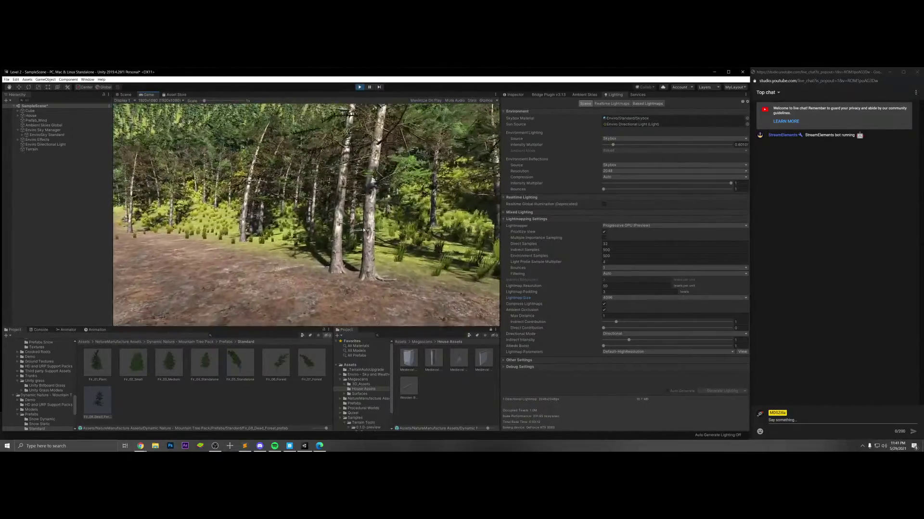
{"action": "key", "text": "w"}
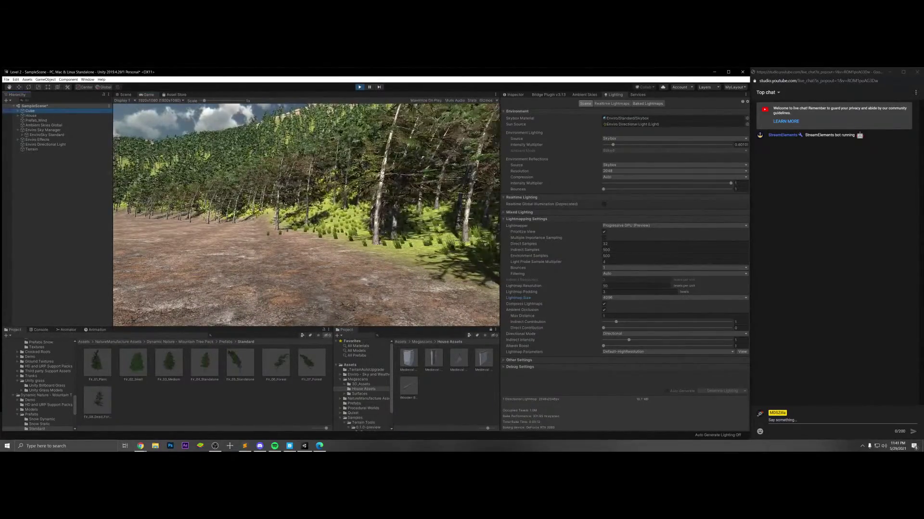
- Set the Cube's Third Person Movement speed to 80 while the game is running
{"action": "key", "text": "w"}
{"action": "left_click", "coordinate": [513, 95]}
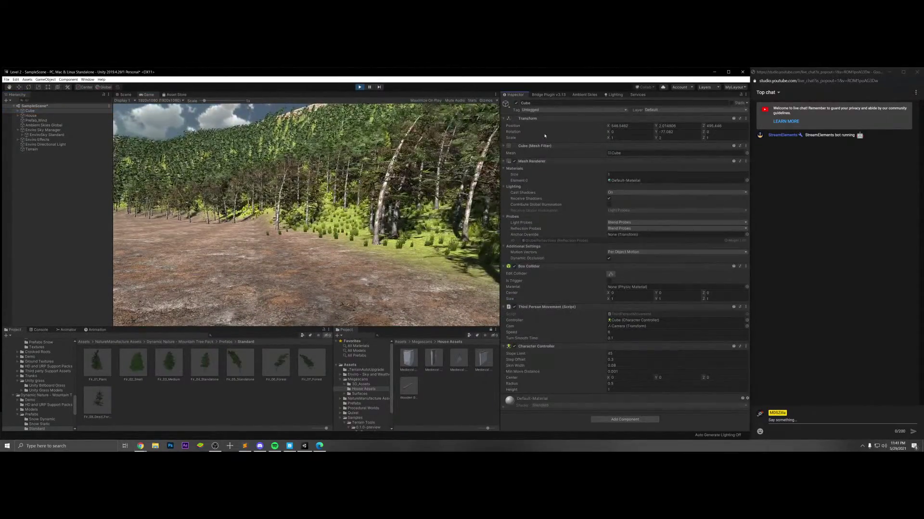
{"action": "left_click", "coordinate": [626, 332]}
{"action": "type", "text": "80"}
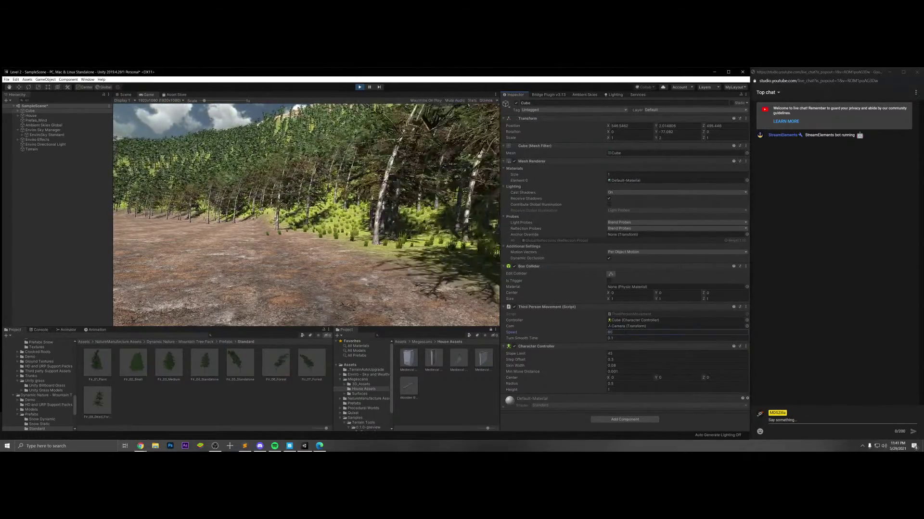
- Play-test the faster movement through the forest and up the snowy mountain, try to save the scene, and exit play mode
{"action": "left_click", "coordinate": [336, 205]}
{"action": "key", "text": "w"}
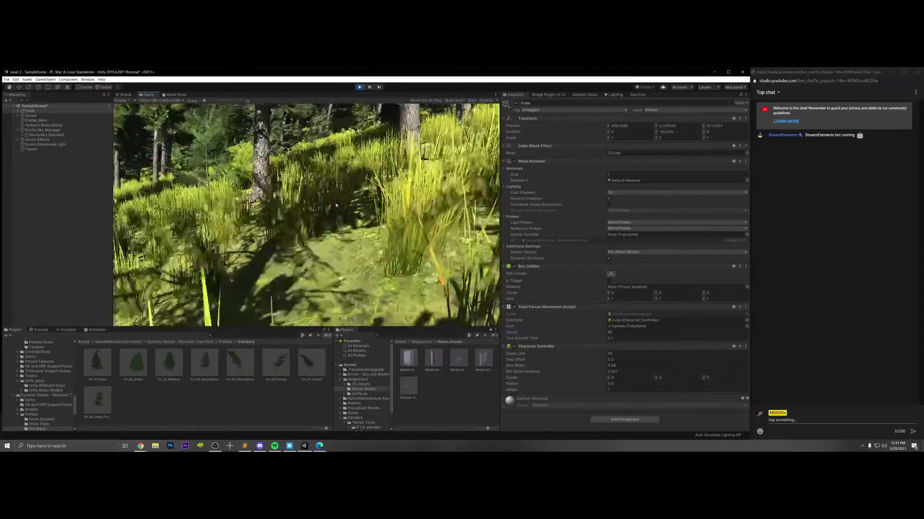
{"action": "key", "text": "w"}
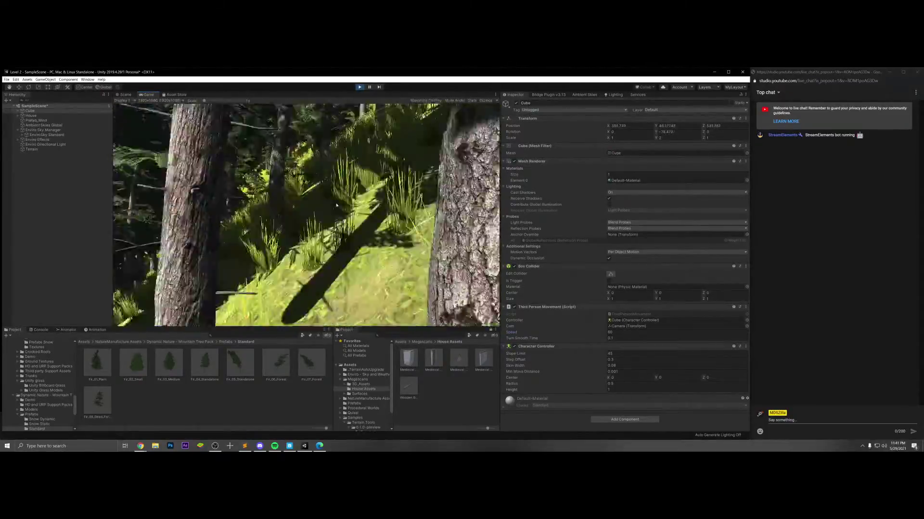
{"action": "key", "text": "w"}
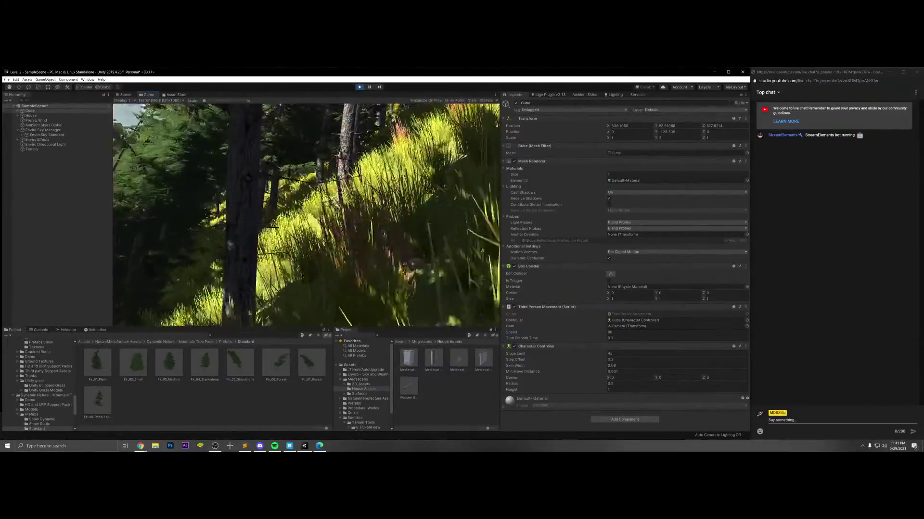
{"action": "key", "text": "w"}
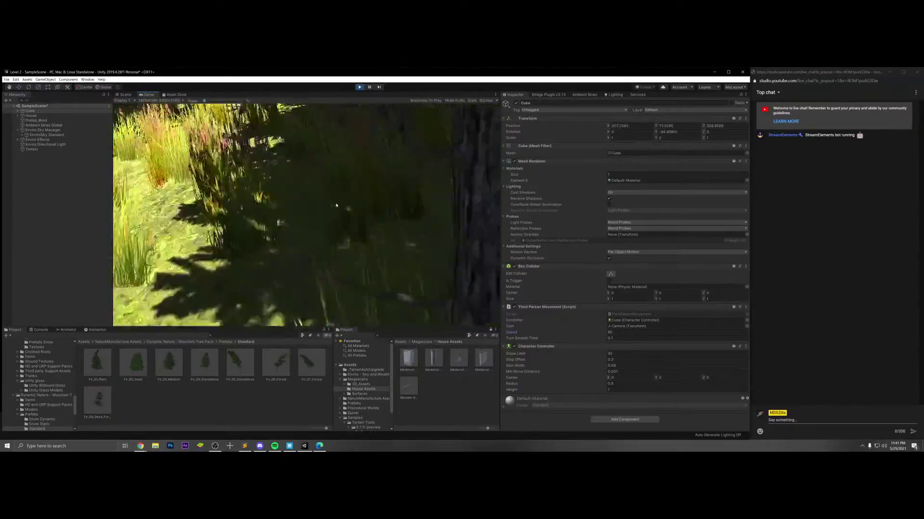
{"action": "key", "text": "w"}
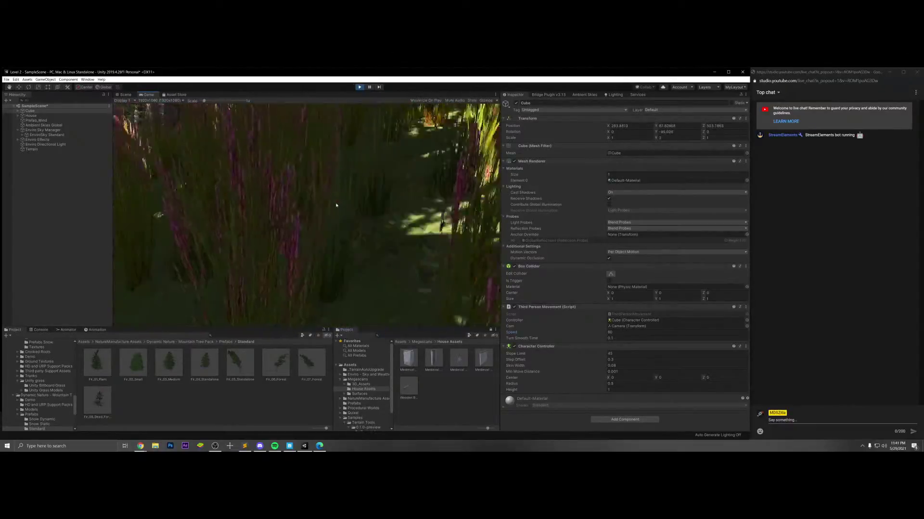
{"action": "key", "text": "w"}
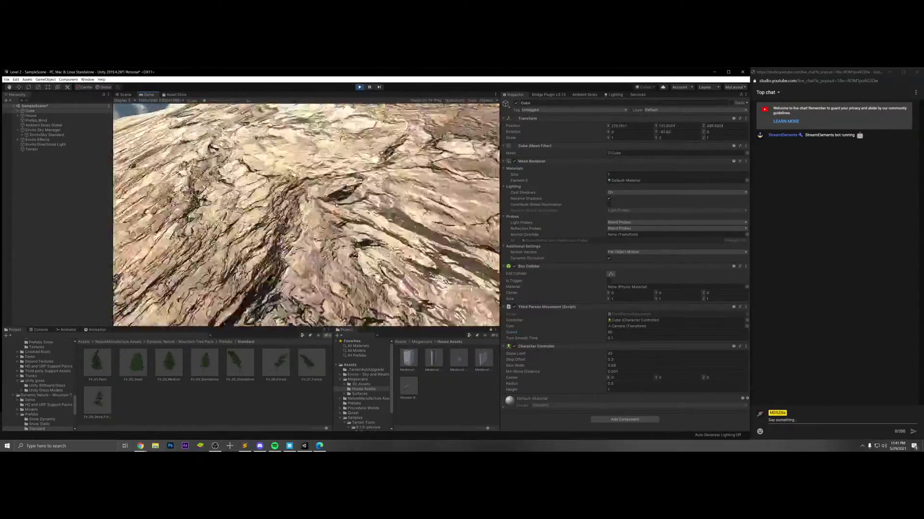
{"action": "key", "text": "w"}
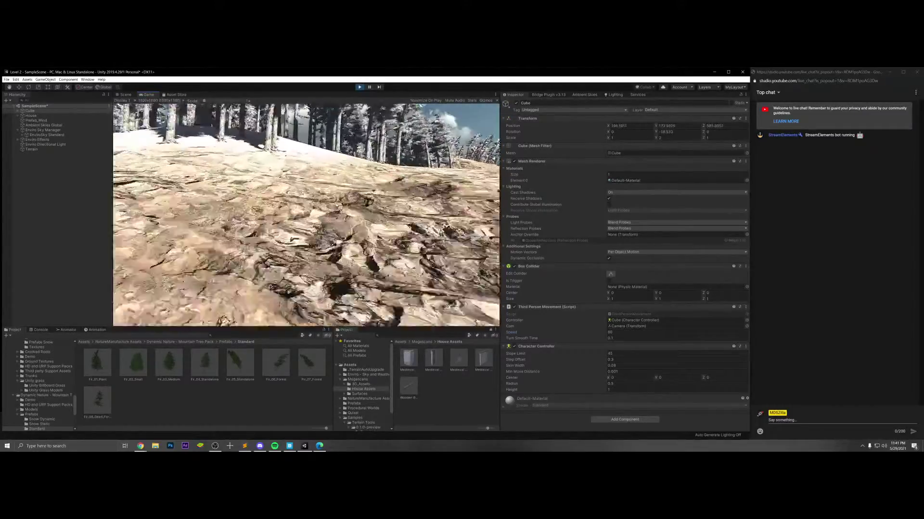
{"action": "key", "text": "w"}
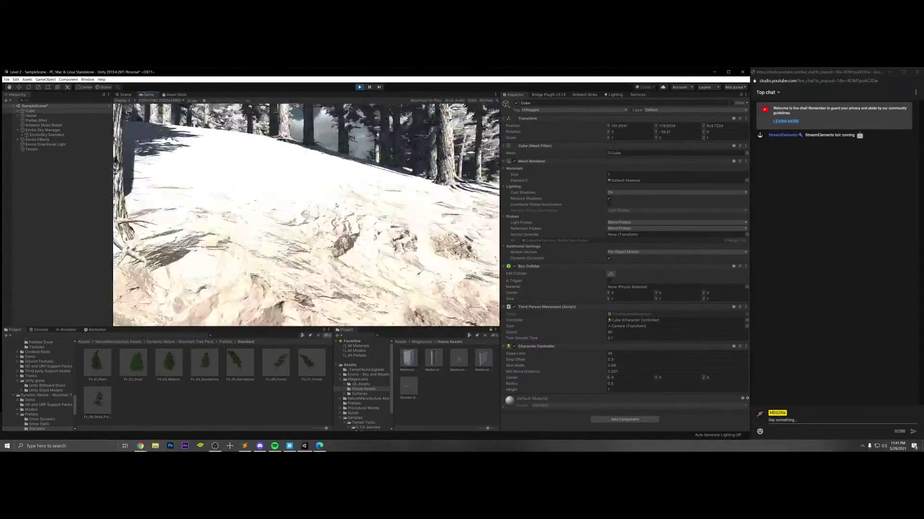
{"action": "key", "text": "w"}
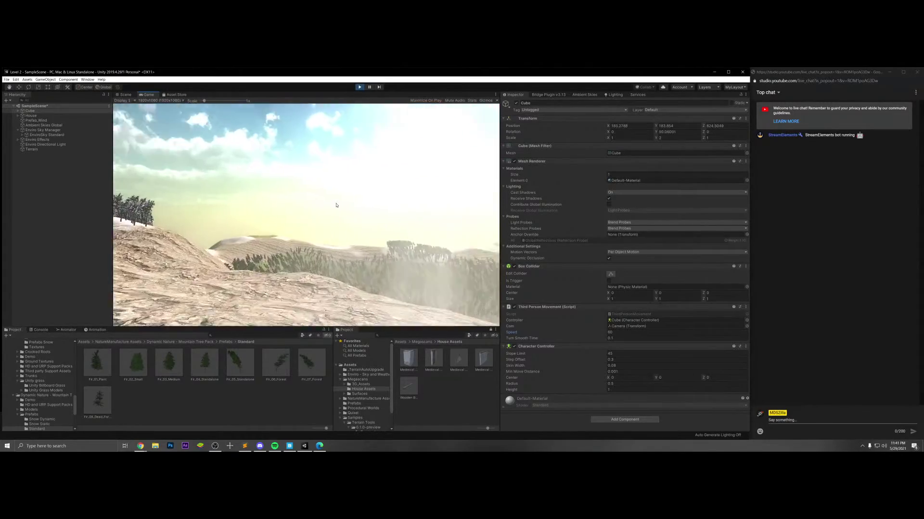
{"action": "key", "text": "w"}
{"action": "key", "text": "ctrl+s"}
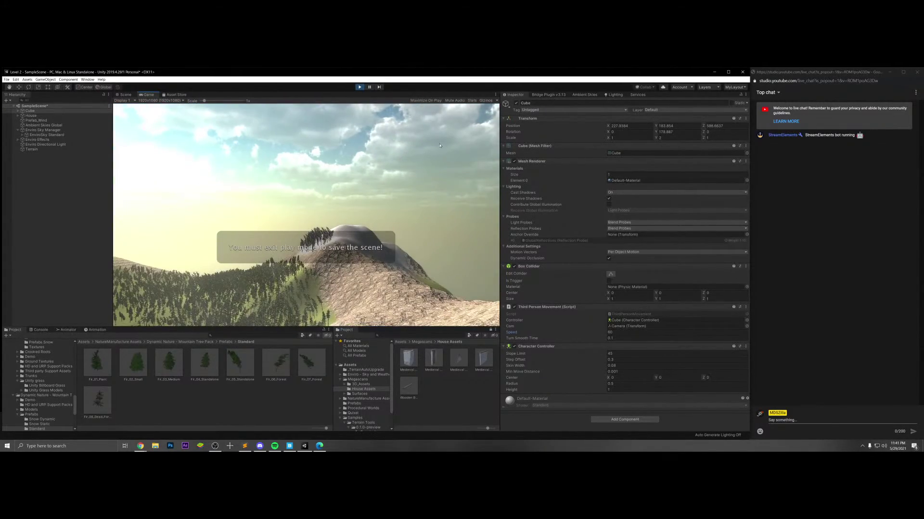
{"action": "left_click", "coordinate": [359, 87]}
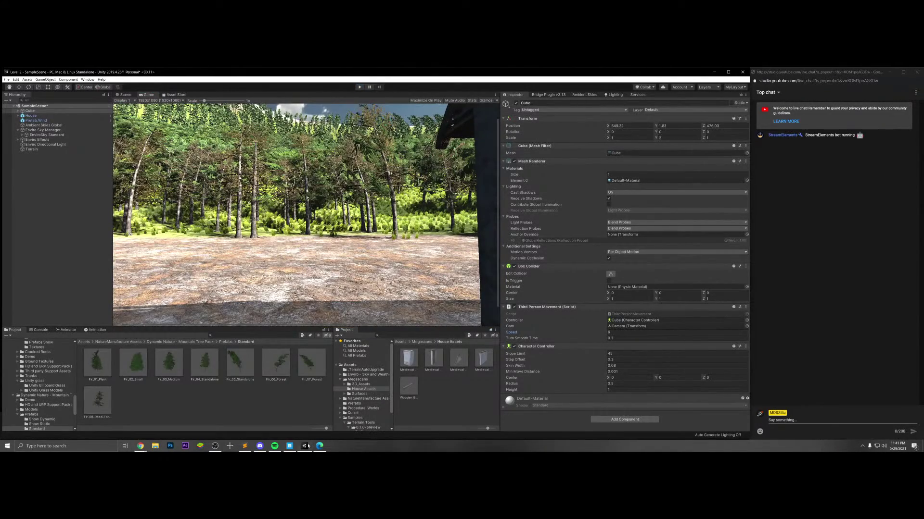
{"action": "left_click", "coordinate": [274, 447]}
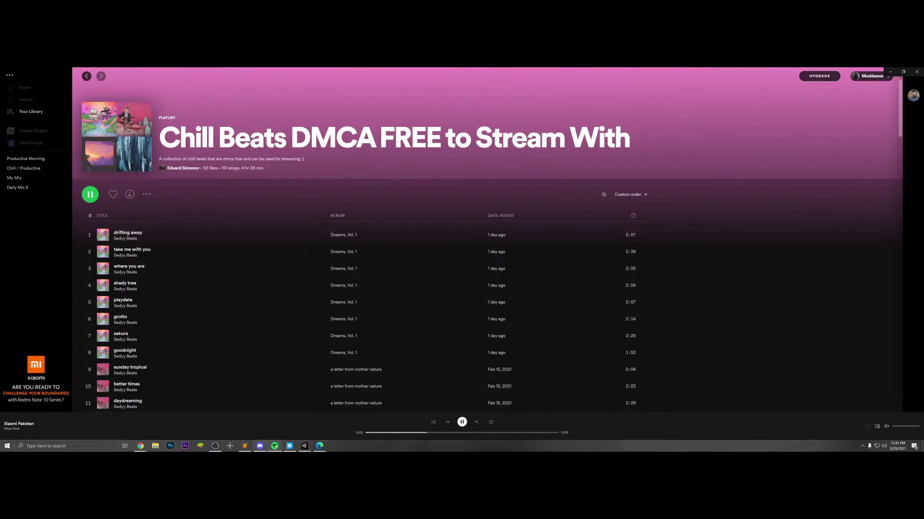
{"action": "left_click", "coordinate": [294, 448]}
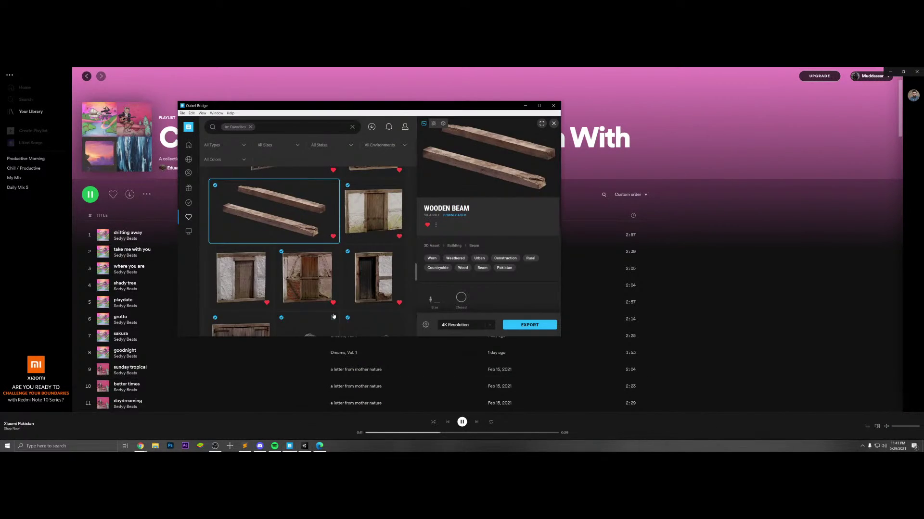
{"action": "left_click", "coordinate": [304, 446]}
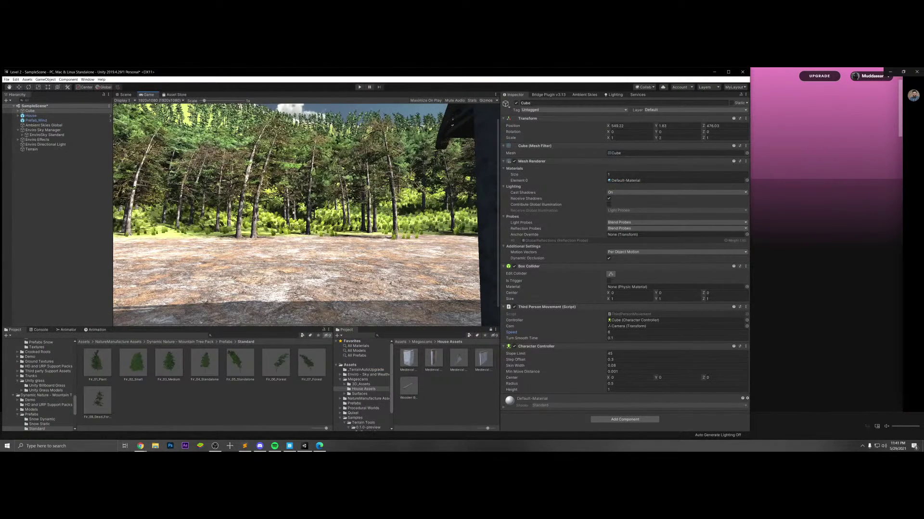
- Play the scene again from the Game view, check its rendering statistics, and stop play mode
{"action": "left_click", "coordinate": [125, 95]}
{"action": "right_click_drag", "start_coordinate": [356, 217], "coordinate": [407, 217]}
{"action": "left_click", "coordinate": [147, 95]}
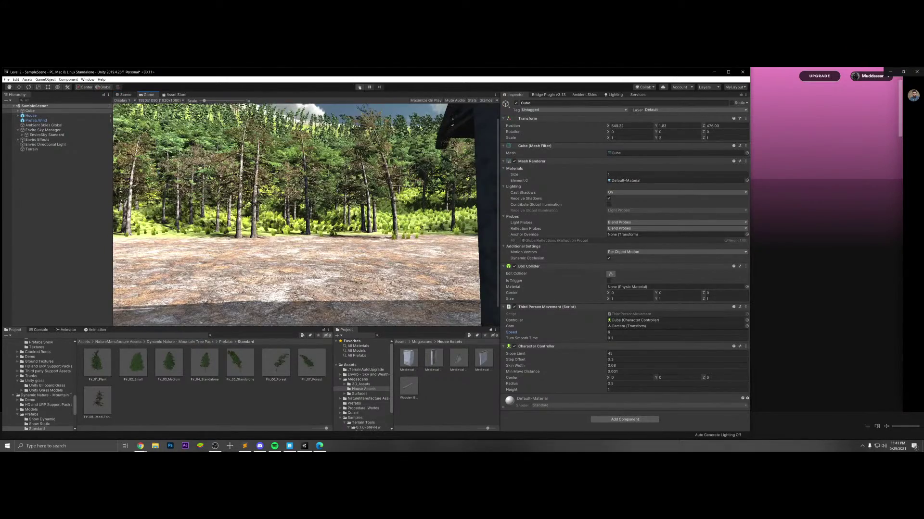
{"action": "left_click", "coordinate": [360, 87]}
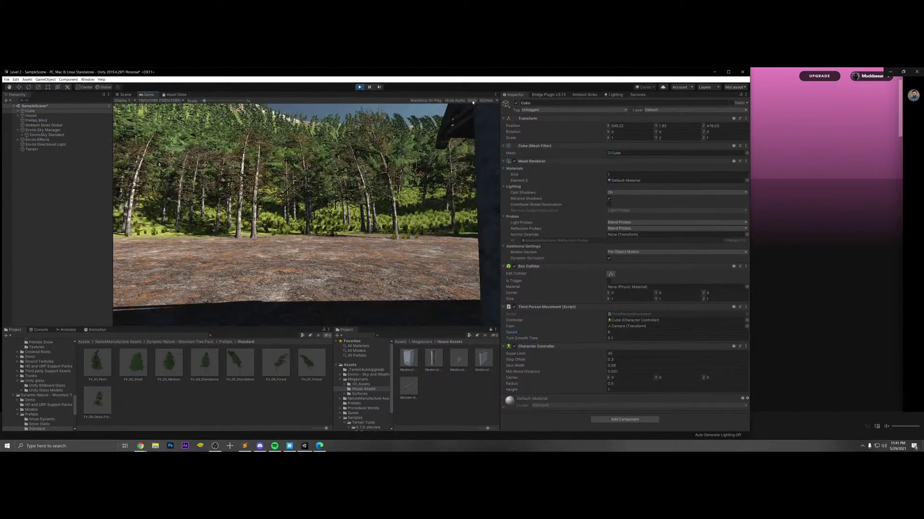
{"action": "left_click", "coordinate": [472, 101]}
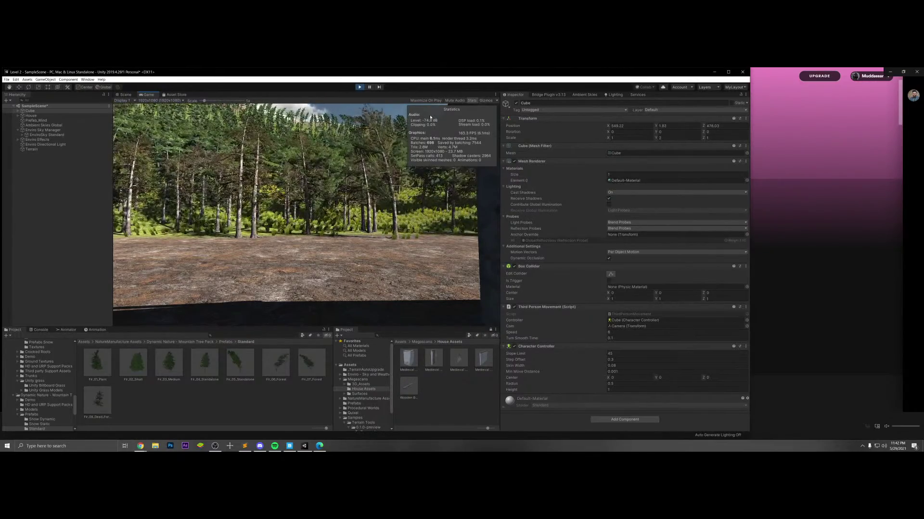
{"action": "left_click", "coordinate": [360, 88]}
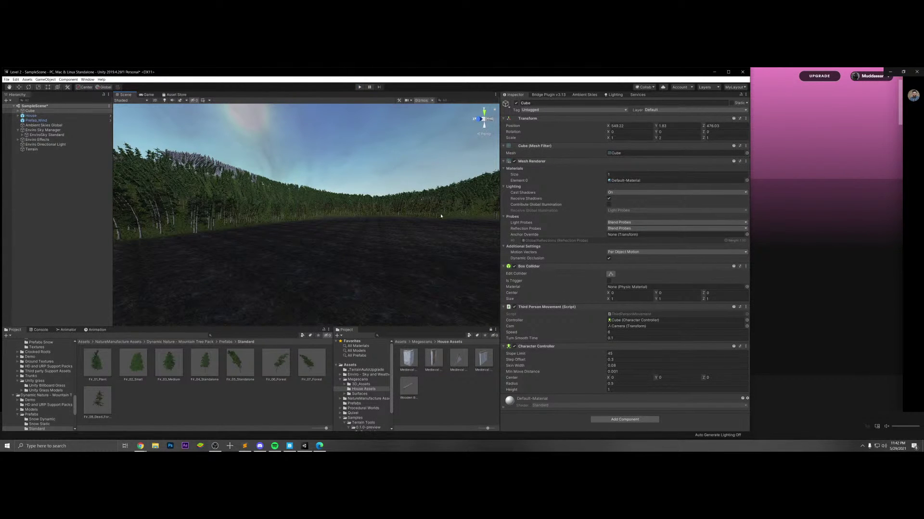
- Switch to OBS
{"action": "mouse_move", "coordinate": [215, 446]}
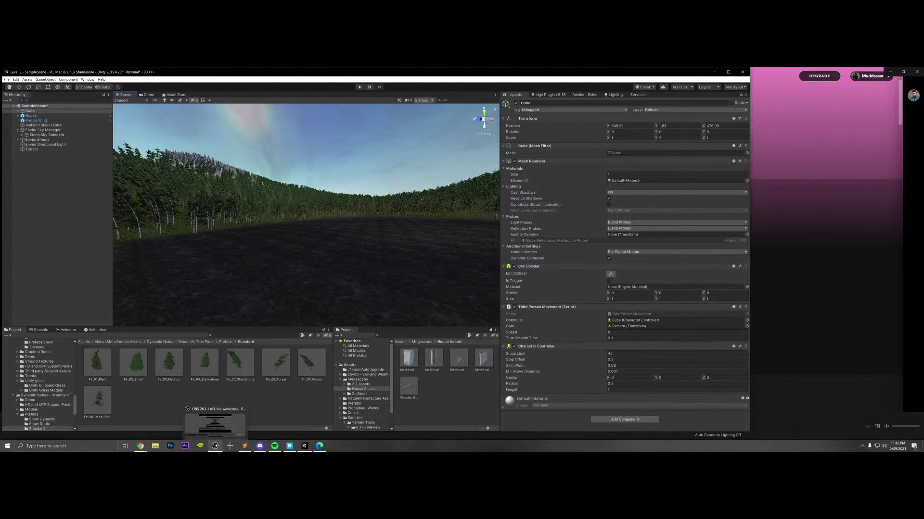
{"action": "left_click", "coordinate": [215, 446]}
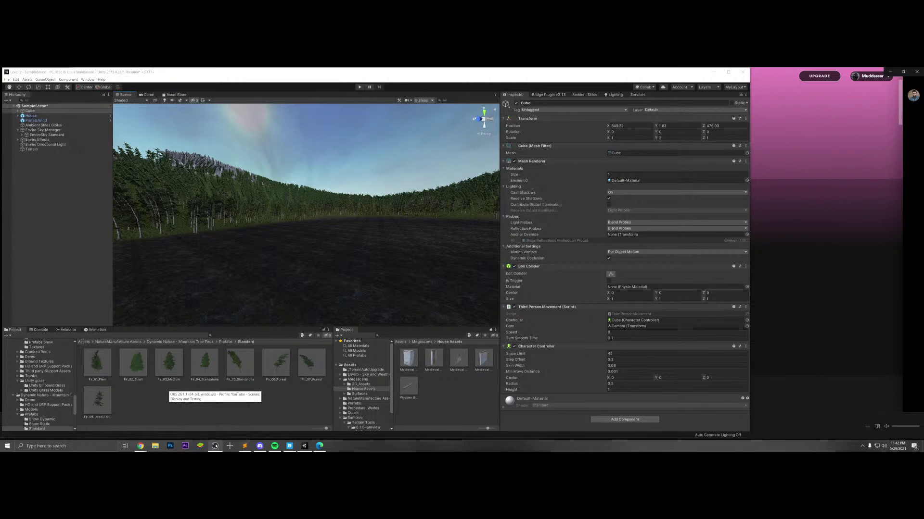